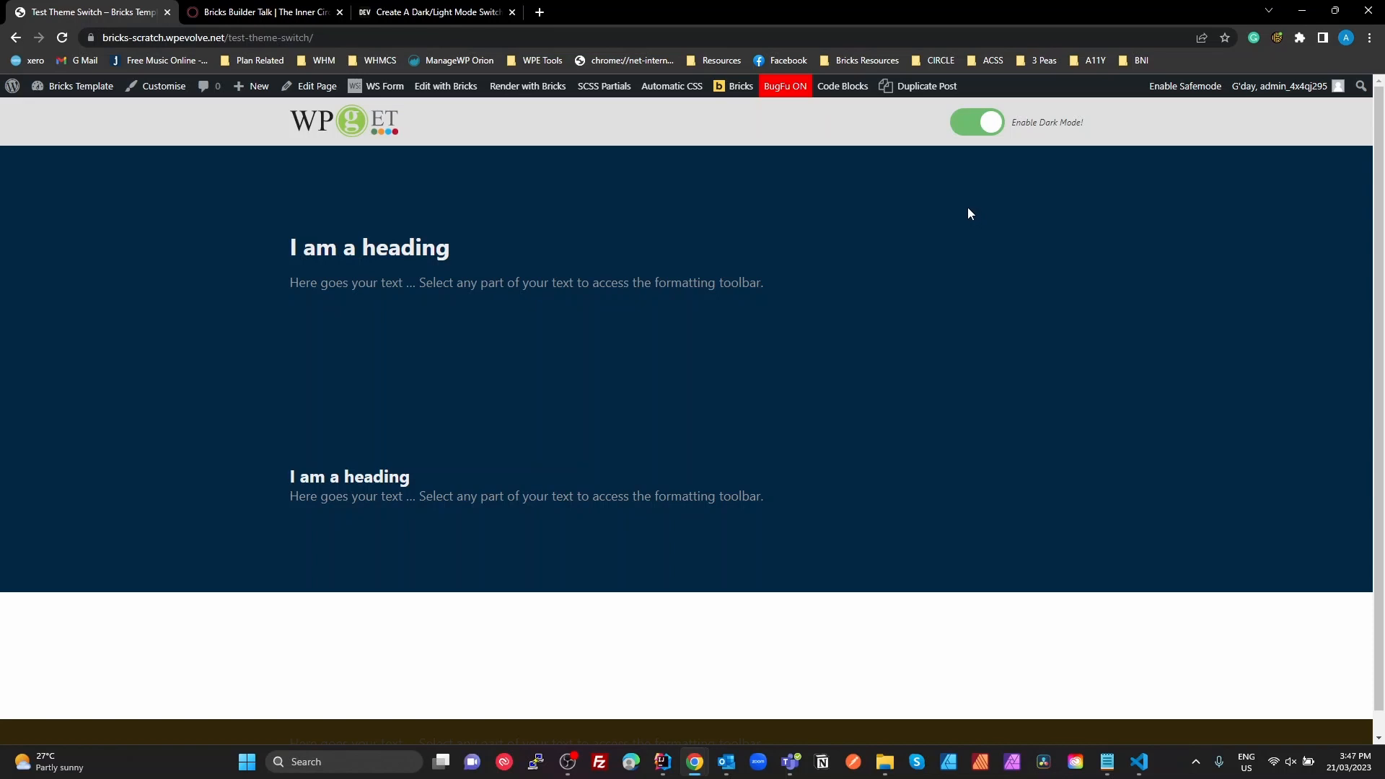
Step: Test the dark mode switch in the page header by toggling the theme between dark and light several times
key("alt+Tab")
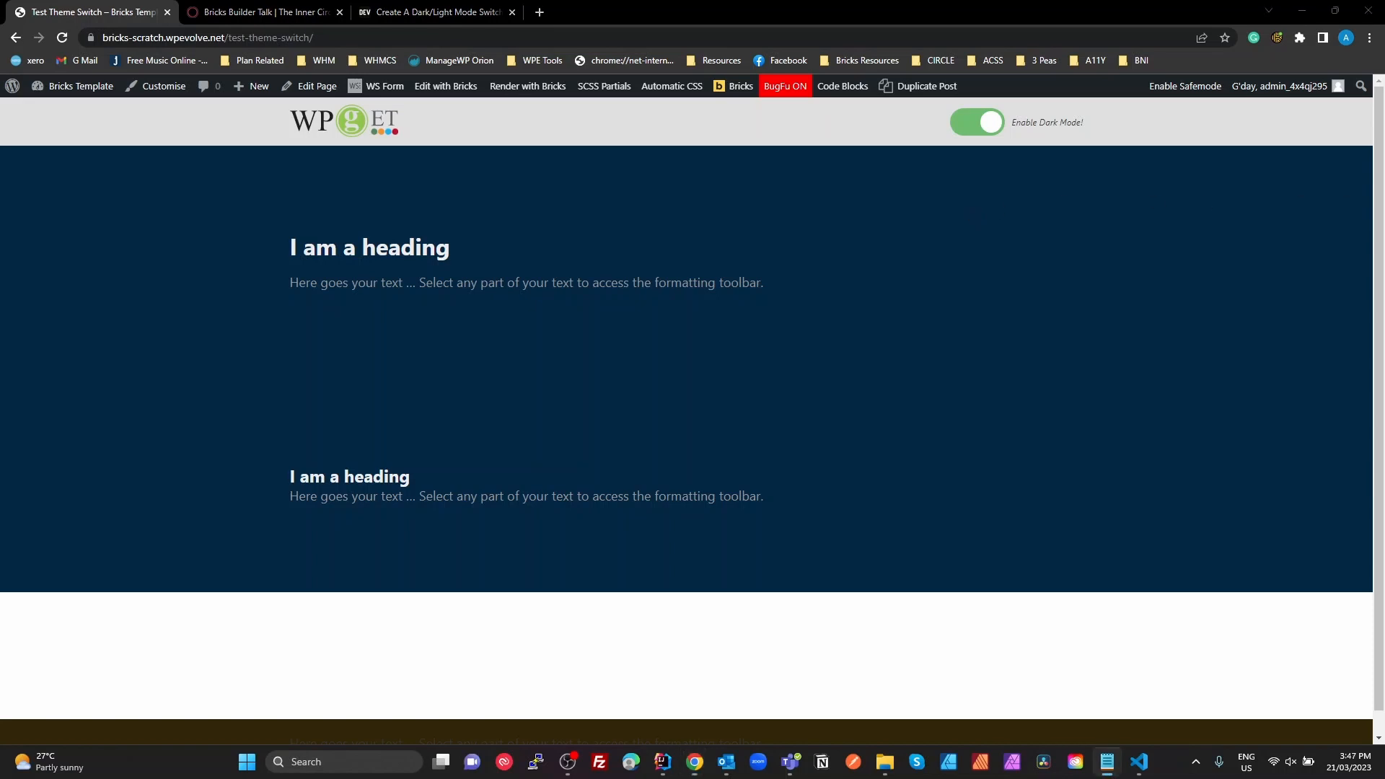
left_click(970, 124)
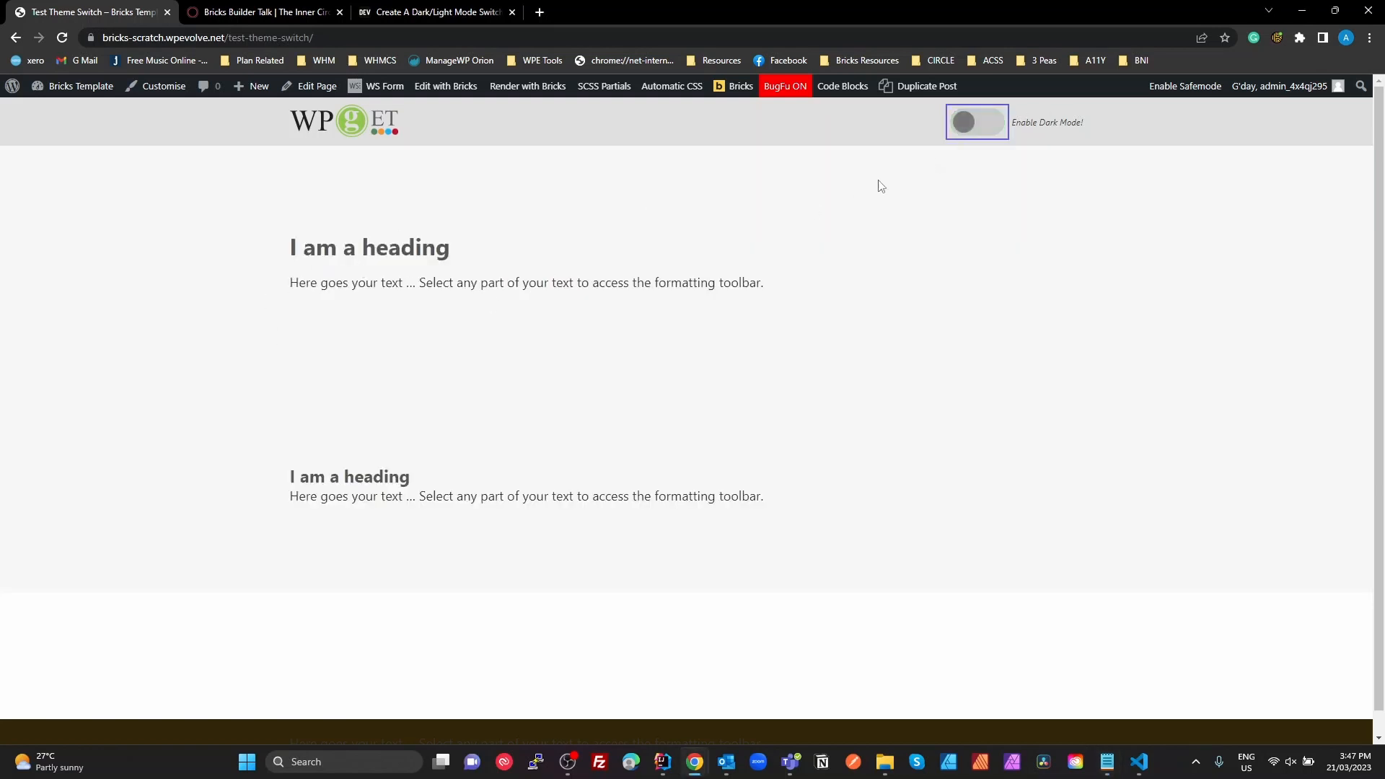
left_click(963, 126)
left_click(976, 256)
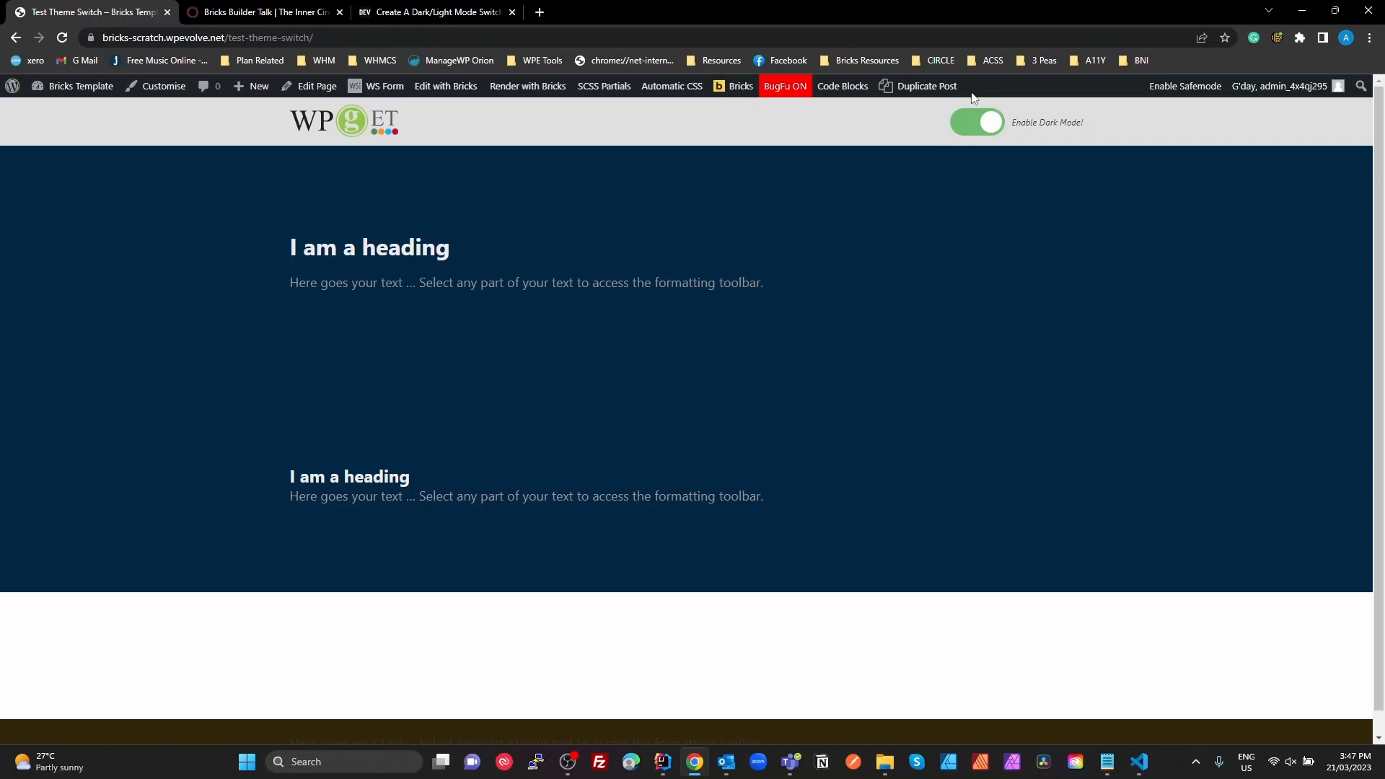
left_click(988, 132)
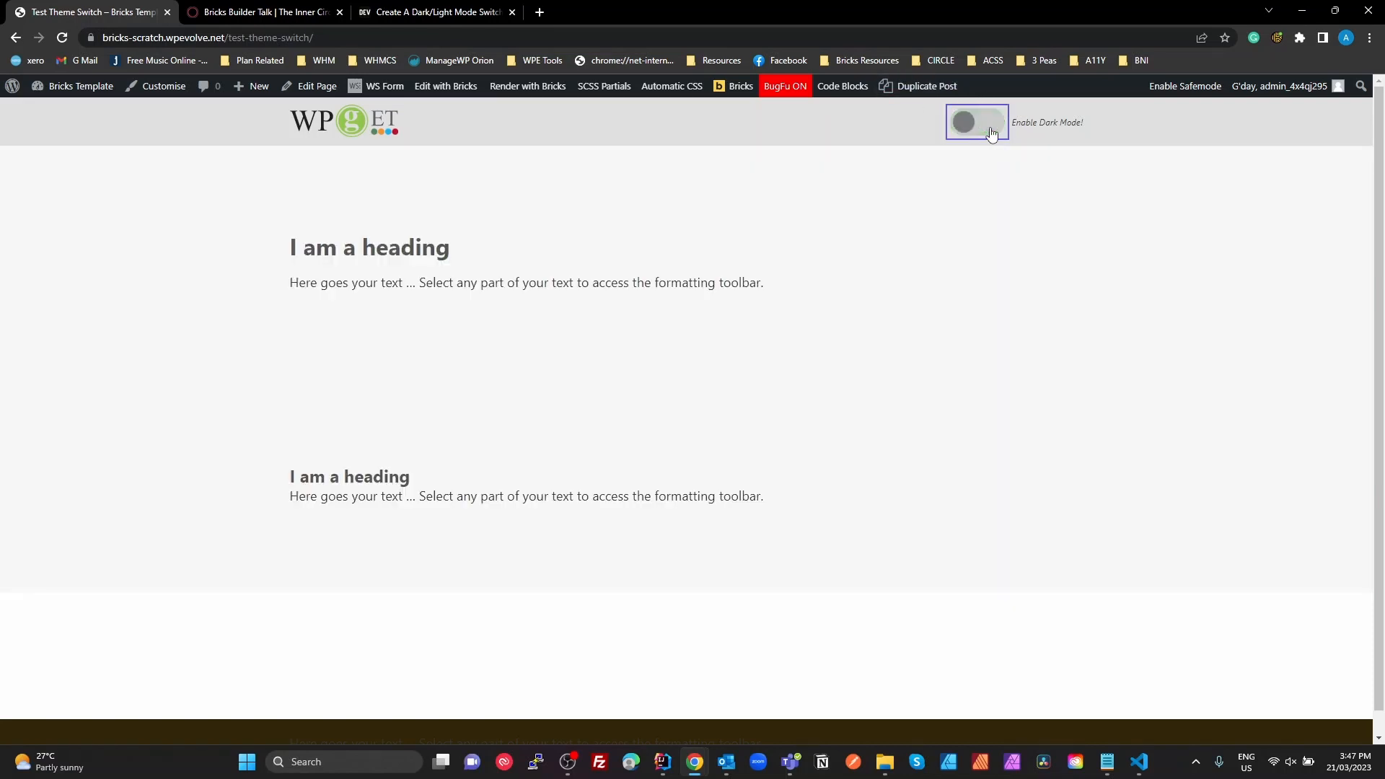
left_click(977, 128)
left_click(977, 129)
left_click(977, 129)
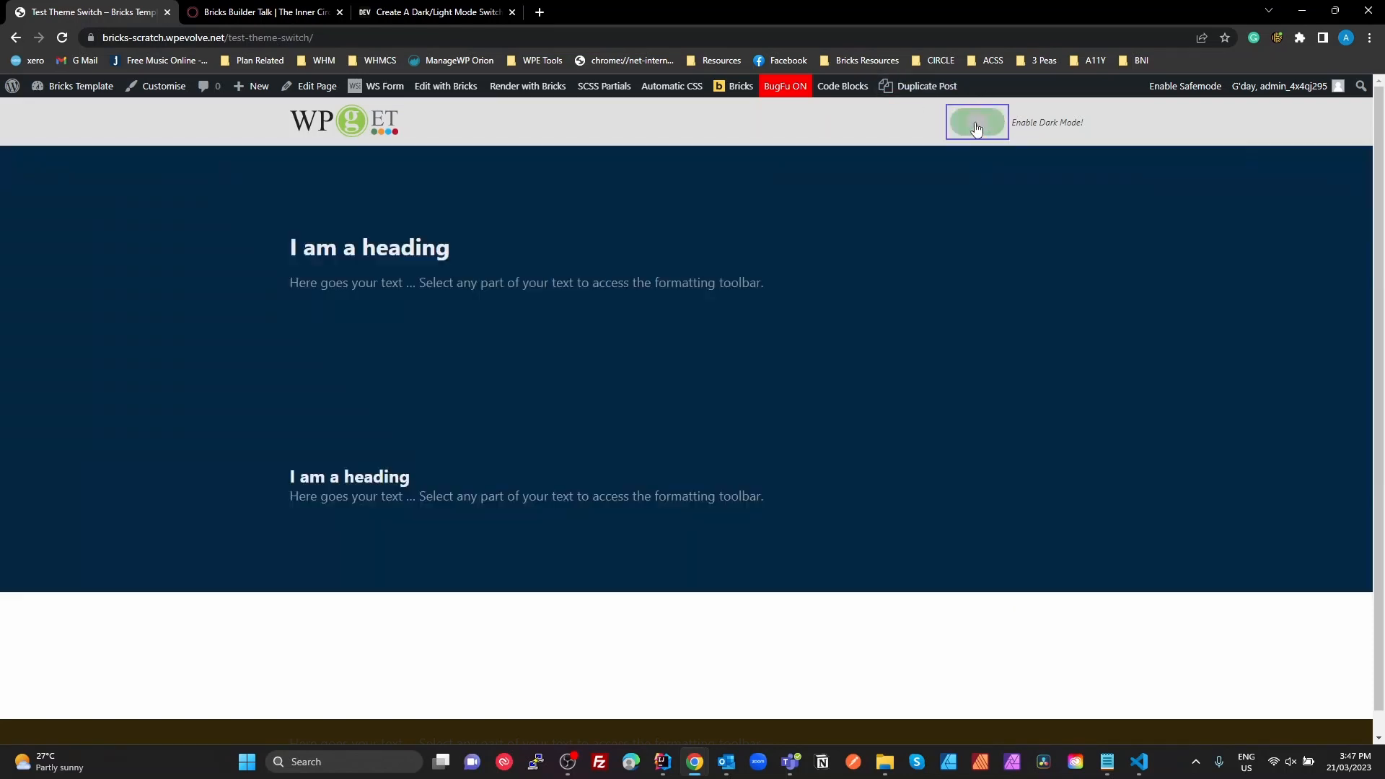
left_click(976, 128)
left_click(977, 128)
Step: Check keyboard access to the header's dark mode switch by moving focus to it and toggling it repeatedly
key("Tab")
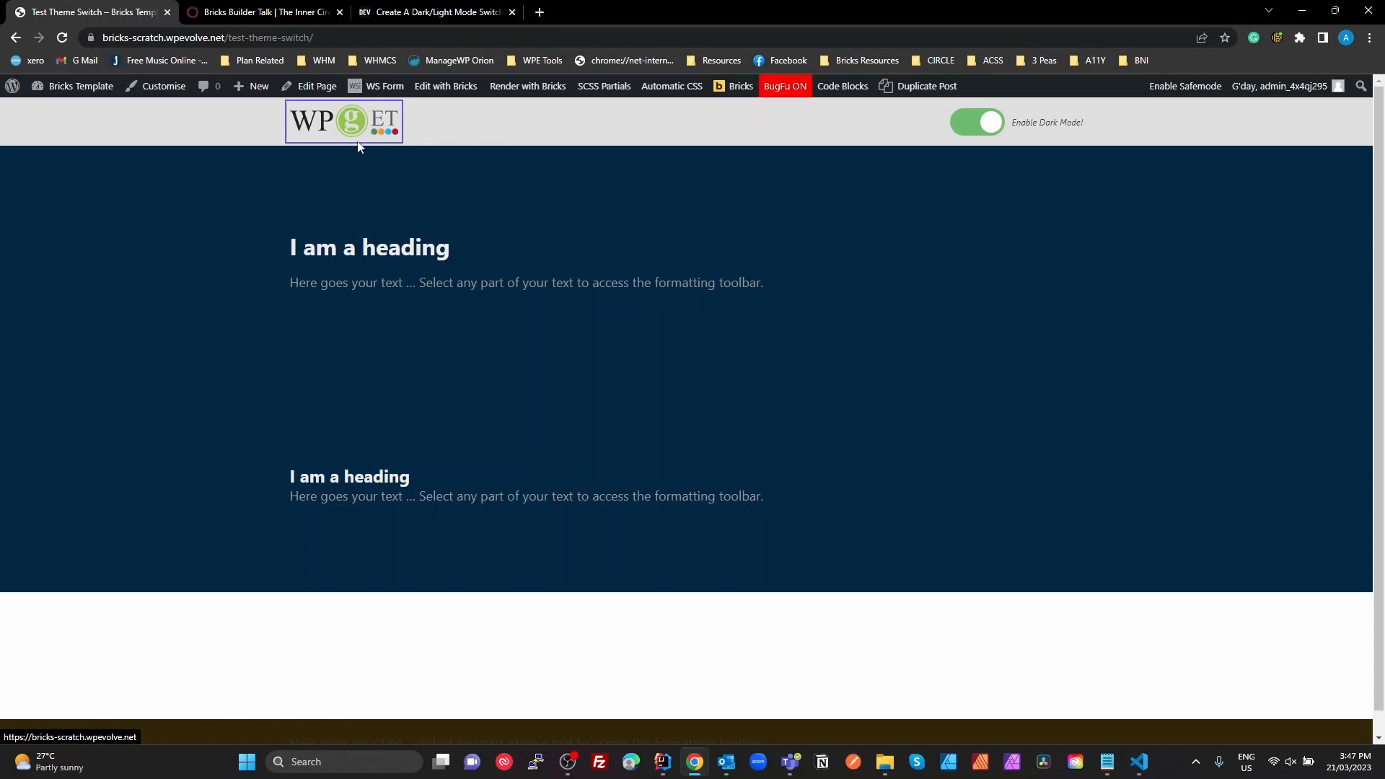
key("Tab")
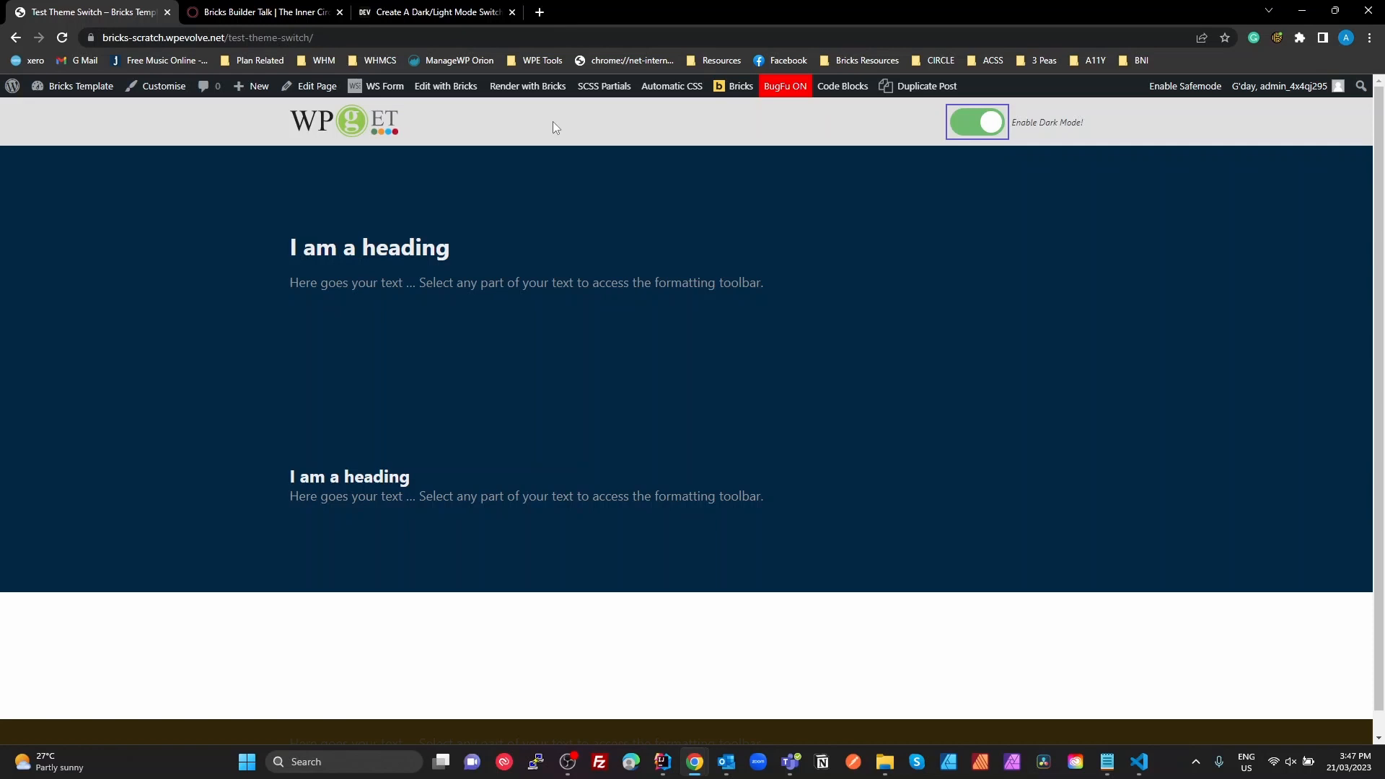
key("space")
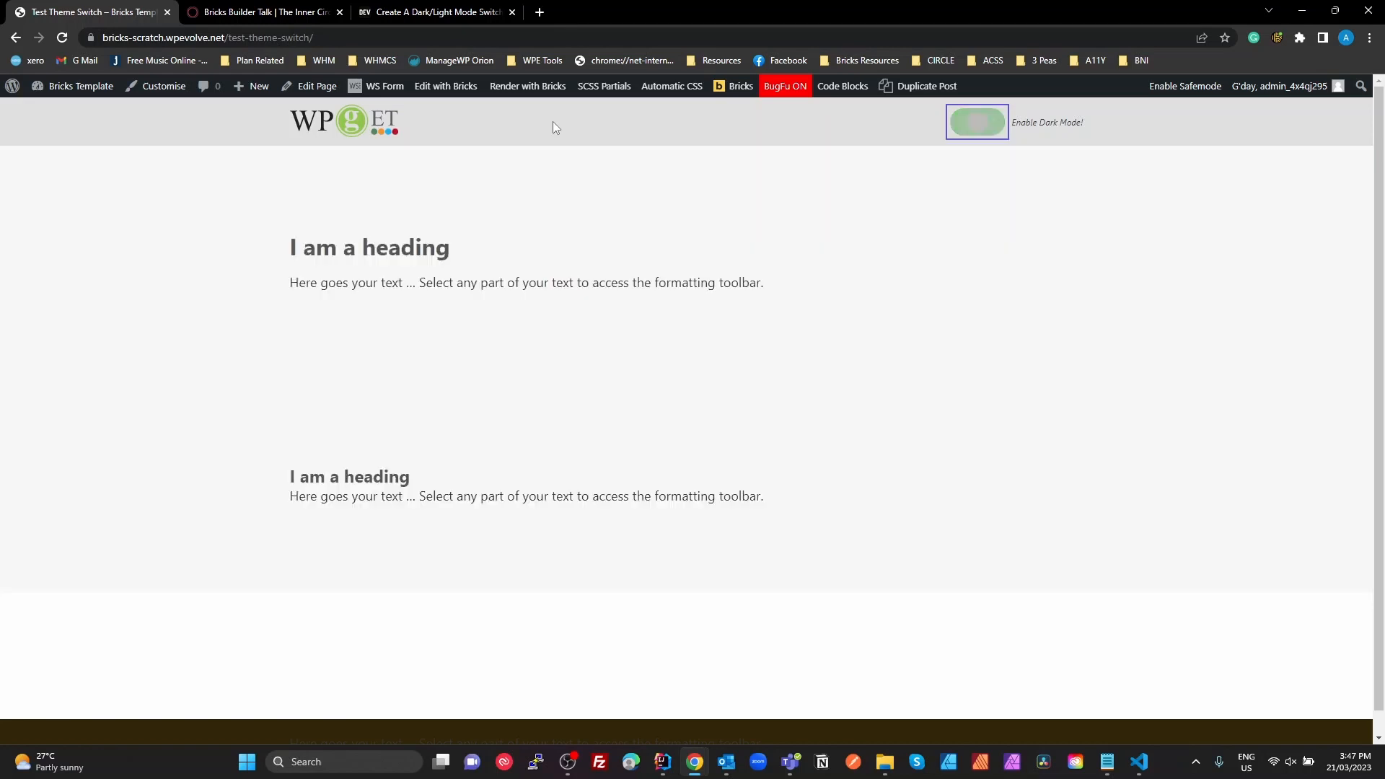
key("space")
key("space")
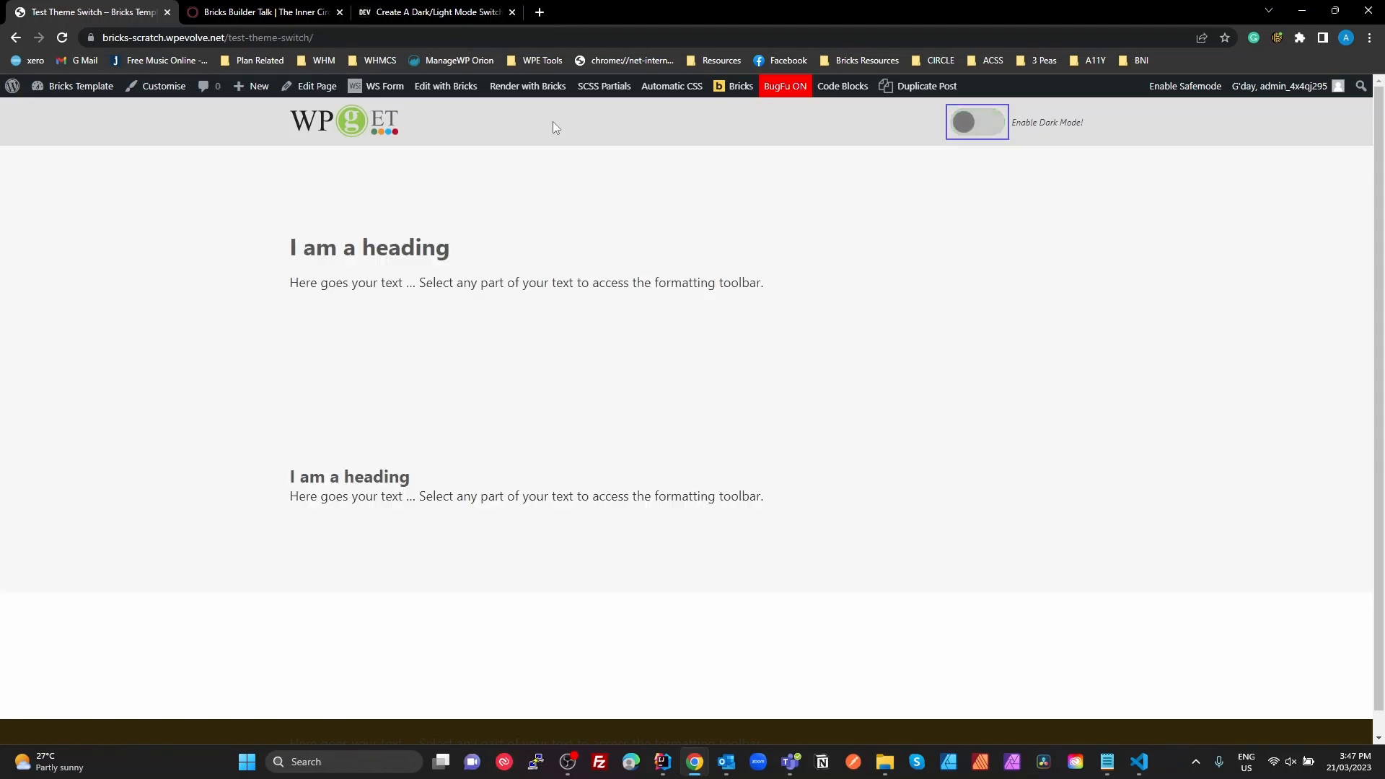
key("space")
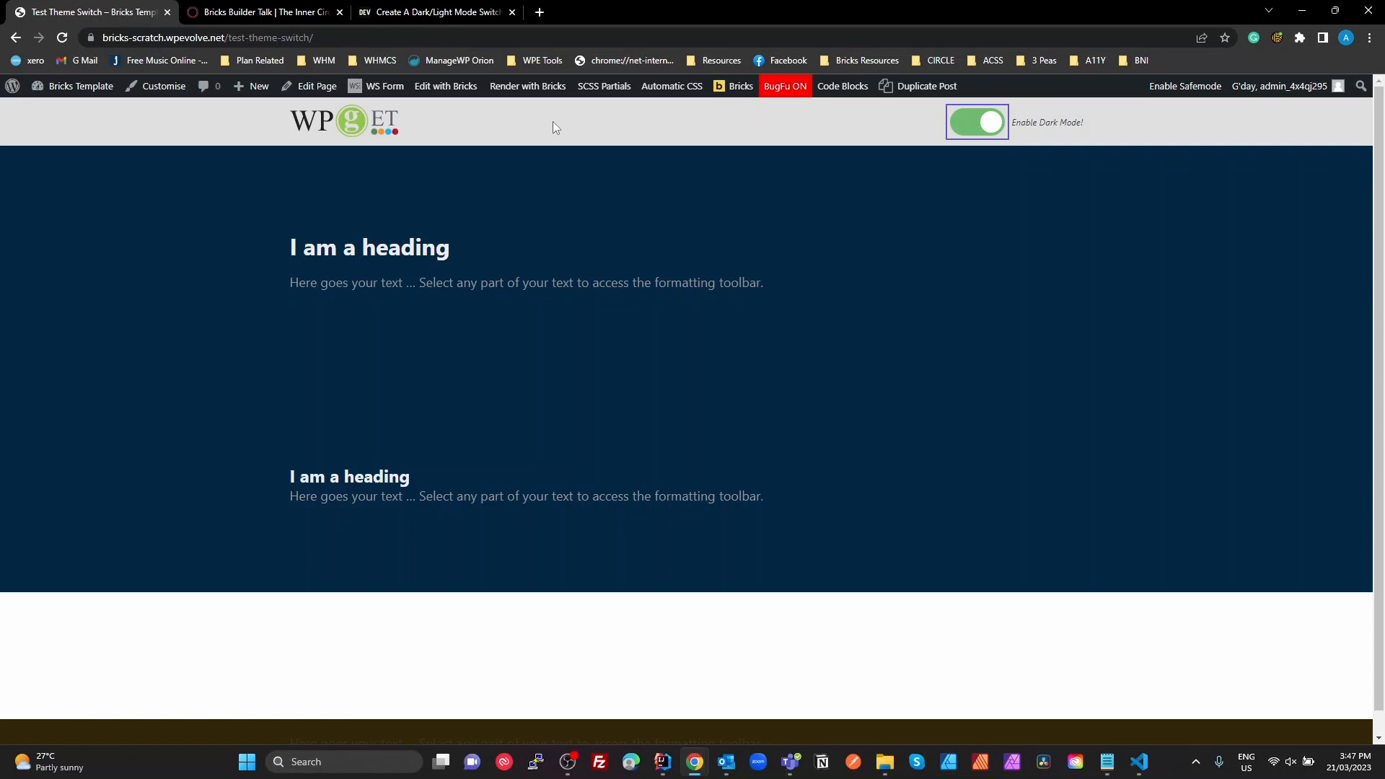
Step: Review the "Dark/Light mode setup" discussion and its replies in the Bricks Builder Talk forum
left_click(296, 12)
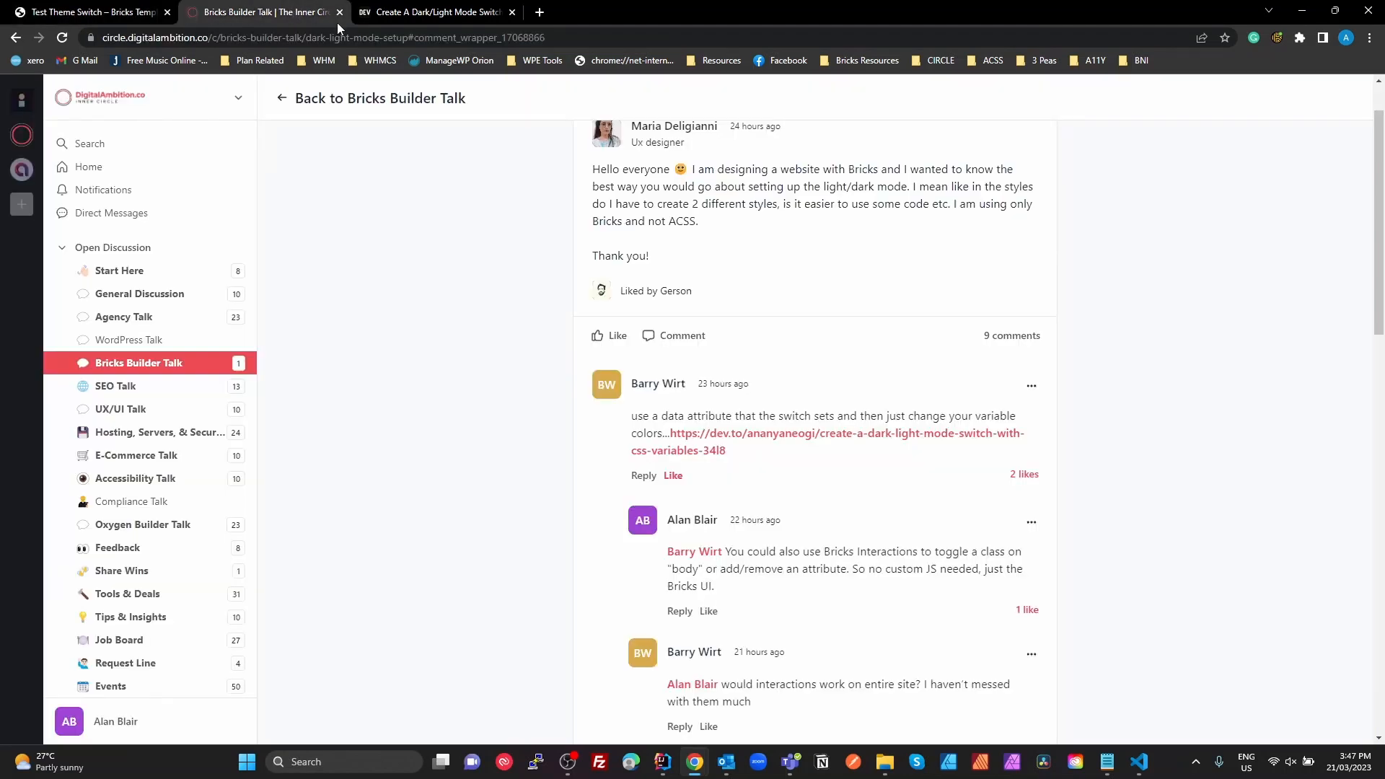
scroll(678, 351, "up", 1)
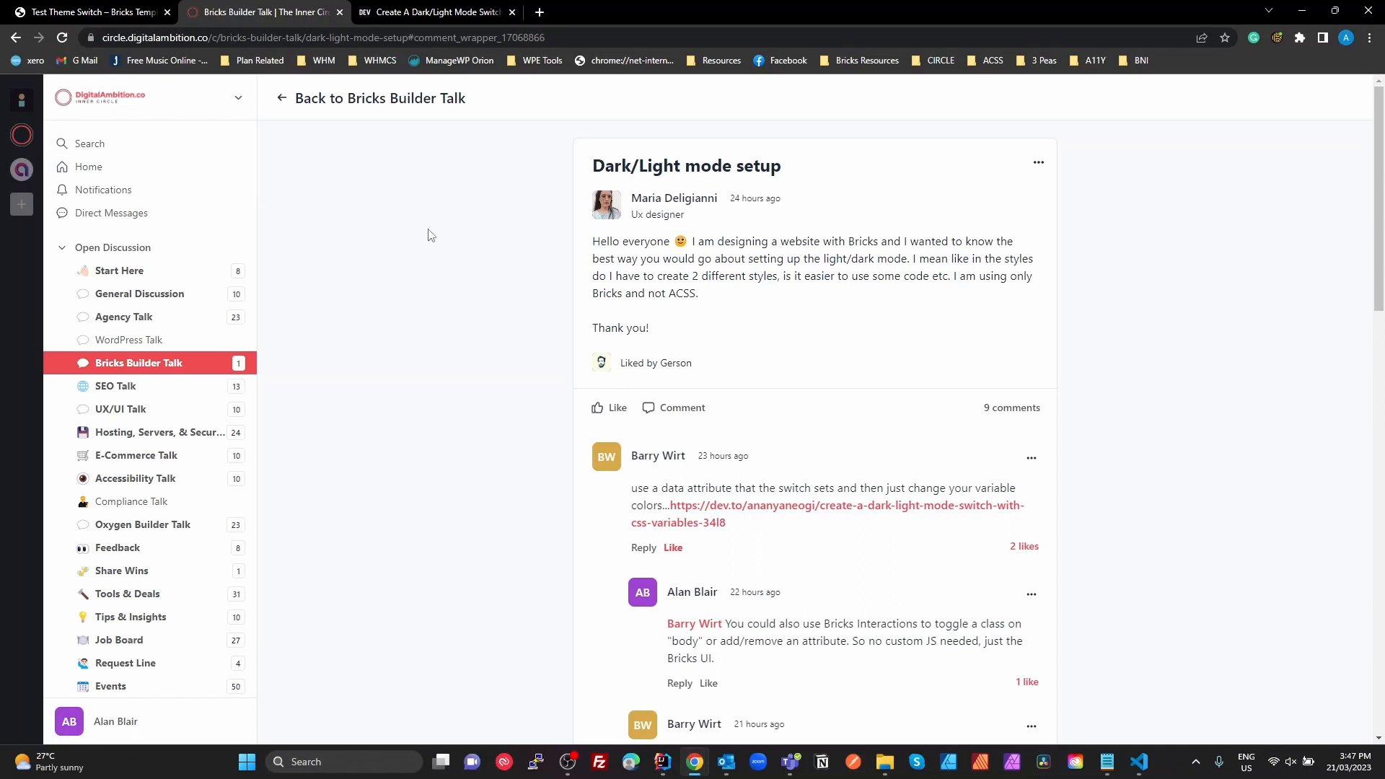
left_click_drag(595, 170, 536, 186)
left_click(768, 459)
scroll(764, 488, "down", 2)
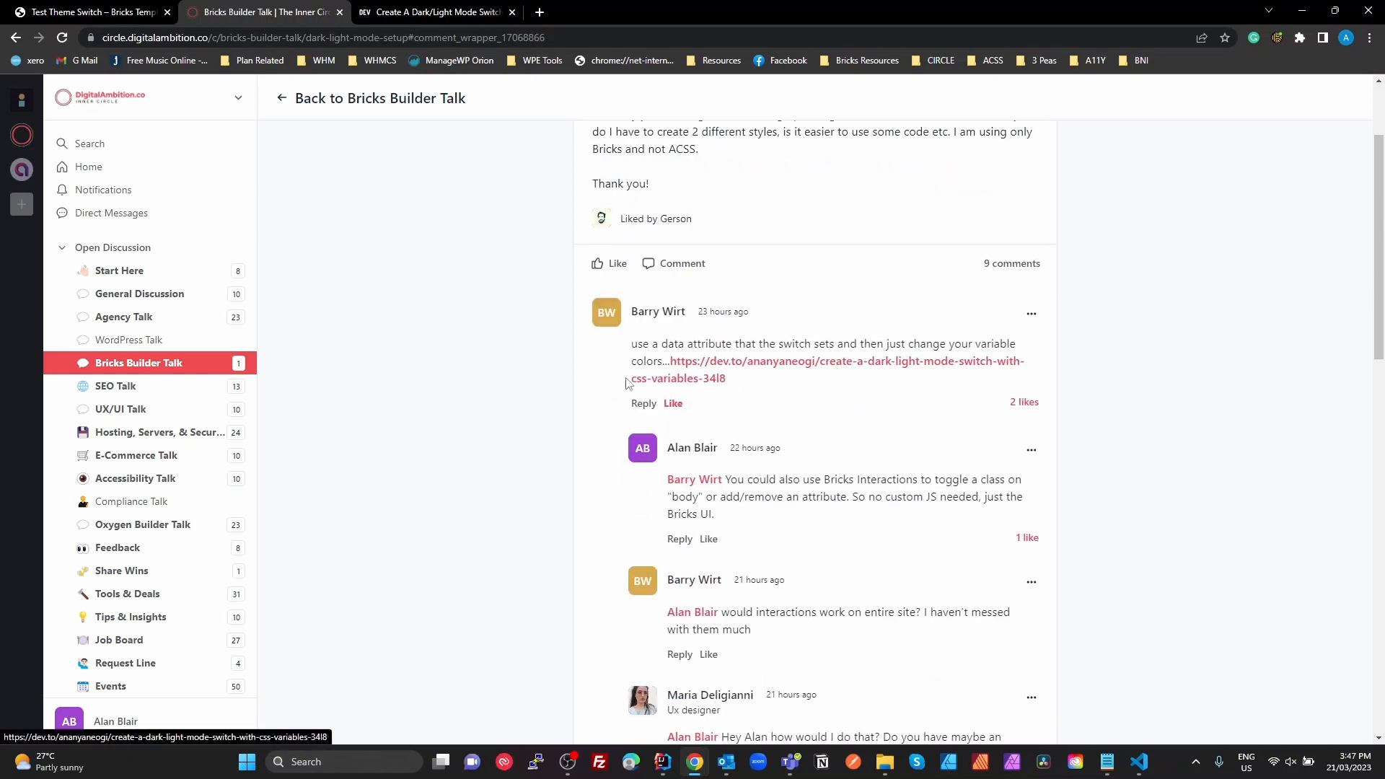
Step: Skim the DEV article "Create A Dark/Light Mode Switch with CSS Variables" through its CSS variables section and return to its start
left_click(465, 9)
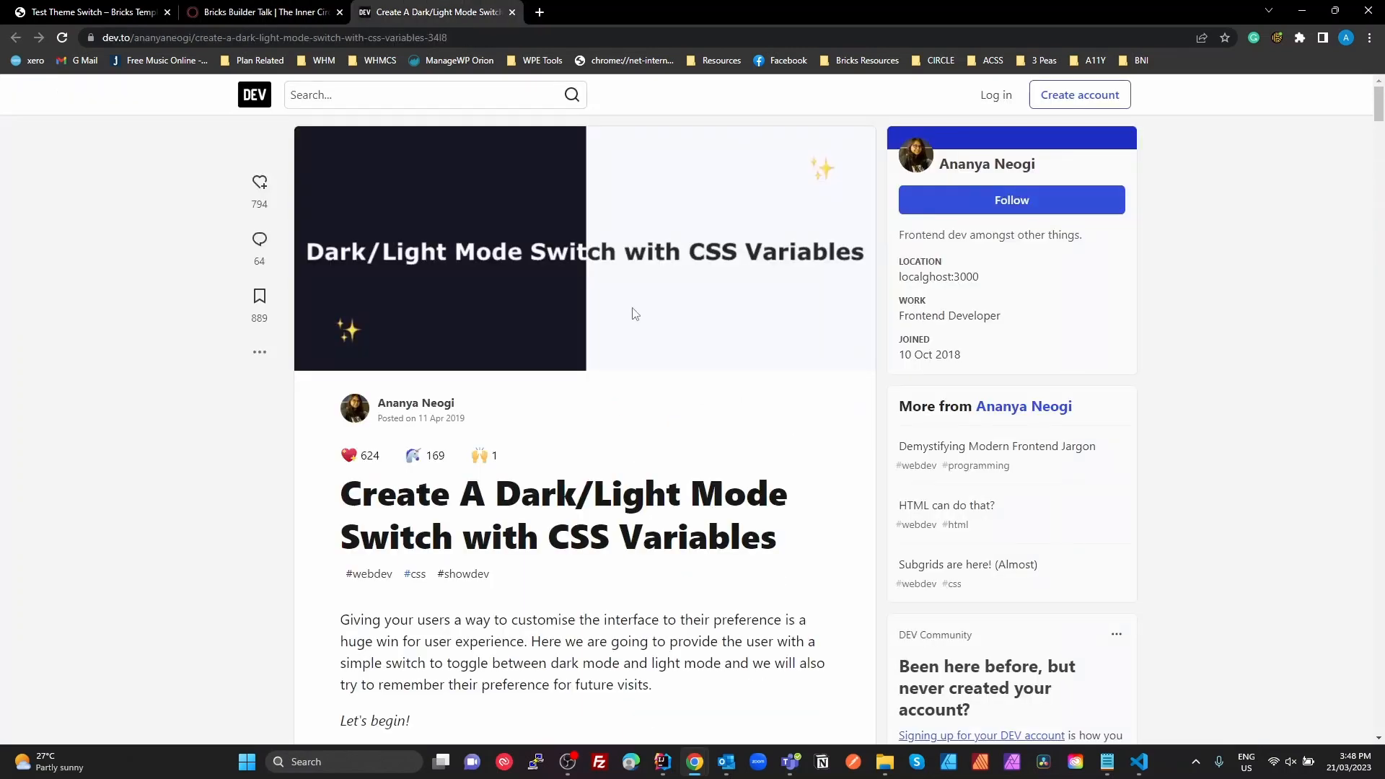
scroll(634, 324, "down", 10)
scroll(635, 326, "down", 20)
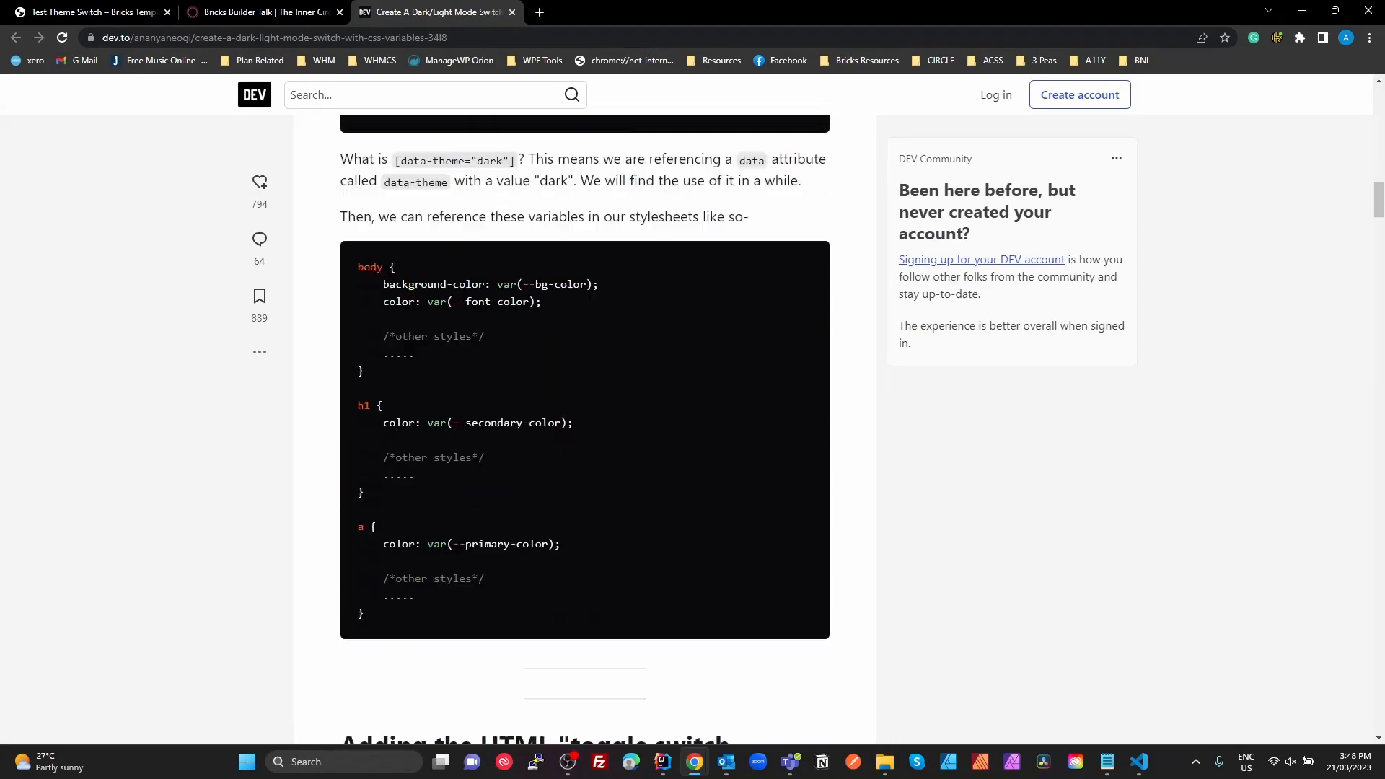
scroll(634, 325, "up", 20)
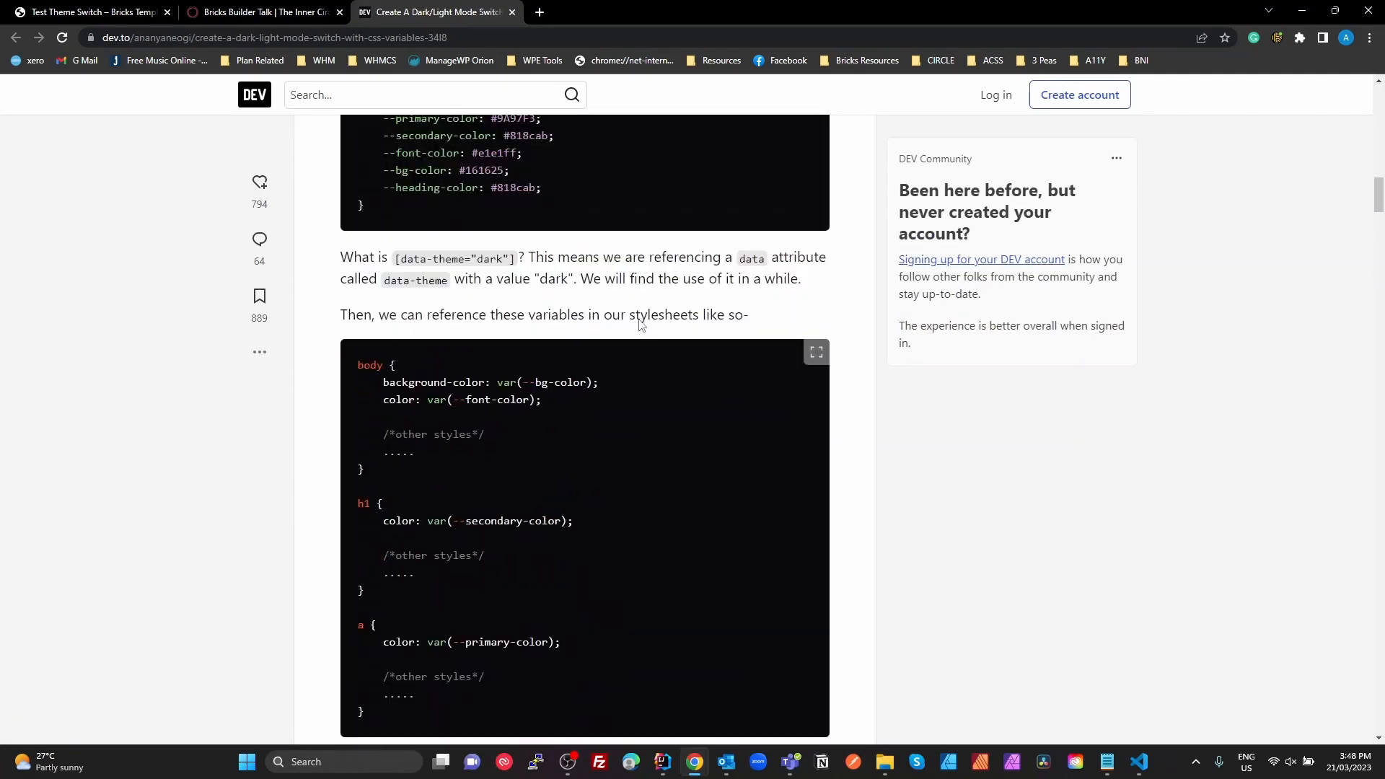
scroll(638, 319, "up", 7)
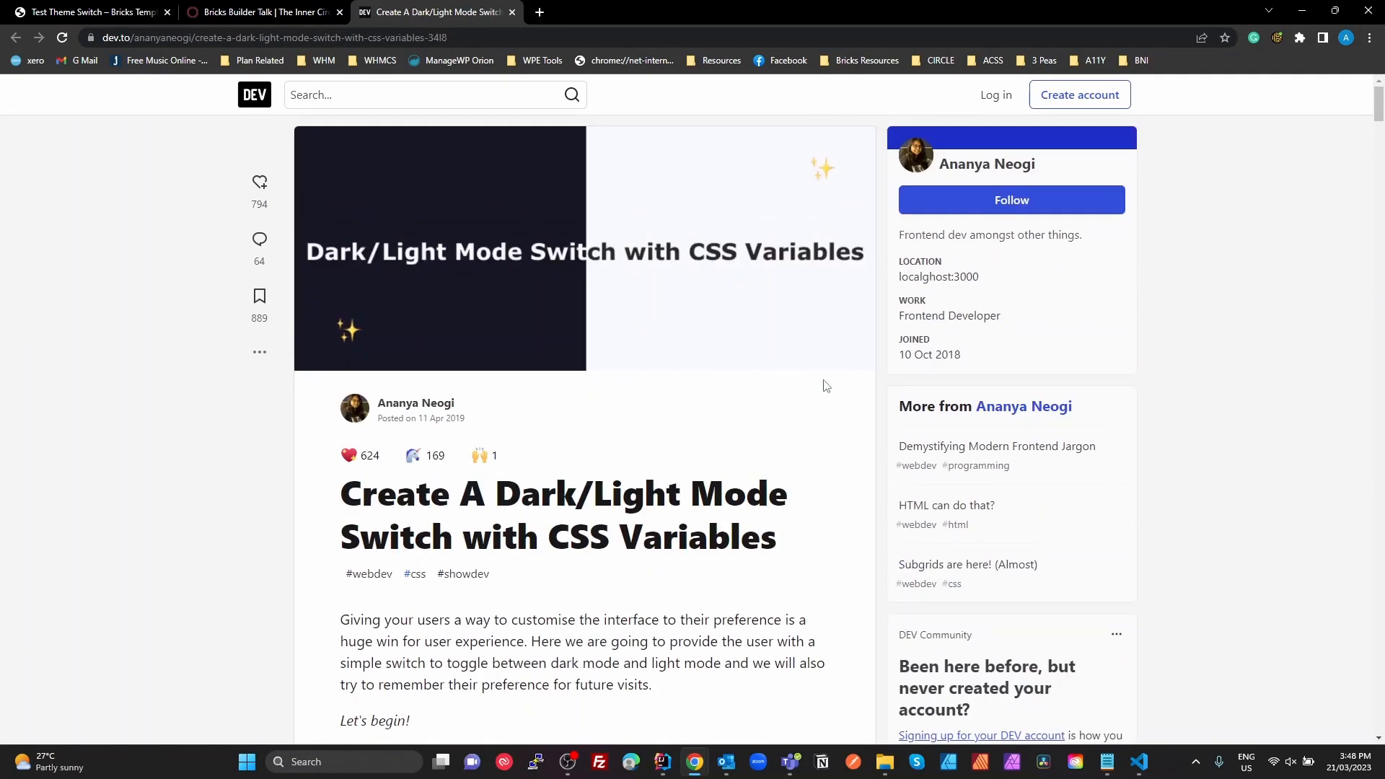
Step: Examine the article's toggle switch section, highlighting the complete HTML markup and looking through the accompanying slider CSS
scroll(875, 560, "down", 14)
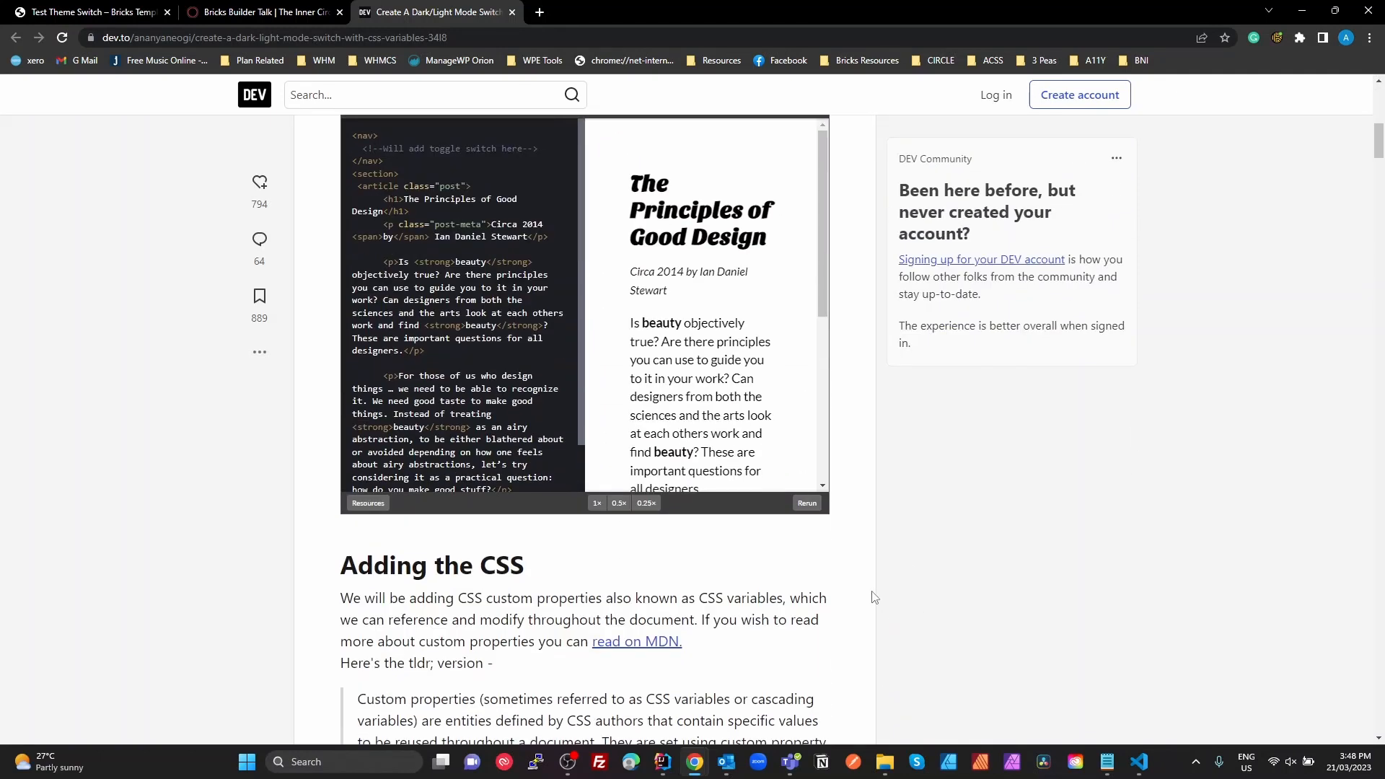
scroll(873, 596, "down", 12)
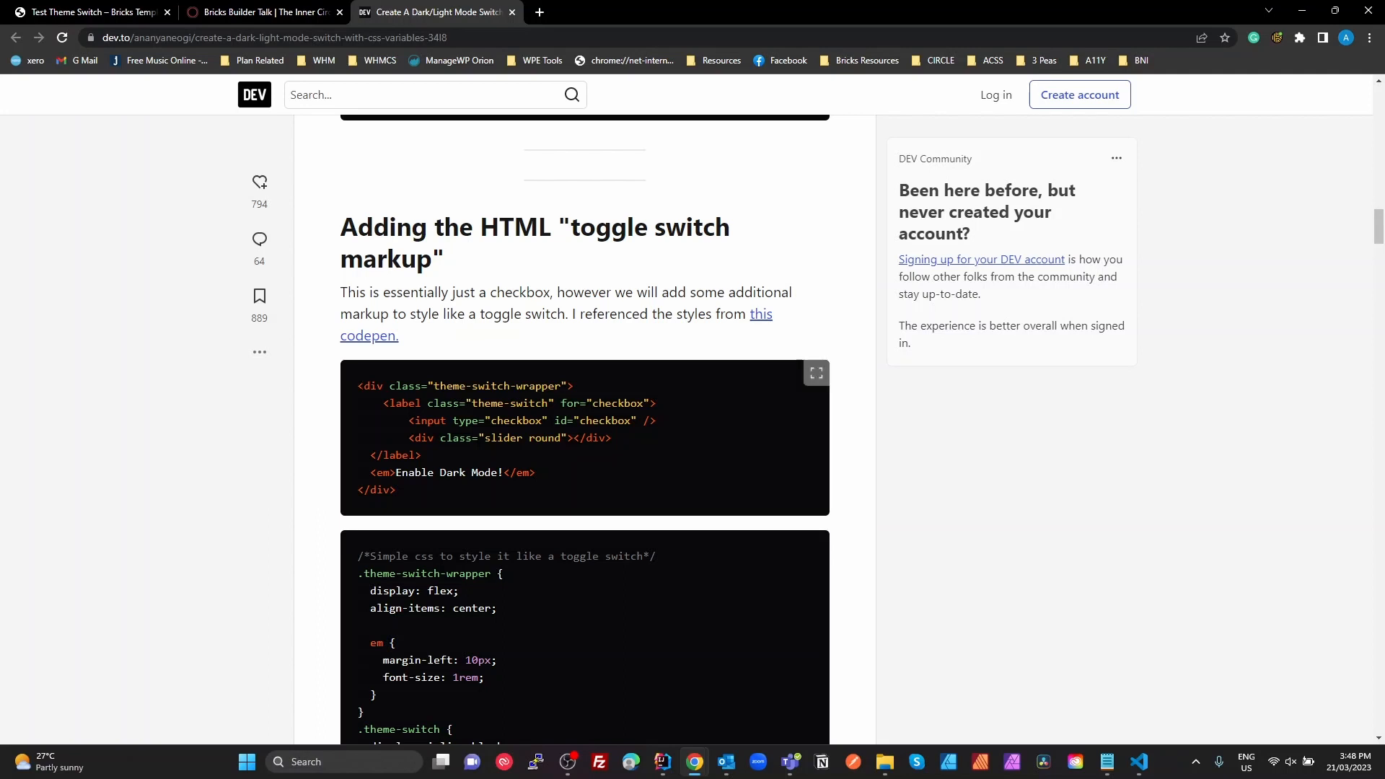
left_click_drag(370, 396, 433, 491)
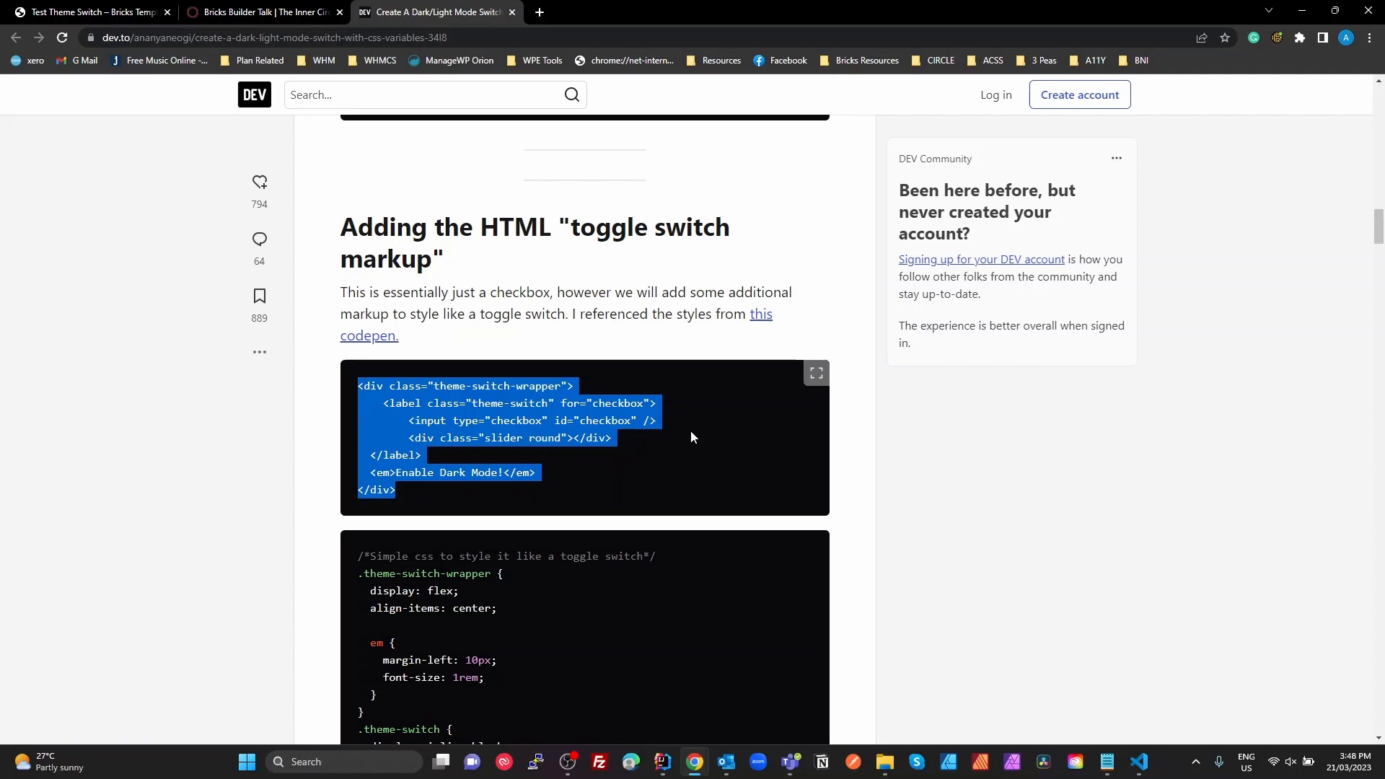
scroll(552, 525, "down", 8)
scroll(552, 525, "down", 6)
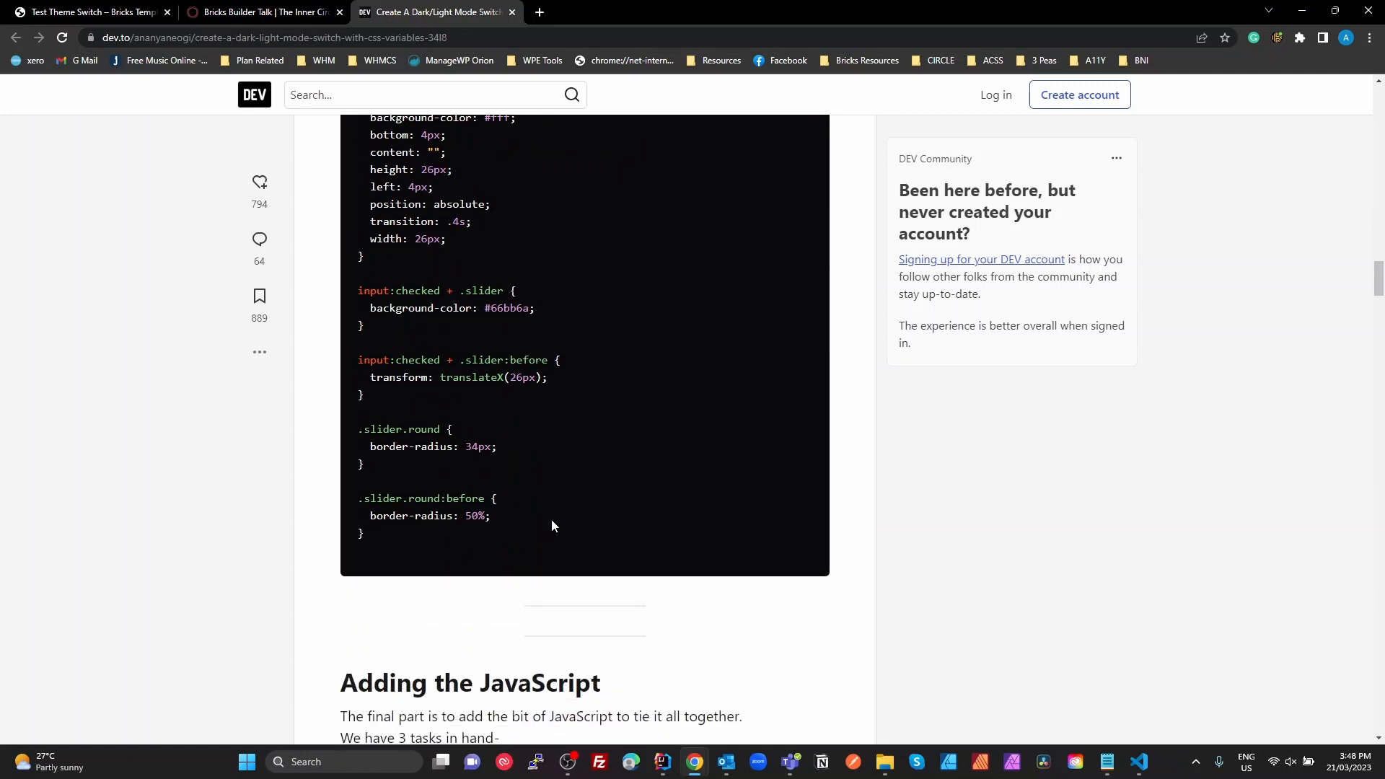
scroll(552, 525, "up", 20)
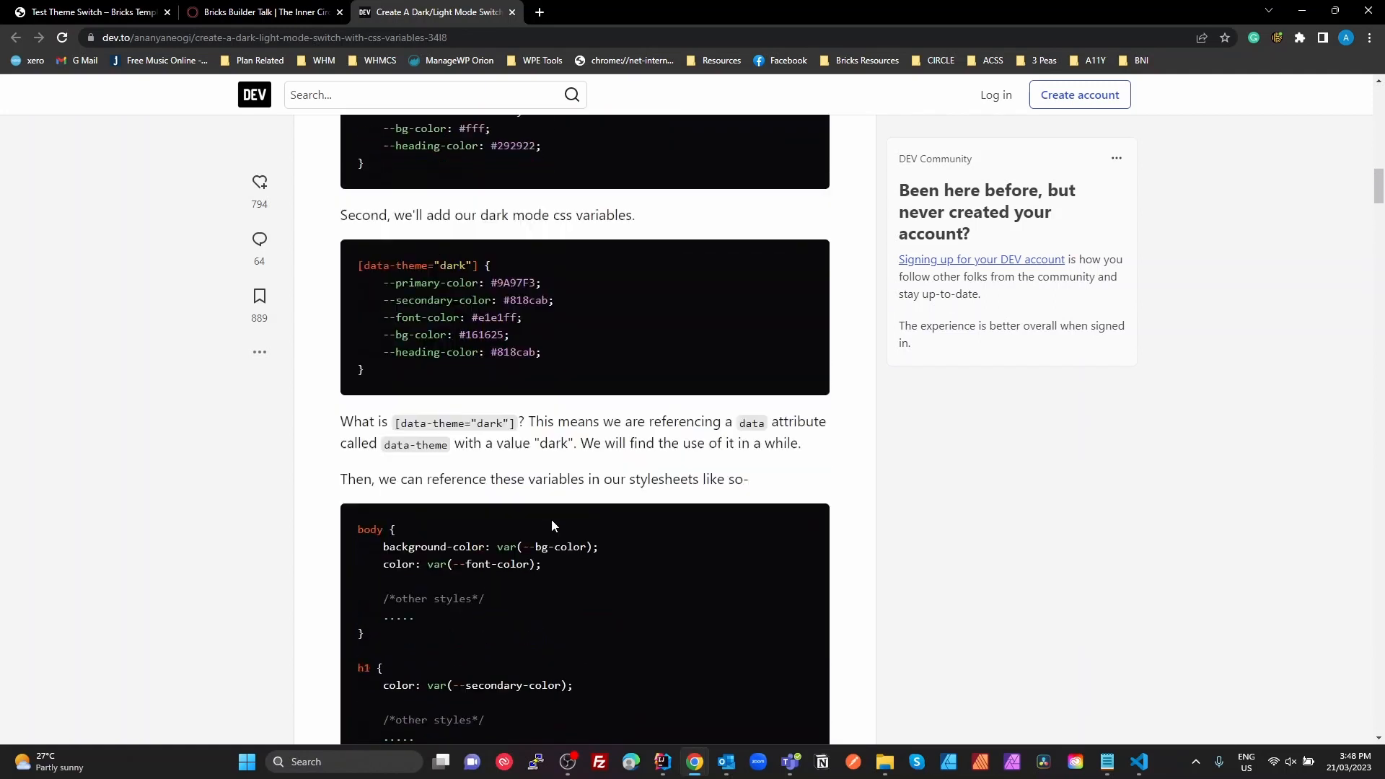
scroll(552, 525, "up", 15)
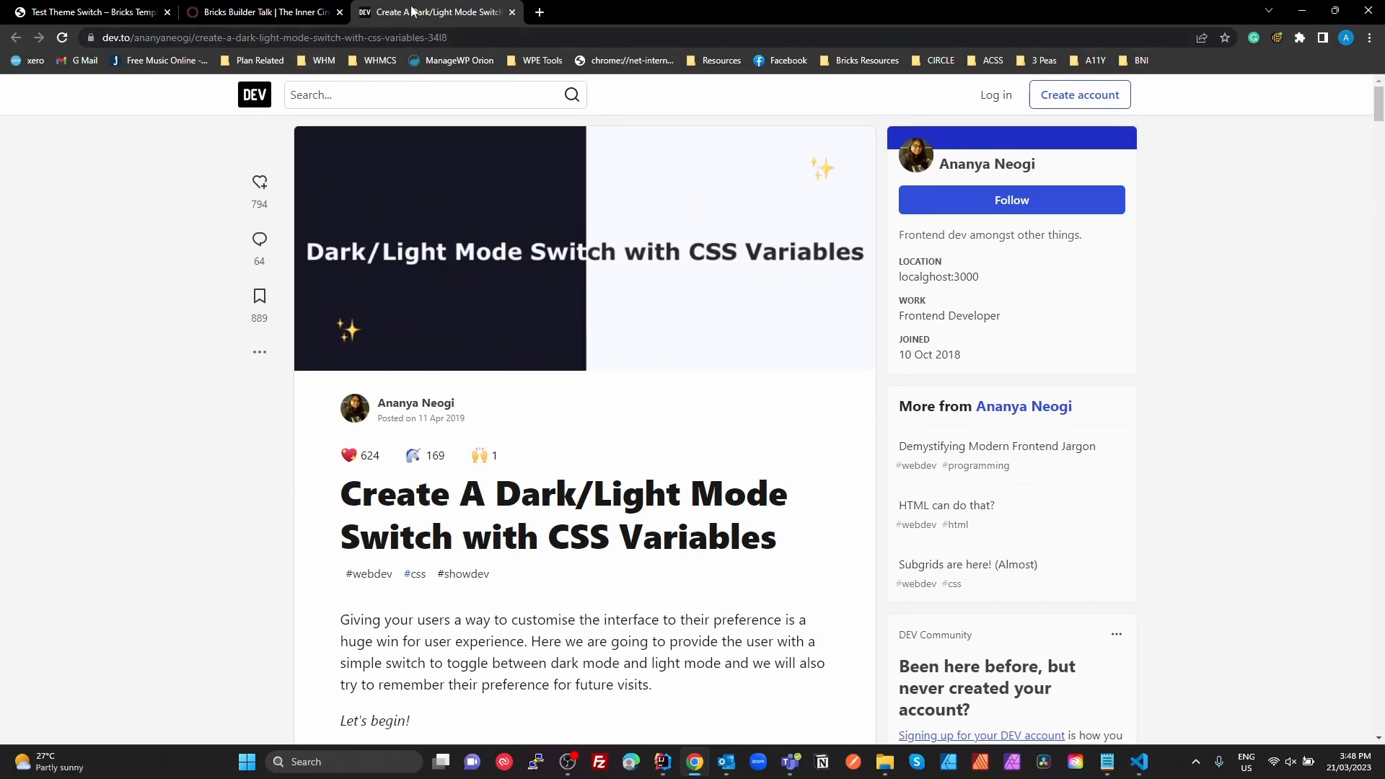
Step: From the Test Theme Switch page, open the Standard Header template for editing in a new tab and select the Theme Switch (CSS) element
left_click(133, 15)
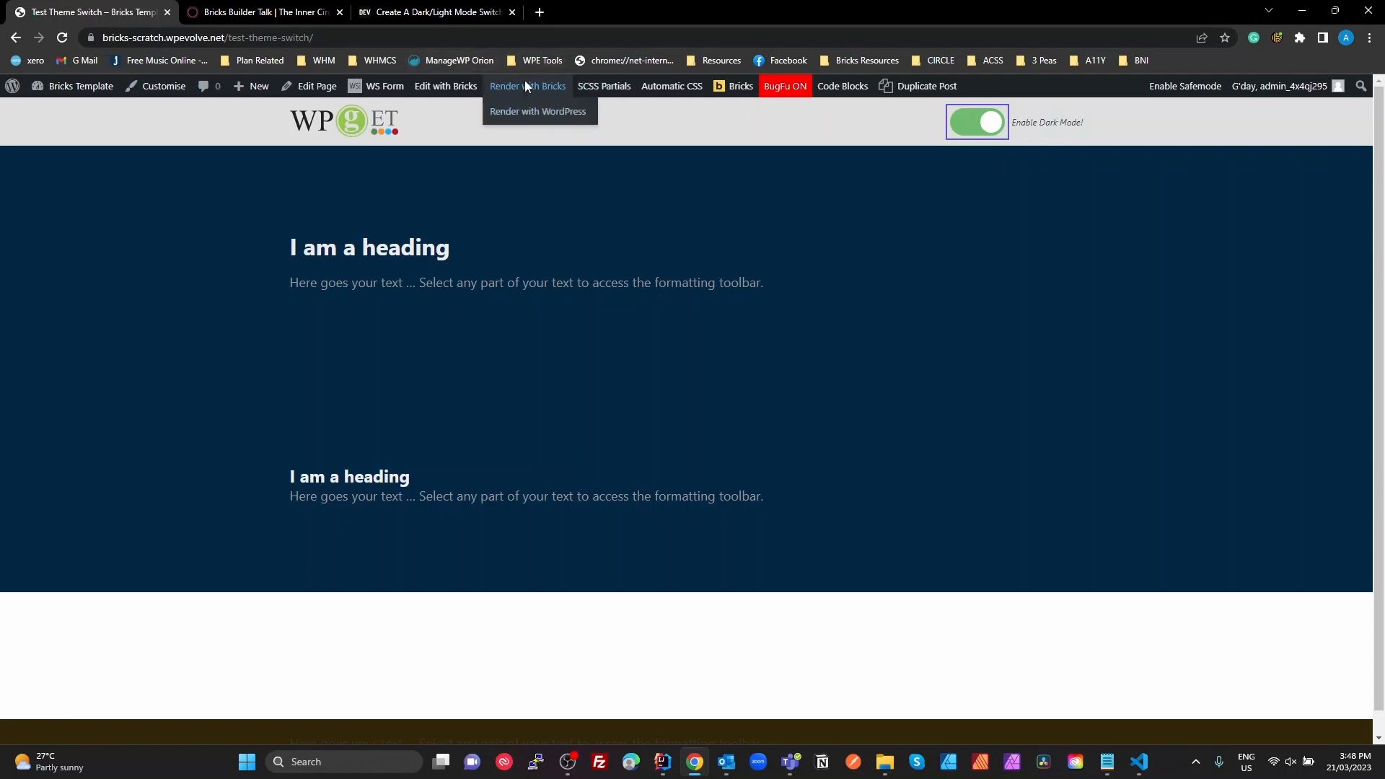
right_click(480, 108)
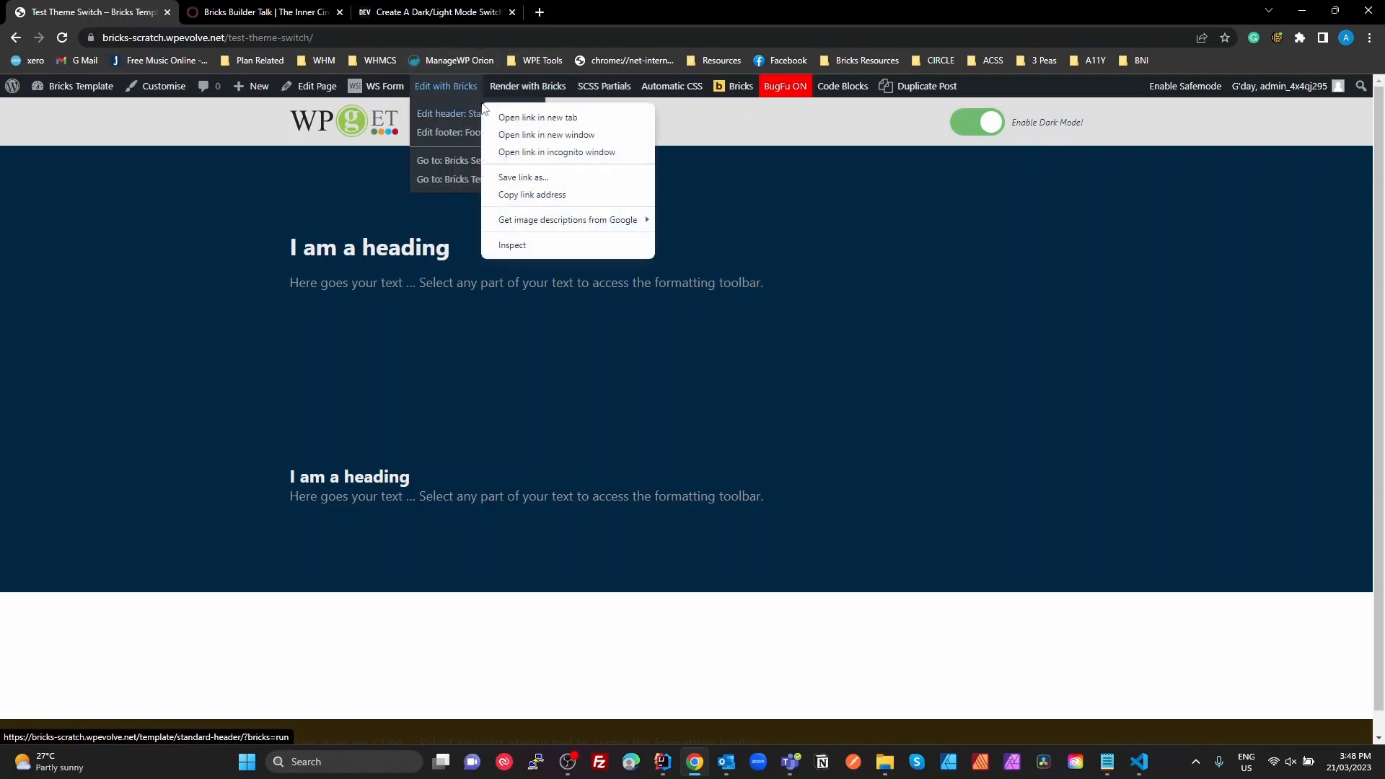
key("Escape")
right_click(464, 118)
left_click(497, 132)
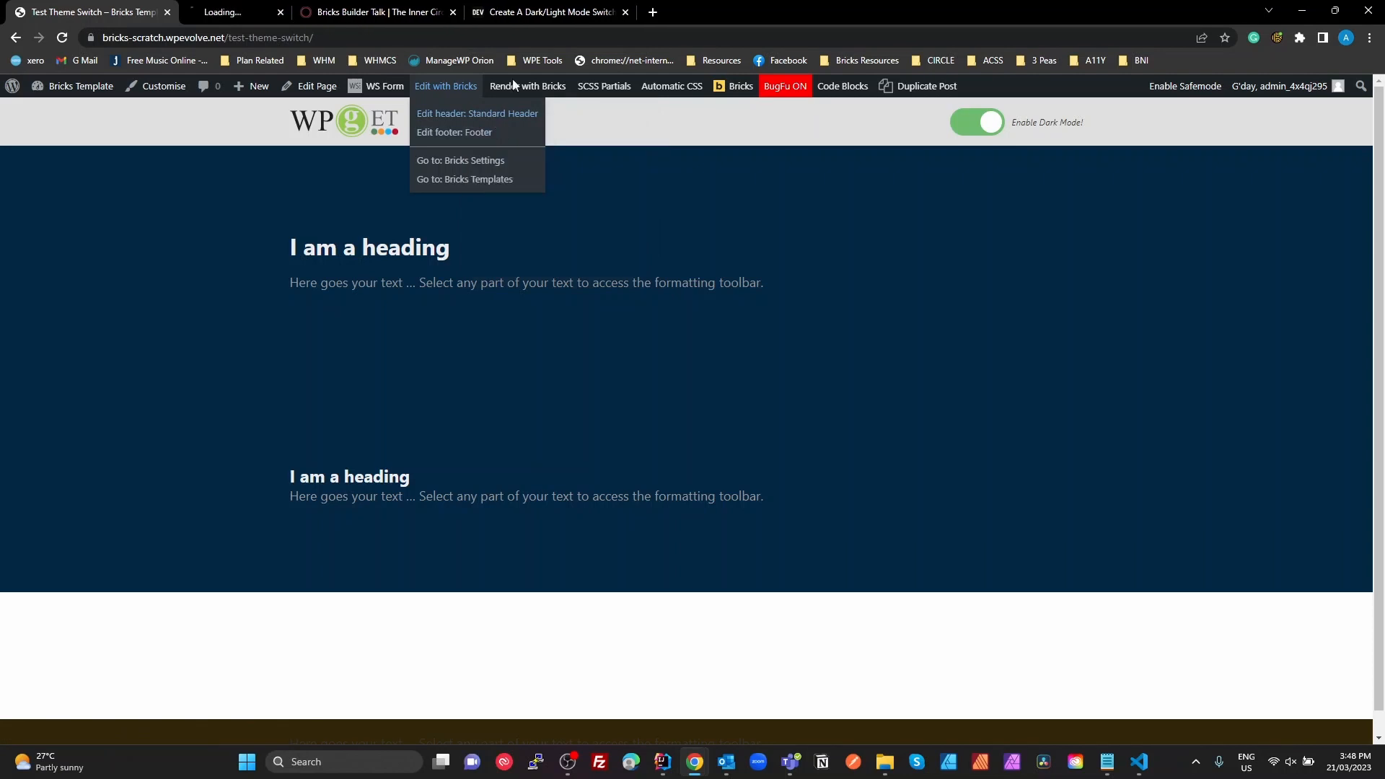
left_click(266, 11)
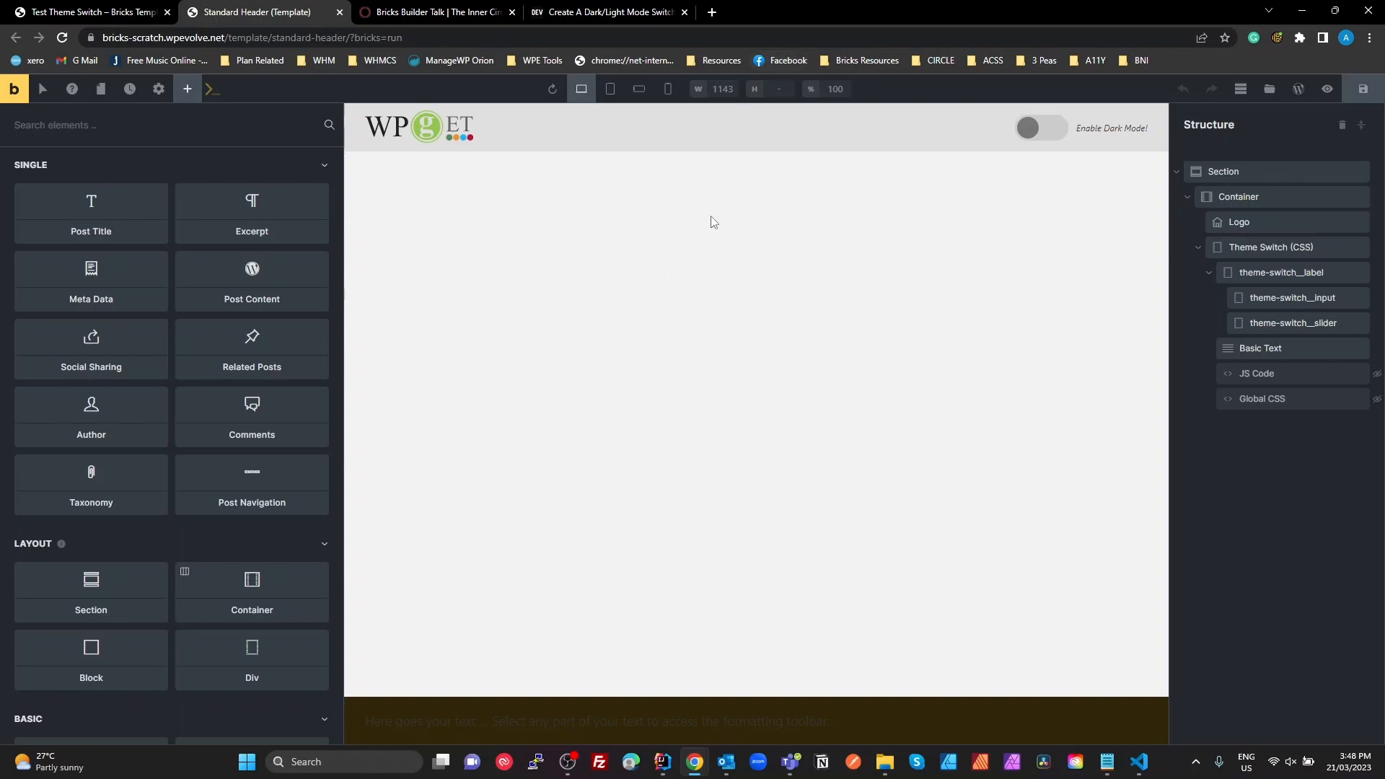
left_click(1025, 134)
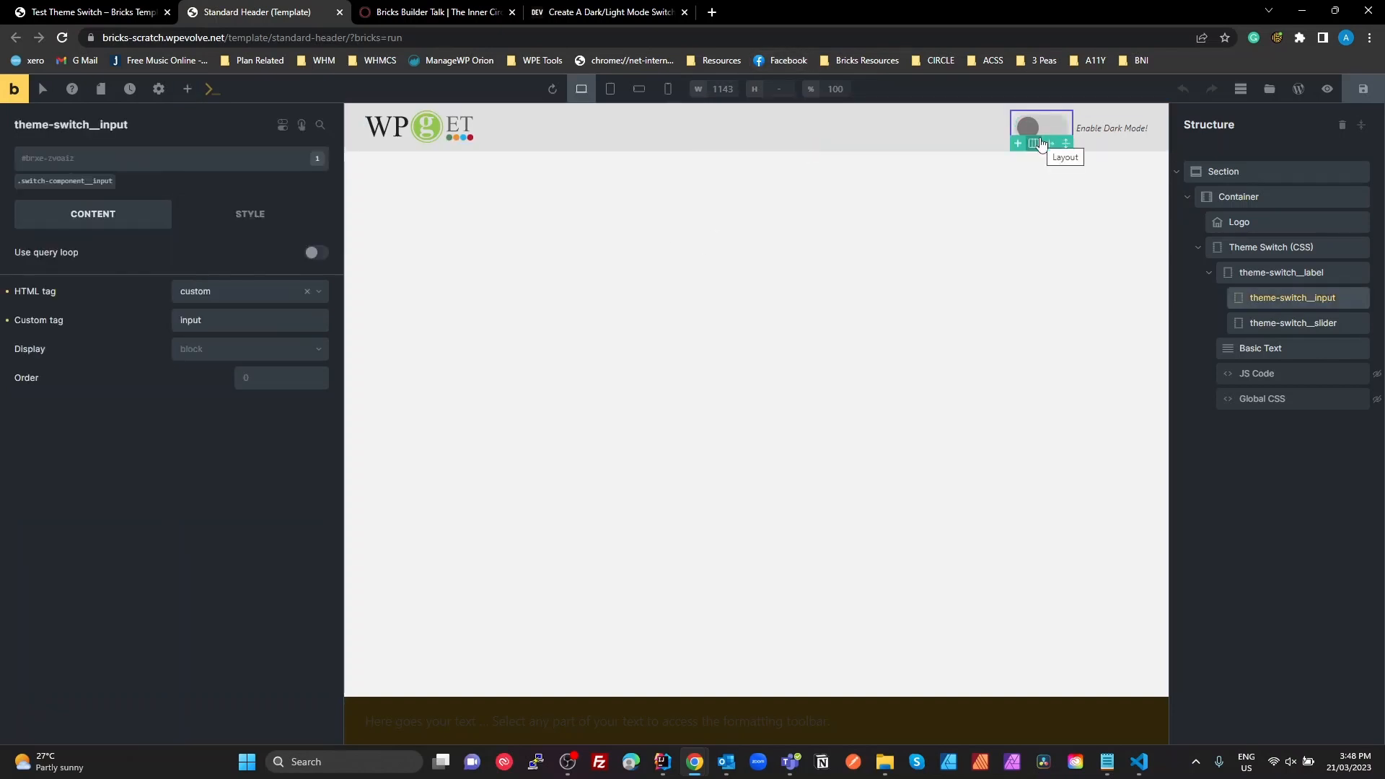
left_click(1250, 249)
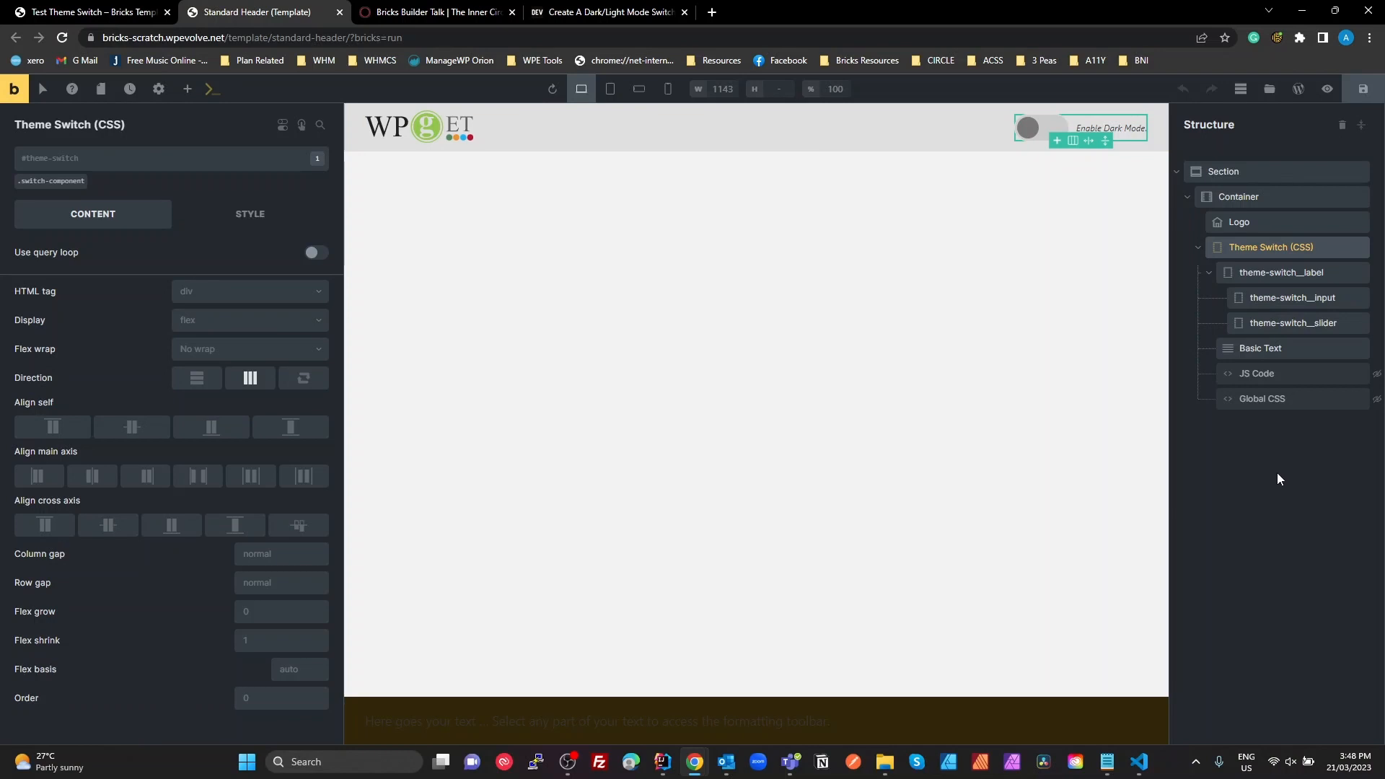
Step: Compare the article's outer div with class theme-switch-wrapper against the Theme Switch (CSS) element in the Standard Header template
left_click(602, 16)
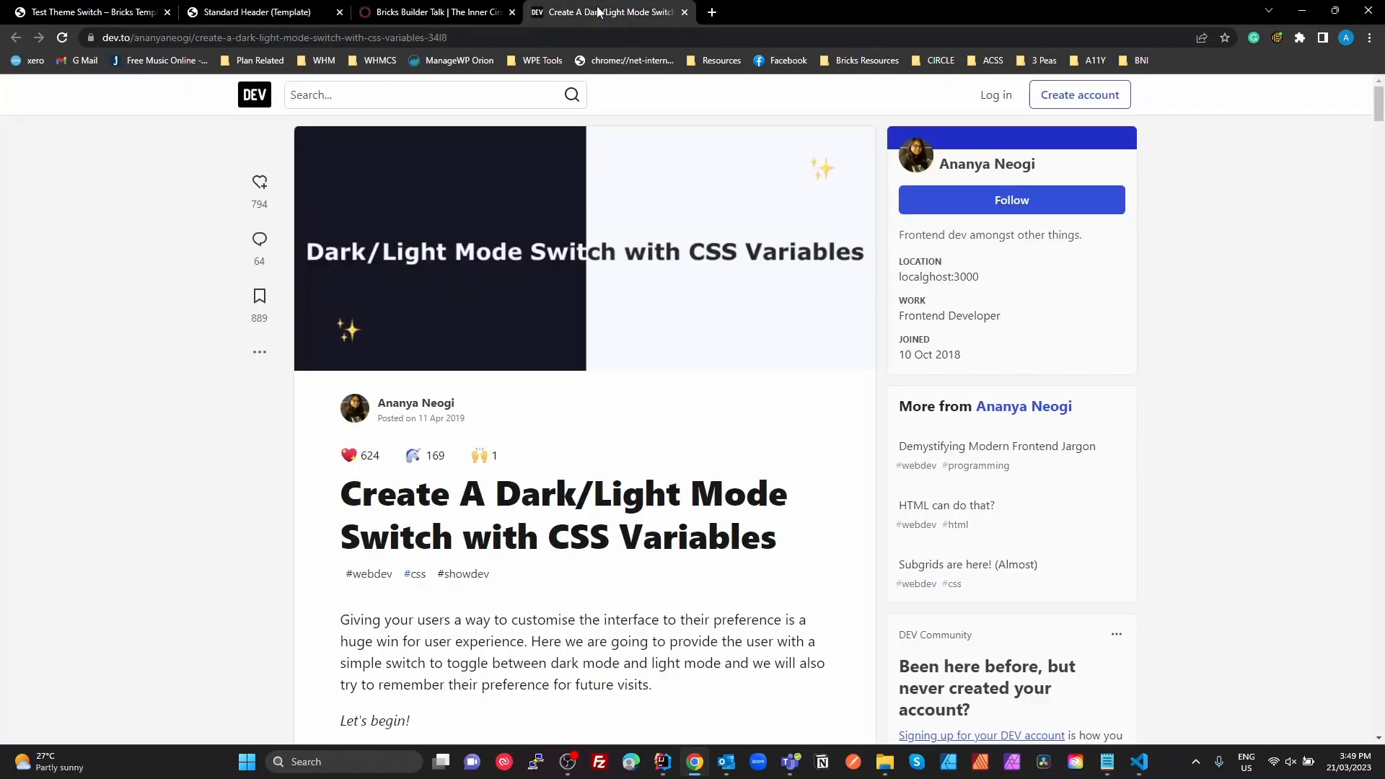
scroll(590, 459, "down", 20)
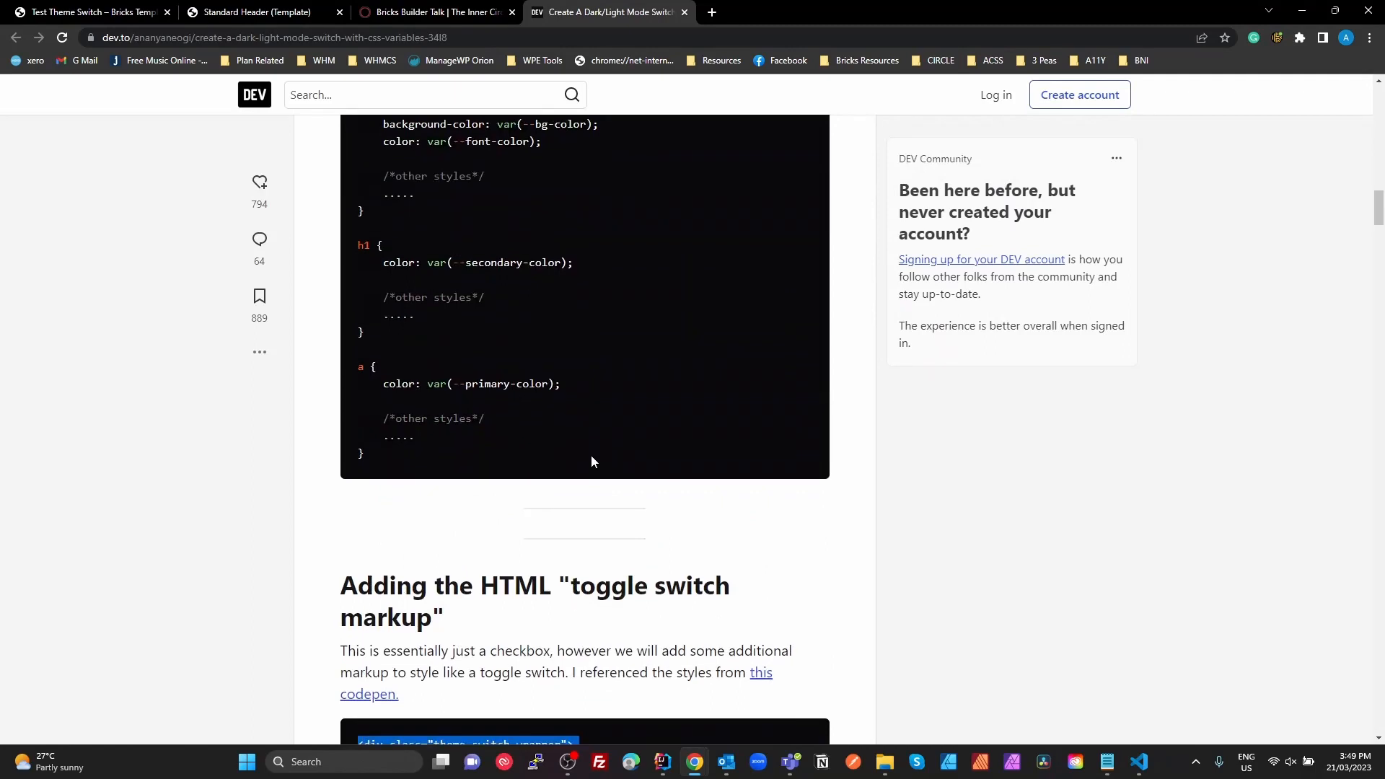
scroll(591, 456, "down", 4)
scroll(591, 455, "up", 6)
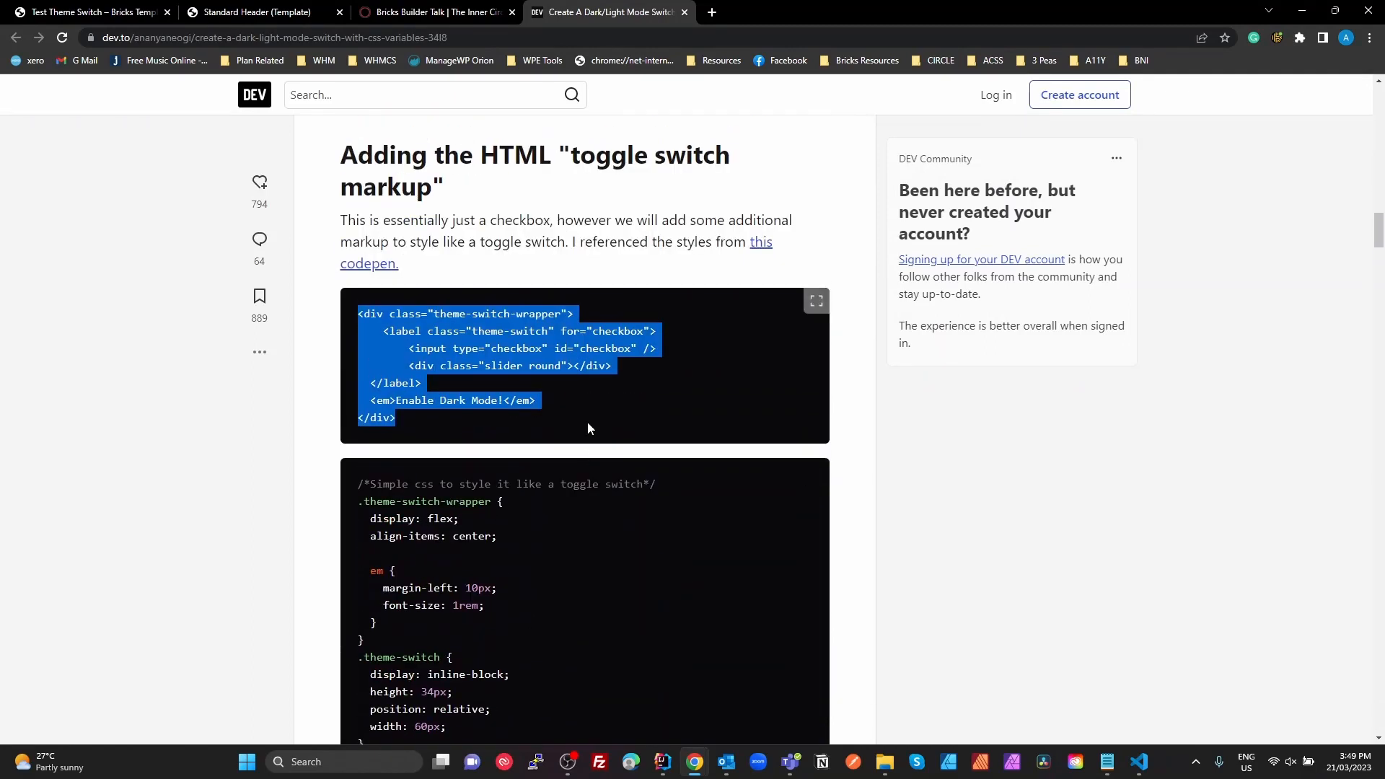
left_click_drag(370, 314, 573, 314)
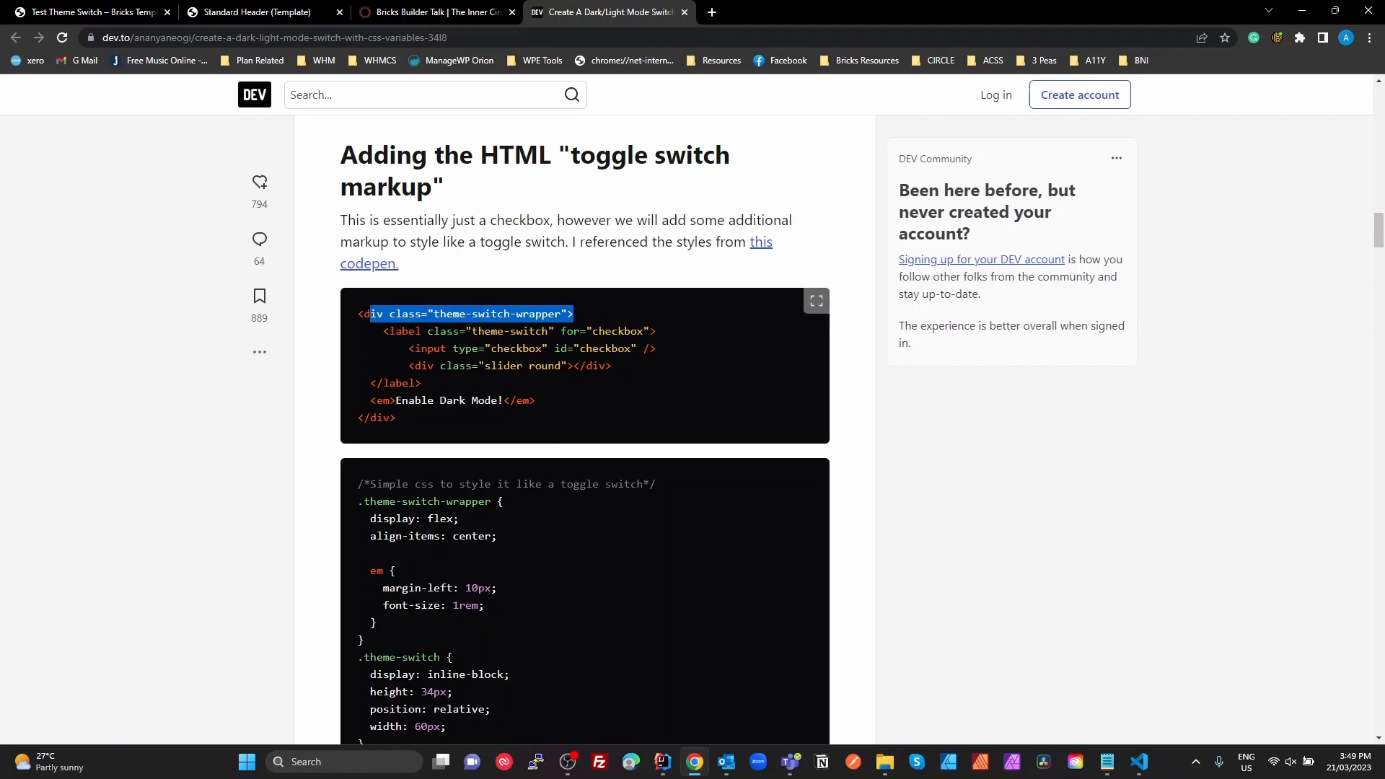
left_click(385, 331)
left_click_drag(394, 314, 554, 314)
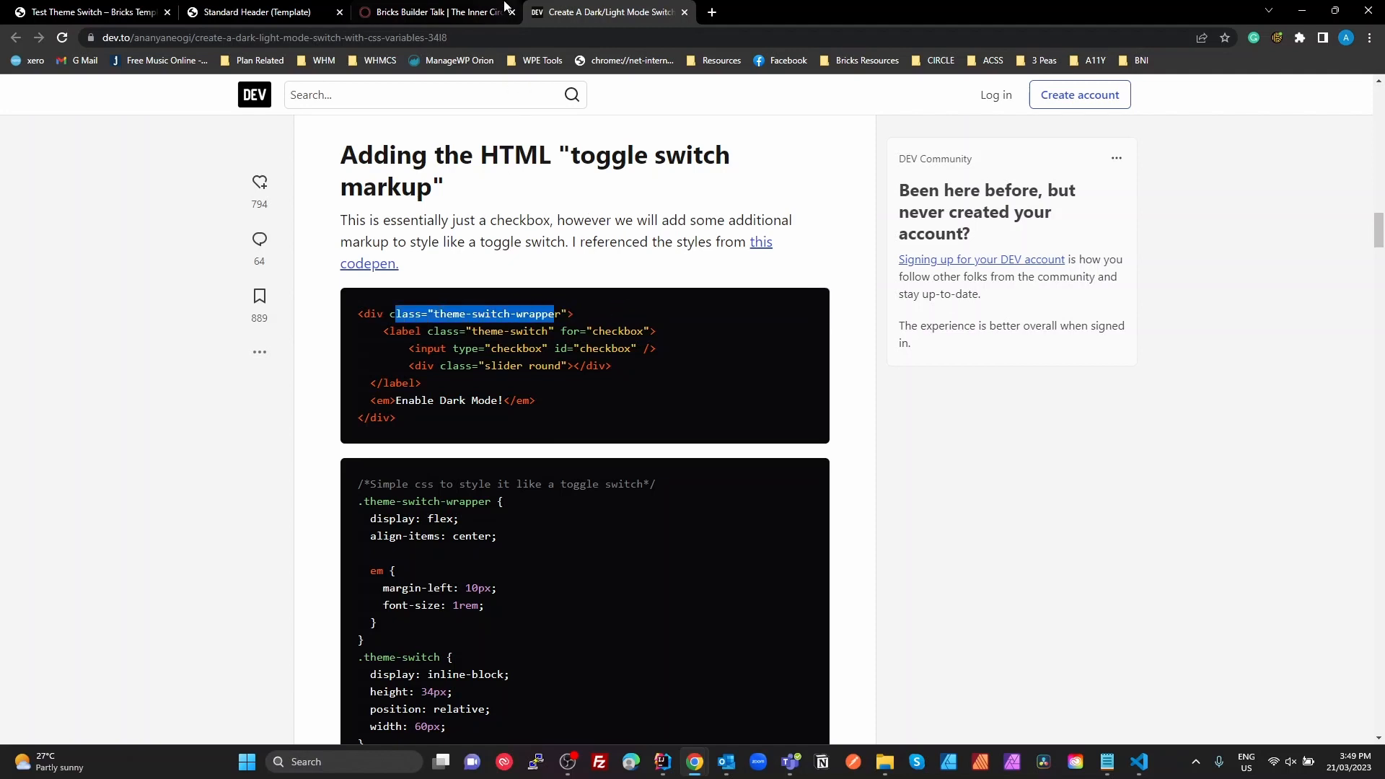
left_click(240, 22)
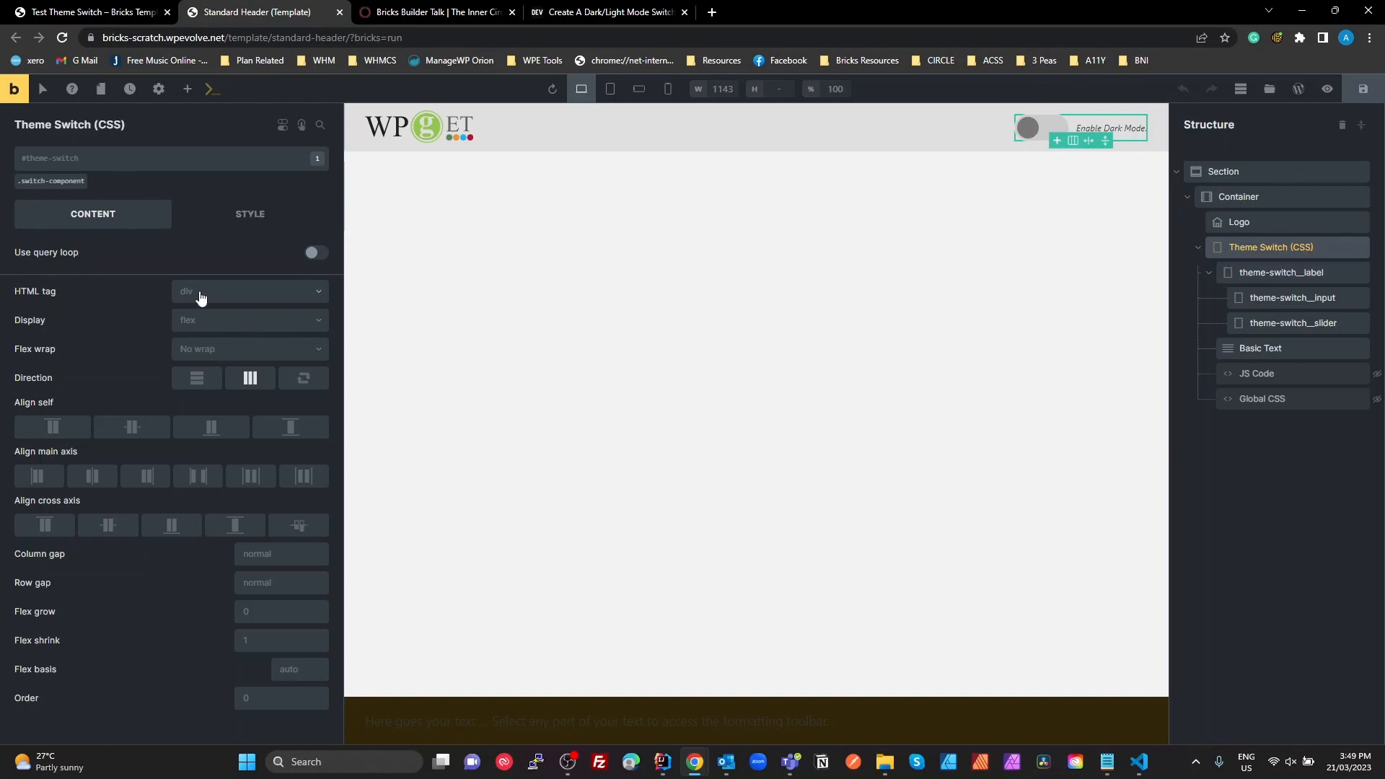
Step: Examine the custom CSS of the switch-component class on the Theme Switch (CSS) element, including its slider, input and label rules
left_click(61, 183)
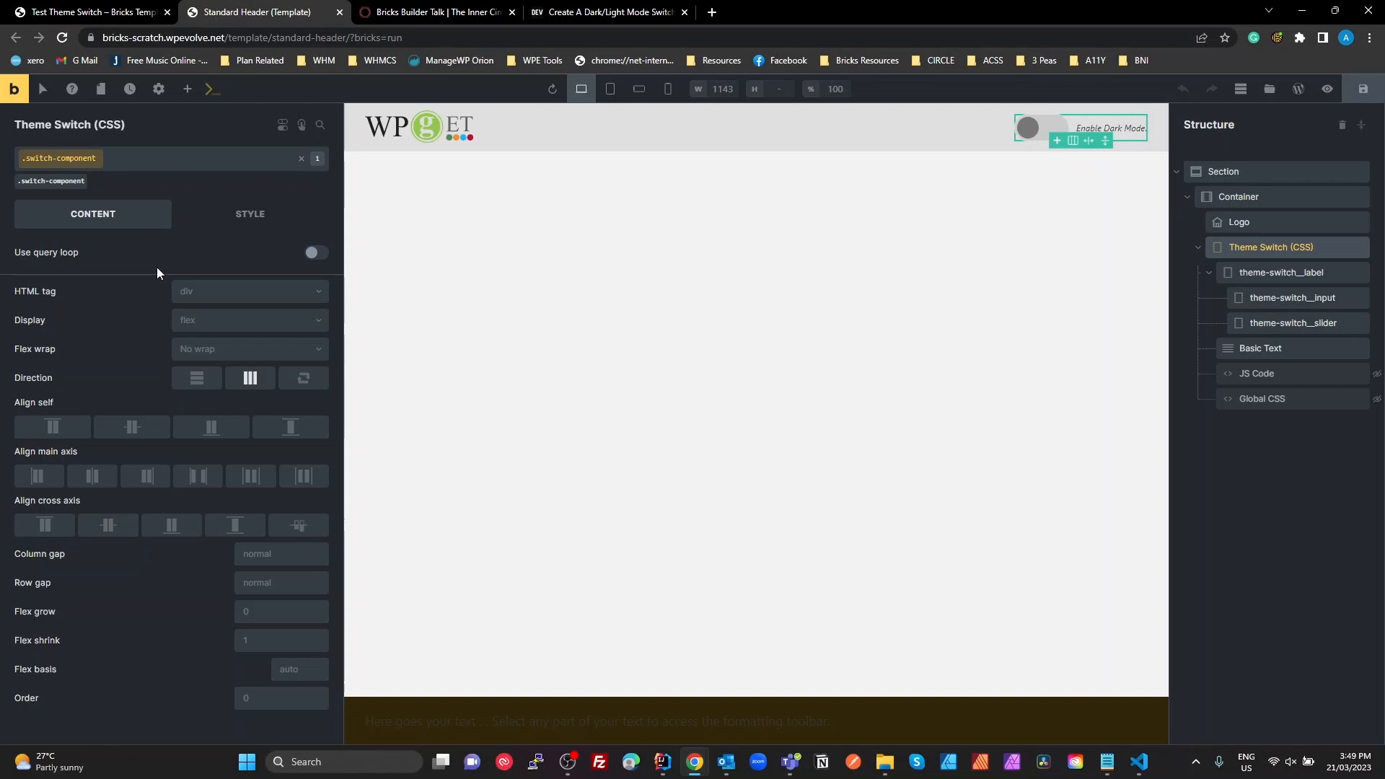
left_click(249, 220)
left_click(29, 508)
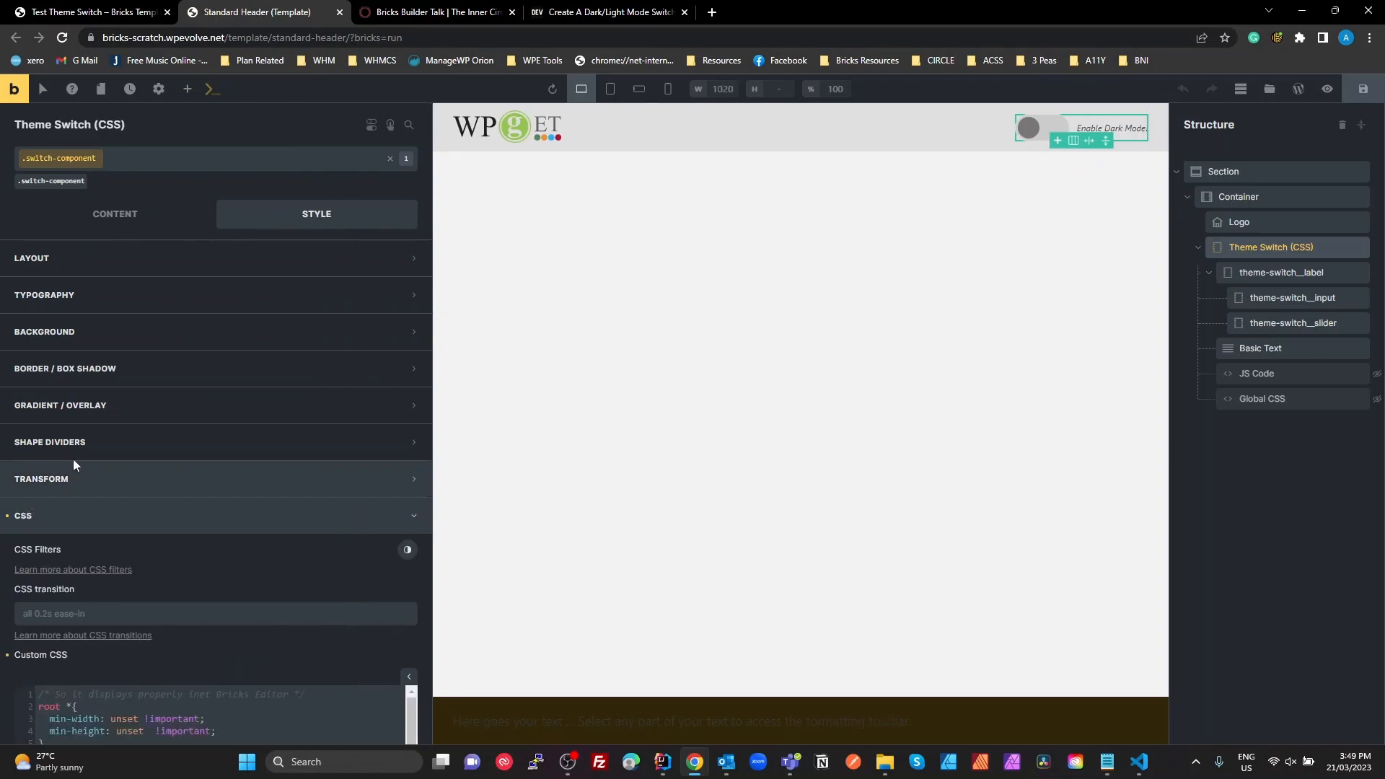
scroll(106, 528, "down", 10)
scroll(106, 527, "down", 3)
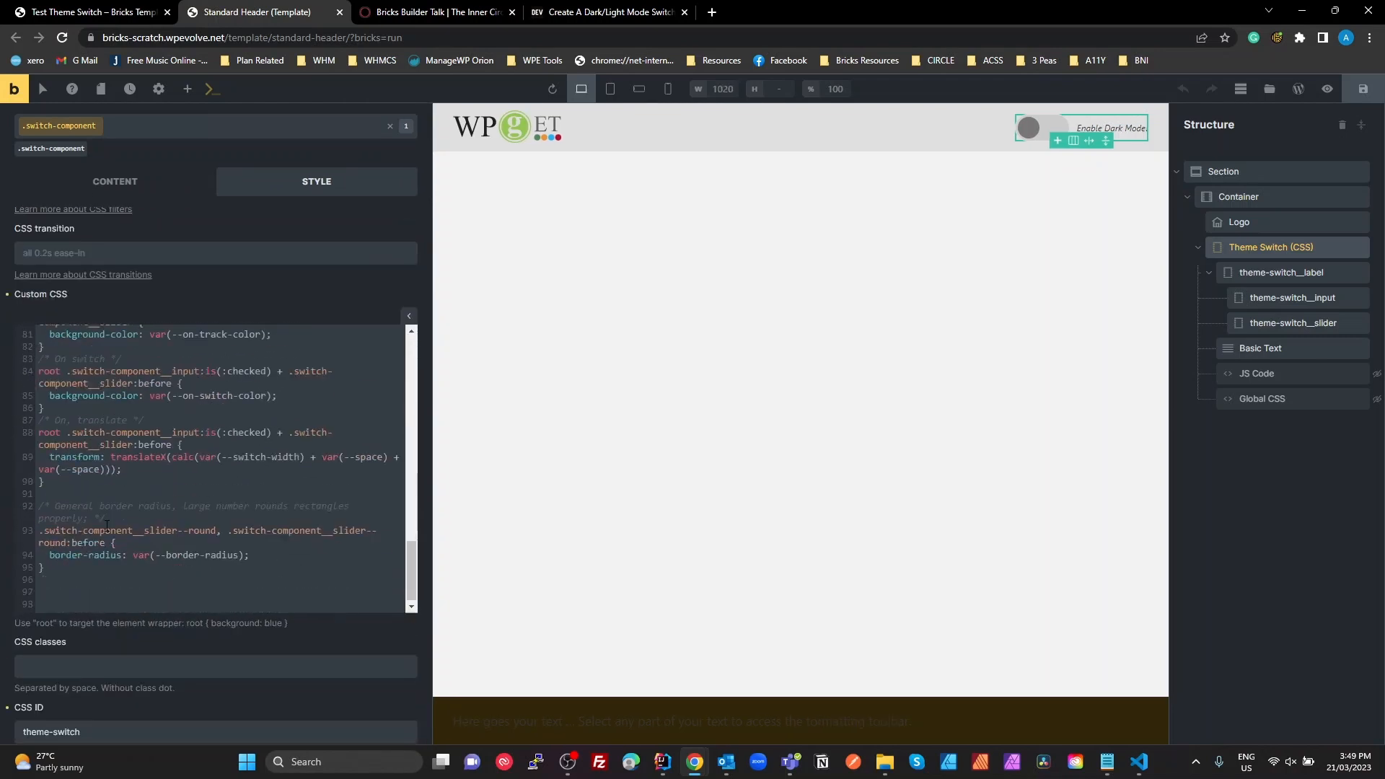
scroll(107, 527, "up", 4)
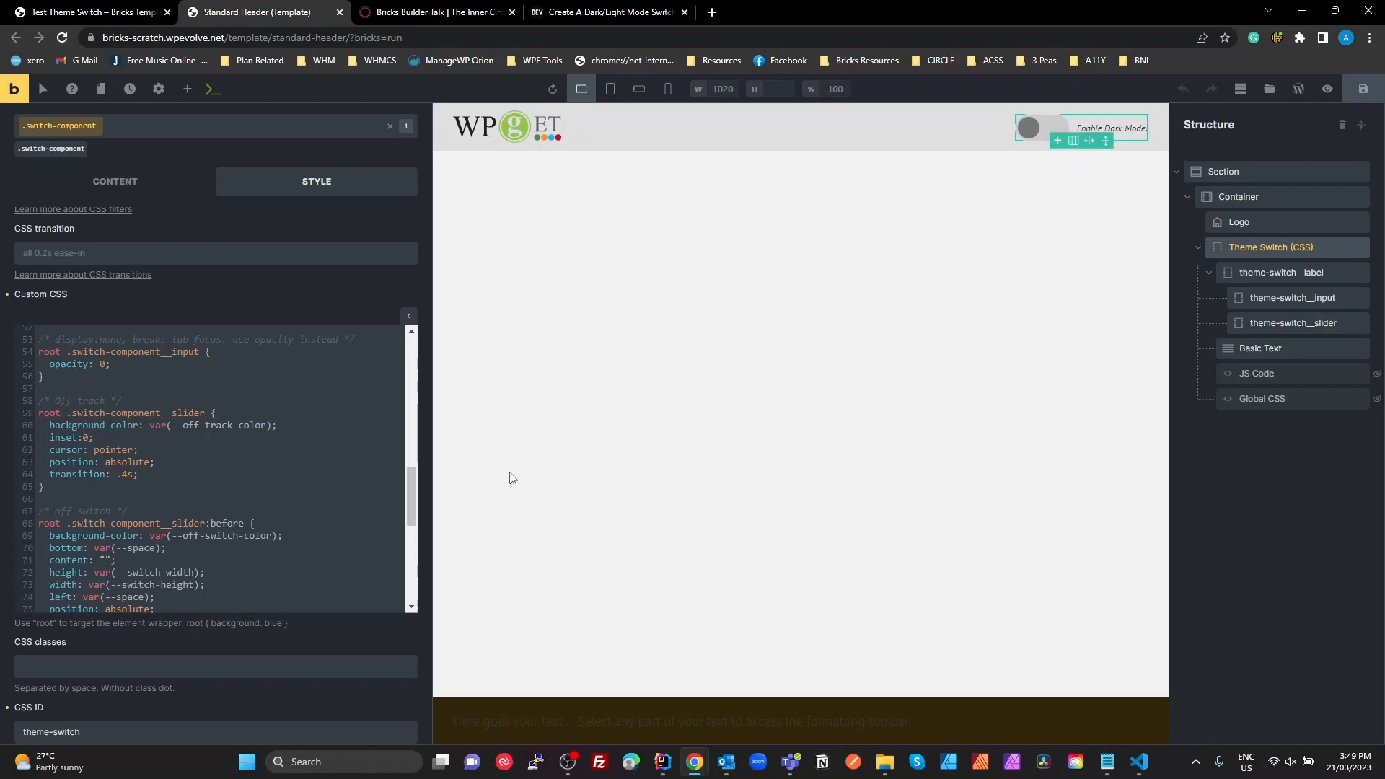
scroll(363, 470, "up", 3)
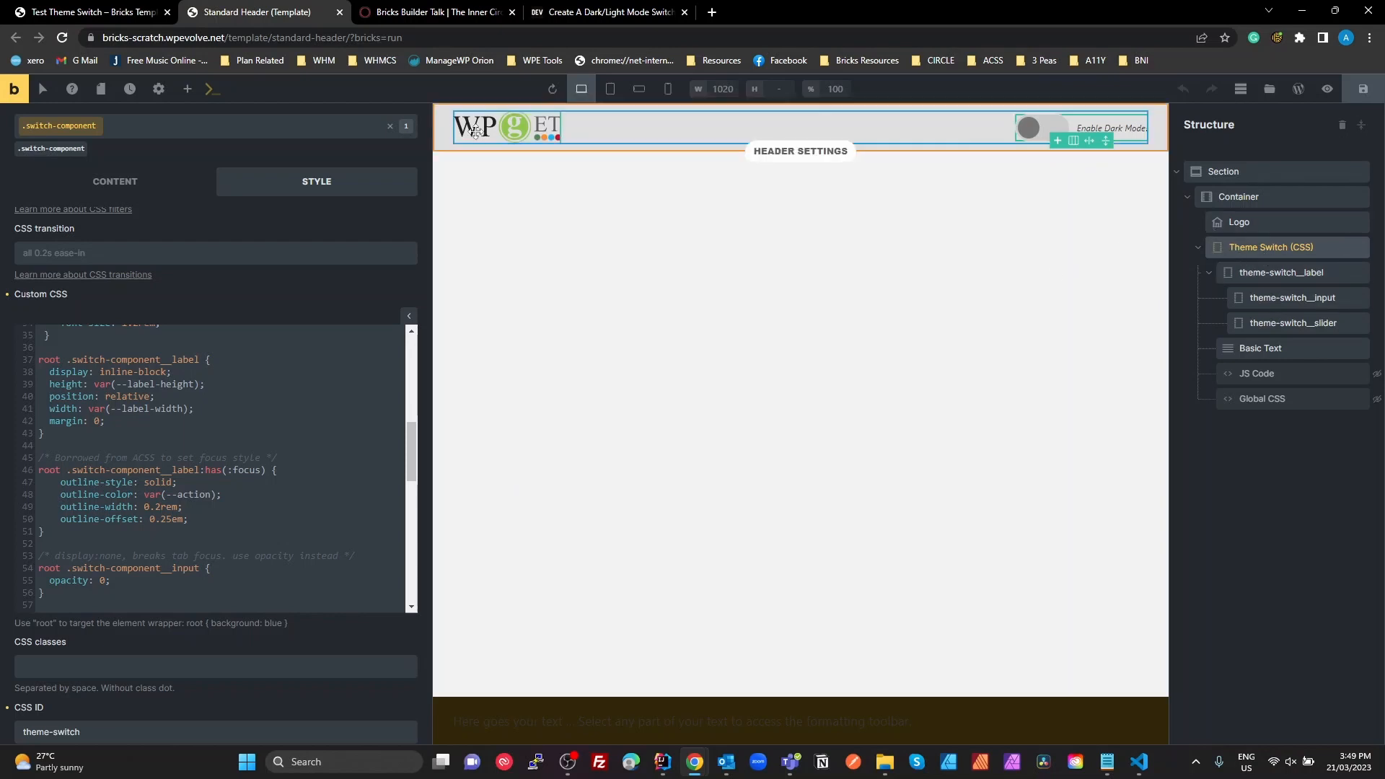
Step: Highlight the article's opening label tag with class theme-switch, then return to the Standard Header template
left_click(556, 13)
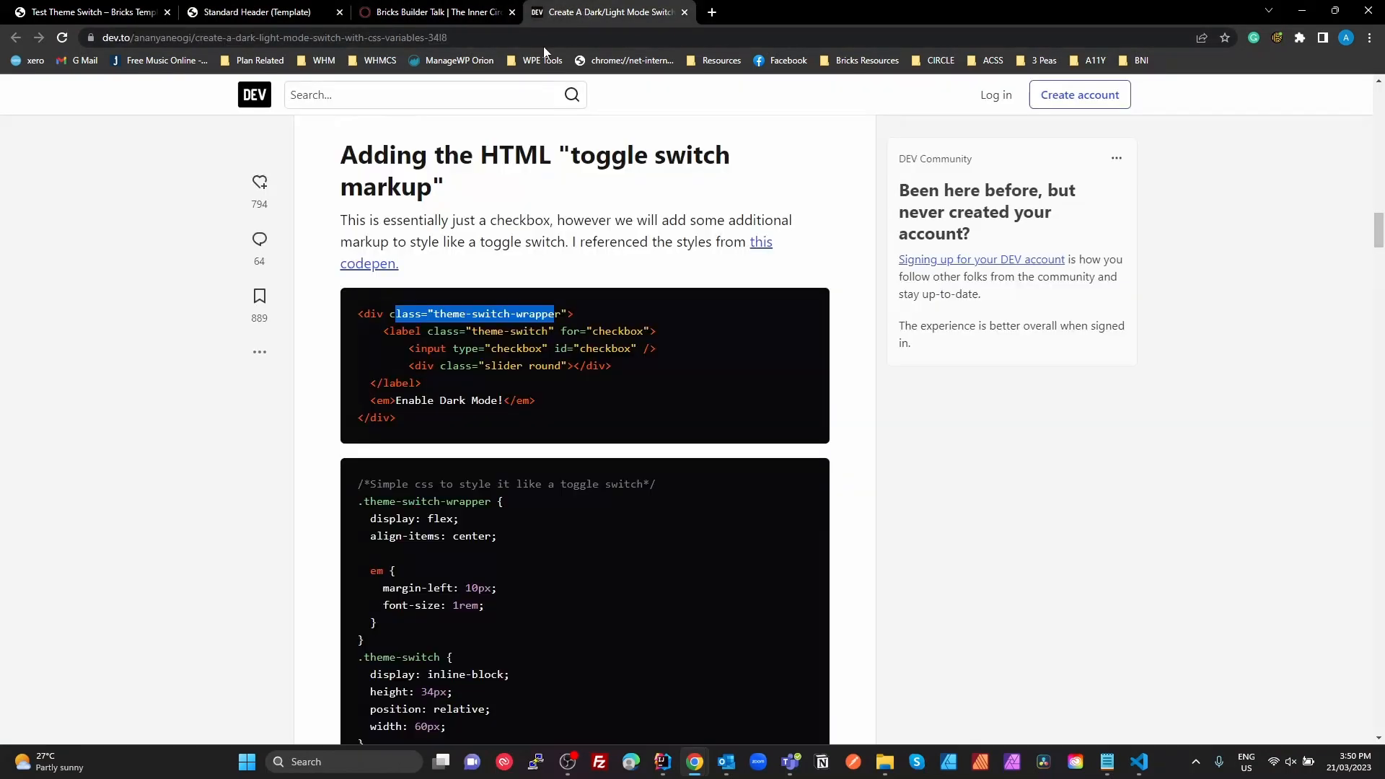
left_click_drag(383, 330, 656, 333)
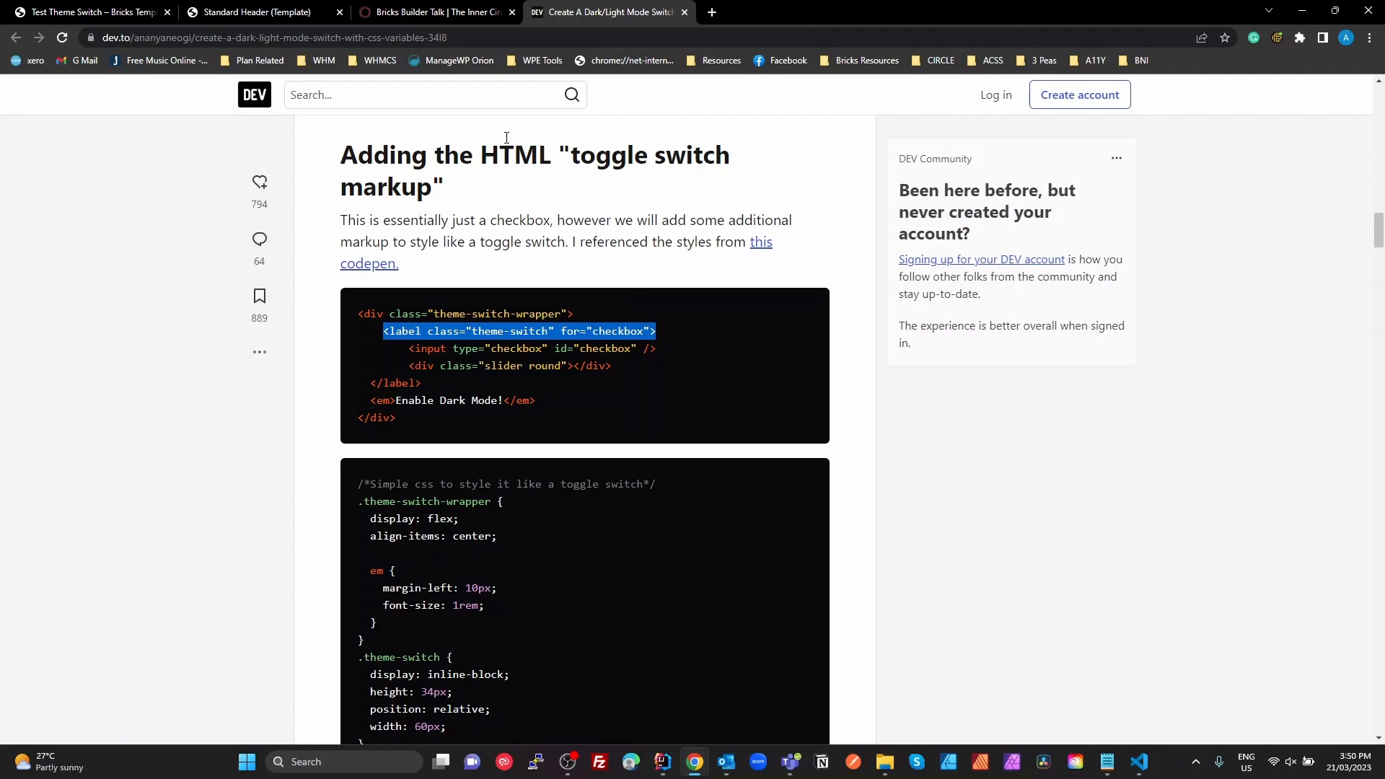
left_click(253, 12)
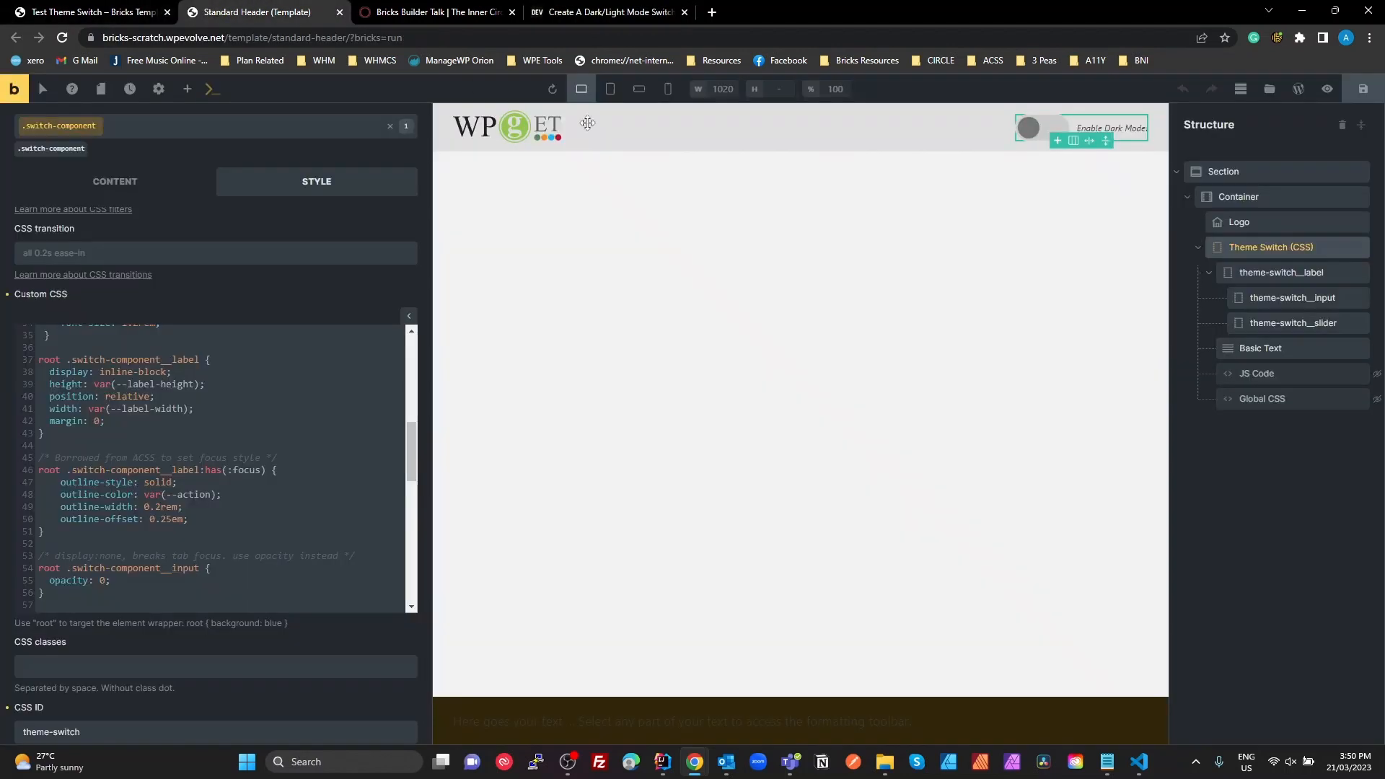
Step: Add a Div inside the Theme Switch (CSS) element, directly above theme-switch__label, and select it
left_click(186, 91)
scroll(267, 519, "down", 2)
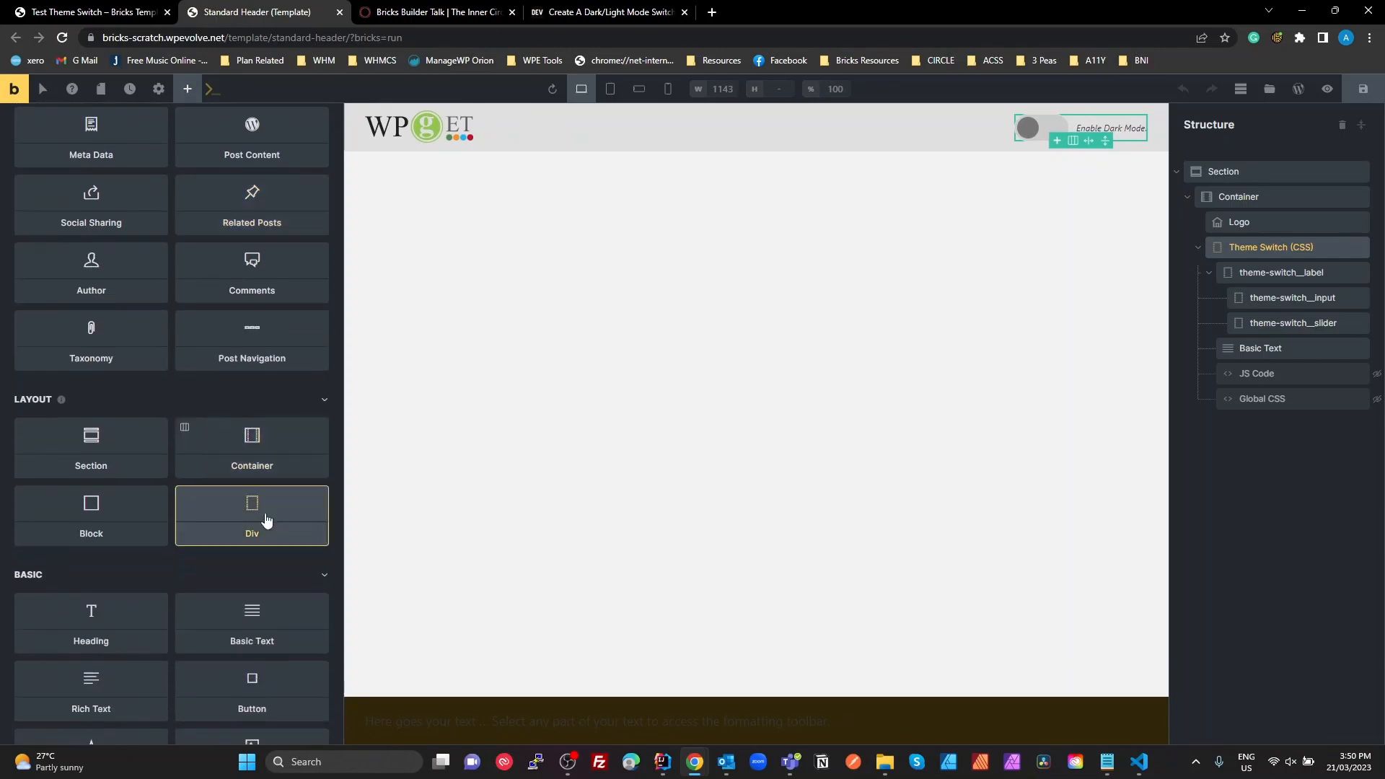
left_click_drag(247, 519, 1020, 377)
left_click_drag(1283, 280, 1283, 268)
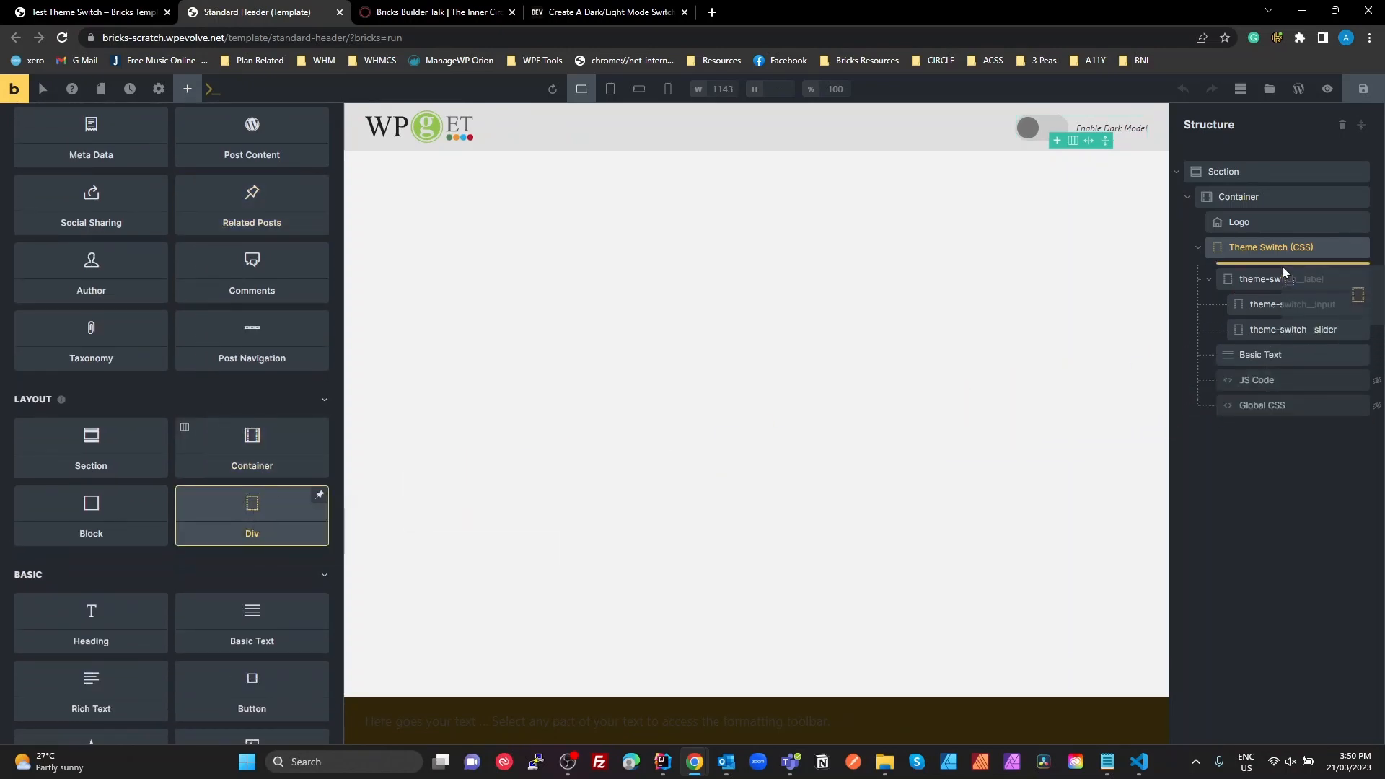
left_click(1255, 272)
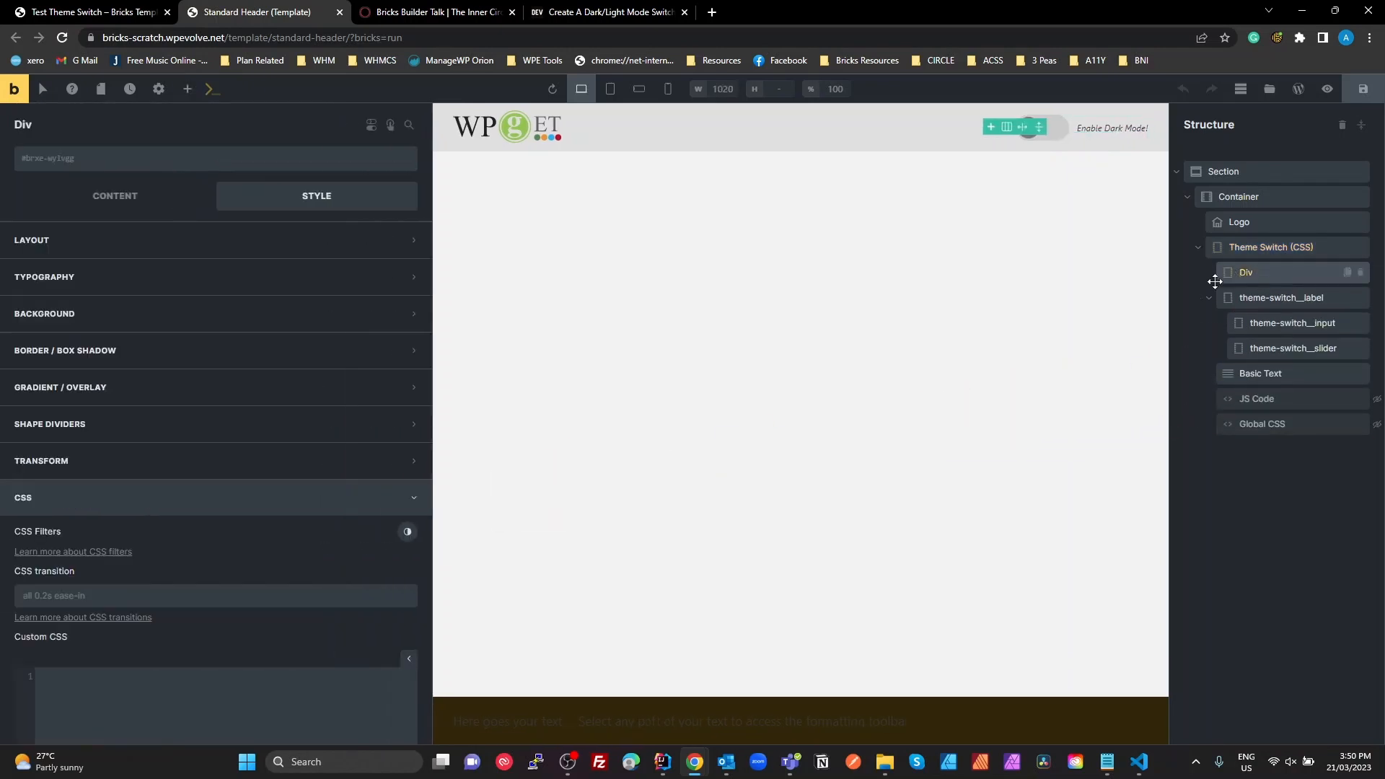
Step: Give the new Div a custom HTML tag of label
left_click(121, 202)
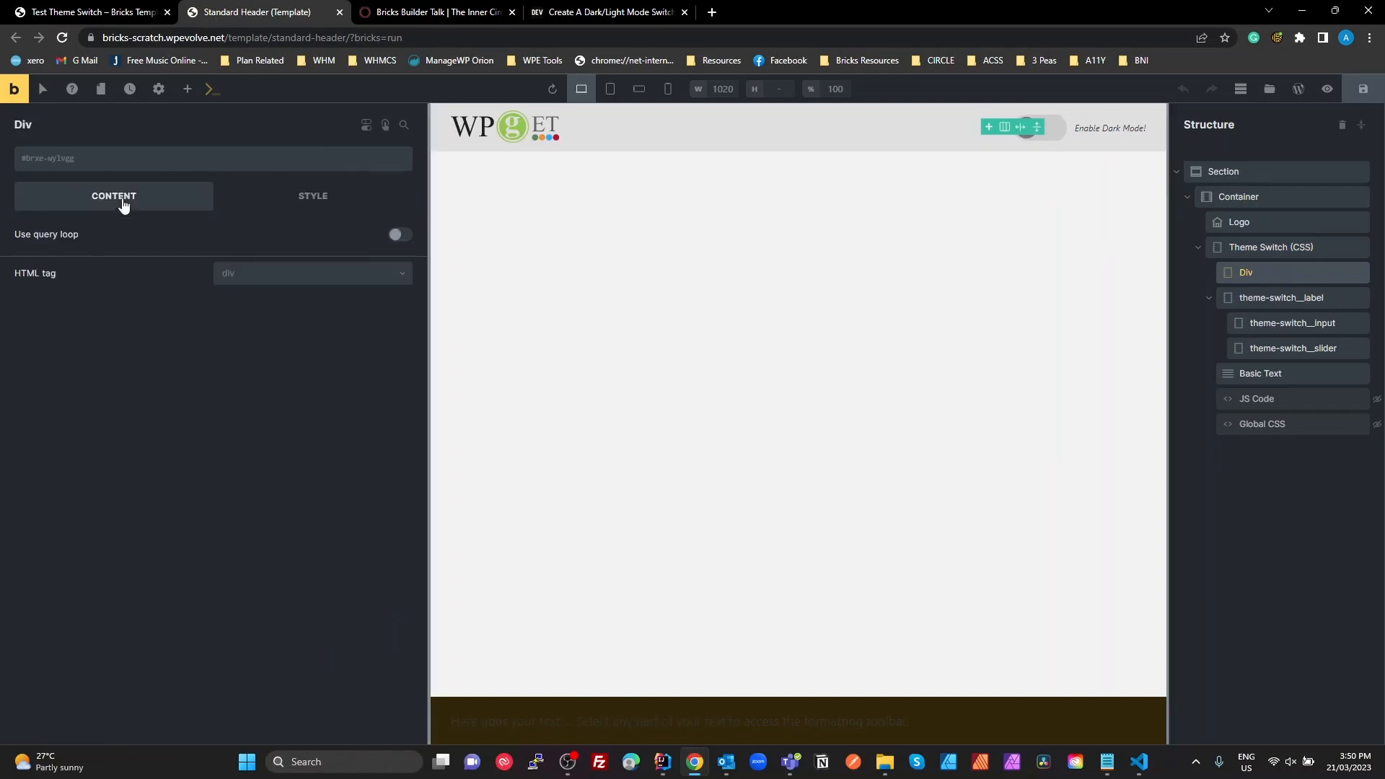
left_click(229, 274)
left_click(223, 477)
left_click(221, 299)
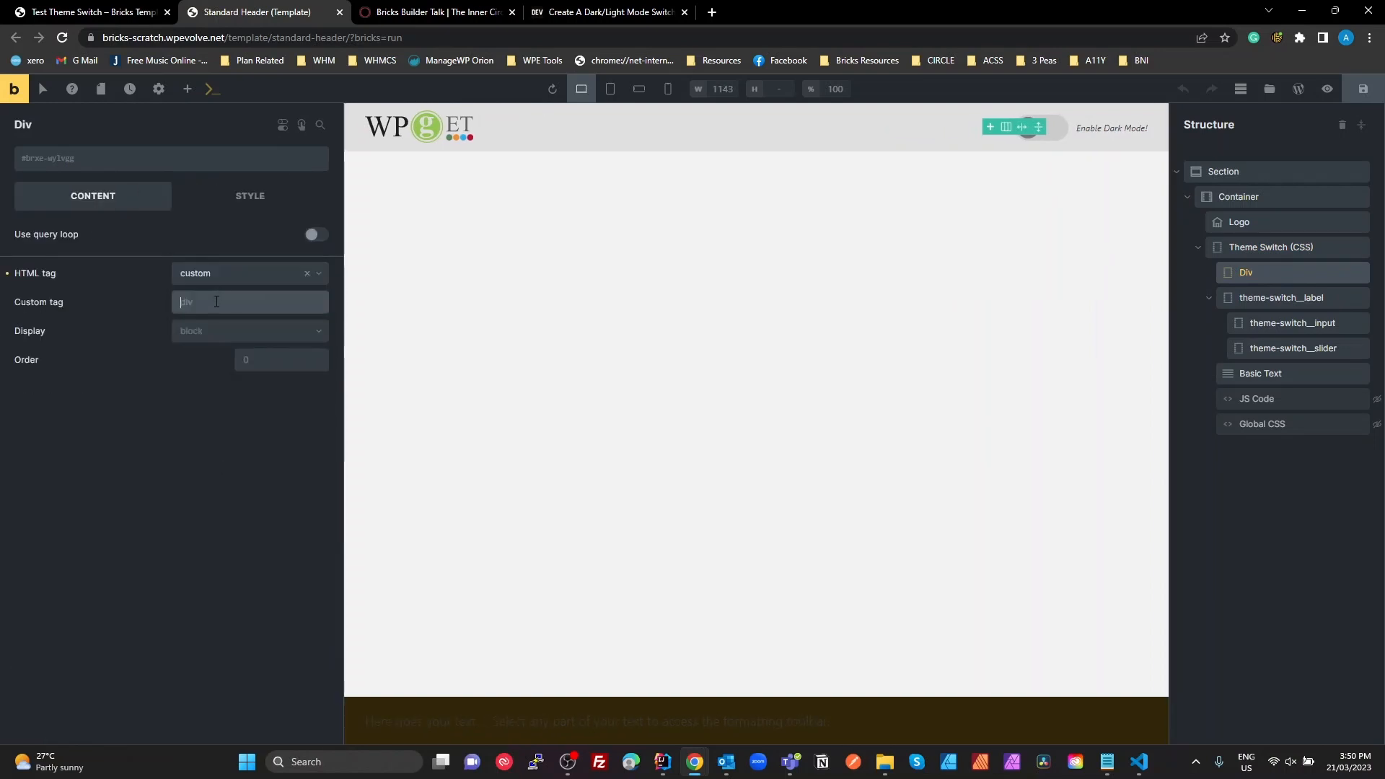
type("label")
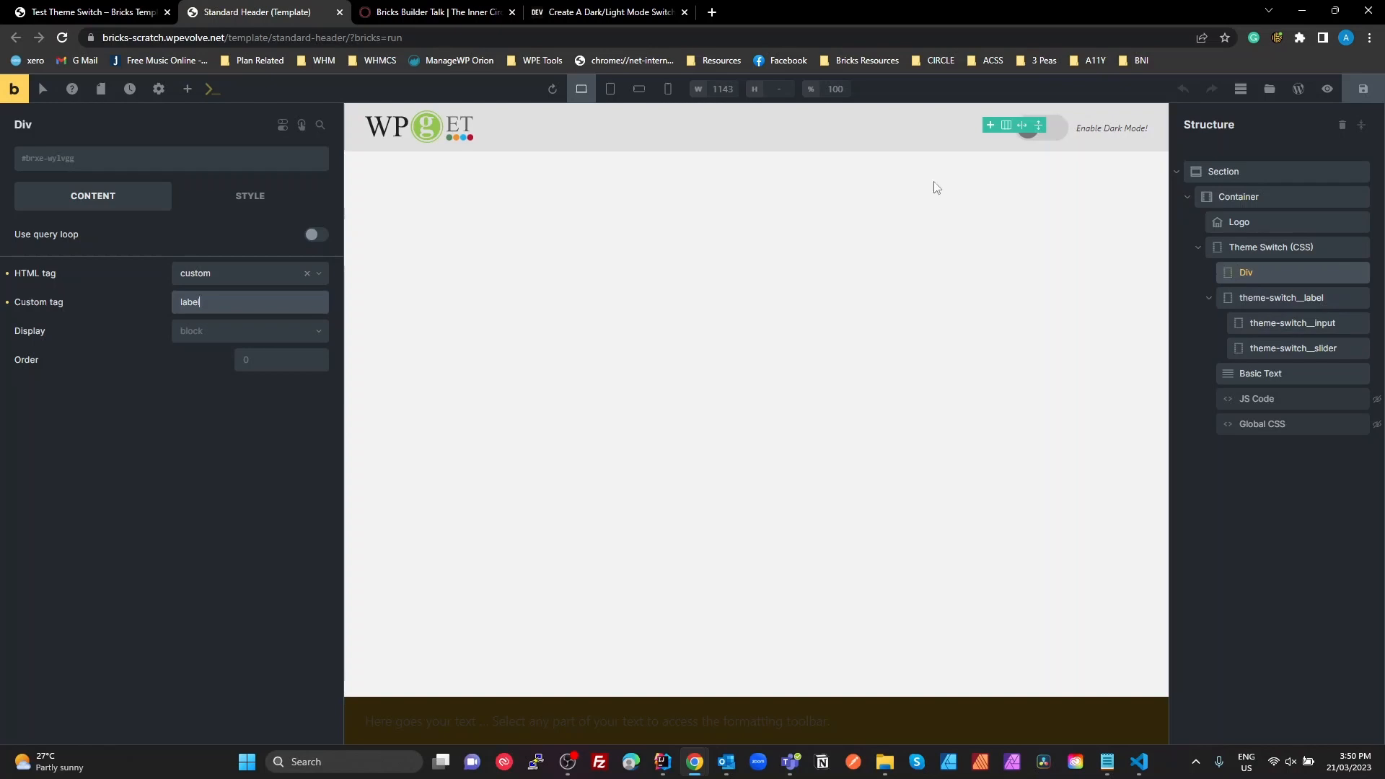
Step: Compare the label's for attribute with the input's type and id values in the article's toggle switch markup
left_click(552, 12)
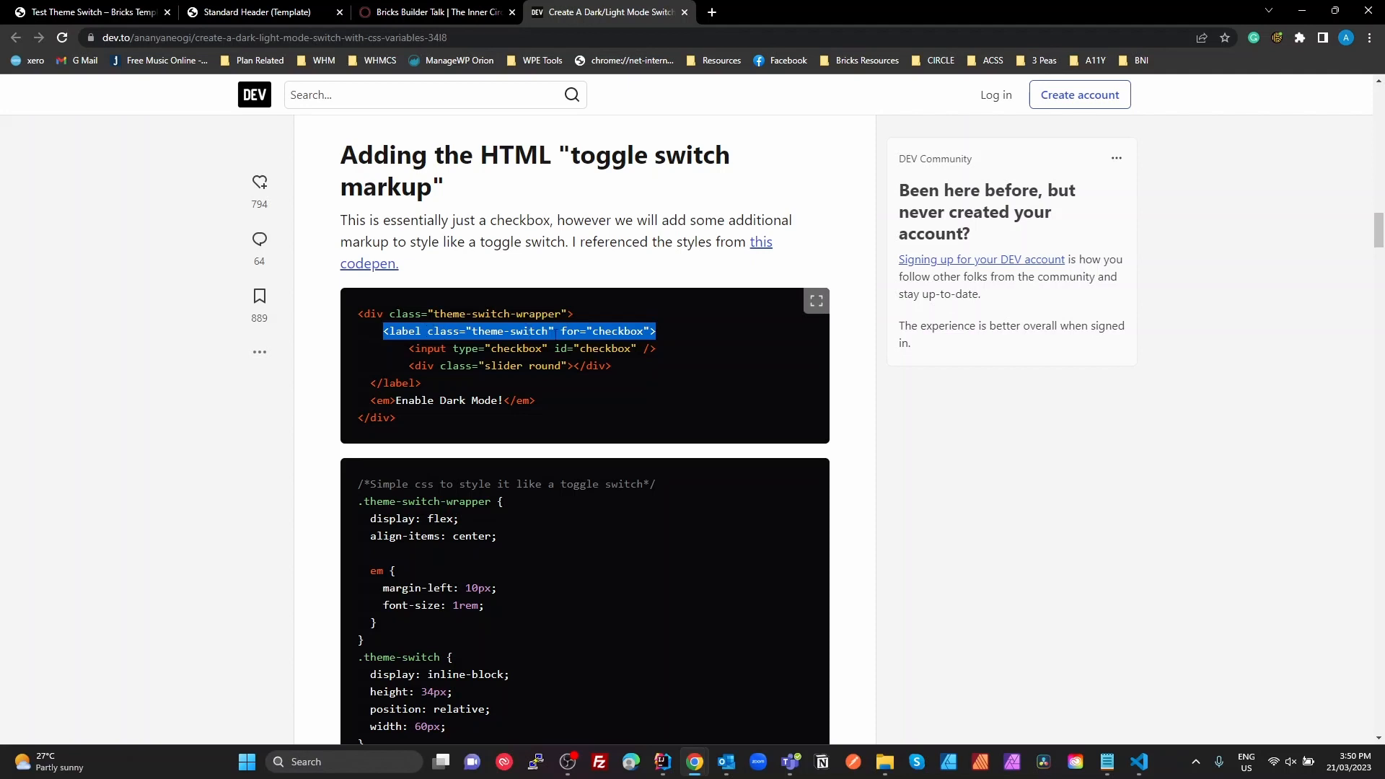
left_click_drag(595, 331, 656, 331)
left_click(593, 331)
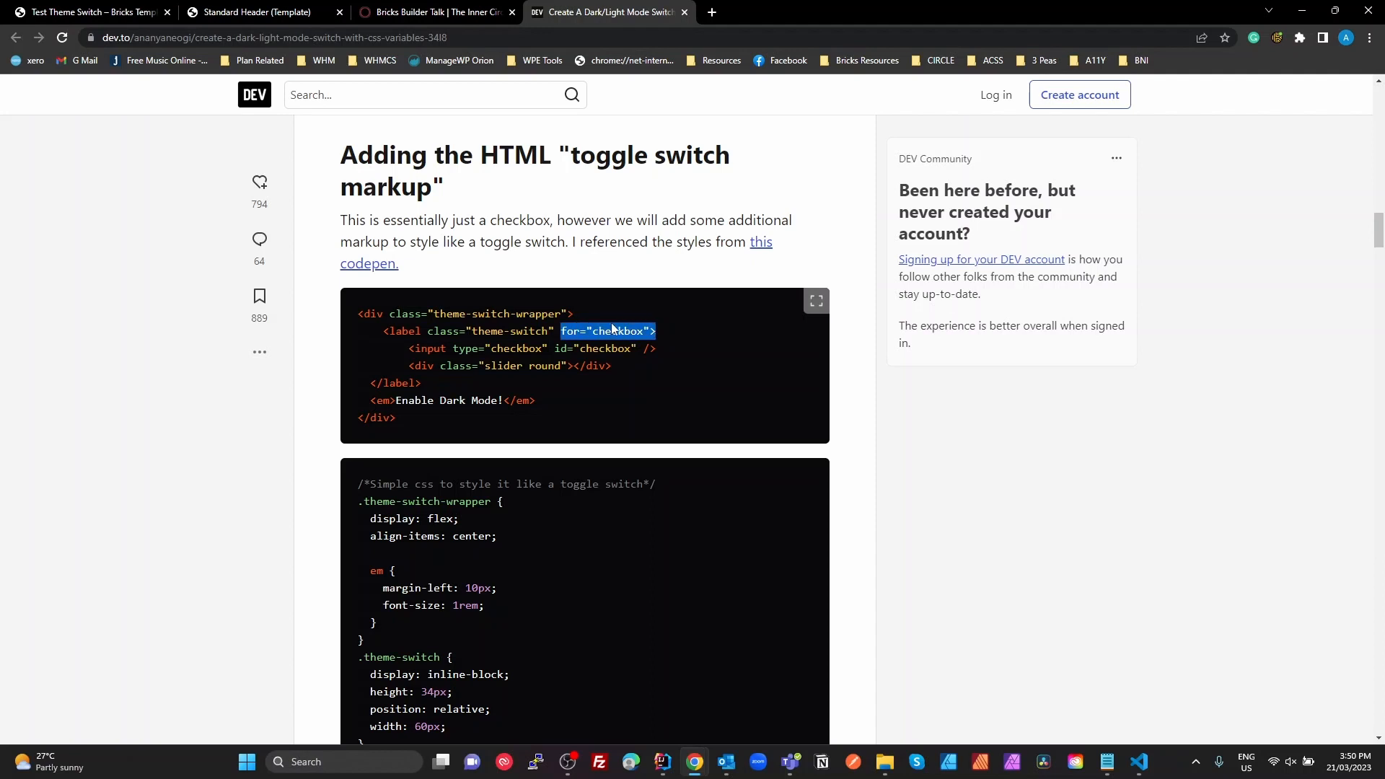
left_click(615, 330)
double_click(532, 348)
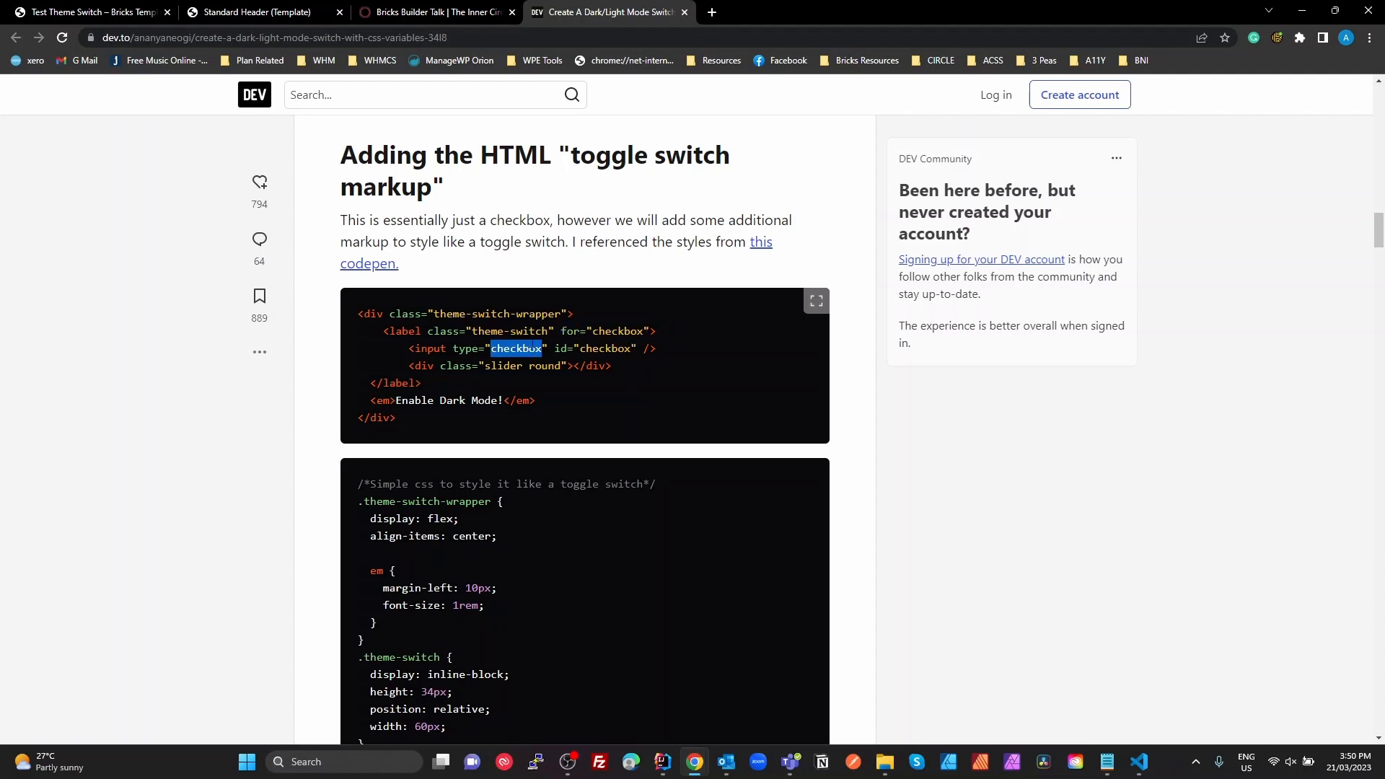
double_click(614, 349)
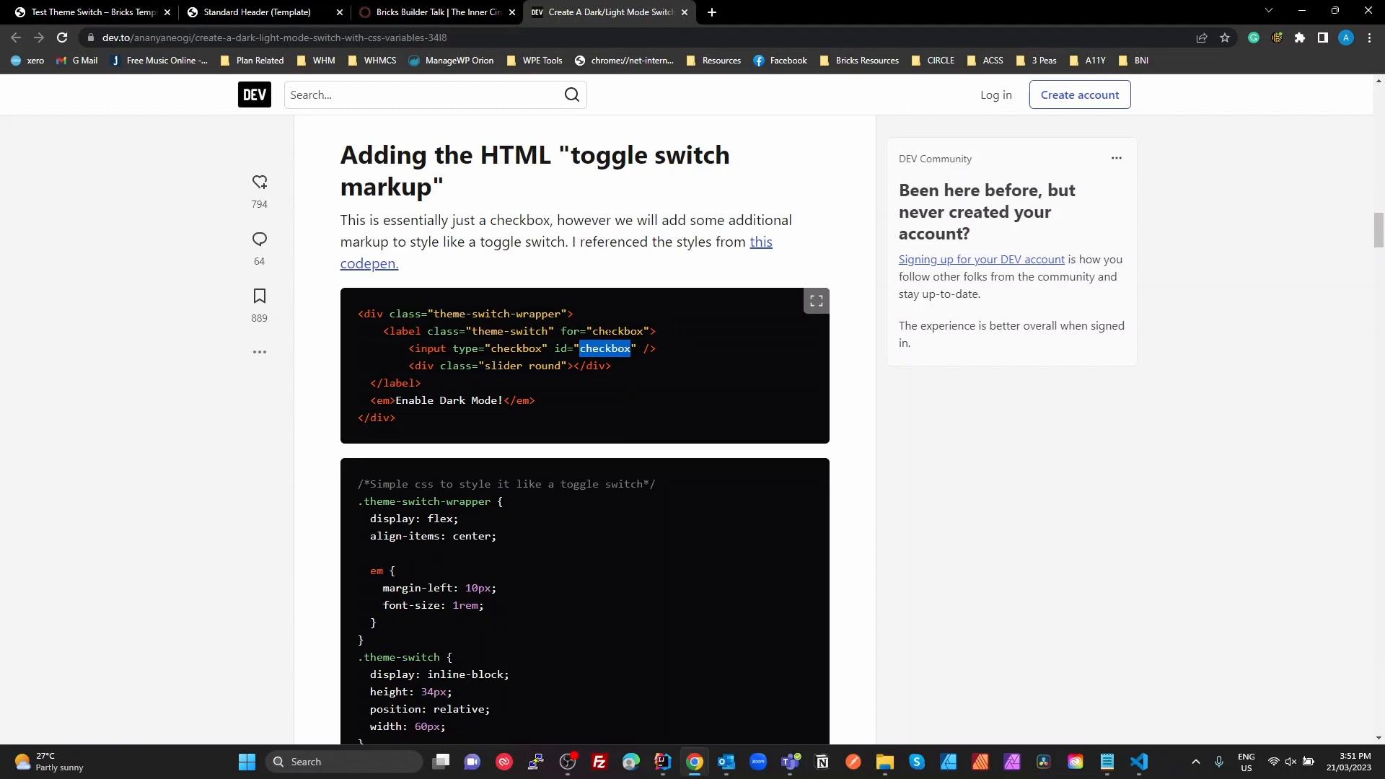
double_click(609, 332)
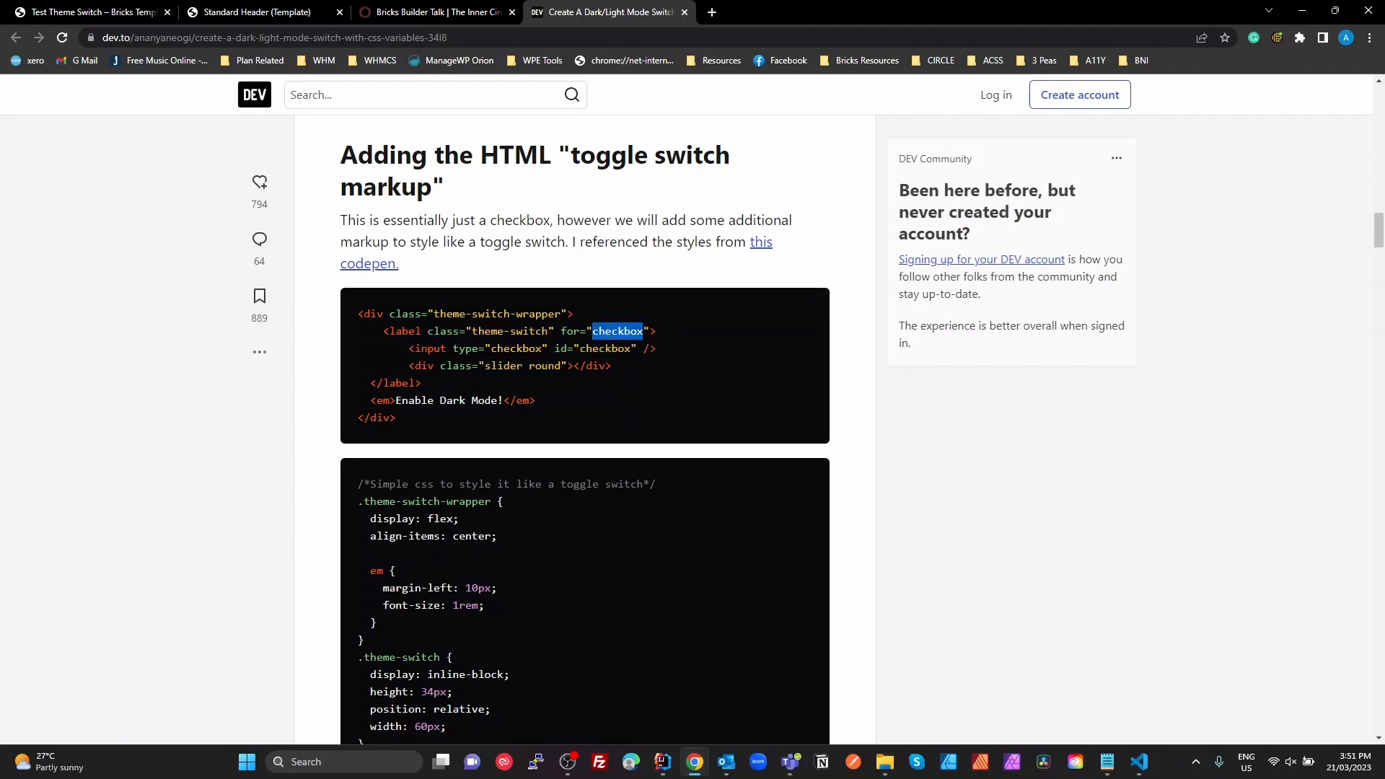
Step: Delete the demonstration Div from the Theme Switch (CSS) element in the Standard Header template
left_click(217, 14)
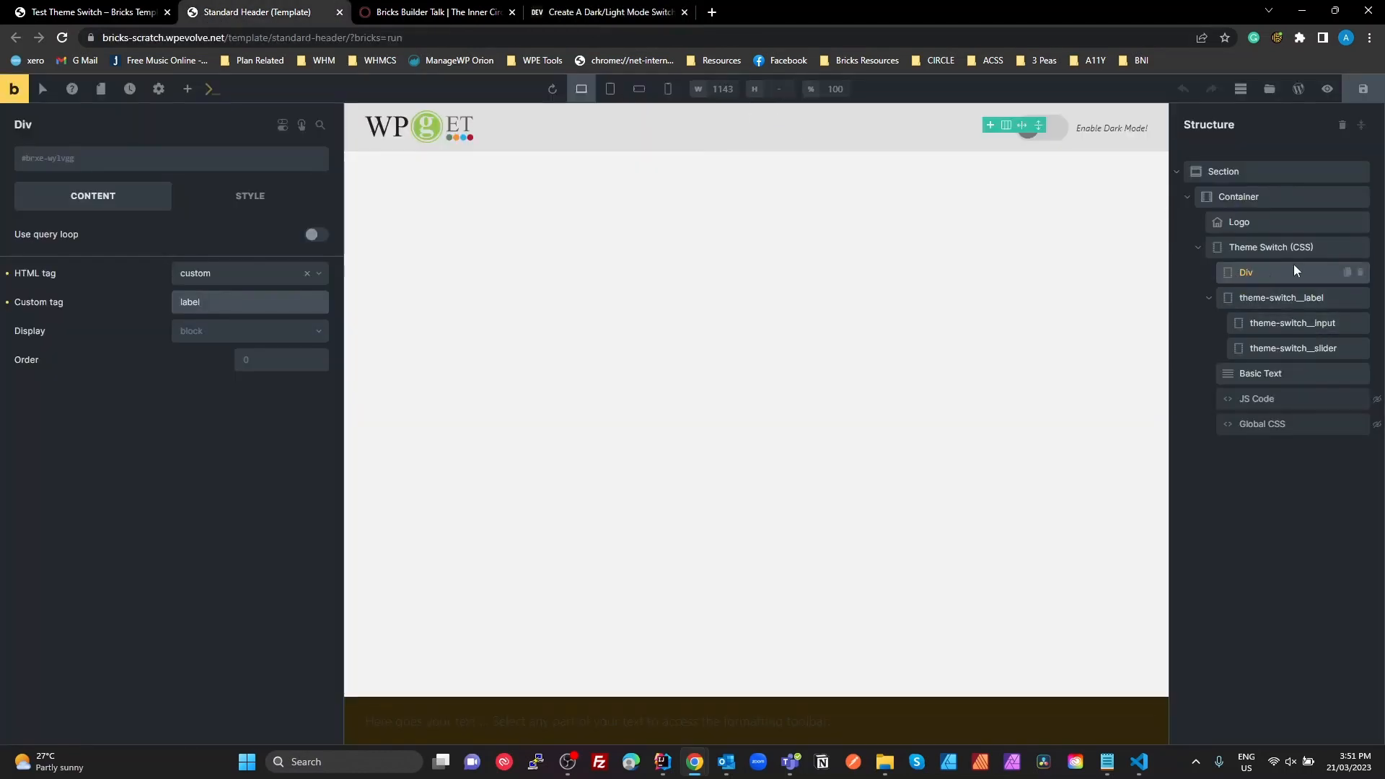
left_click(1360, 273)
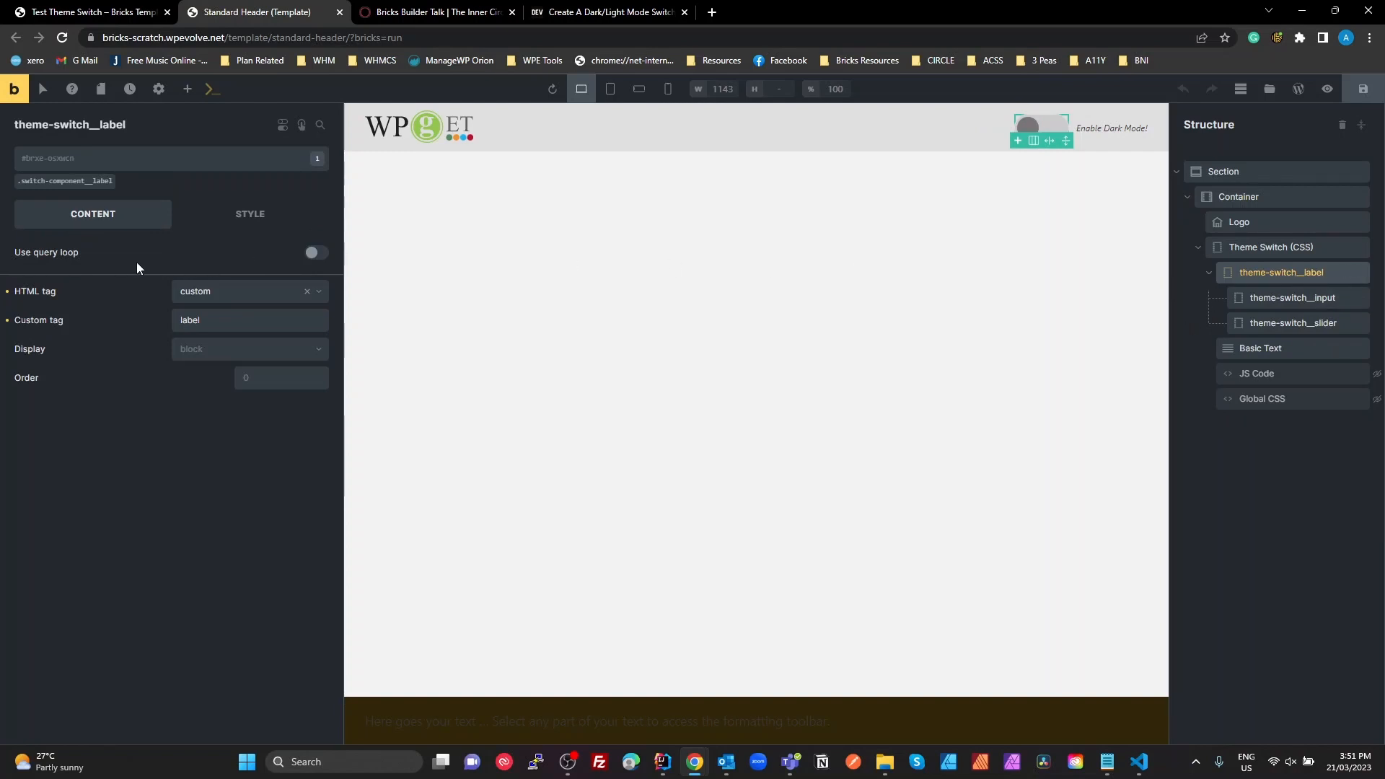
Step: Open the custom attributes section in the style settings of the theme-switch__label element
left_click(260, 223)
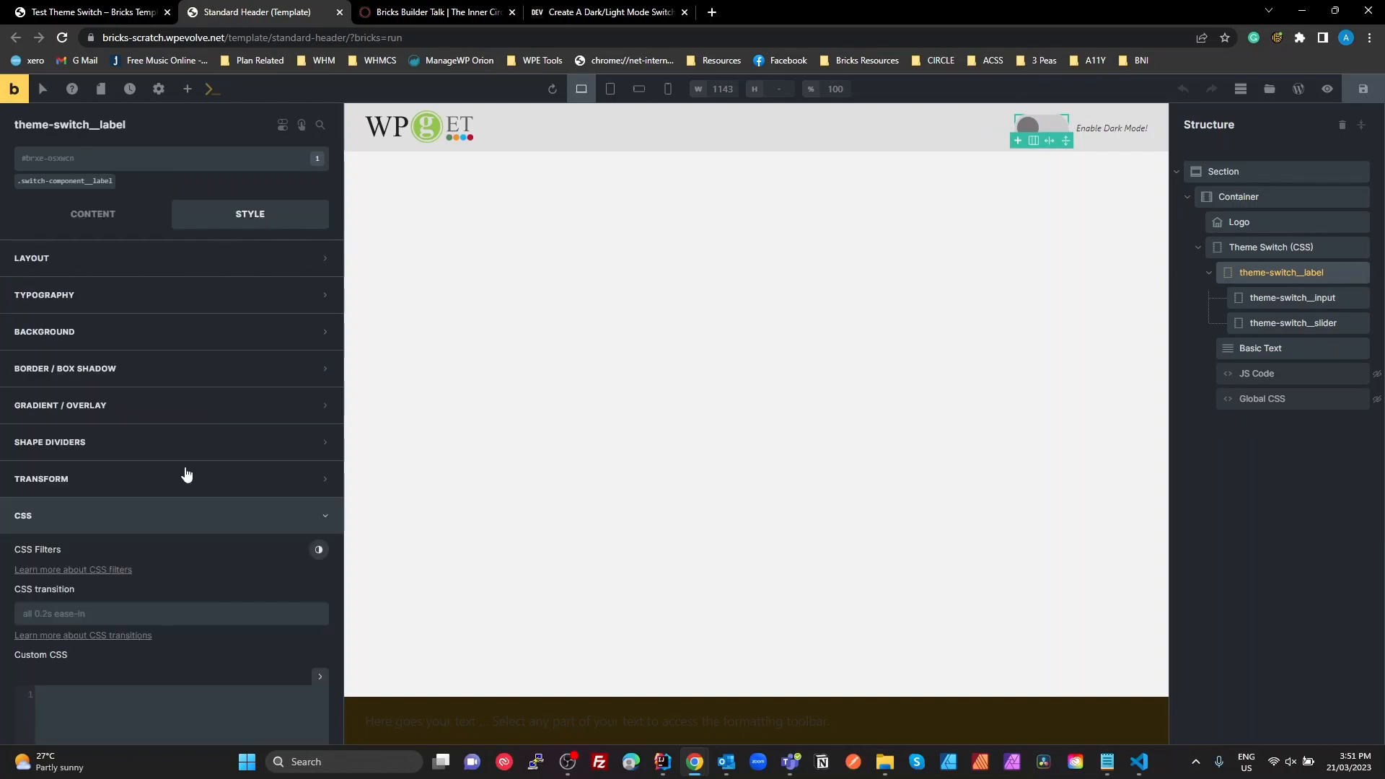
scroll(207, 381, "down", 4)
left_click(121, 719)
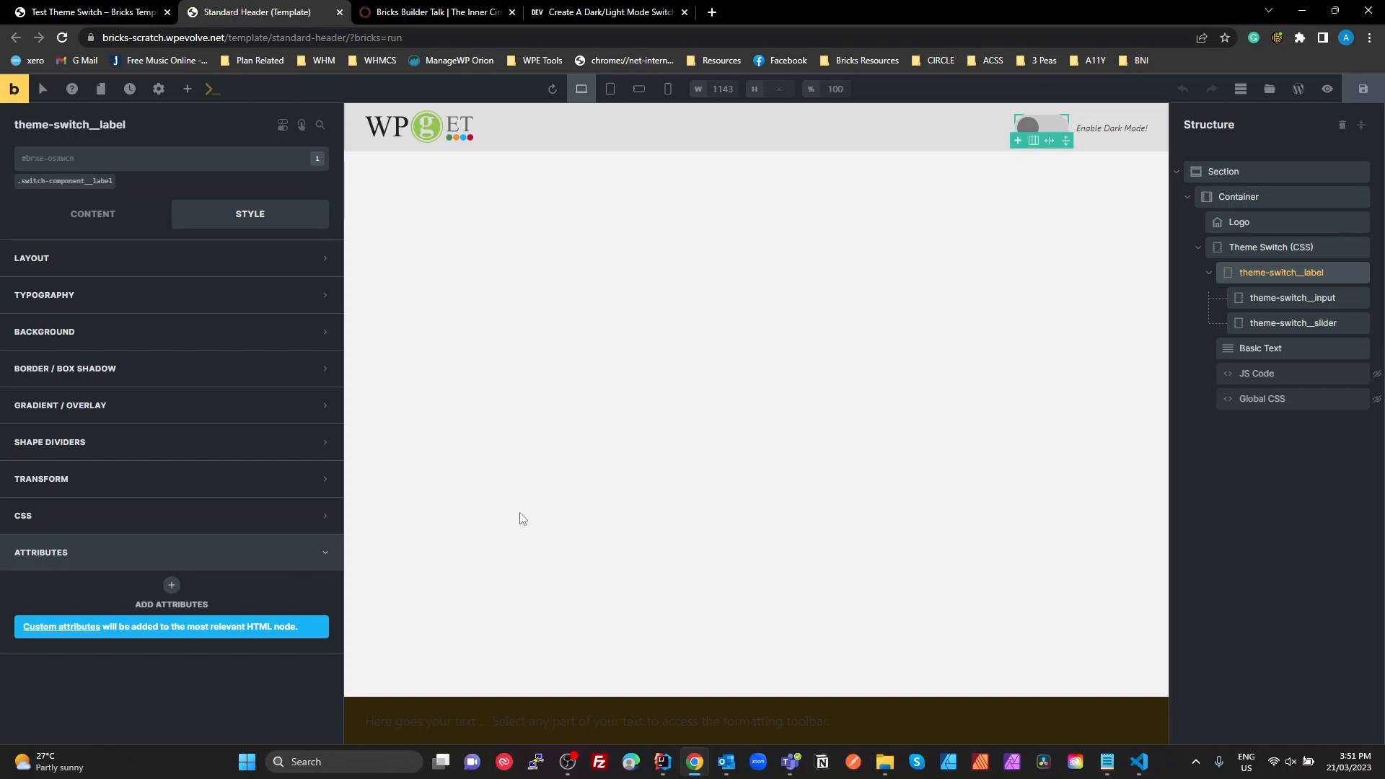
Step: Highlight the for="checkbox" and id="checkbox" attributes in the article's markup and return to the Standard Header template
left_click(583, 6)
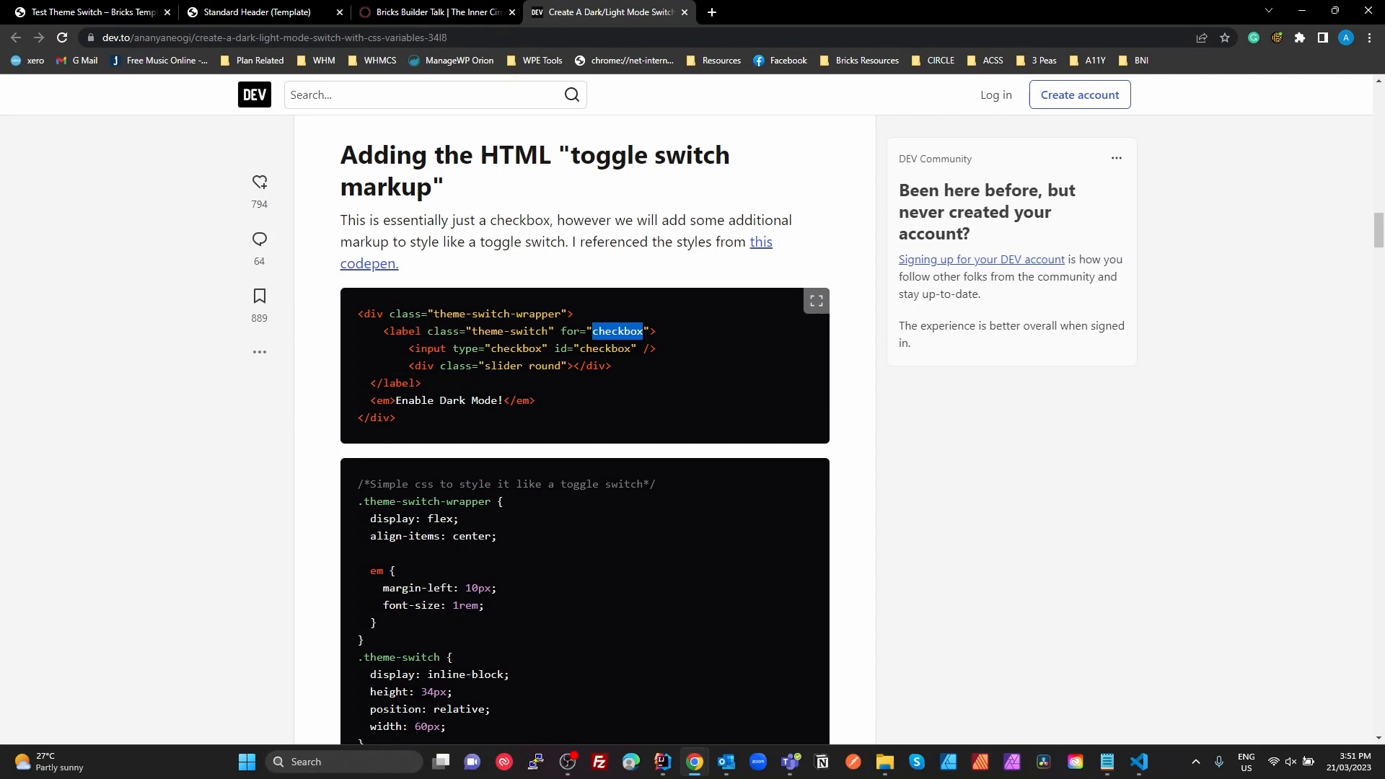
left_click_drag(561, 330, 613, 331)
left_click(619, 334)
double_click(614, 331)
double_click(608, 350)
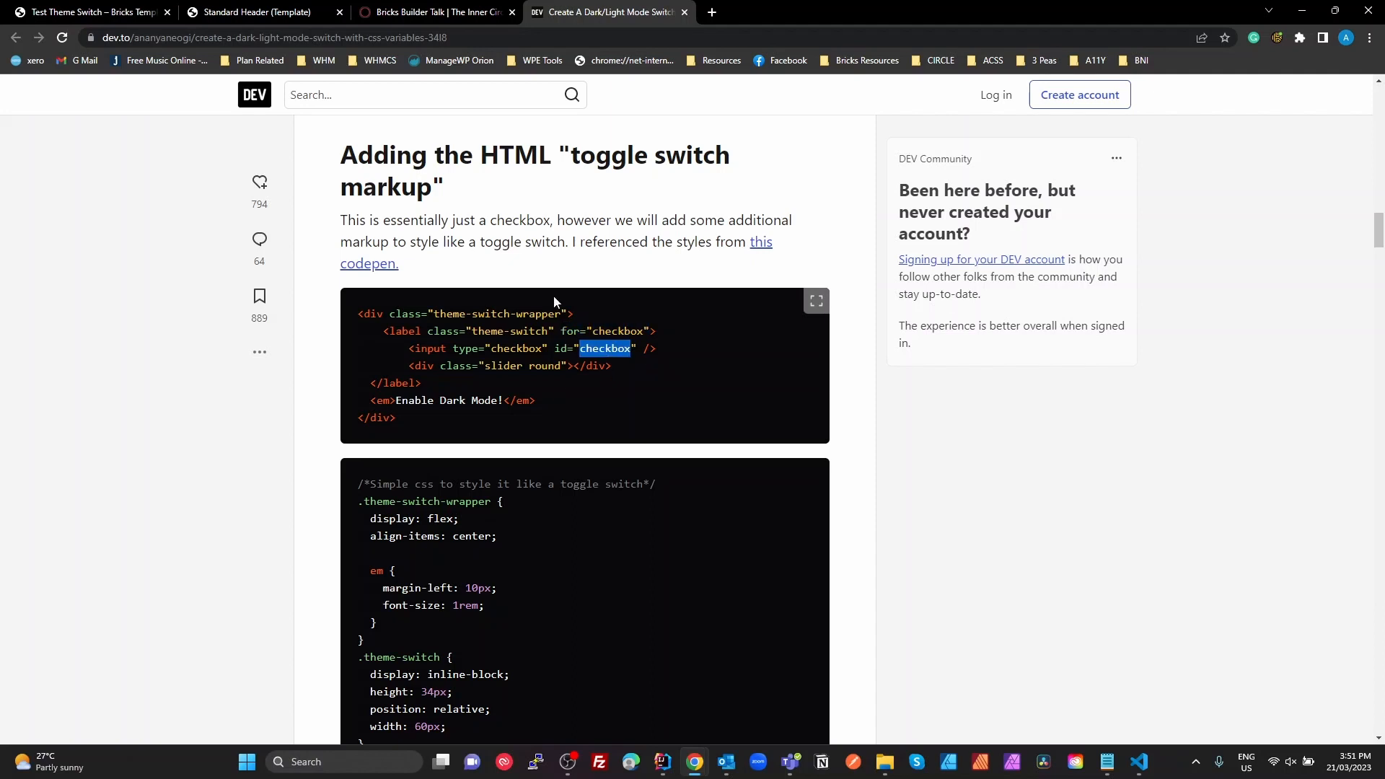
left_click_drag(562, 352, 649, 353)
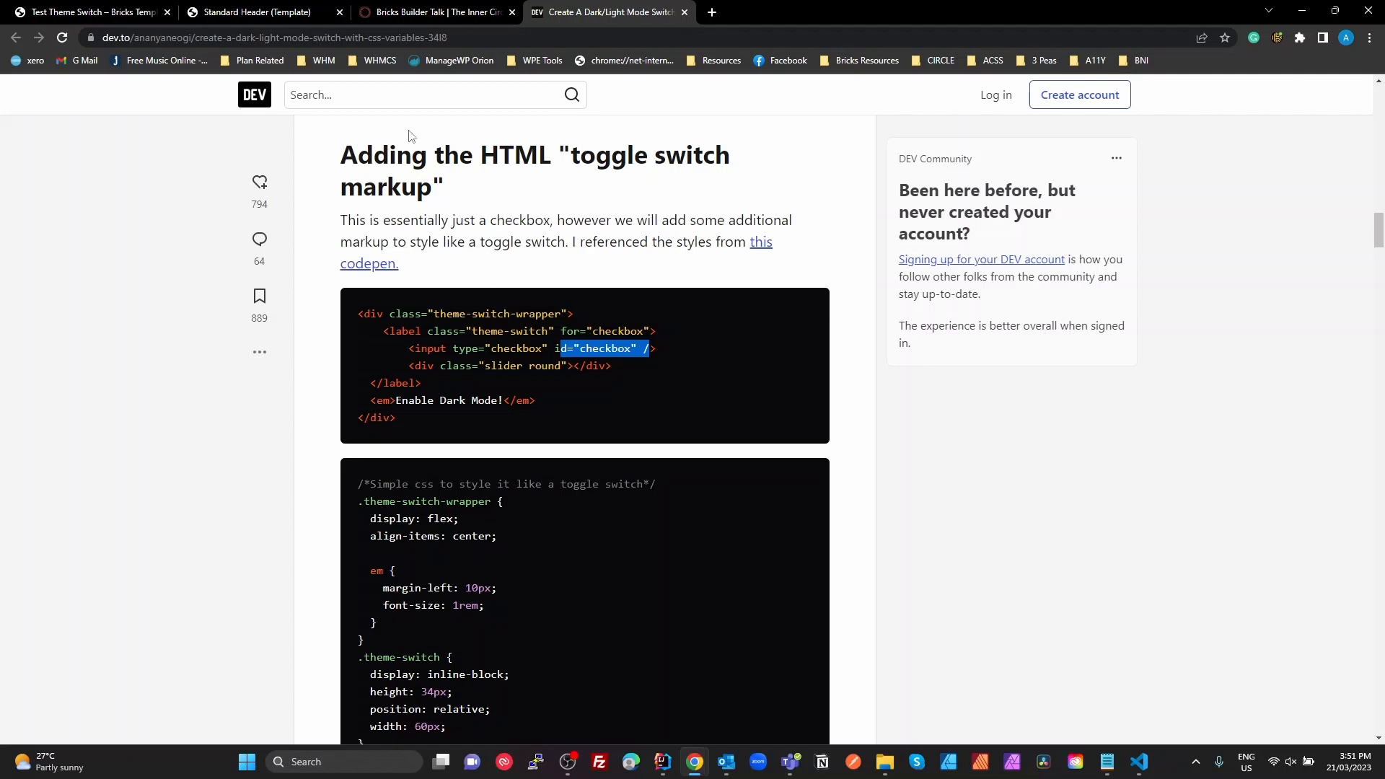
left_click(238, 11)
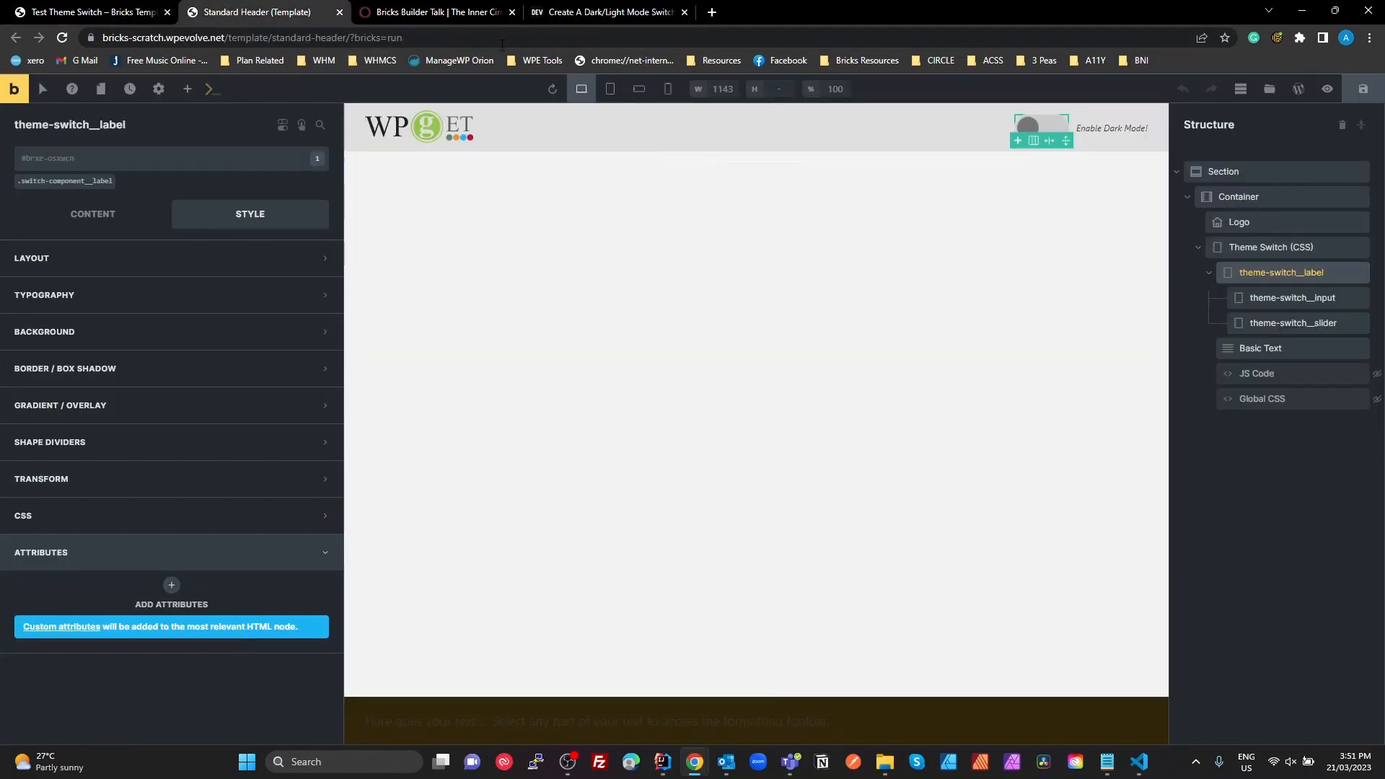
Step: Highlight the div with class slider round in the DEV article's toggle switch markup
left_click(393, 11)
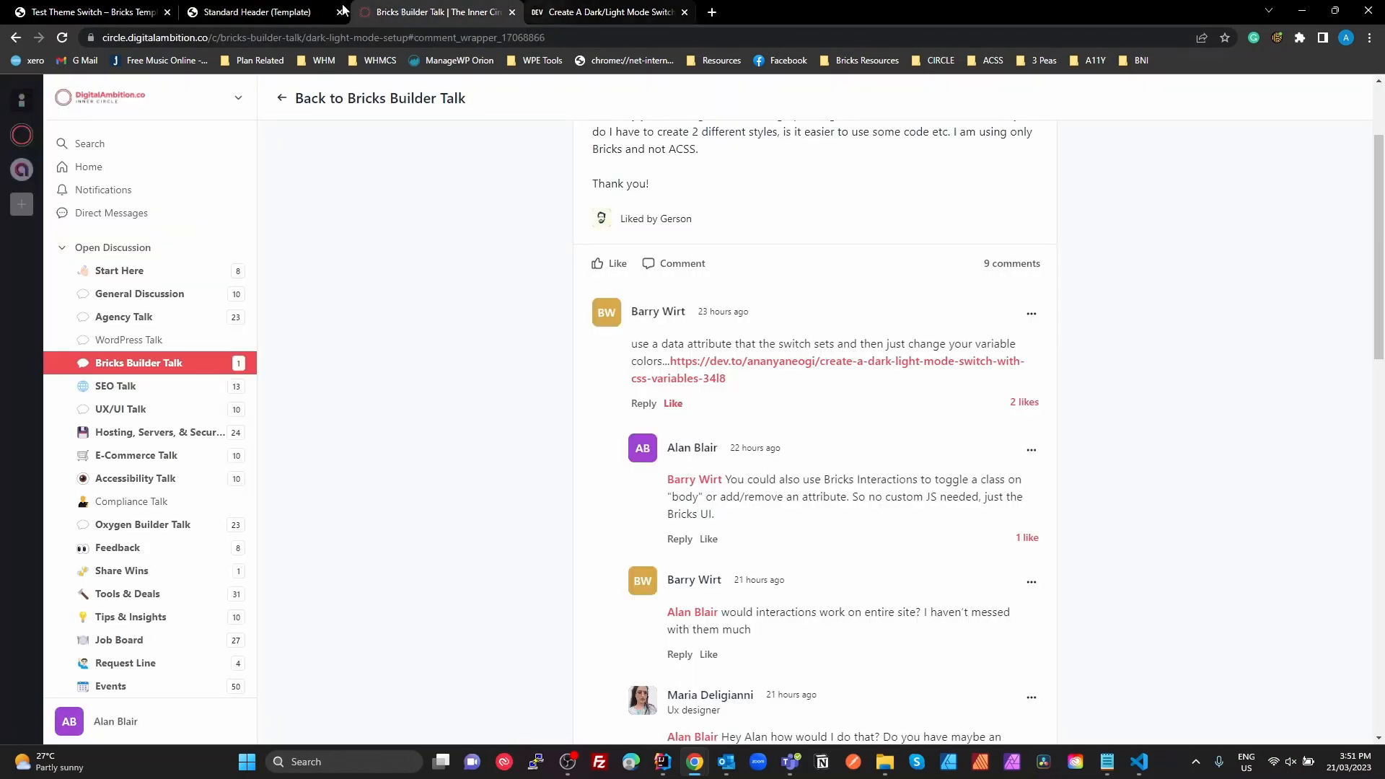
left_click(256, 12)
left_click(603, 13)
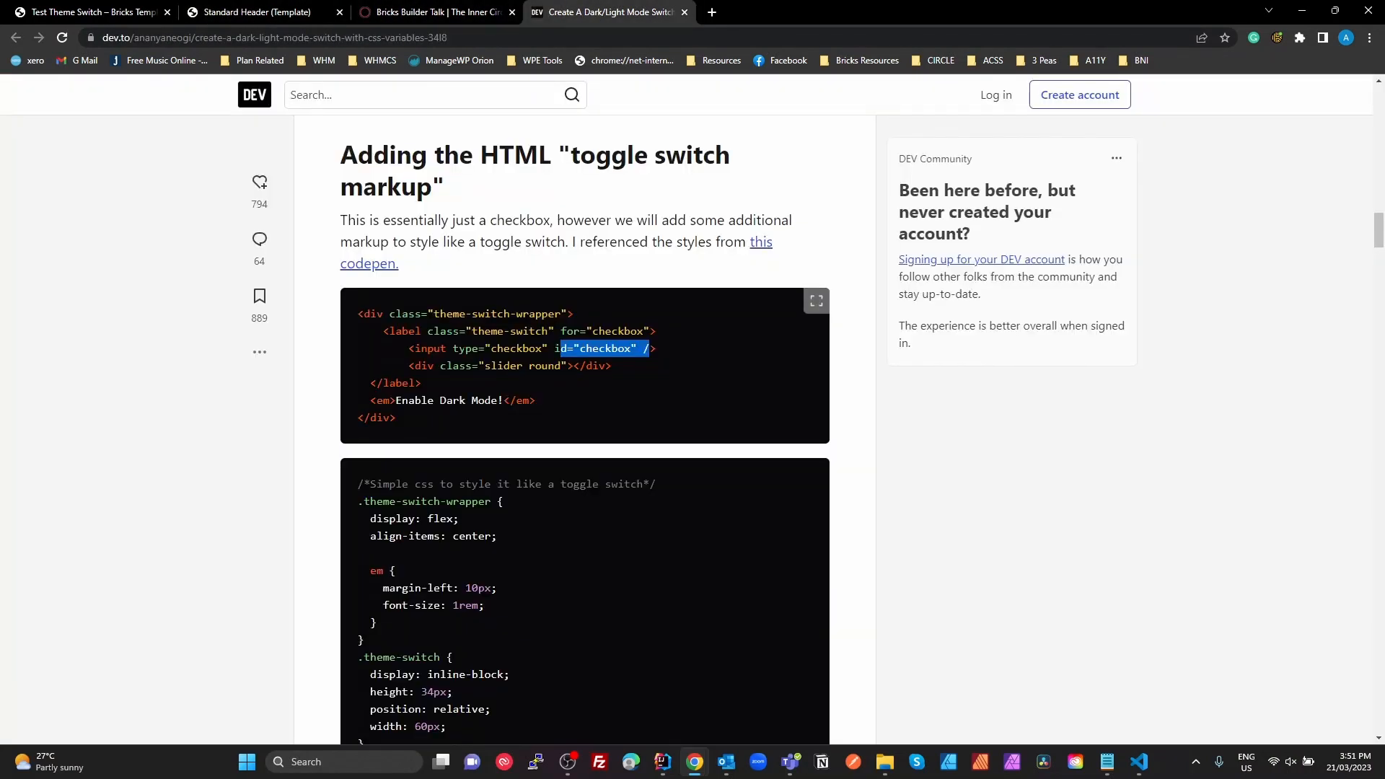
left_click_drag(409, 366, 632, 362)
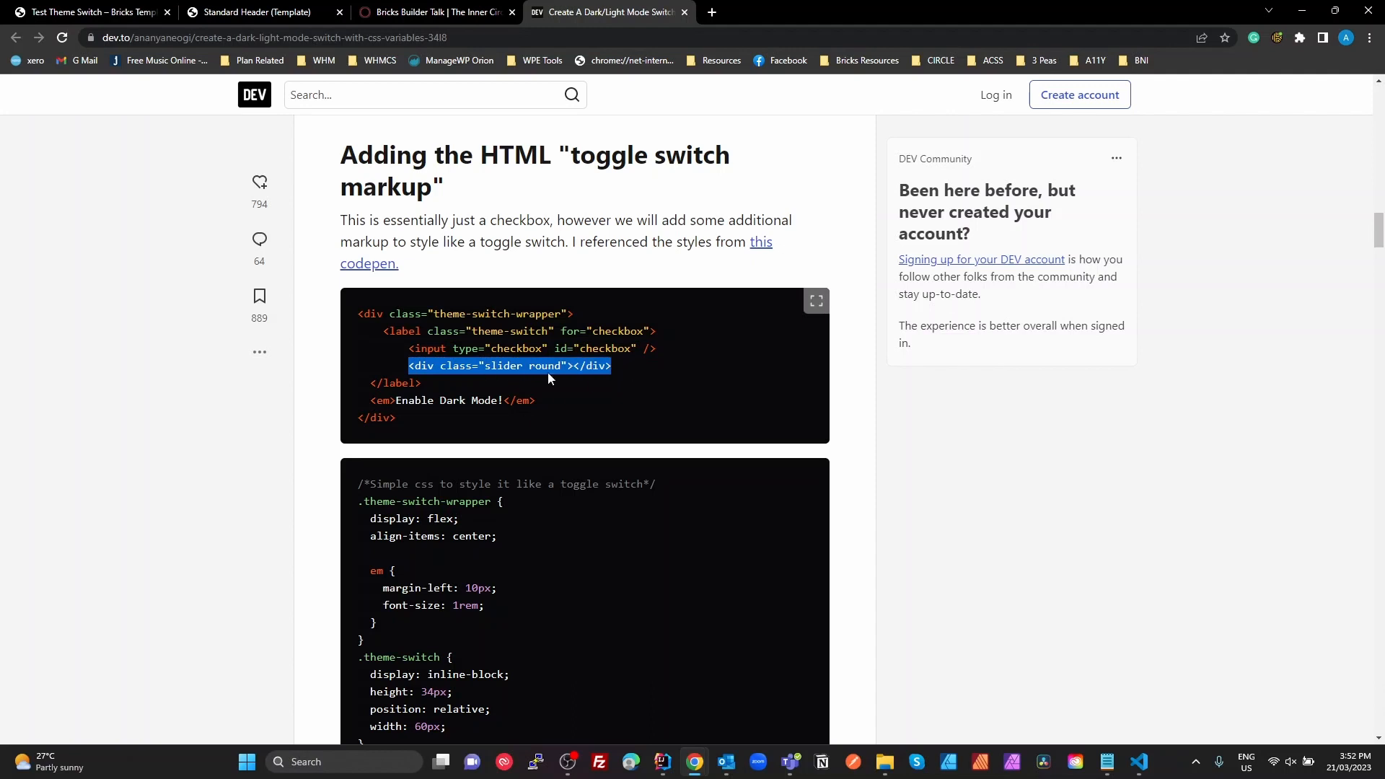
Step: View the theme-switch__input element's attributes in the template and highlight the matching input tag in the article's markup
left_click(260, 13)
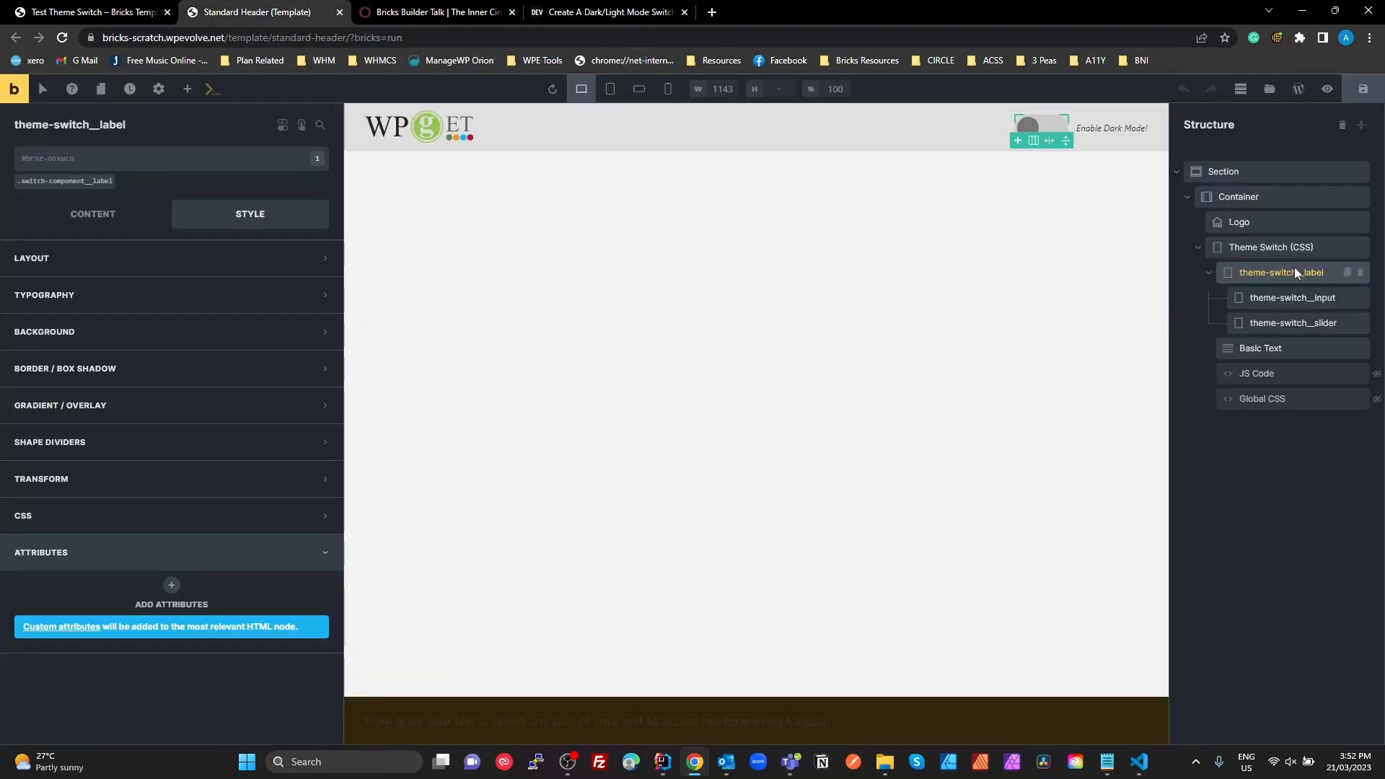
left_click(1276, 298)
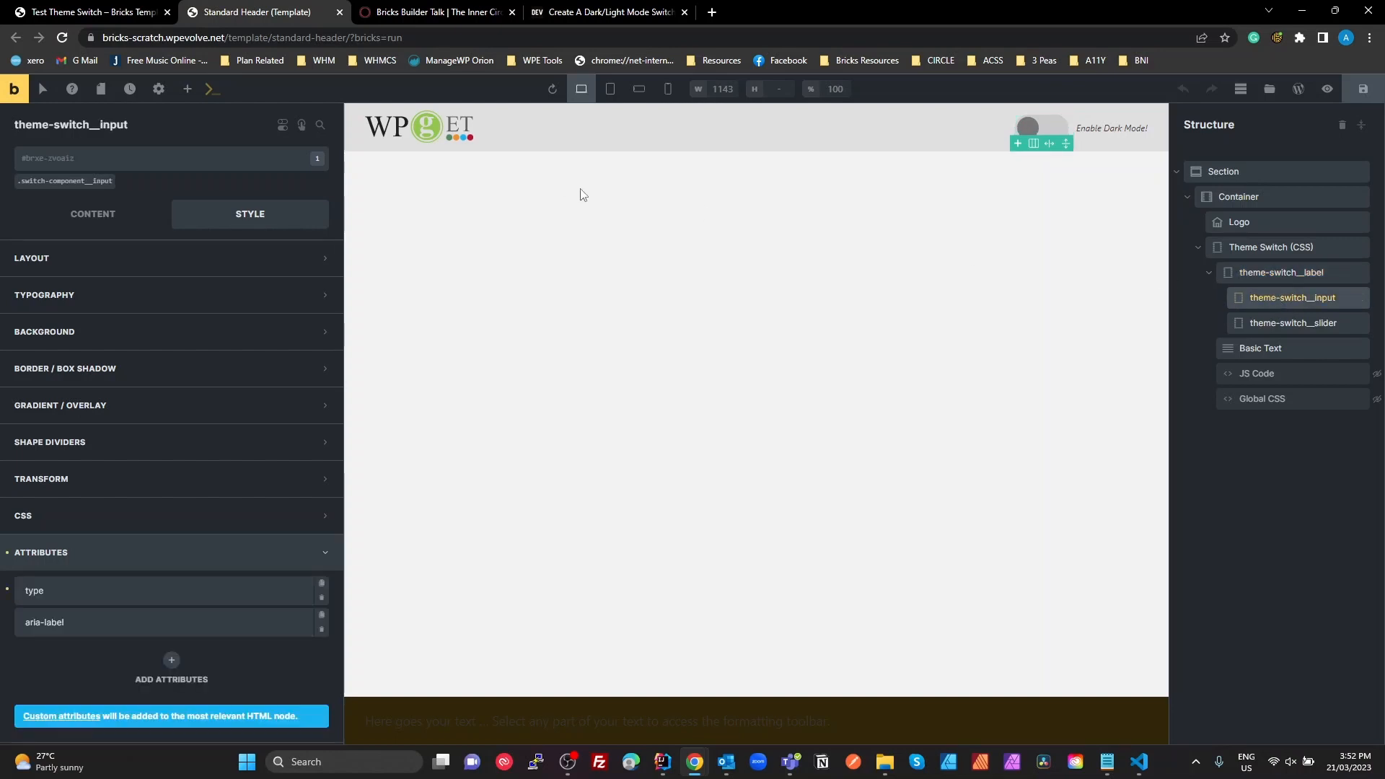
left_click(565, 7)
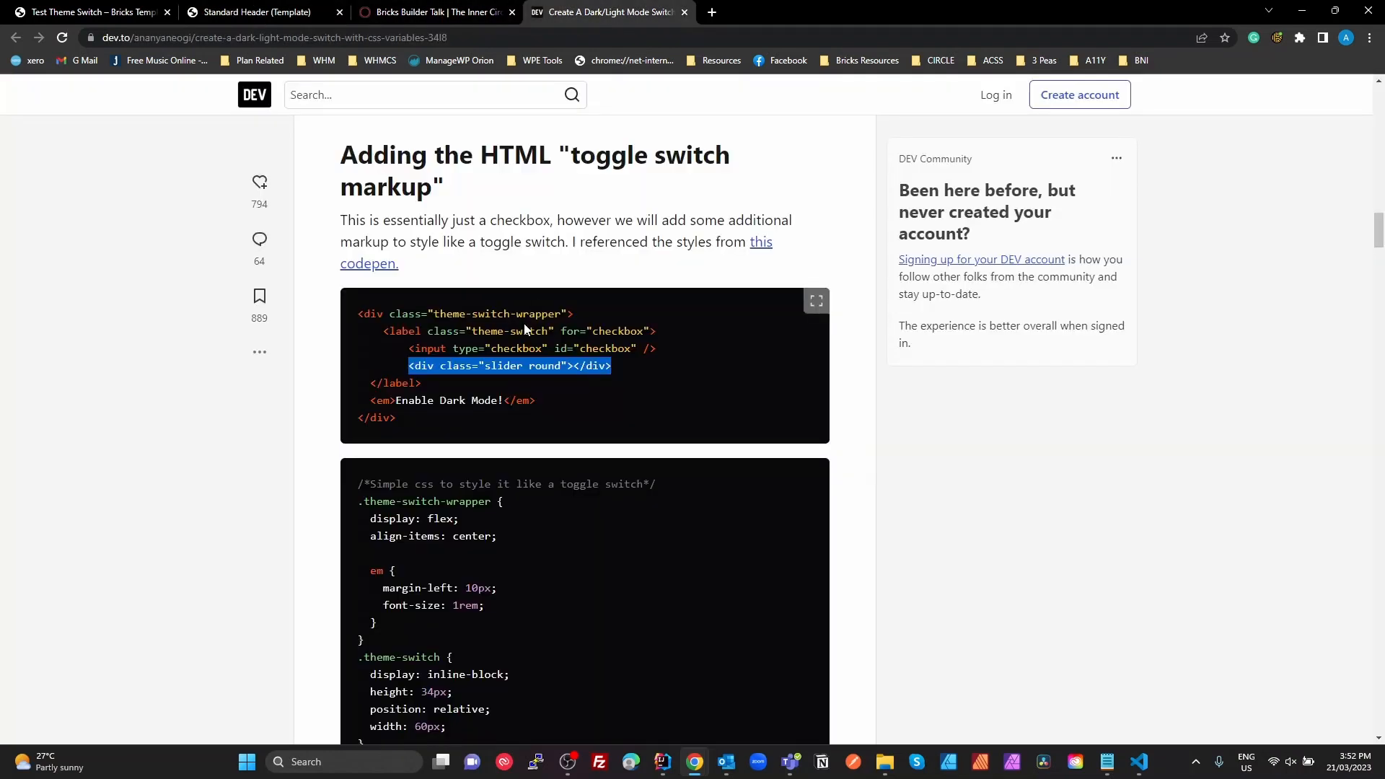
left_click(435, 356)
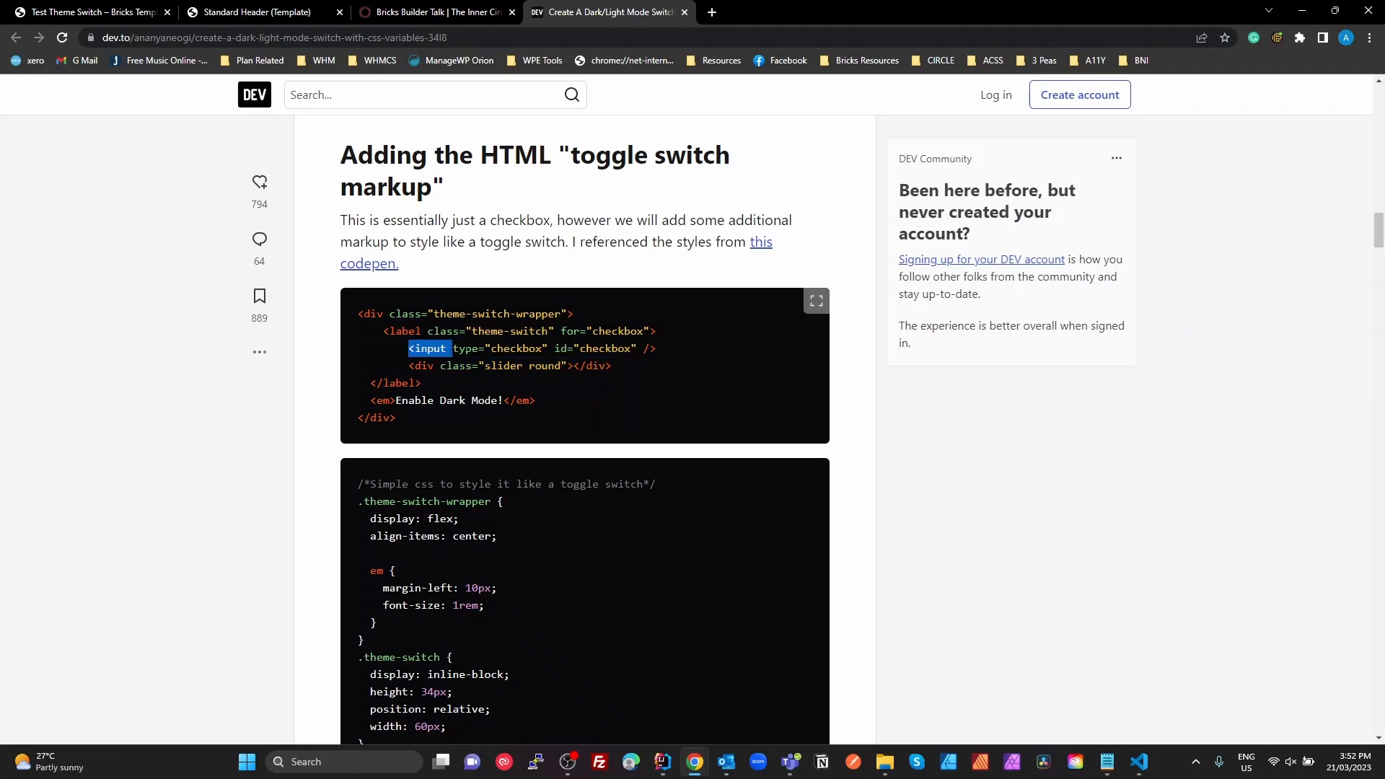
left_click_drag(453, 349, 662, 351)
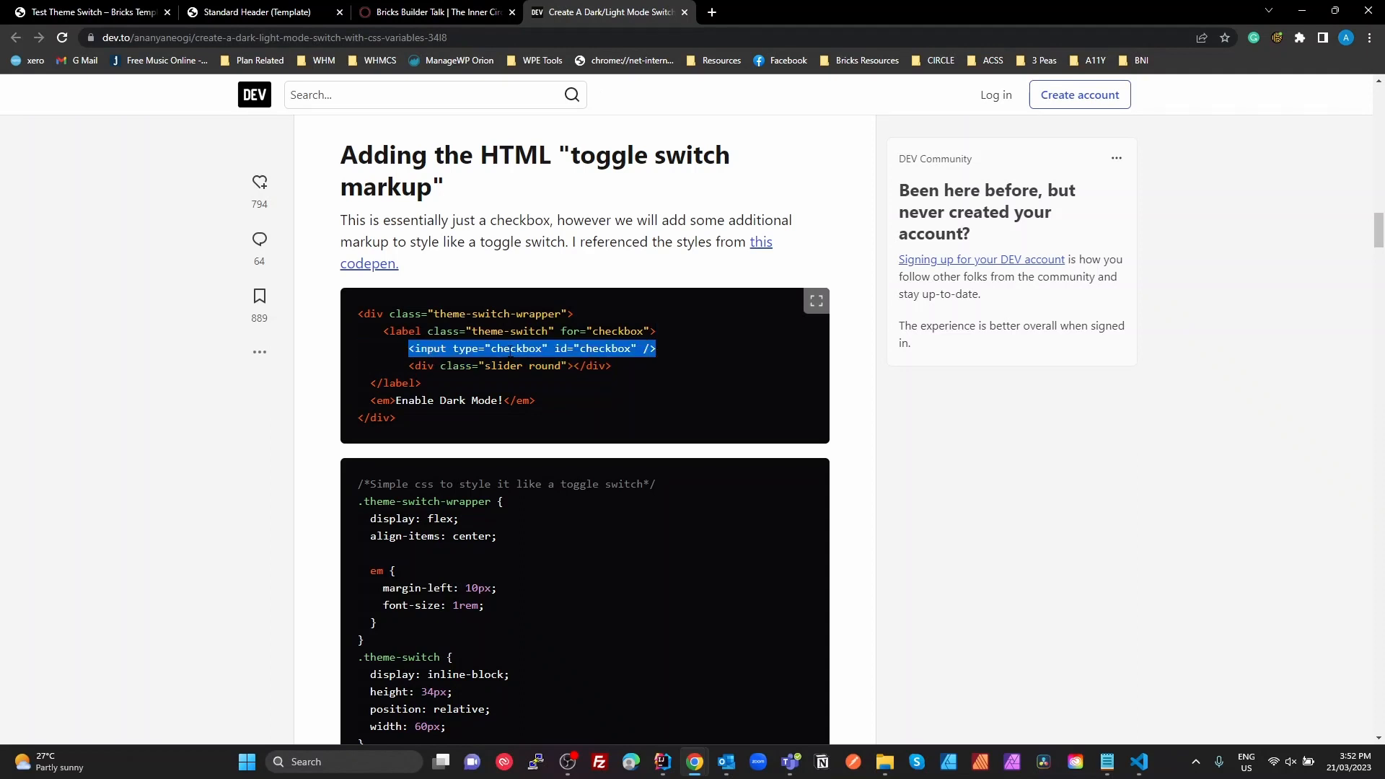
Step: Select the switch-component__input class of theme-switch__input in the Standard Header template and highlight the element's custom HTML tag
left_click(214, 13)
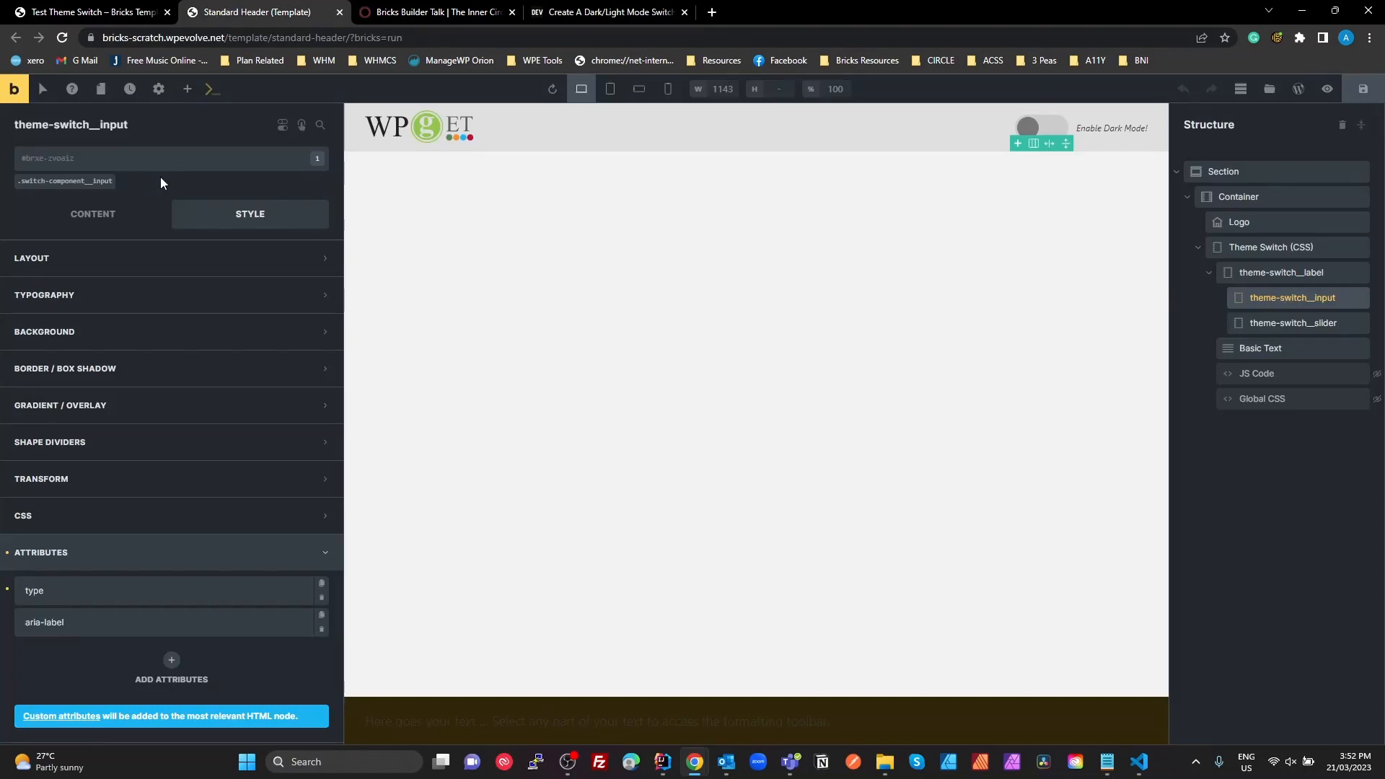
left_click(79, 182)
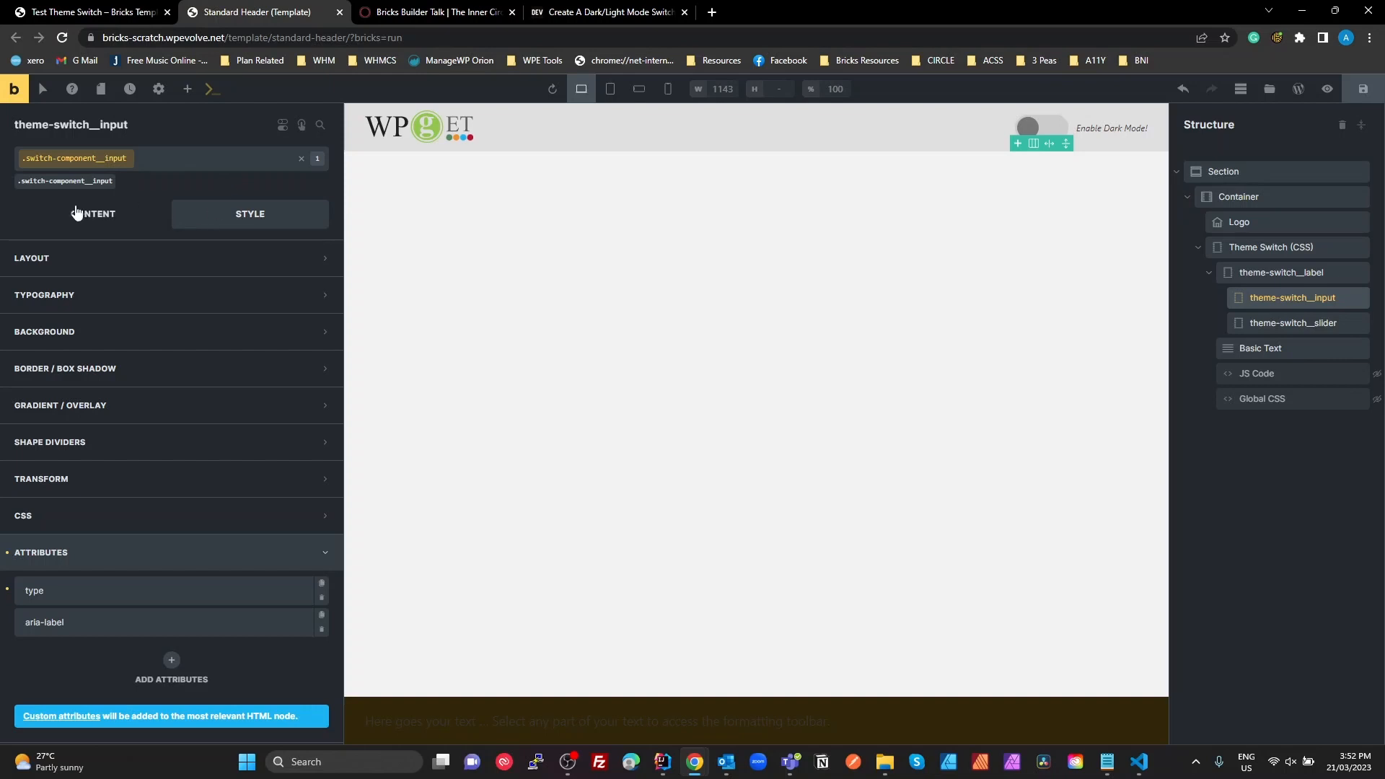
left_click(98, 220)
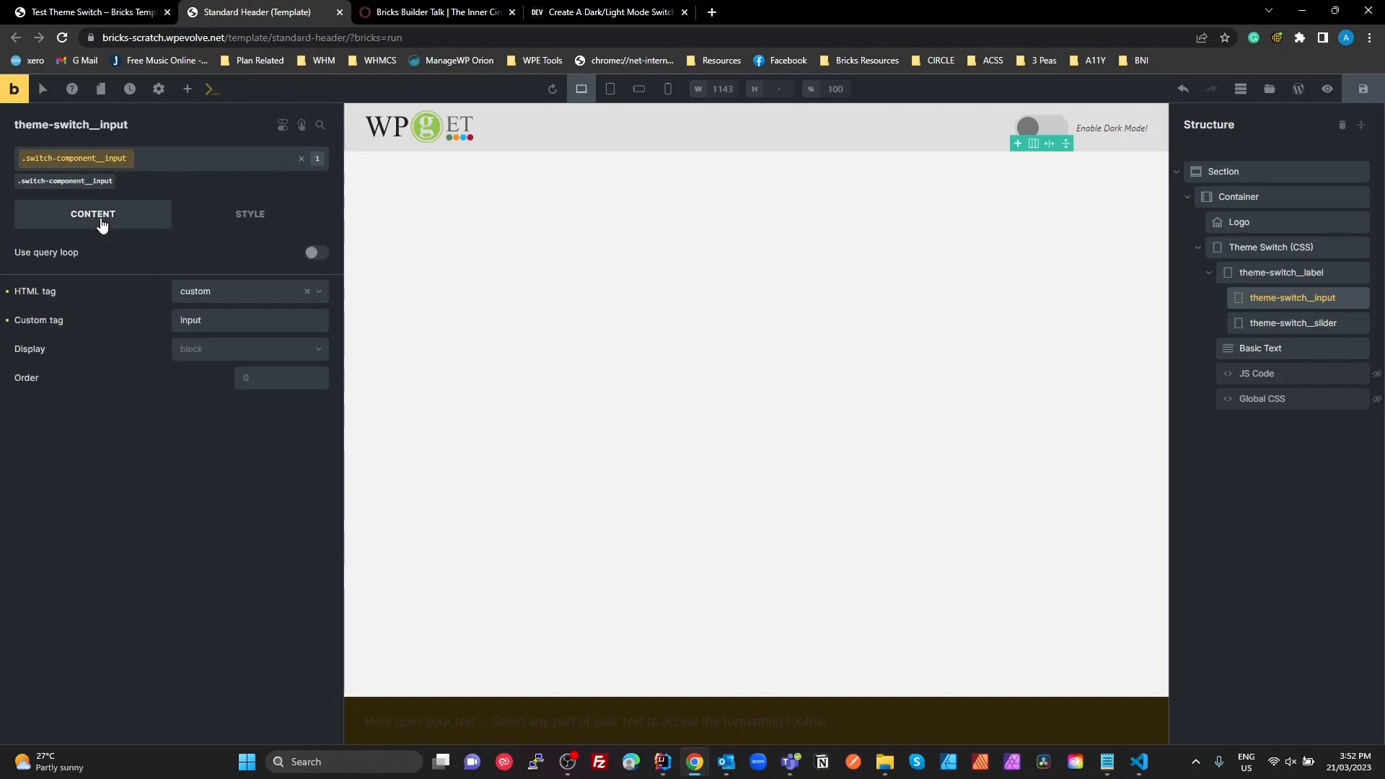
double_click(186, 324)
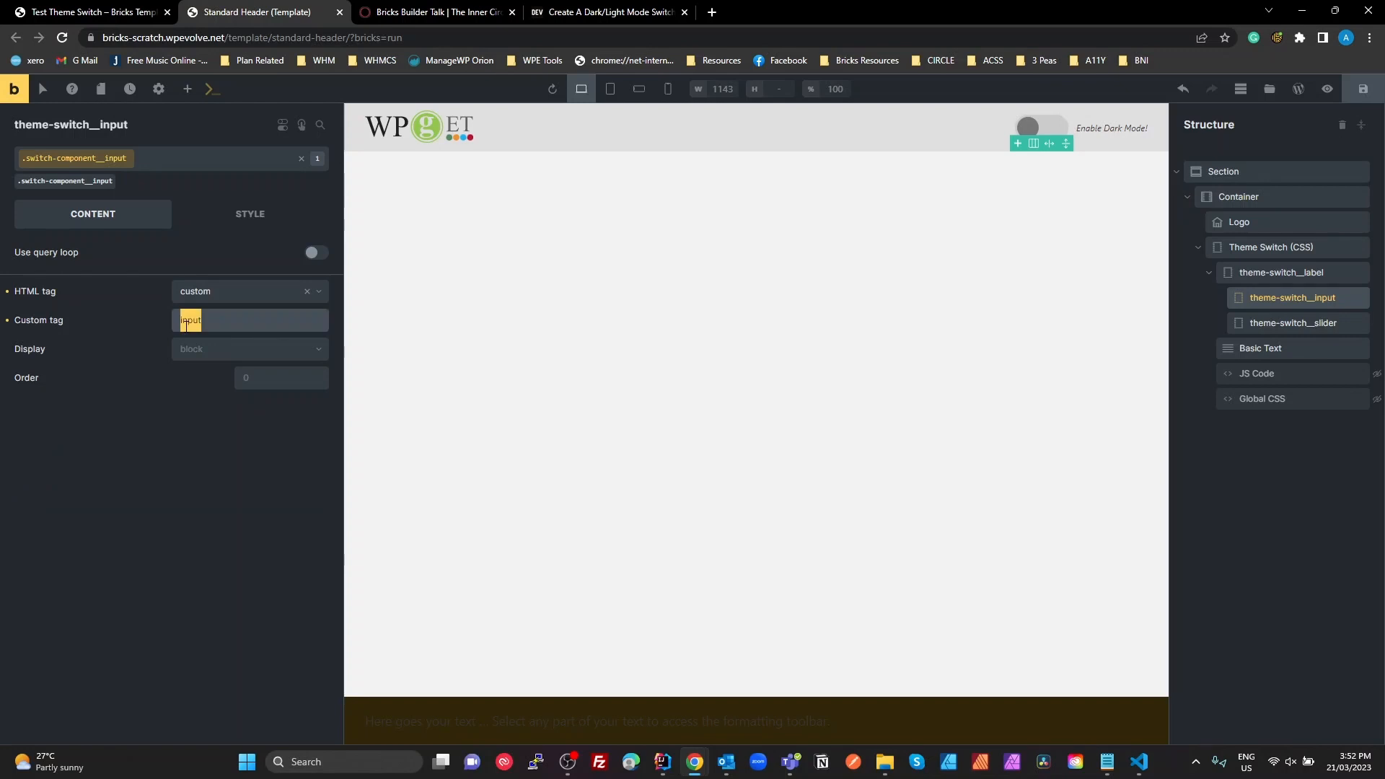
Step: Expand the type attribute of theme-switch__input and compare it with the input tag in the DEV article's markup
left_click(254, 222)
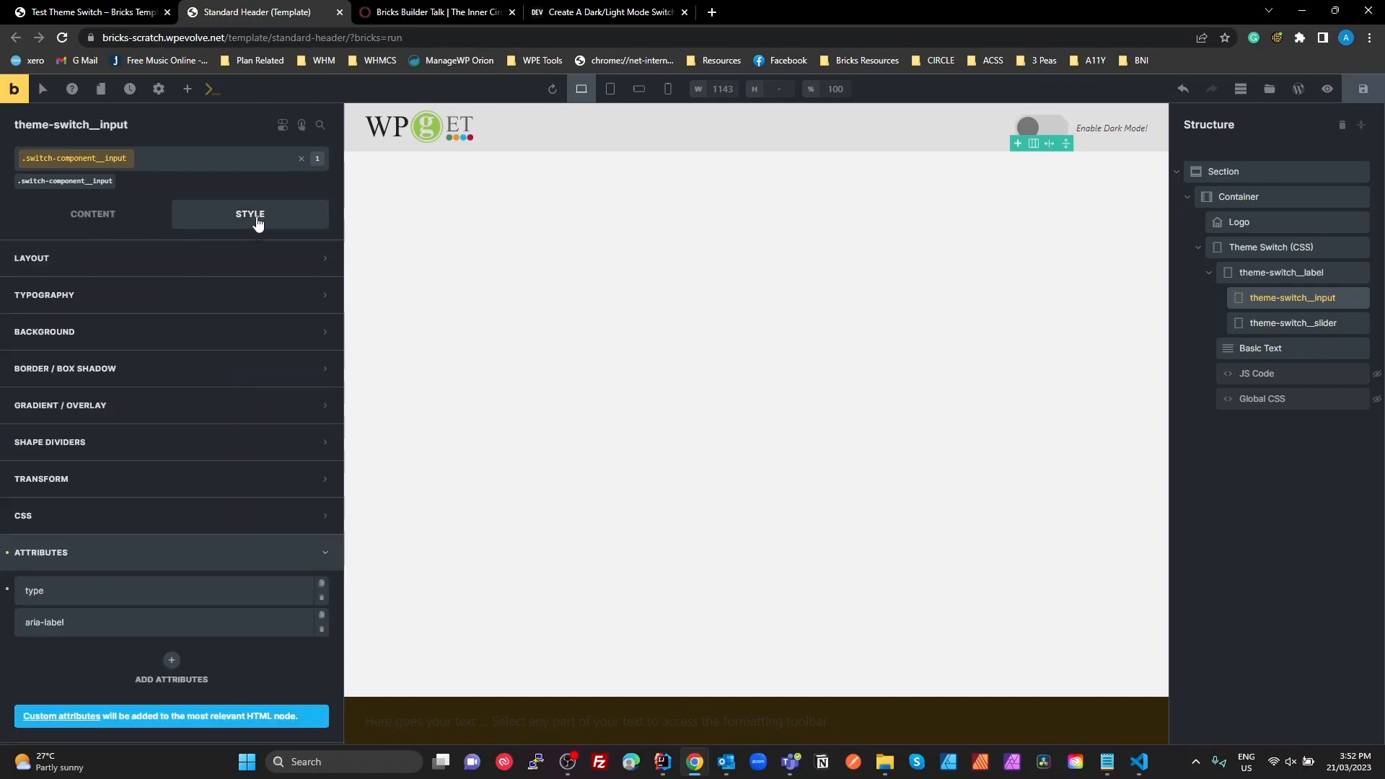
left_click(98, 601)
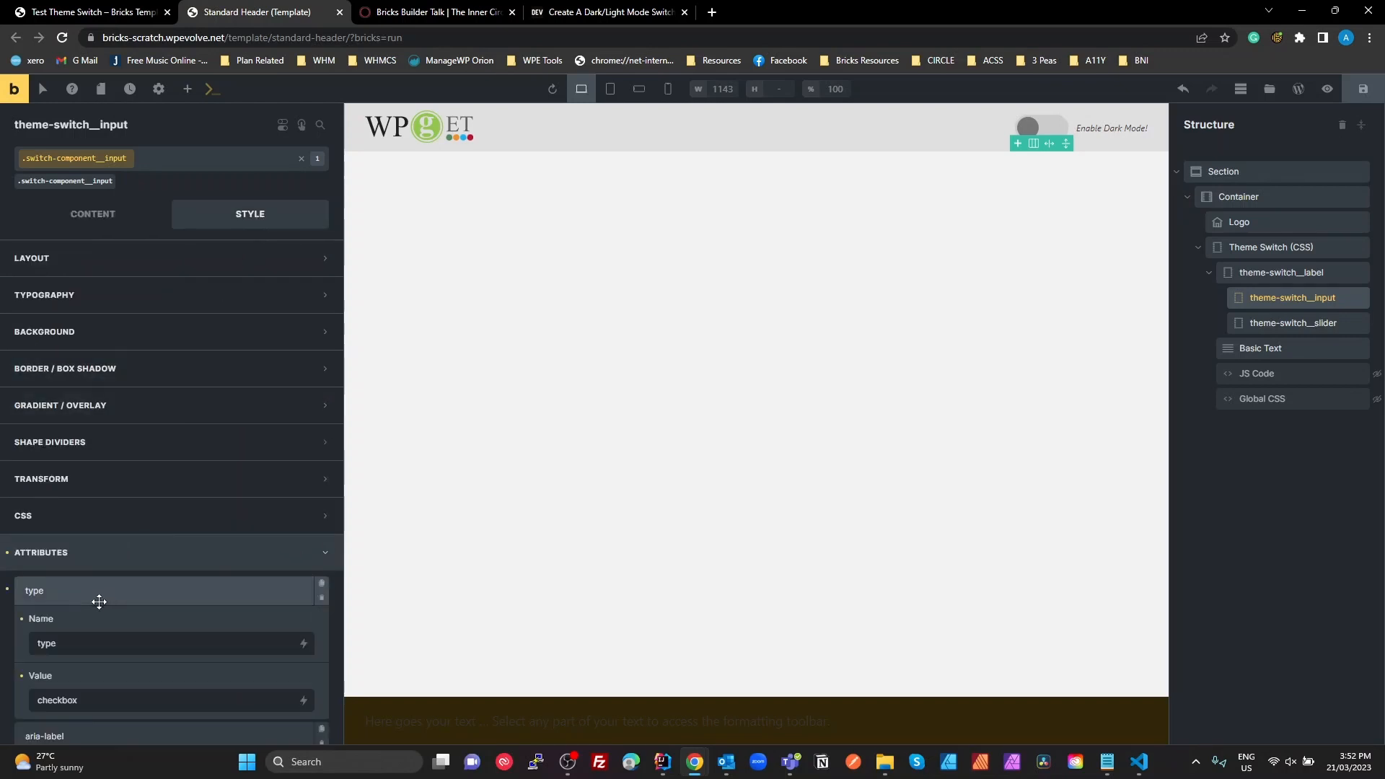
left_click(67, 650)
left_click(610, 13)
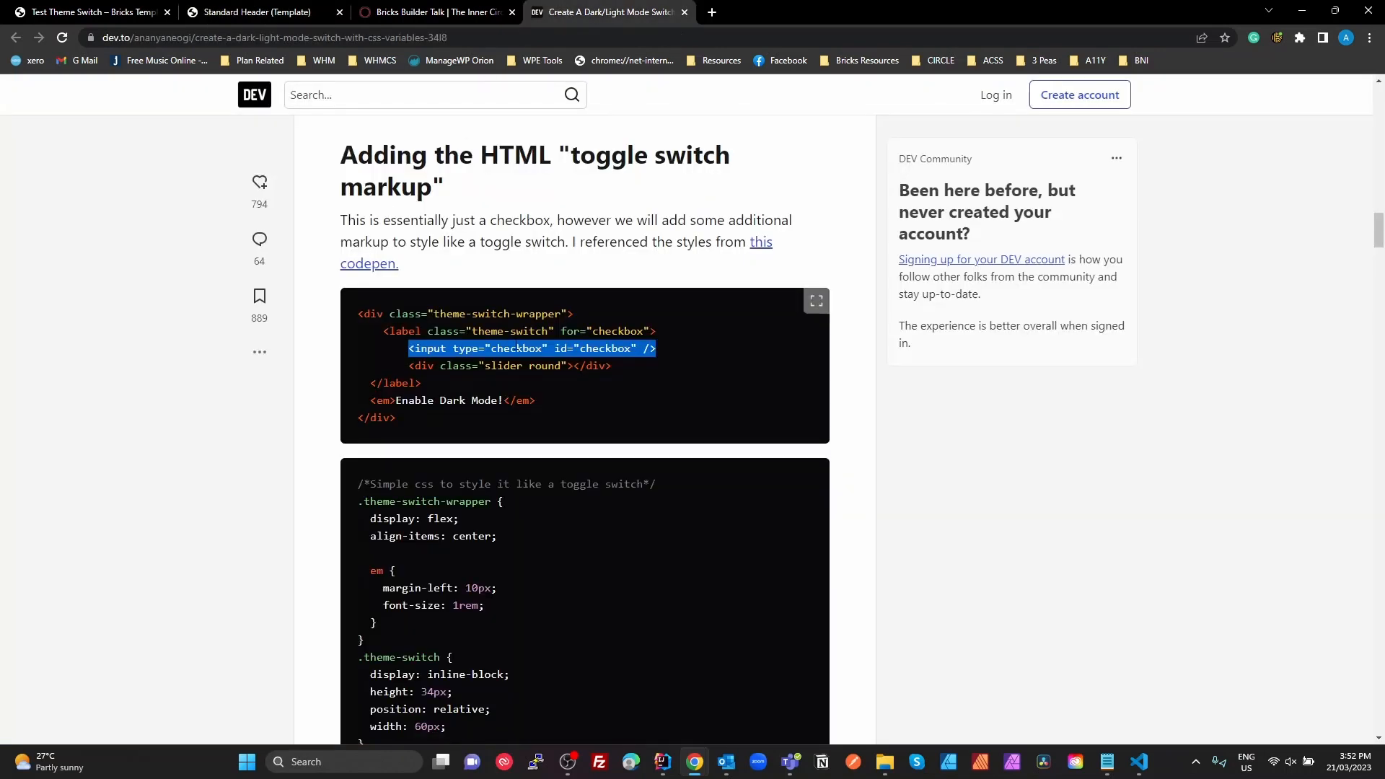
left_click(248, 14)
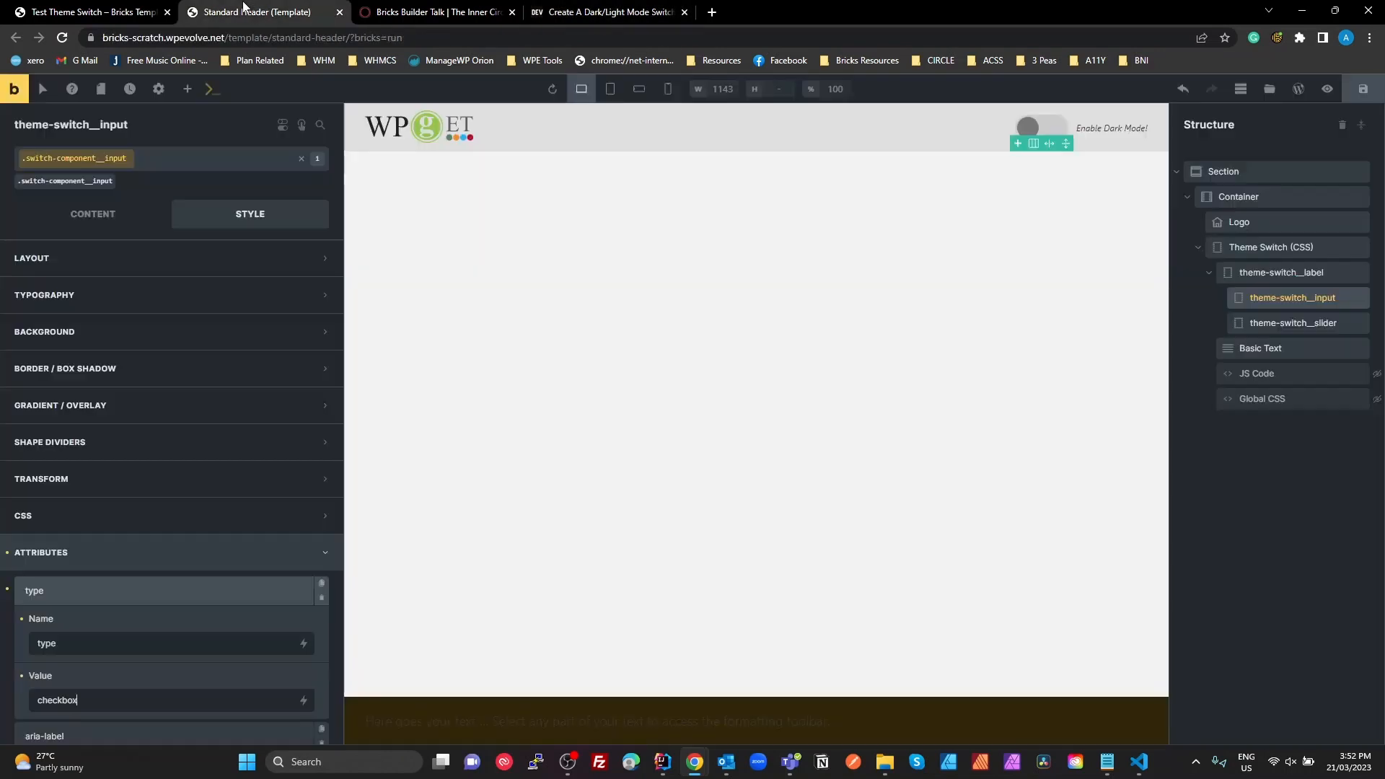
Step: Expand the aria-label attribute of theme-switch__input and highlight its value
scroll(161, 578, "down", 2)
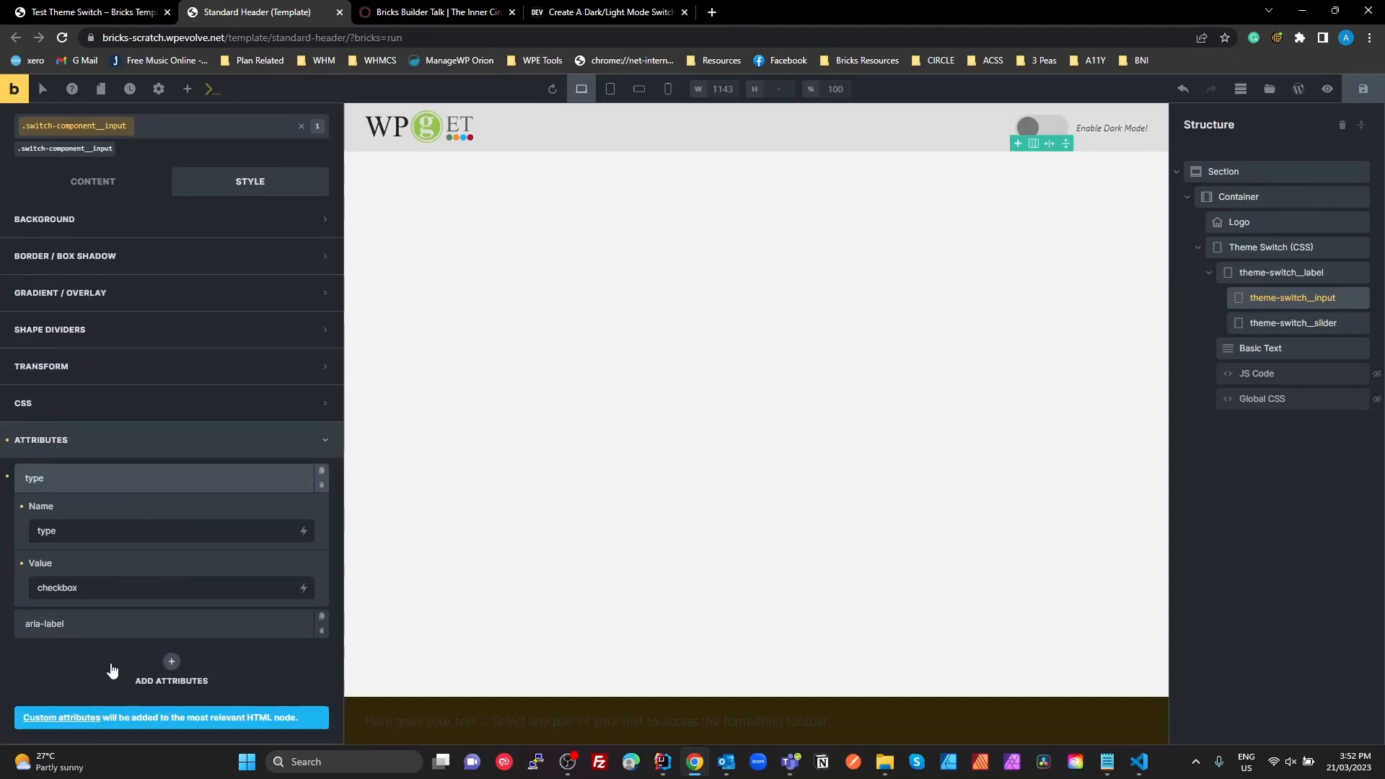
left_click(89, 624)
scroll(85, 569, "down", 2)
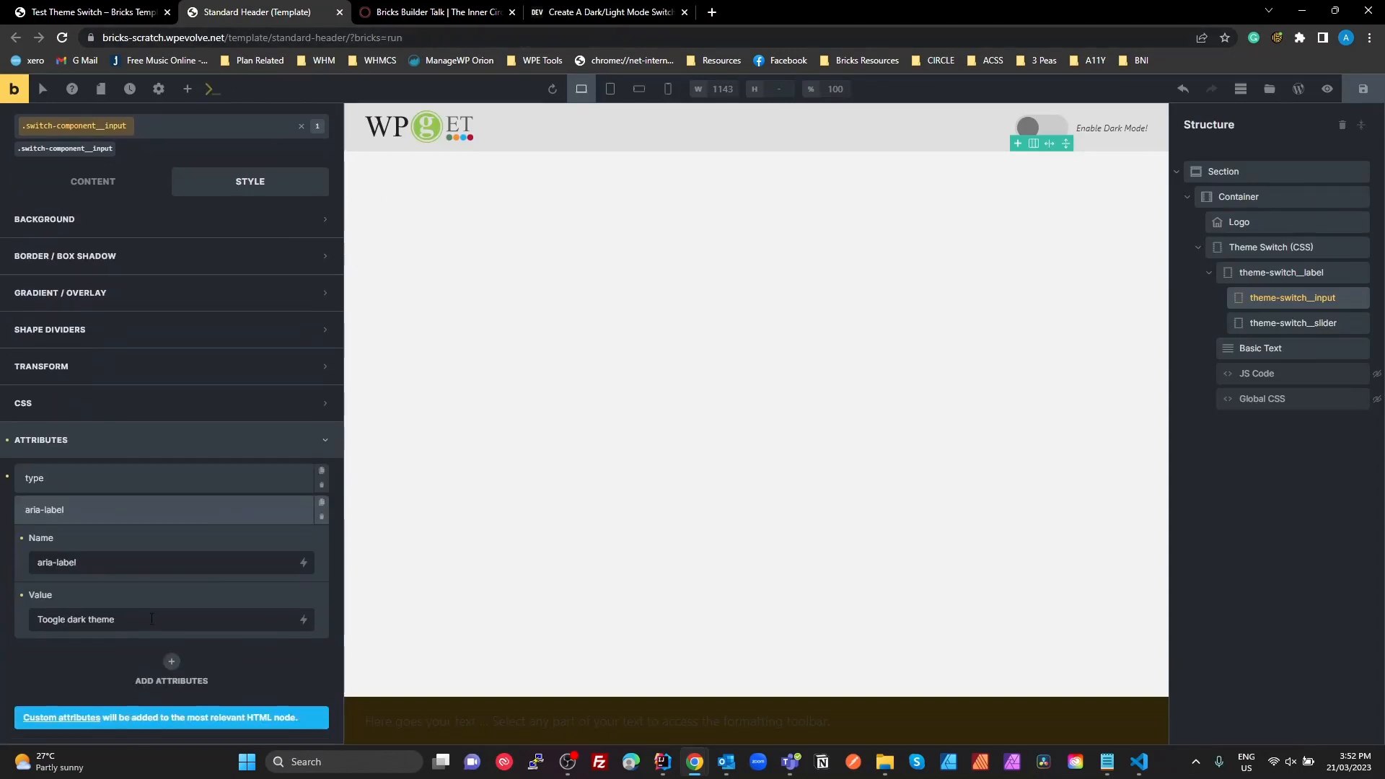
left_click_drag(117, 620, 24, 625)
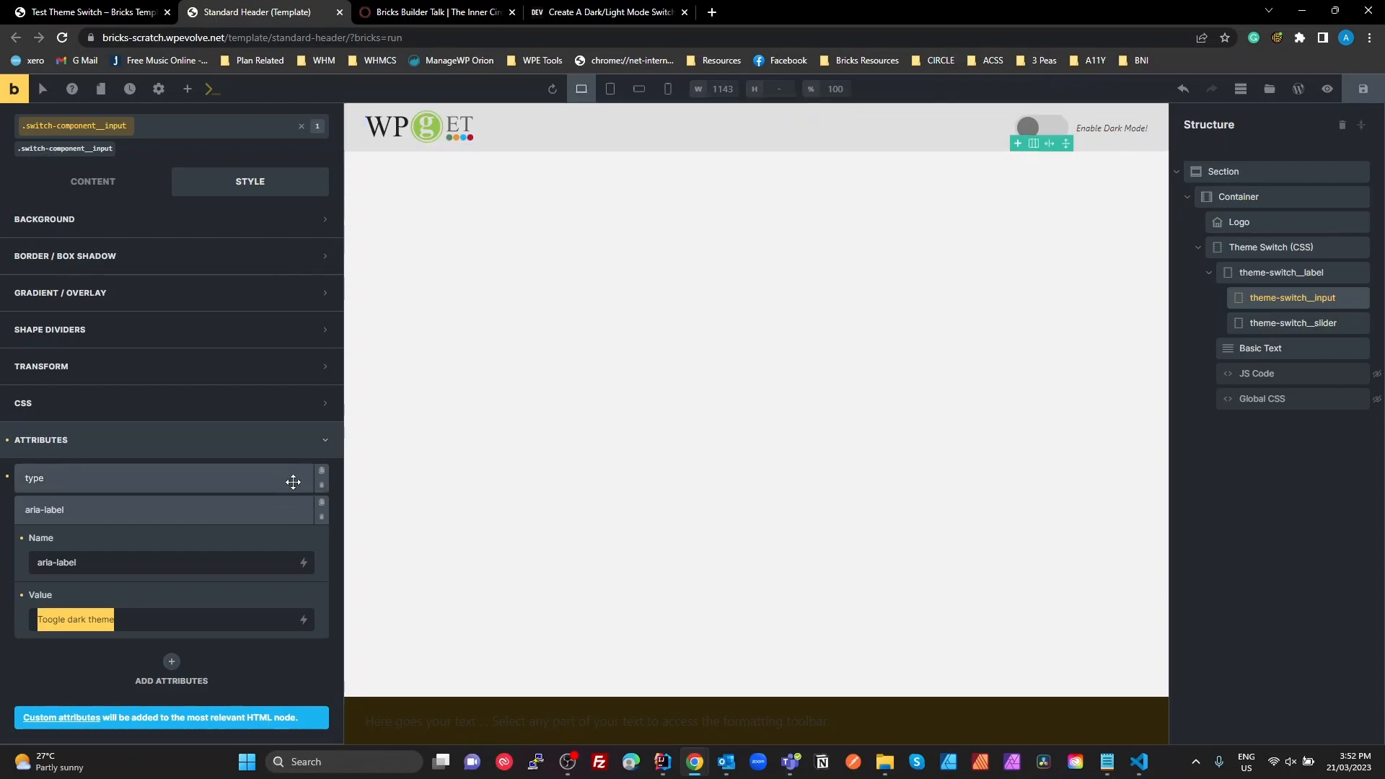
left_click(146, 615)
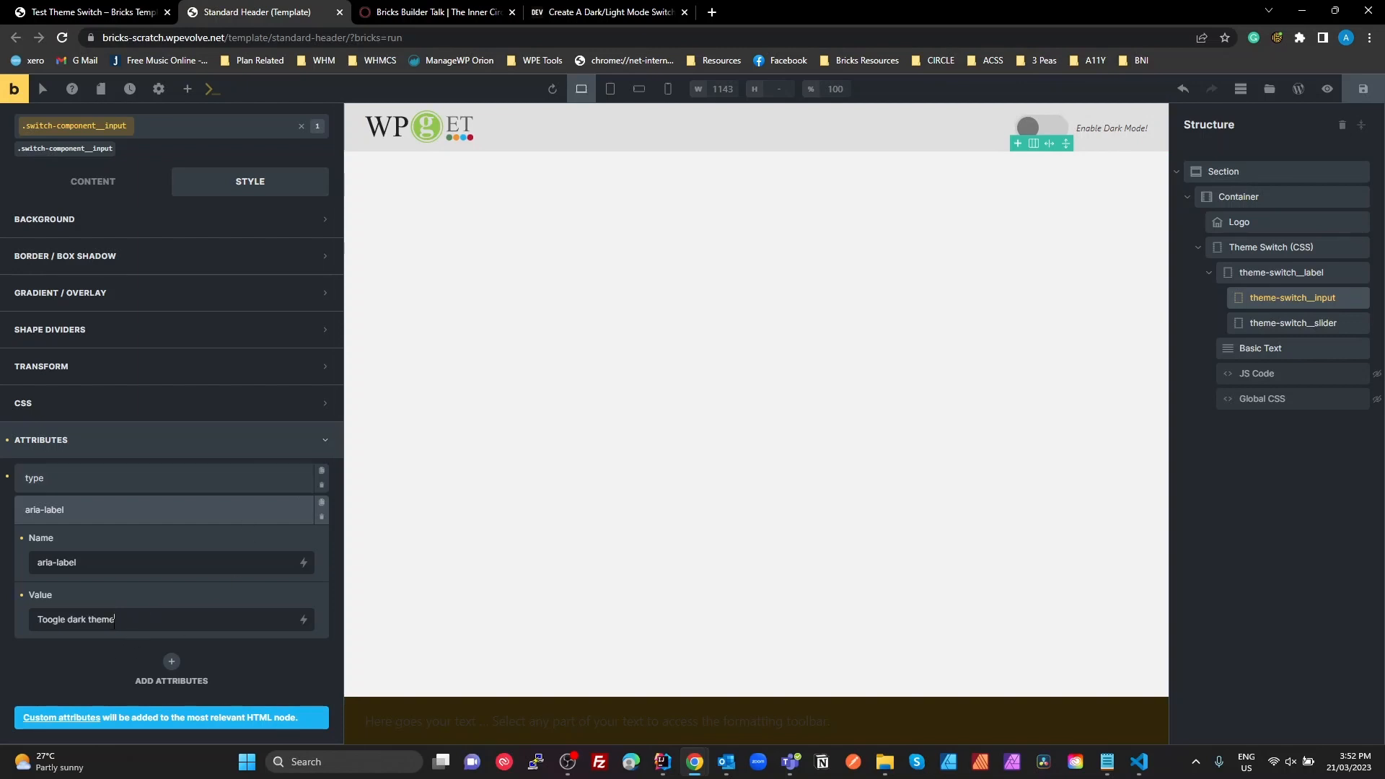
left_click_drag(114, 619, 16, 642)
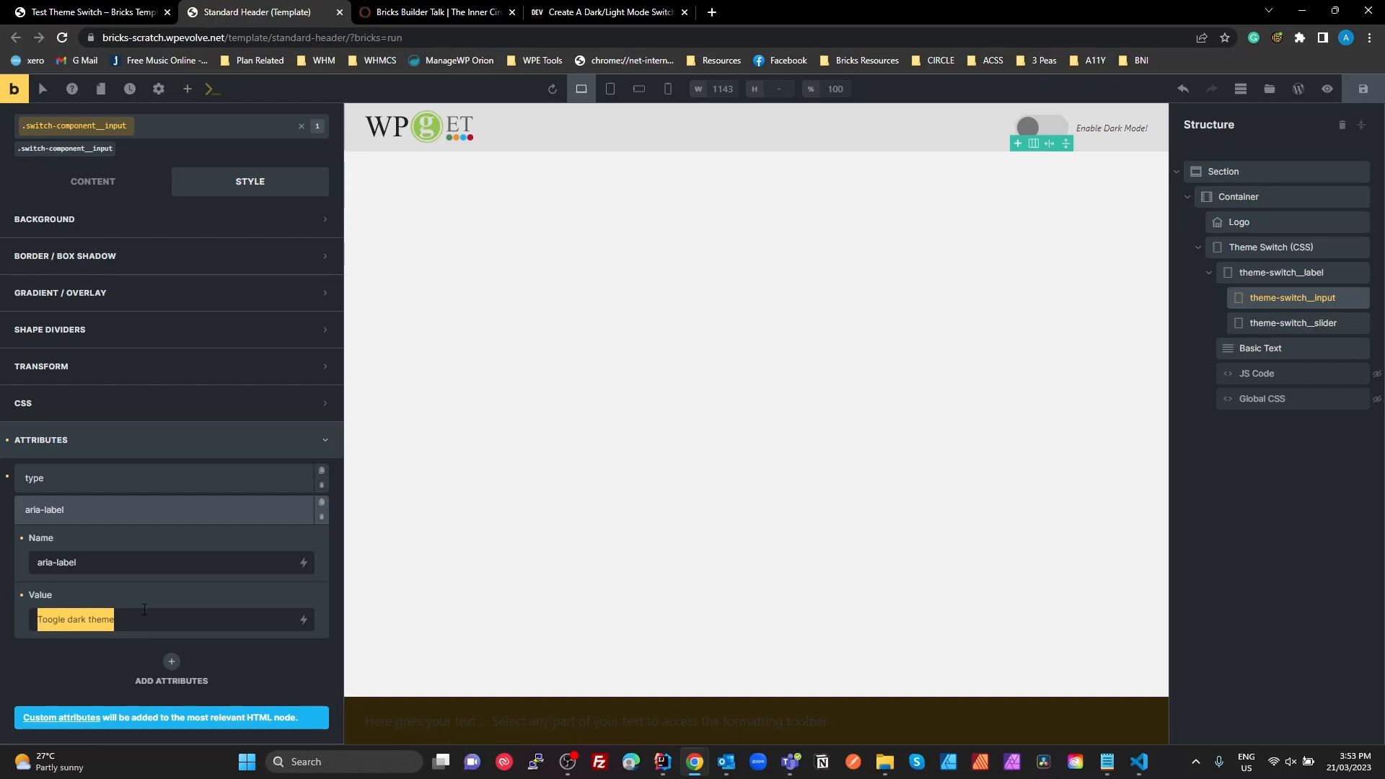
Step: Highlight the slider div in the DEV article's markup, including its class names slider and round
left_click(595, 12)
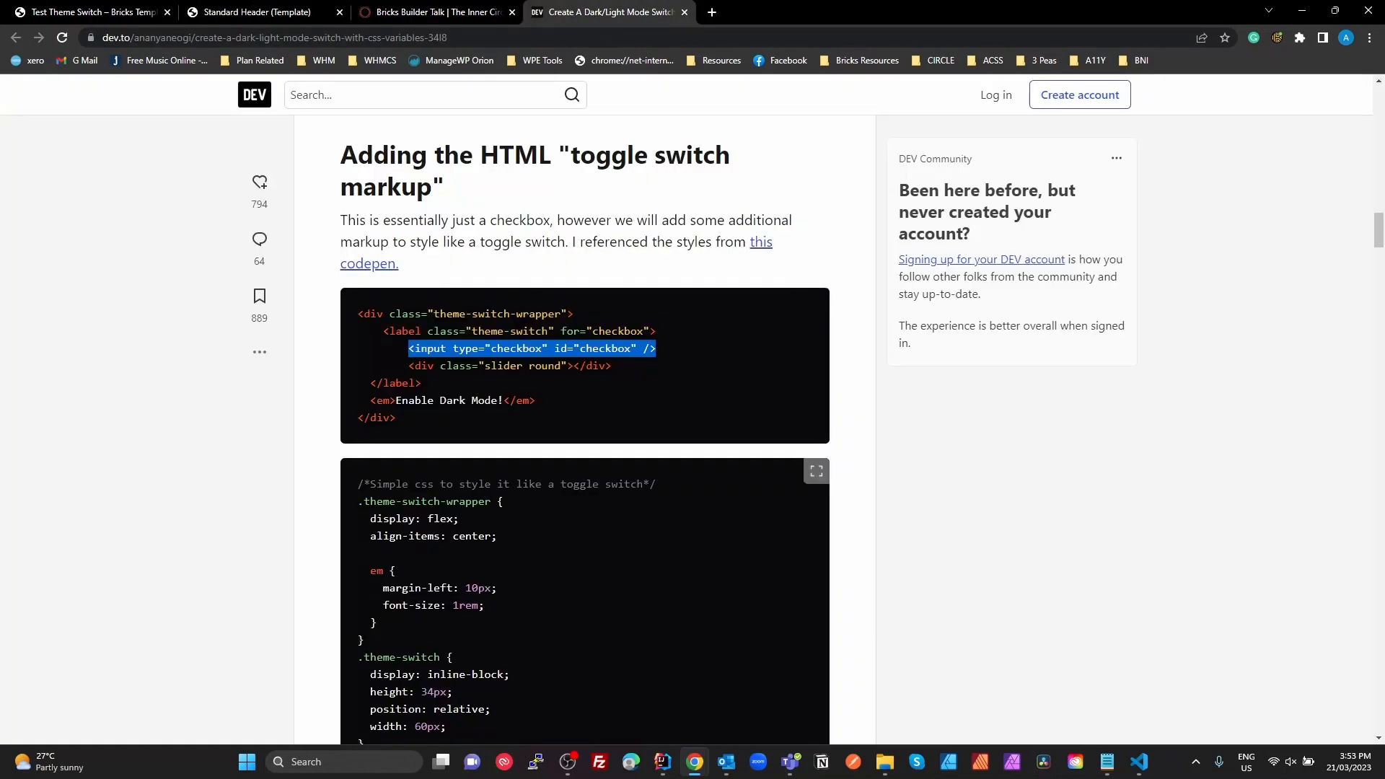
left_click_drag(617, 365, 402, 365)
double_click(503, 367)
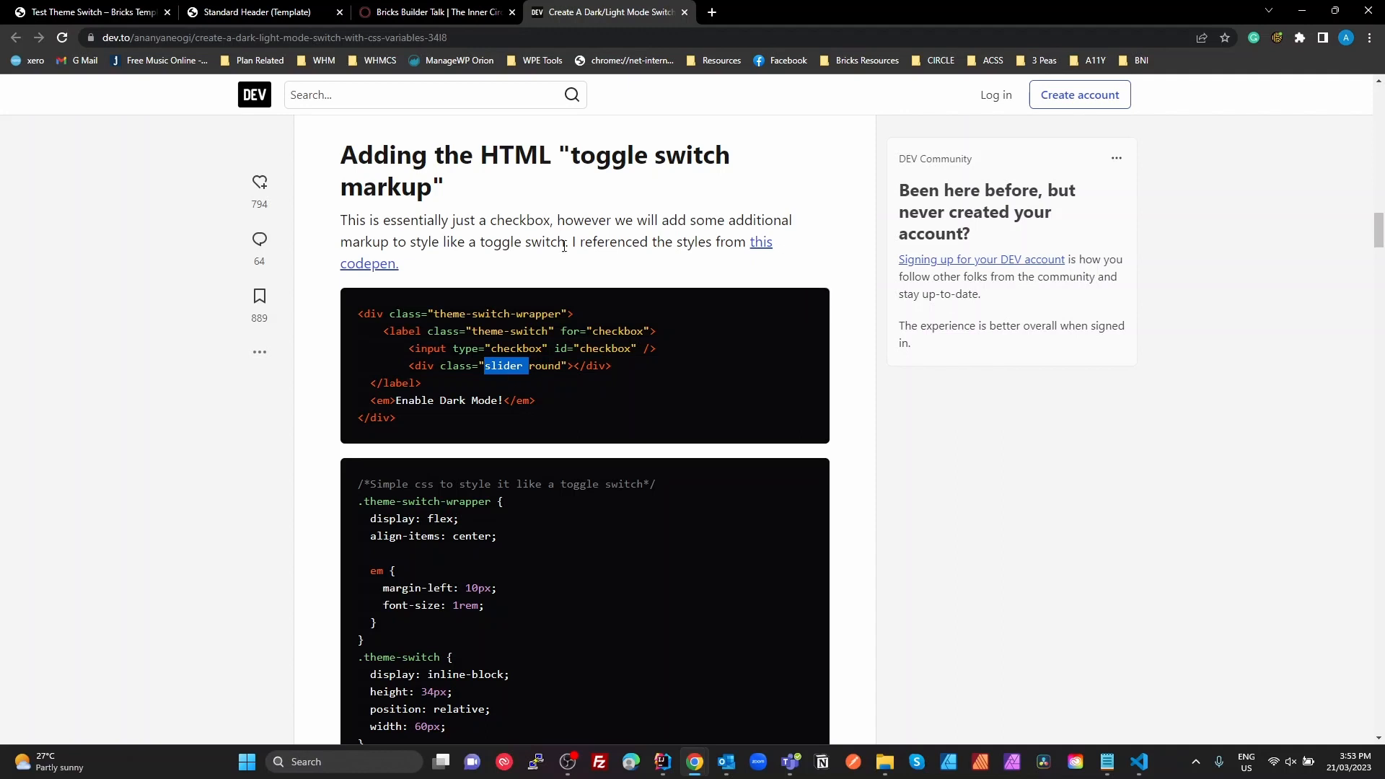
double_click(545, 365)
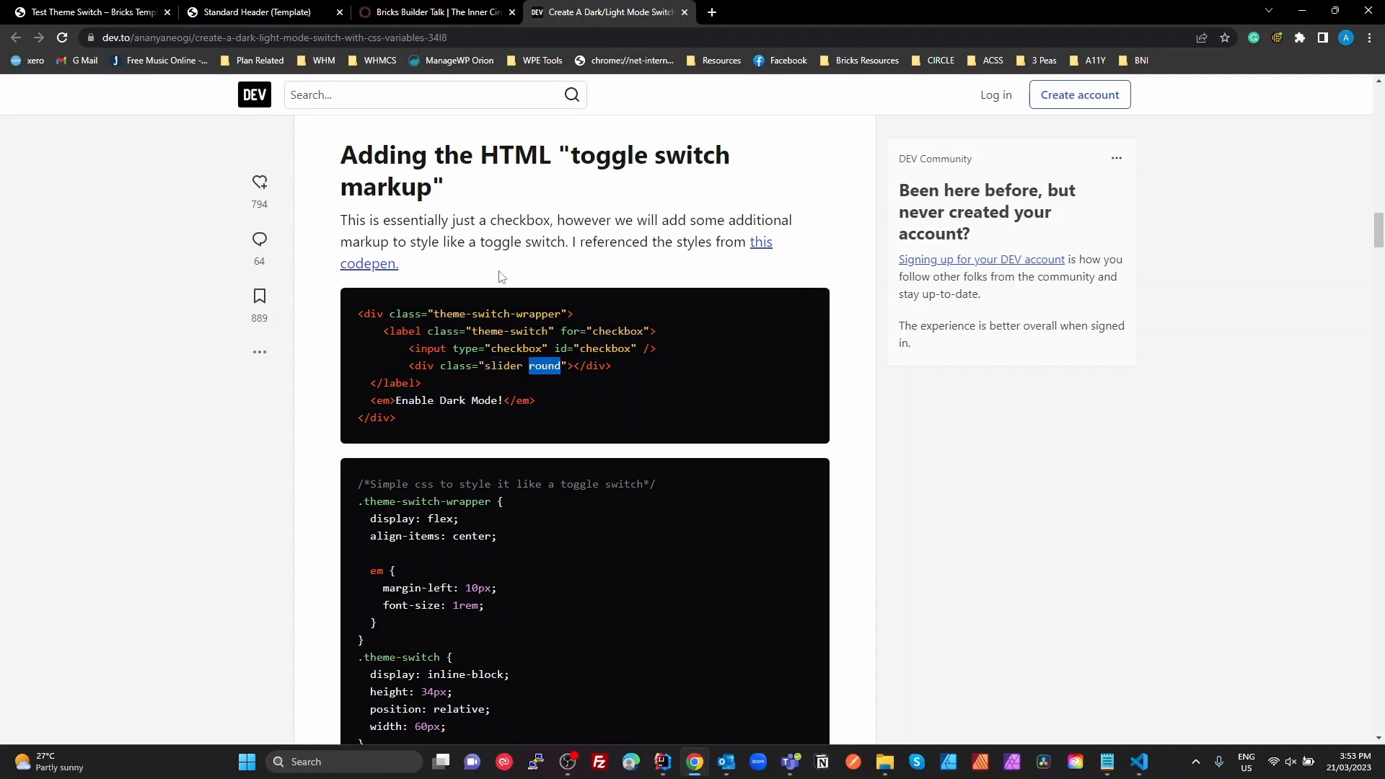
Step: Select theme-switch__slider in the header template and view its switch-component__slider and switch-component__slider--round classes
left_click(278, 16)
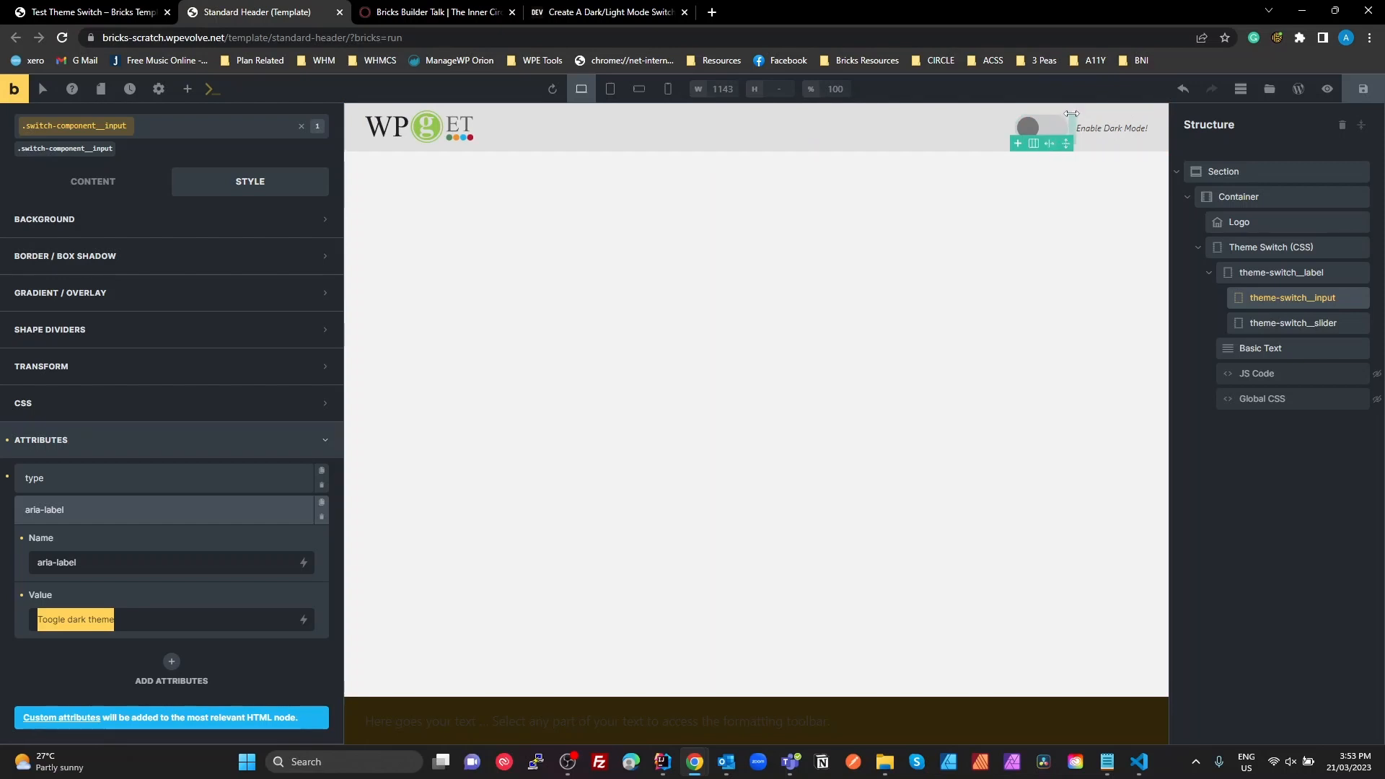
mouse_move(1021, 145)
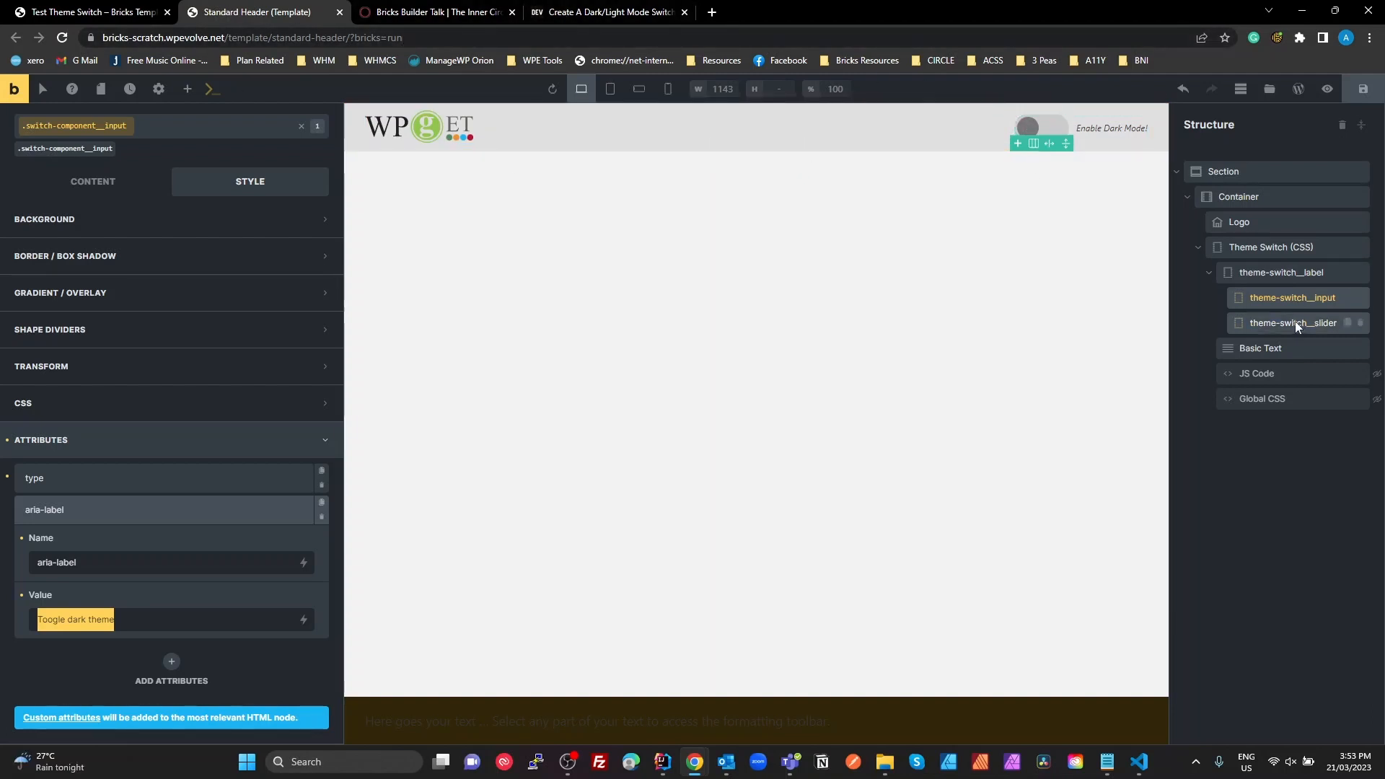
left_click(1262, 322)
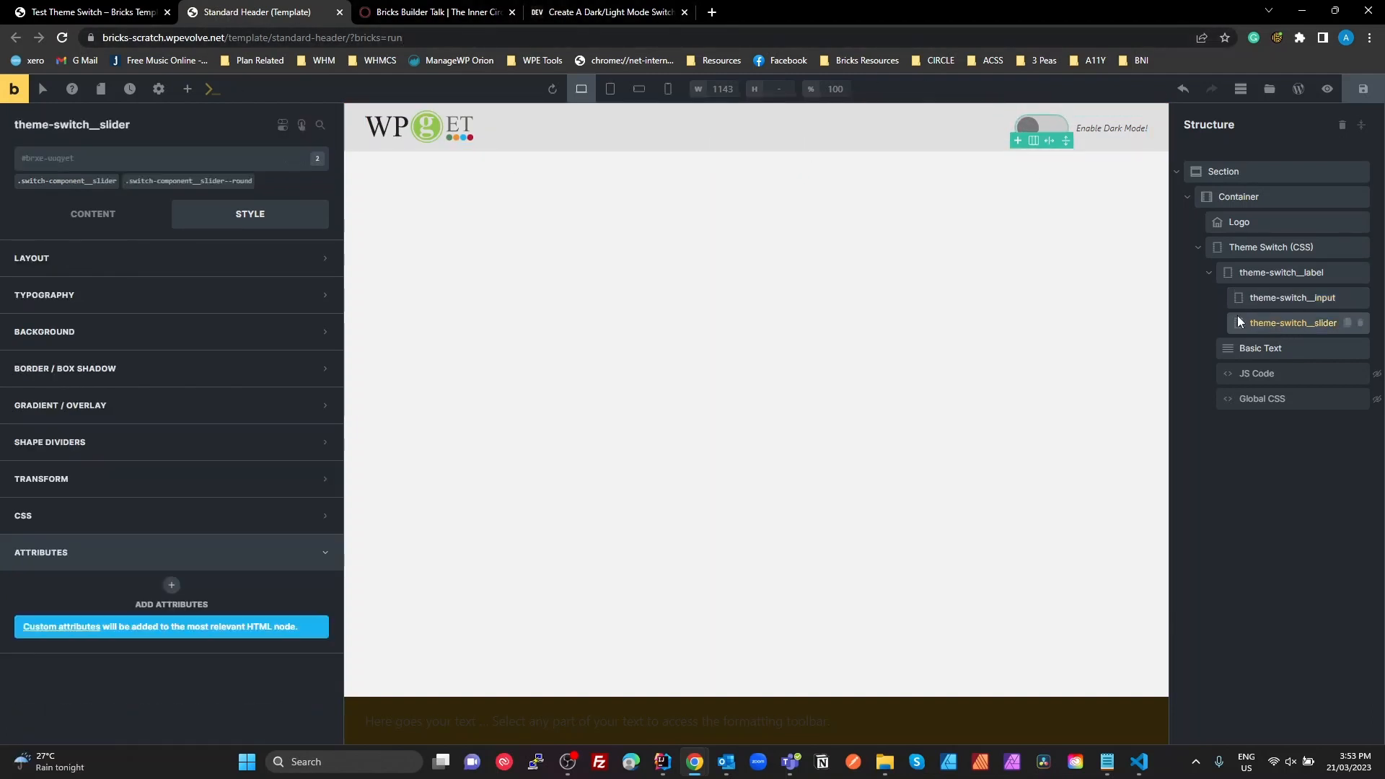
left_click(88, 182)
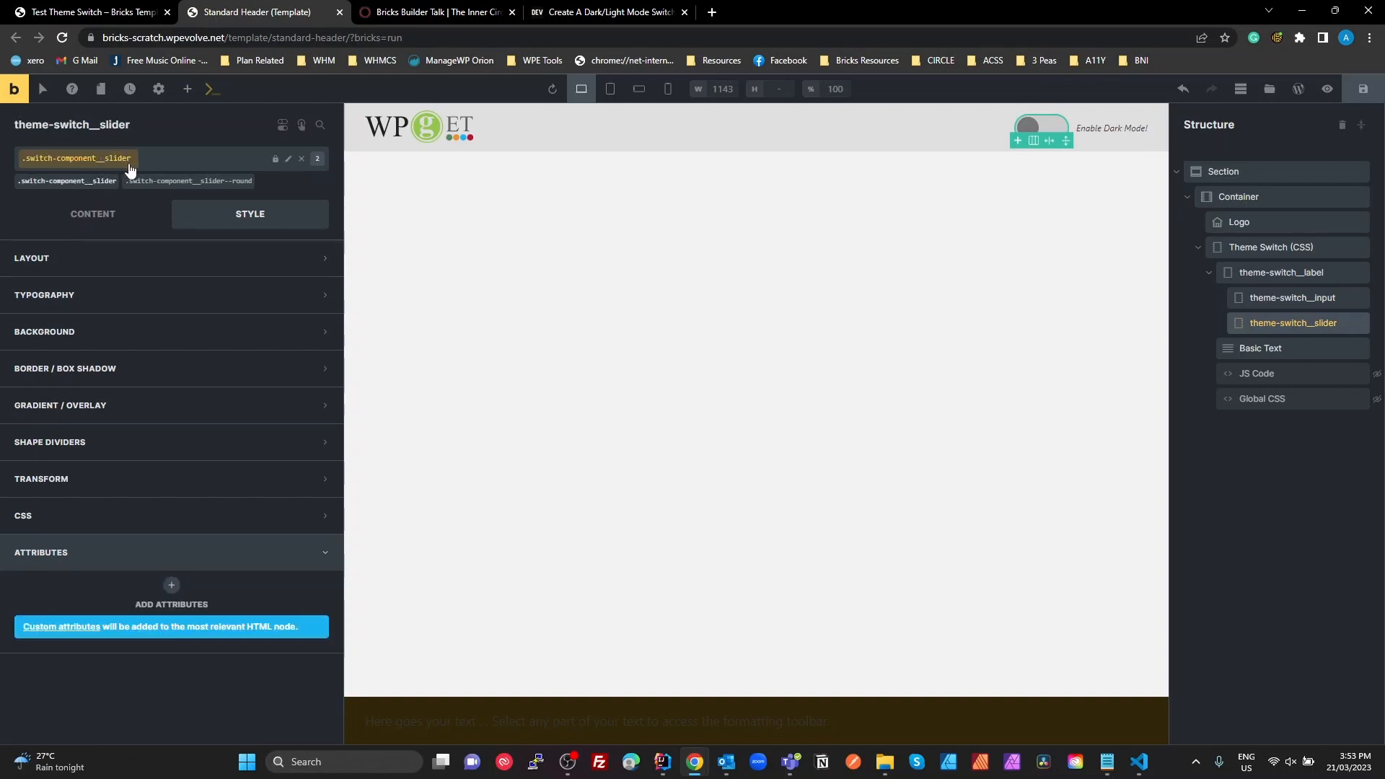
left_click(182, 184)
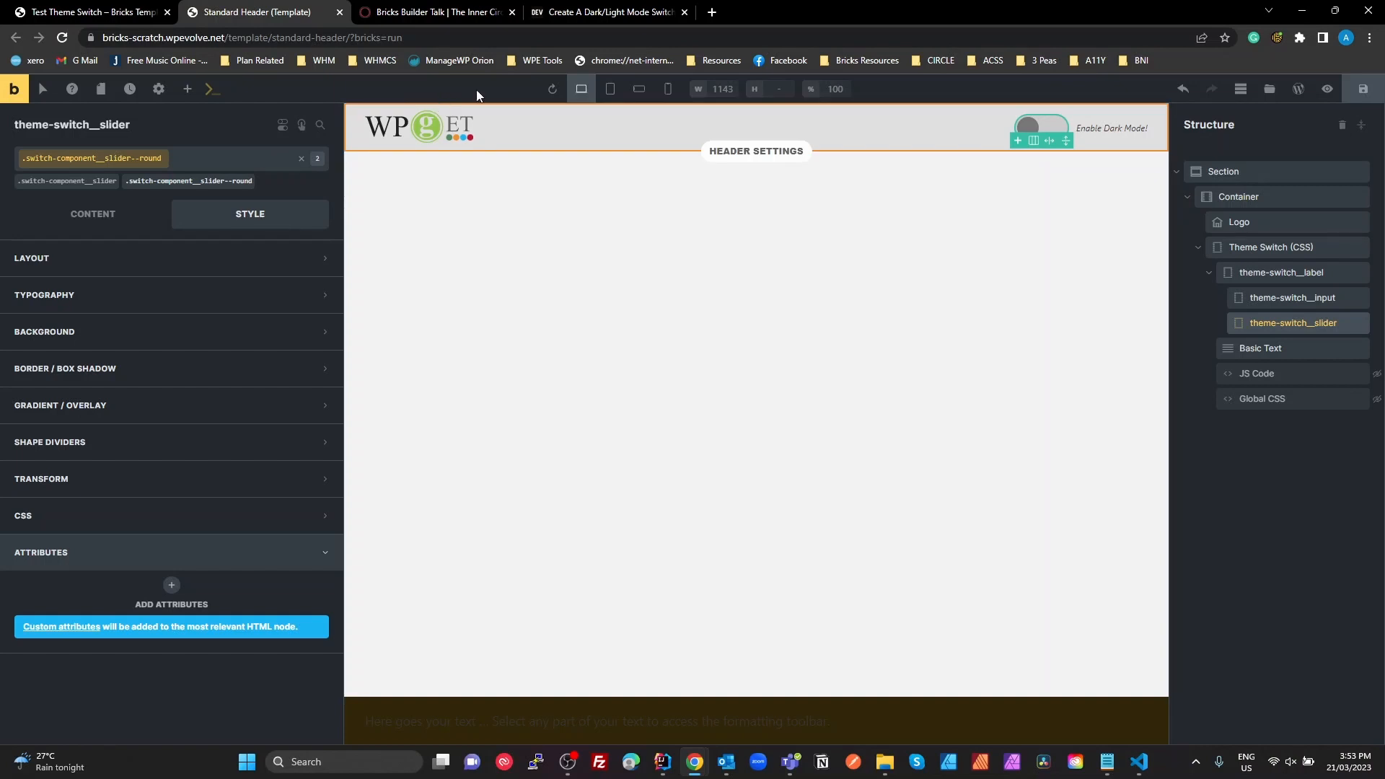
Step: Select the Basic Text element in the template and highlight the matching em line "Enable Dark Mode!" in the DEV article
left_click(1239, 346)
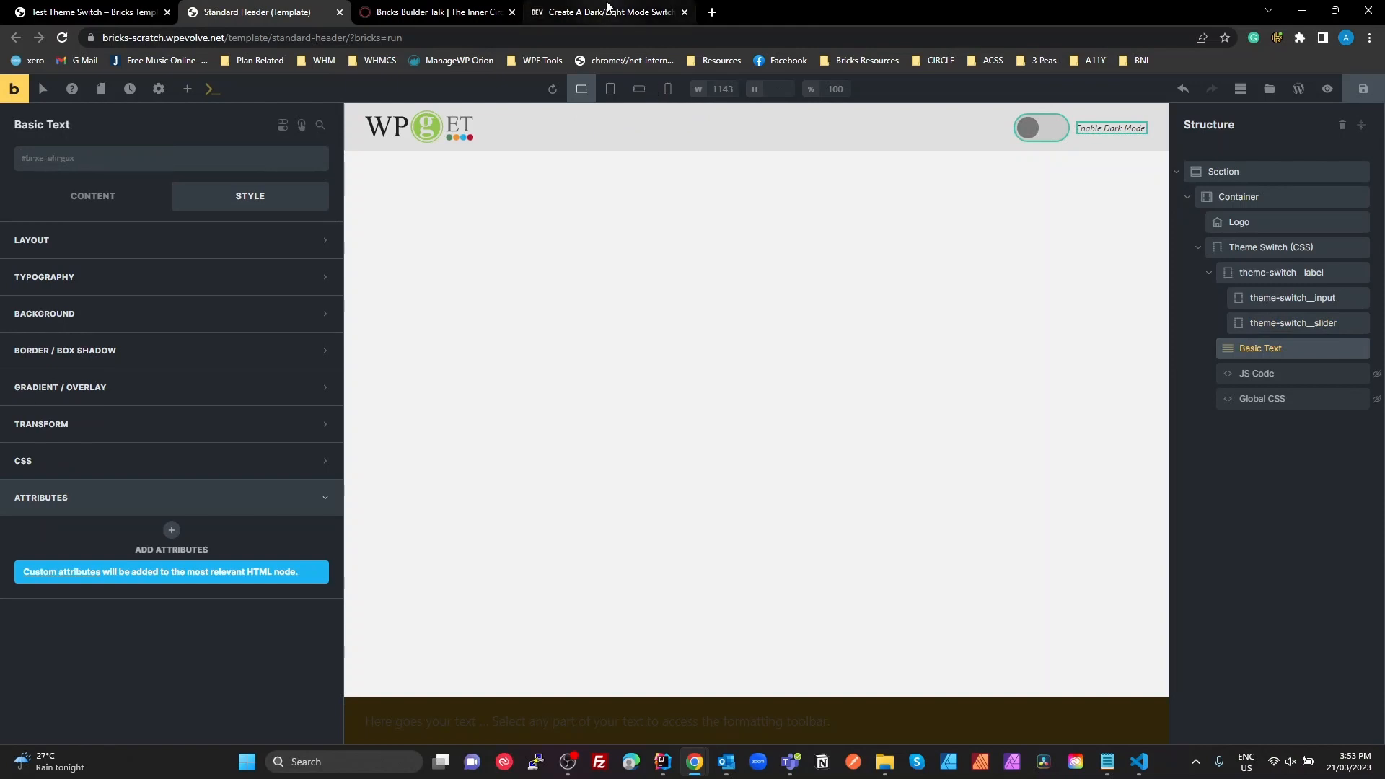
left_click(606, 10)
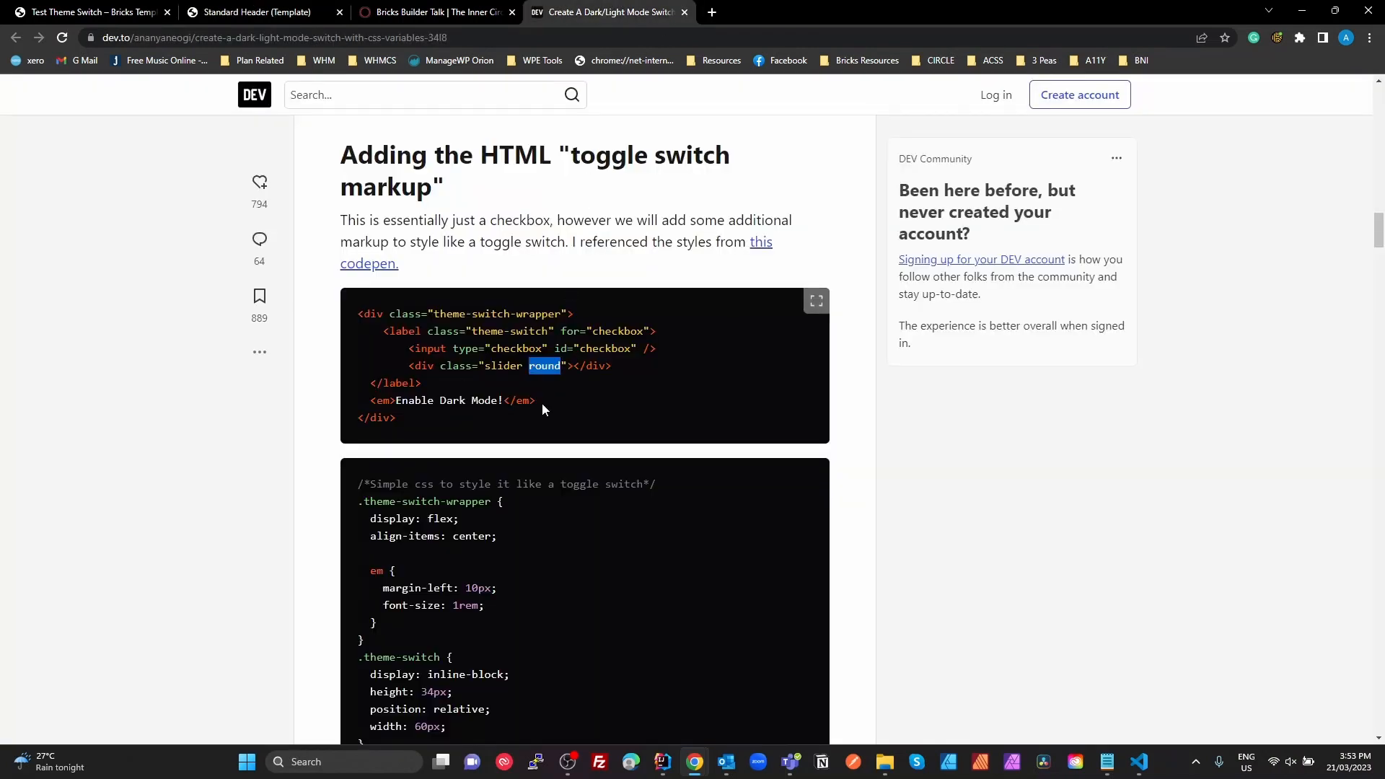
left_click_drag(542, 404, 386, 407)
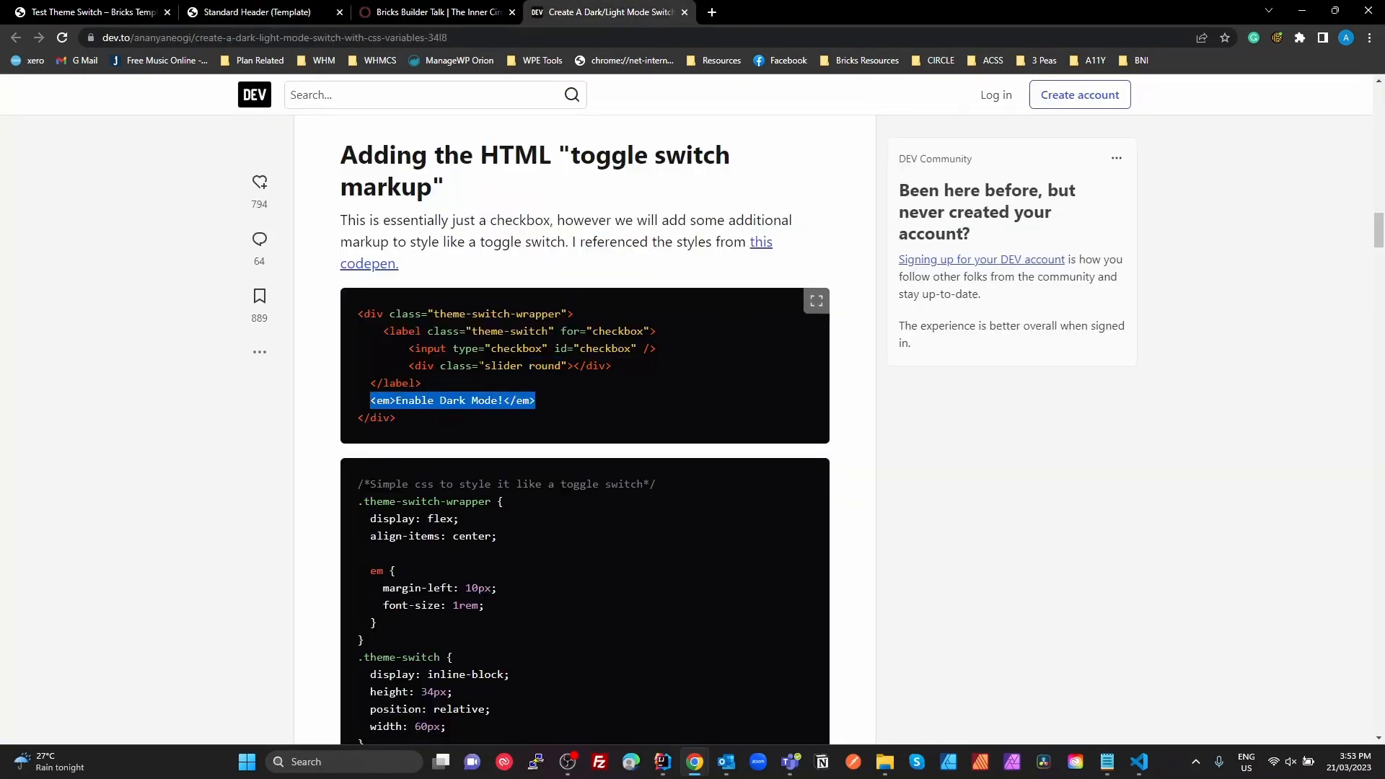
Step: View the Basic Text element's content settings in the template, highlighting its custom HTML tag and its text
left_click(238, 14)
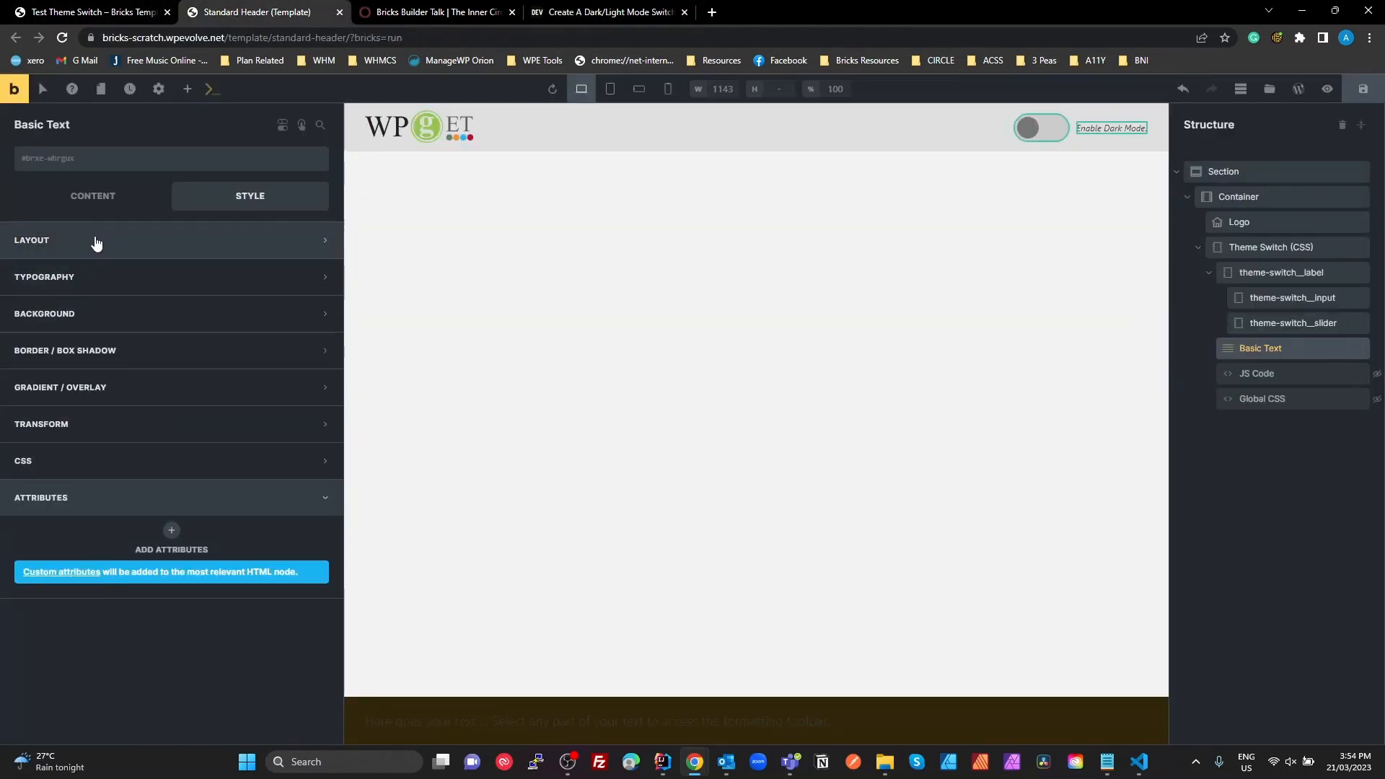
left_click(94, 202)
left_click(208, 368)
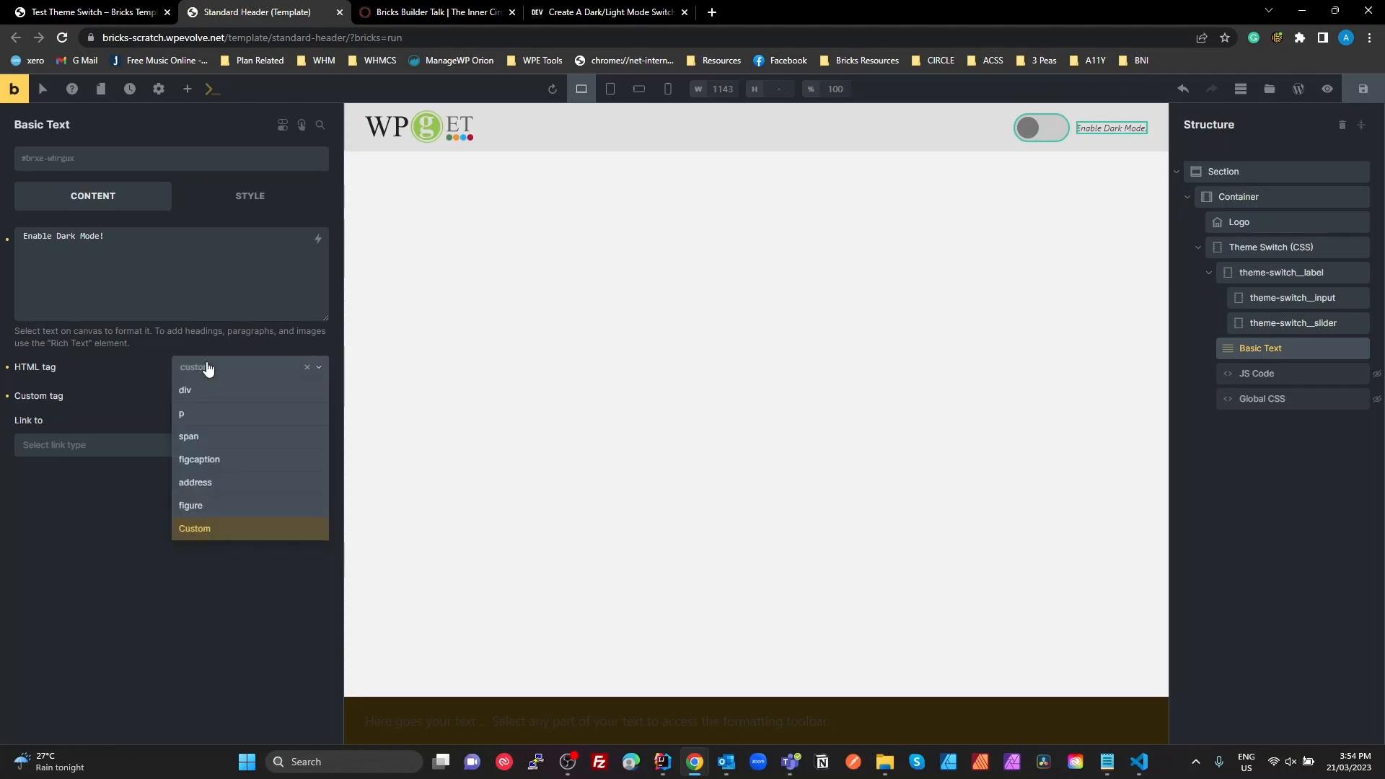
left_click(208, 369)
left_click_drag(197, 396, 149, 385)
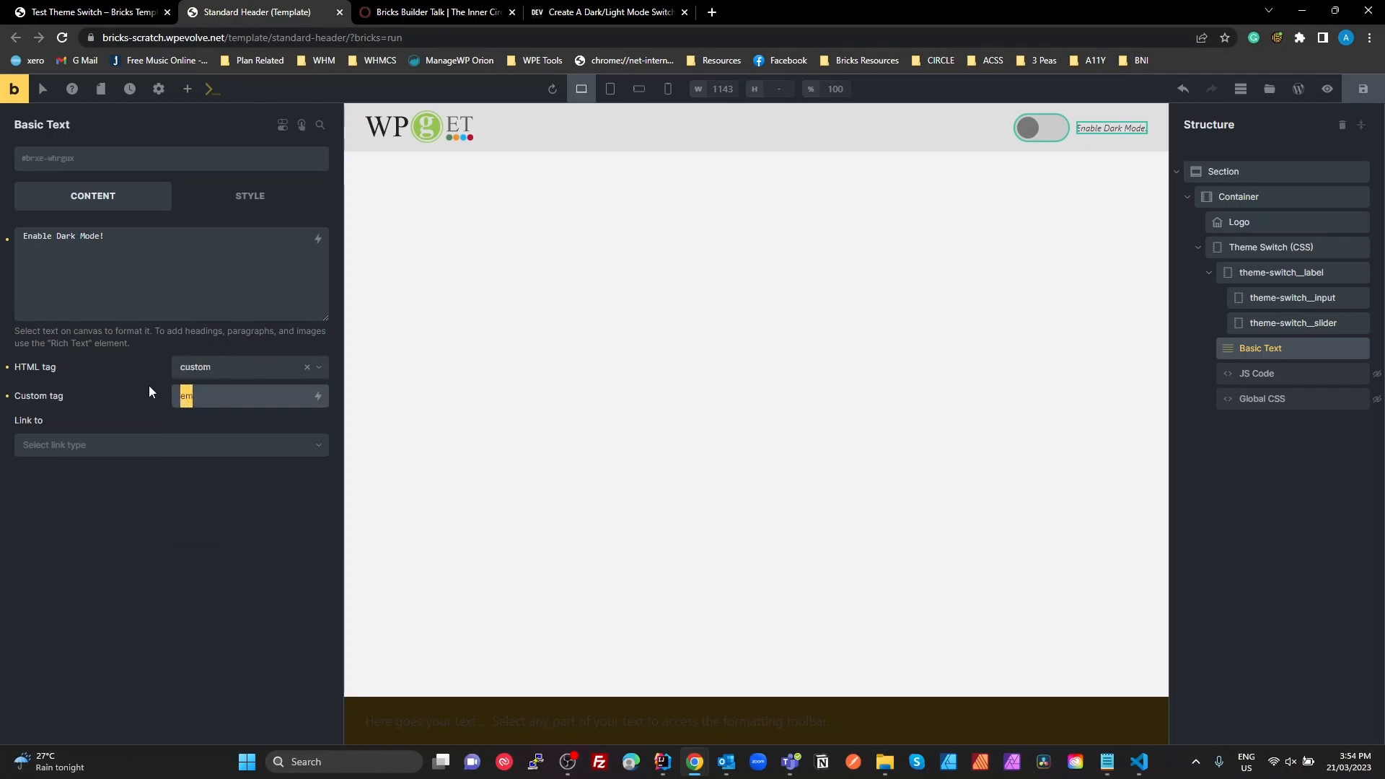
left_click_drag(116, 238, 2, 249)
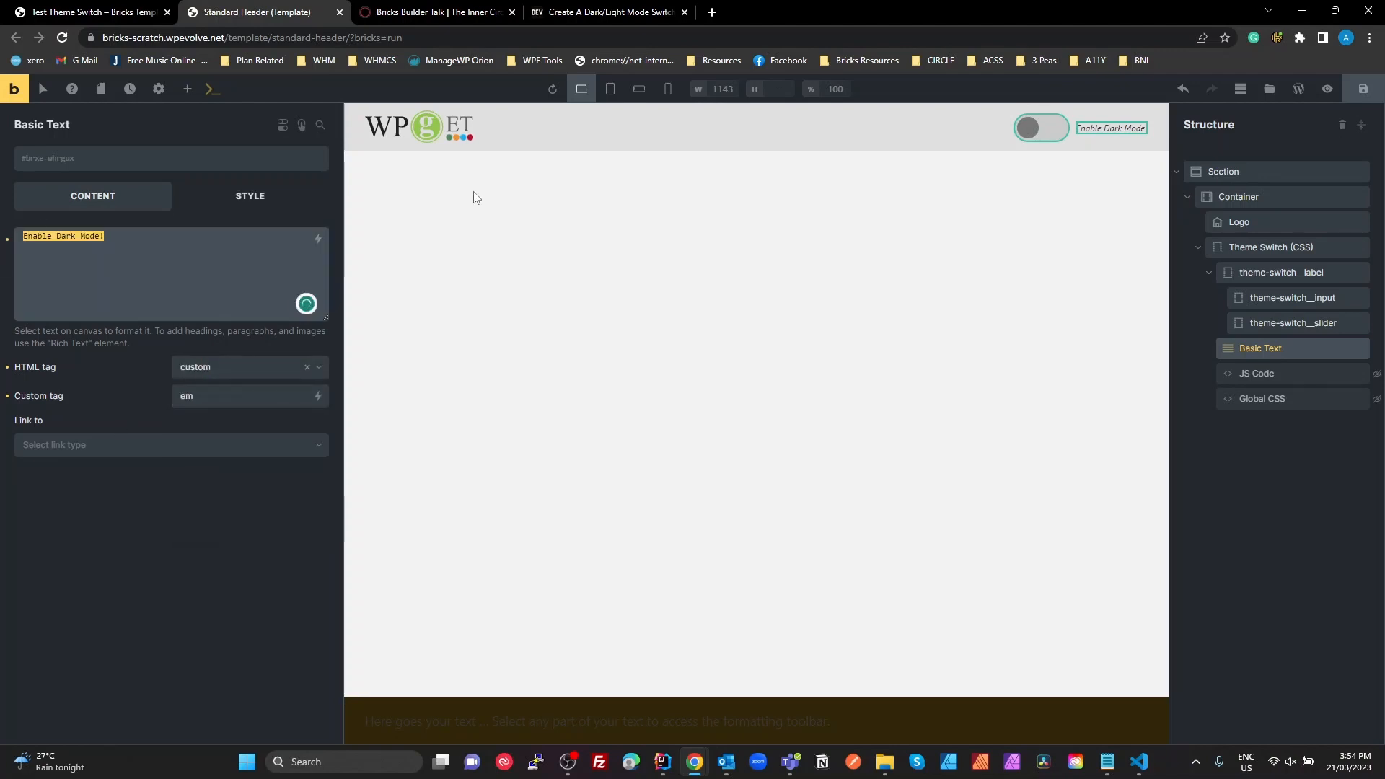
left_click(1235, 348)
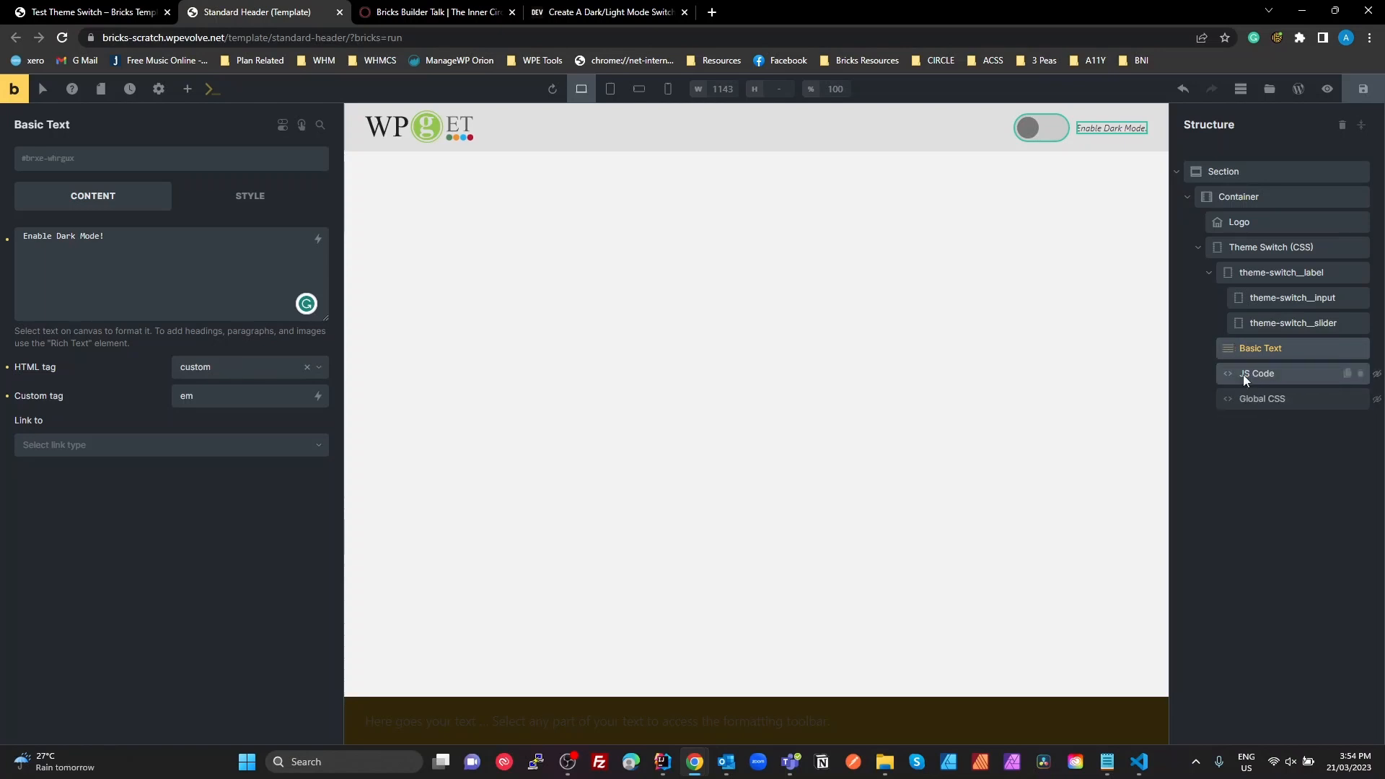
Step: Select the Theme Switch (CSS) element and look through its custom CSS on the switch-component class
left_click(1247, 251)
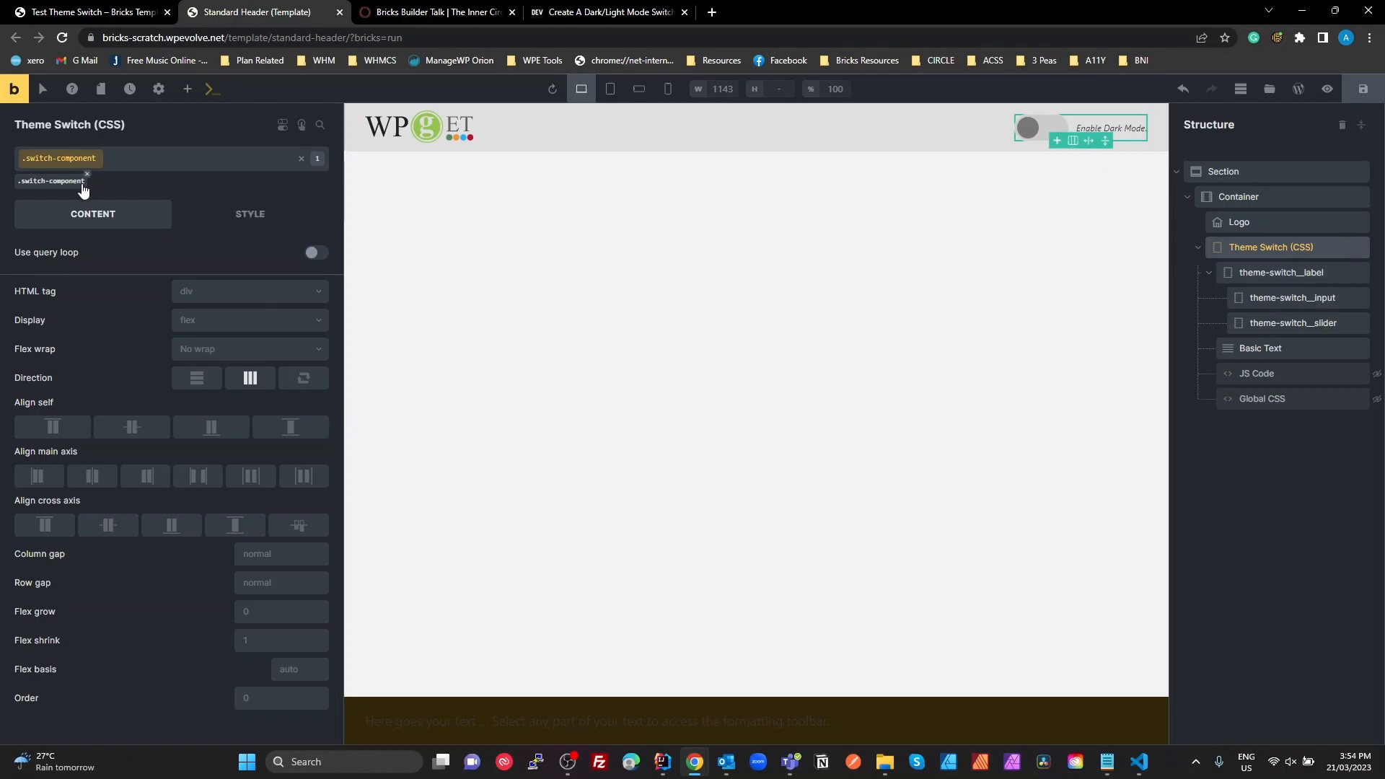
left_click(250, 214)
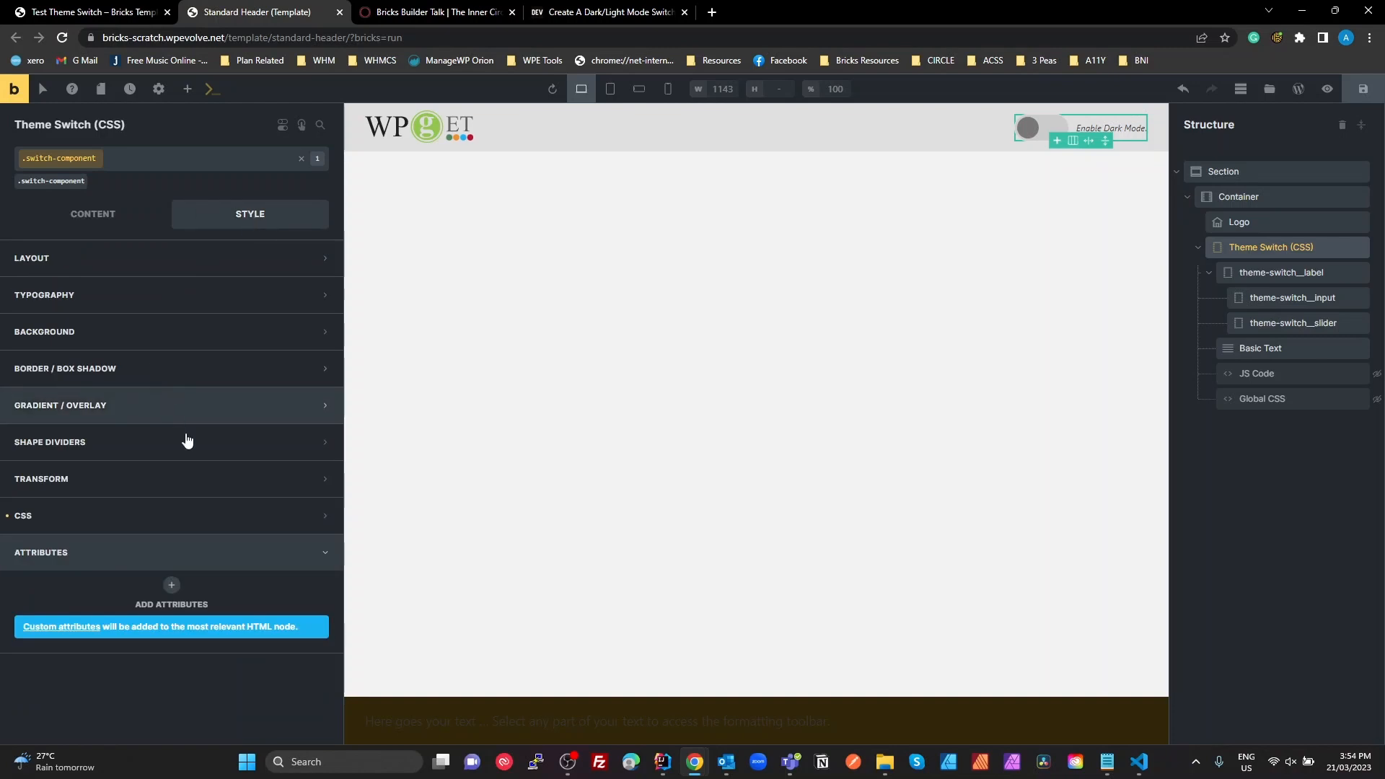
left_click(74, 515)
scroll(188, 433, "down", 5)
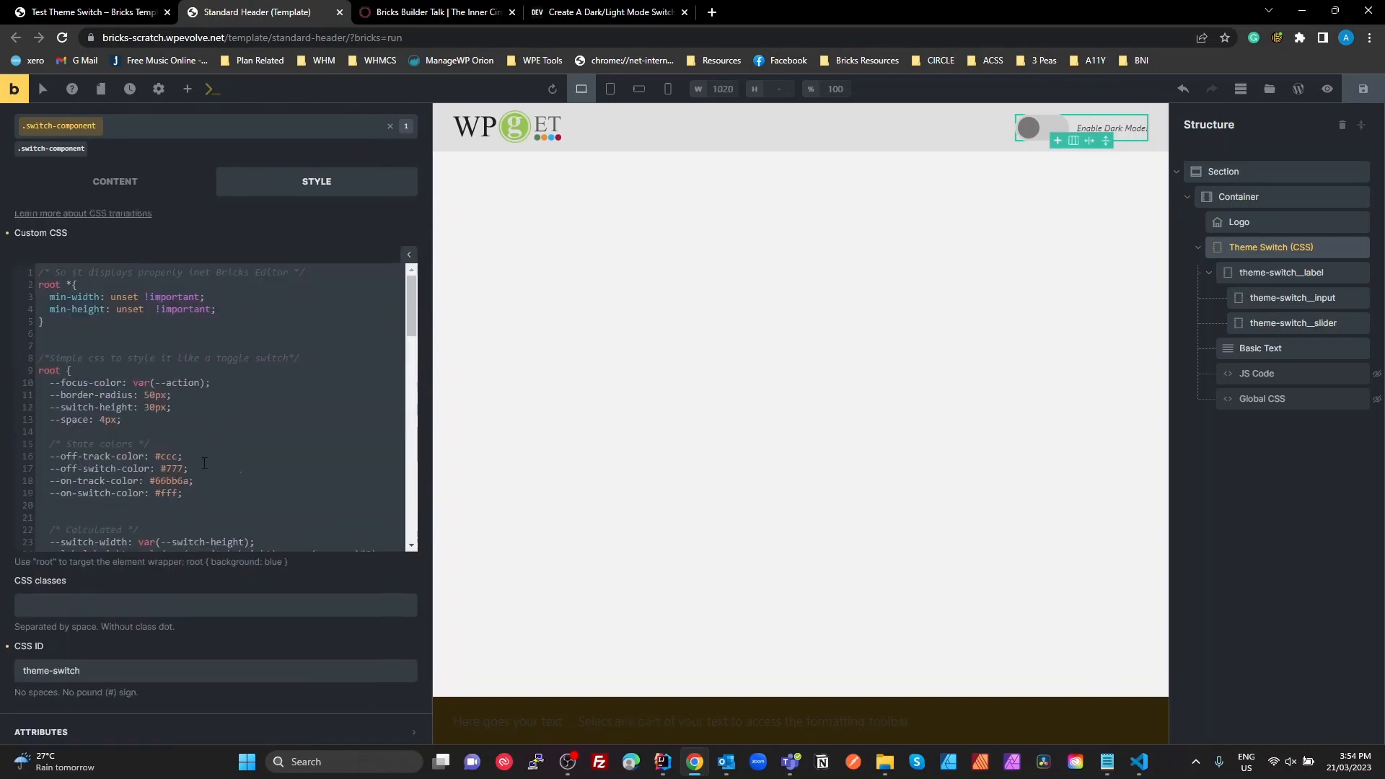
scroll(189, 507, "down", 10)
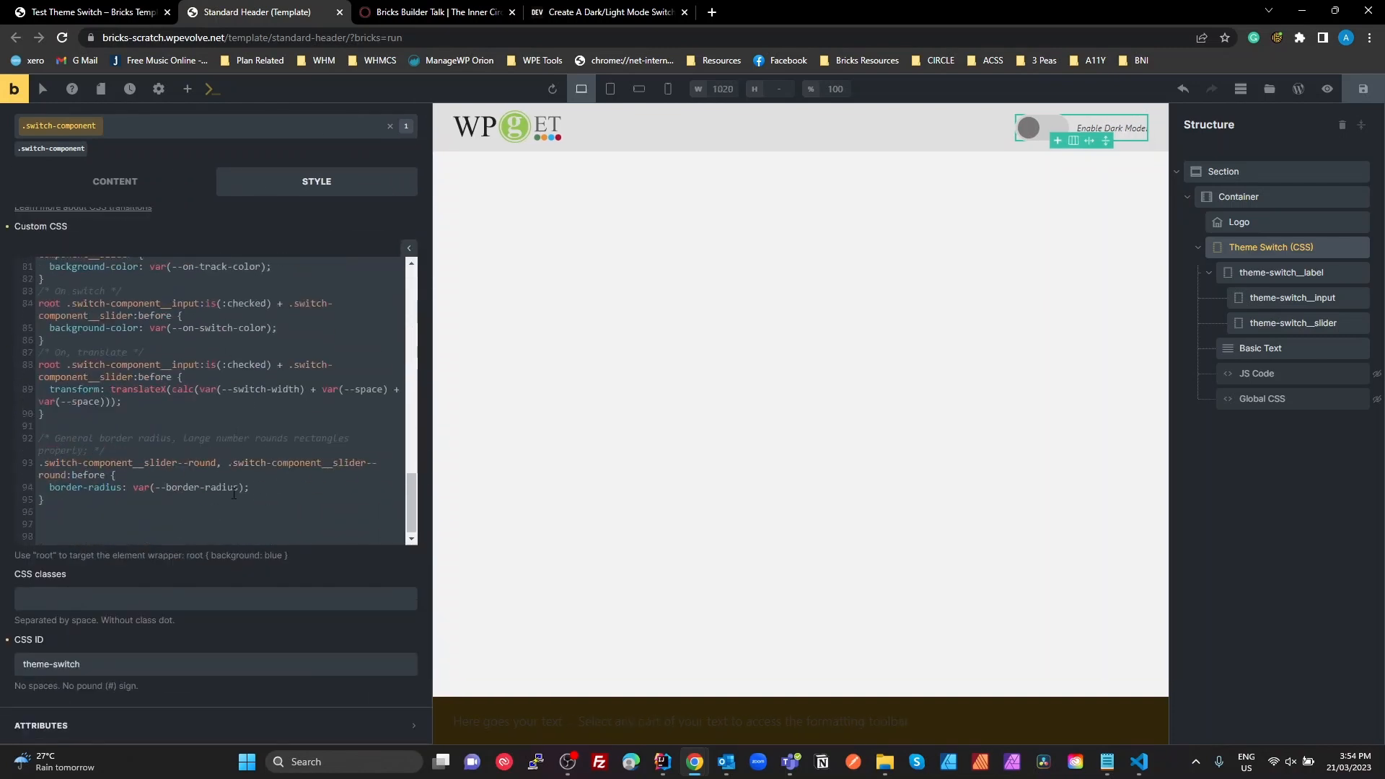
Step: Select all of the element's custom CSS, then switch to Visual Studio Code and view styles.css from its beginning
key("ctrl+a")
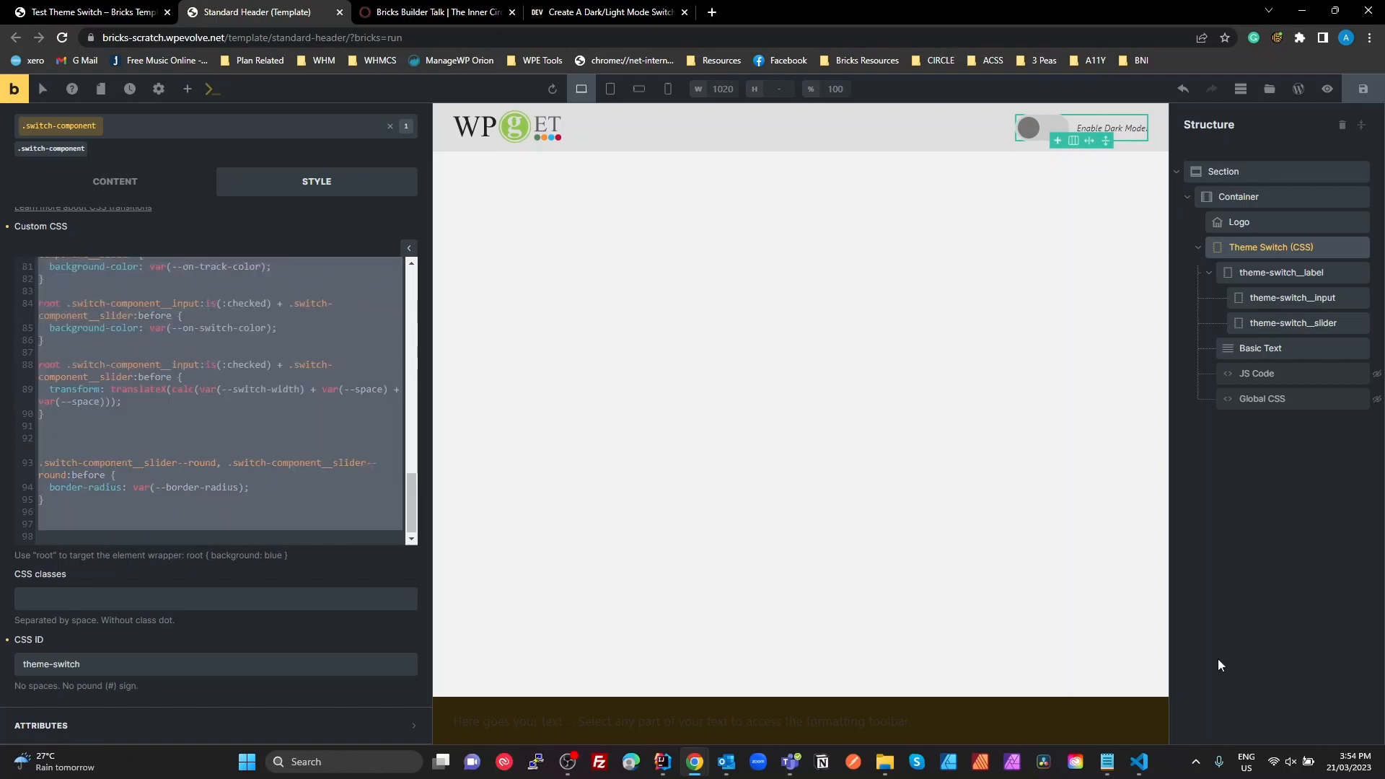
left_click(1139, 762)
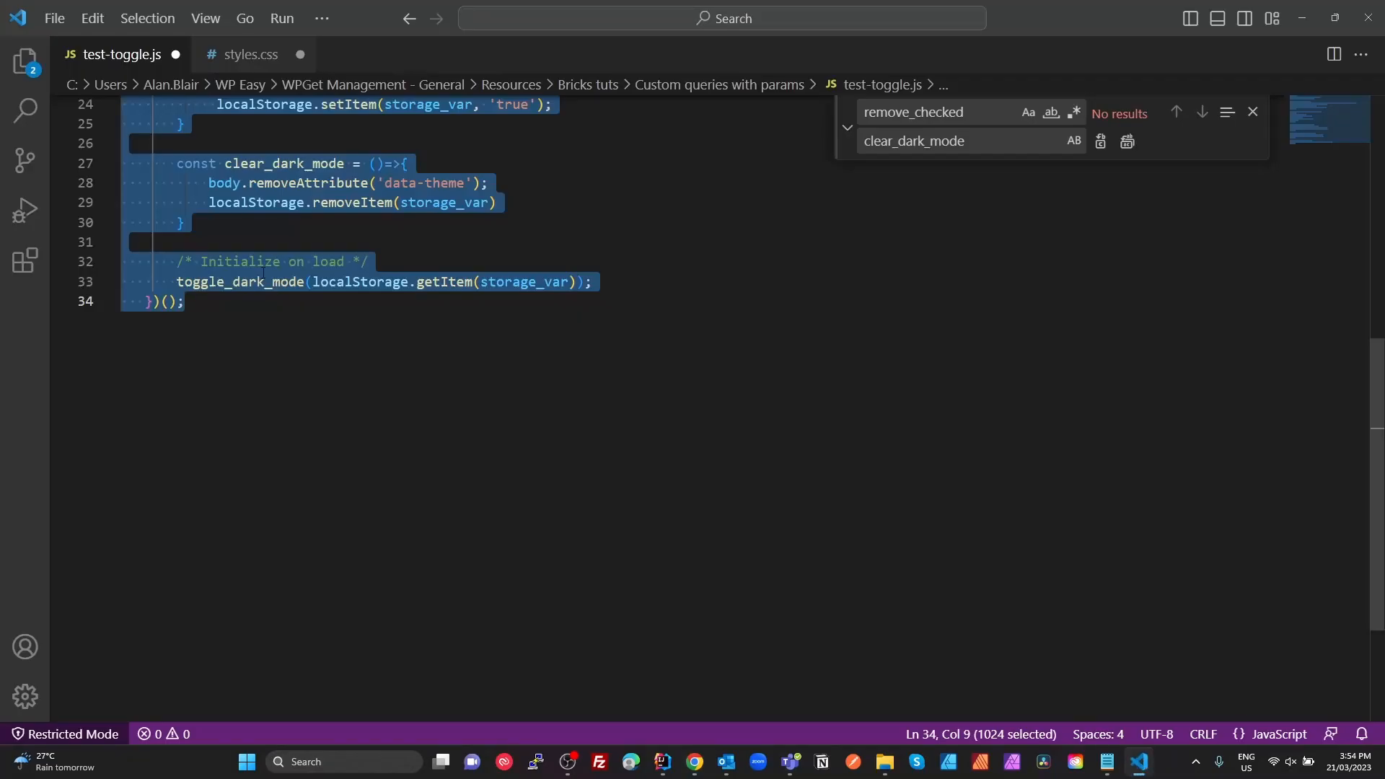
left_click(240, 55)
left_click(613, 402)
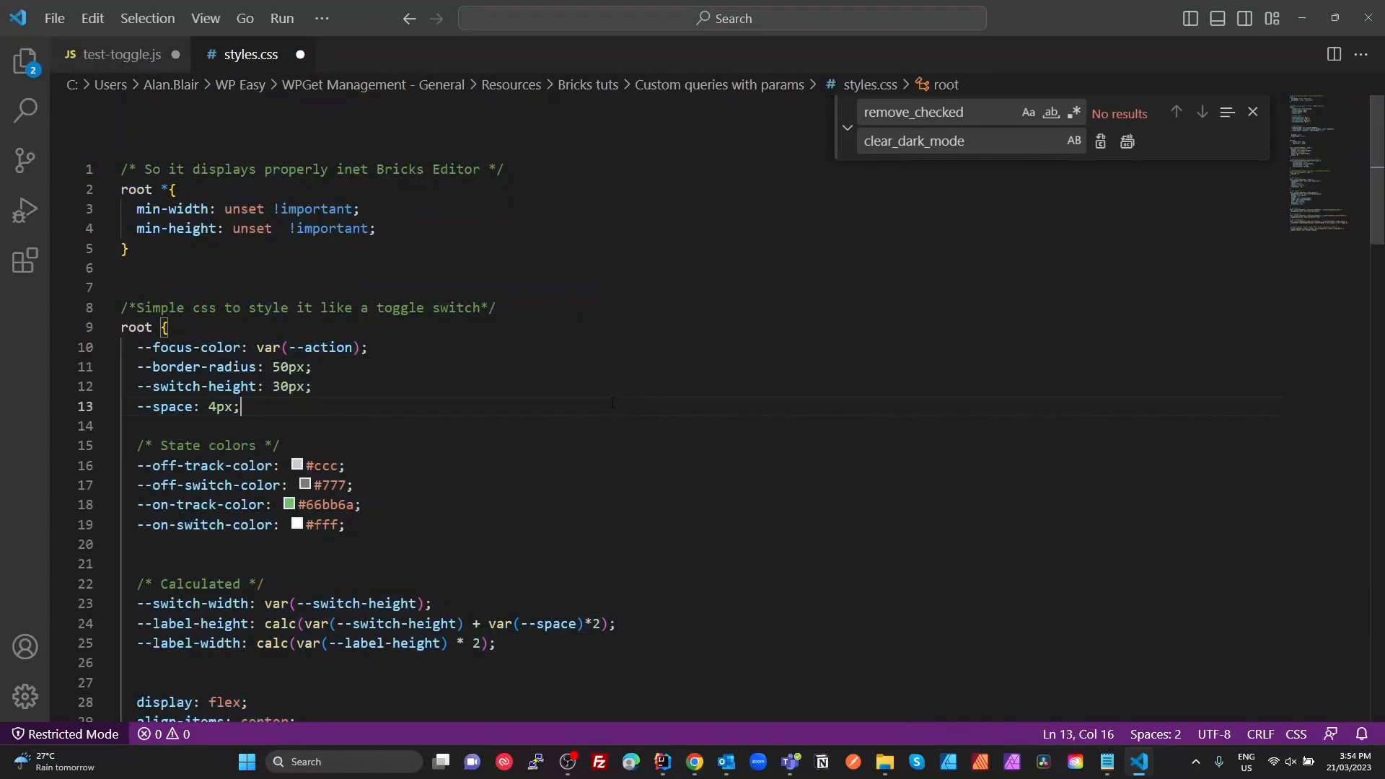
key("ctrl+a")
key("Right")
scroll(257, 353, "up", 20)
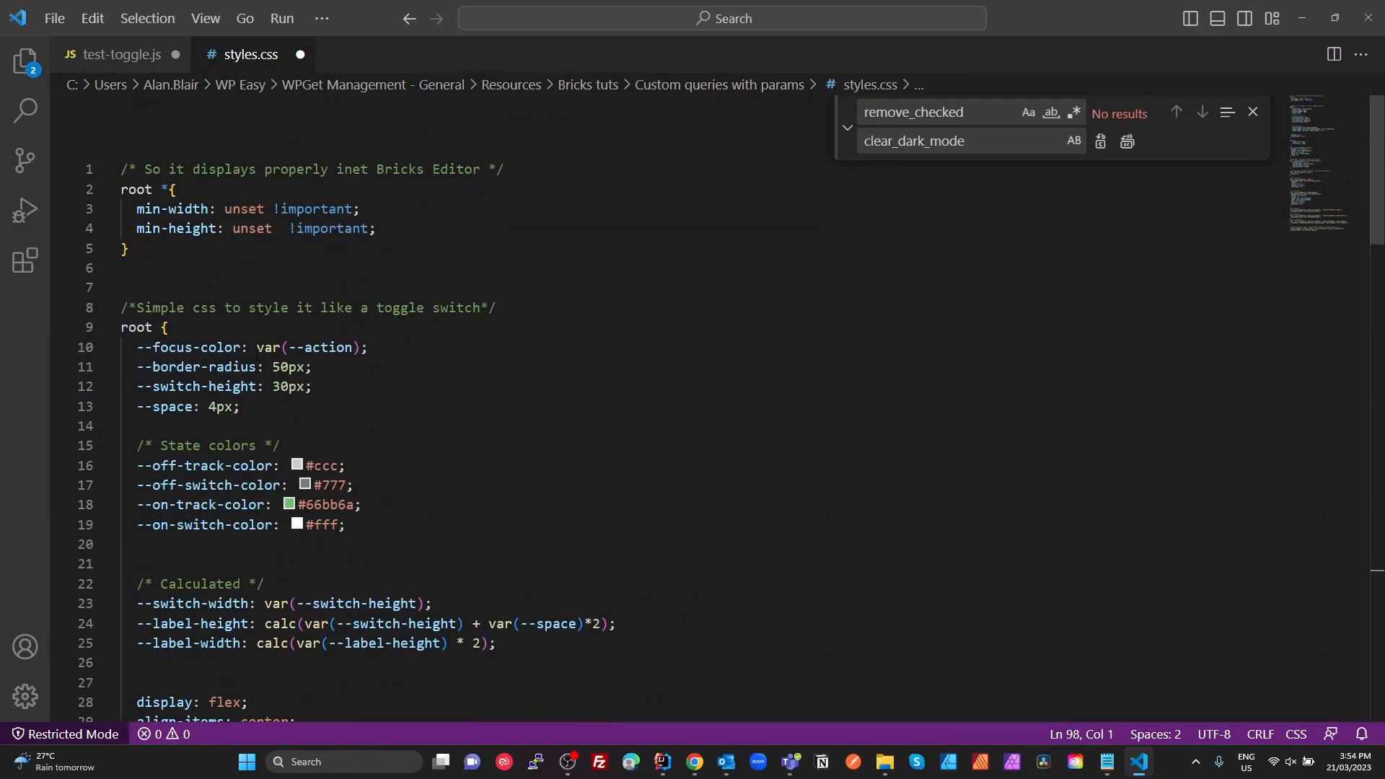
Step: Switch back to the Bricks template and skim the Theme Switch custom CSS, returning to its first lines
key("alt+Tab")
left_click(161, 423)
scroll(162, 423, "up", 15)
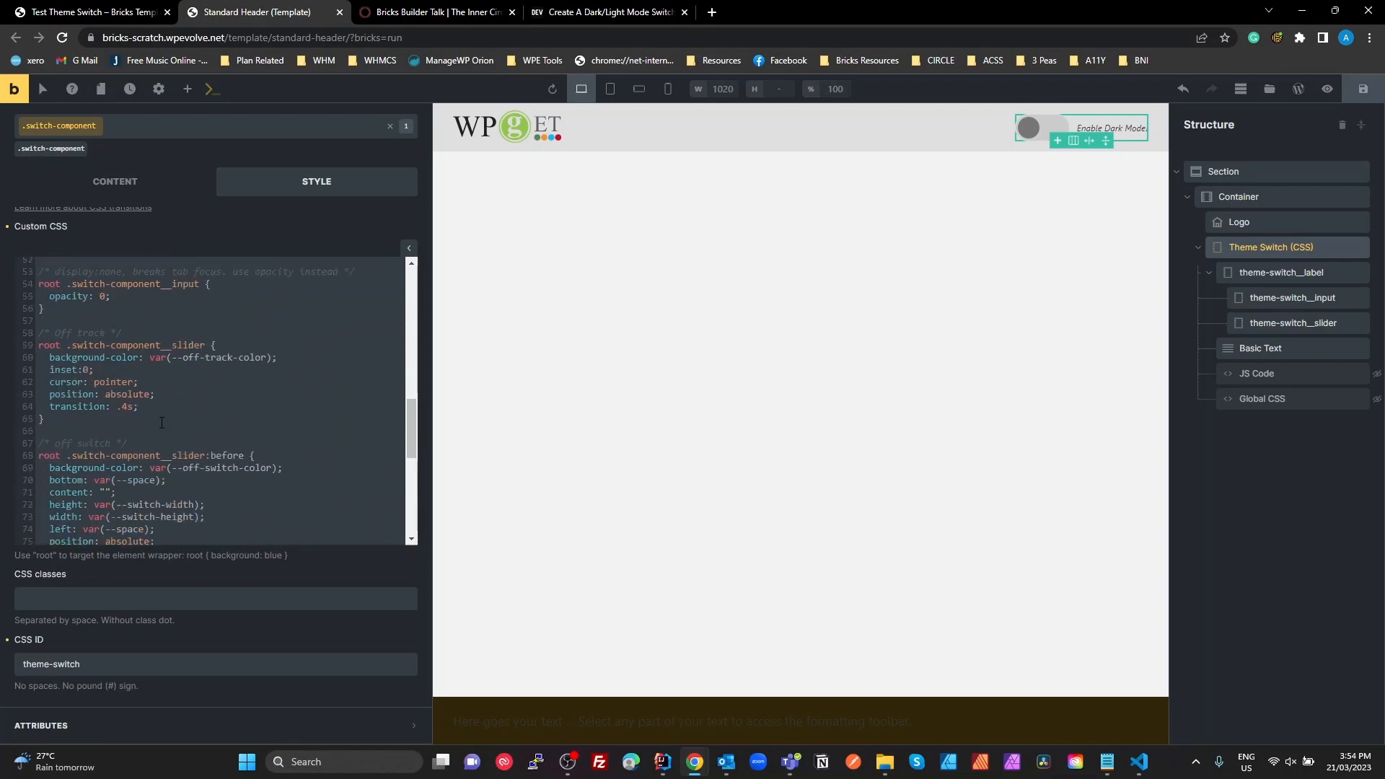
scroll(161, 423, "down", 10)
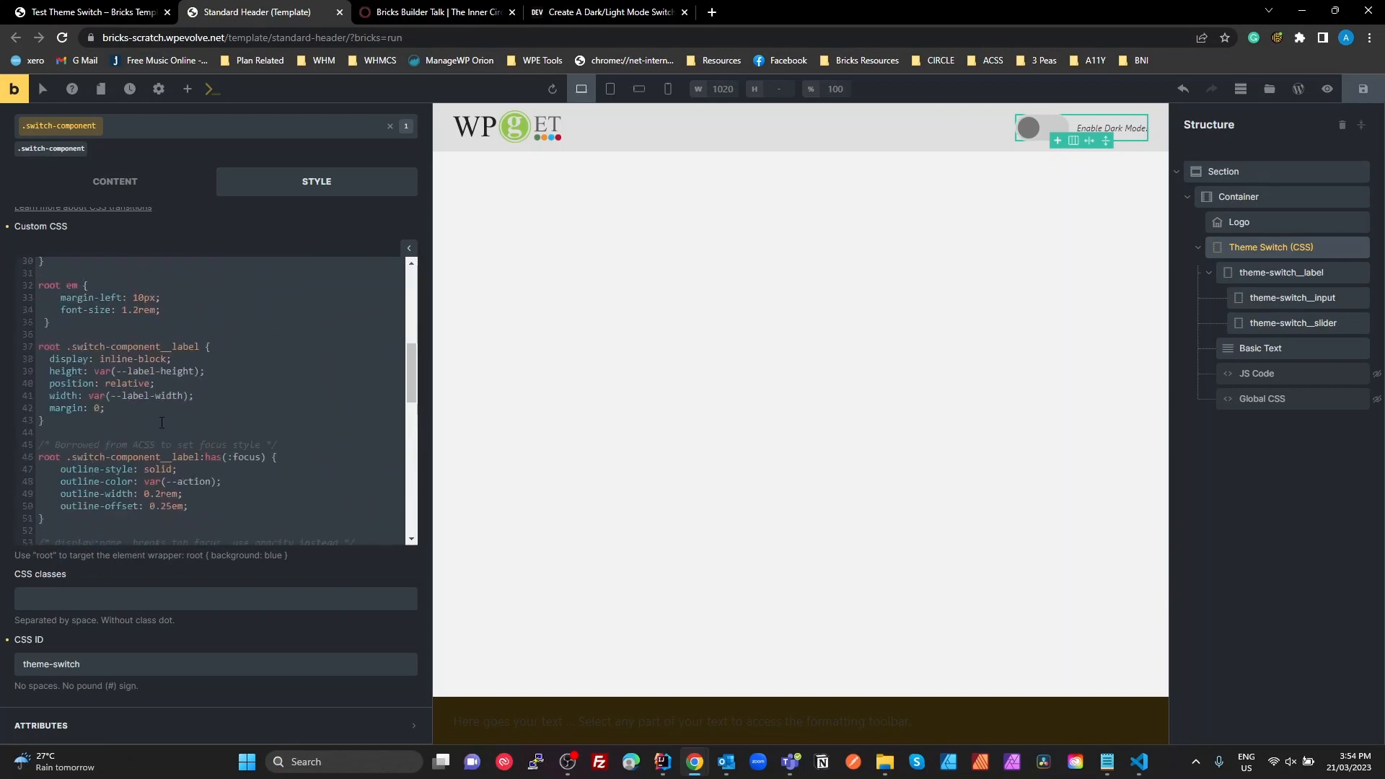
scroll(162, 423, "up", 10)
scroll(163, 424, "up", 1)
Step: In Visual Studio Code, highlight the "root *" rule that unsets min-width and min-height in styles.css, including its selector
key("alt+Tab")
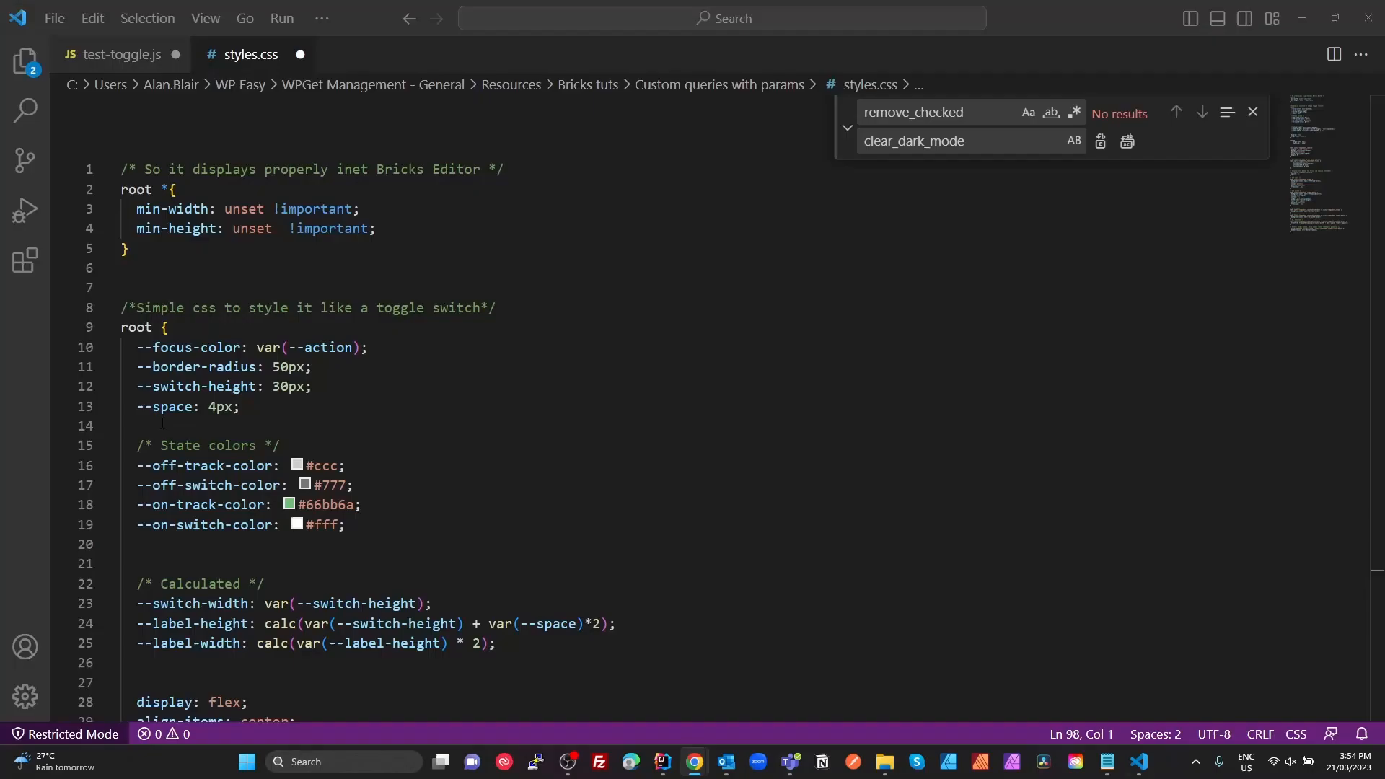
left_click(410, 287)
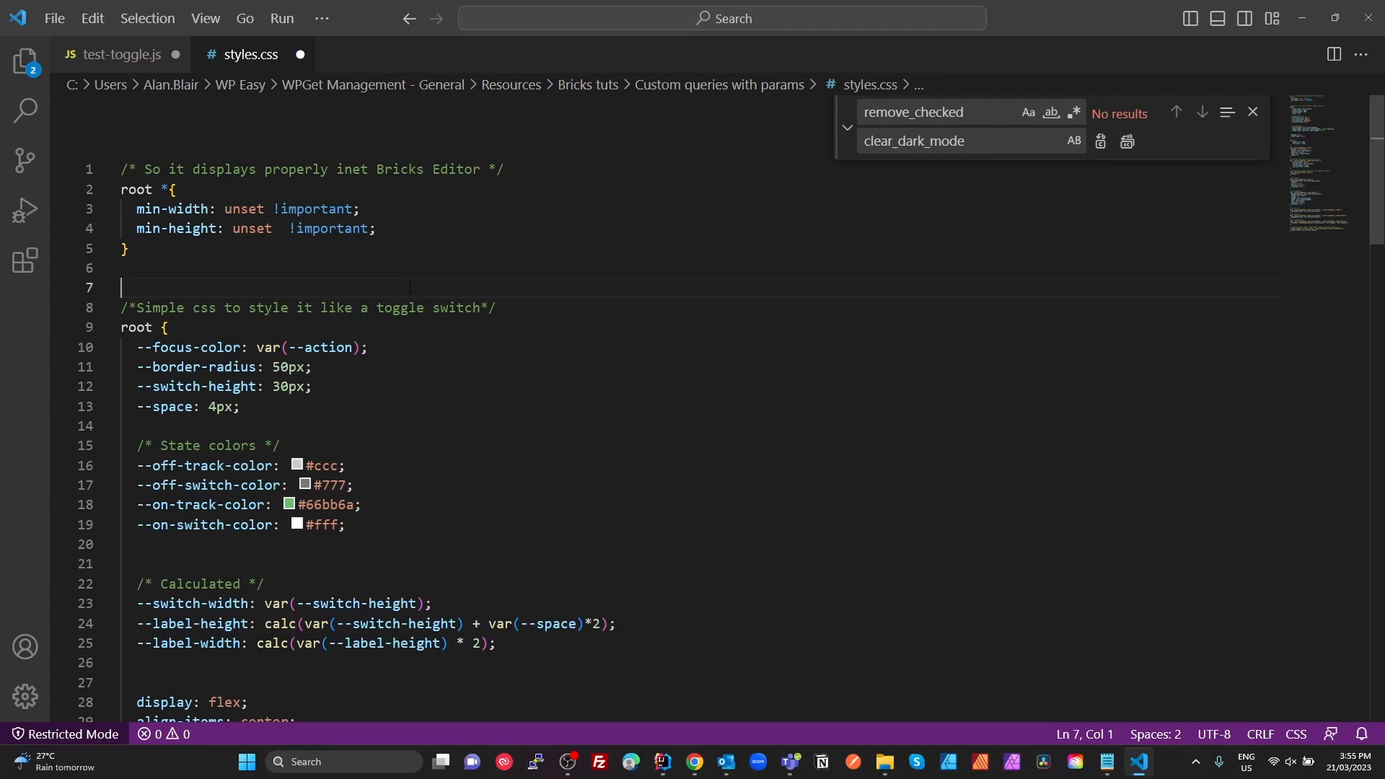
left_click_drag(158, 269, 120, 171)
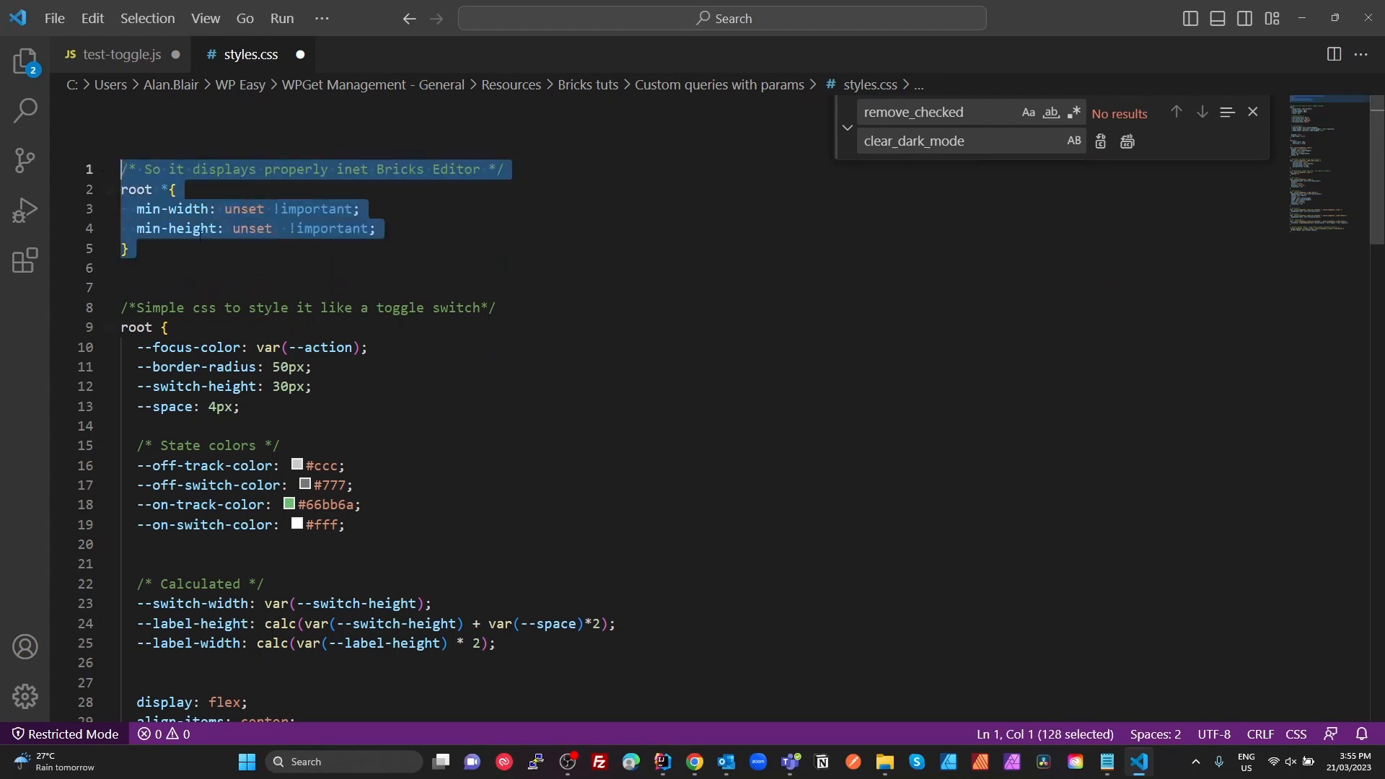
left_click(168, 248)
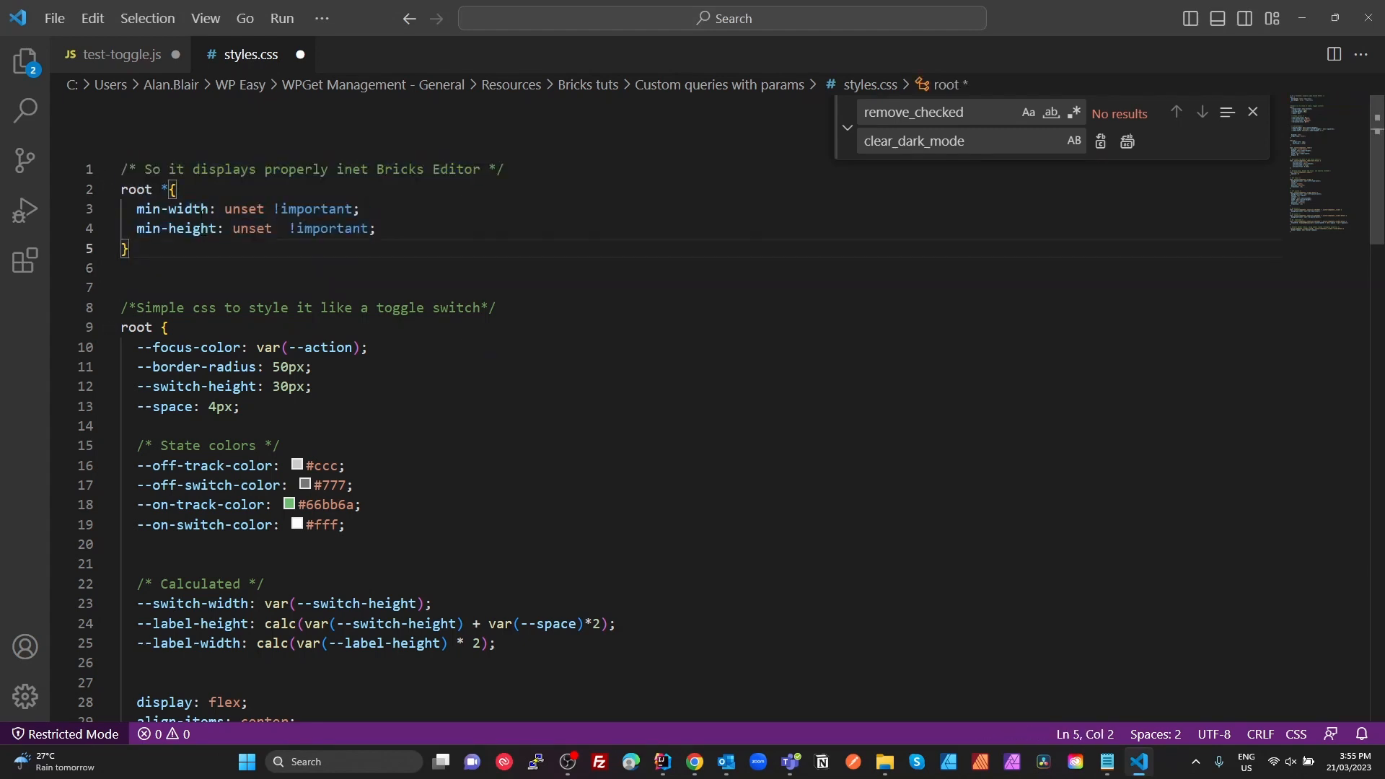
left_click_drag(169, 189, 121, 189)
Step: Comment out the "root *" rule in the template's custom CSS and check the switch on the canvas
key("alt+Tab")
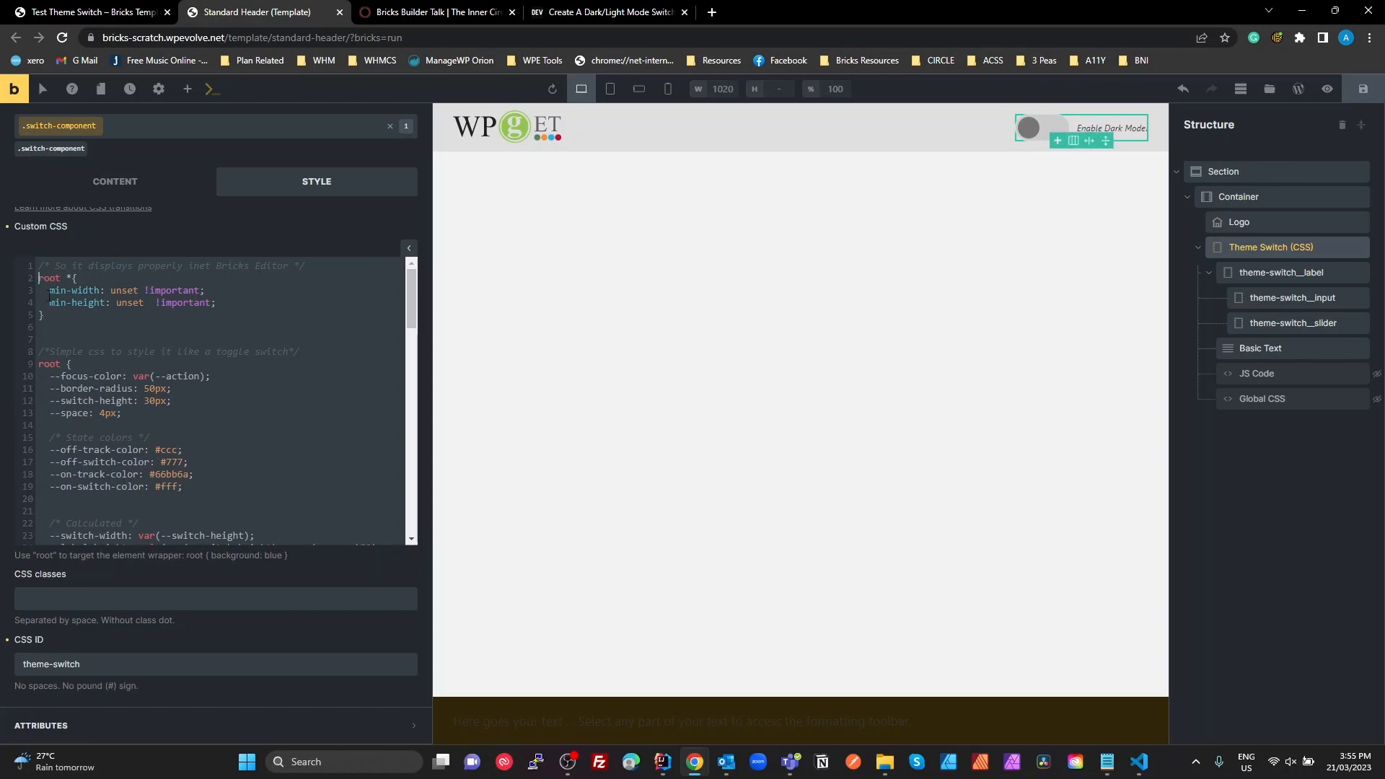
left_click(319, 259)
left_click(316, 265)
key("Return")
type("/*")
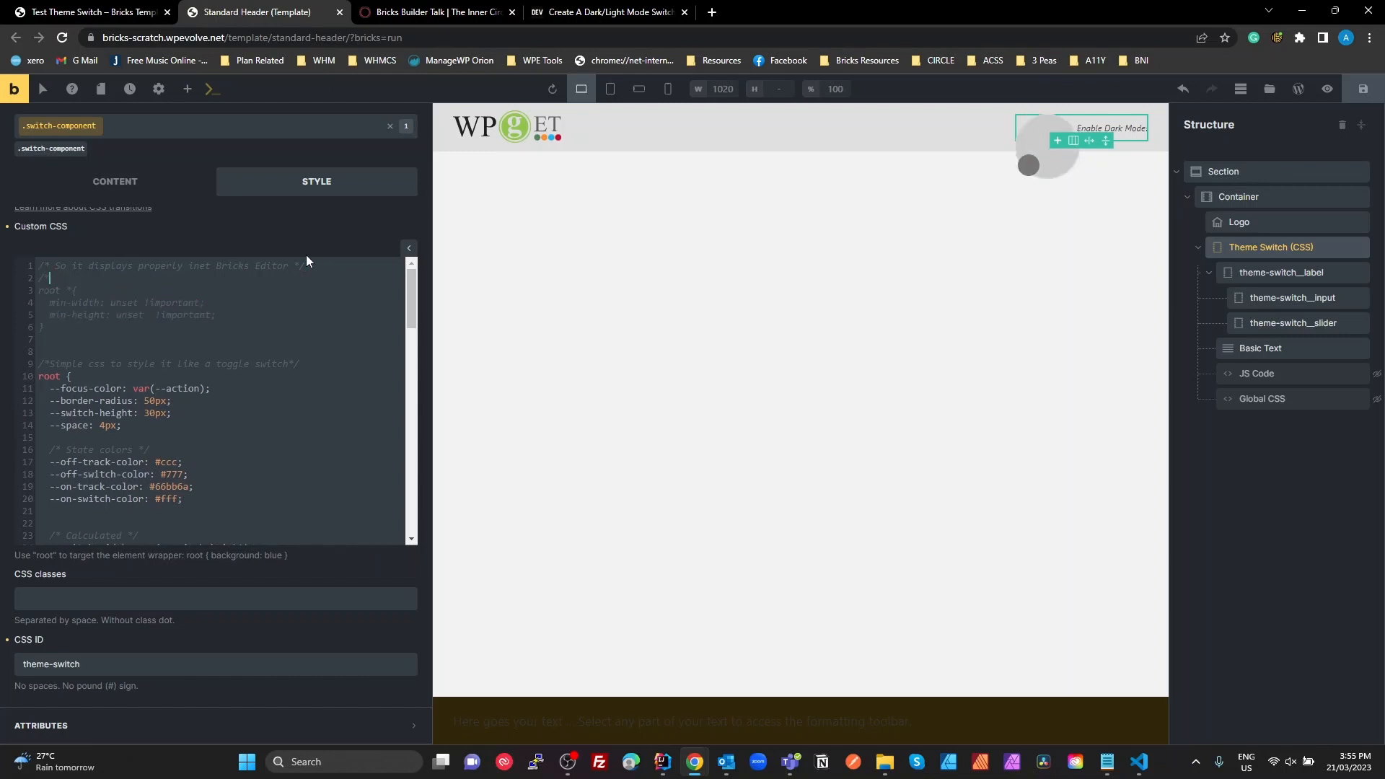
left_click(125, 333)
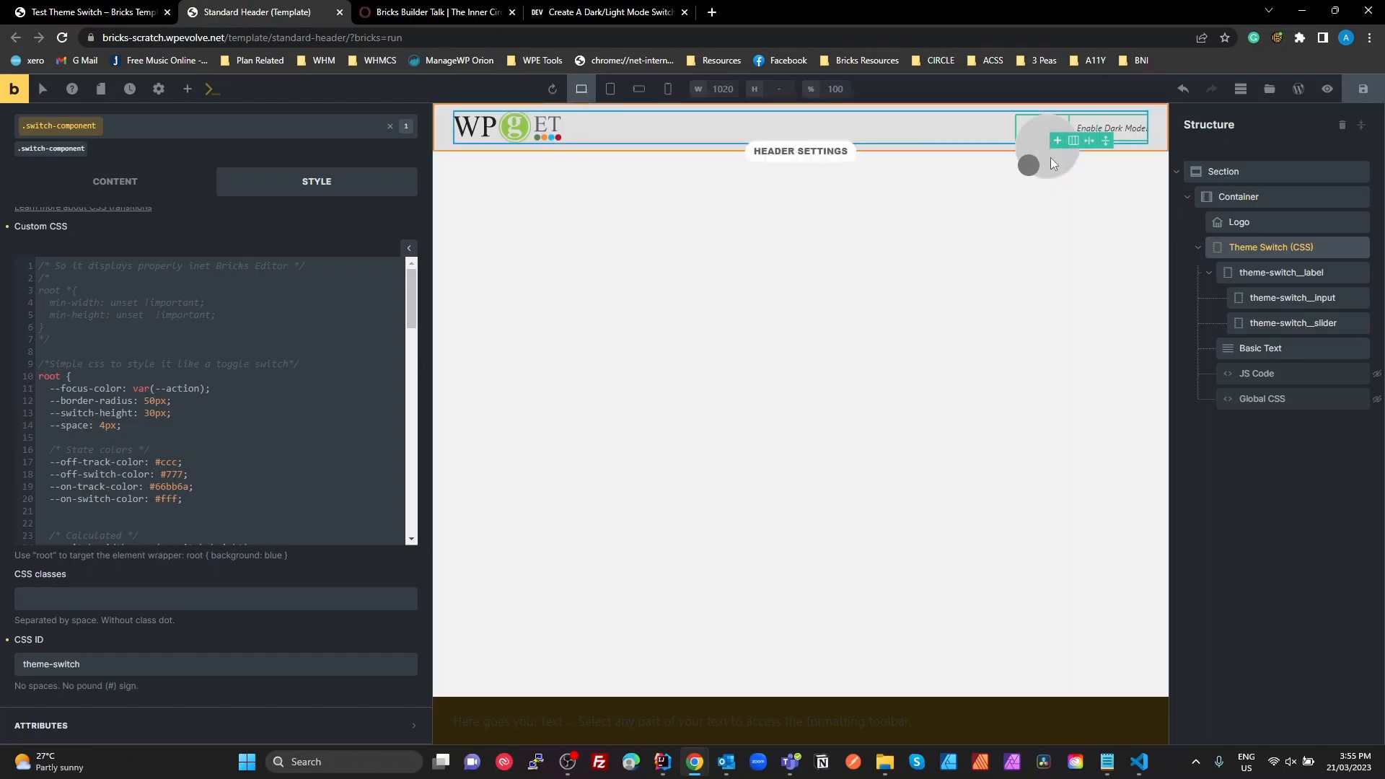
mouse_move(1064, 137)
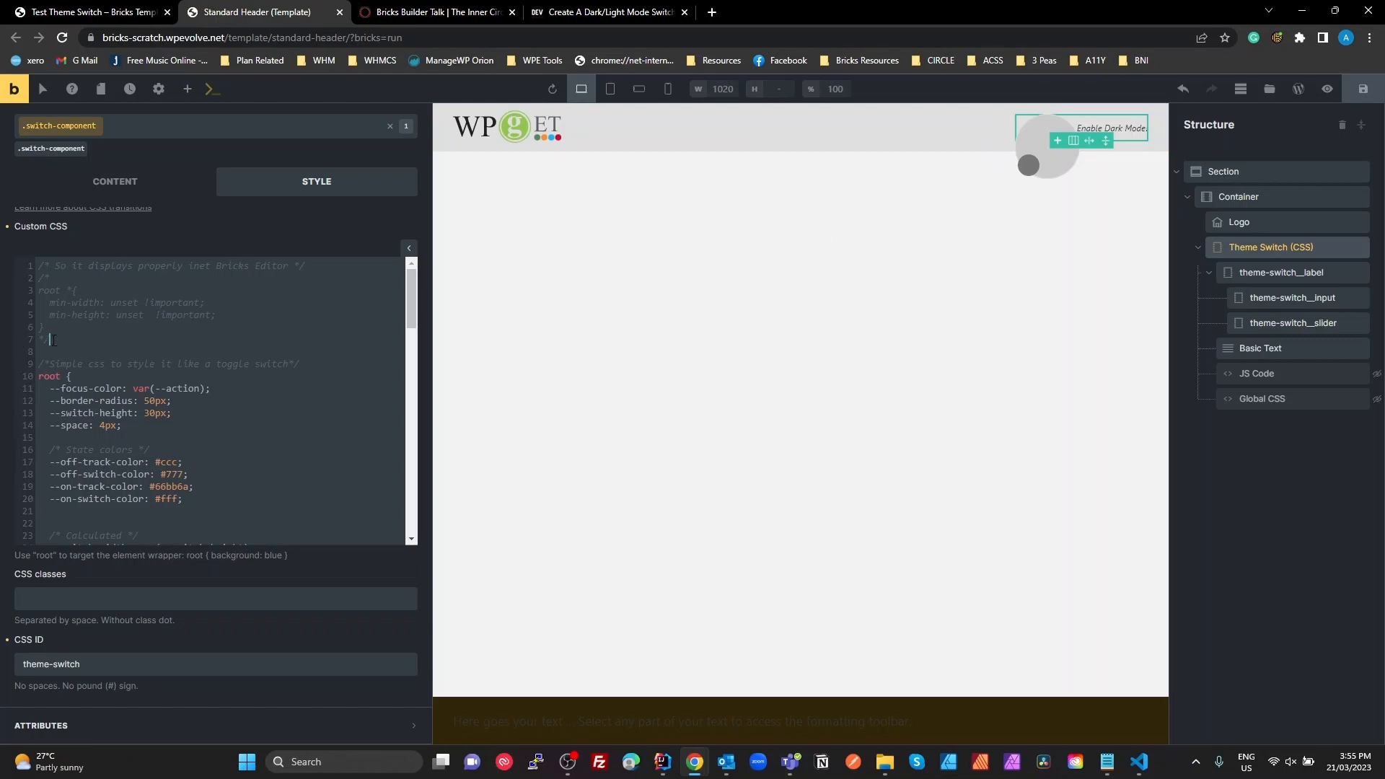
Step: Remove the comment markers around the "root *" rule in the template's custom CSS
left_click(51, 279)
key("BackSpace")
key("BackSpace")
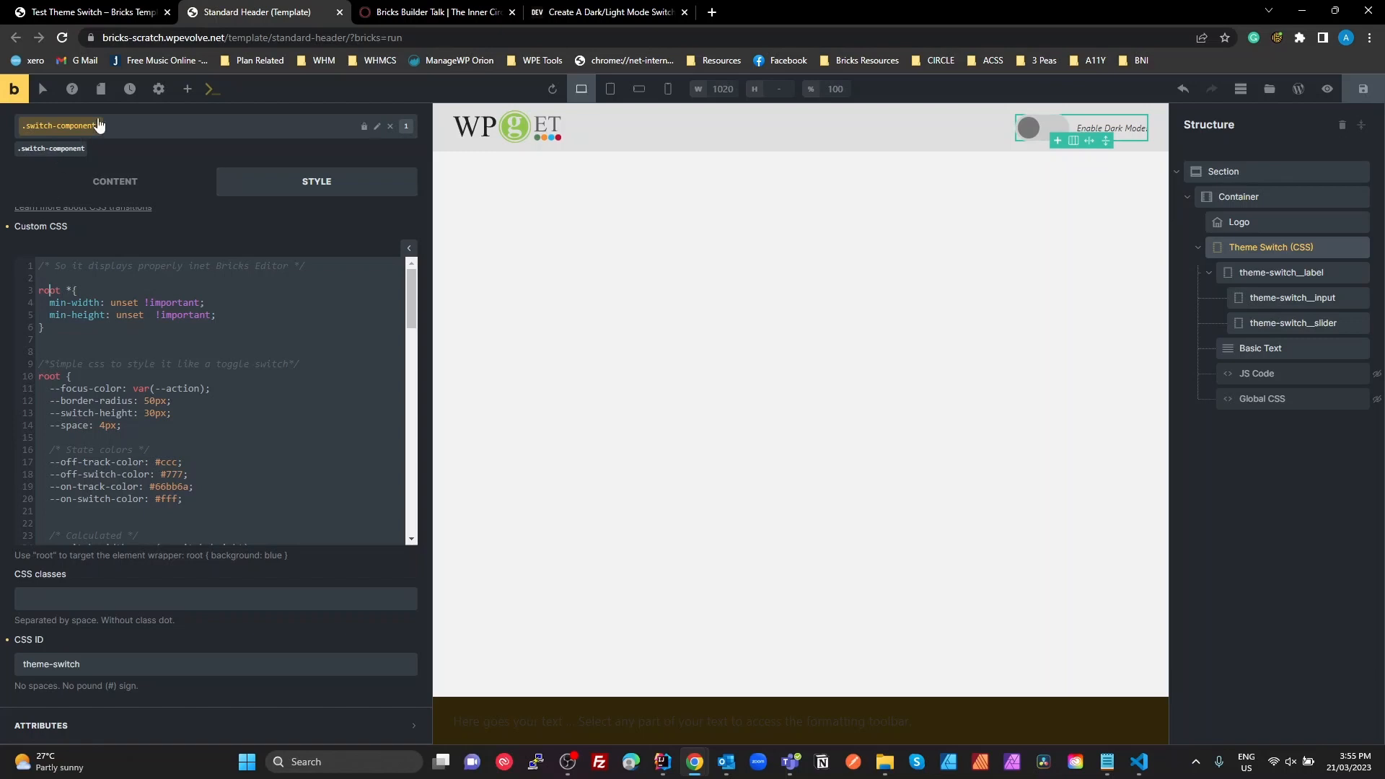
Step: Highlight the --focus-color, --border-radius, --switch-height and --space variables in styles.css and in the template's custom CSS
key("alt+Tab")
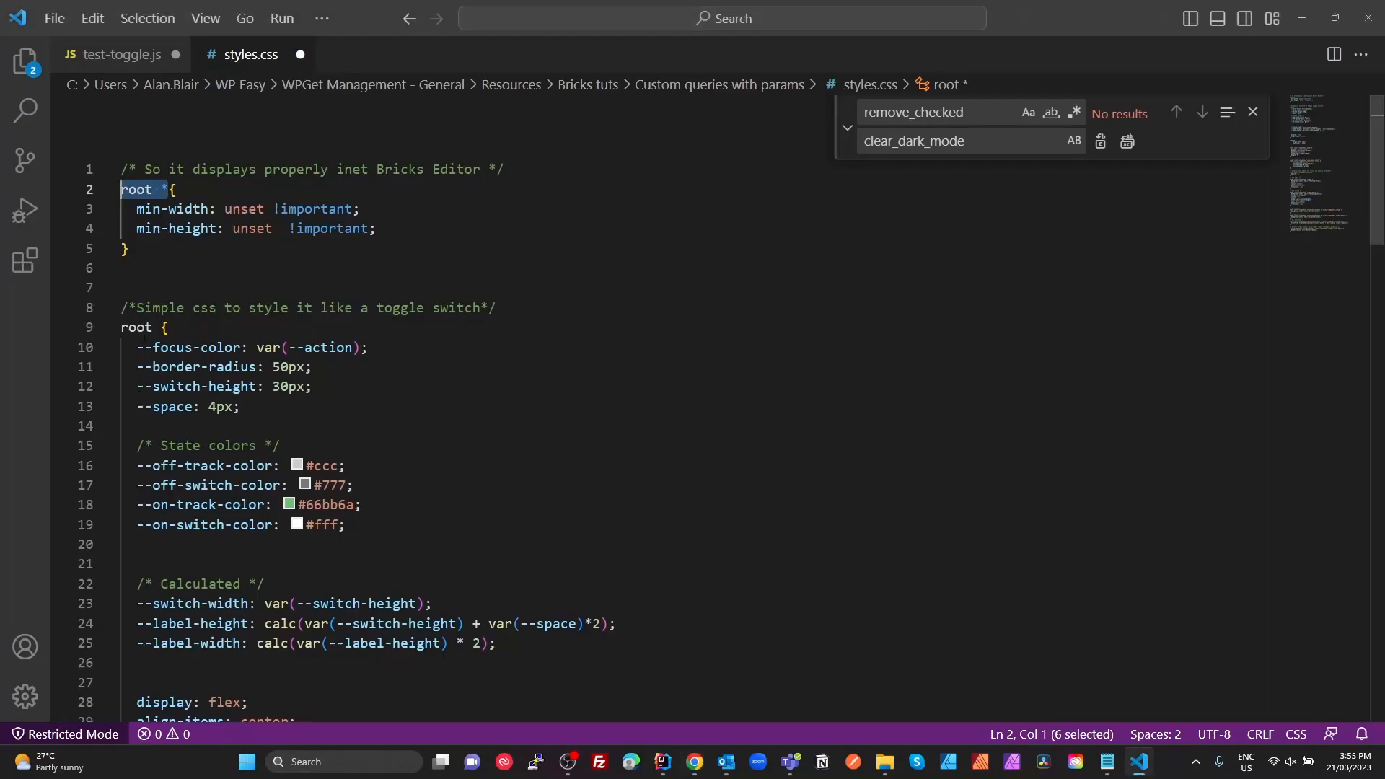
left_click(316, 309)
scroll(318, 309, "down", 3)
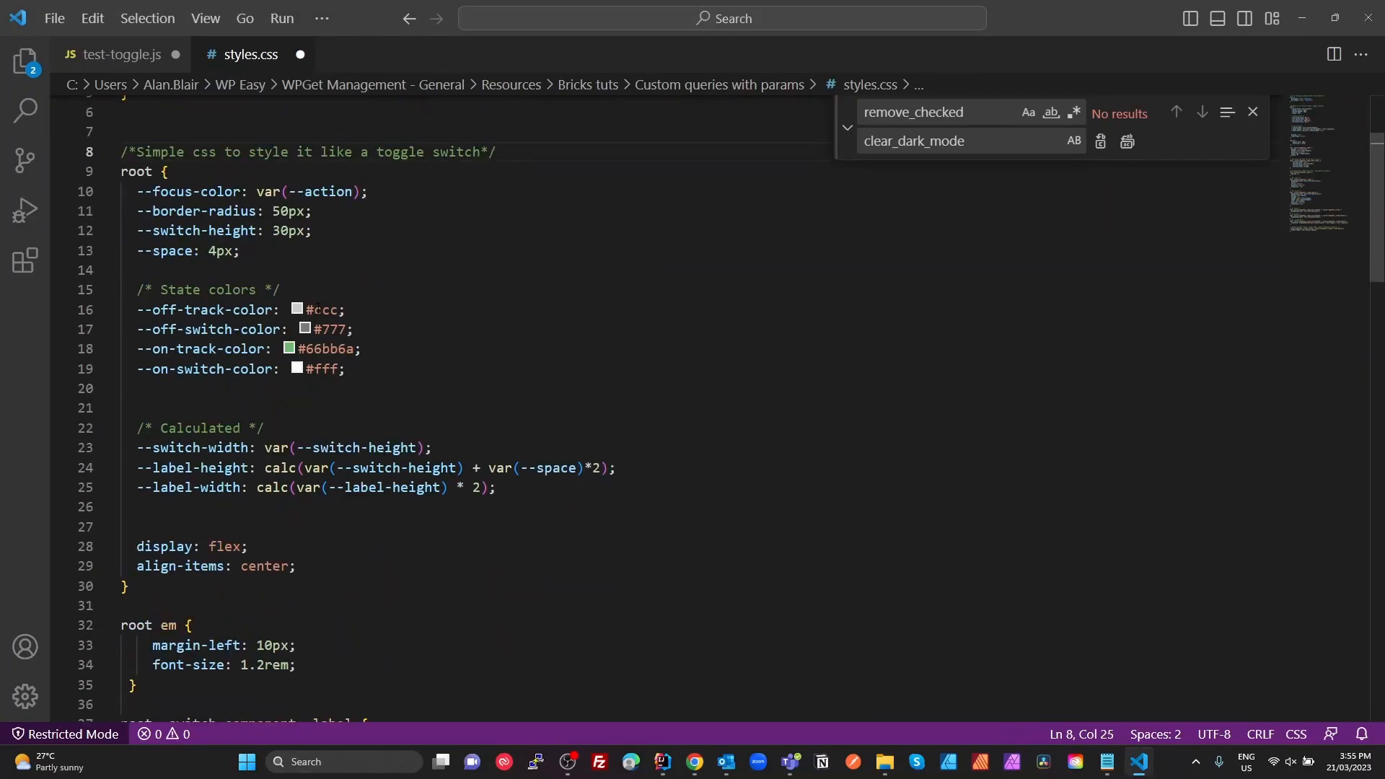
scroll(318, 309, "up", 1)
left_click_drag(143, 246, 302, 321)
left_click(447, 291)
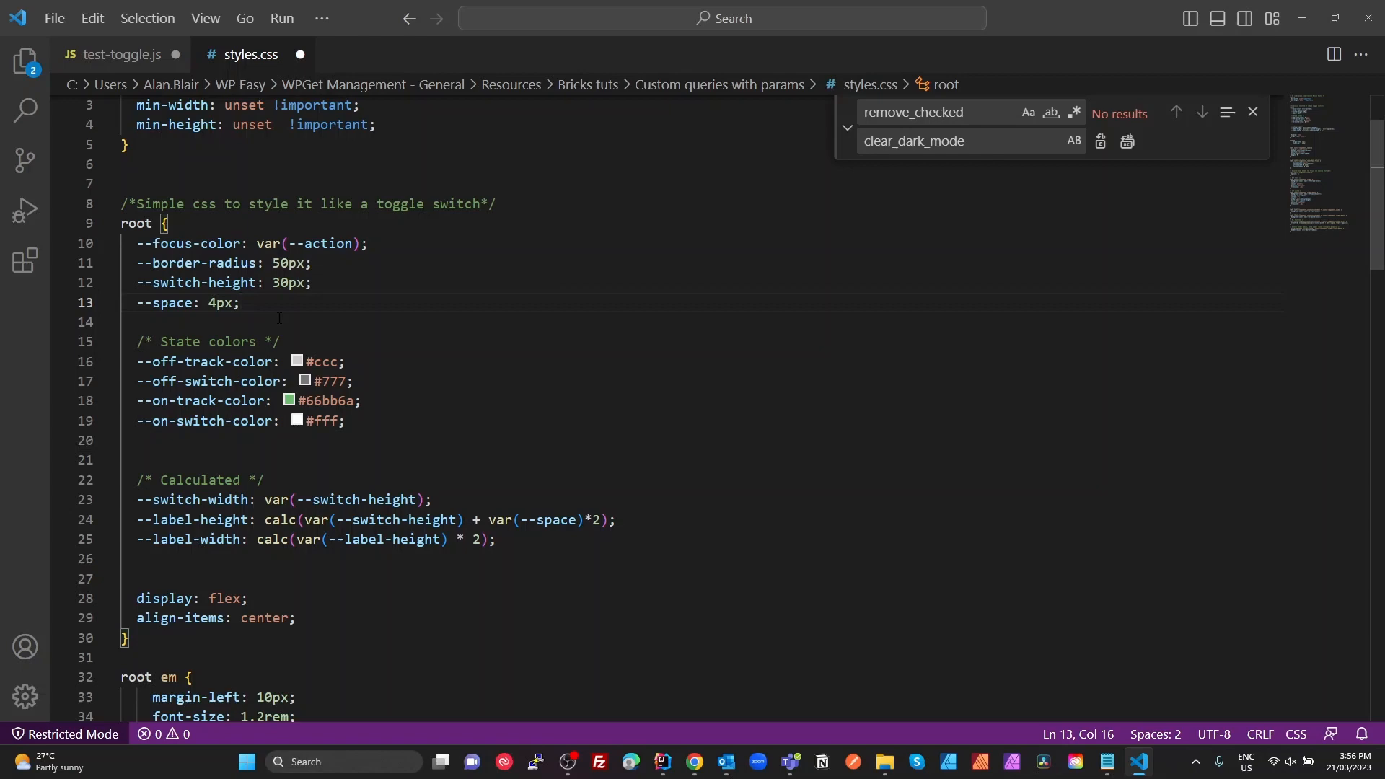
key("alt+Tab")
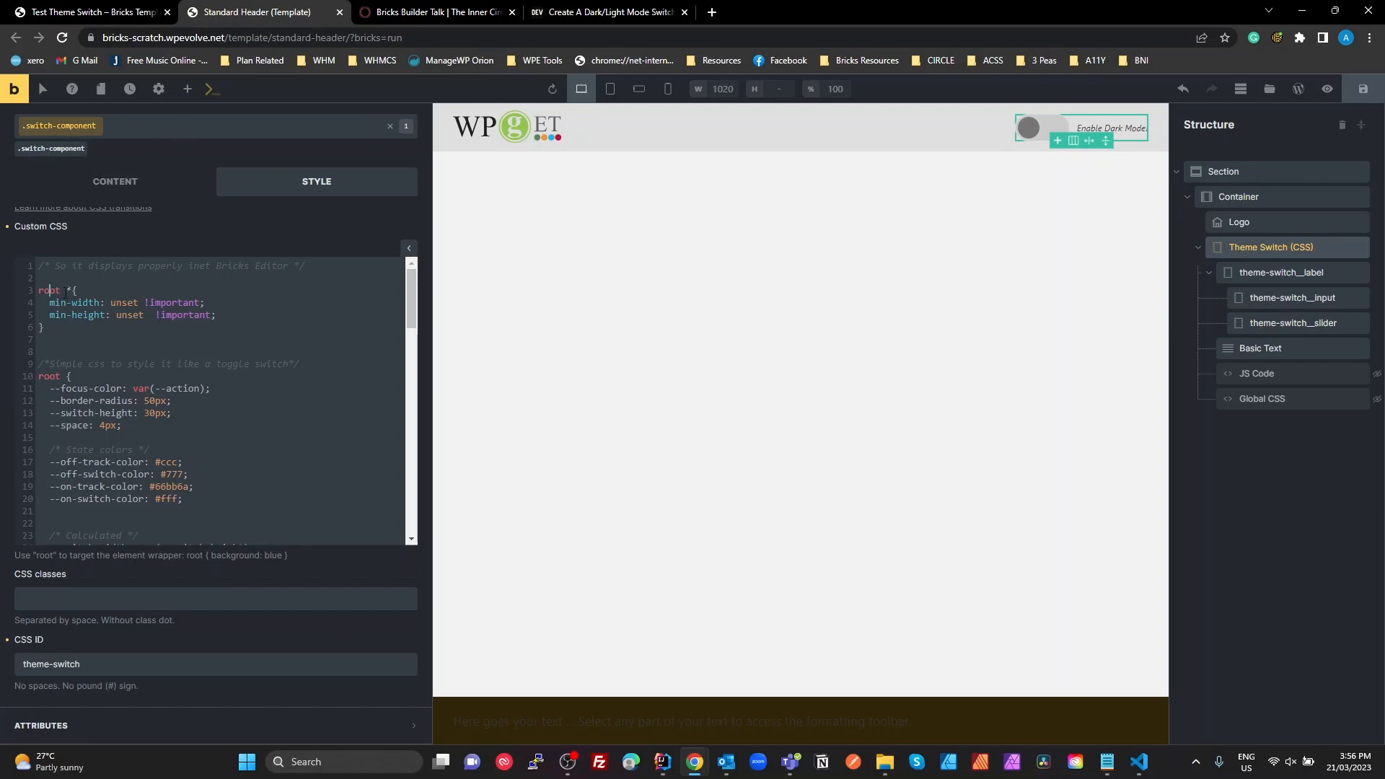
left_click_drag(42, 389, 42, 438)
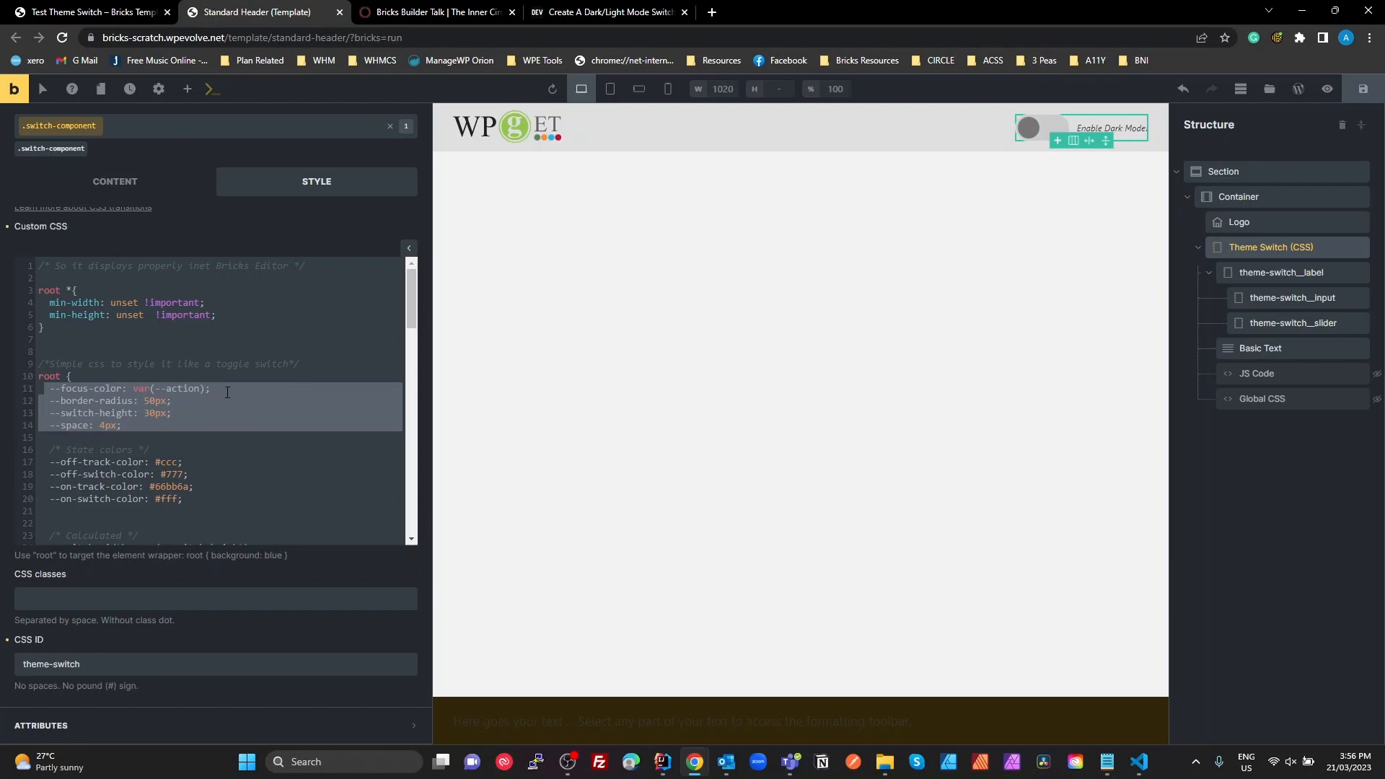
Step: Switch to Visual Studio Code and highlight the --focus-color: var(--action) declaration in styles.css
key("alt+Tab")
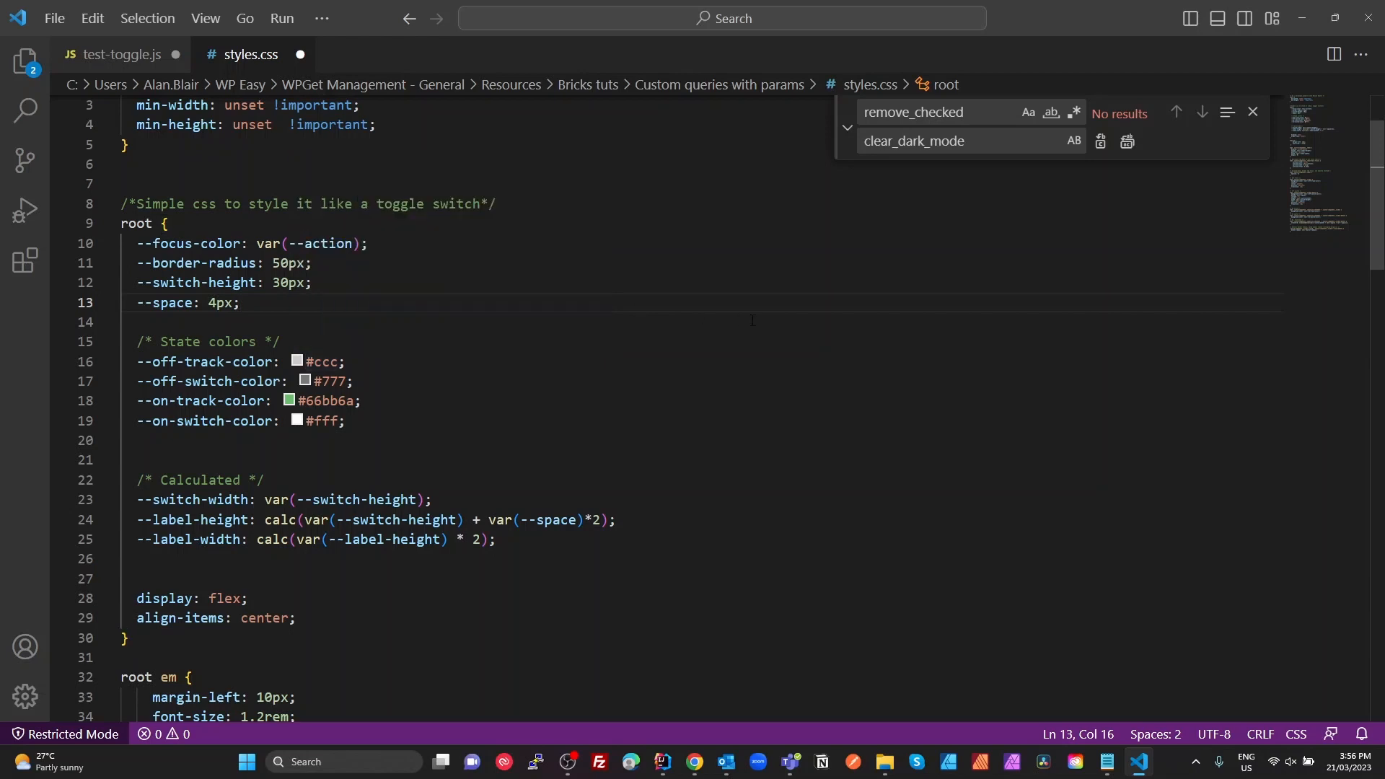
left_click(632, 318)
left_click(349, 271)
left_click_drag(361, 244, 140, 244)
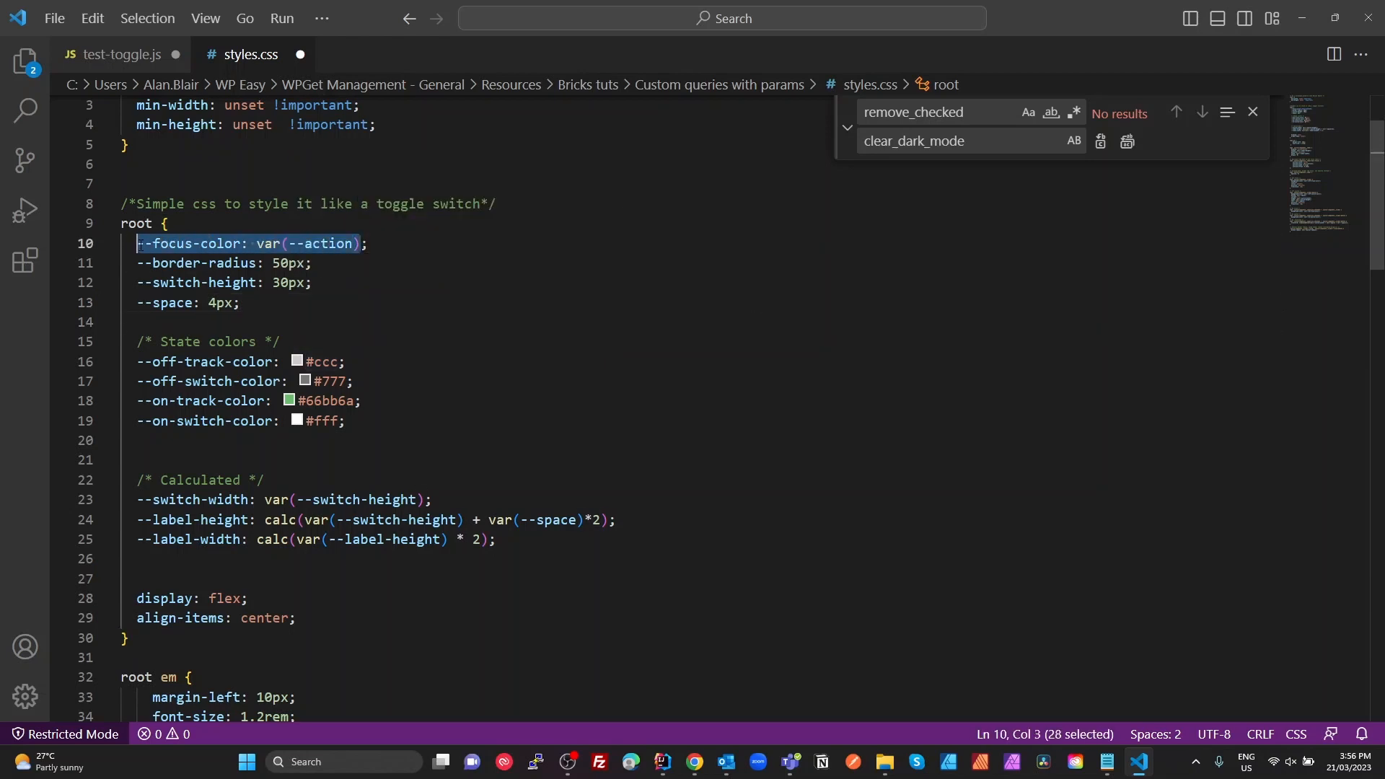
Step: Open the Test Theme Switch page in the browser and move keyboard focus from the logo to the dark mode switch
key("alt+Tab")
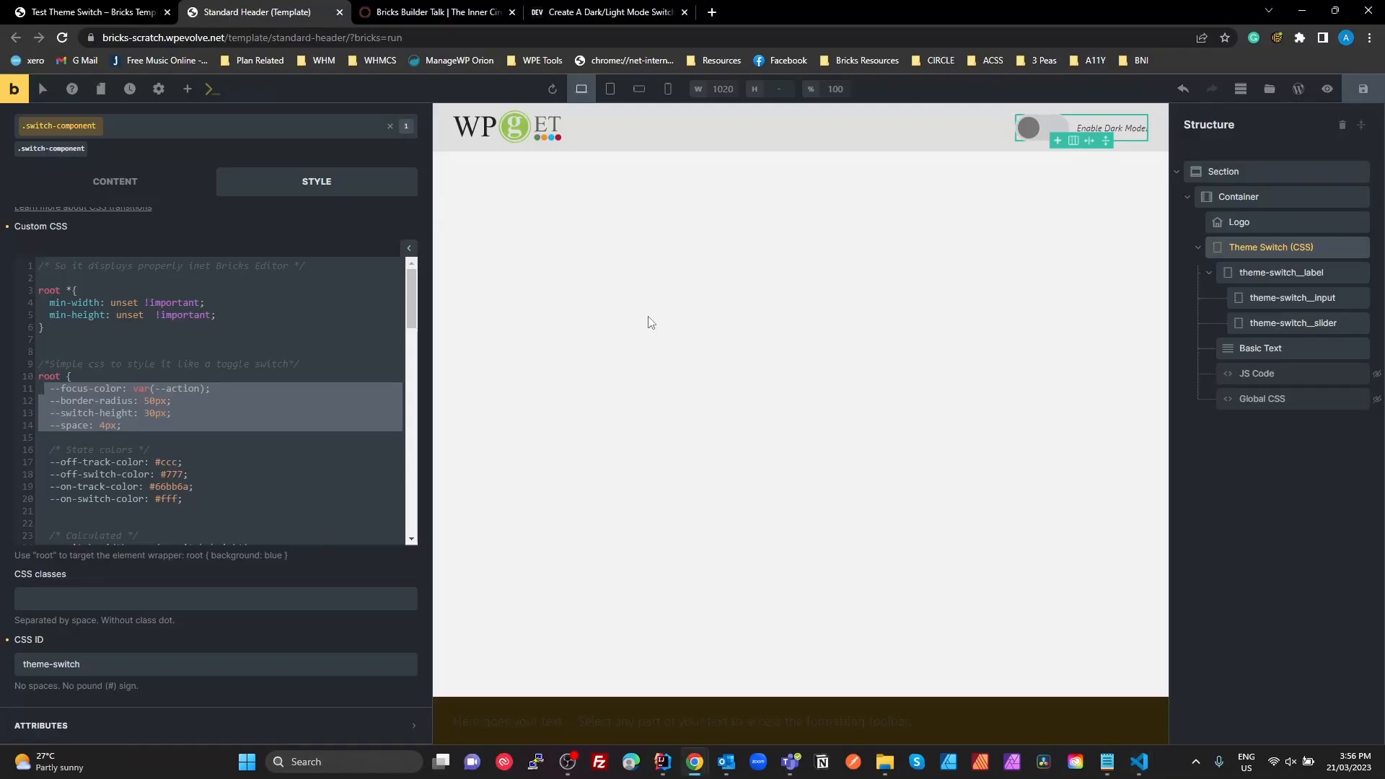
left_click(57, 12)
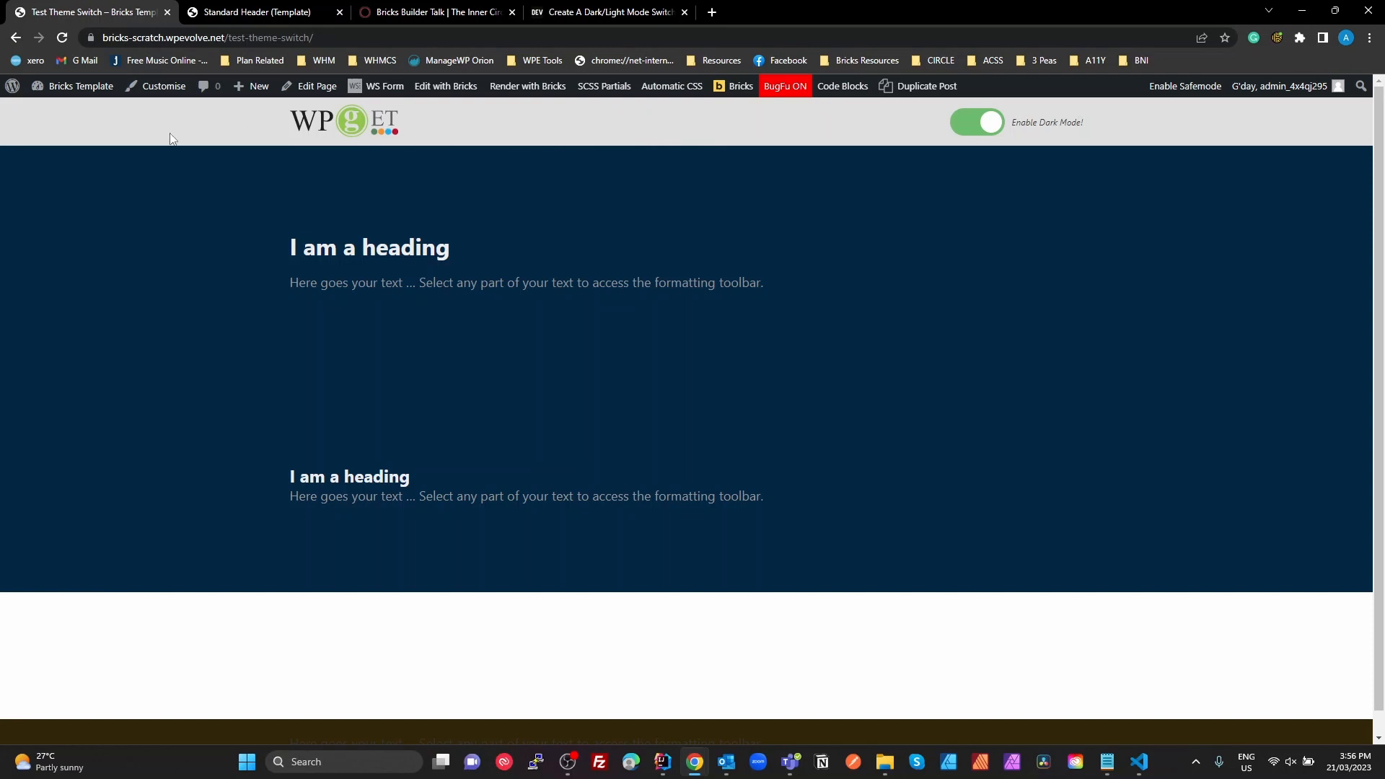
key("Tab")
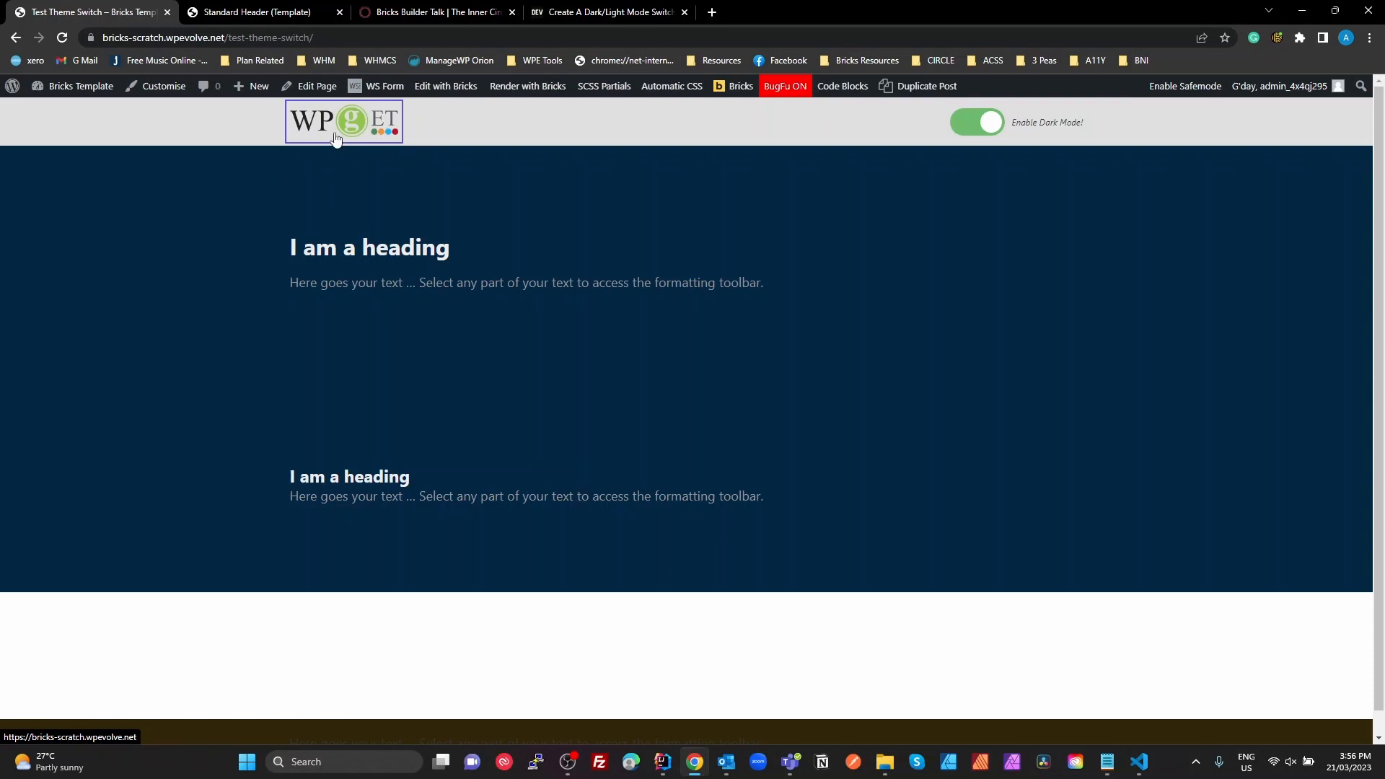
key("Tab")
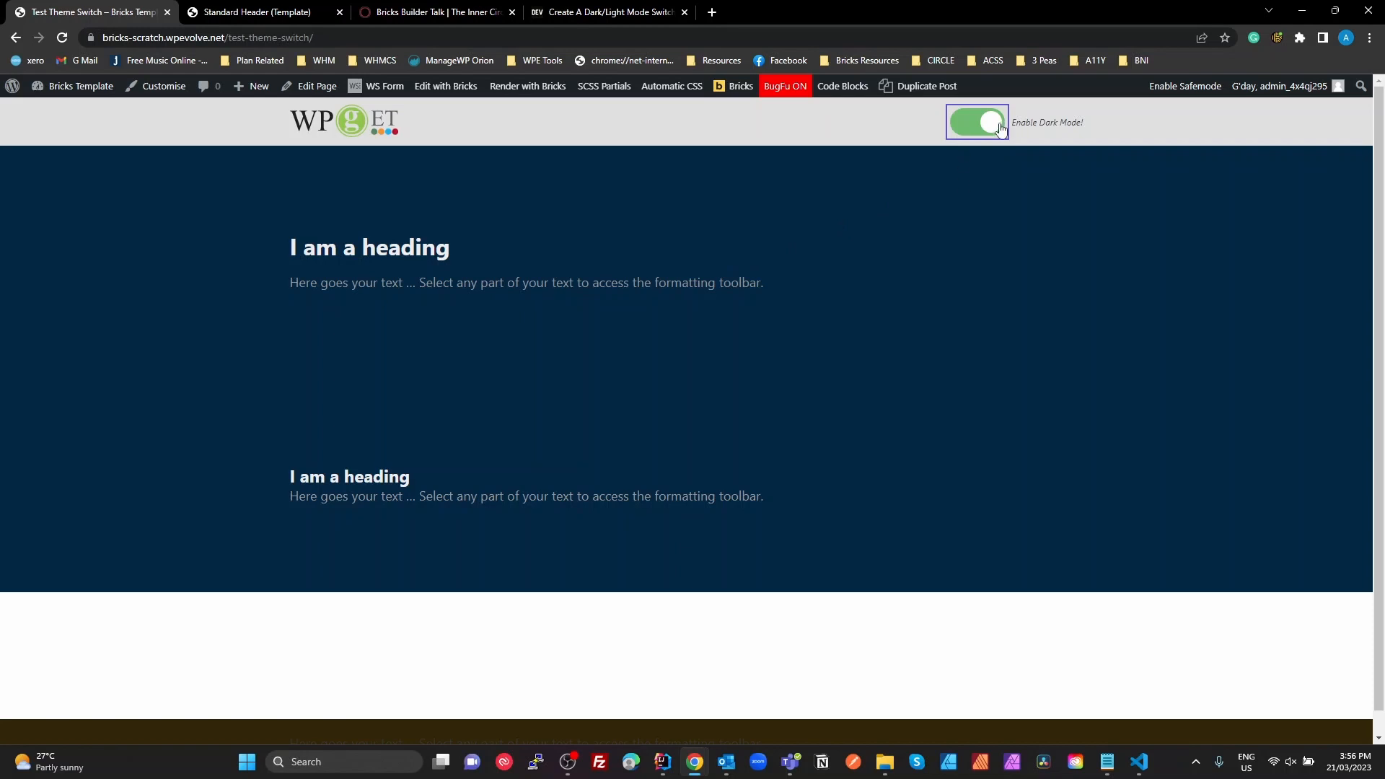
Step: In styles.css, mark the --action variable and find its use in the switch-component__label:has(:focus) rule
key("alt+Tab")
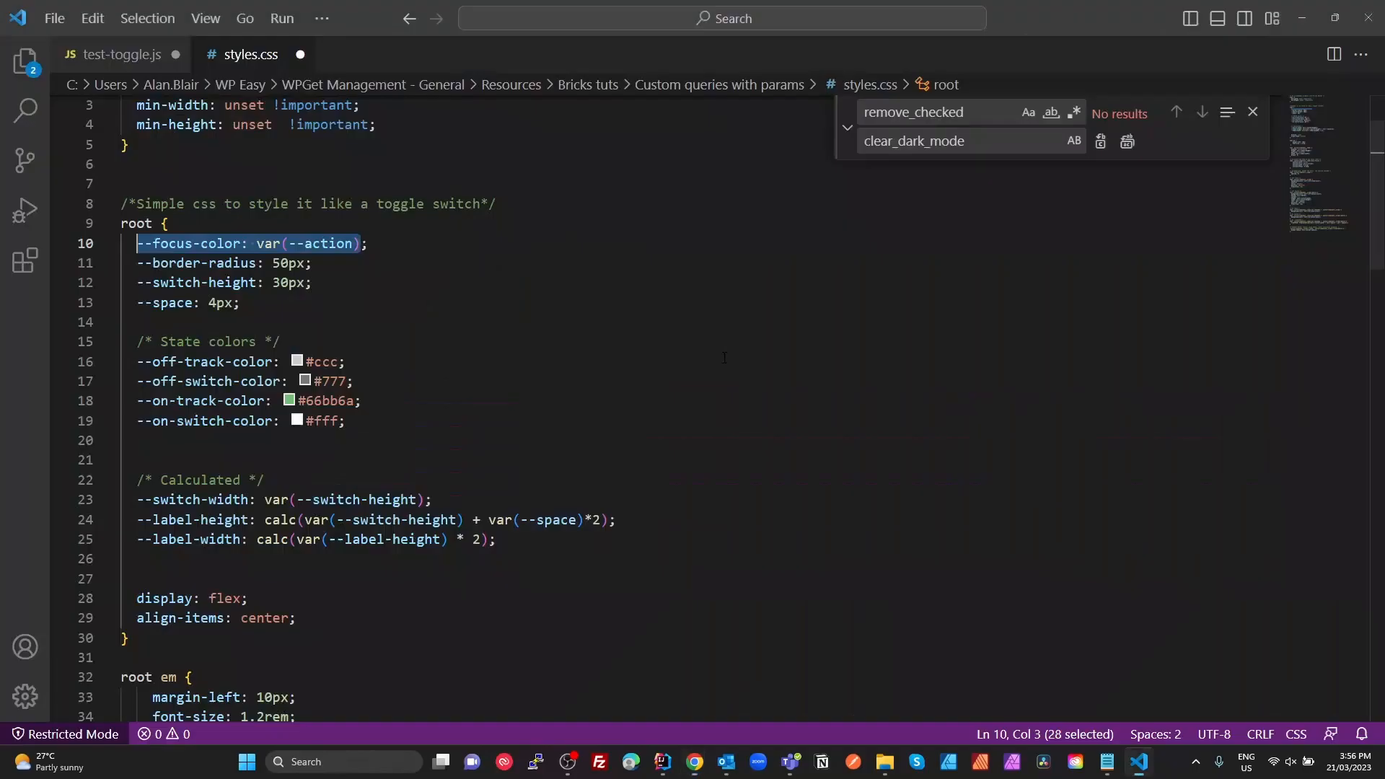
left_click(396, 268)
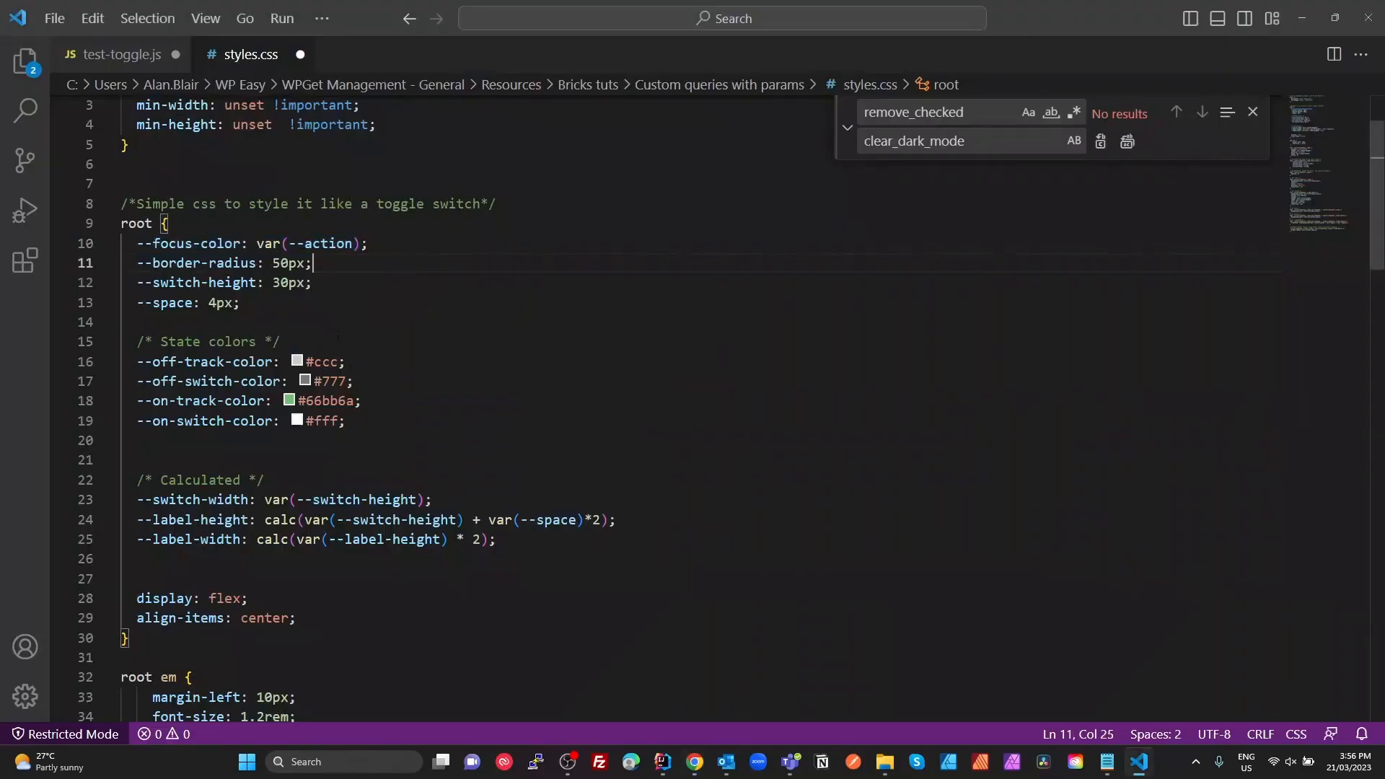
left_click(338, 244)
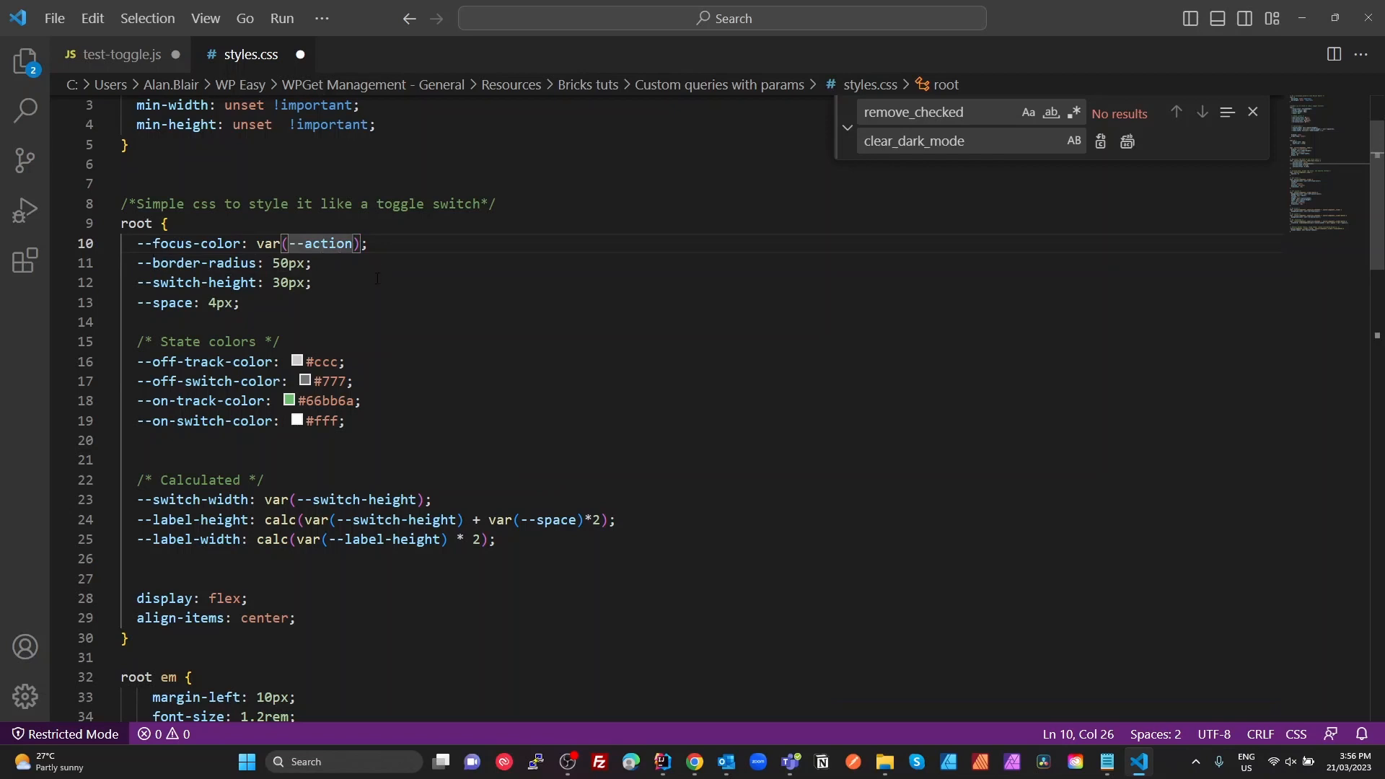
scroll(374, 302, "down", 2)
scroll(374, 302, "down", 4)
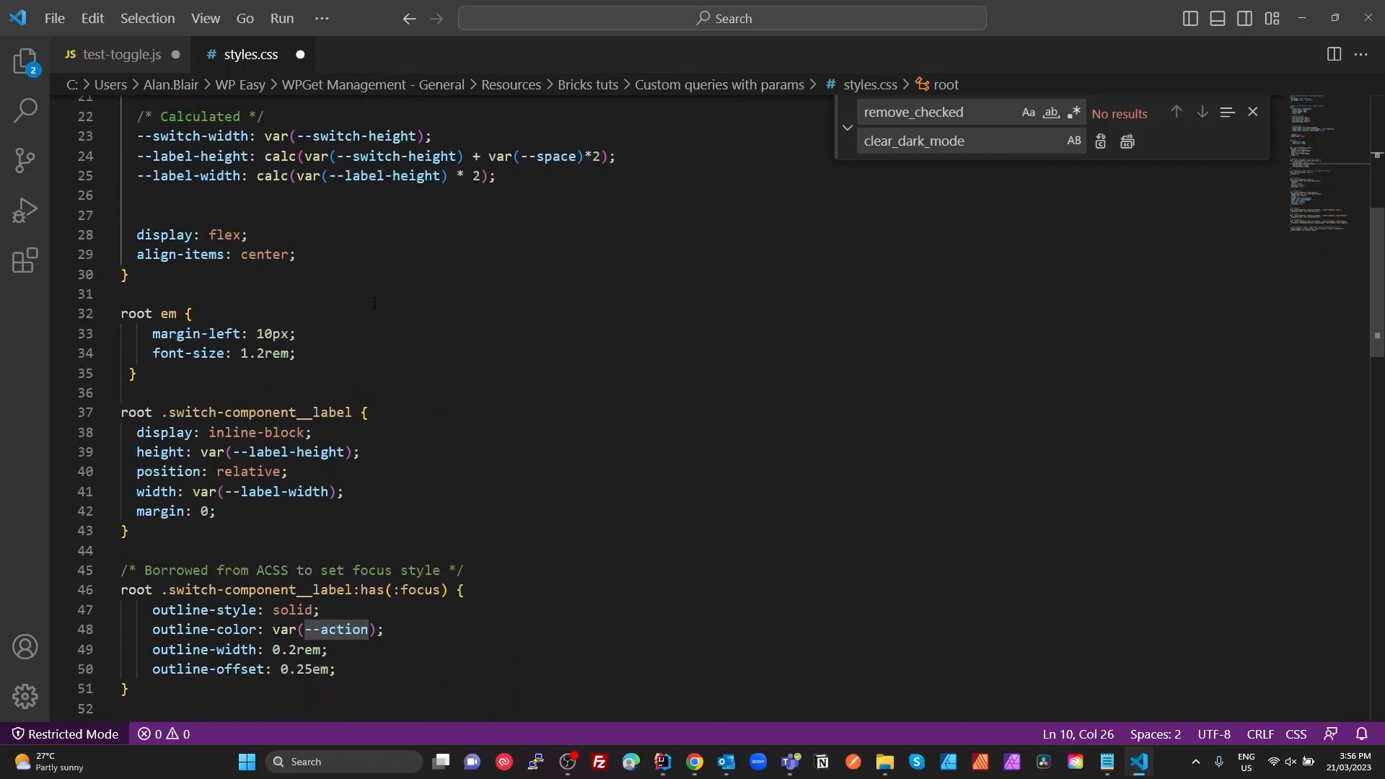
scroll(375, 303, "down", 1)
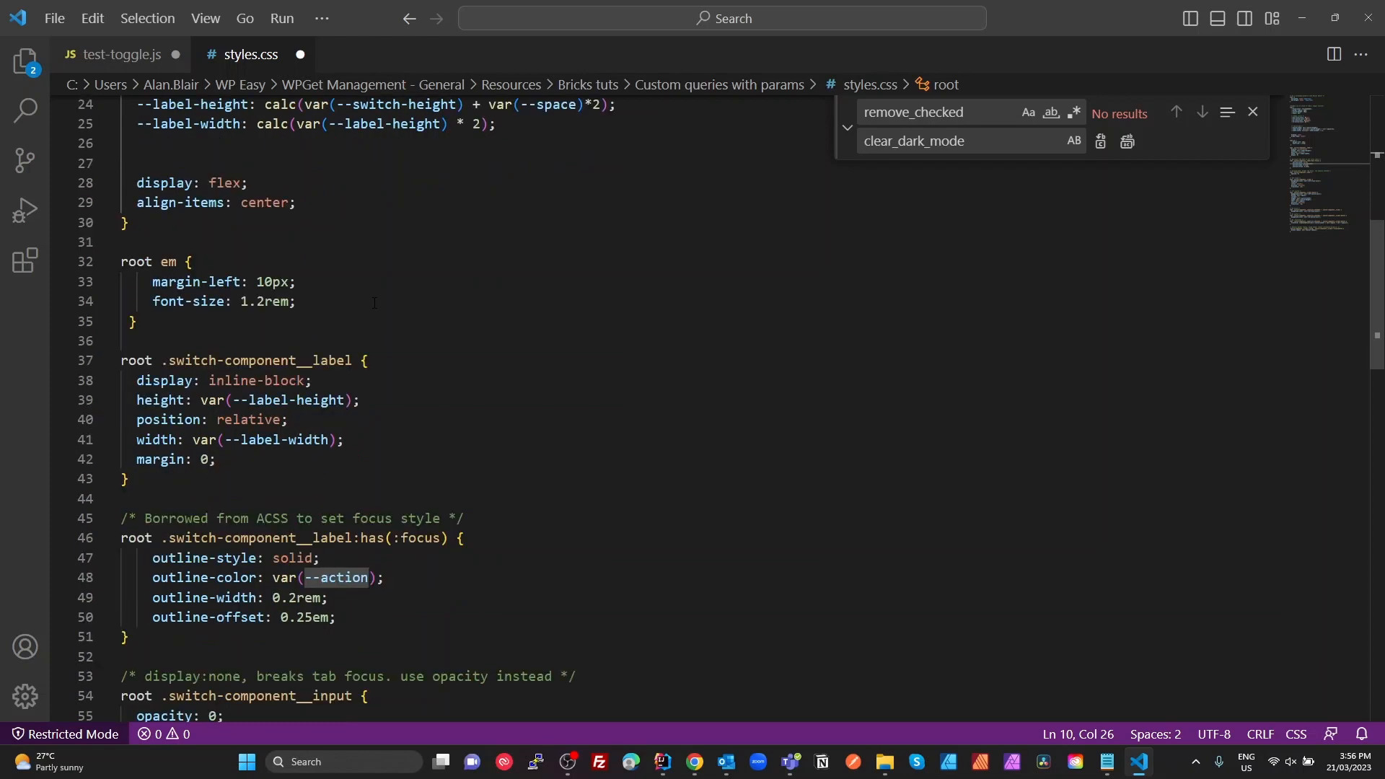
Step: Highlight the .switch-component__label:has(:focus) rule in styles.css, marking its outline-style, outline-width and outline-offset declarations
scroll(375, 303, "down", 2)
left_click_drag(154, 534, 120, 434)
left_click(532, 361)
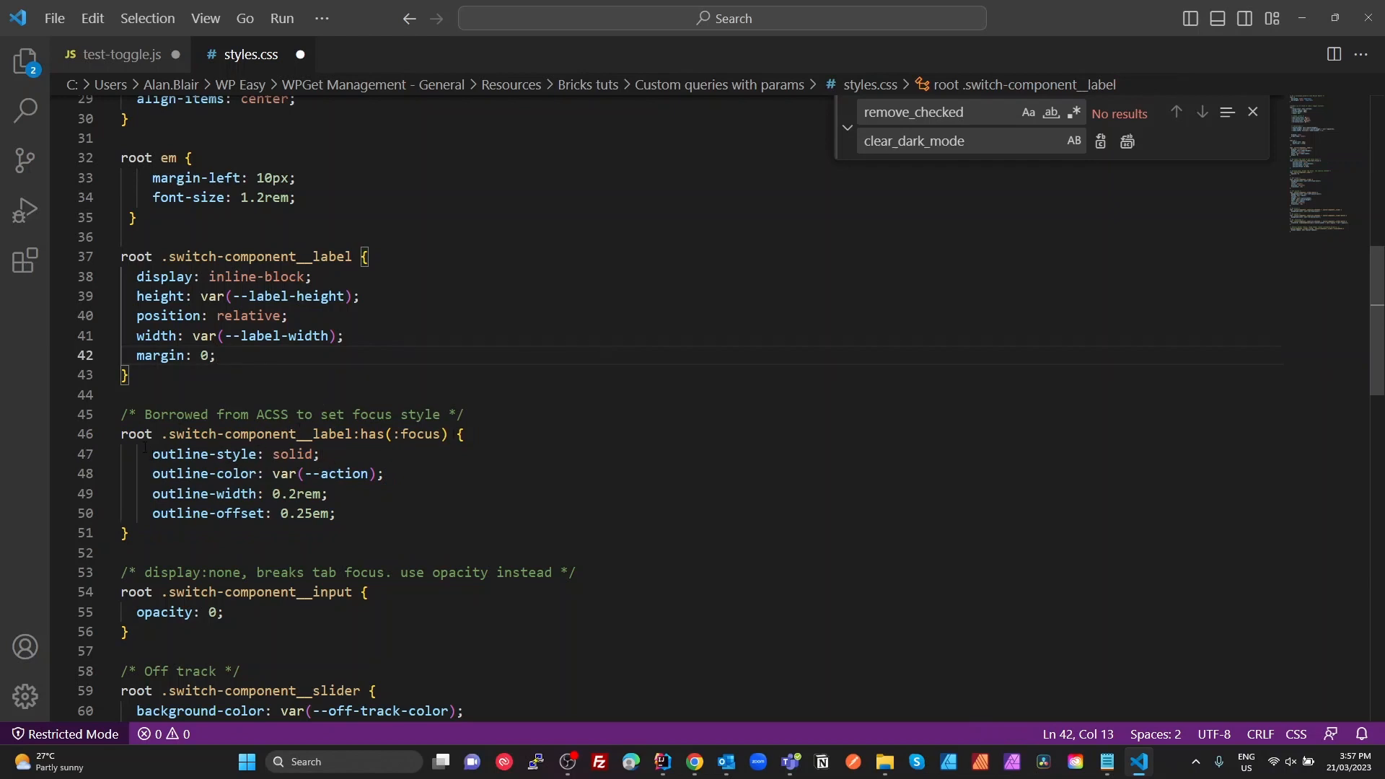
left_click_drag(153, 454, 321, 454)
left_click_drag(337, 514, 153, 493)
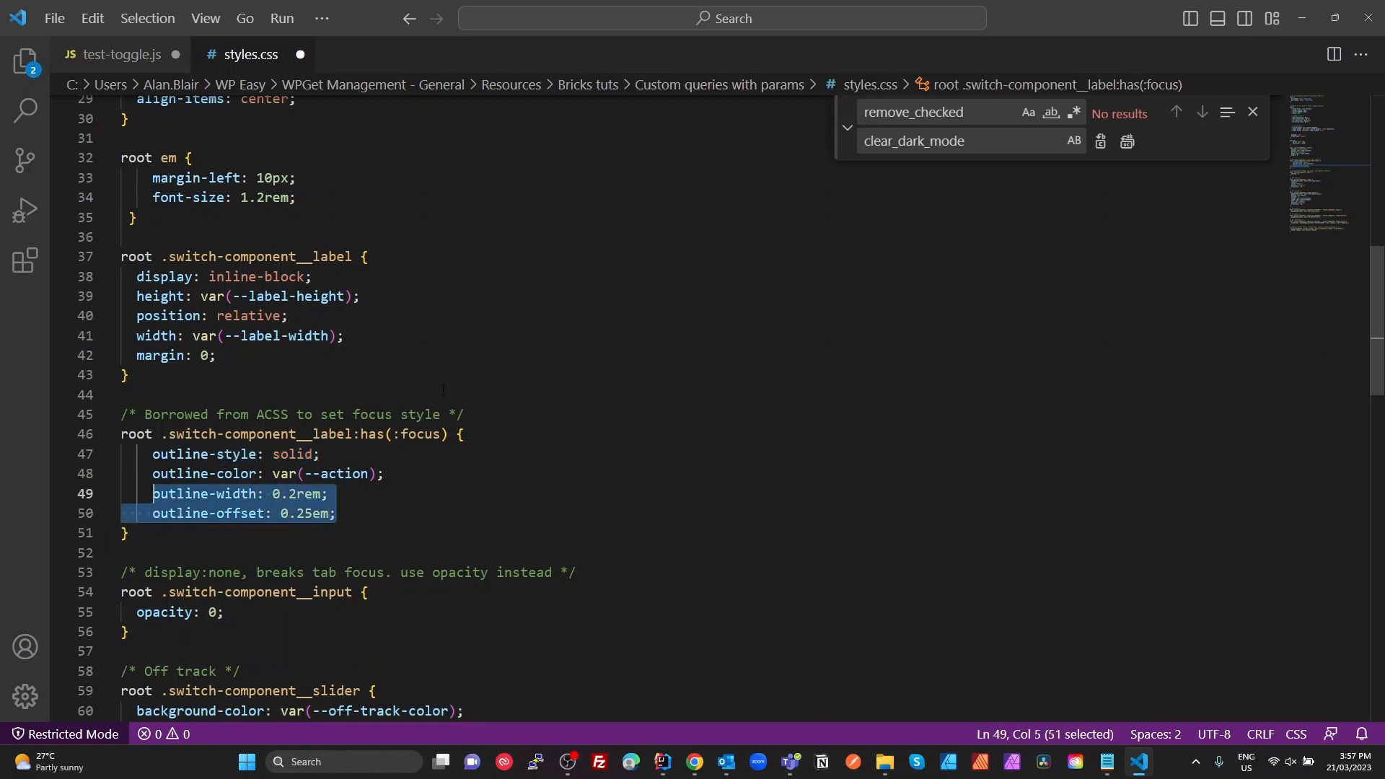
Step: Mark the --border-radius variable and its 50px value in styles.css, and compare it with the switch on the Test Theme Switch page
scroll(444, 390, "up", 10)
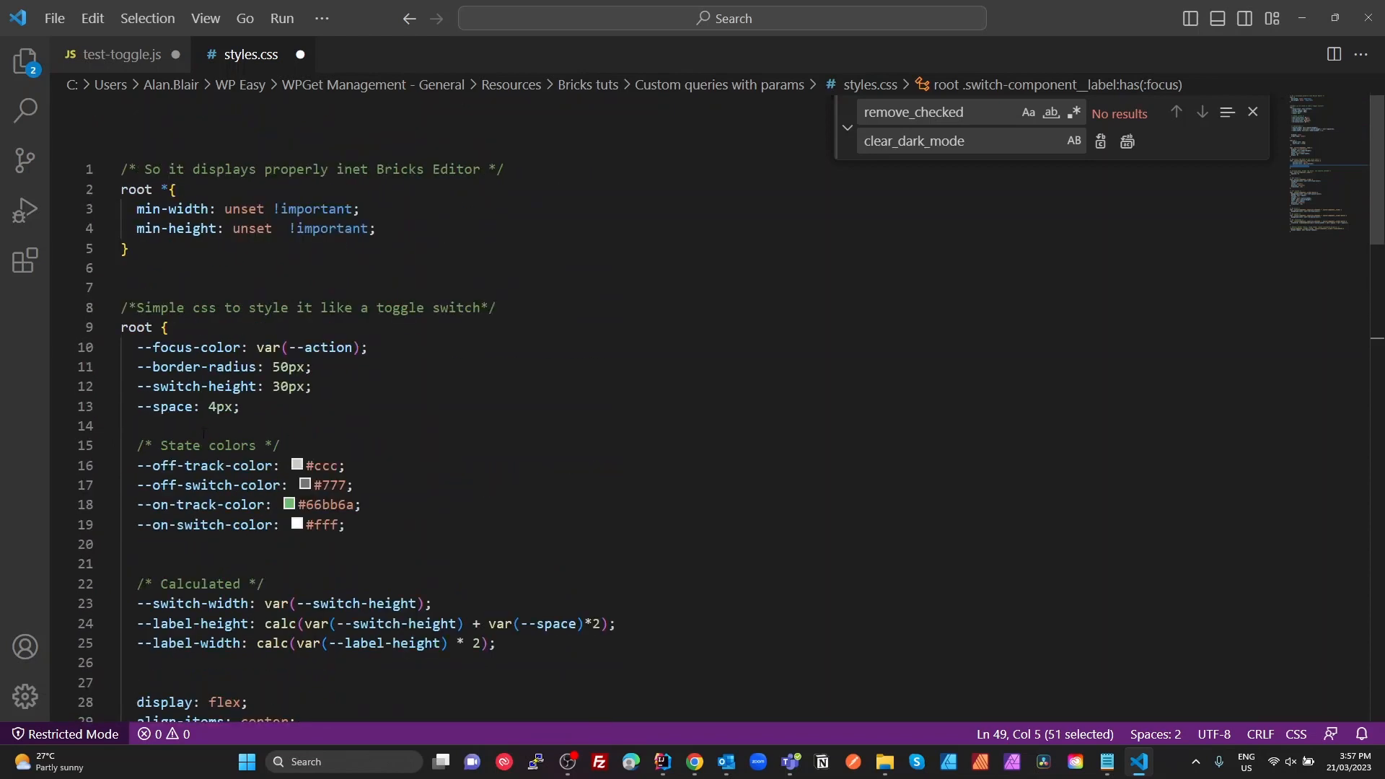
left_click(168, 367)
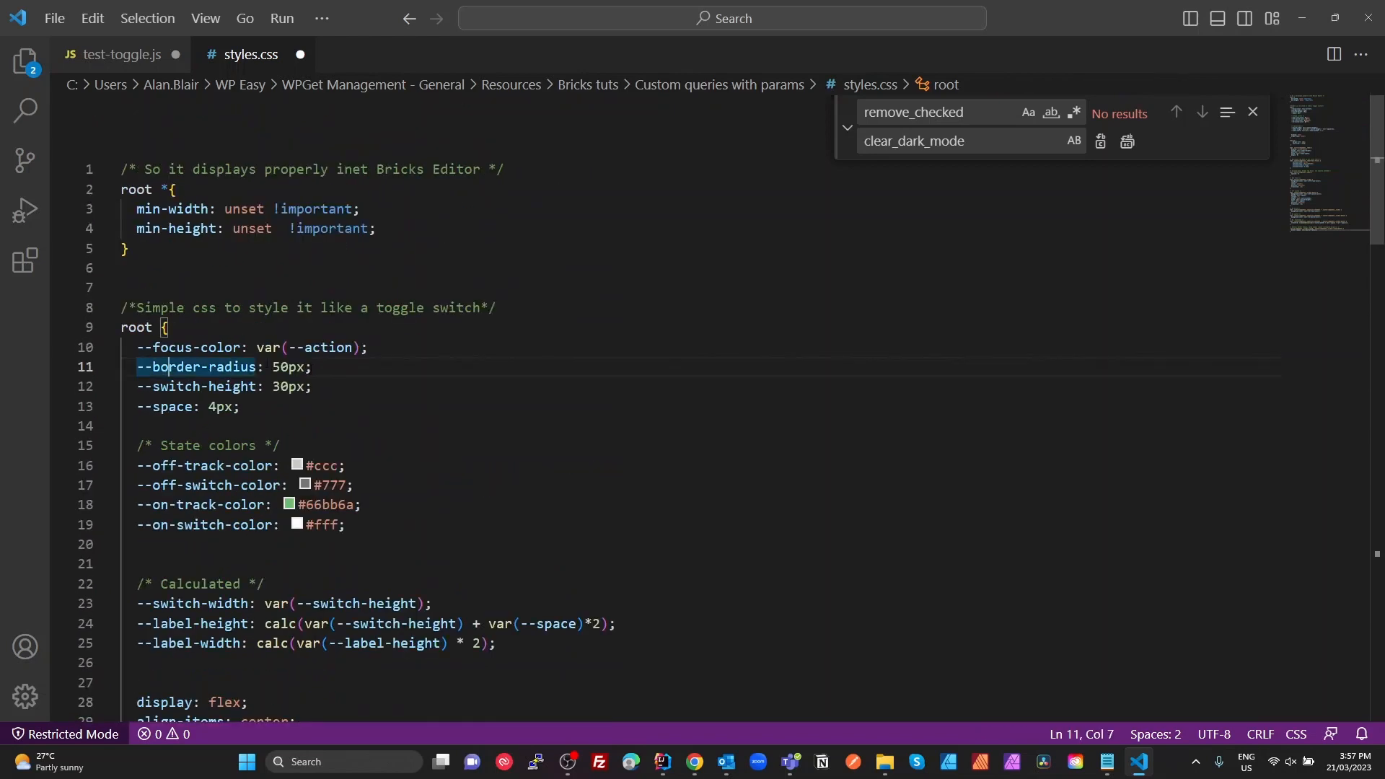
left_click(265, 367)
key("alt+Tab")
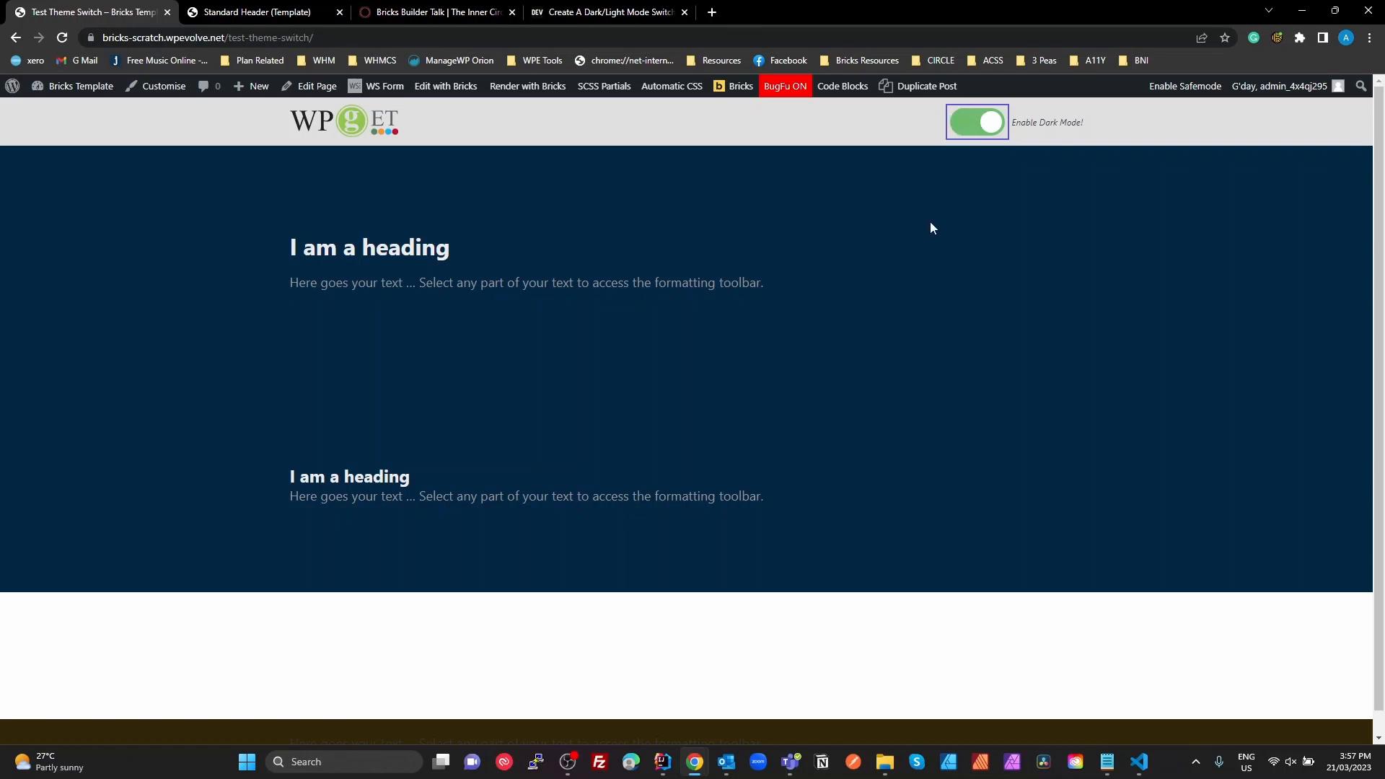
key("alt+Tab")
double_click(288, 367)
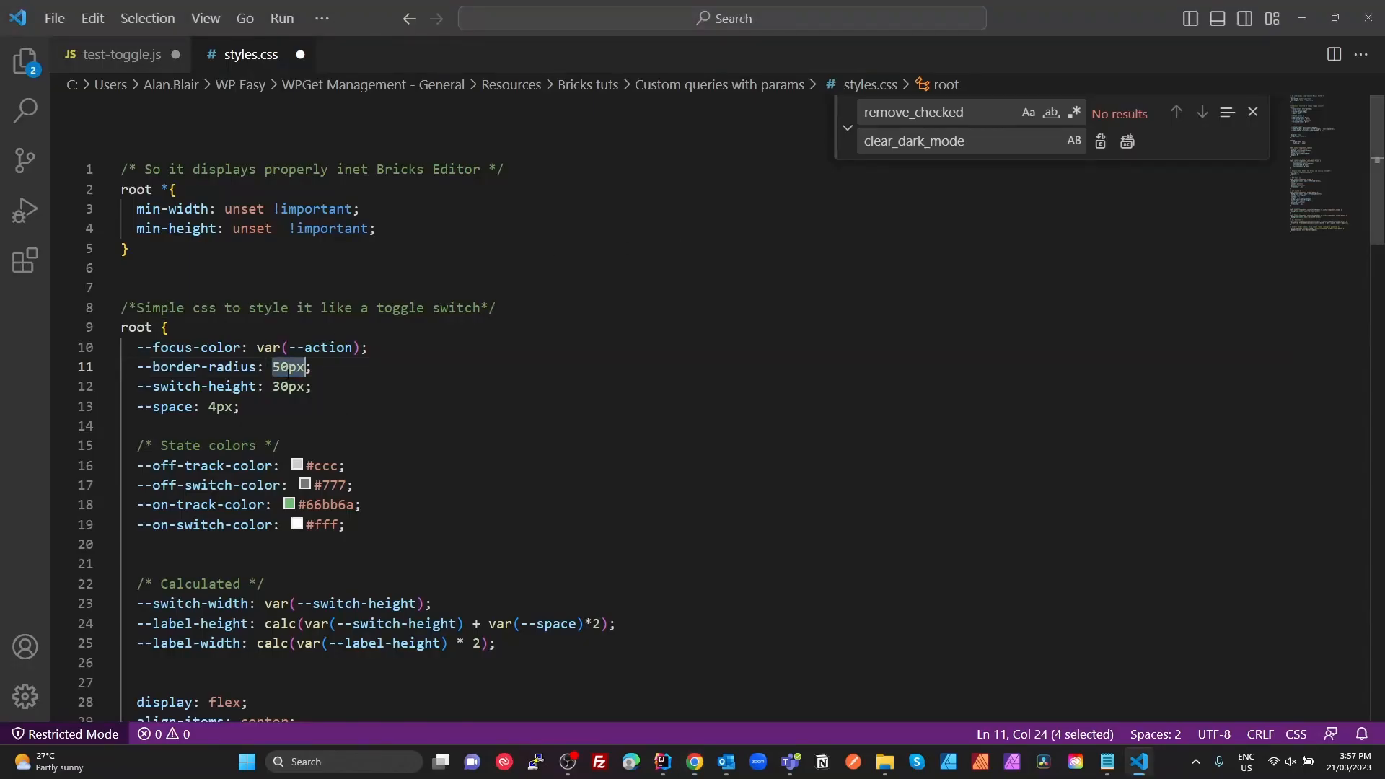
key("alt+Tab")
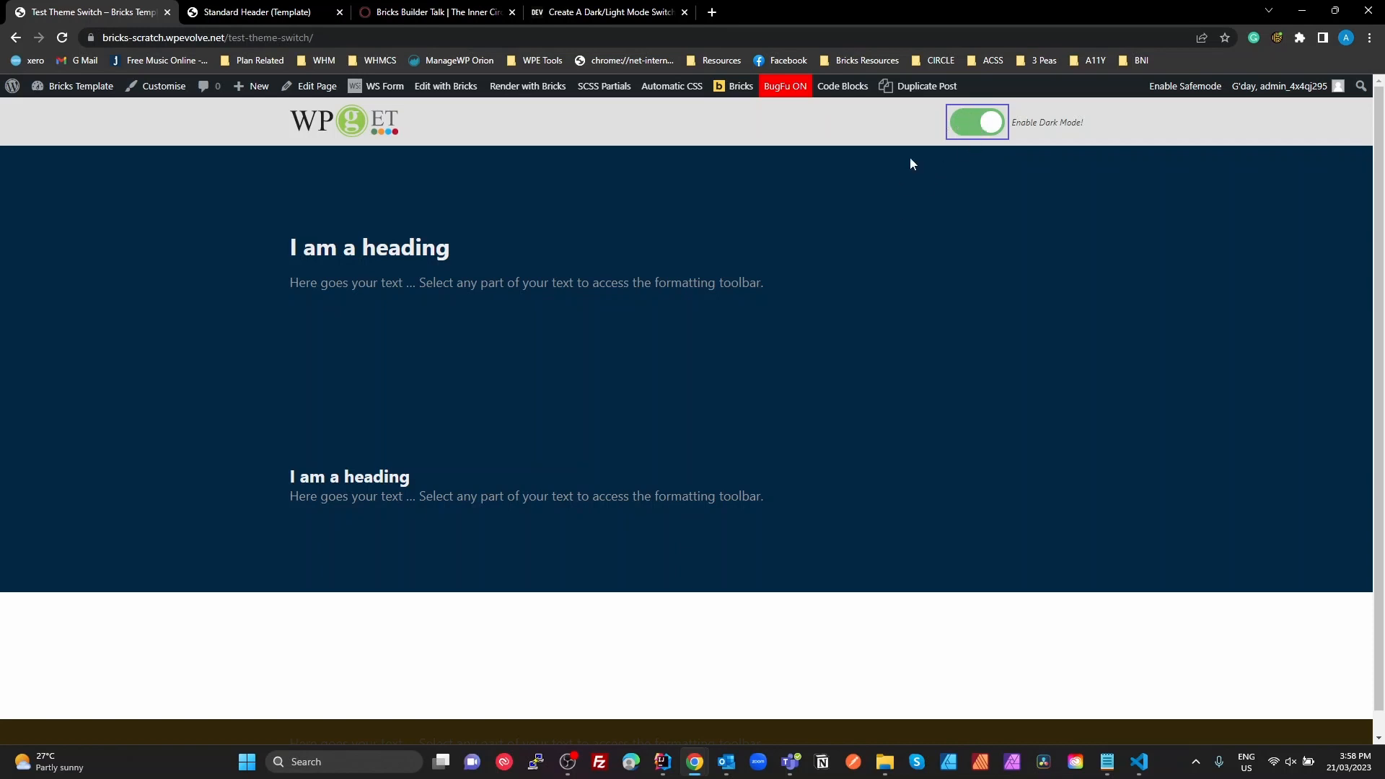
key("alt+Tab")
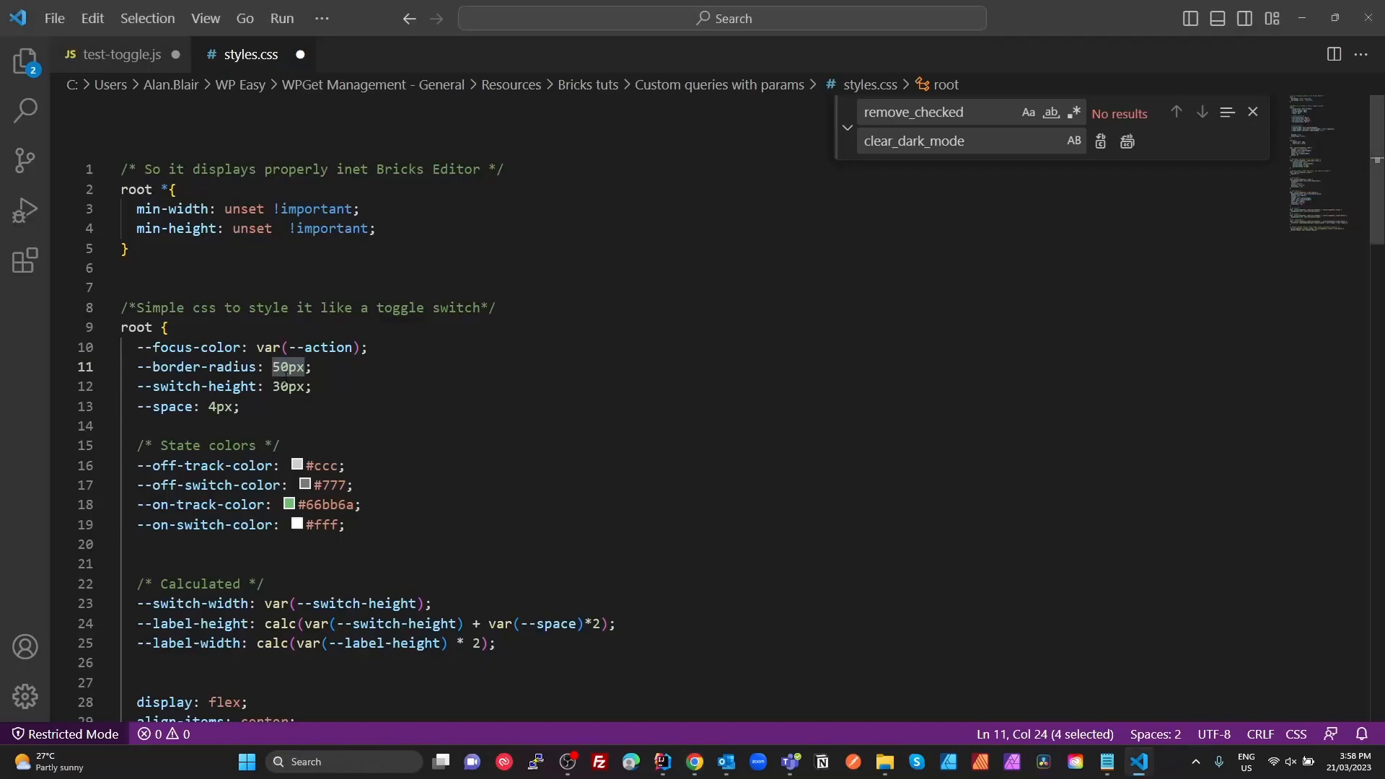
Step: Mark the --switch-height and --space variables in styles.css and compare them with the switch's knob on the Test Theme Switch page
left_click(287, 368)
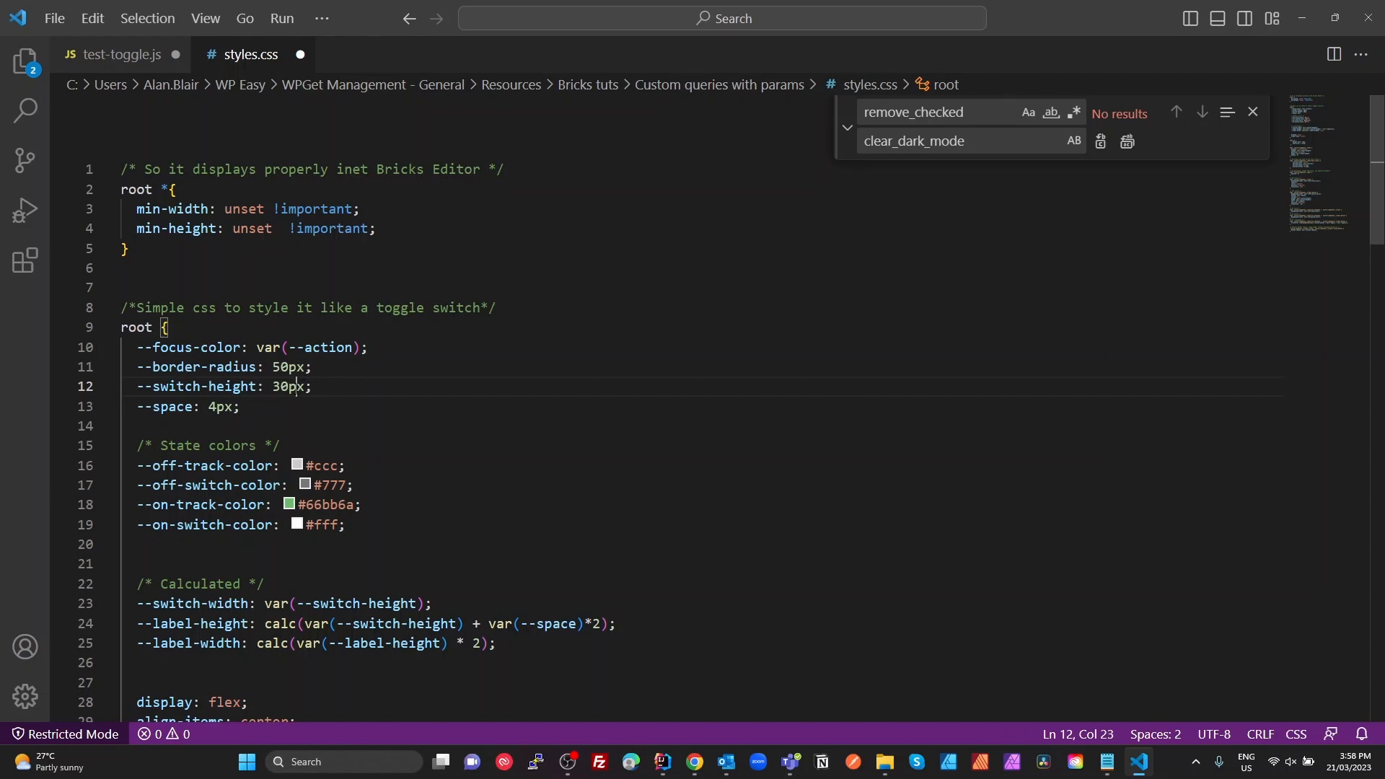
left_click(298, 387)
key("alt+Tab")
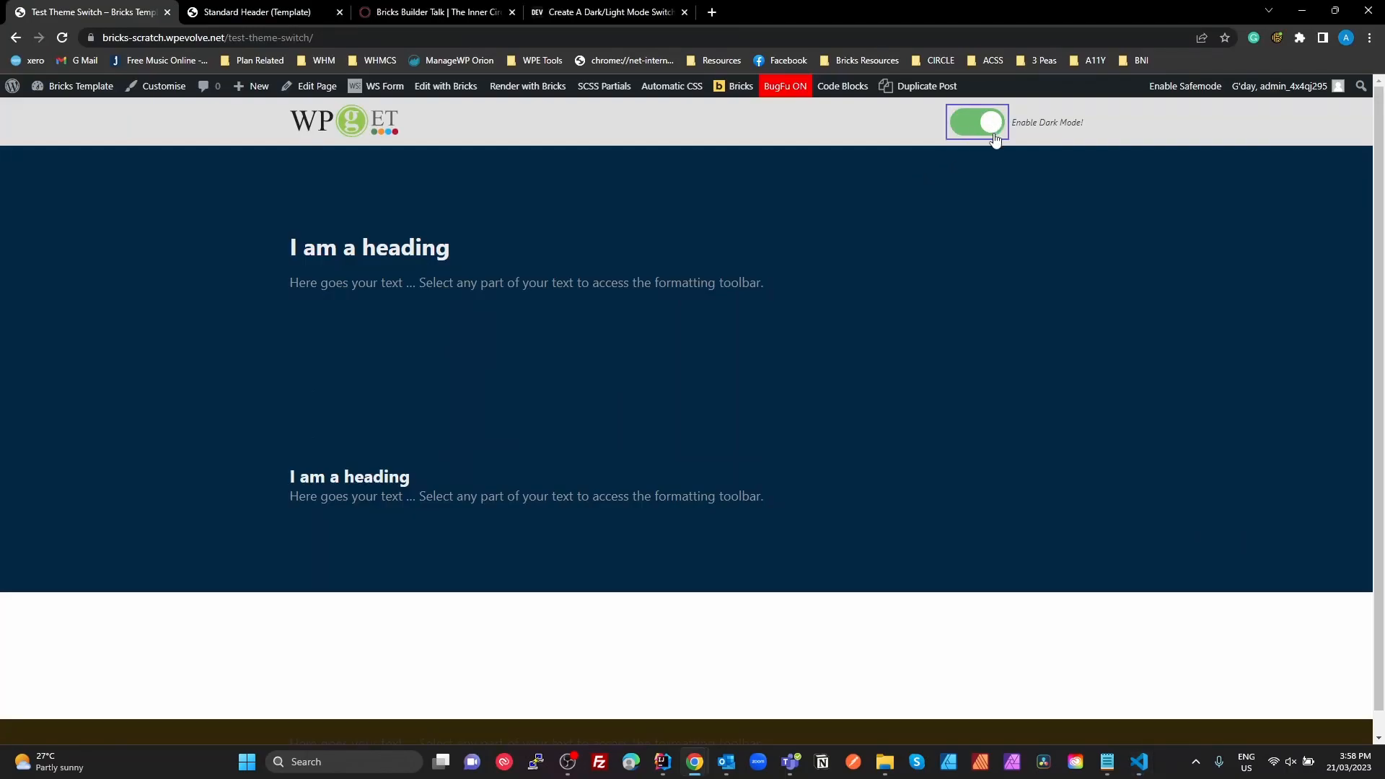
key("alt+Tab")
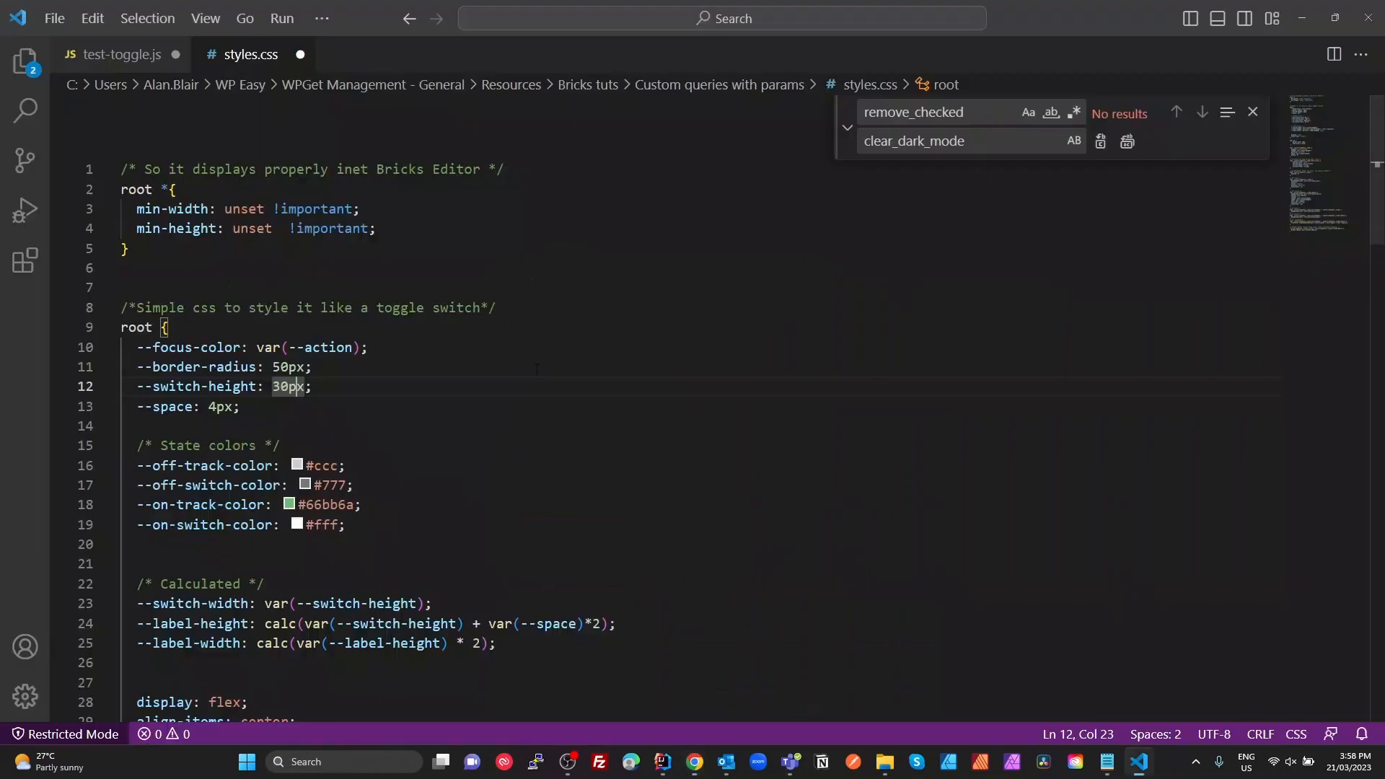
left_click_drag(178, 406, 185, 407)
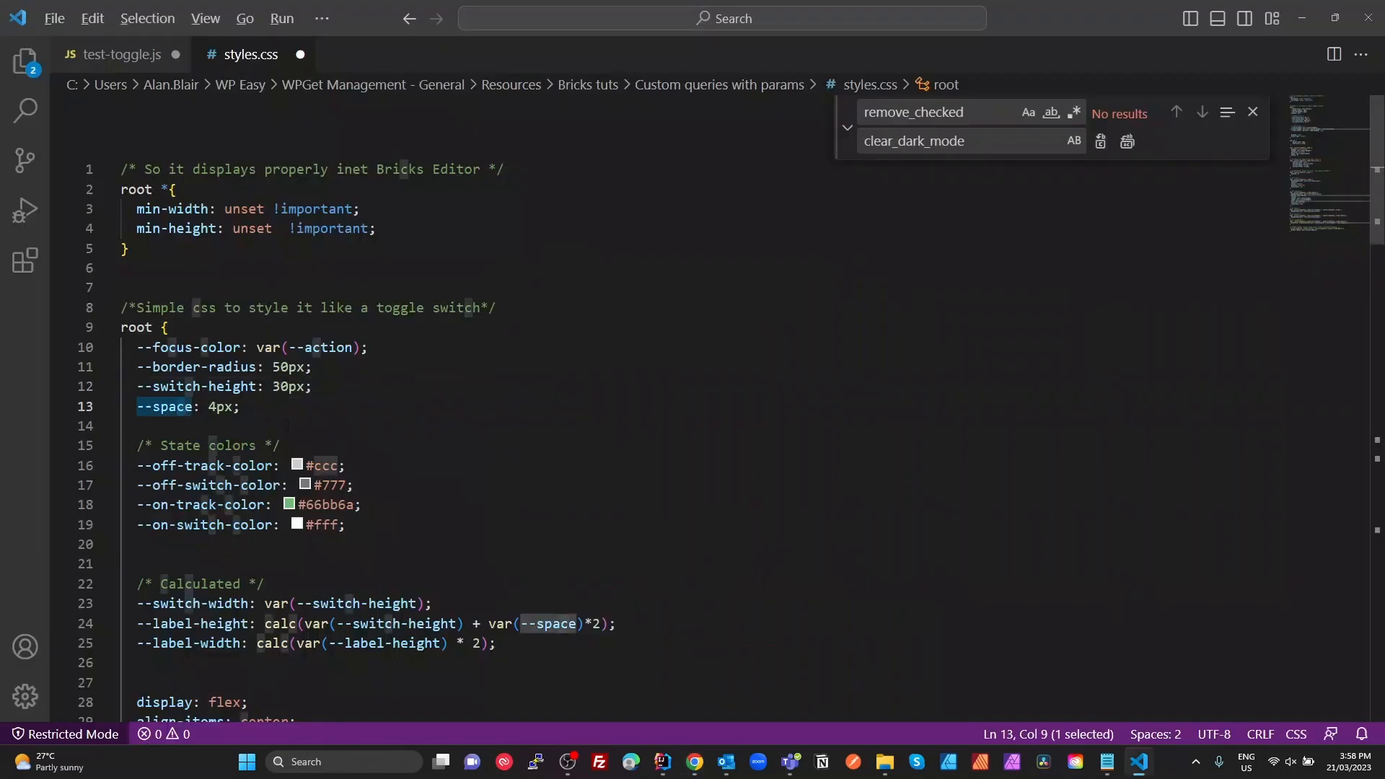
key("alt+Tab")
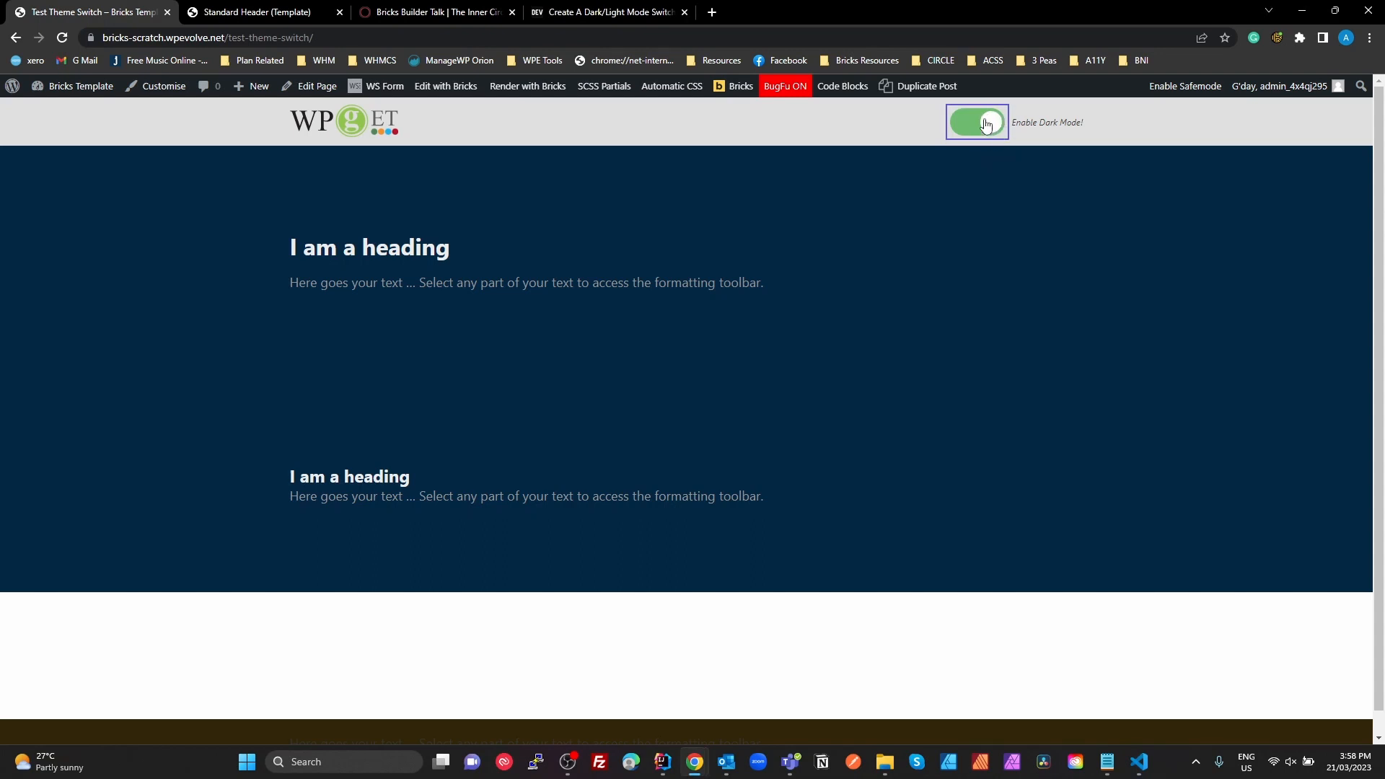
key("alt+Tab")
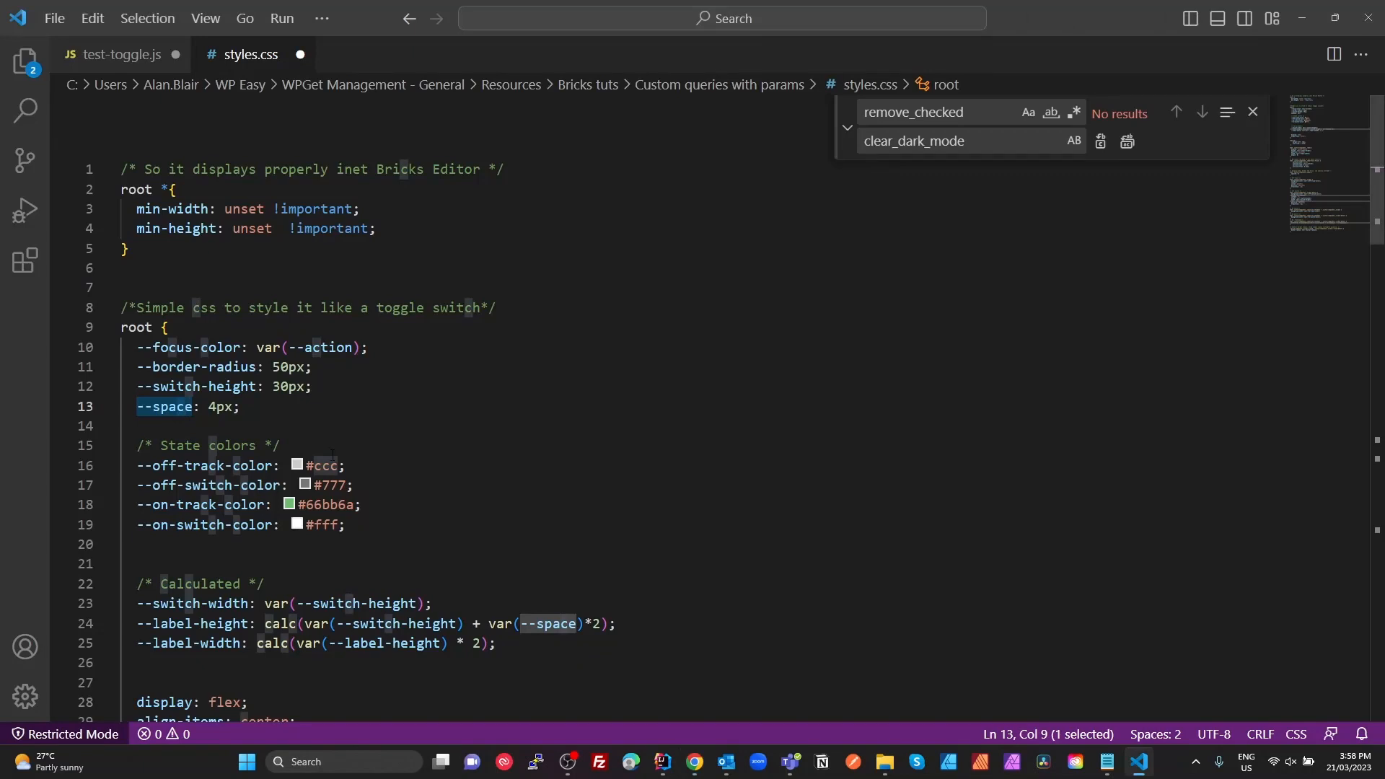
Step: Mark the --off-track-color variable and the --off-switch-color value among the state colors in styles.css
scroll(373, 431, "down", 2)
left_click(388, 403)
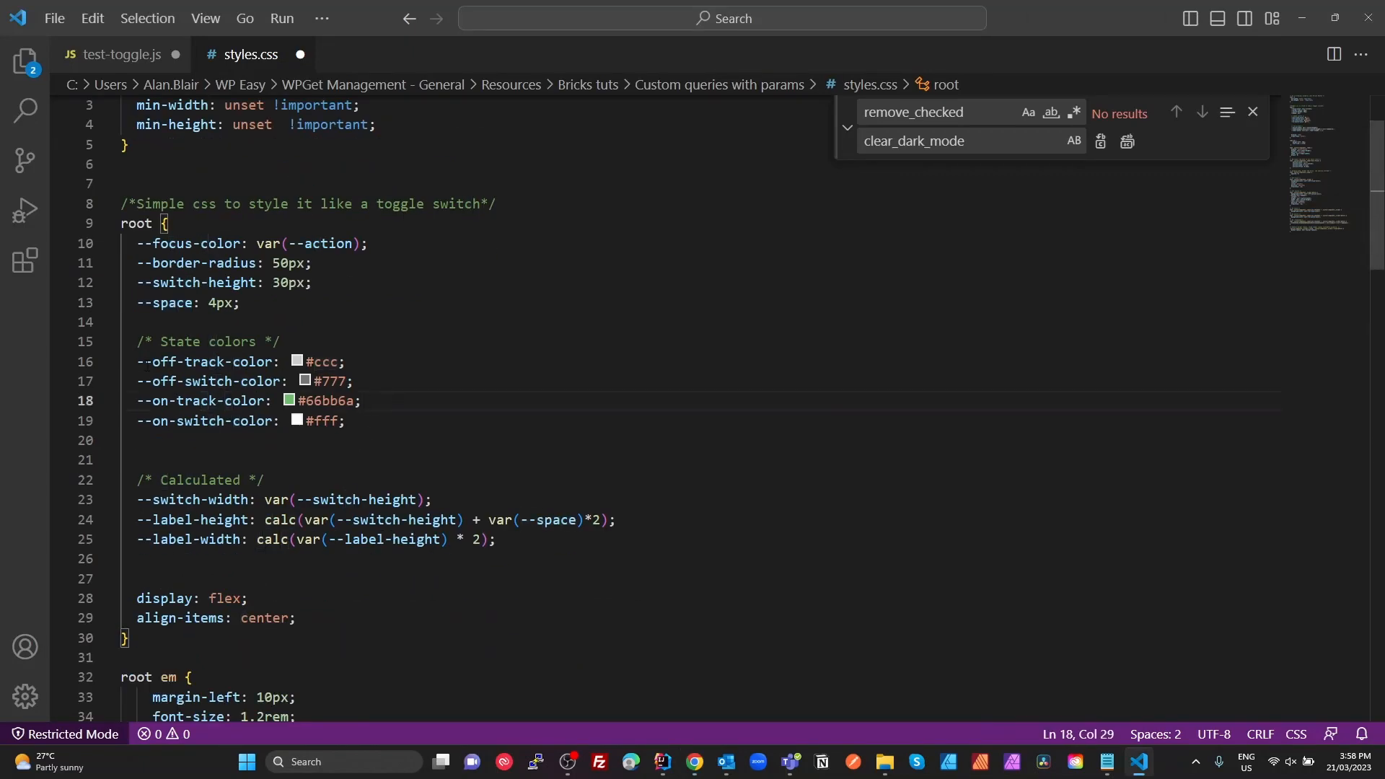
left_click(167, 362)
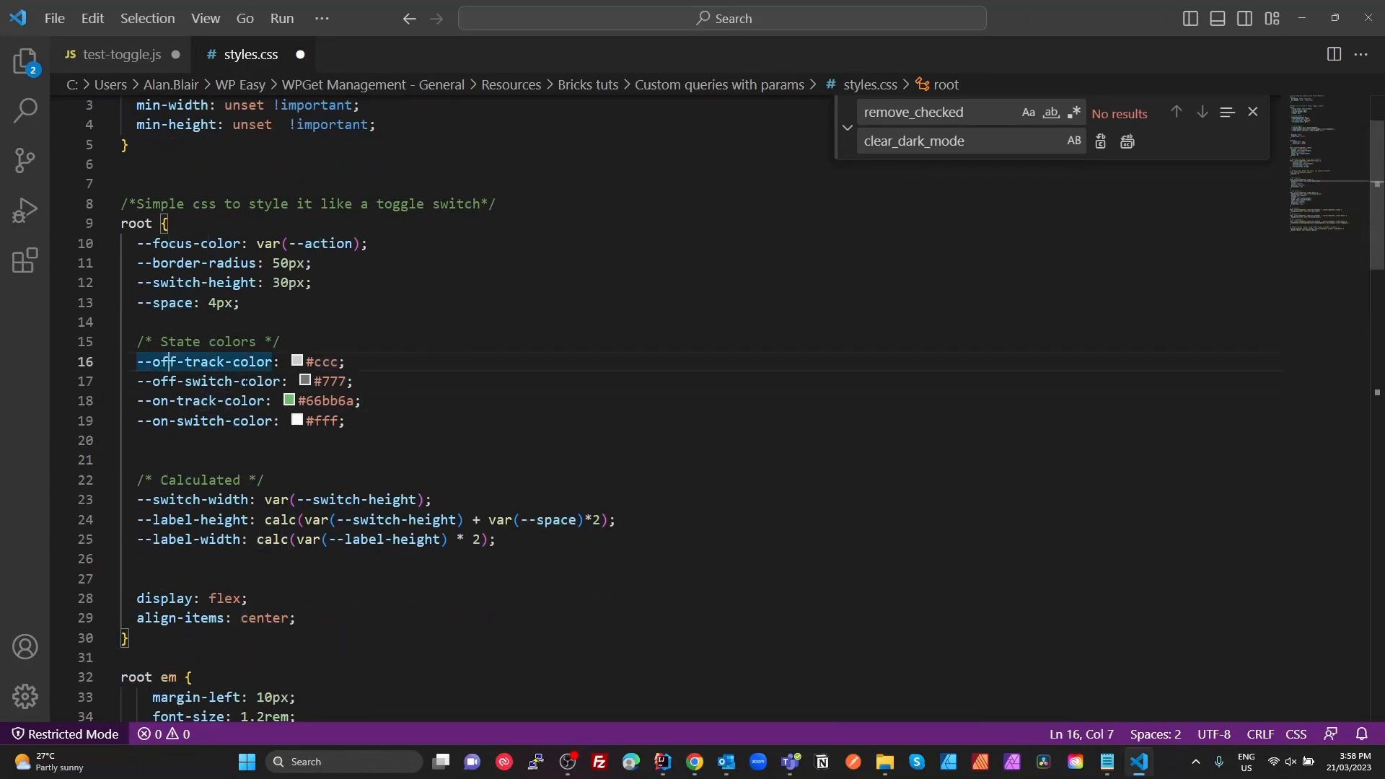
left_click(321, 381)
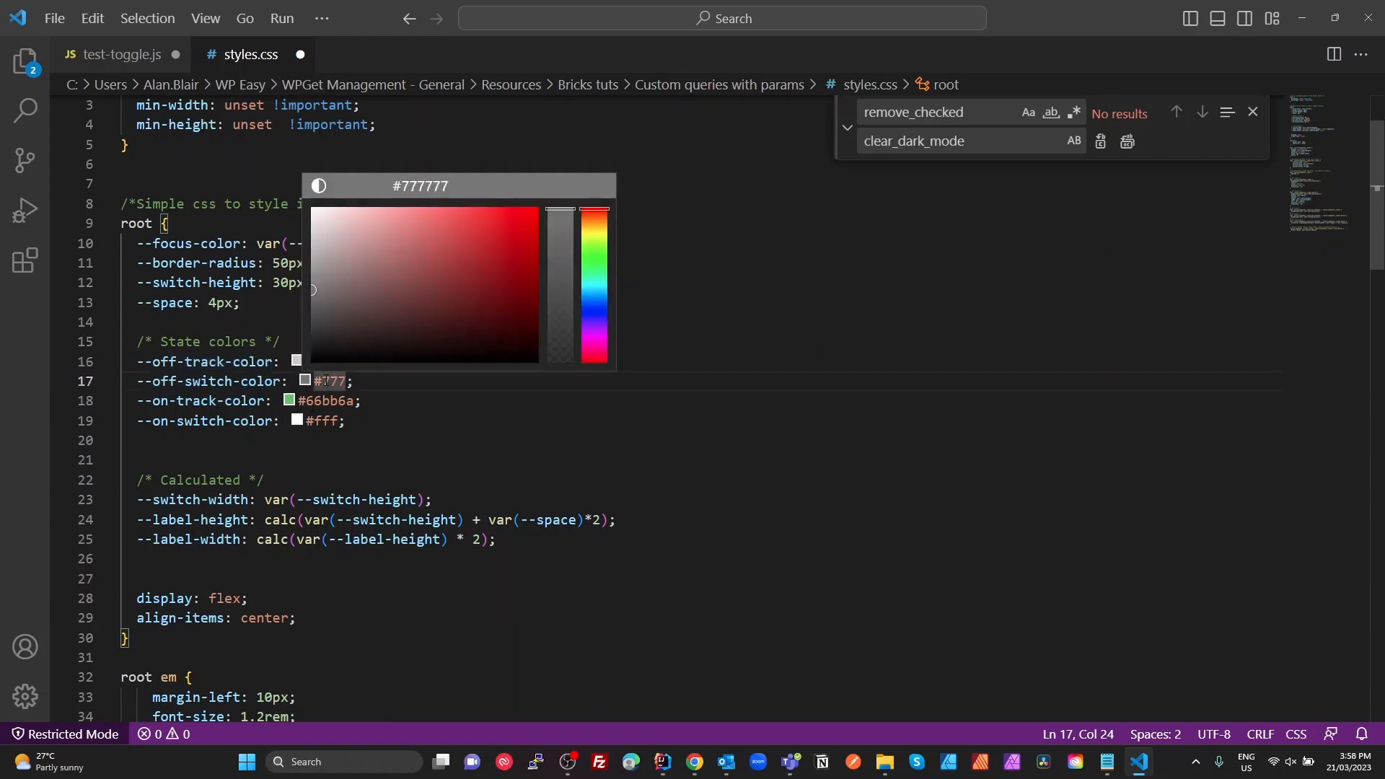
Step: Toggle the dark mode switch off and back on in the Test Theme Switch page, checking its colors against styles.css
key("alt+Tab")
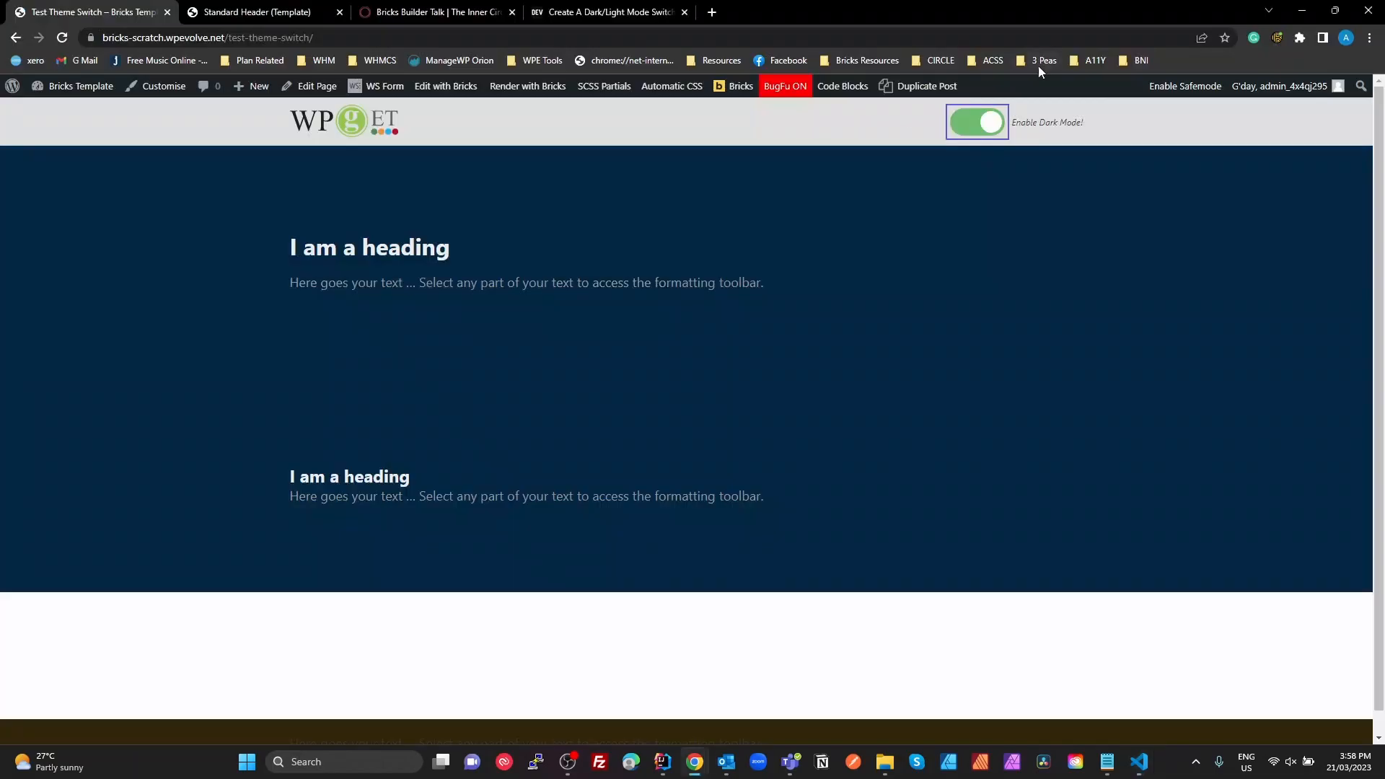
left_click(984, 123)
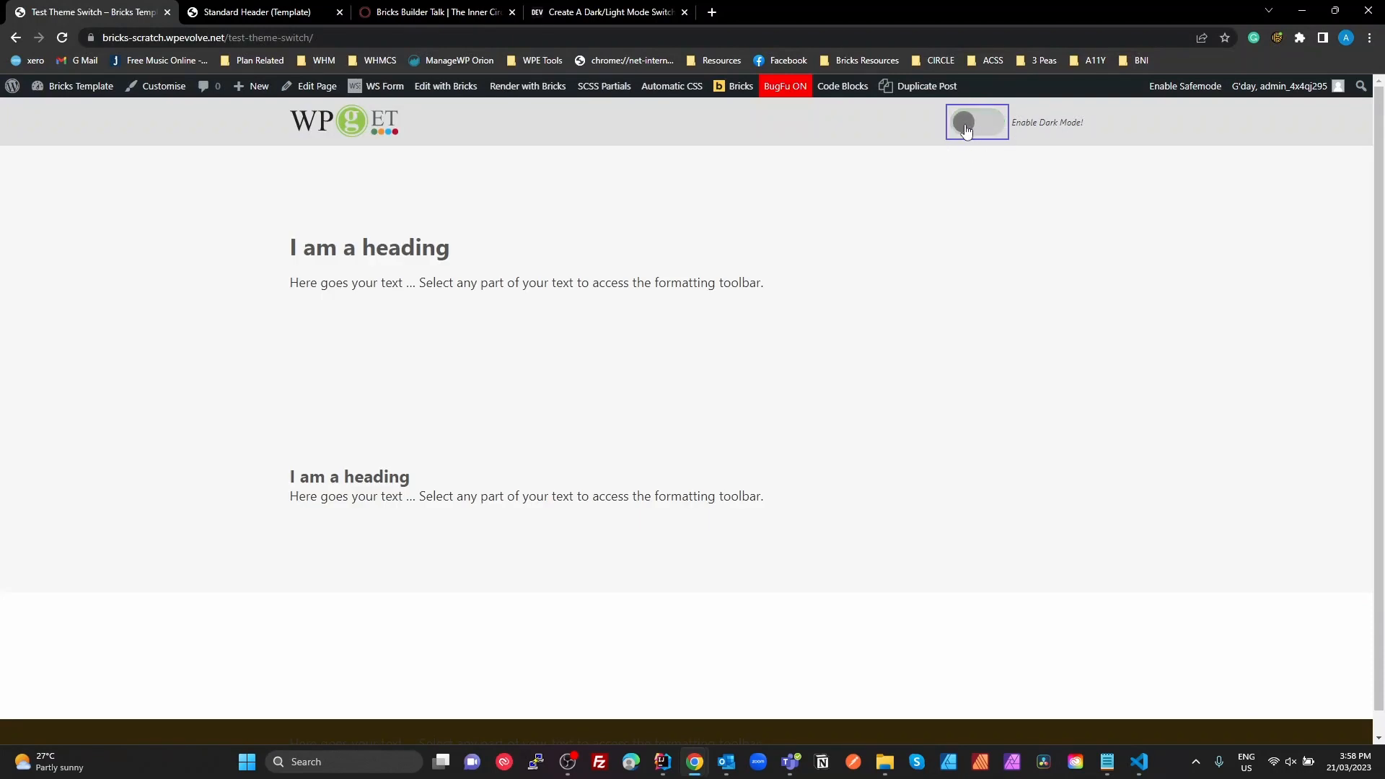
key("alt+Tab")
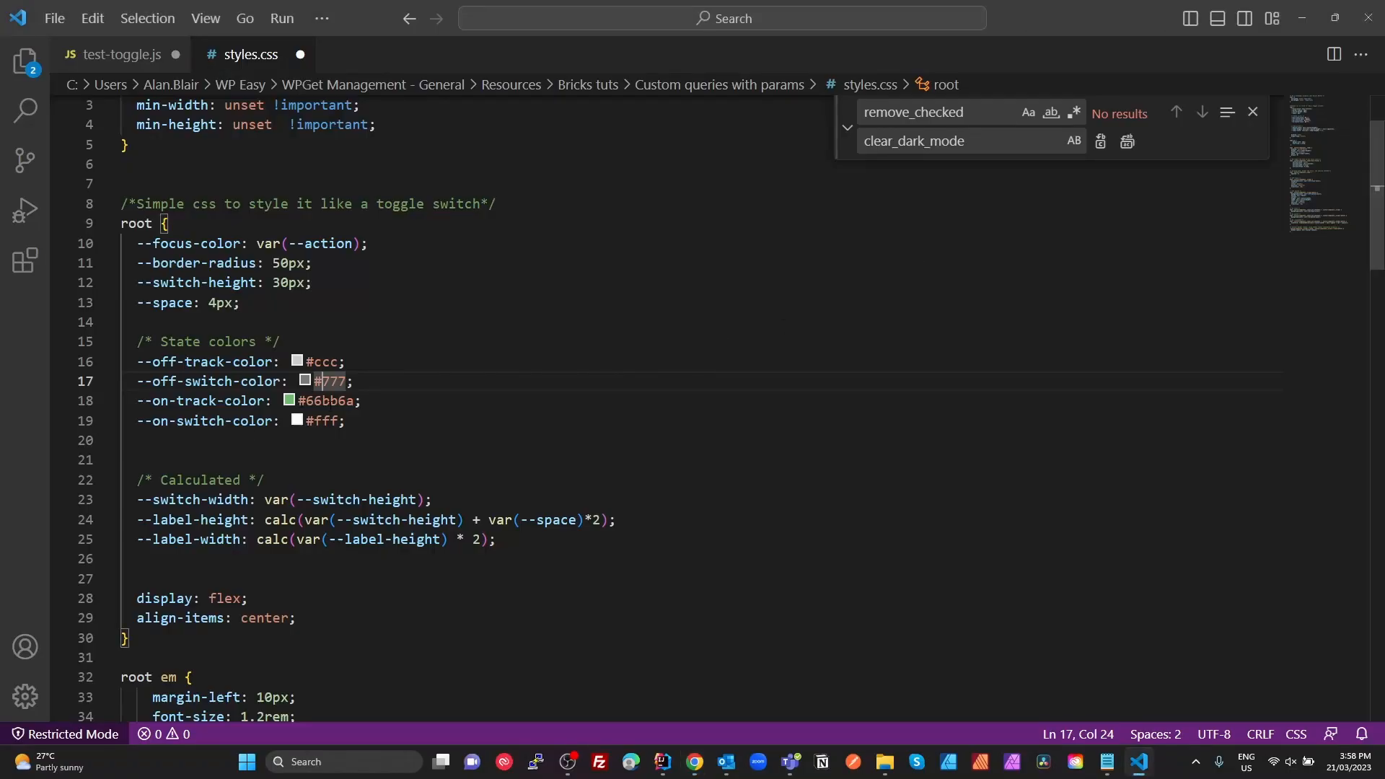
key("alt+Tab")
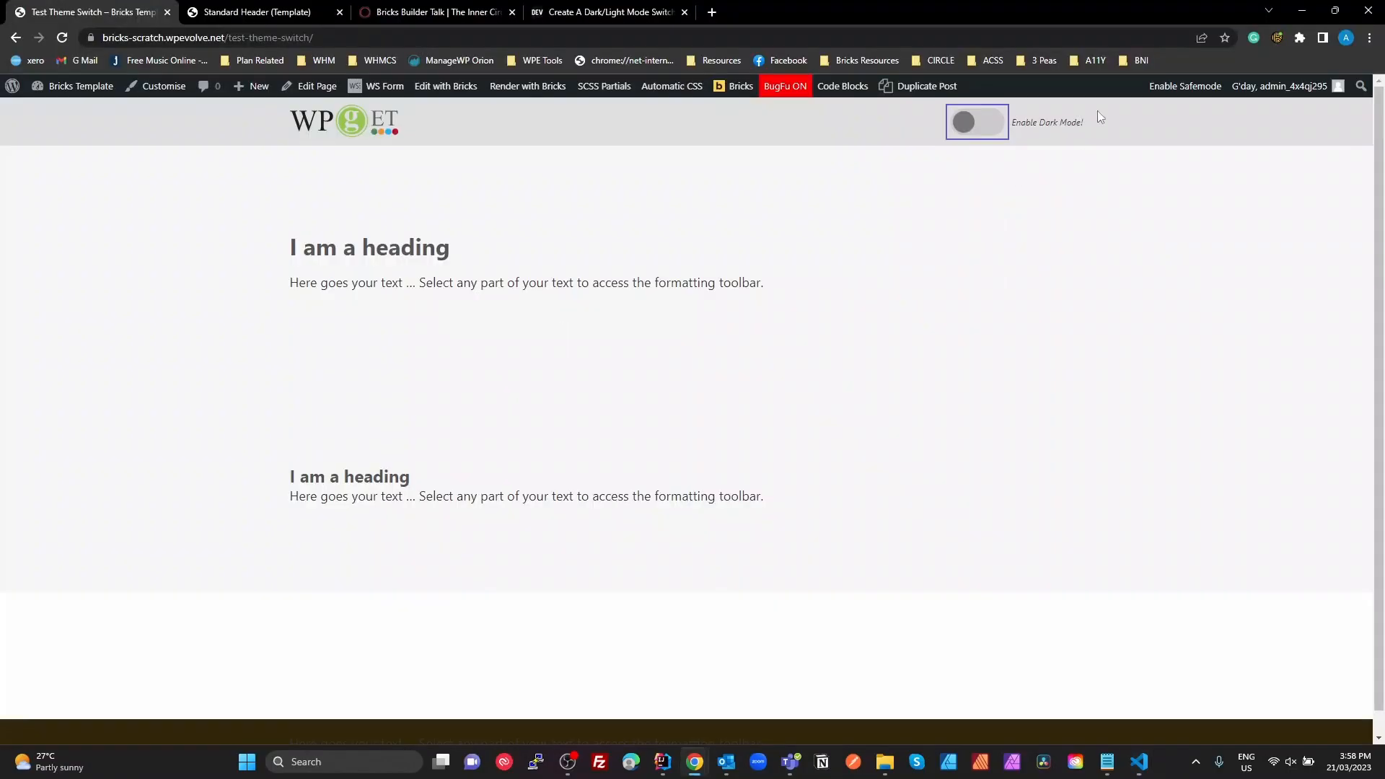
key("space")
key("alt+Tab")
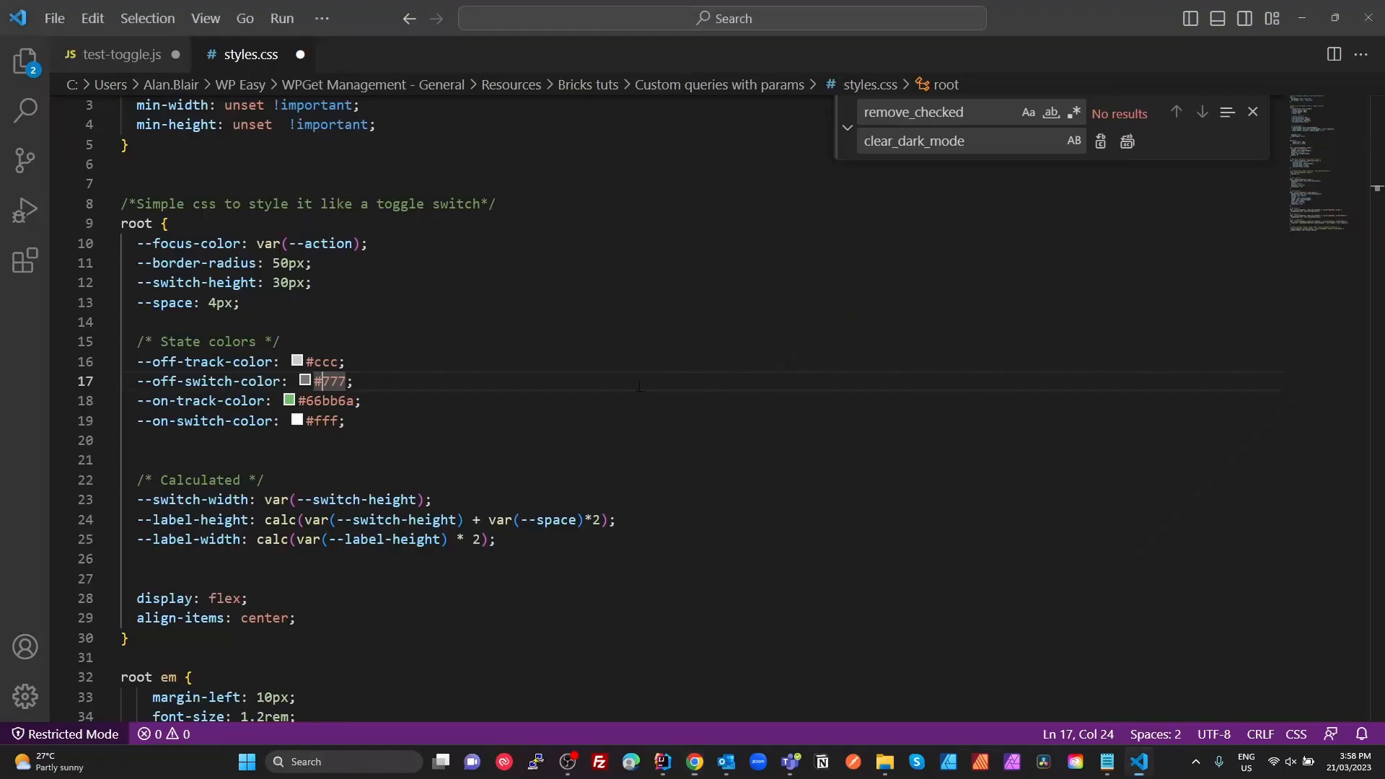
Step: Highlight the variable block from --focus-color through --on-switch-color in the root rule of styles.css
left_click_drag(347, 421, 130, 245)
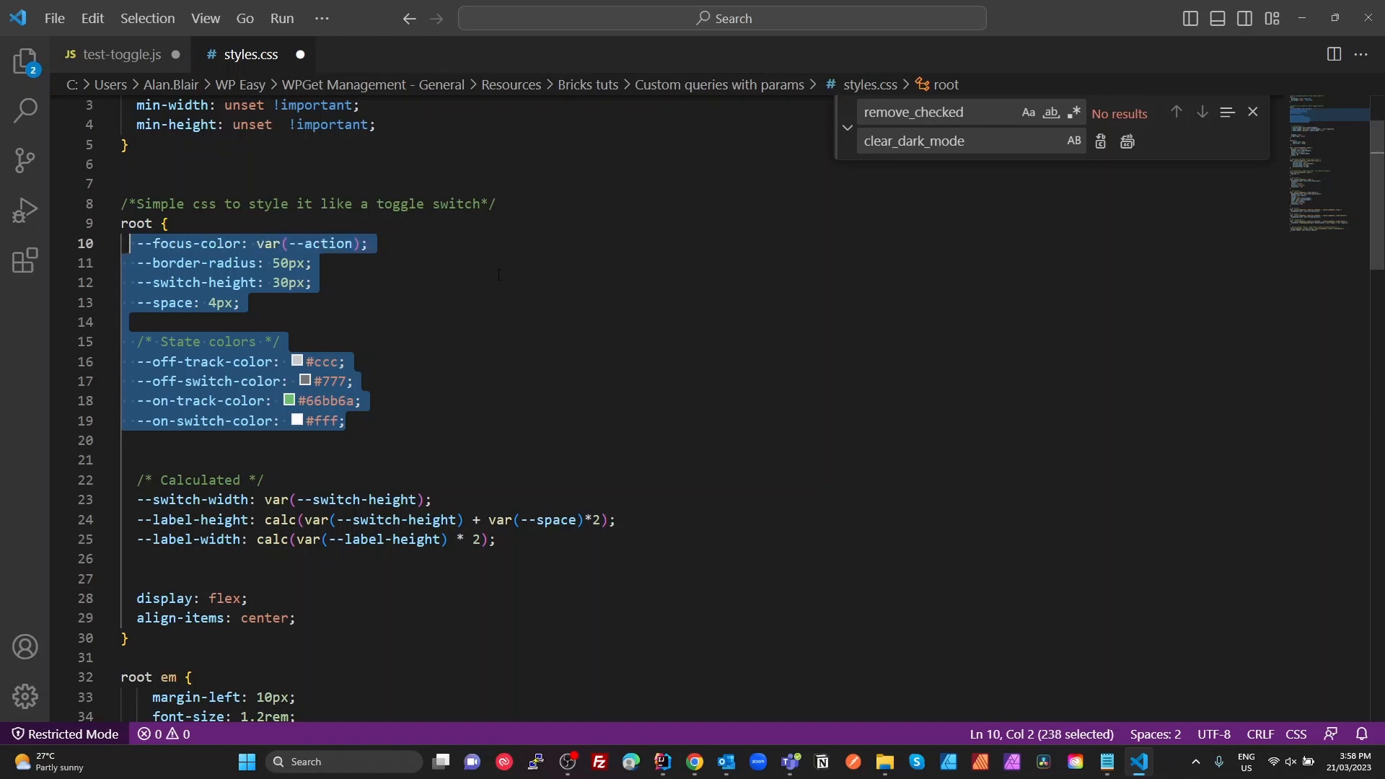
scroll(378, 464, "down", 1)
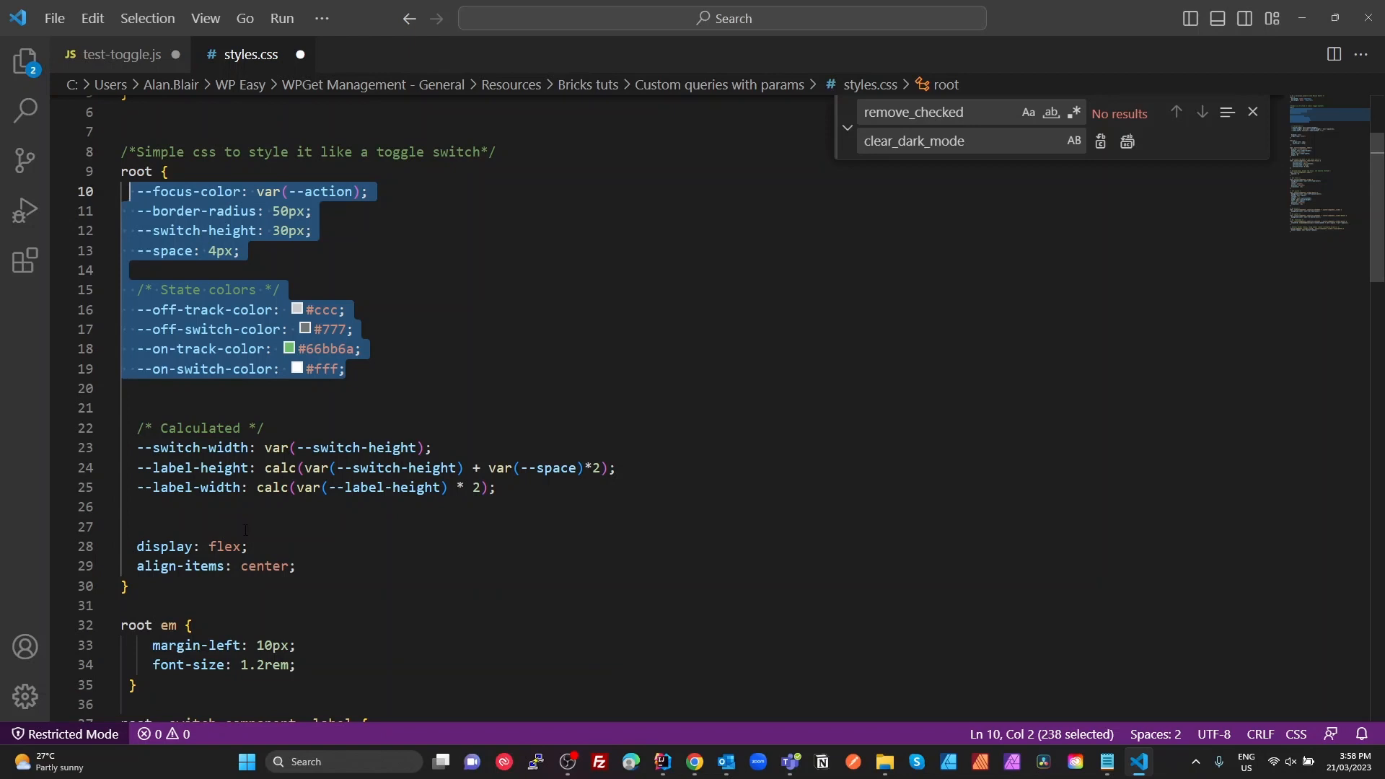
left_click(158, 192)
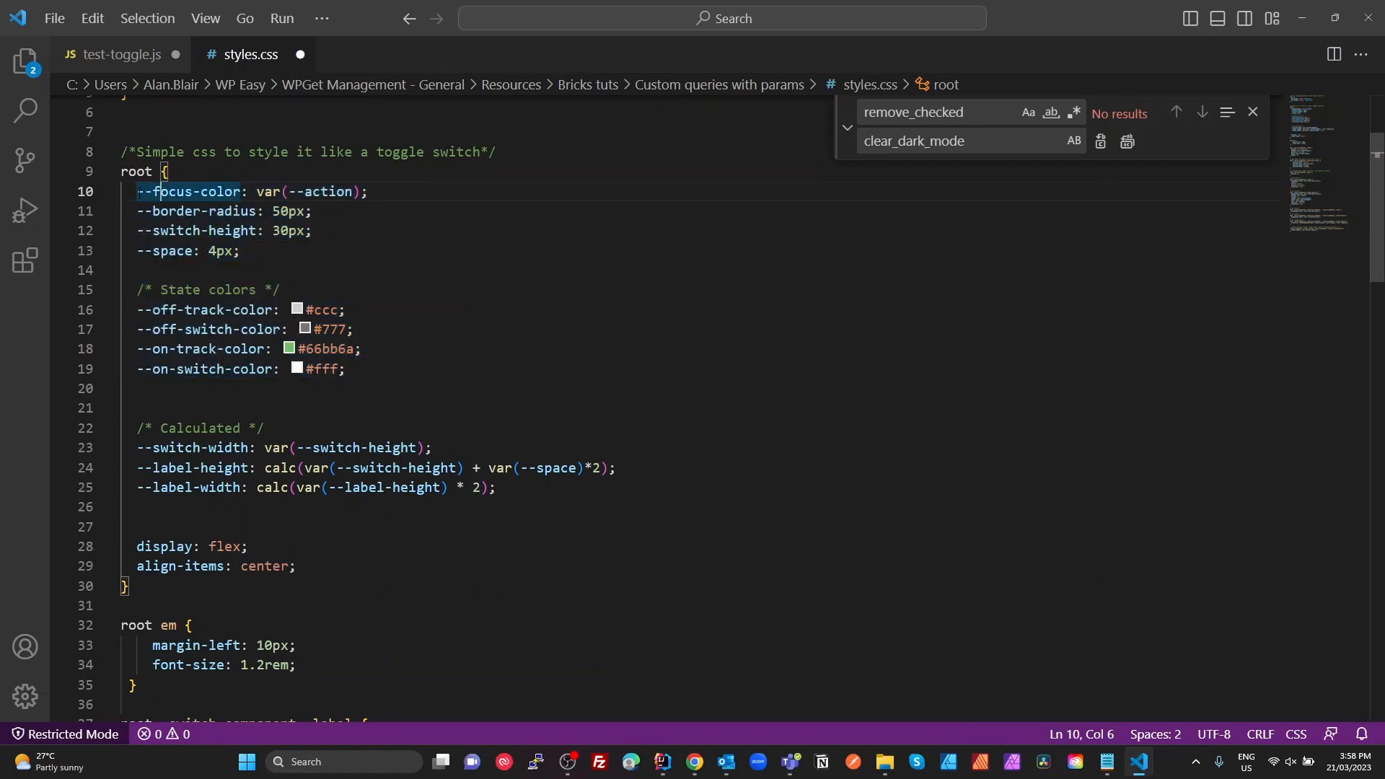
left_click_drag(360, 373, 132, 191)
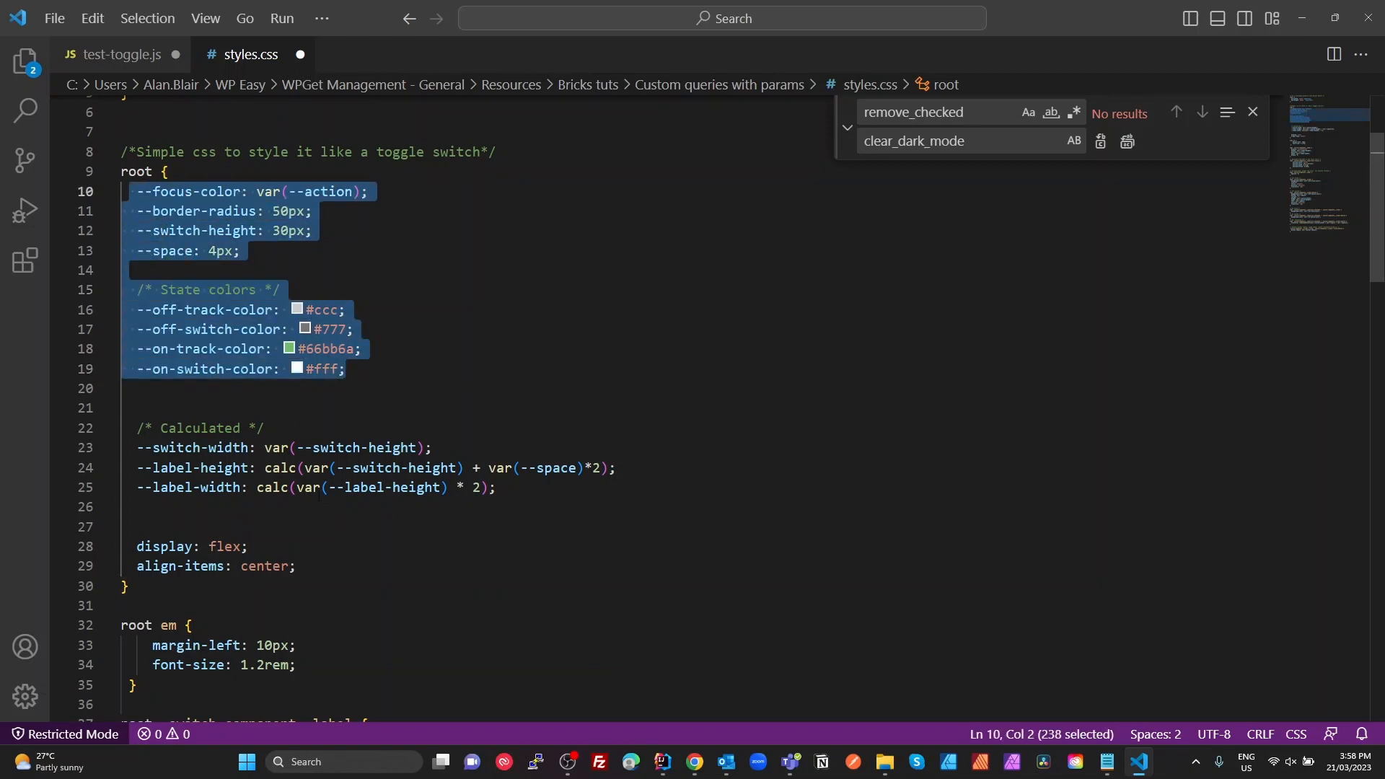
scroll(329, 512, "down", 1)
scroll(329, 512, "down", 1)
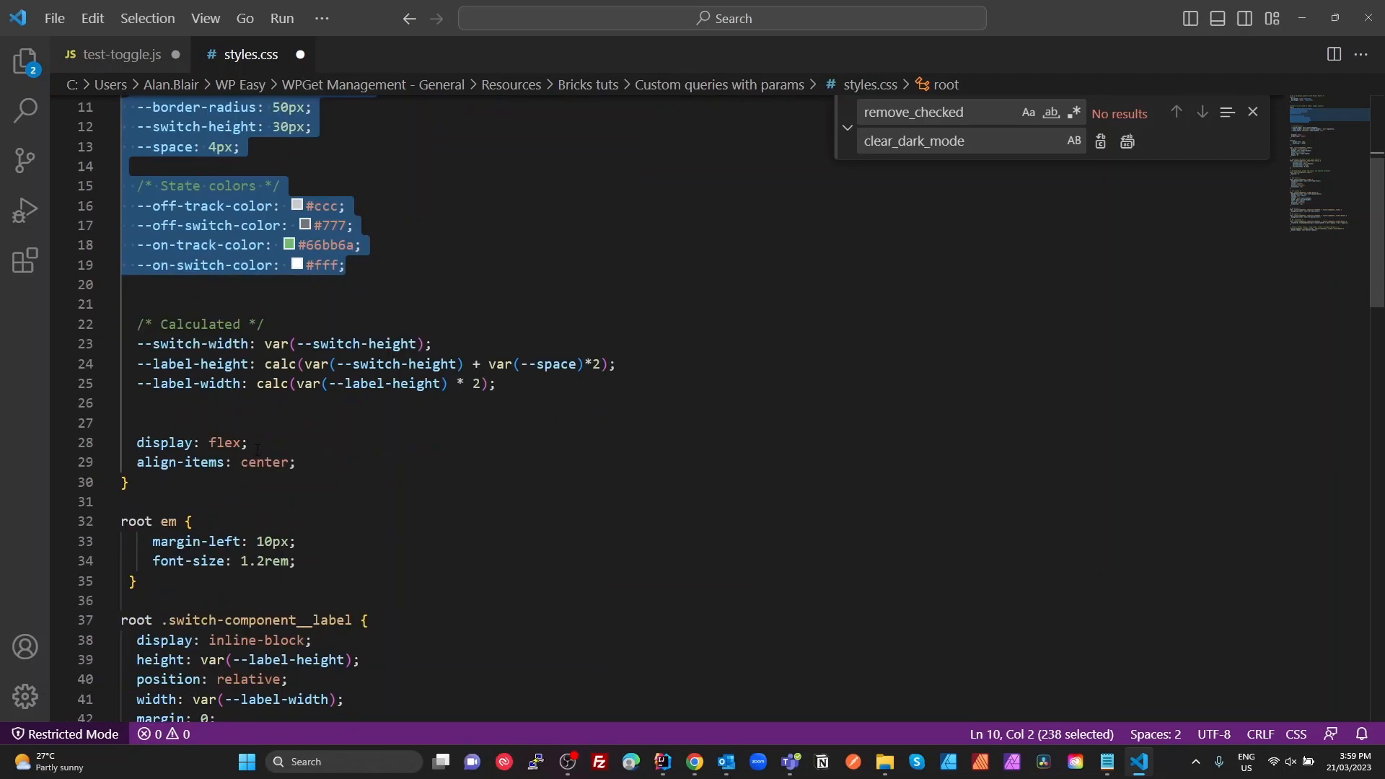
Step: Mark align-items: center and the root em margin-left in styles.css, and show the matching Basic Text element in the Bricks header template
left_click(258, 462)
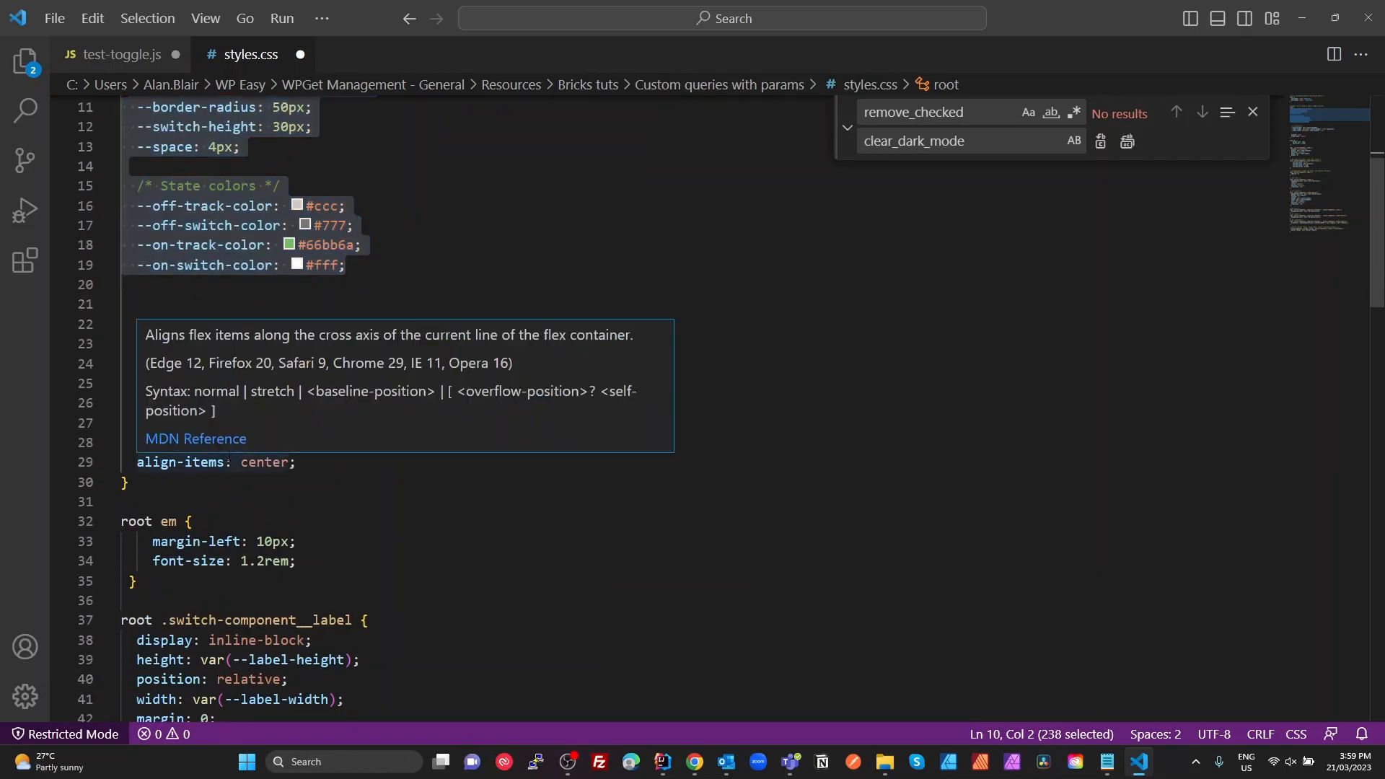
scroll(310, 440, "down", 2)
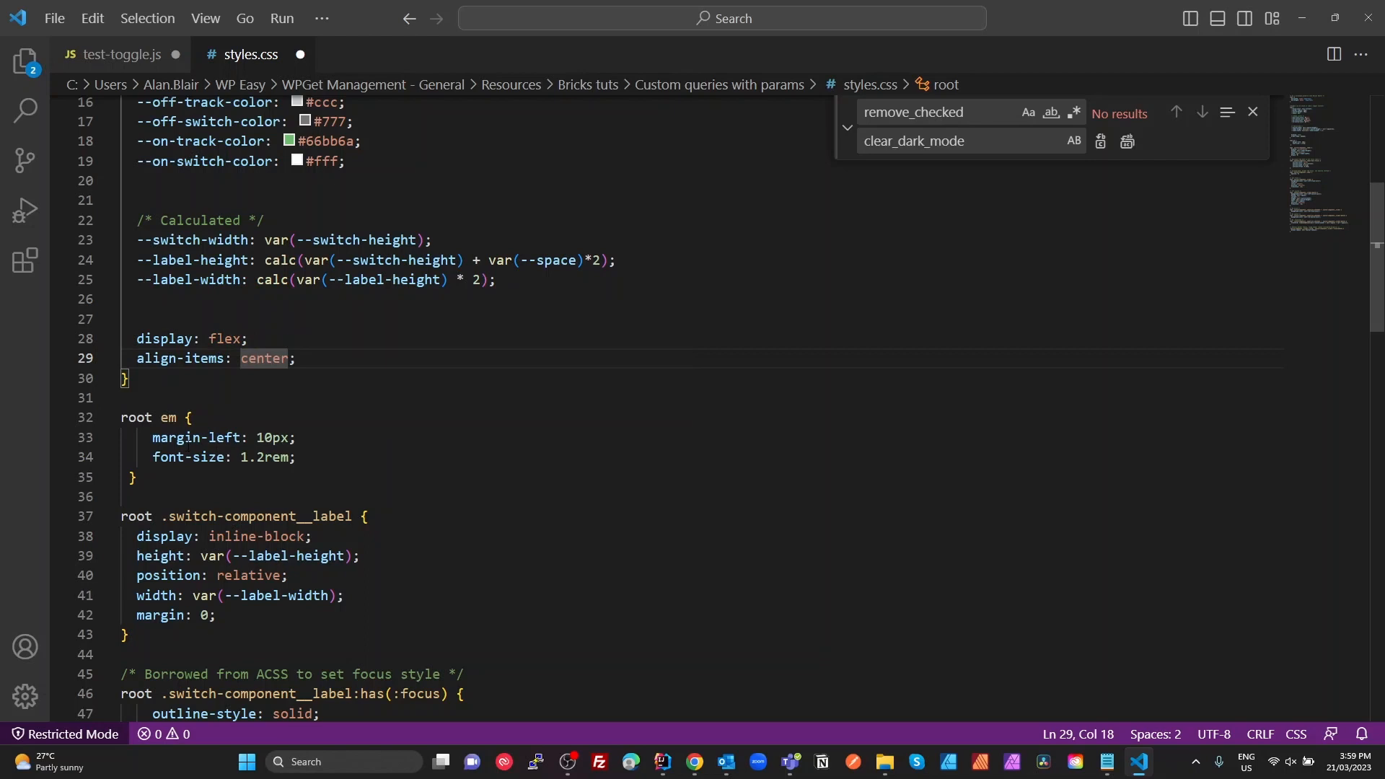
left_click(281, 438)
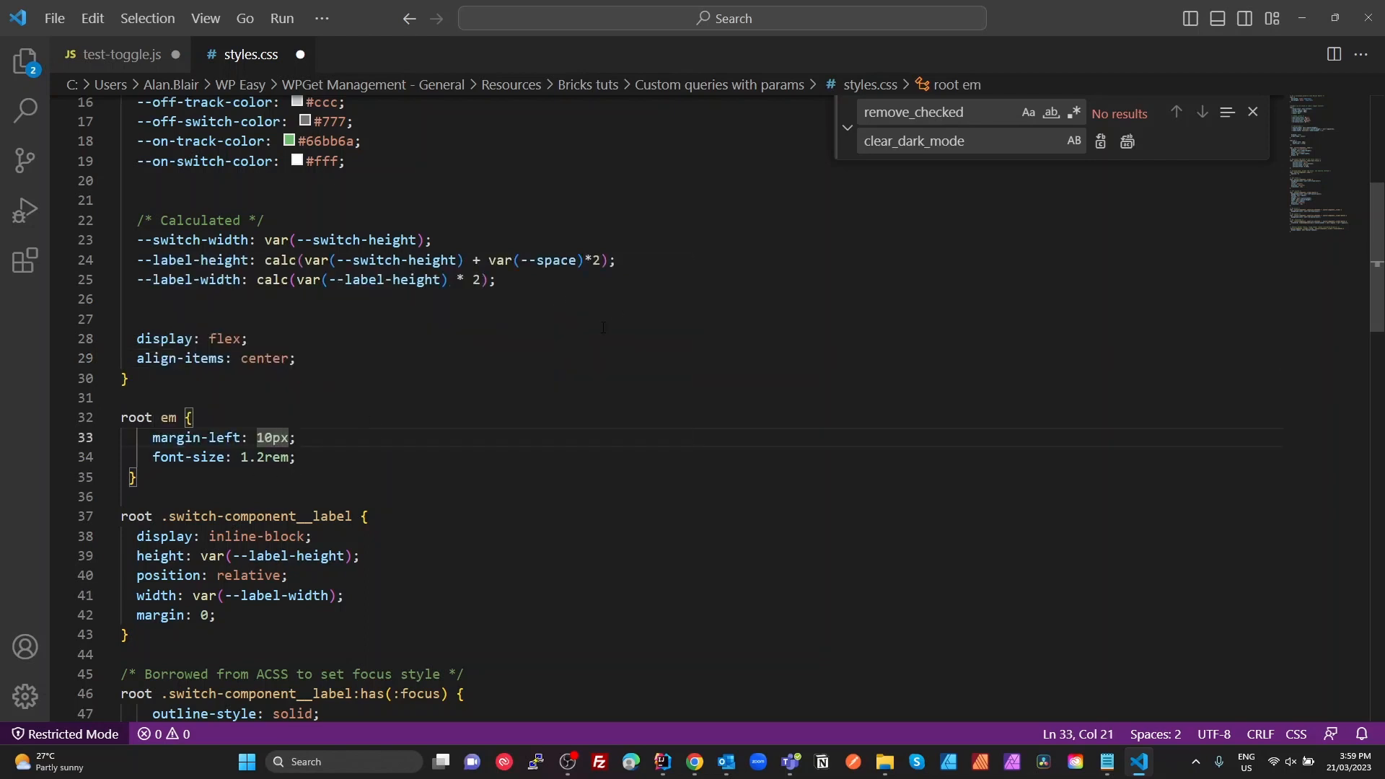
key("alt+Tab")
left_click(1230, 349)
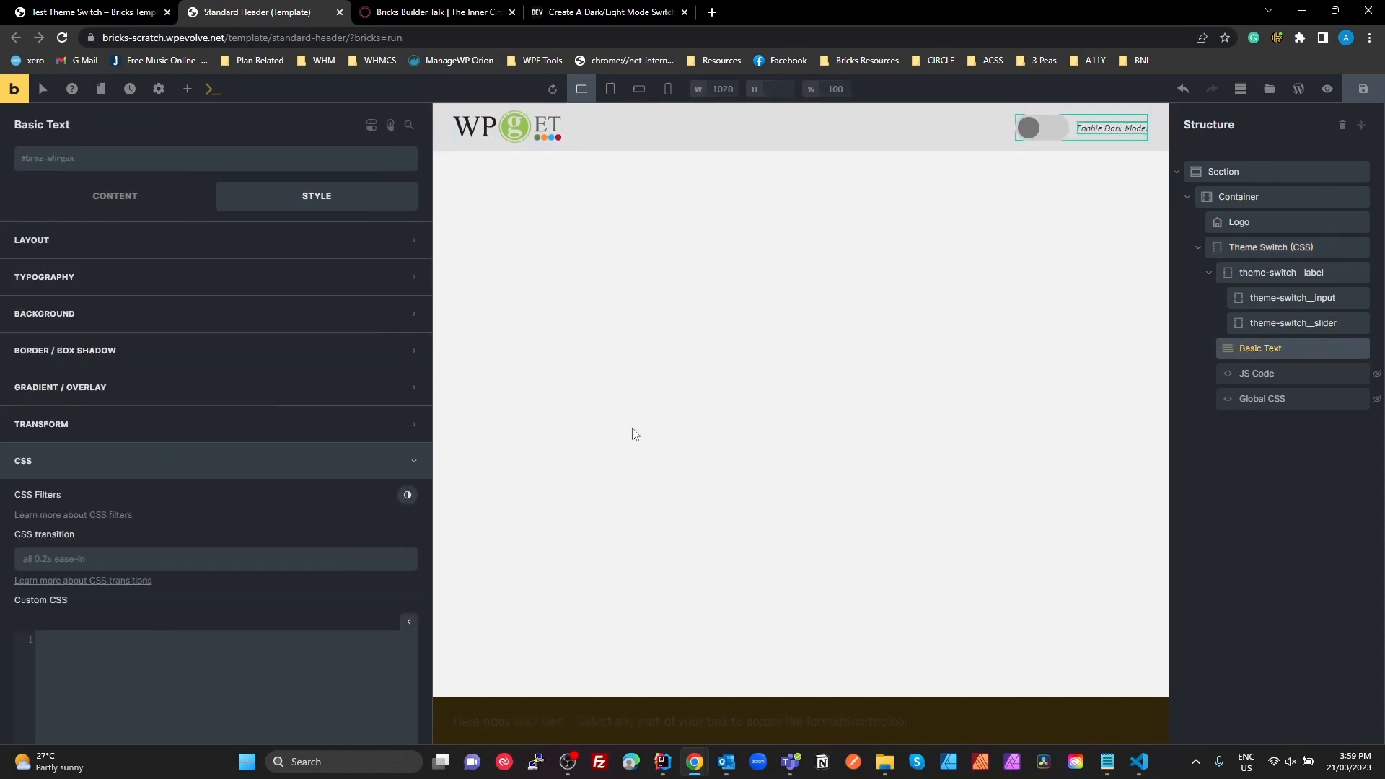
Step: Mark the .switch-component__label selector in styles.css and select the theme-switch__input element in the Bricks template structure
key("alt+Tab")
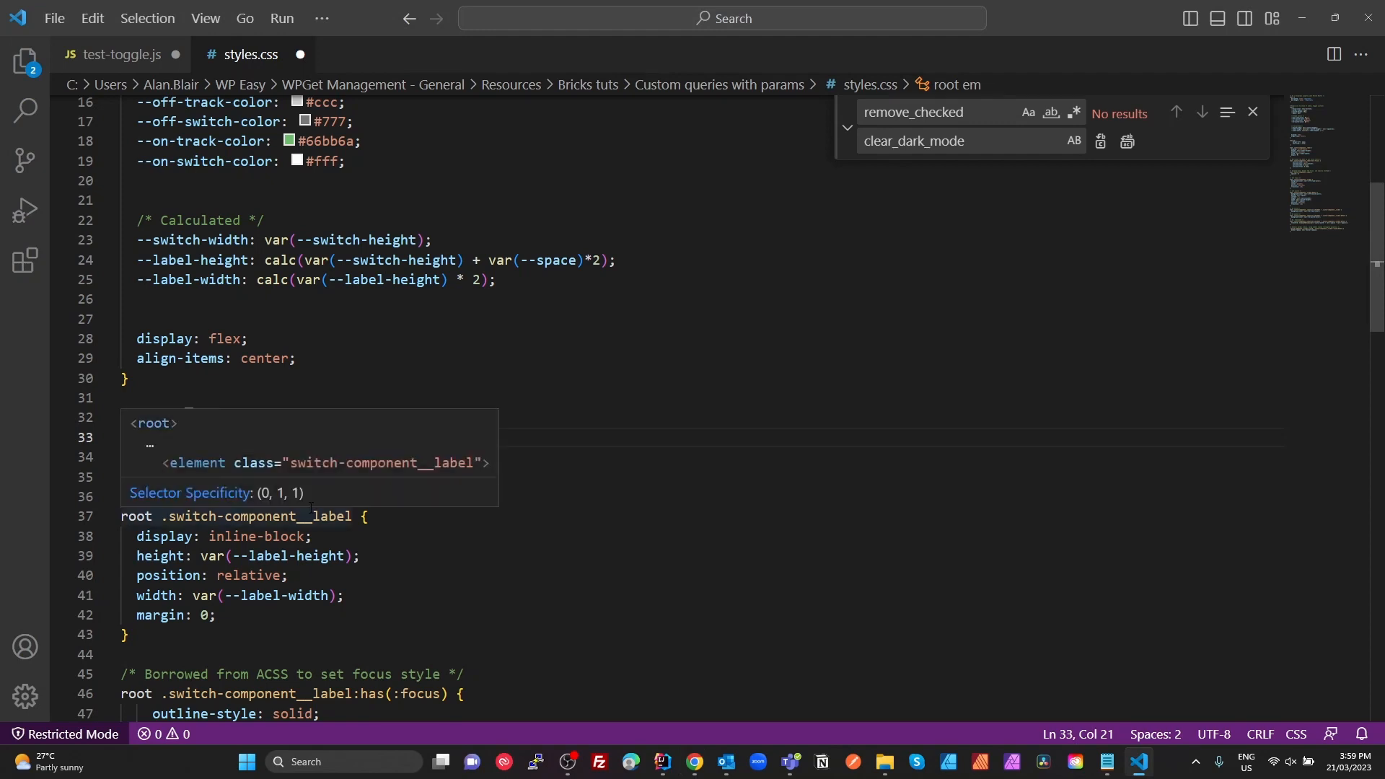
scroll(601, 448, "down", 3)
double_click(282, 360)
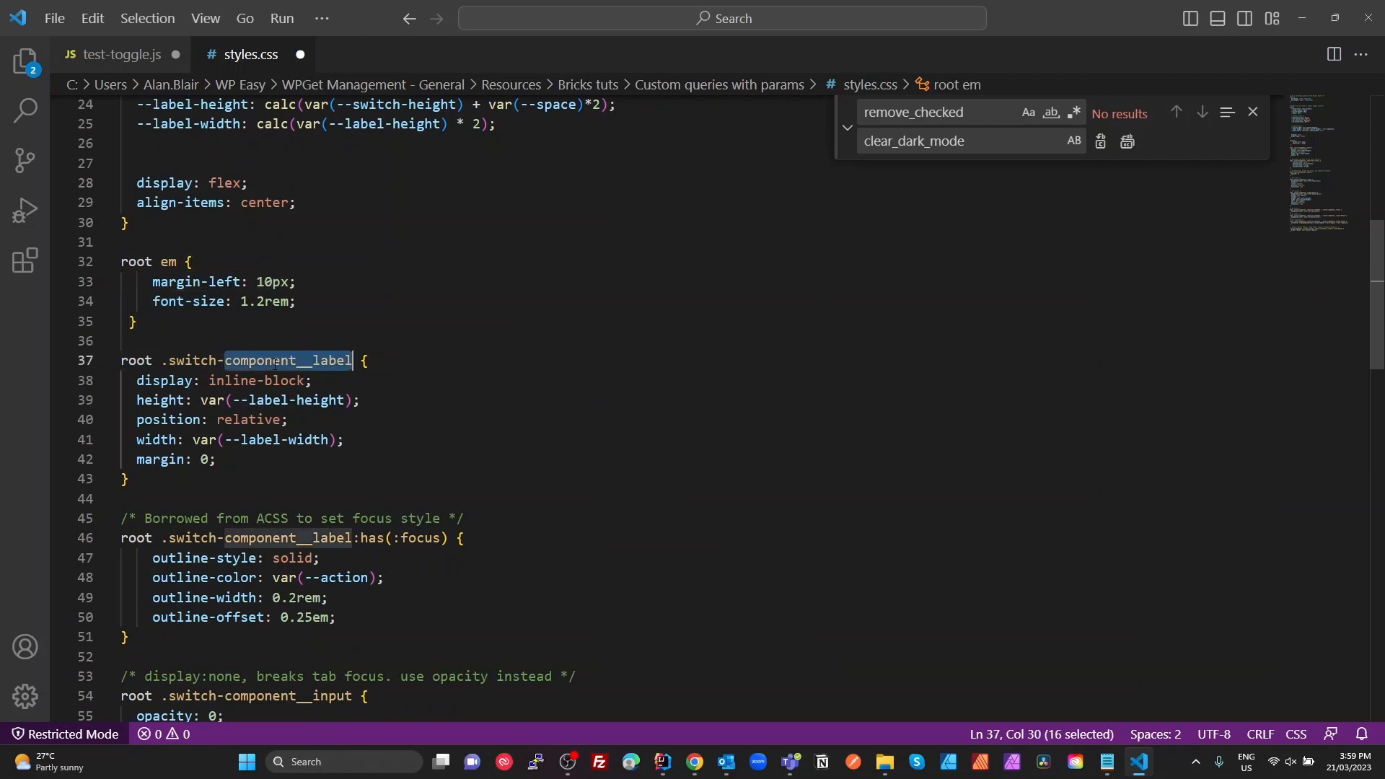
key("alt+Tab")
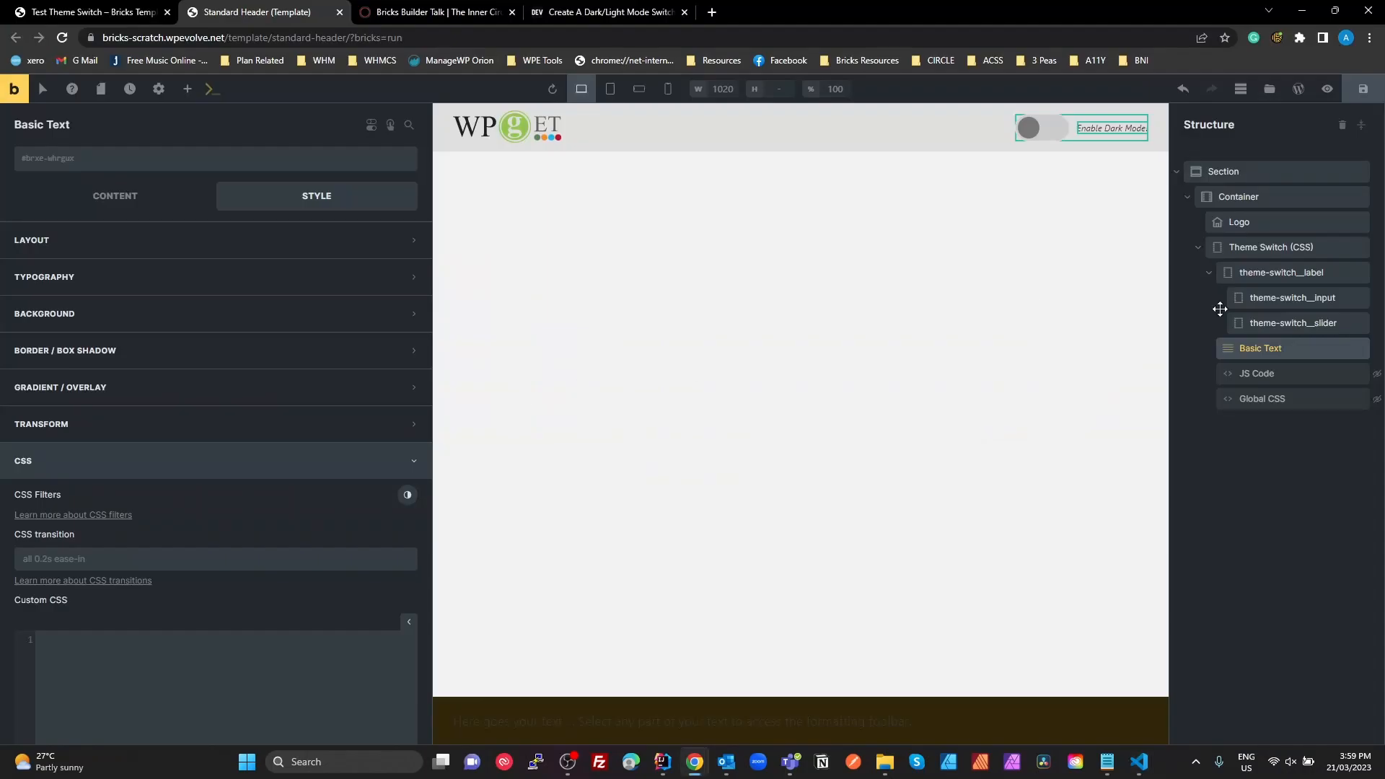
left_click(1275, 296)
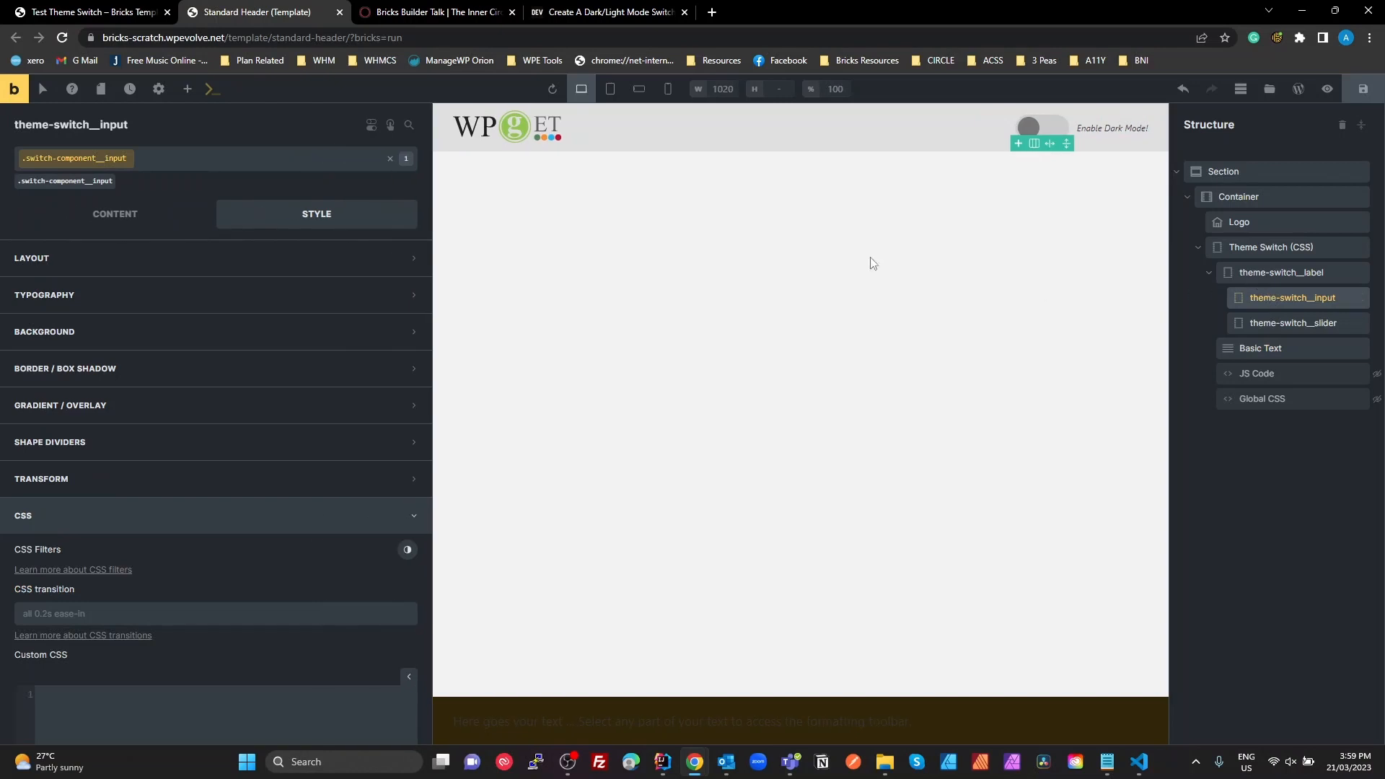
Step: Highlight the checkbox input line in the DEV article's HTML markup and return to the Bricks header template
left_click(569, 13)
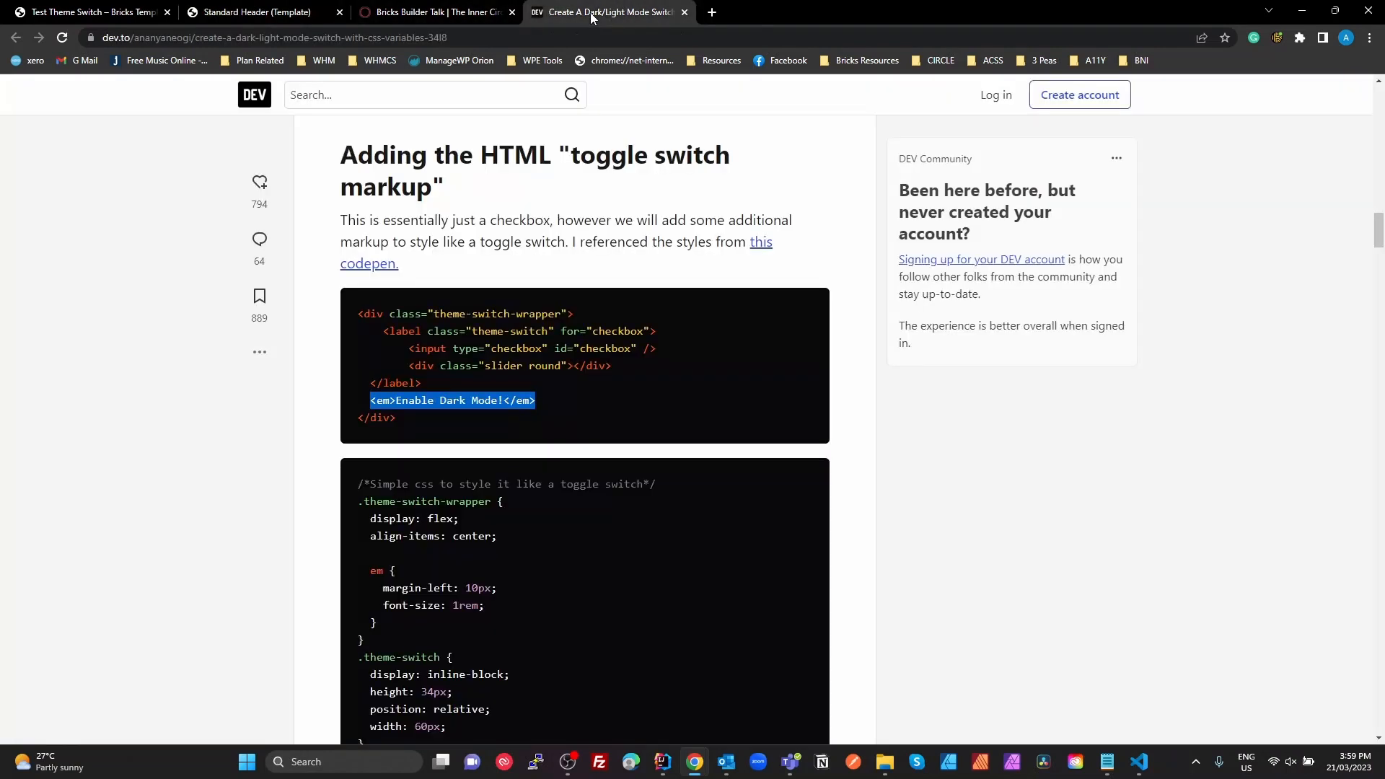
left_click_drag(415, 349, 658, 349)
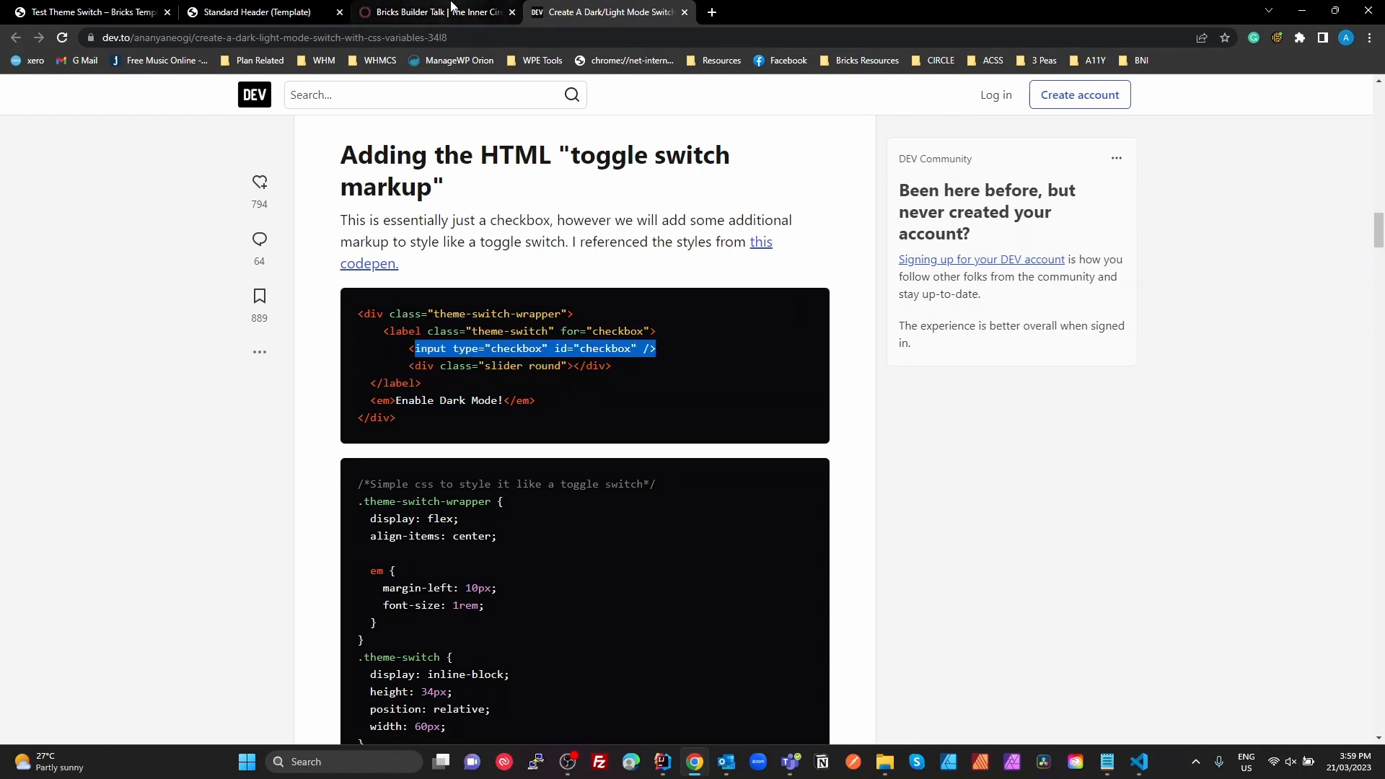
left_click(282, 15)
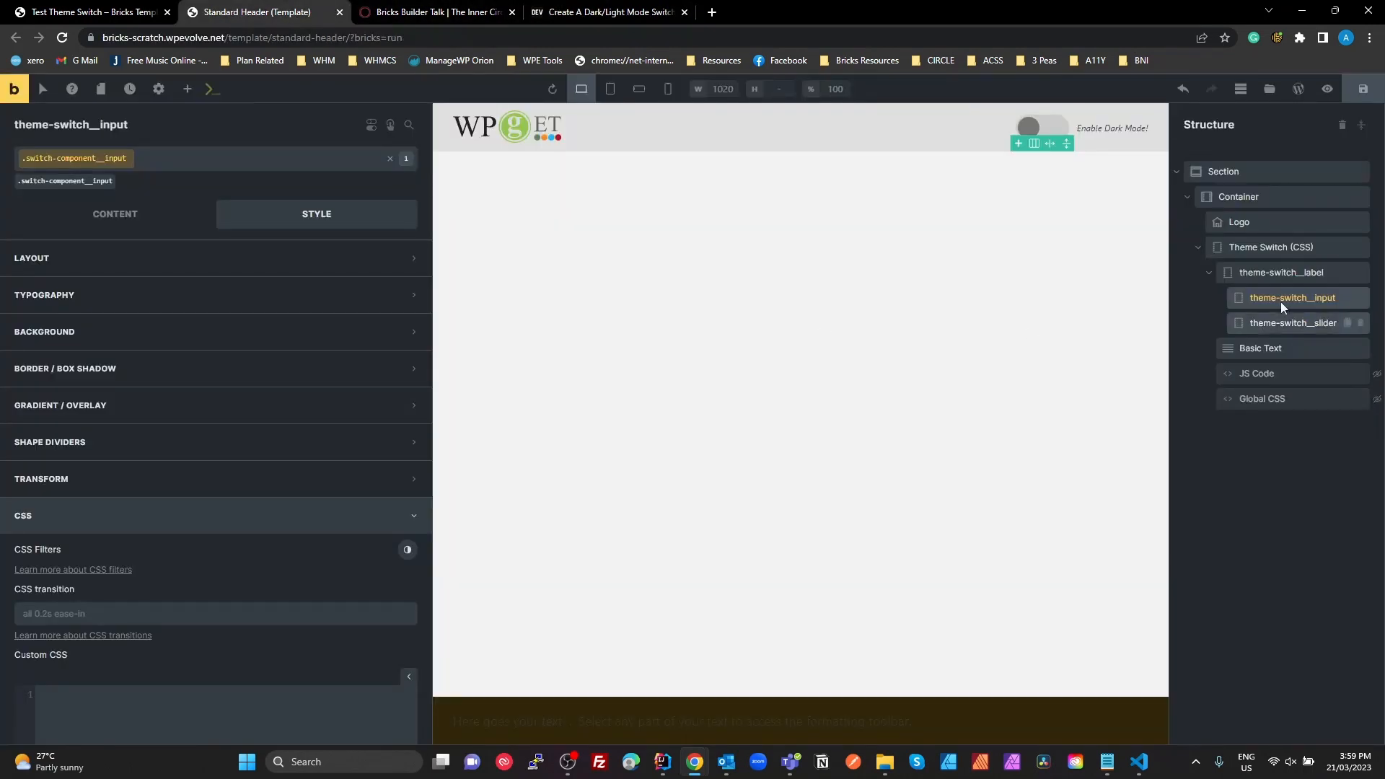
Step: Show the theme-switch__input element's custom HTML tag settings and expand its type attribute
left_click(125, 216)
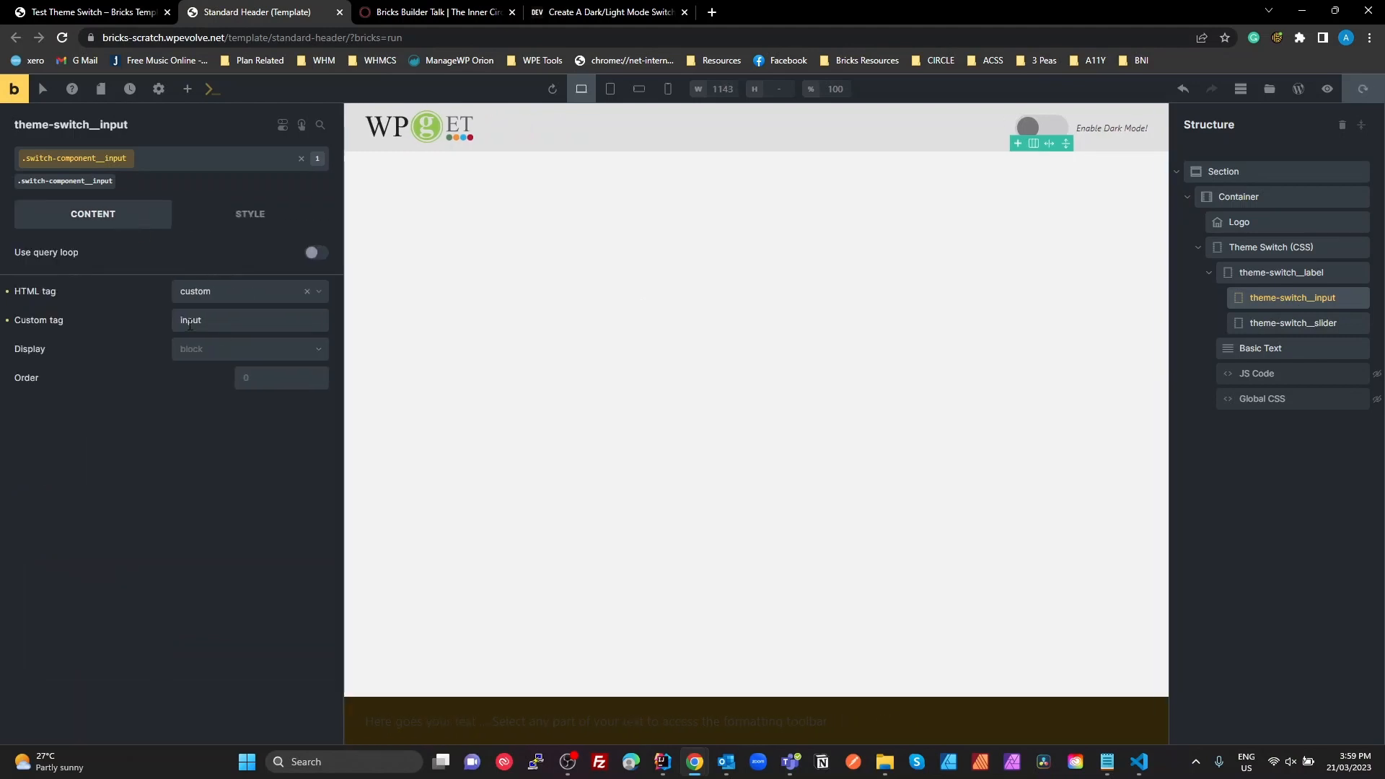
left_click(242, 216)
left_click(174, 510)
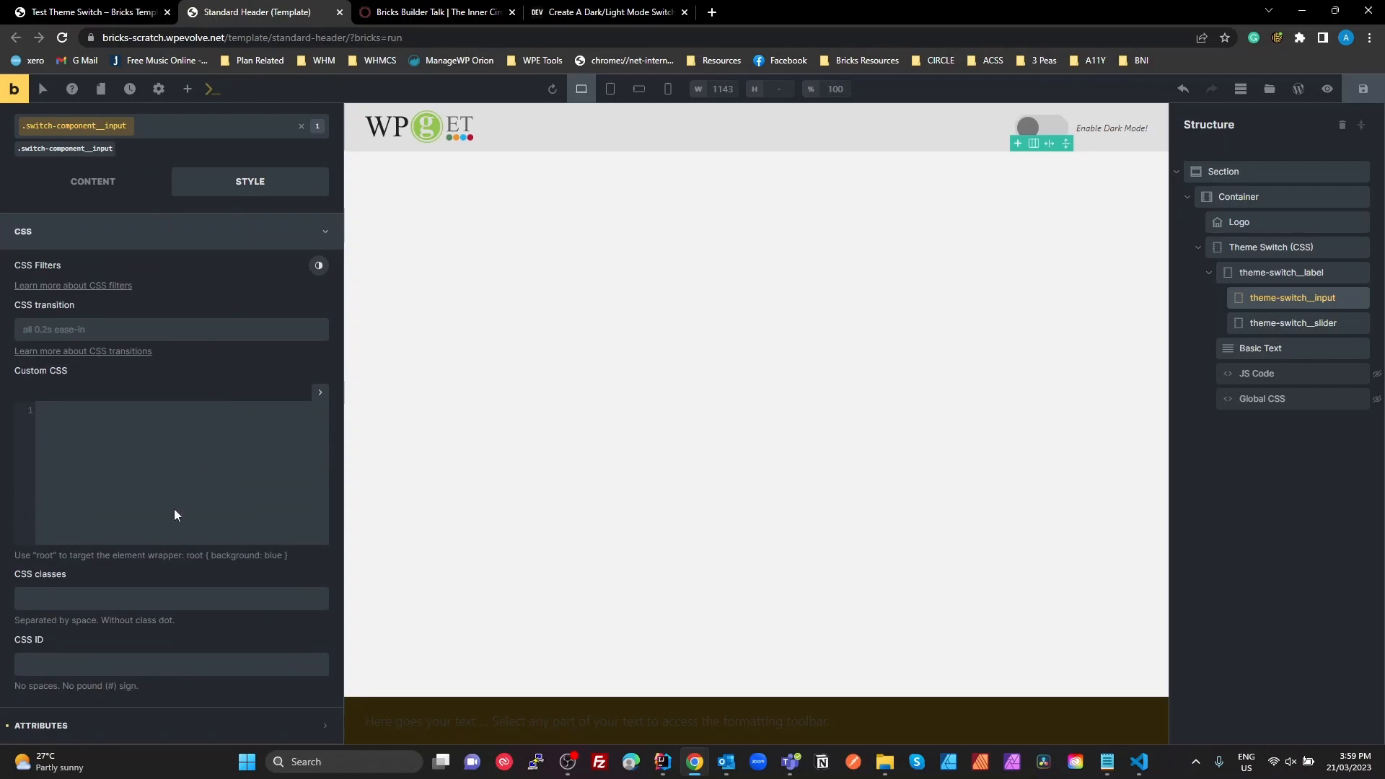
left_click(72, 726)
left_click(92, 590)
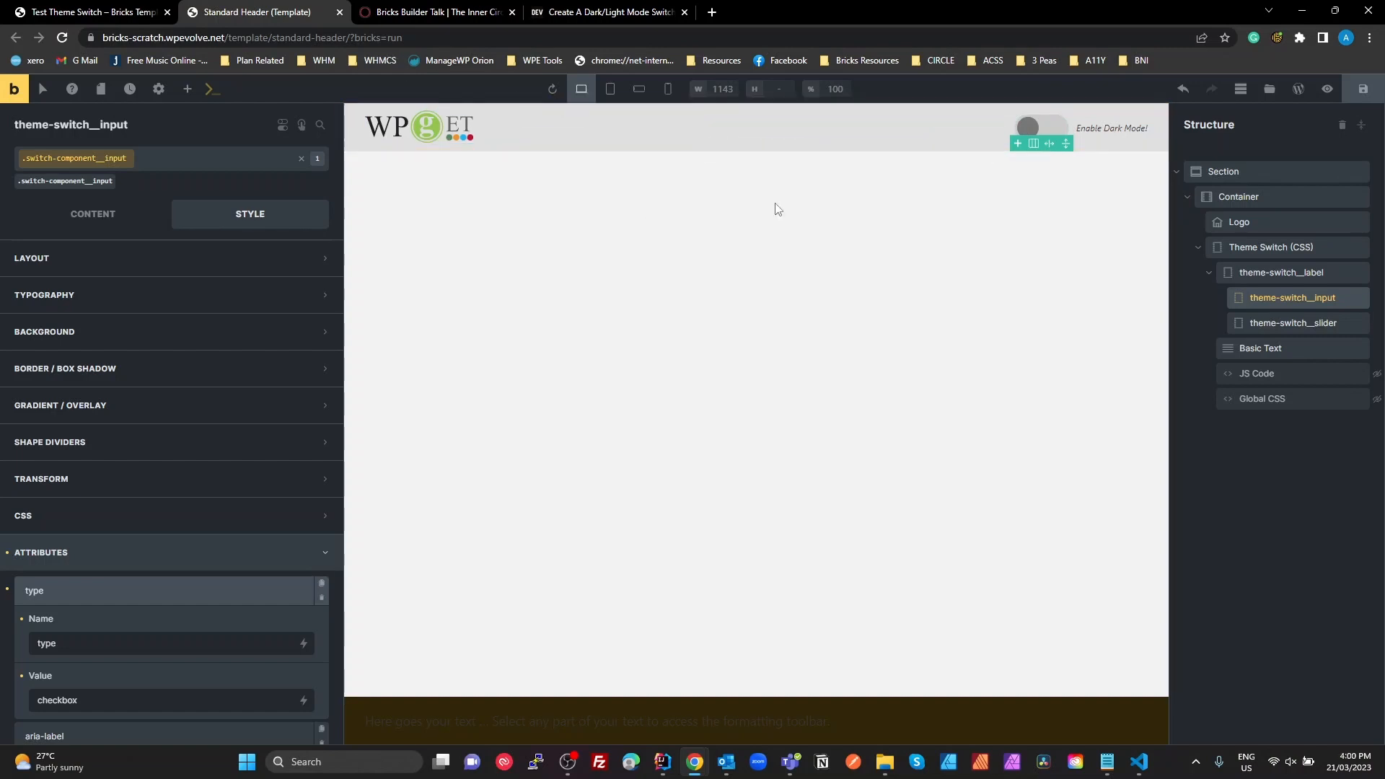
mouse_move(1019, 147)
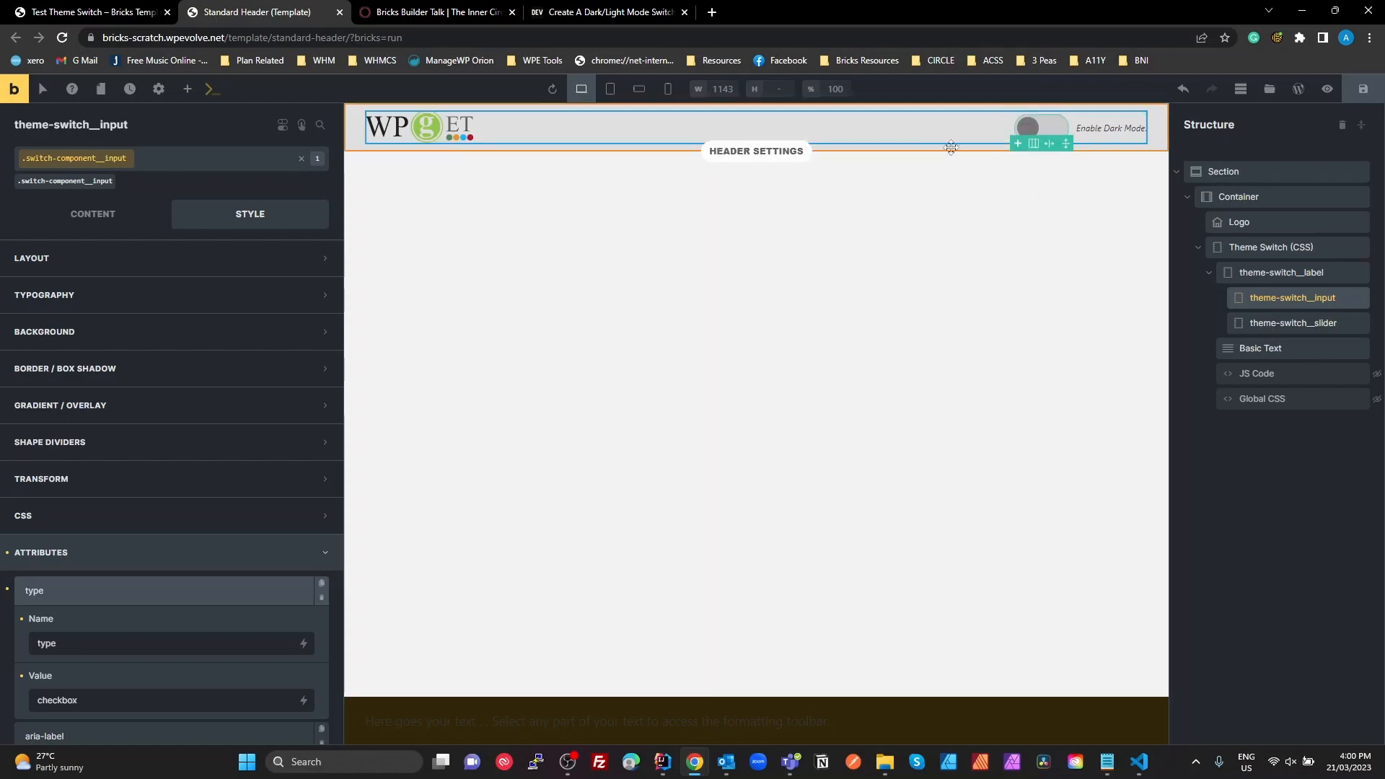
Step: Point out the display, height, position, width and margin declarations of the .switch-component__label rule in styles.css
key("alt+Tab")
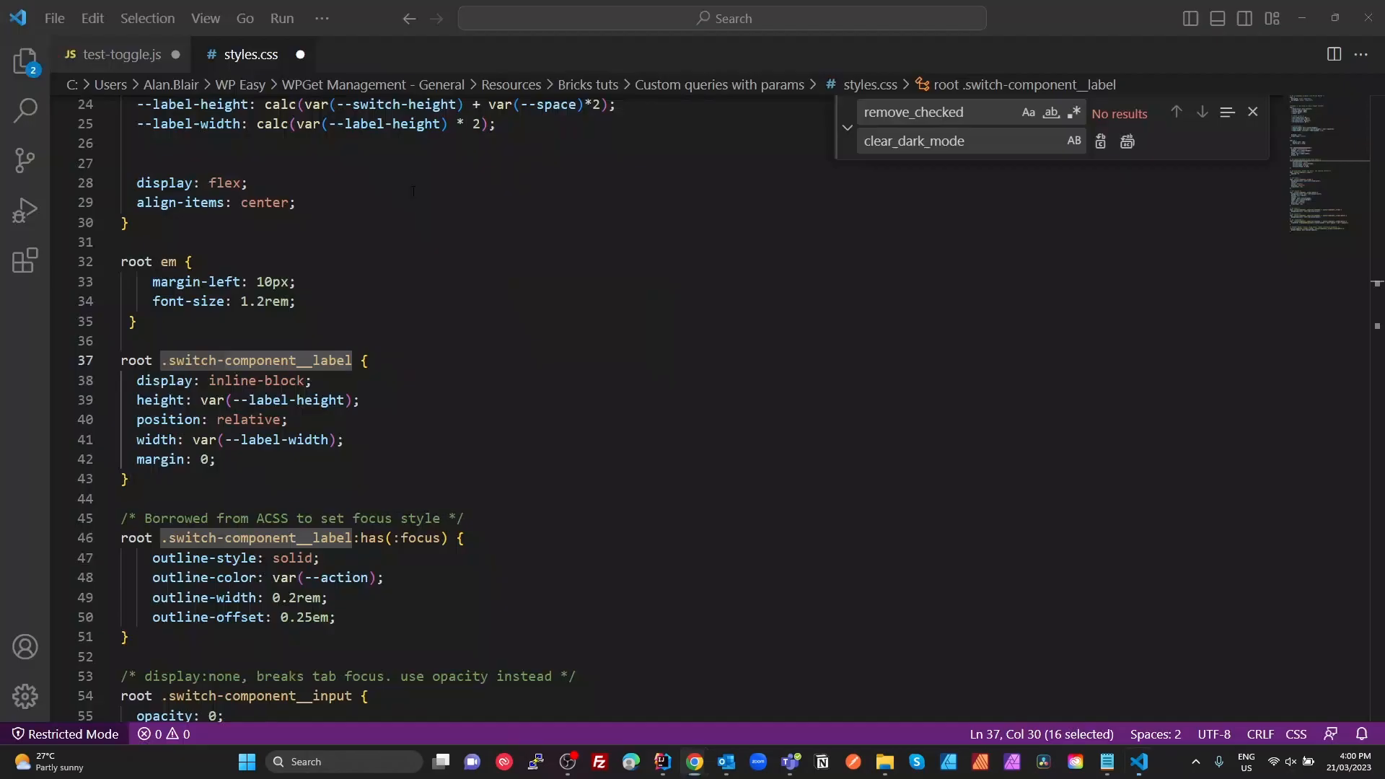
left_click(368, 417)
left_click(235, 380)
left_click(288, 361)
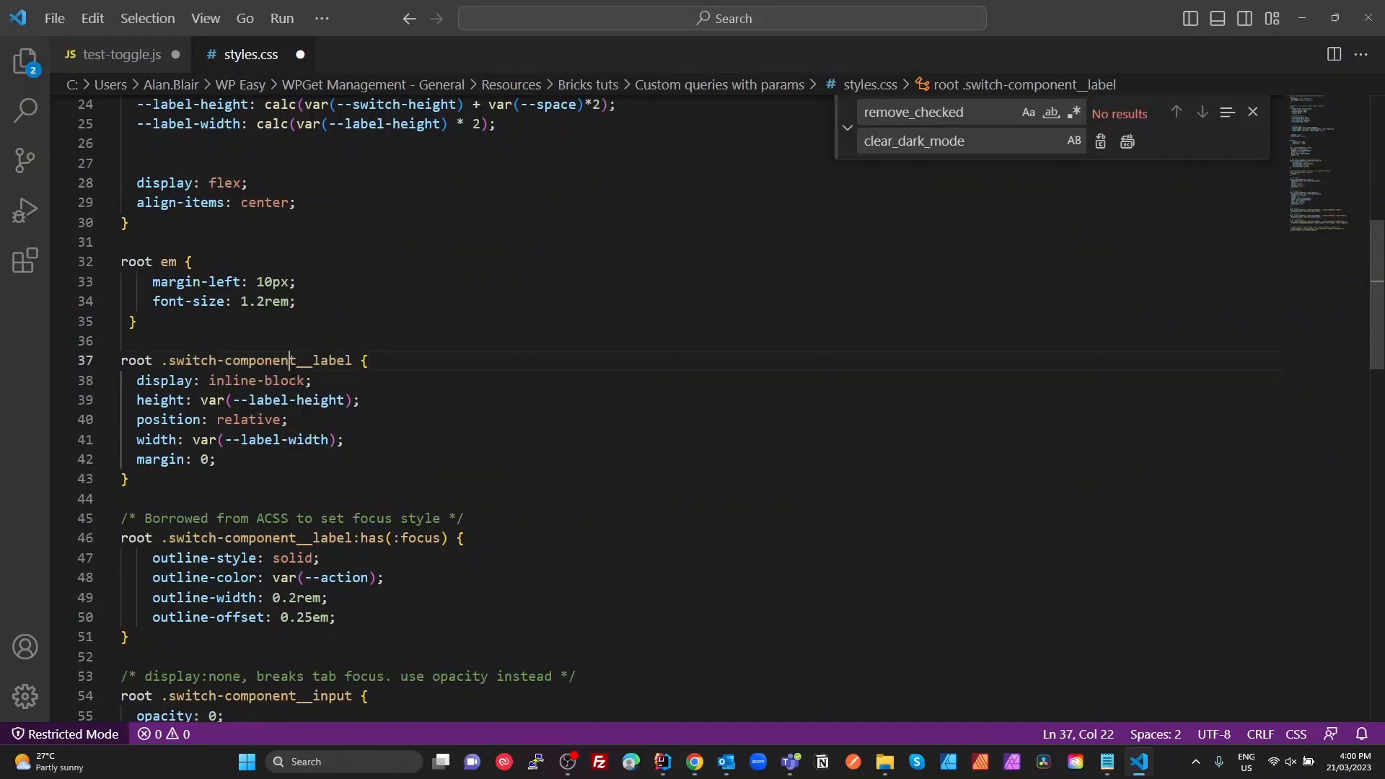
left_click(210, 380)
double_click(287, 401)
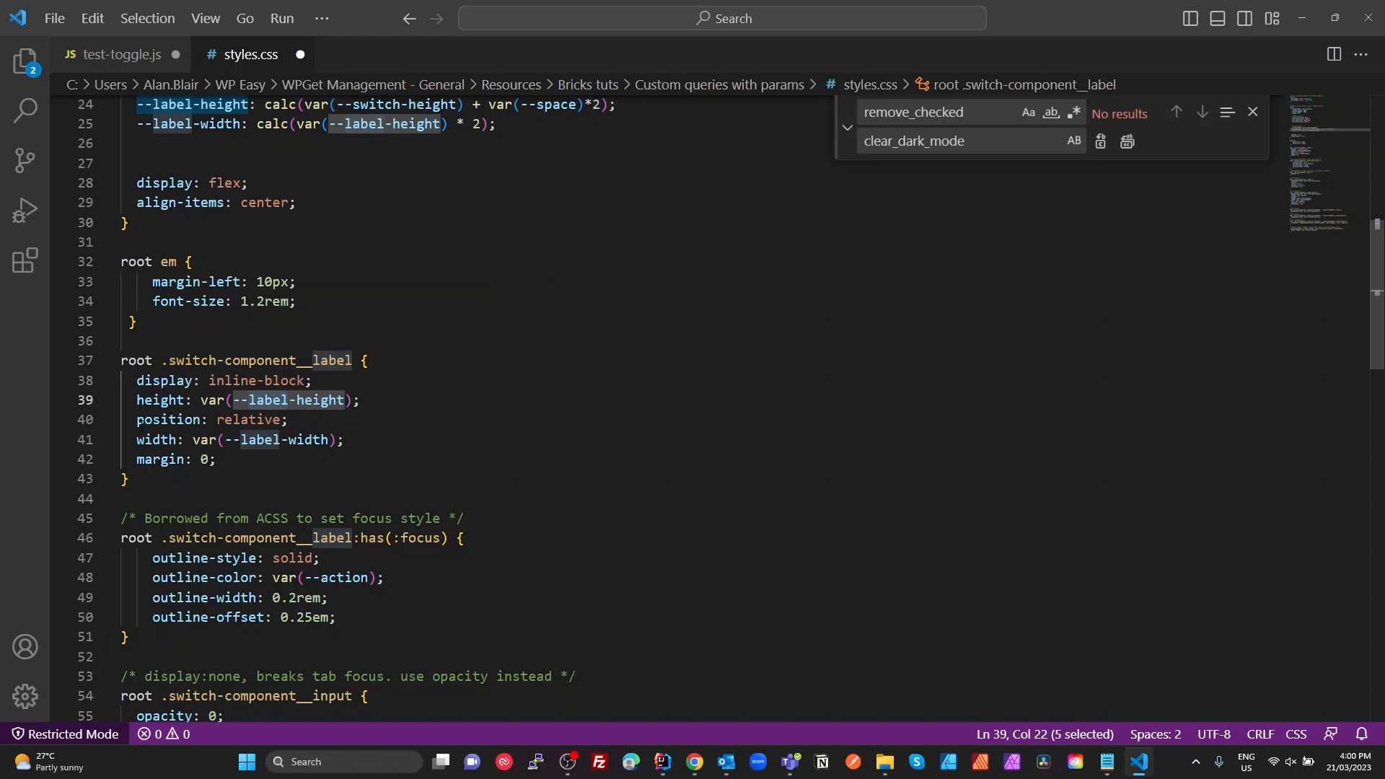
left_click_drag(143, 423, 137, 422)
left_click_drag(250, 421, 257, 421)
left_click(145, 440)
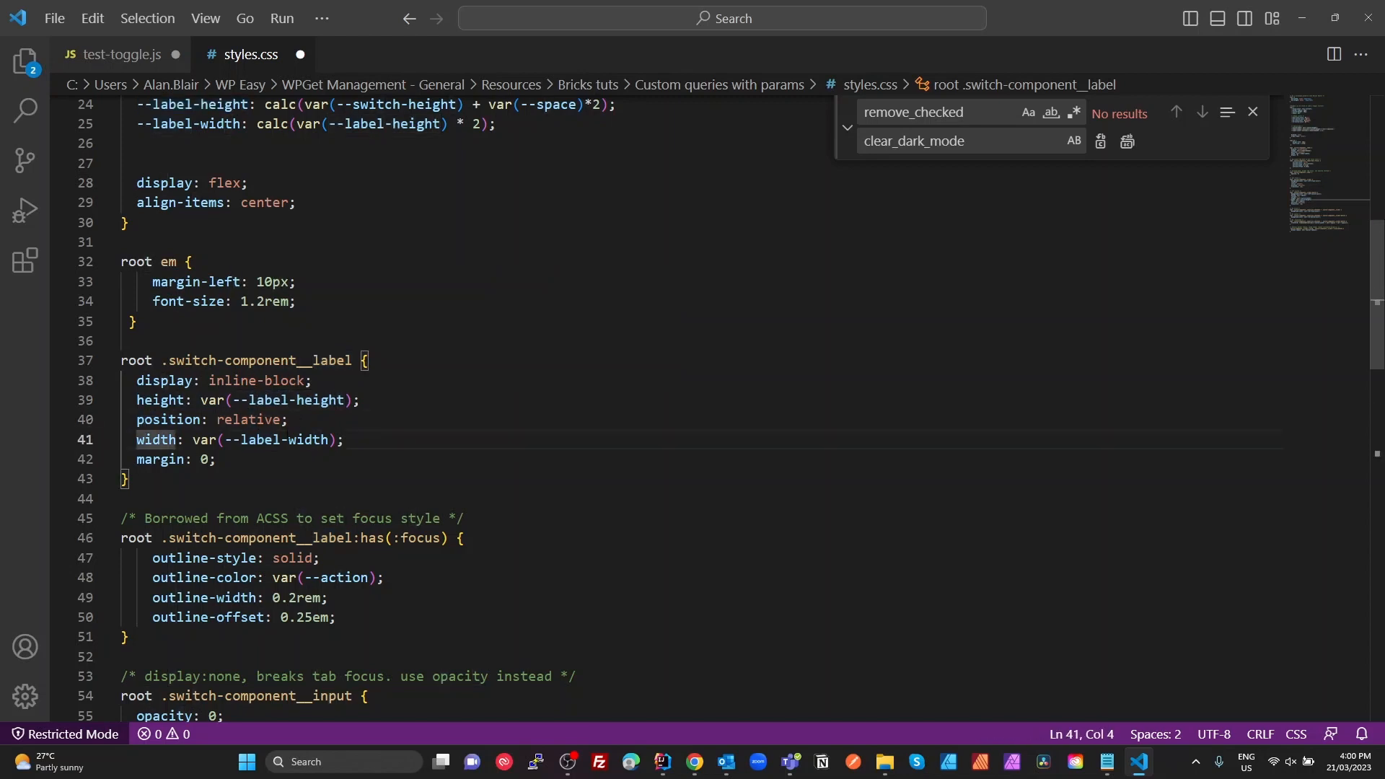
left_click(176, 459)
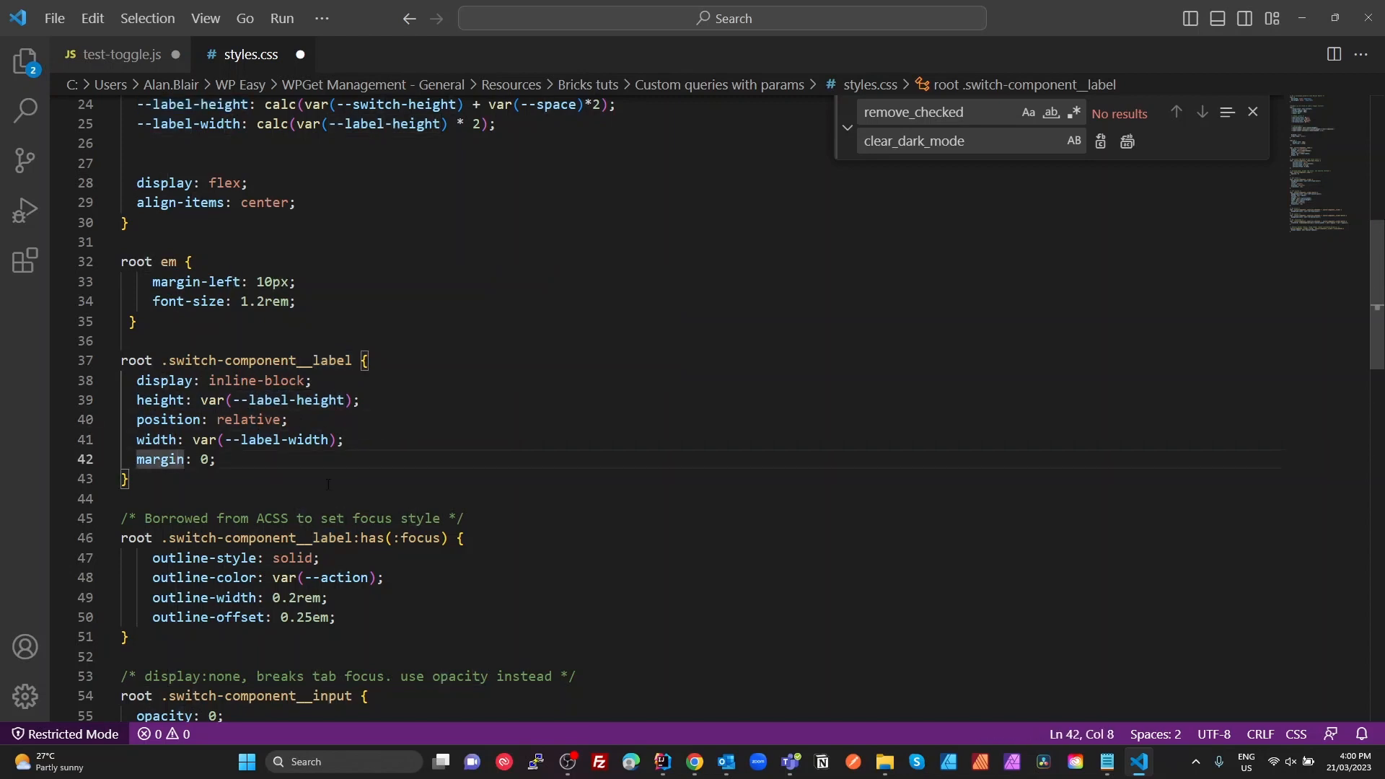
Step: Mark opacity: 0 and the .switch-component__input selector in styles.css
scroll(328, 484, "down", 2)
scroll(329, 484, "down", 1)
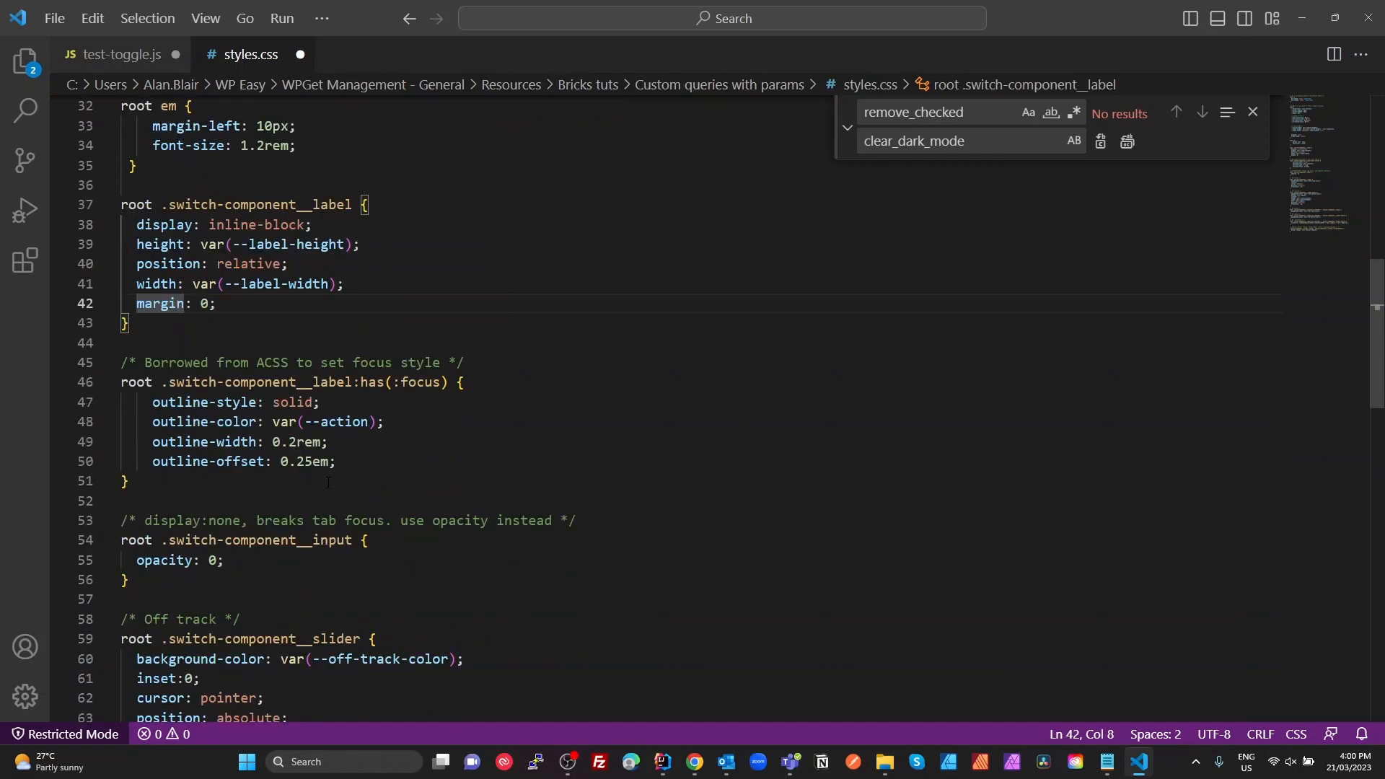
left_click(192, 441)
scroll(193, 441, "down", 2)
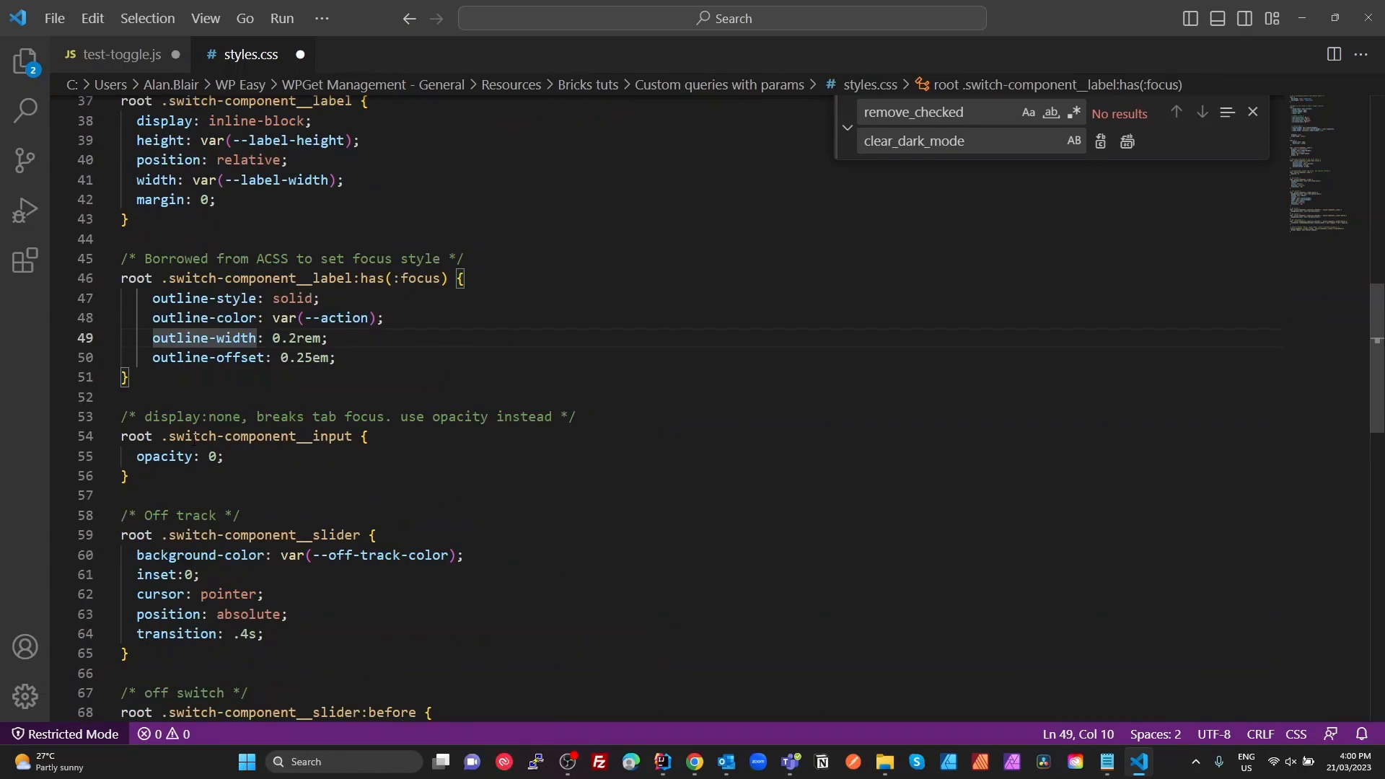
left_click(221, 477)
left_click_drag(228, 456, 130, 457)
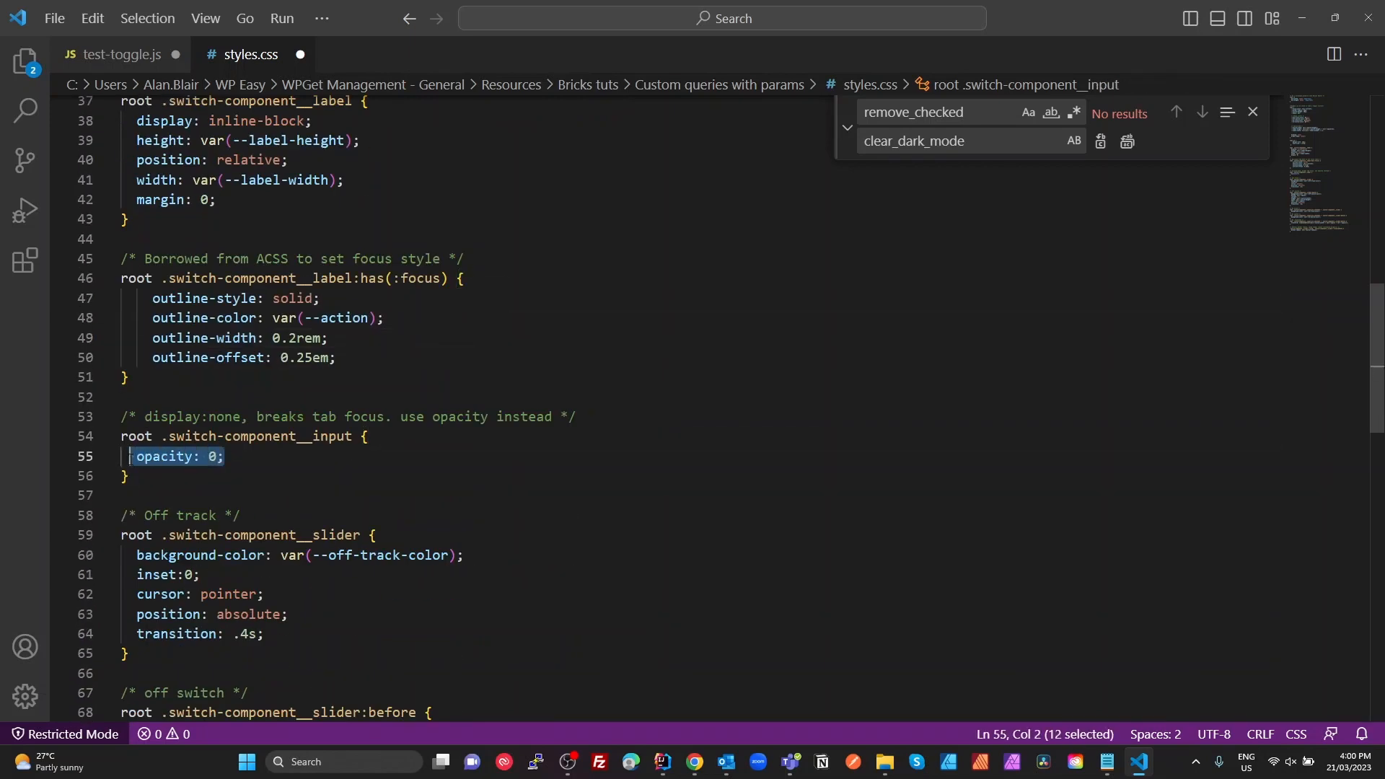
double_click(331, 438)
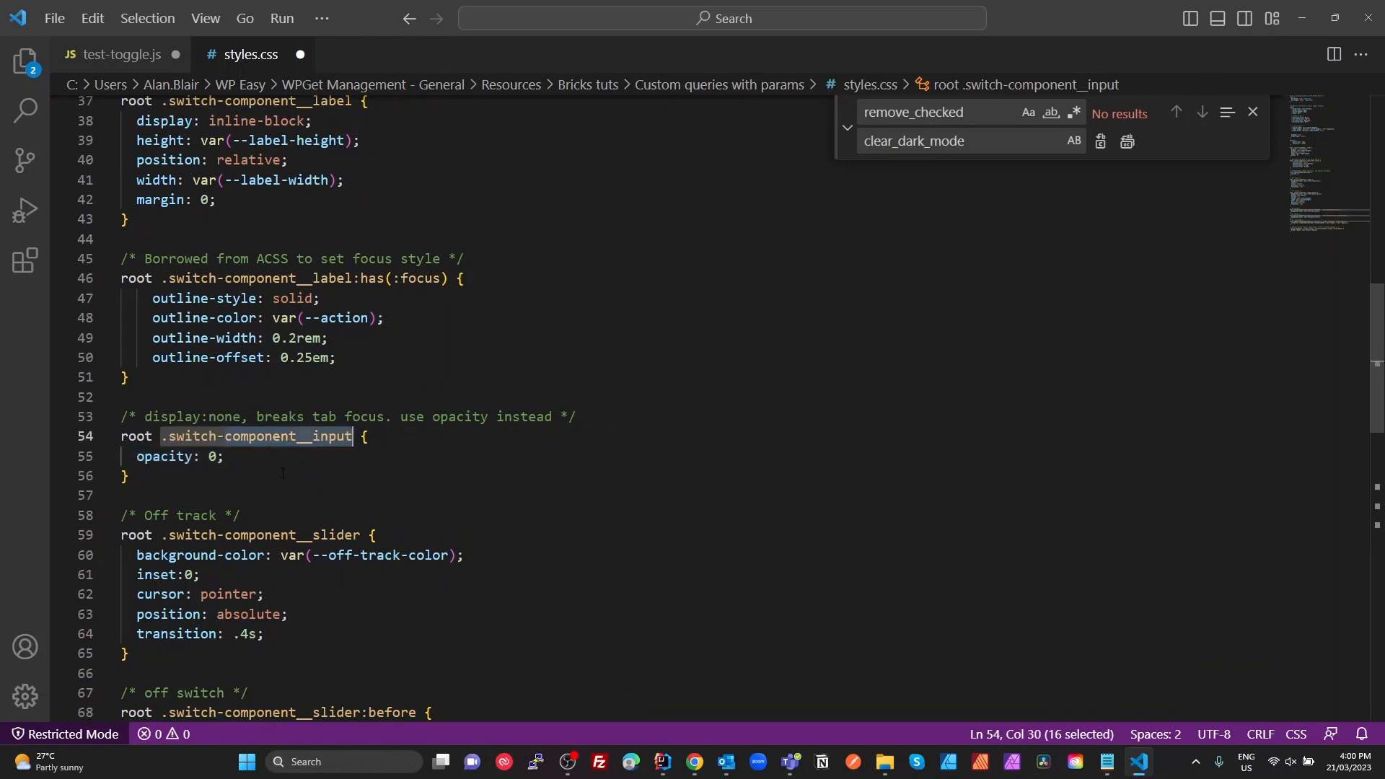
left_click(211, 458)
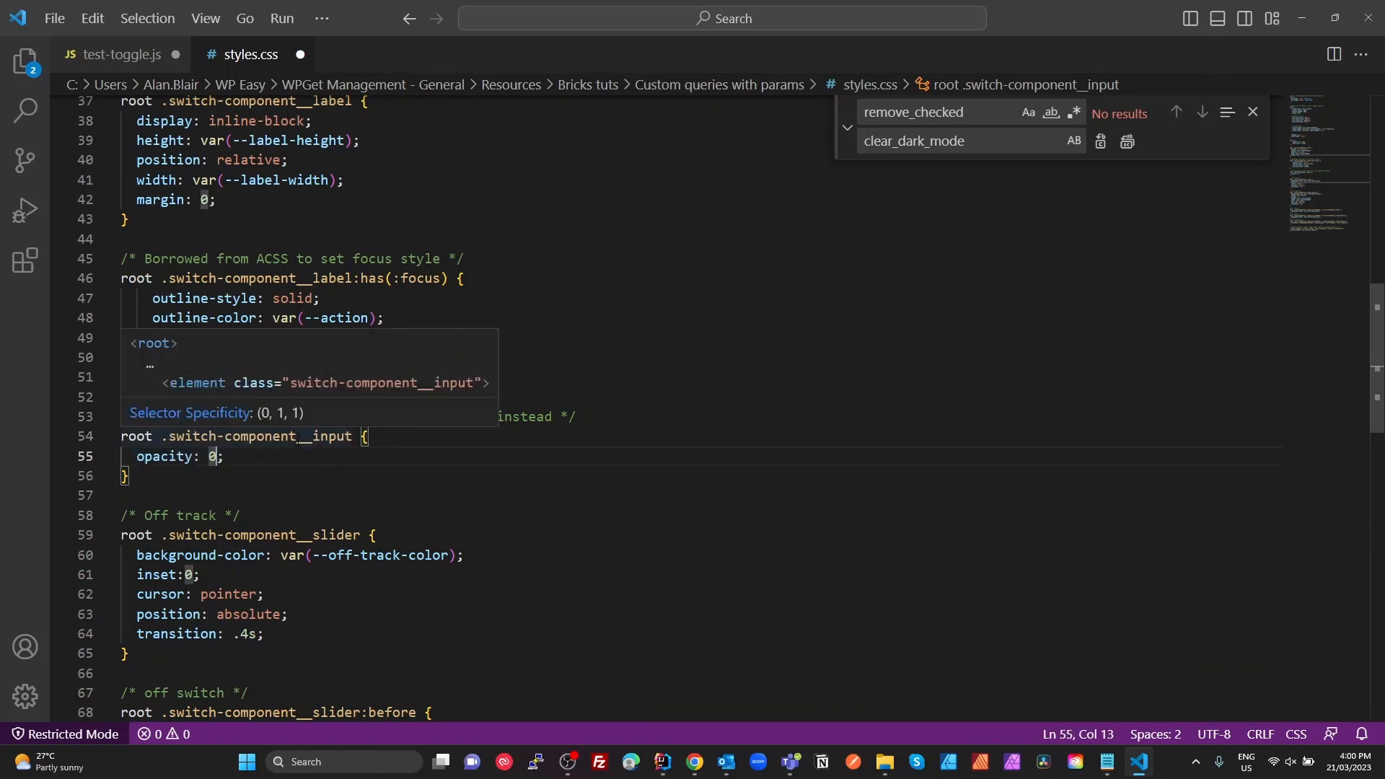
Step: Switch to the DEV article in Chrome and point out display:none in its .theme-switch input rule
key("alt+Tab")
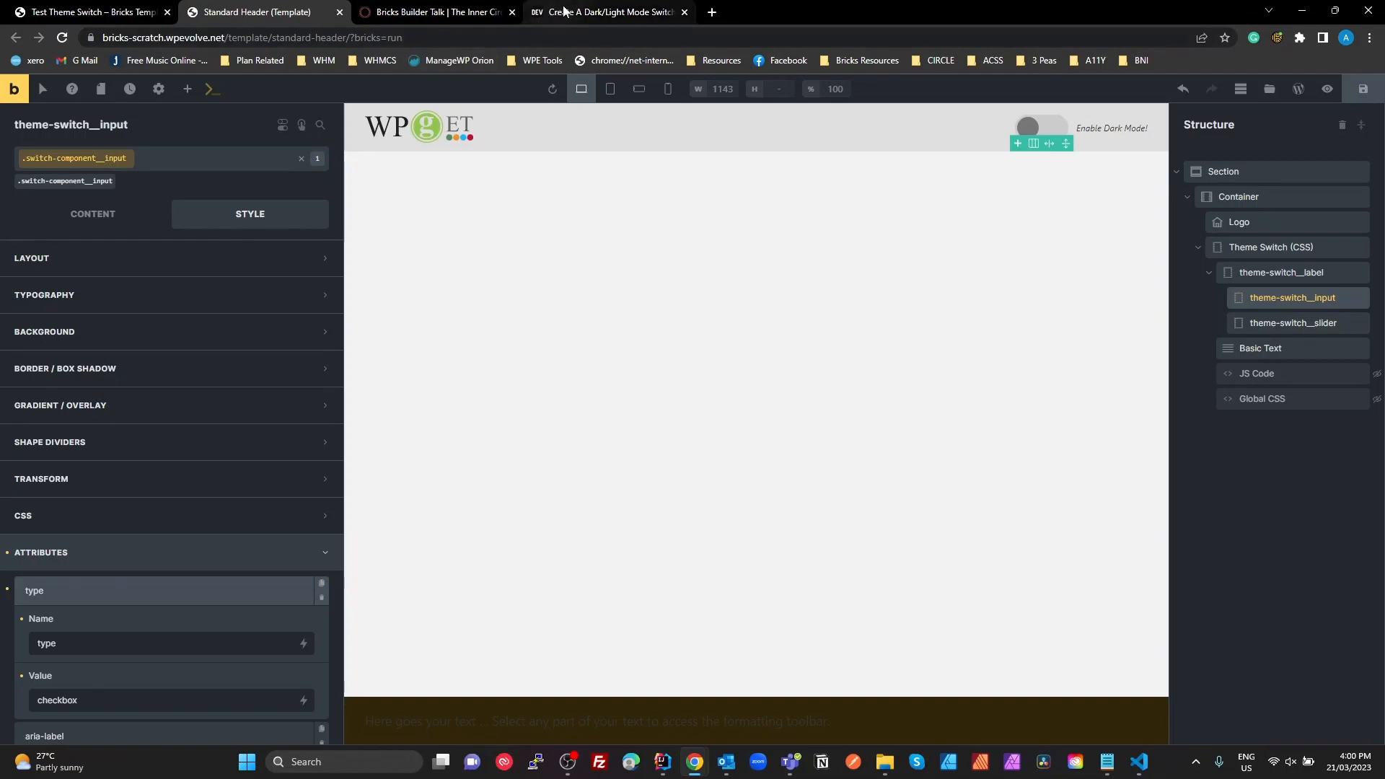
left_click(606, 12)
scroll(491, 540, "down", 2)
scroll(491, 533, "down", 2)
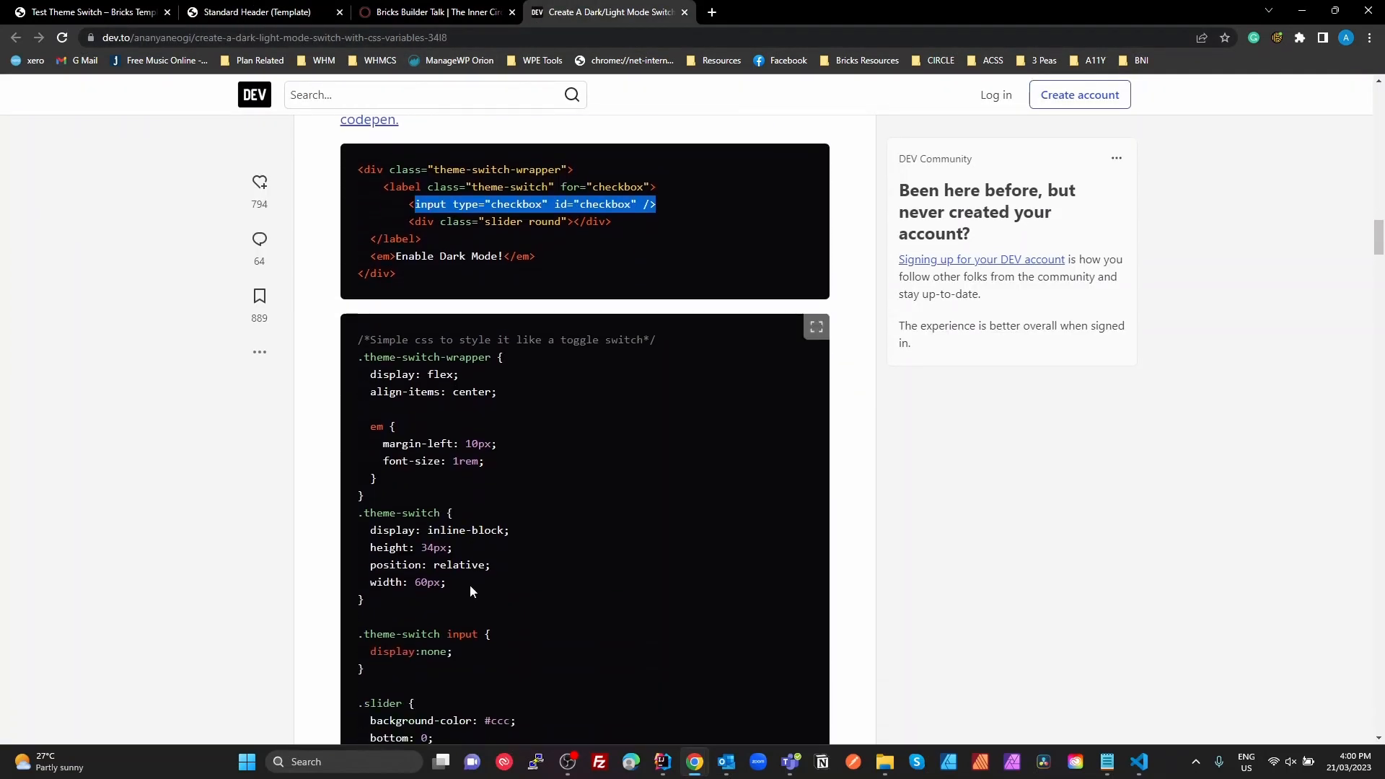
scroll(559, 560, "up", 3)
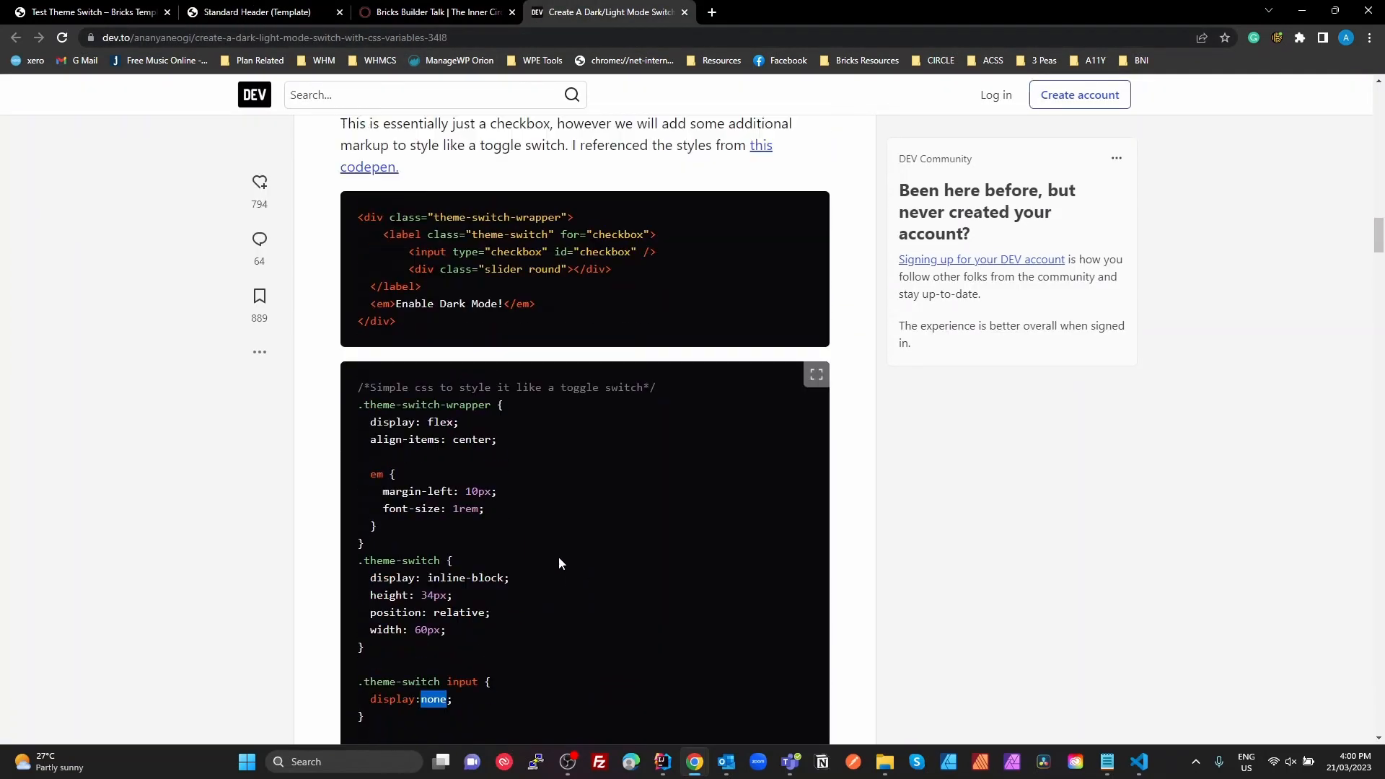
scroll(557, 557, "down", 3)
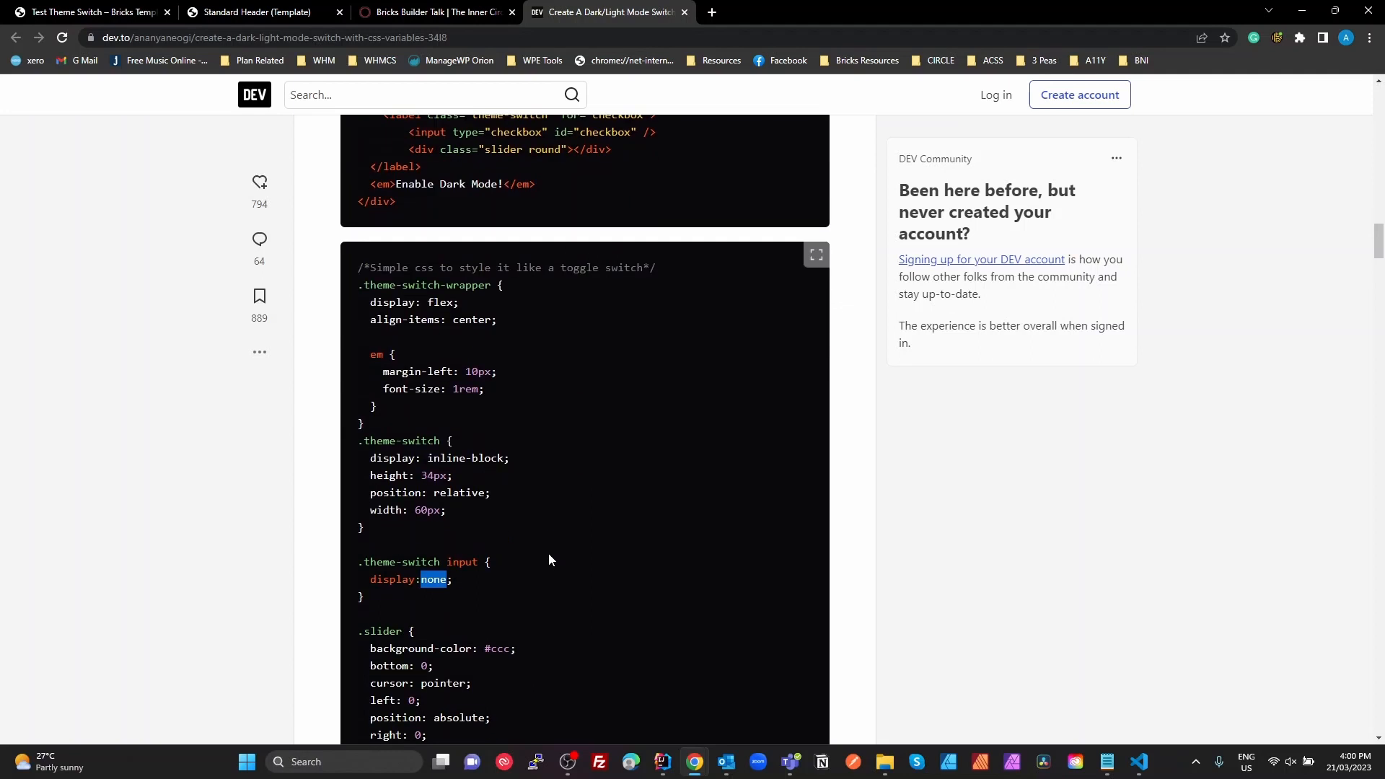
left_click(386, 592)
Step: Revisit the opacity rule in styles.css and open the Test Theme Switch page to show the switch's focus outline
key("alt+Tab")
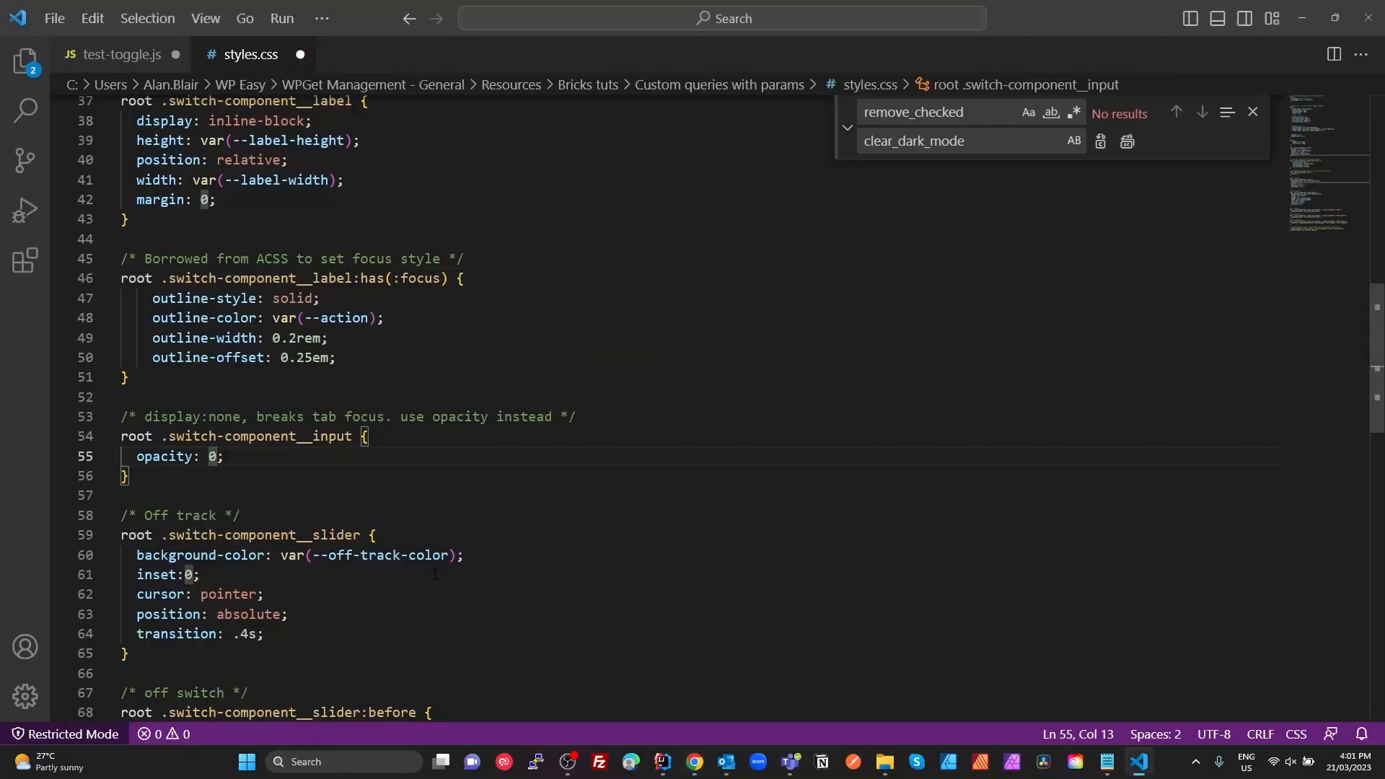
key("alt+Tab")
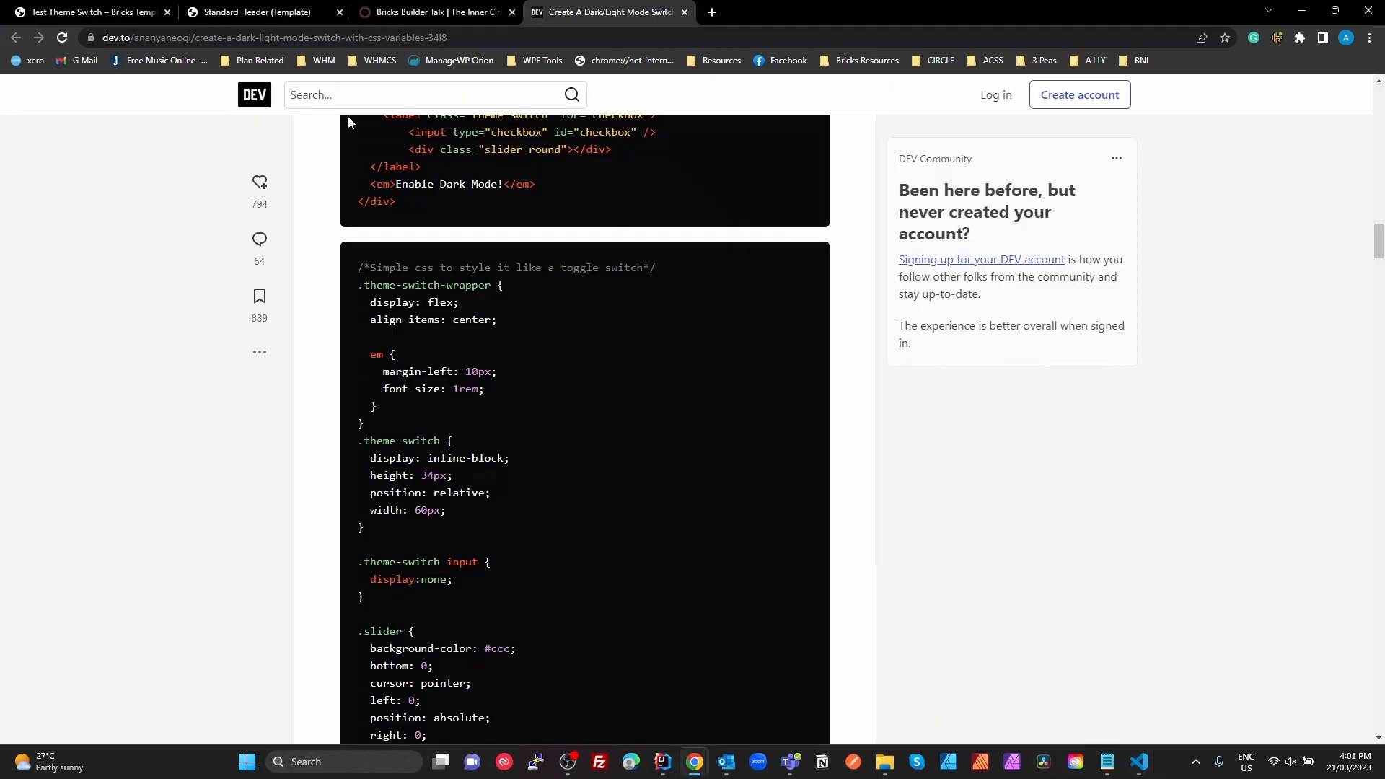
left_click(242, 13)
left_click(101, 13)
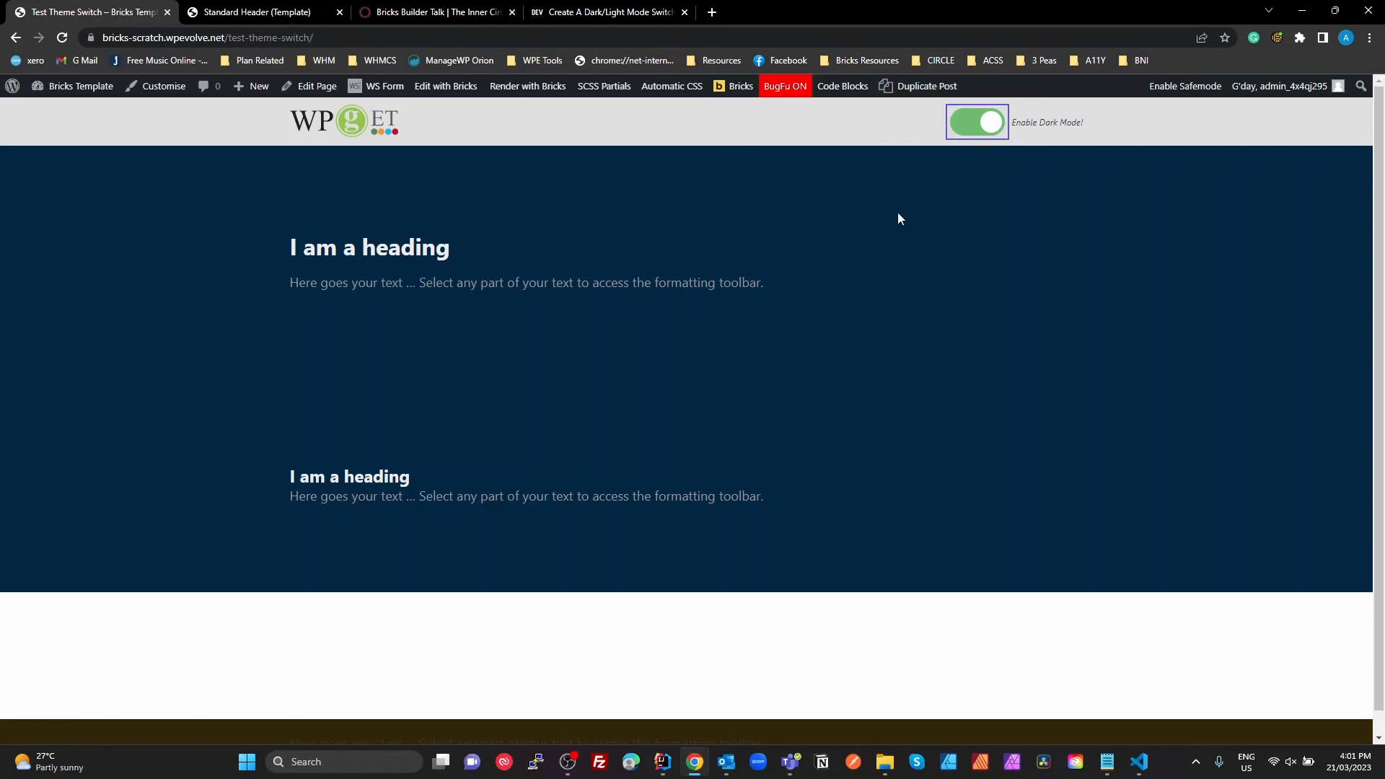
Step: Return to styles.css and mark the .switch-component__slider selector under the Off track comment
key("alt+Tab")
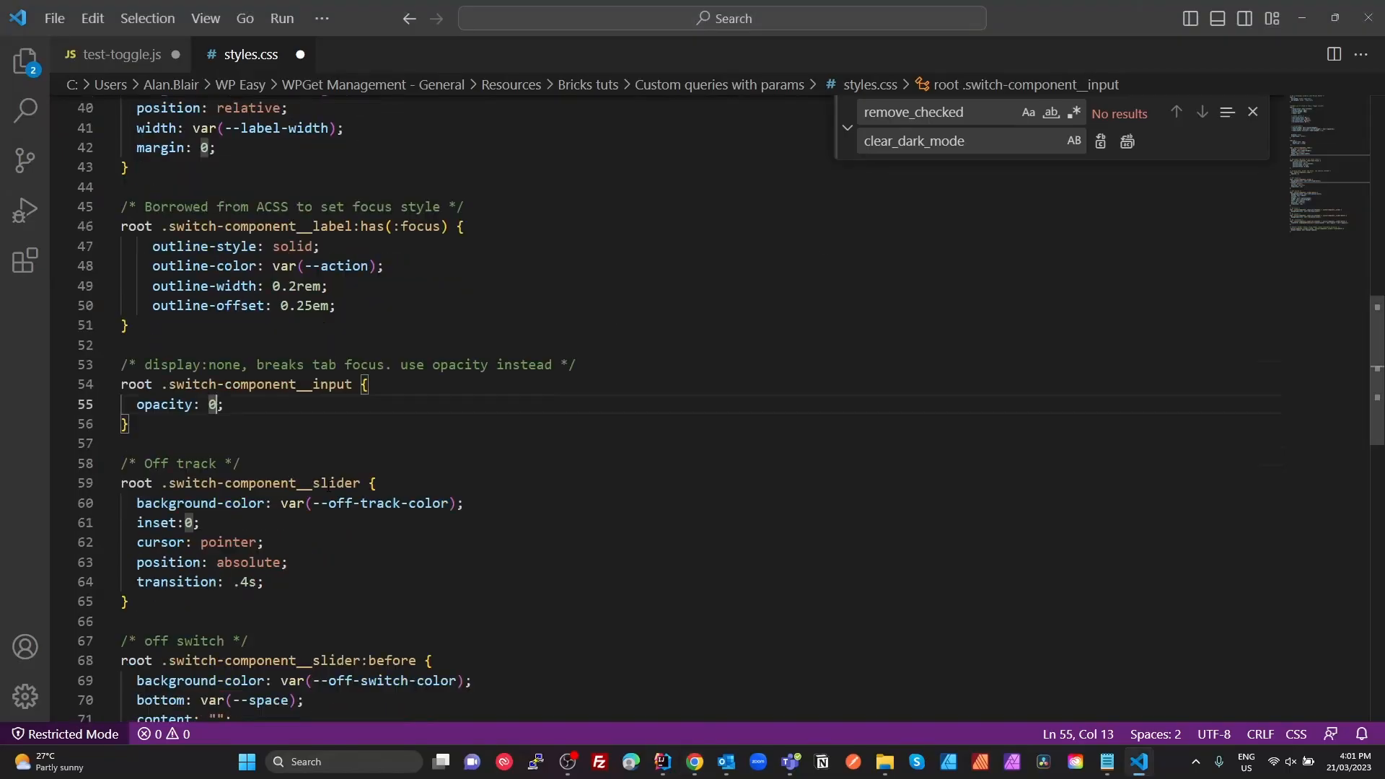
scroll(329, 485, "down", 4)
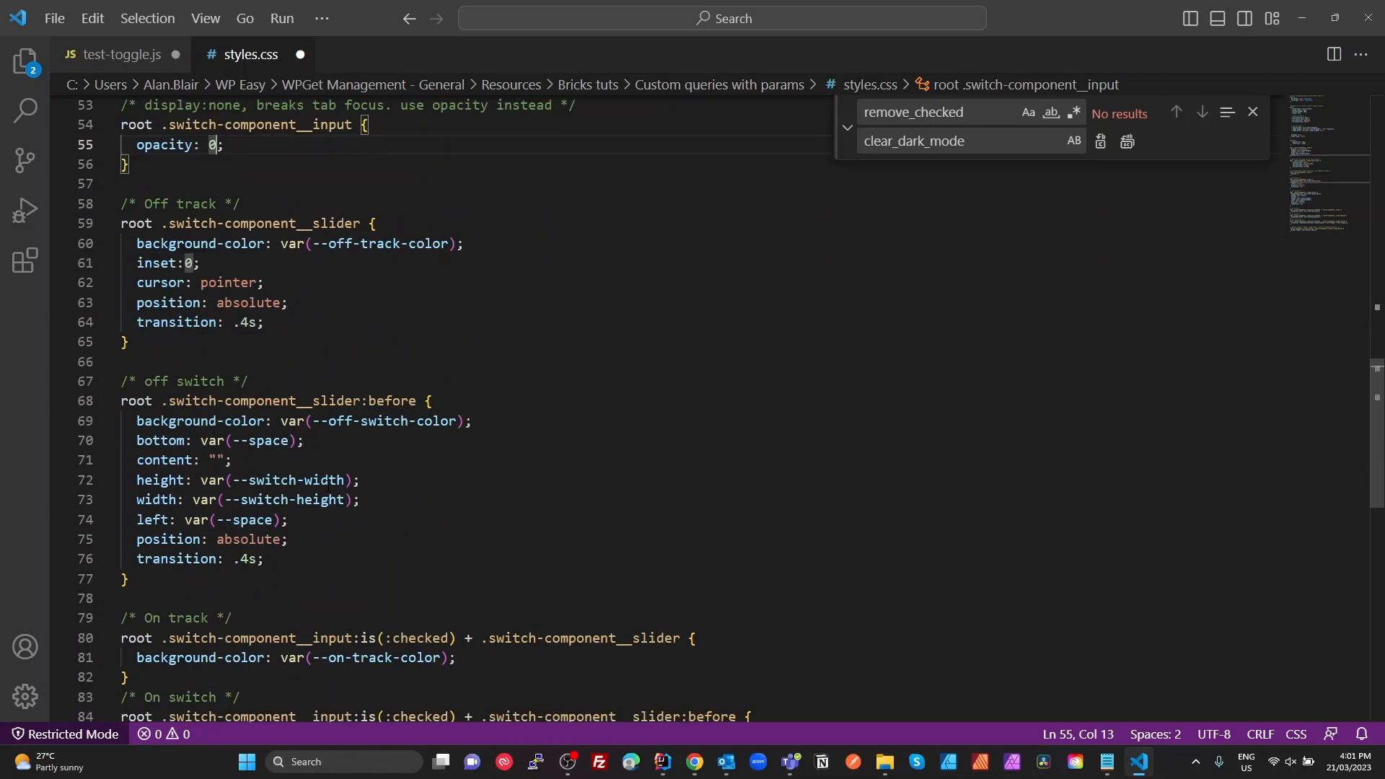
scroll(328, 486, "up", 3)
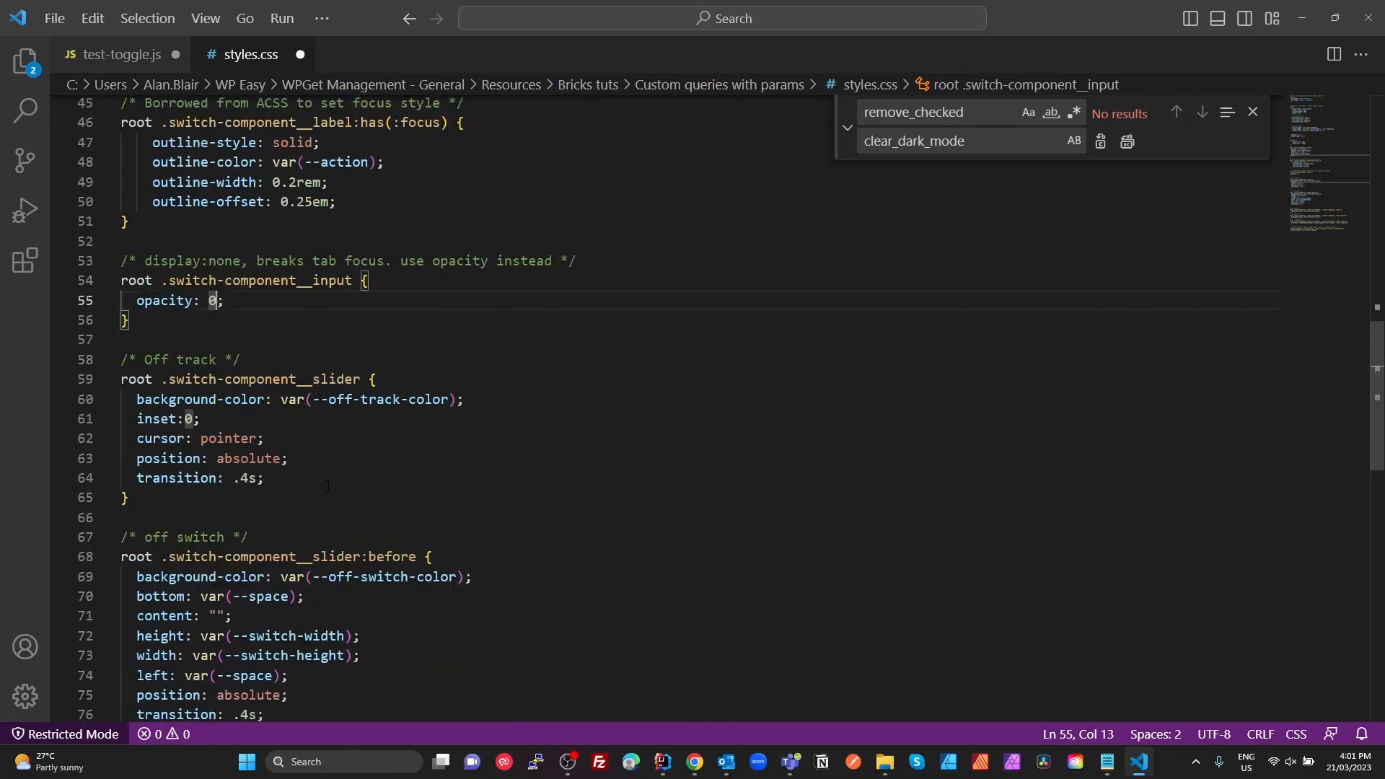
double_click(281, 381)
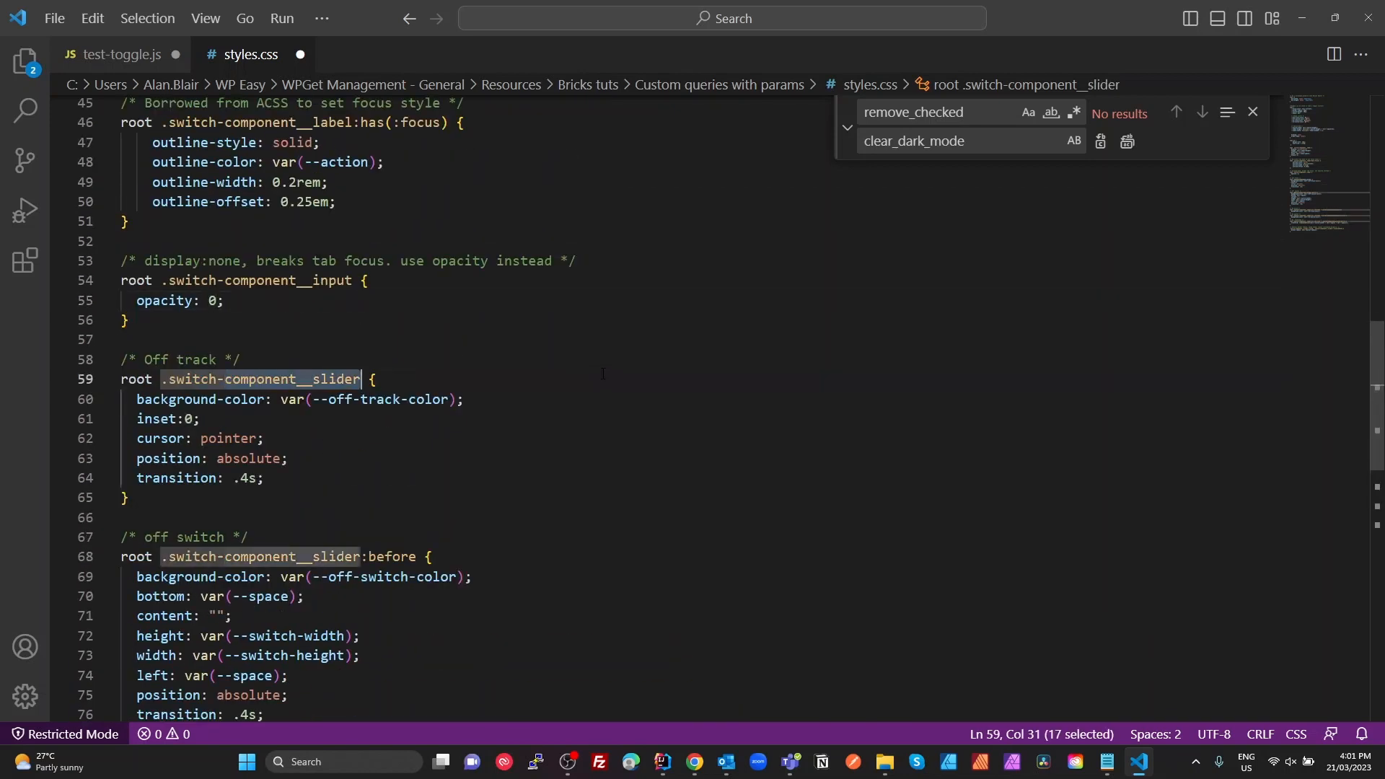
Step: Select the theme-switch__slider element in the Bricks template structure and compare its track with the slider rule in styles.css
key("alt+Tab")
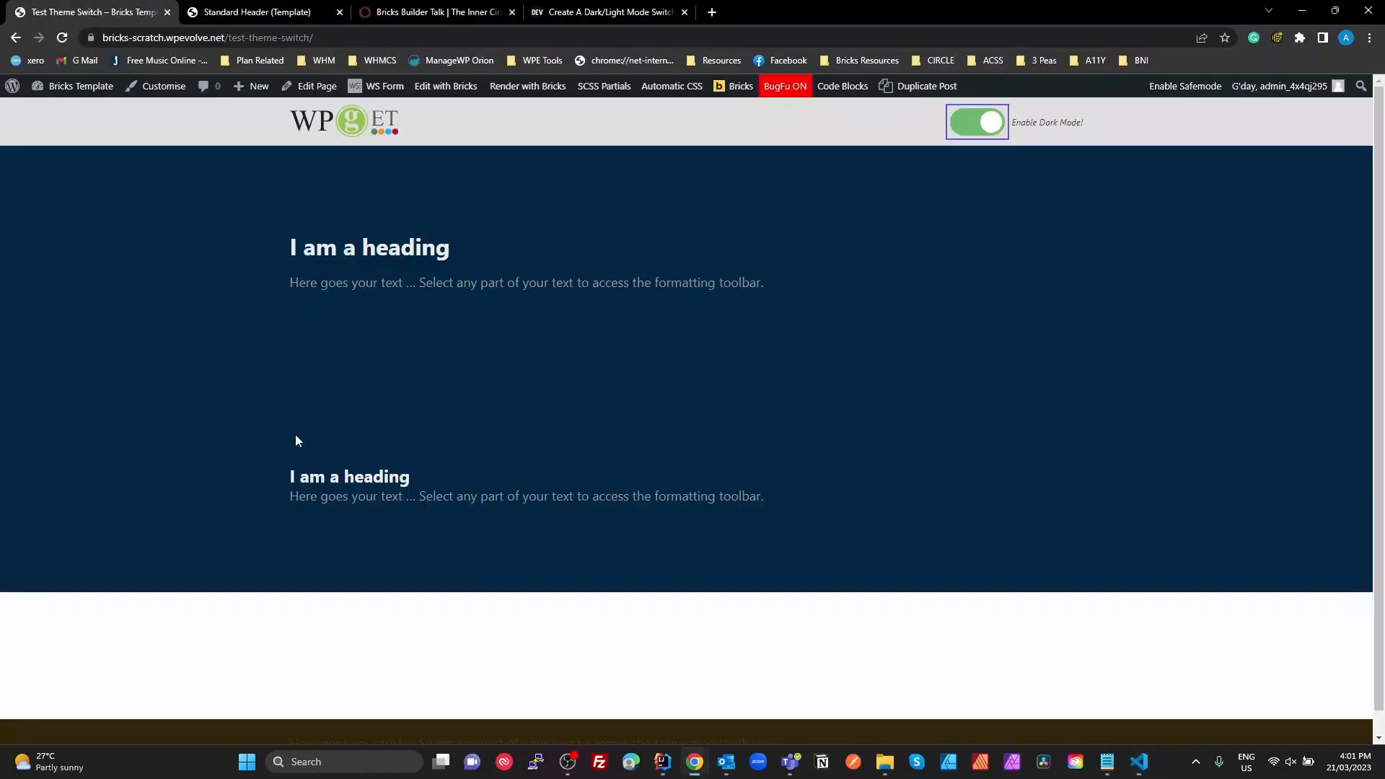
left_click(256, 11)
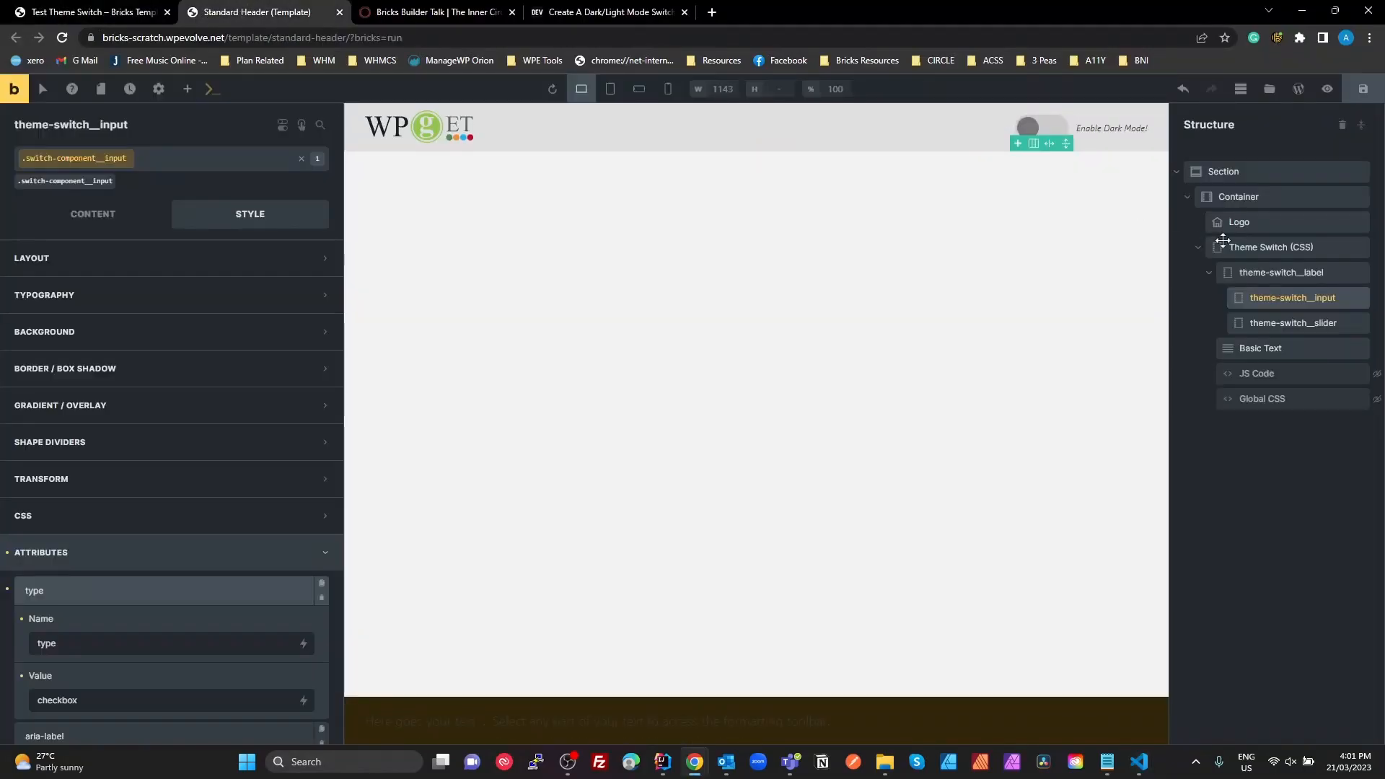
left_click(1294, 320)
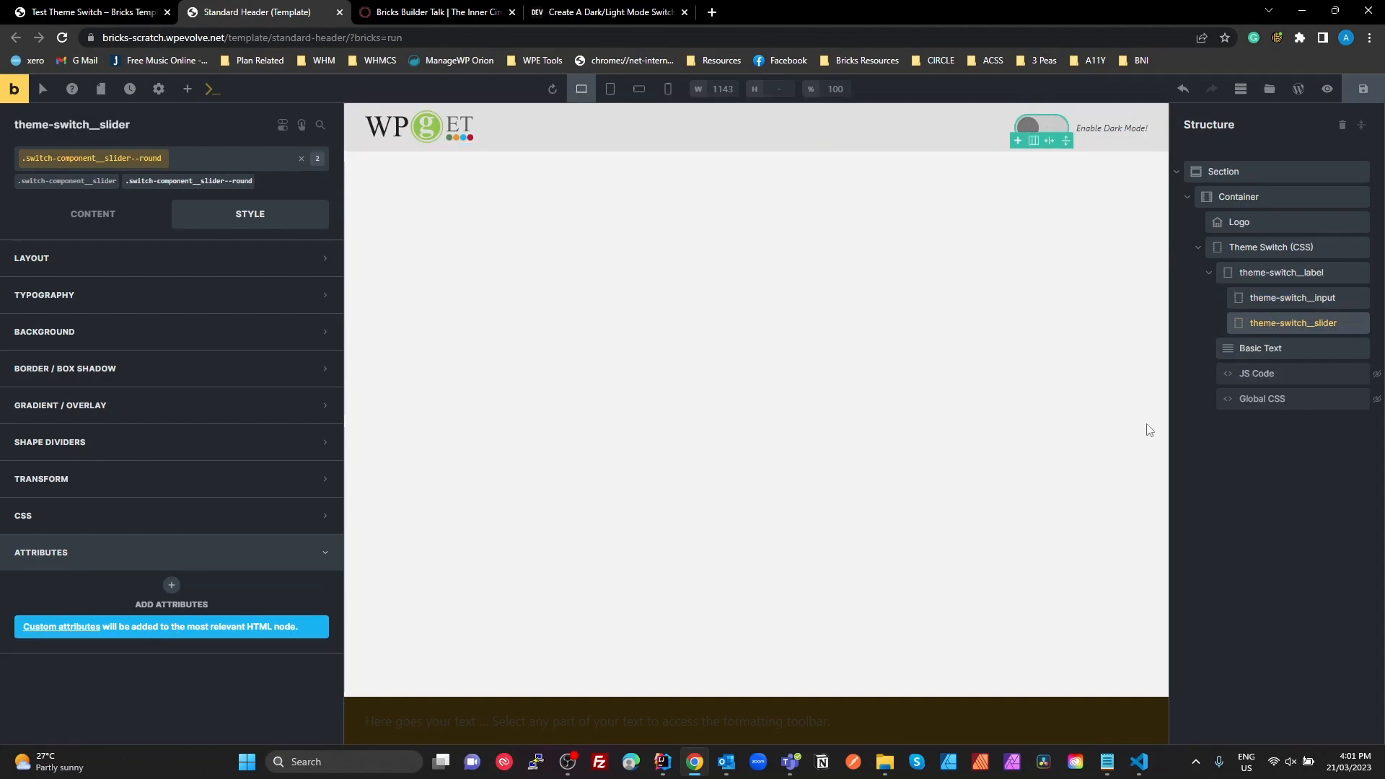
key("alt+Tab")
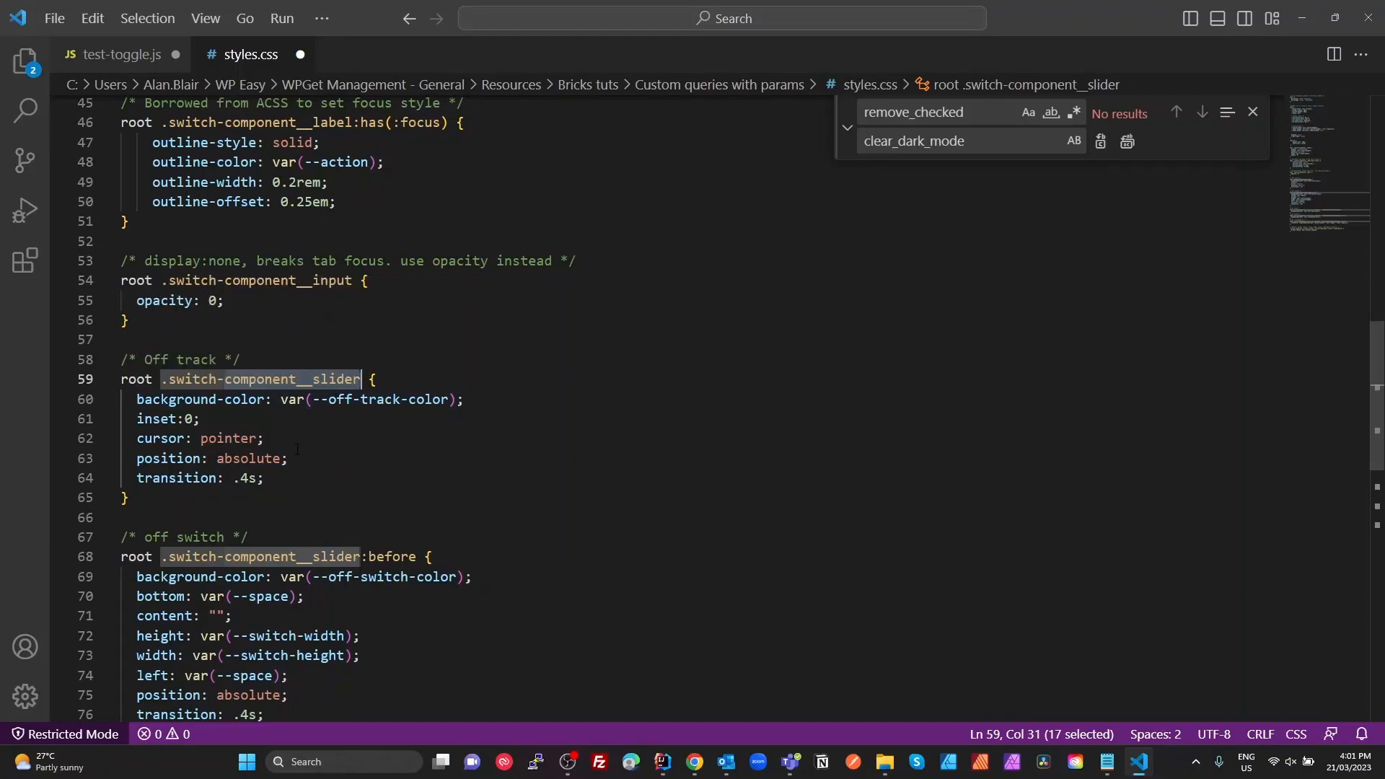
key("alt+Tab")
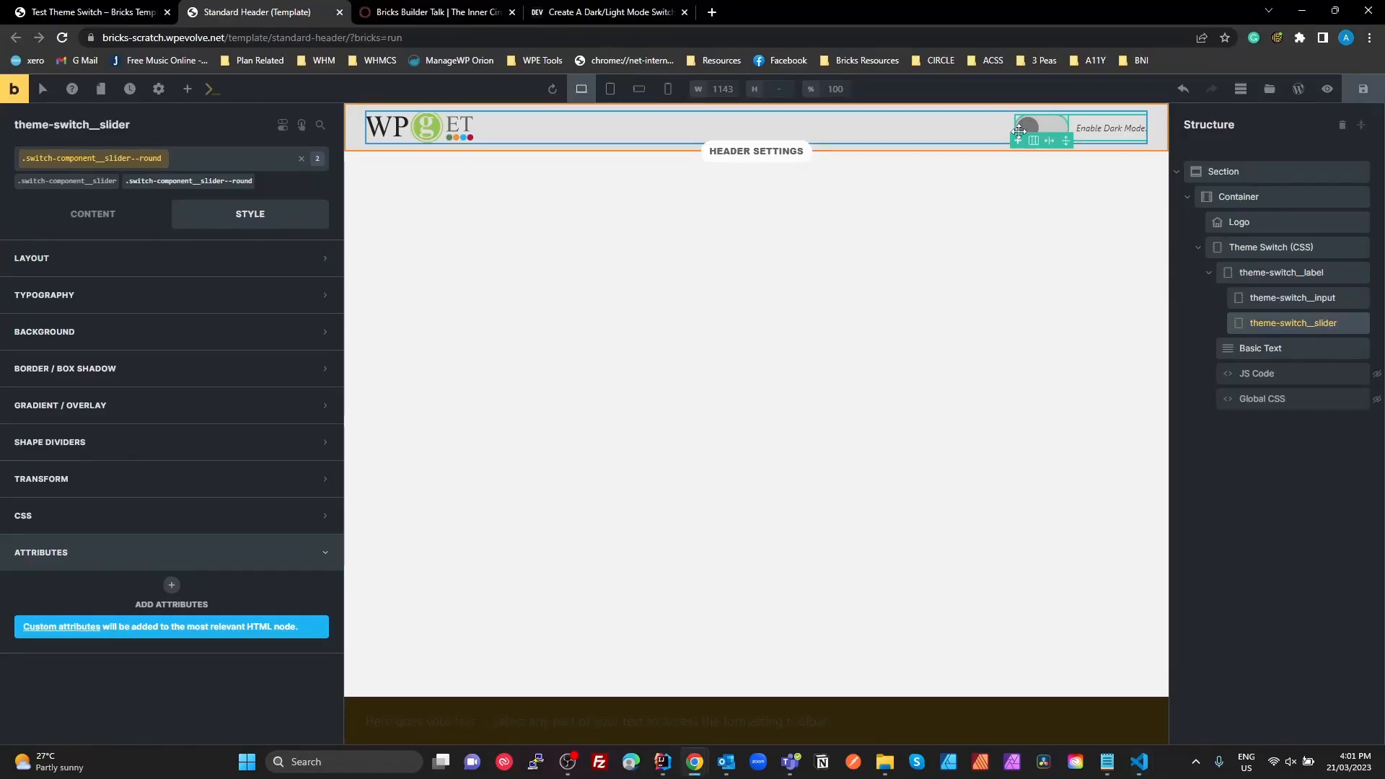
mouse_move(1019, 143)
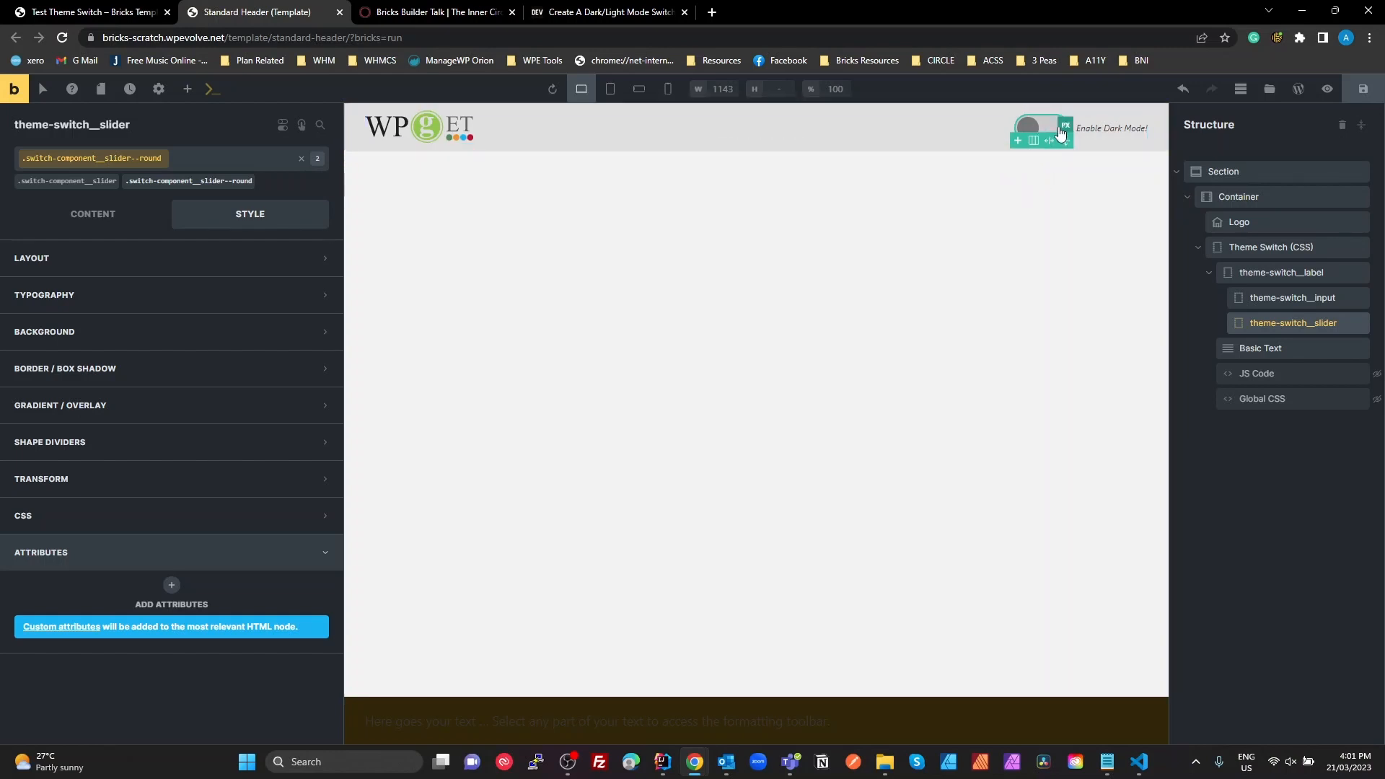
key("alt+Tab")
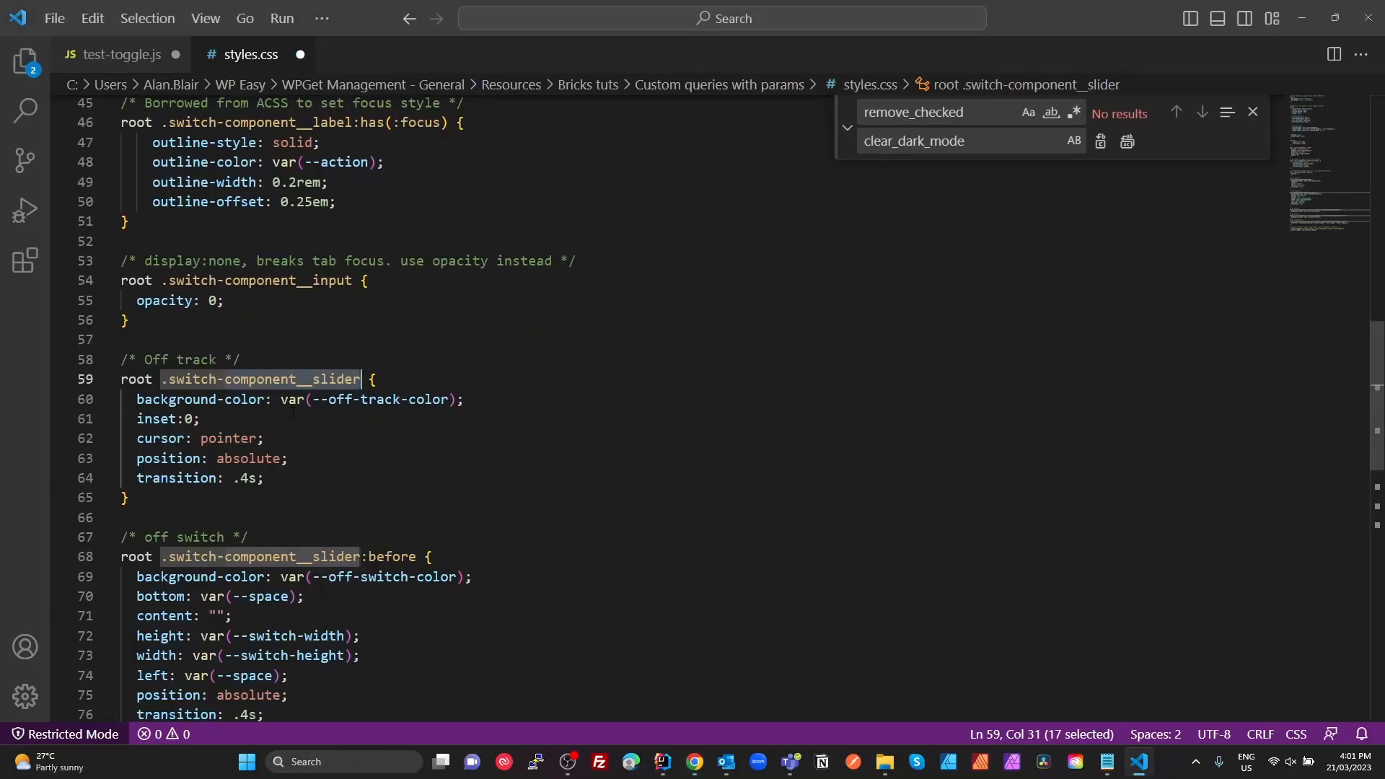
Step: Point out the --off-track-color background, absolute position and .4s transition in the Off track slider rule of styles.css
left_click(384, 400)
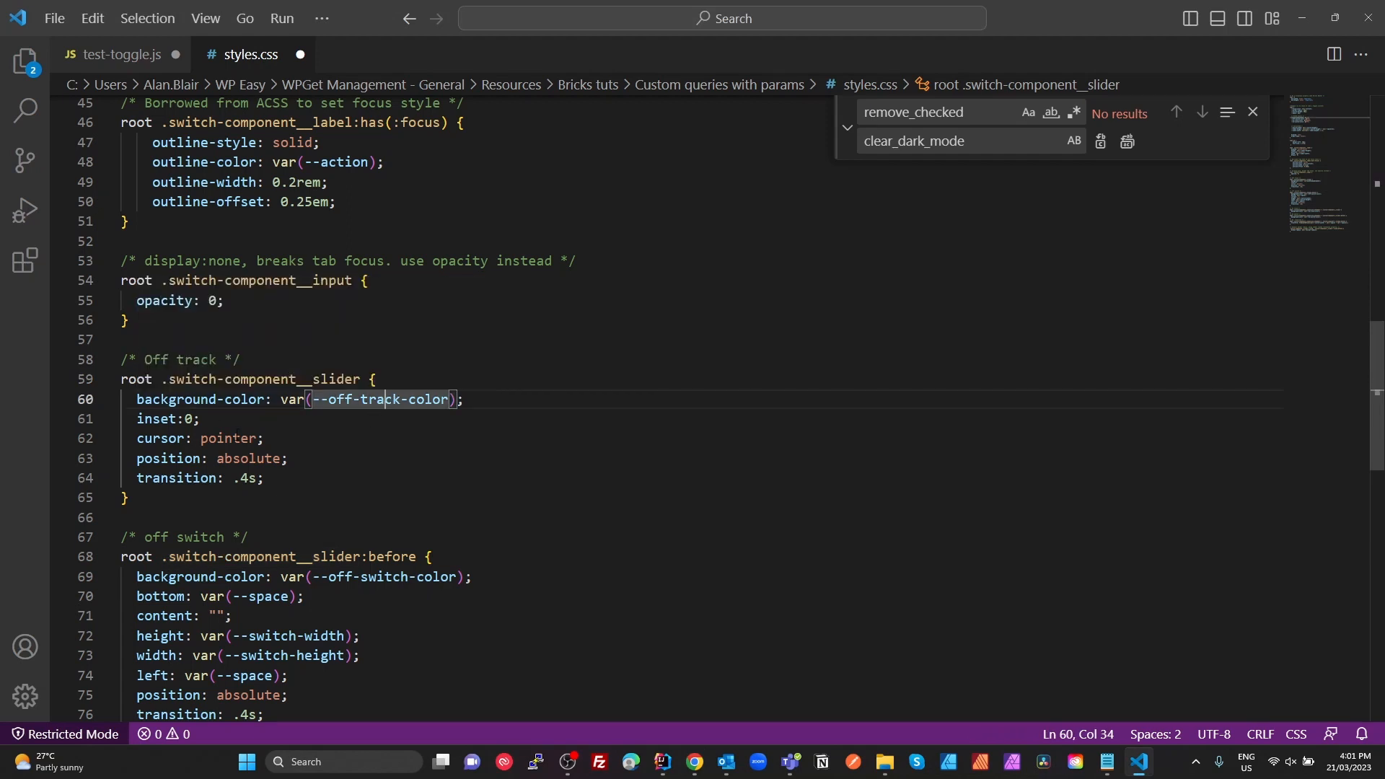
left_click(250, 460)
key("Down")
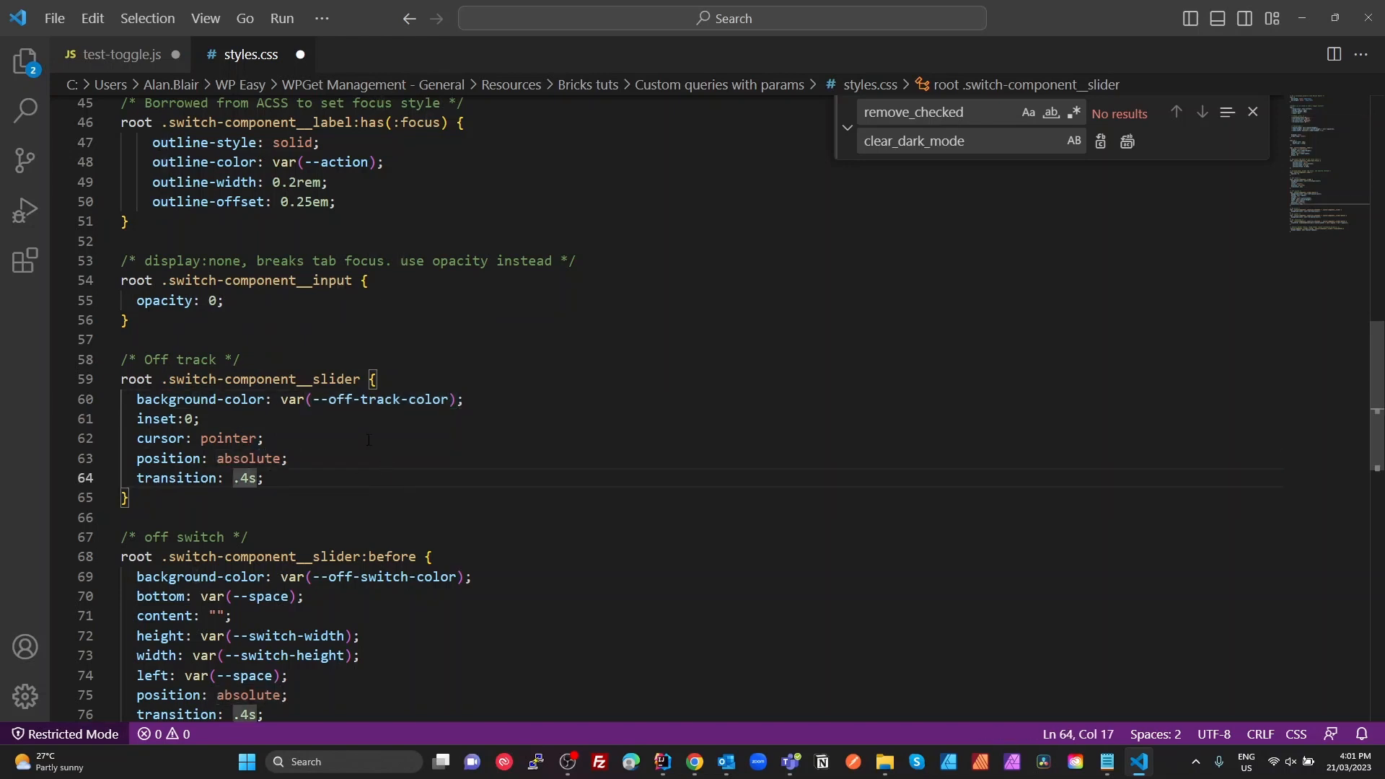
Step: Point out :before in the off switch selector and compare it with the switch knob in the Bricks header template
scroll(355, 480, "down", 3)
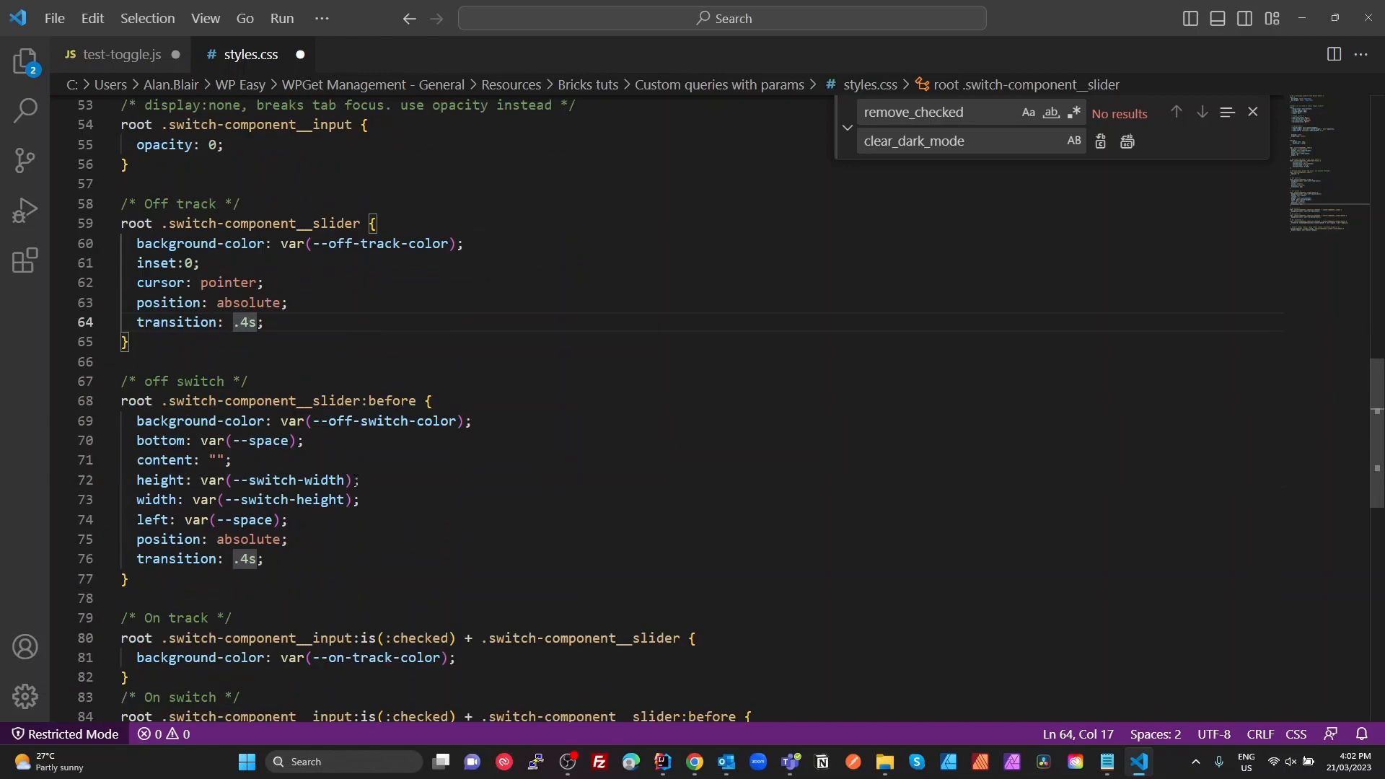
left_click(386, 400)
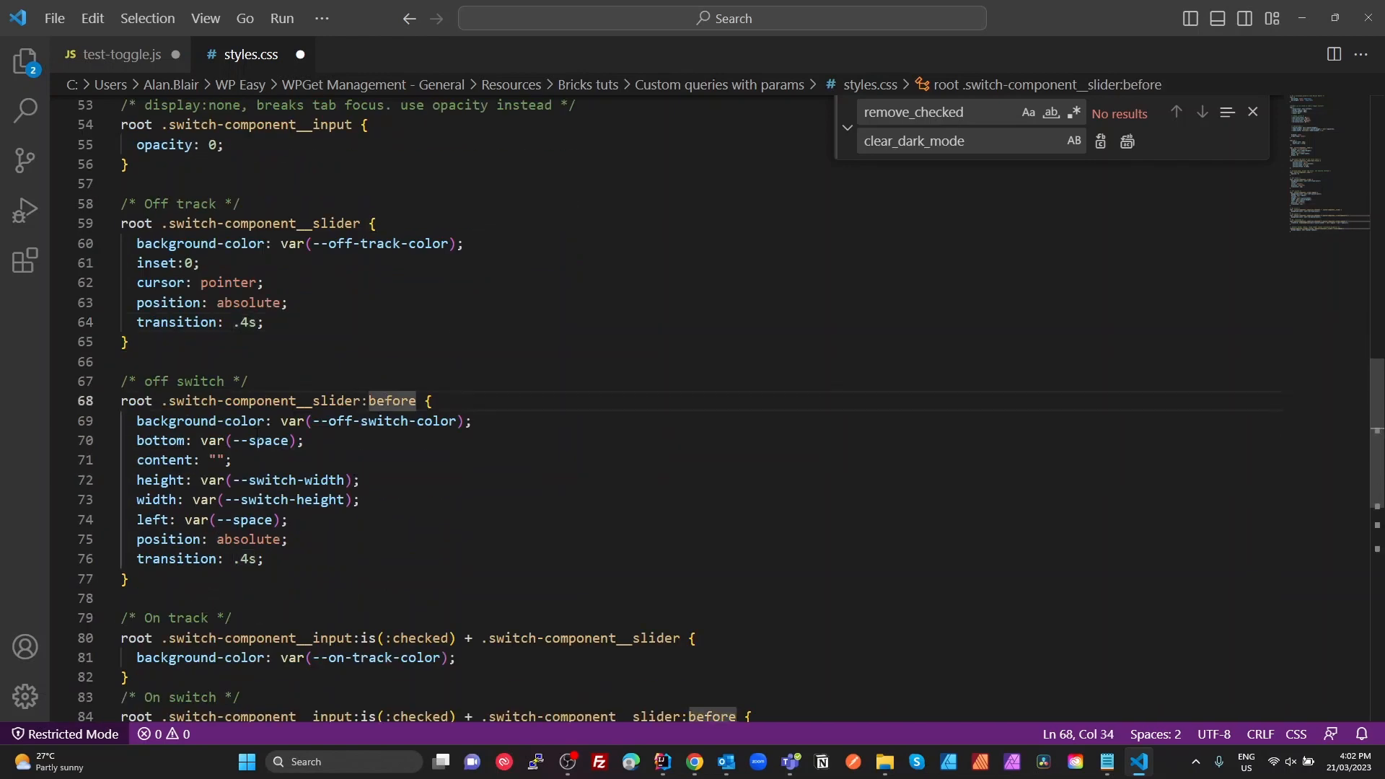
key("alt+Tab")
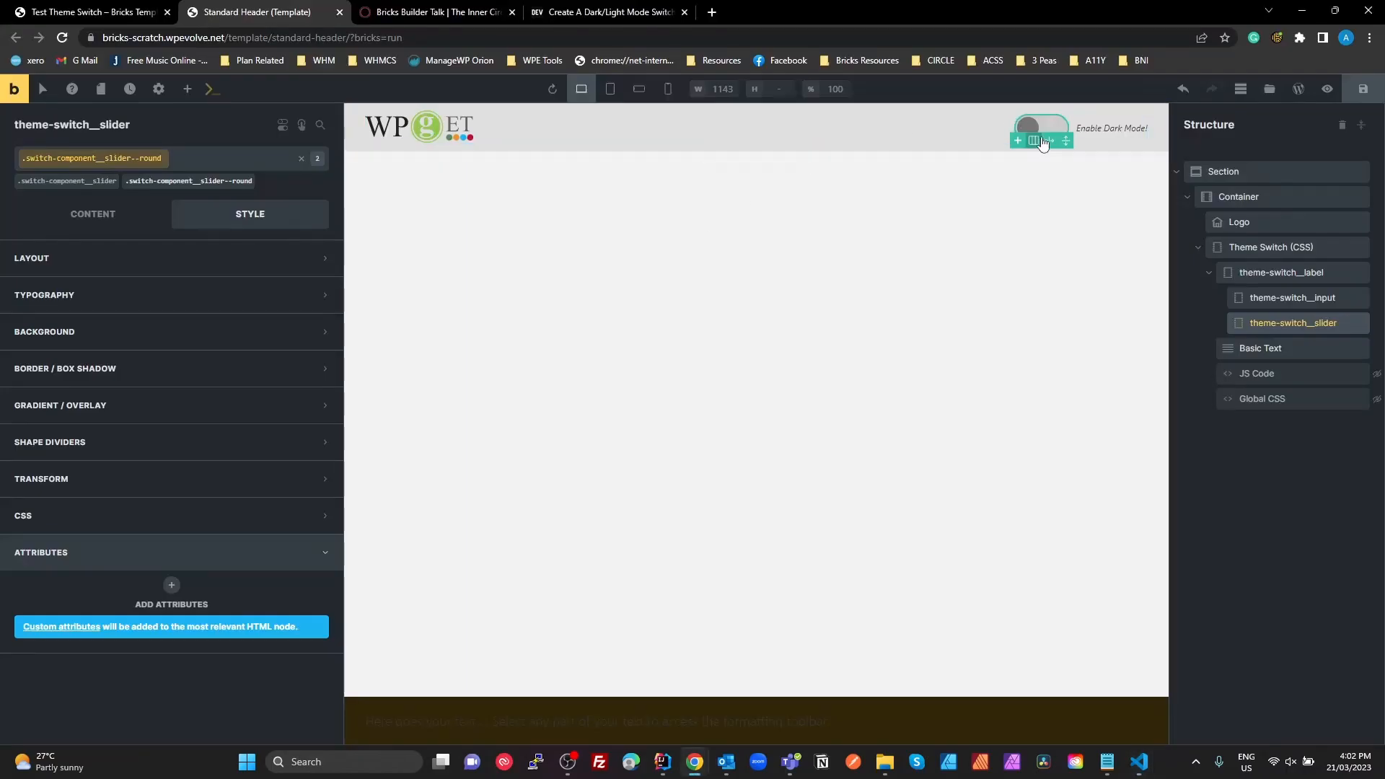
key("alt+Tab")
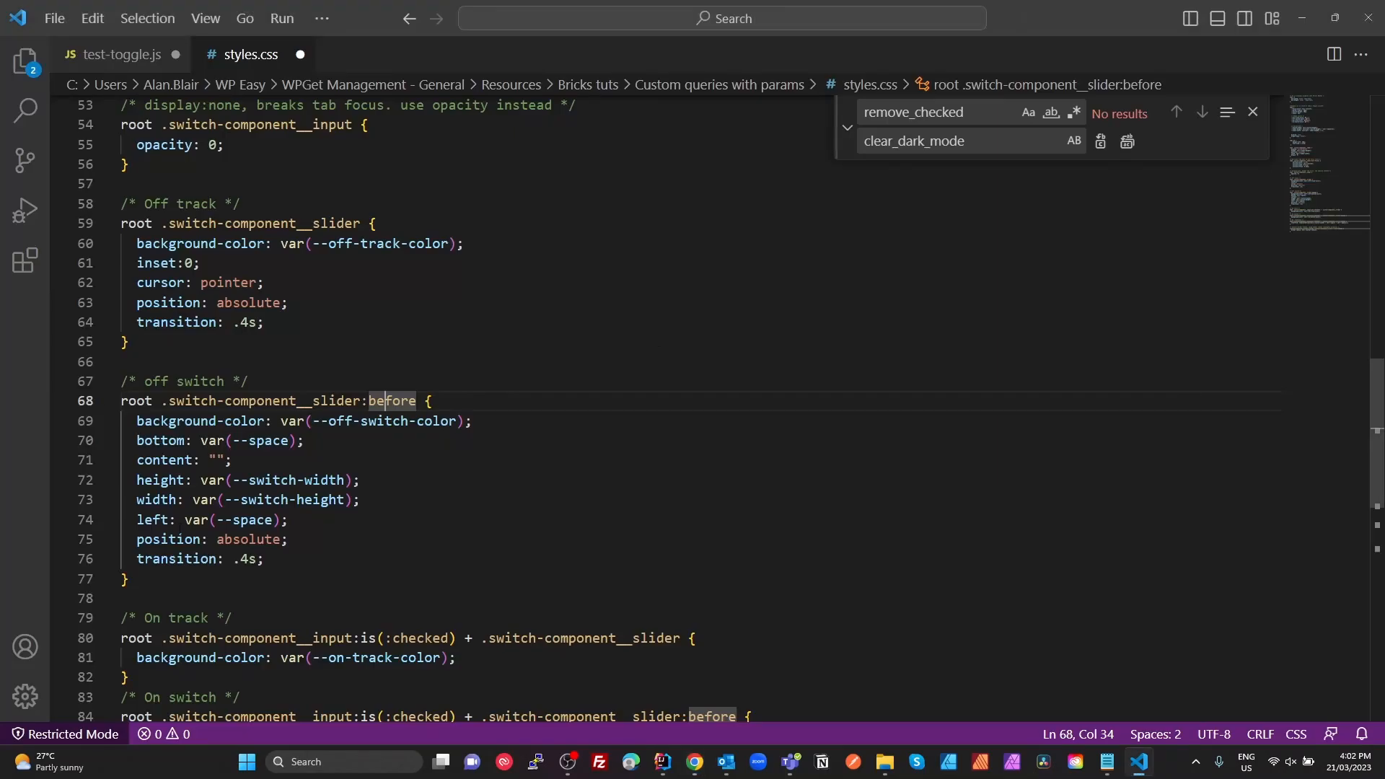
Step: Trace the off switch rule's bottom value, var(--space), to its definition in the root block
left_click(267, 440)
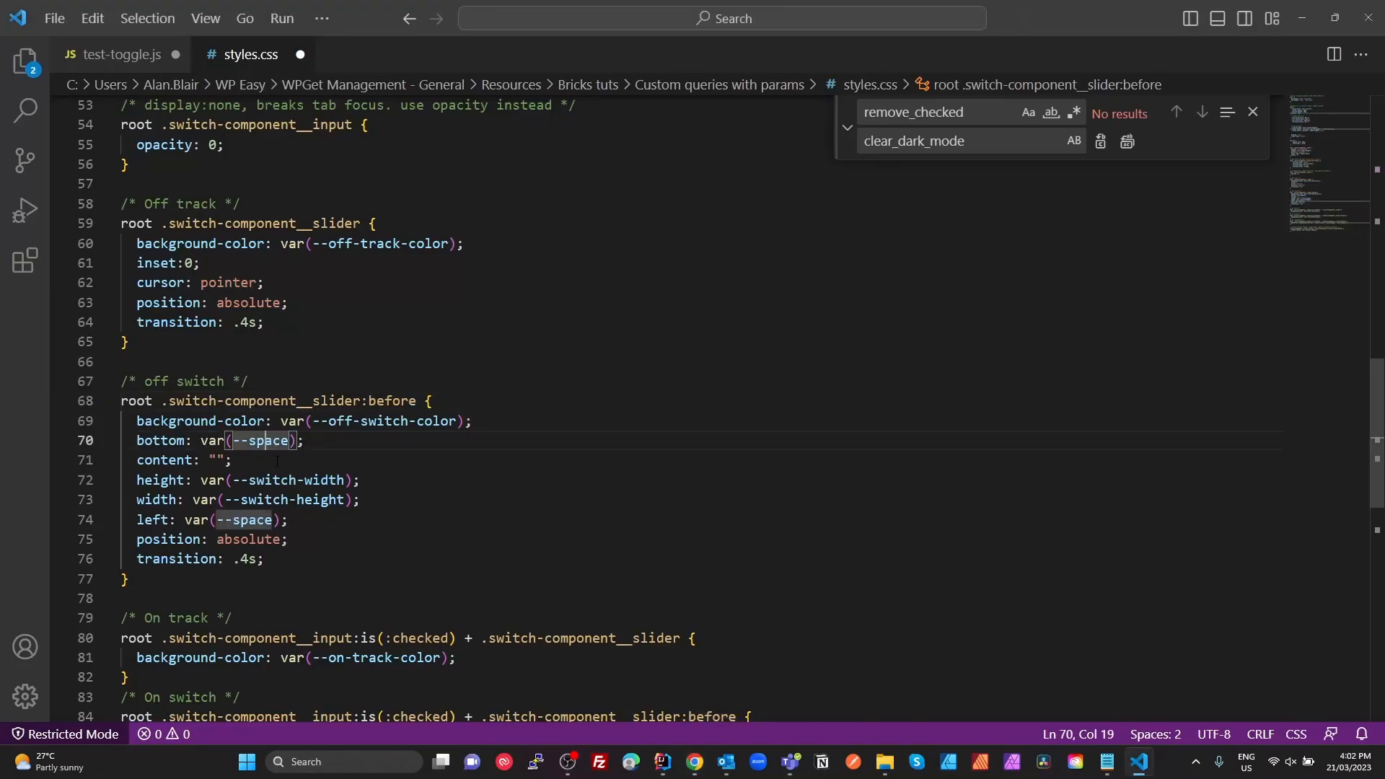
scroll(277, 462, "up", 12)
scroll(273, 440, "up", 5)
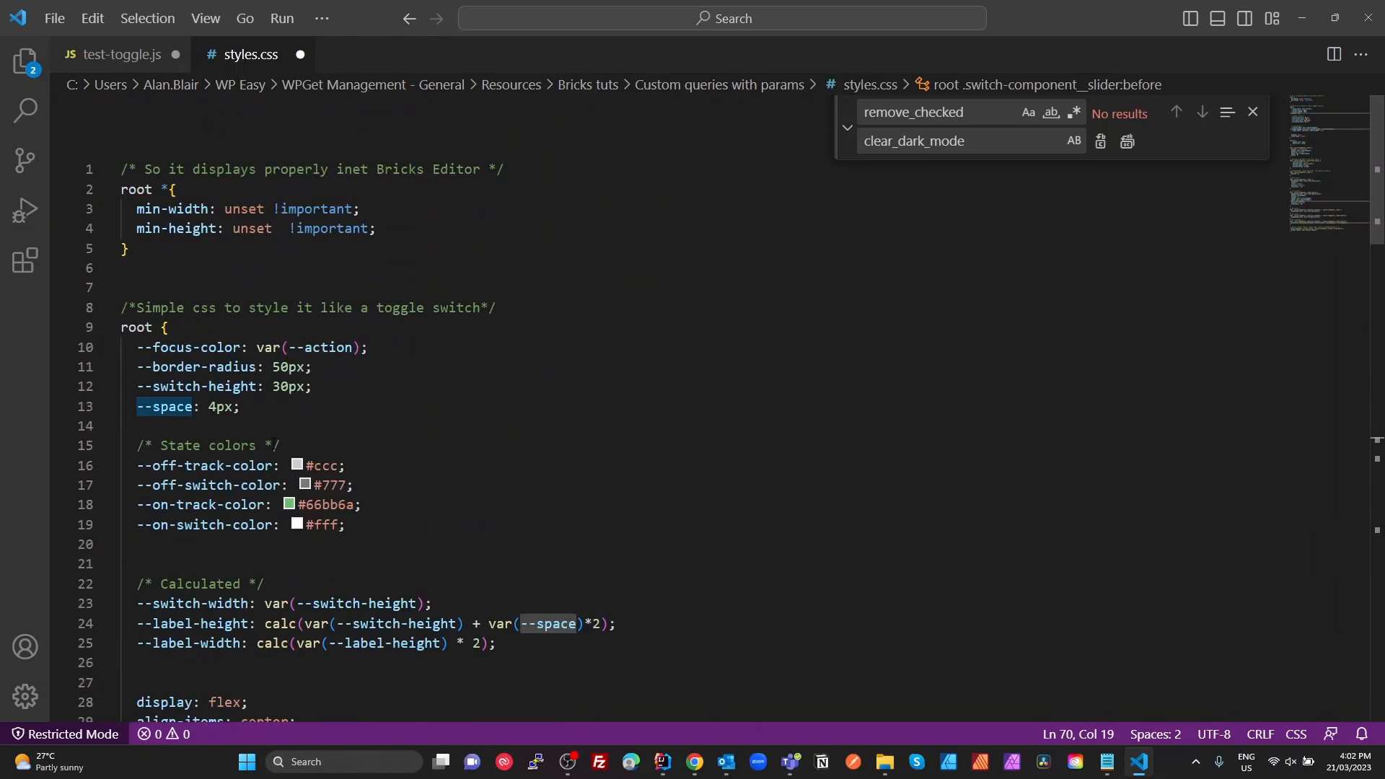
scroll(268, 520, "down", 17)
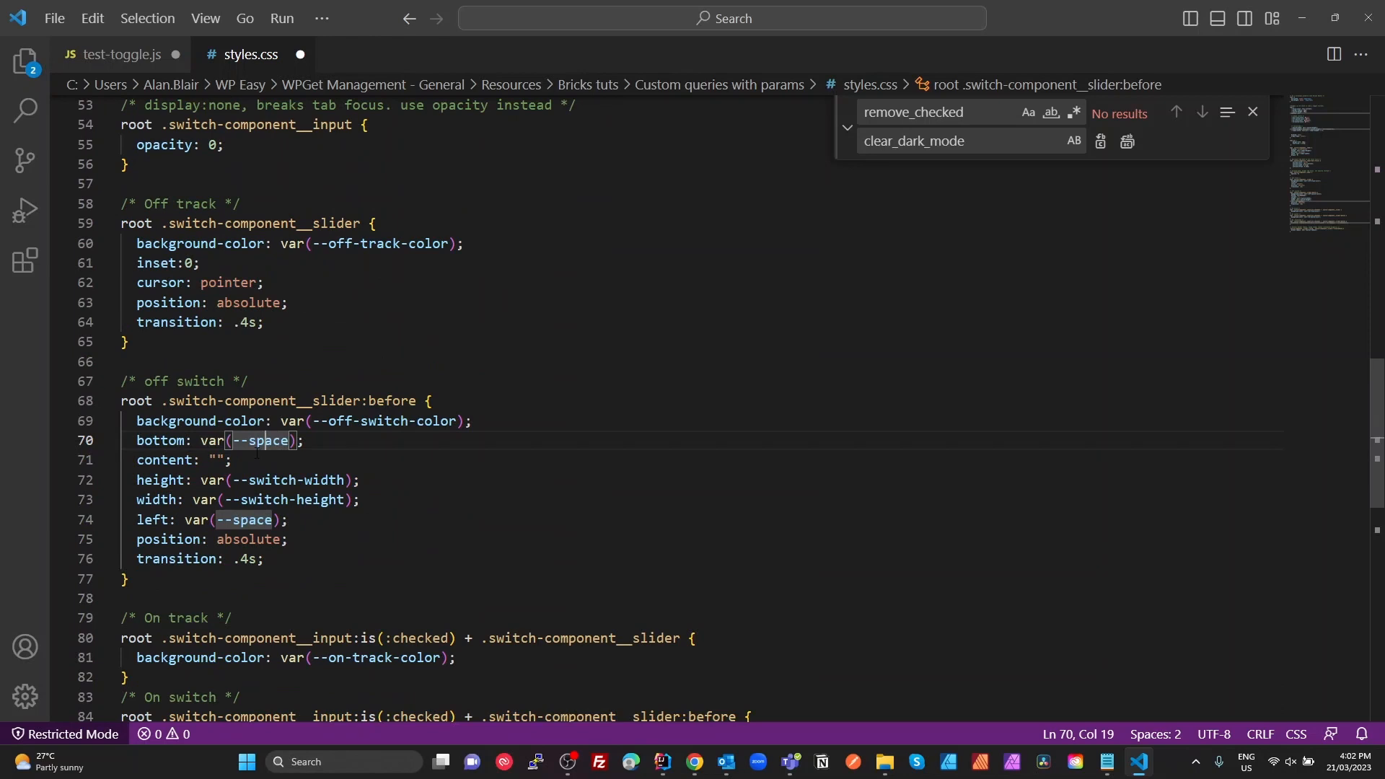
Step: Mark the empty content value in the off switch rule and review the switch size variables in the root block
double_click(215, 463)
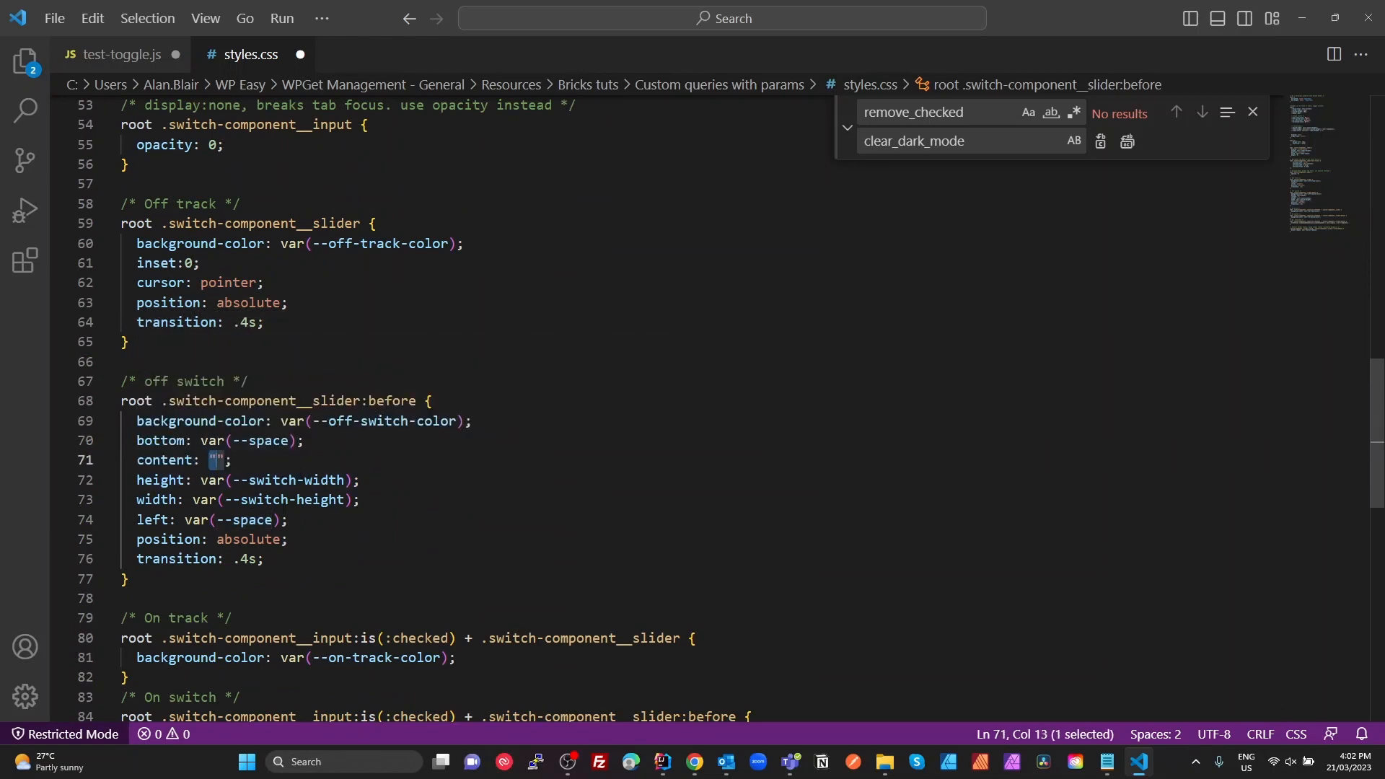
scroll(215, 461, "up", 17)
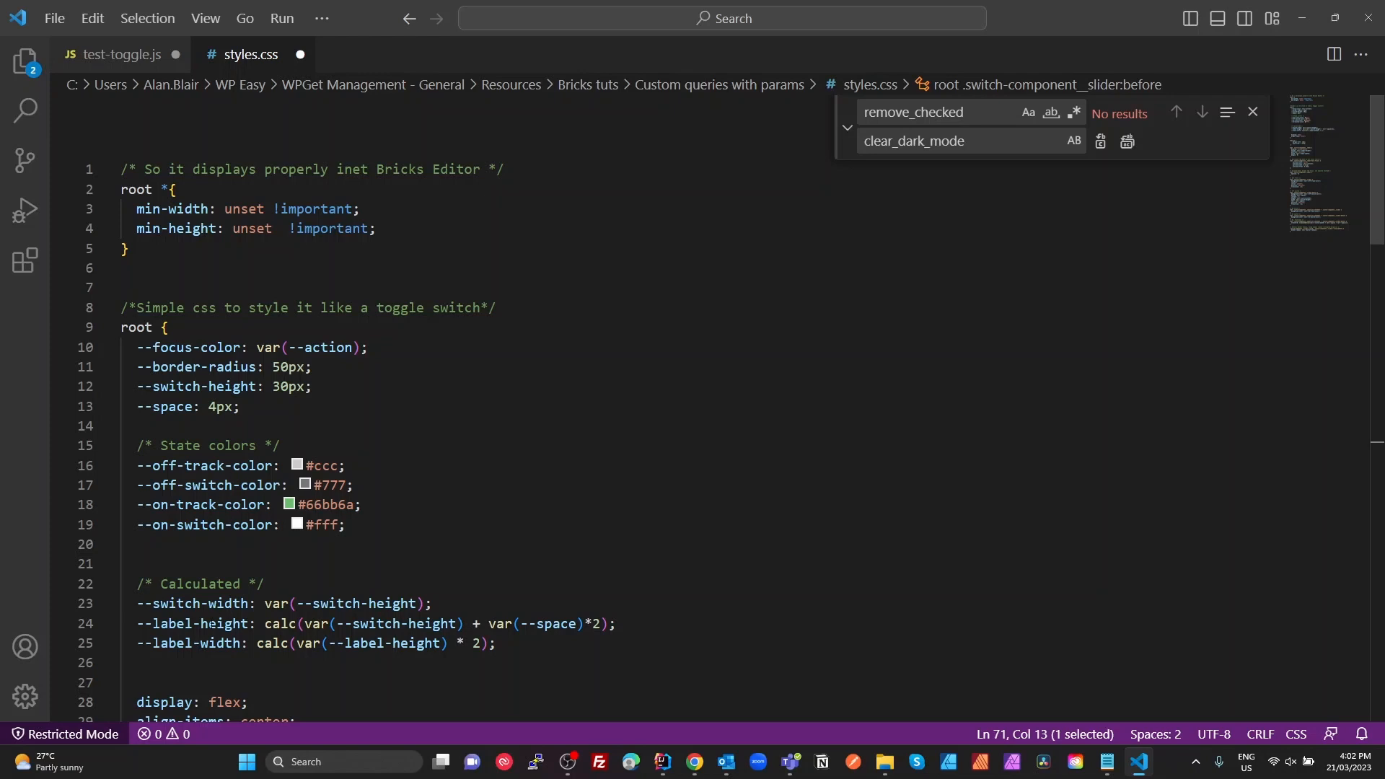
scroll(351, 498, "down", 9)
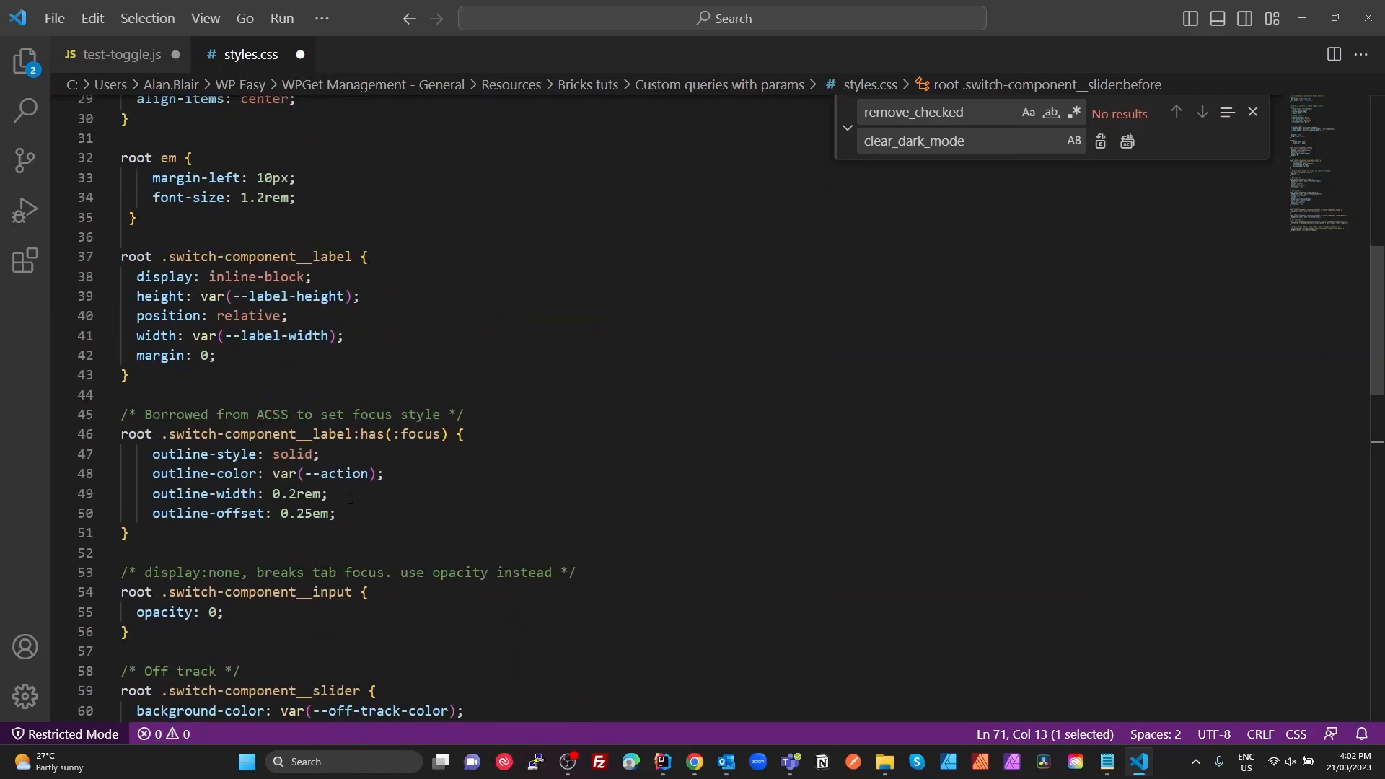
scroll(350, 498, "down", 4)
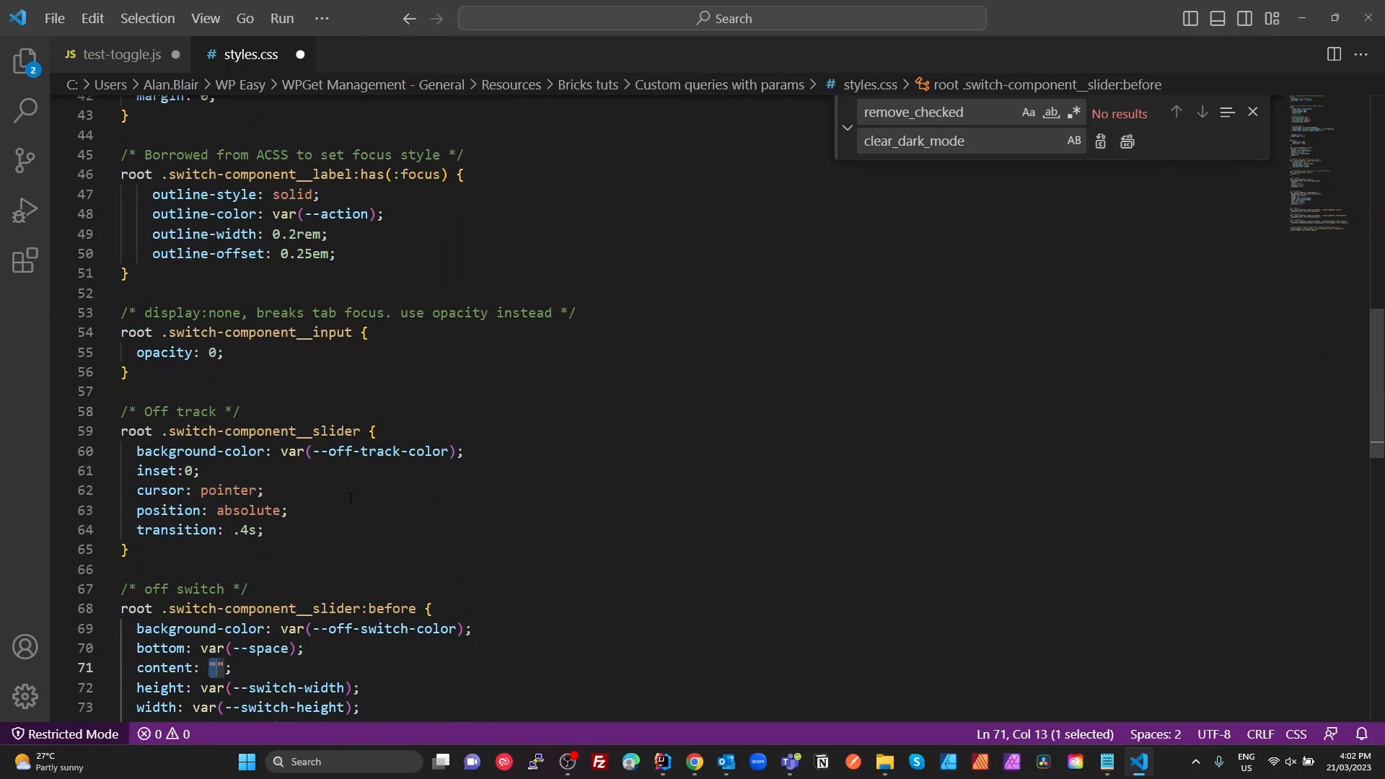
scroll(350, 498, "down", 4)
left_click(301, 557)
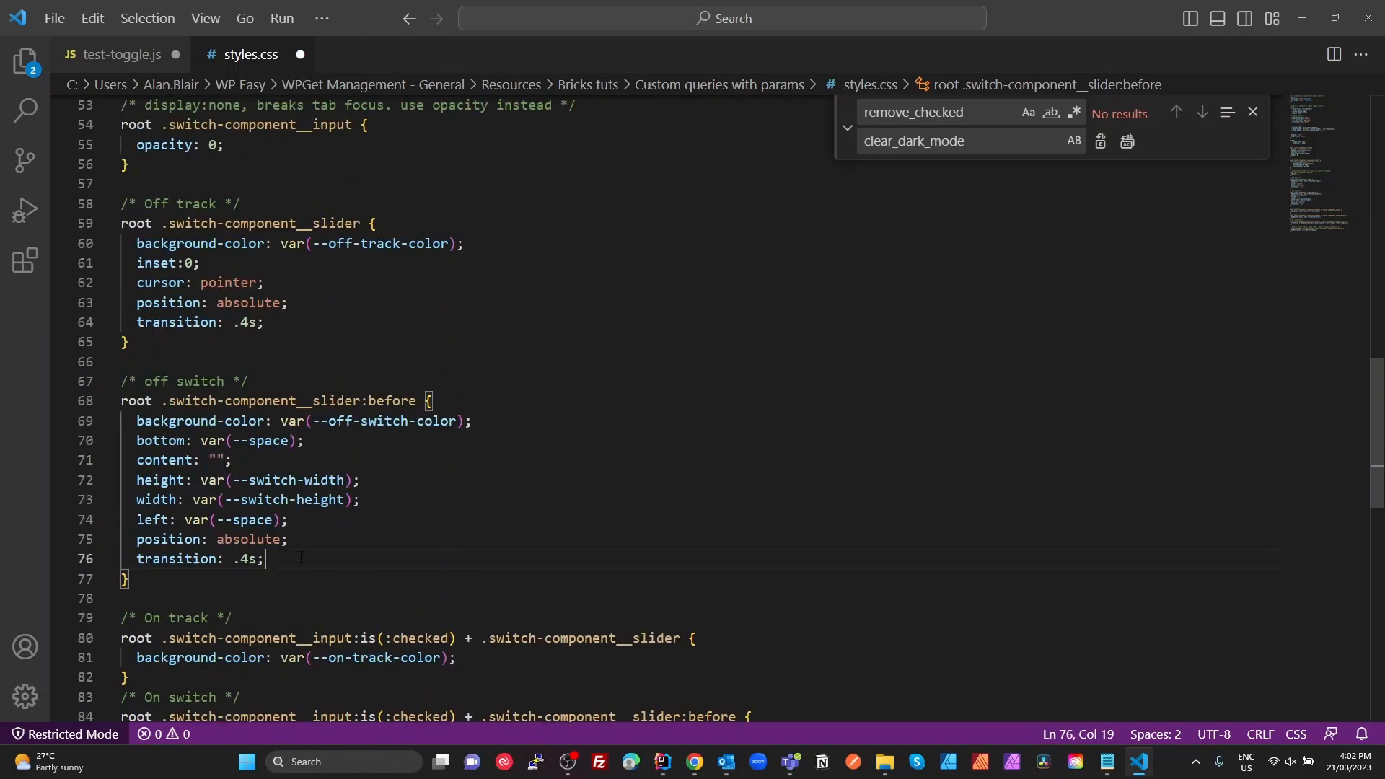
Step: Compare the off switch rule's left offset with the knob in Bricks, and point out its absolute position and .4s transition
left_click(152, 519)
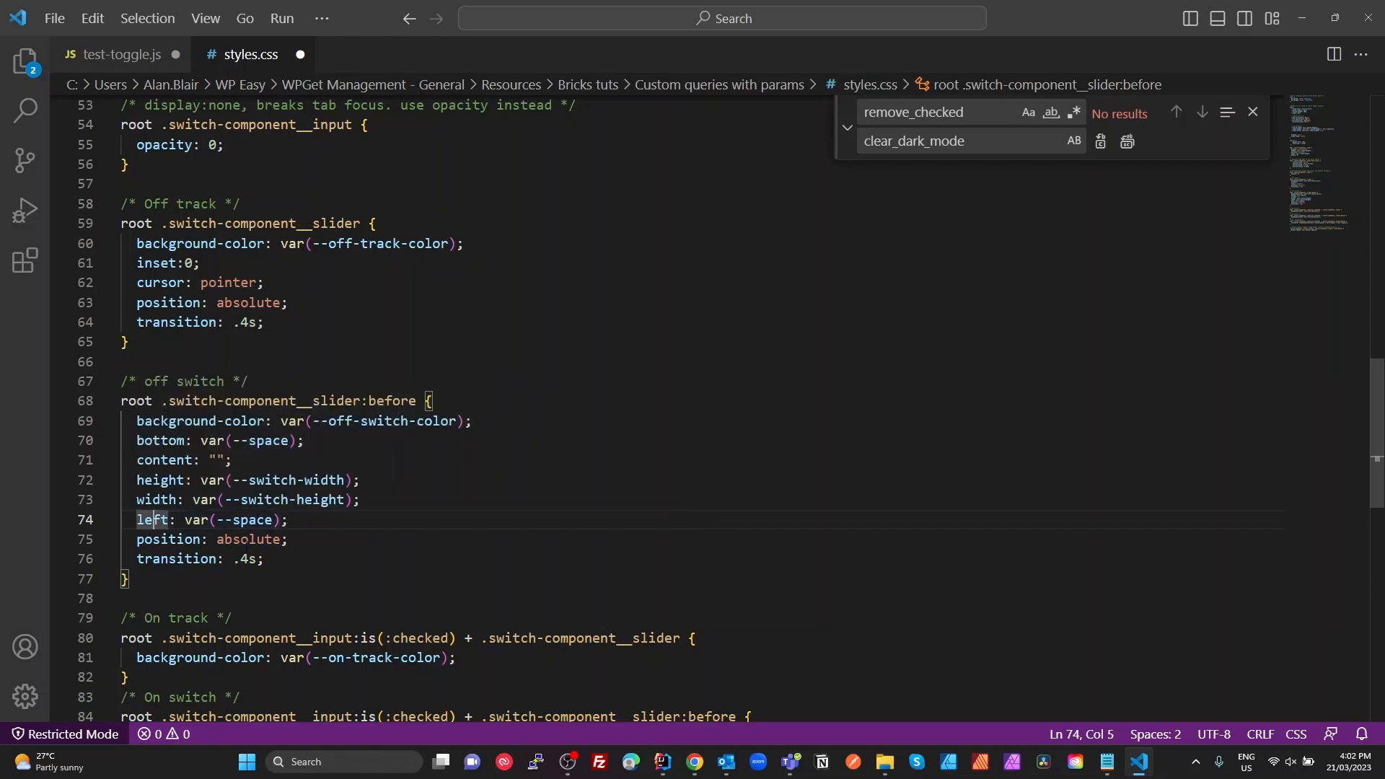
mouse_move(154, 520)
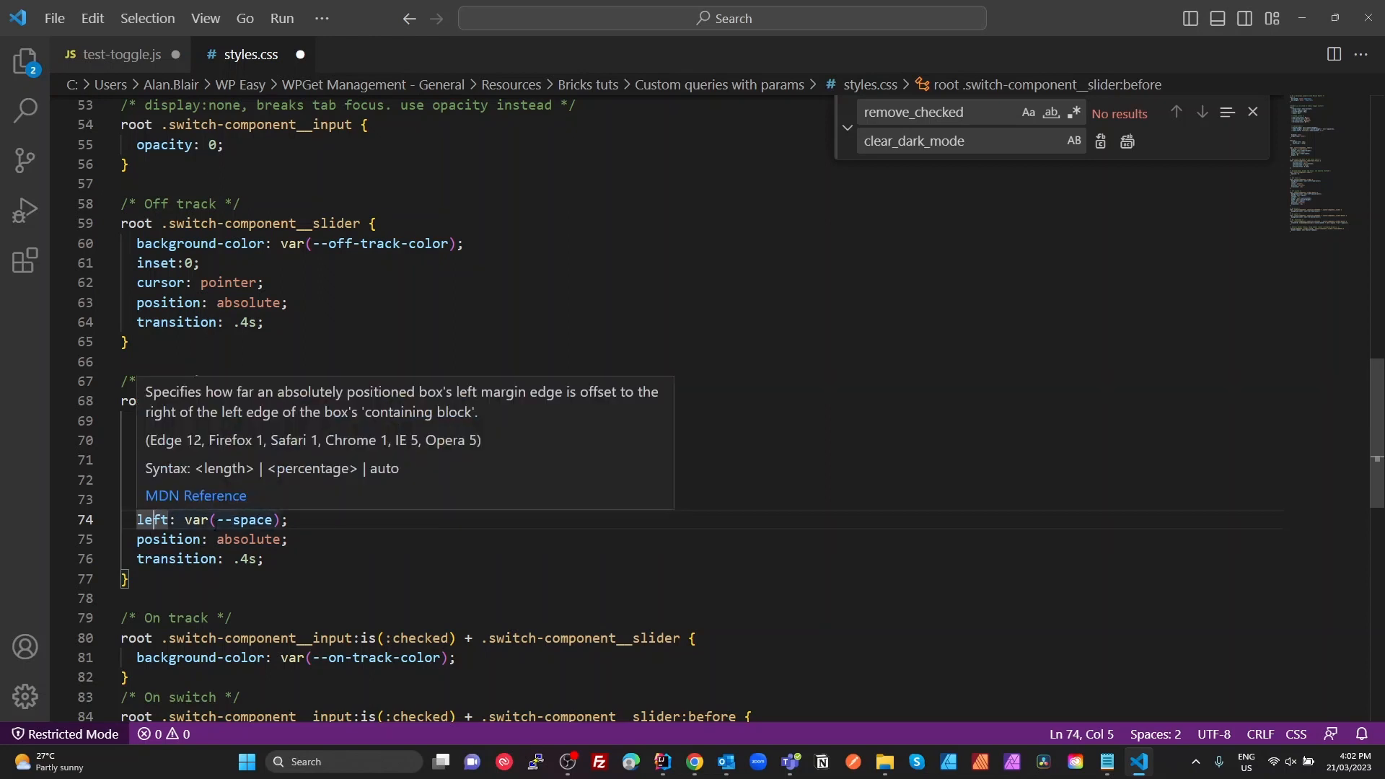
key("alt+Tab")
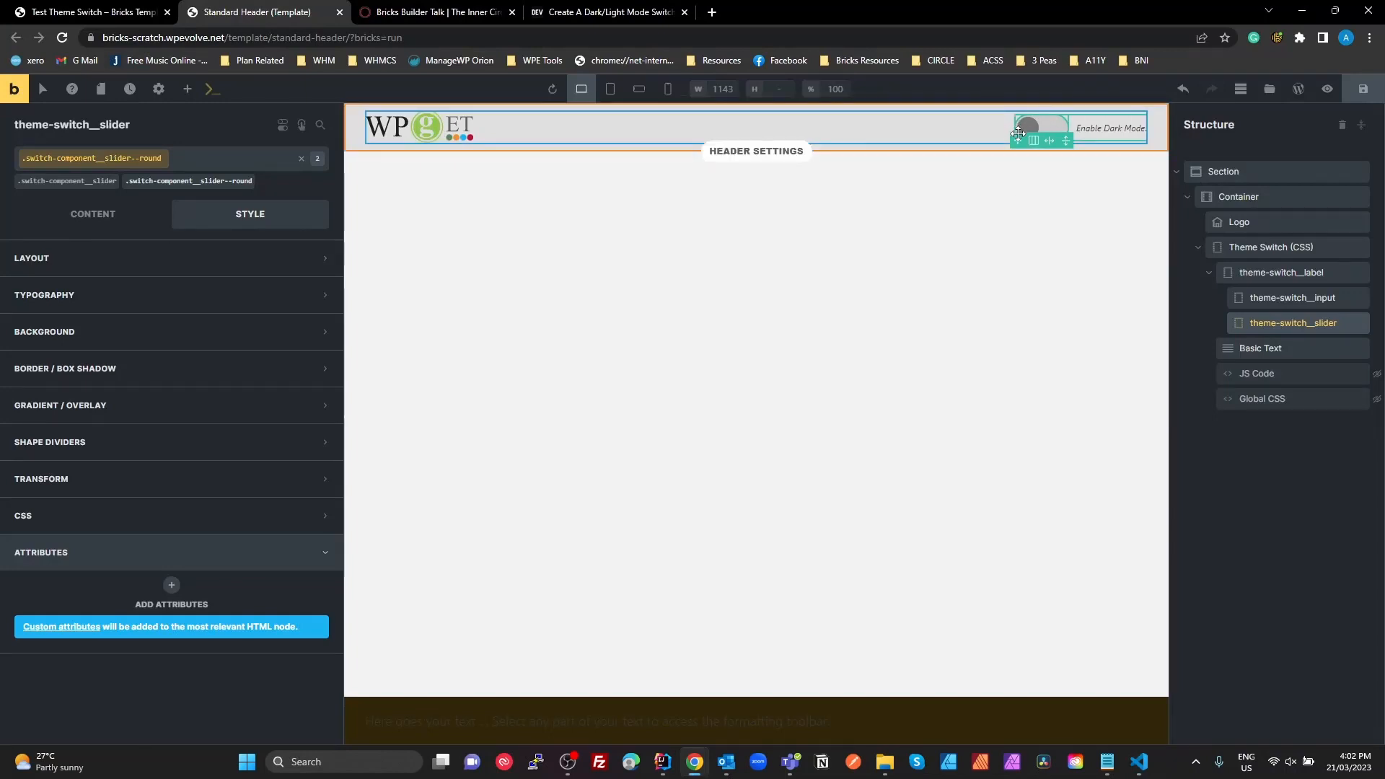
mouse_move(1018, 140)
key("alt+Tab")
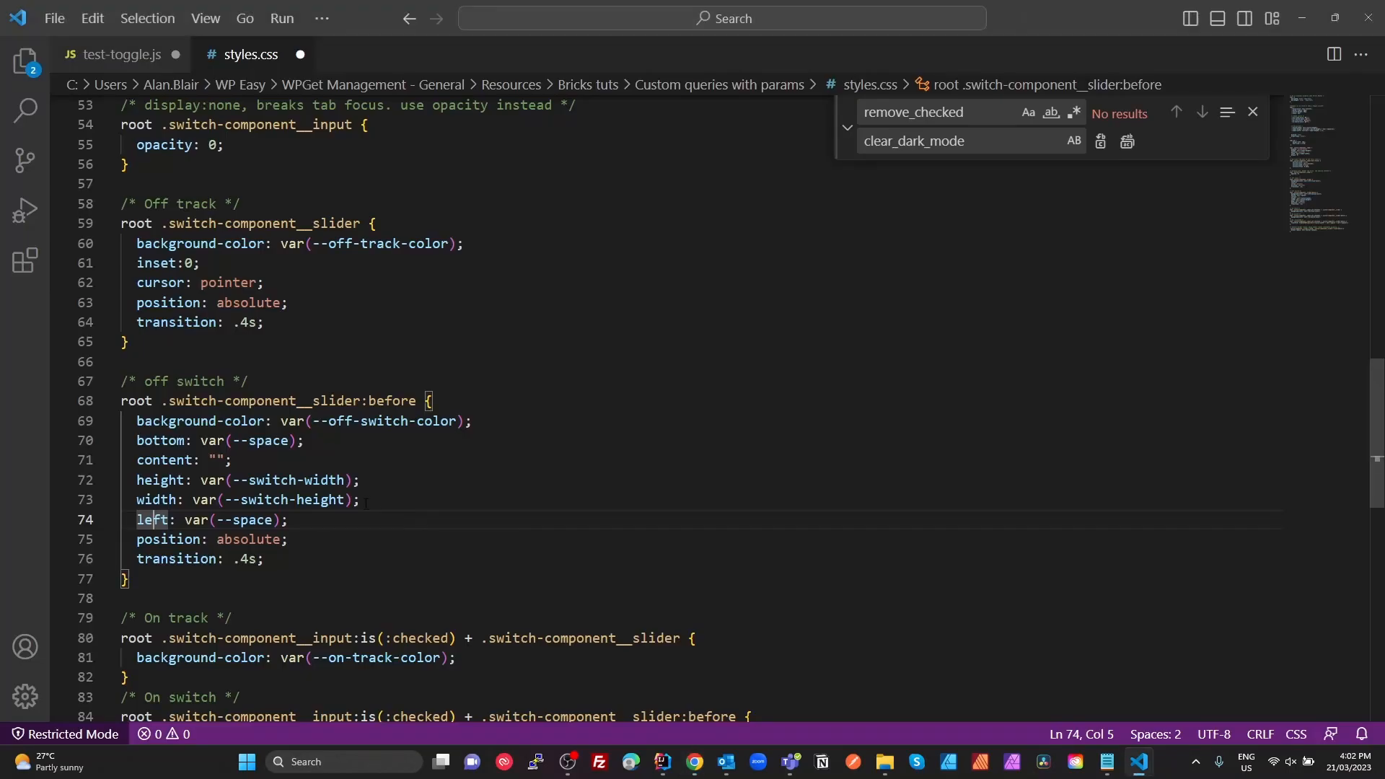
left_click(248, 539)
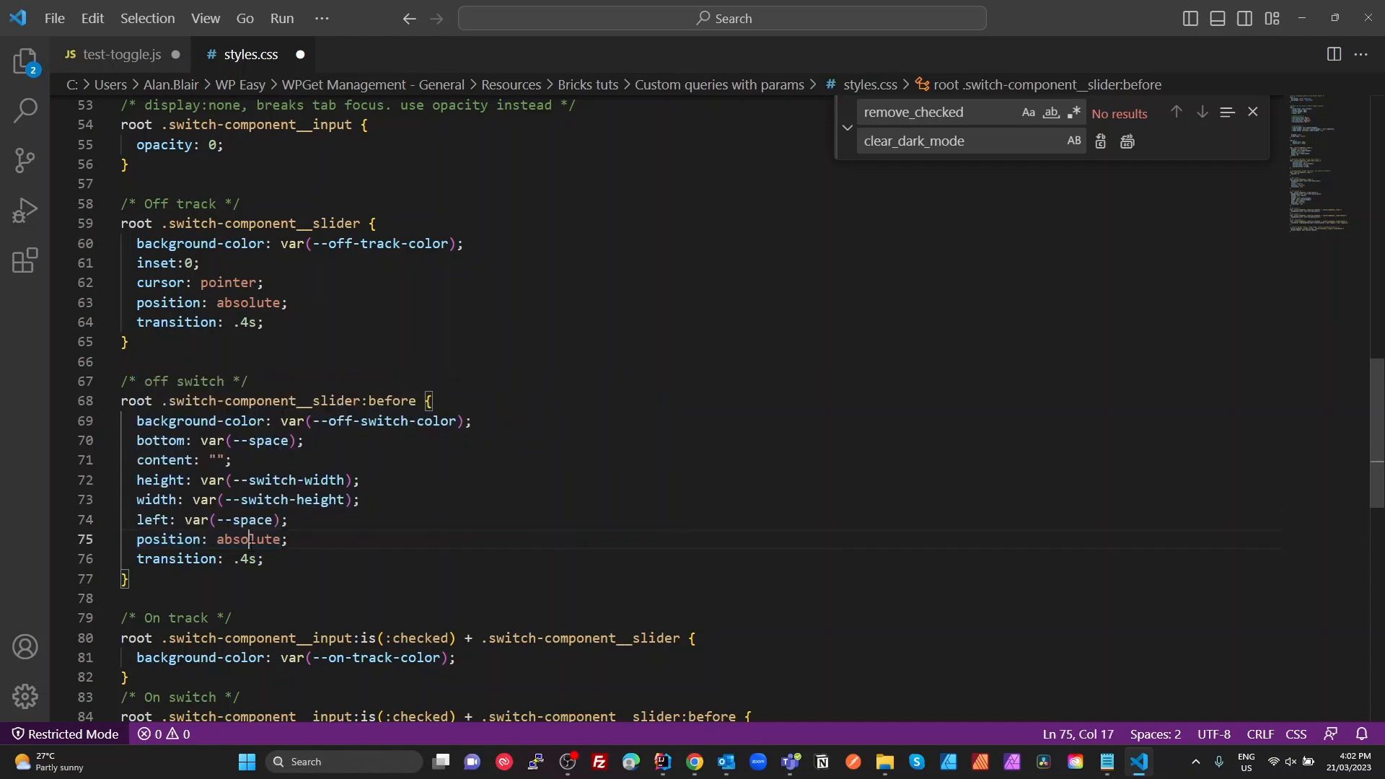
left_click(258, 564)
Step: Point out the checked input in the On track selector and demonstrate it by toggling the switch on the Test Theme Switch page
scroll(433, 525, "down", 4)
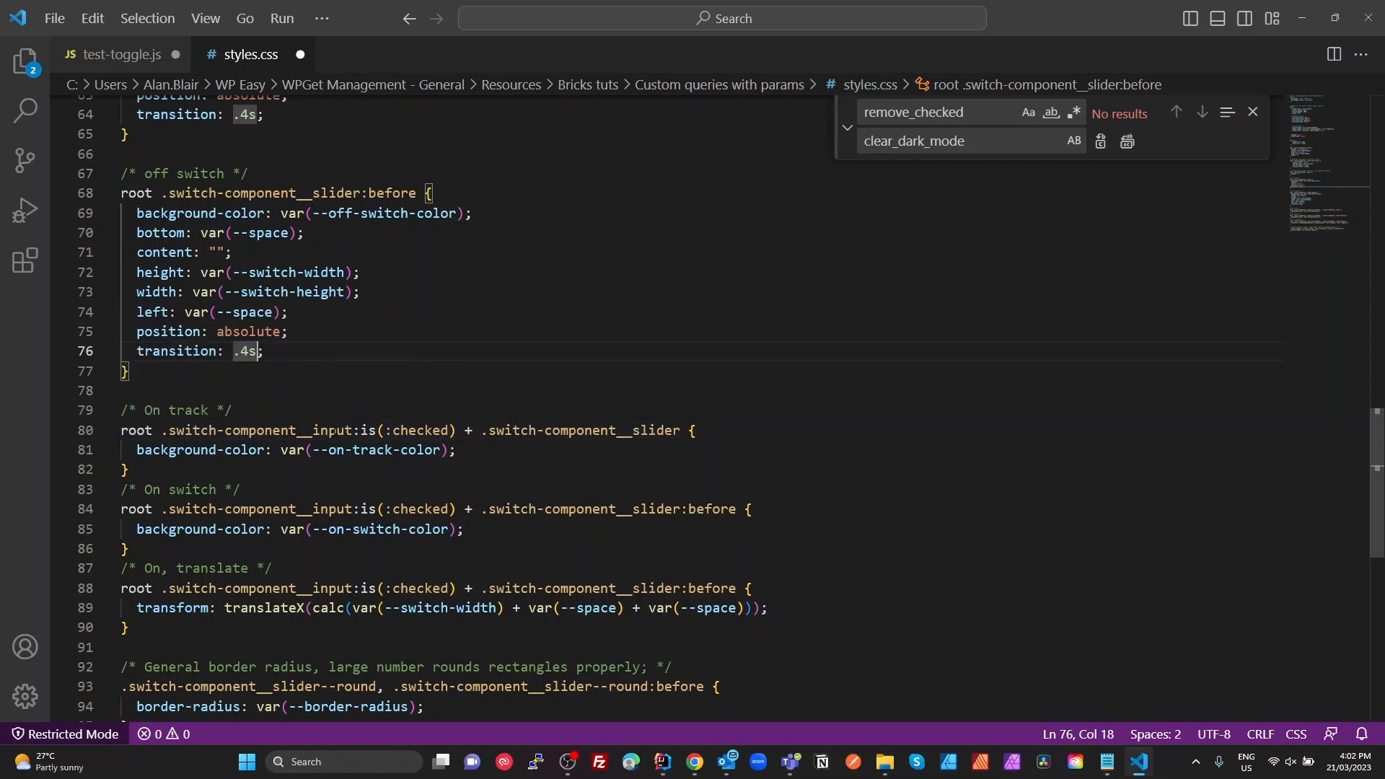
left_click_drag(329, 430, 337, 430)
key("alt+Tab")
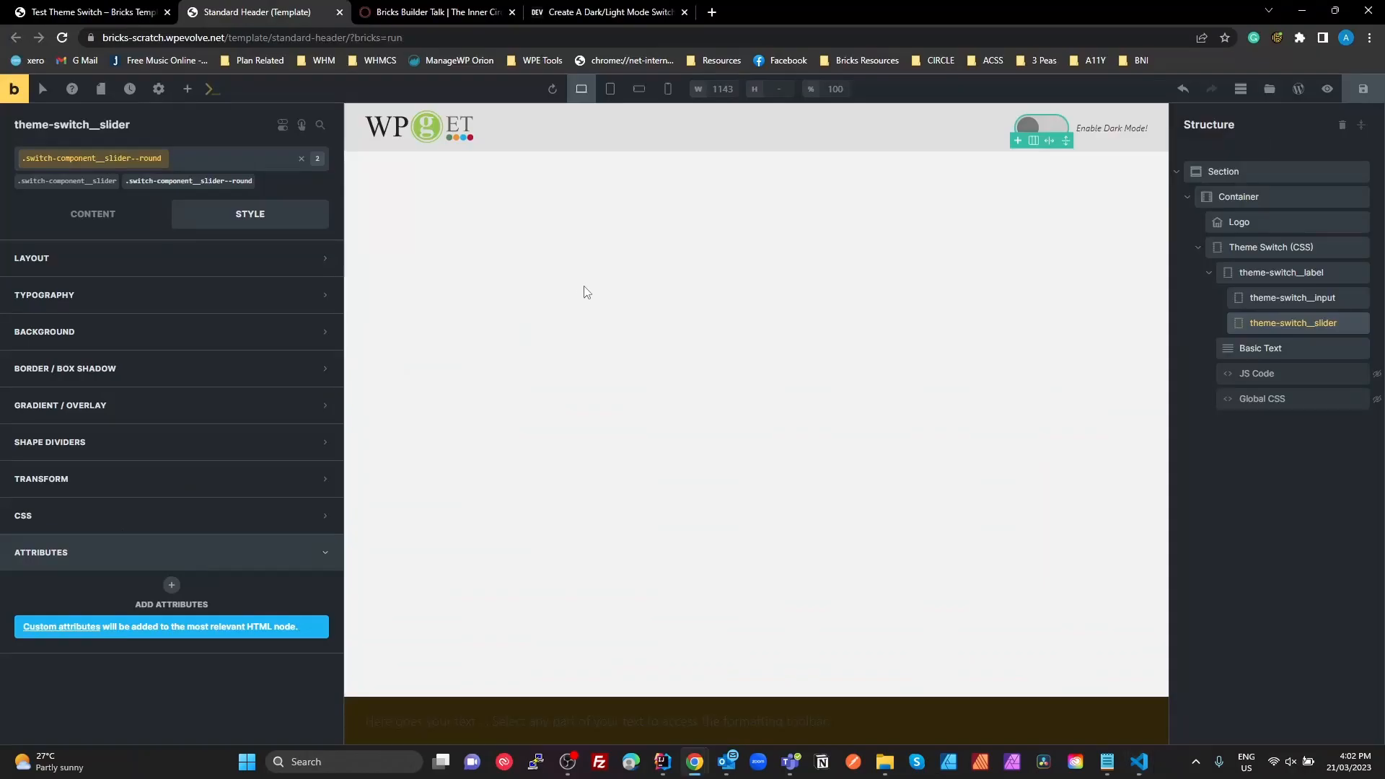
key("alt+Tab")
key("alt+Tab")
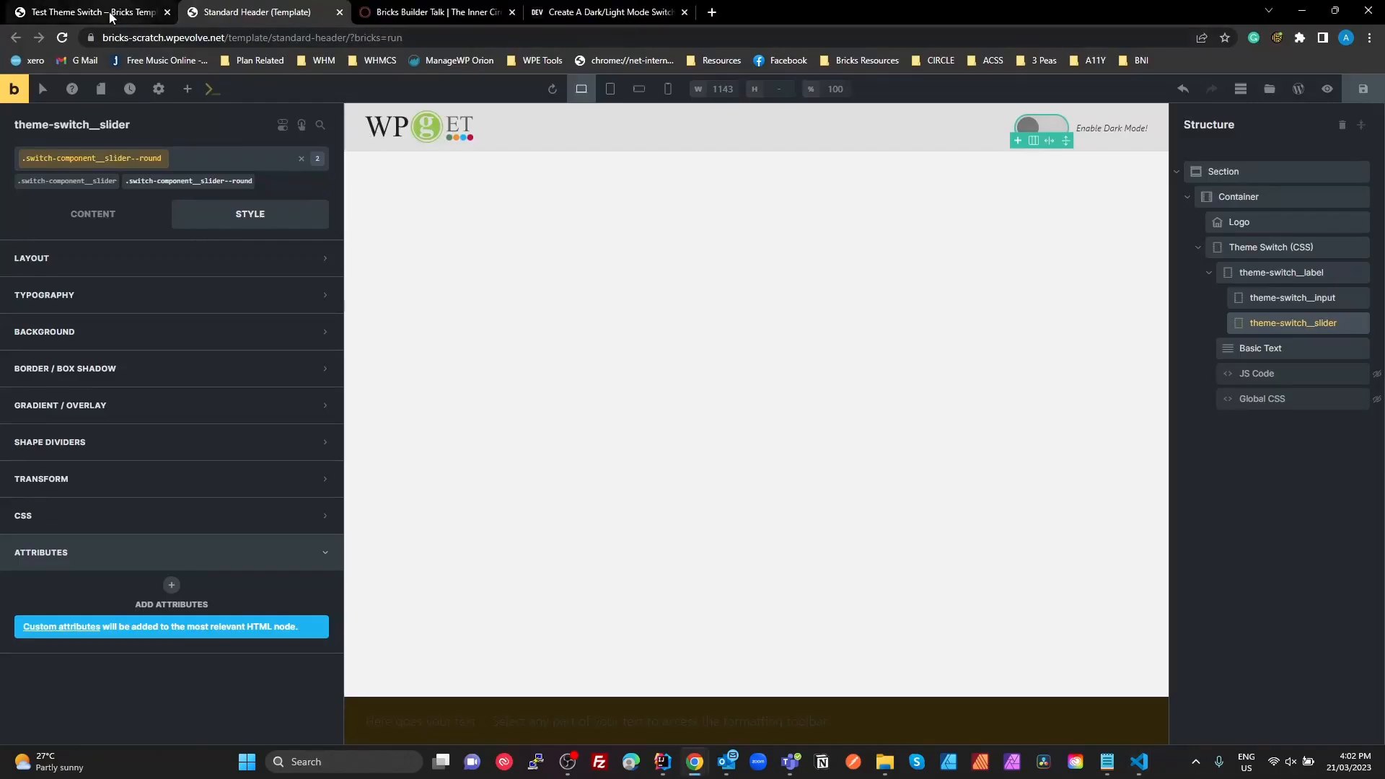
left_click(144, 12)
left_click(983, 124)
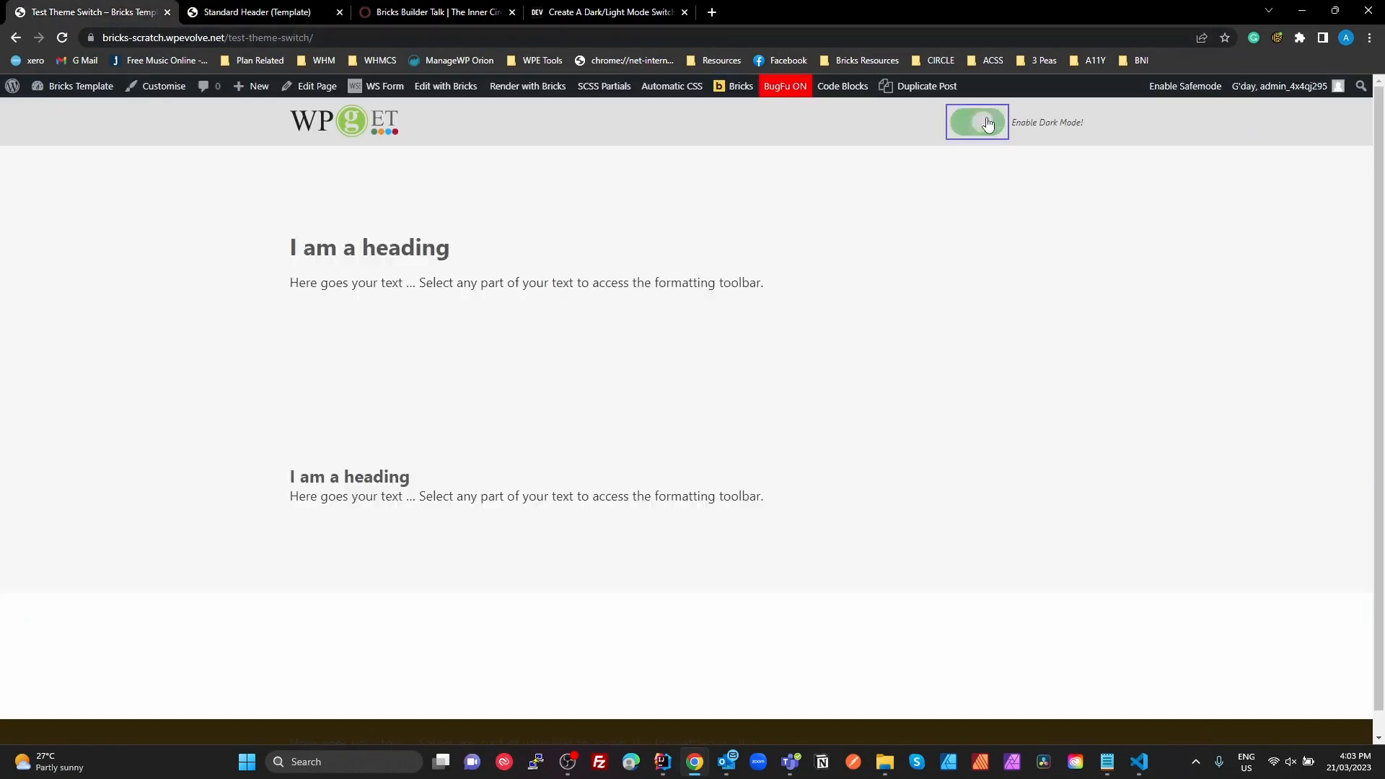
left_click(976, 124)
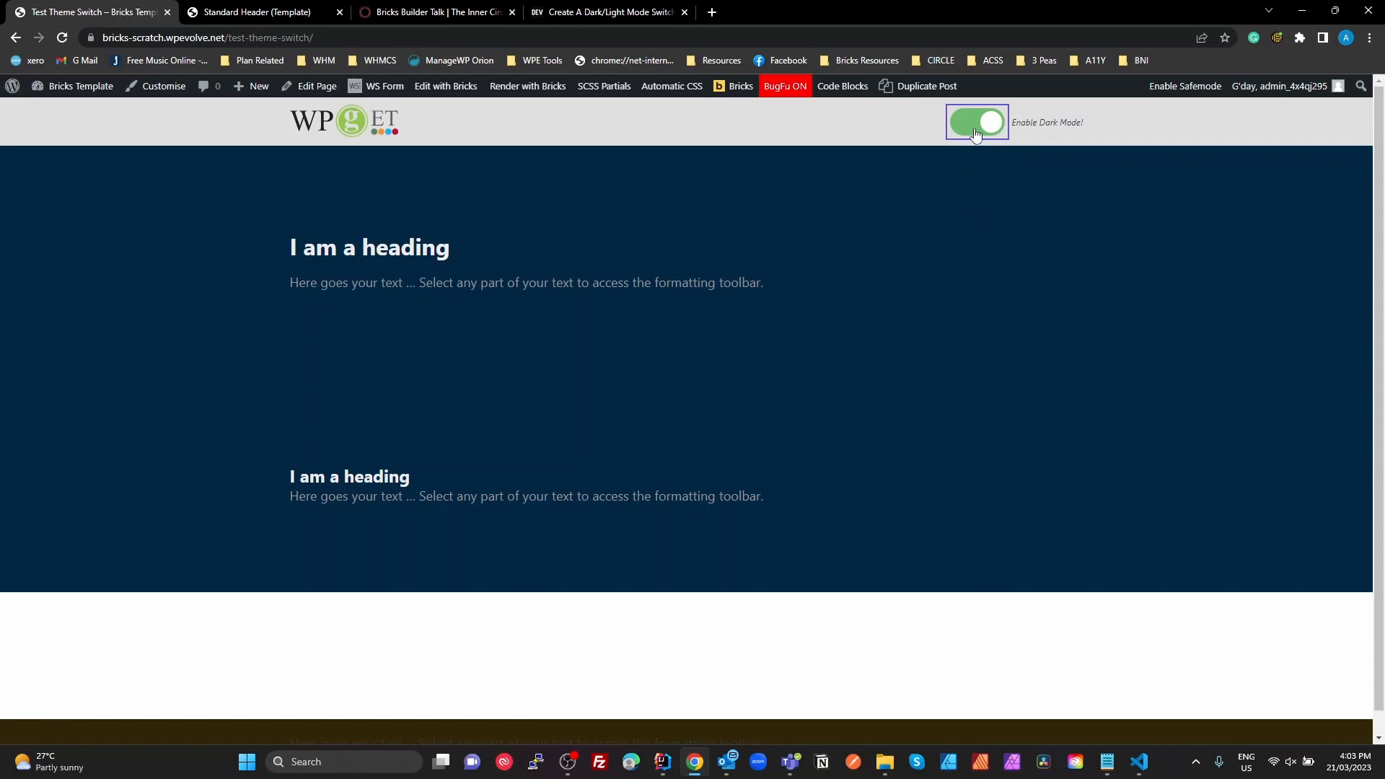
Step: Compare the On track selector with the slider element in the Standard Header template and point out its --on-track-color background
key("alt+Tab")
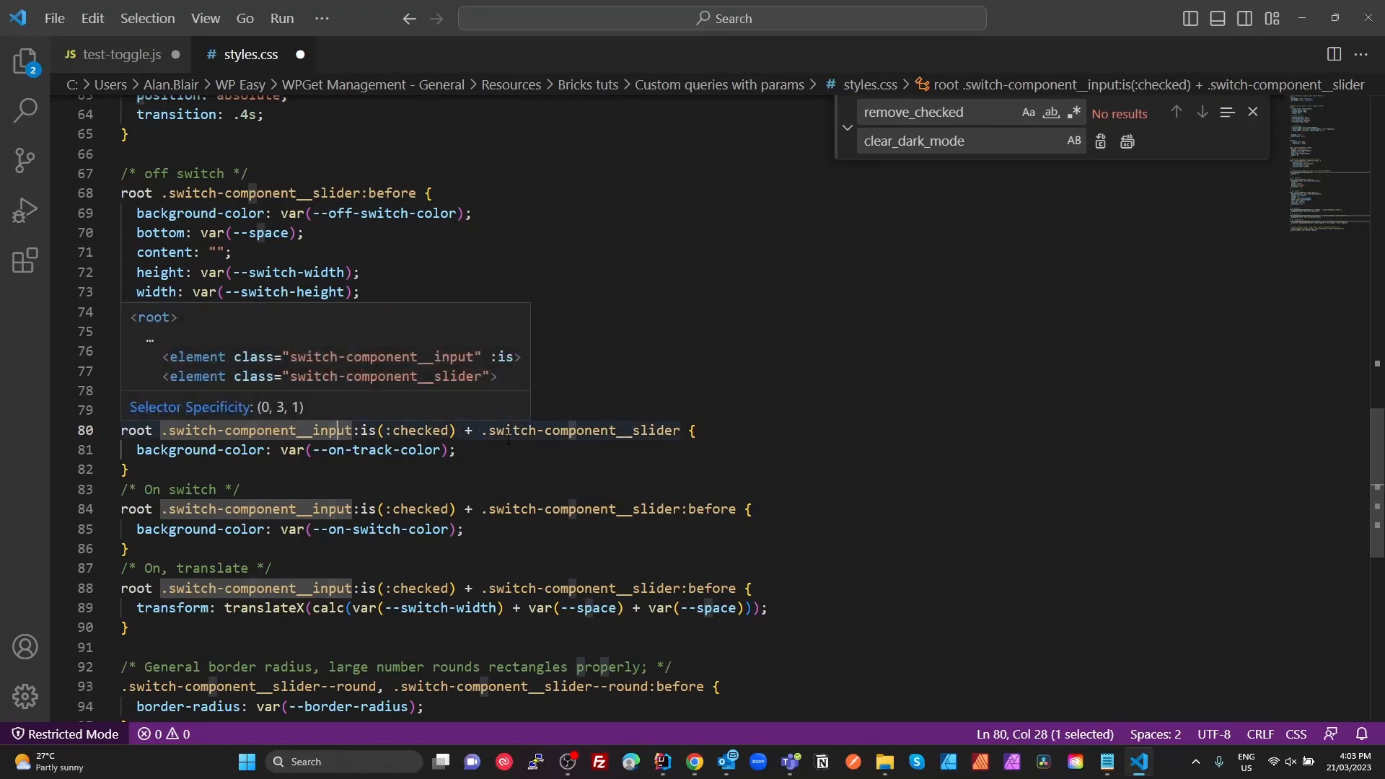
key("alt+Tab")
left_click(193, 17)
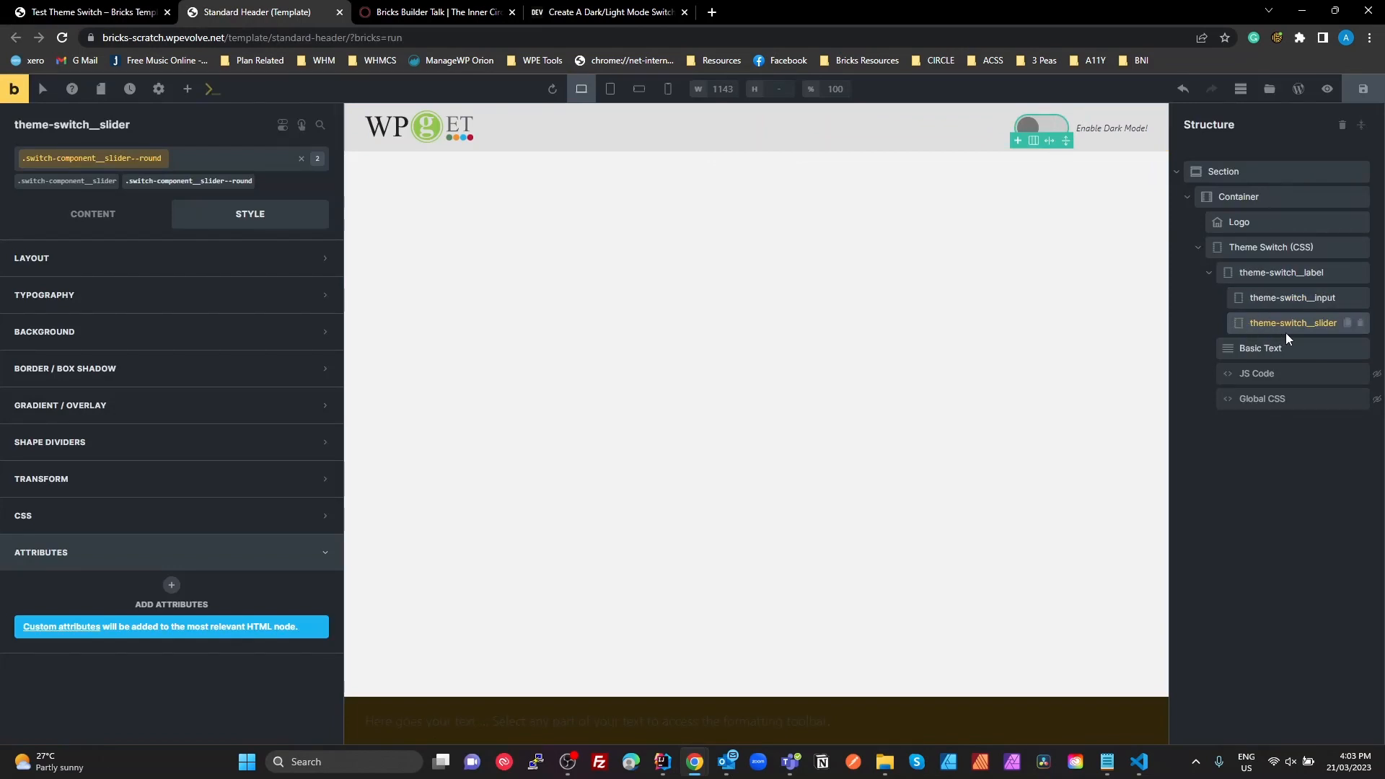
key("alt+Tab")
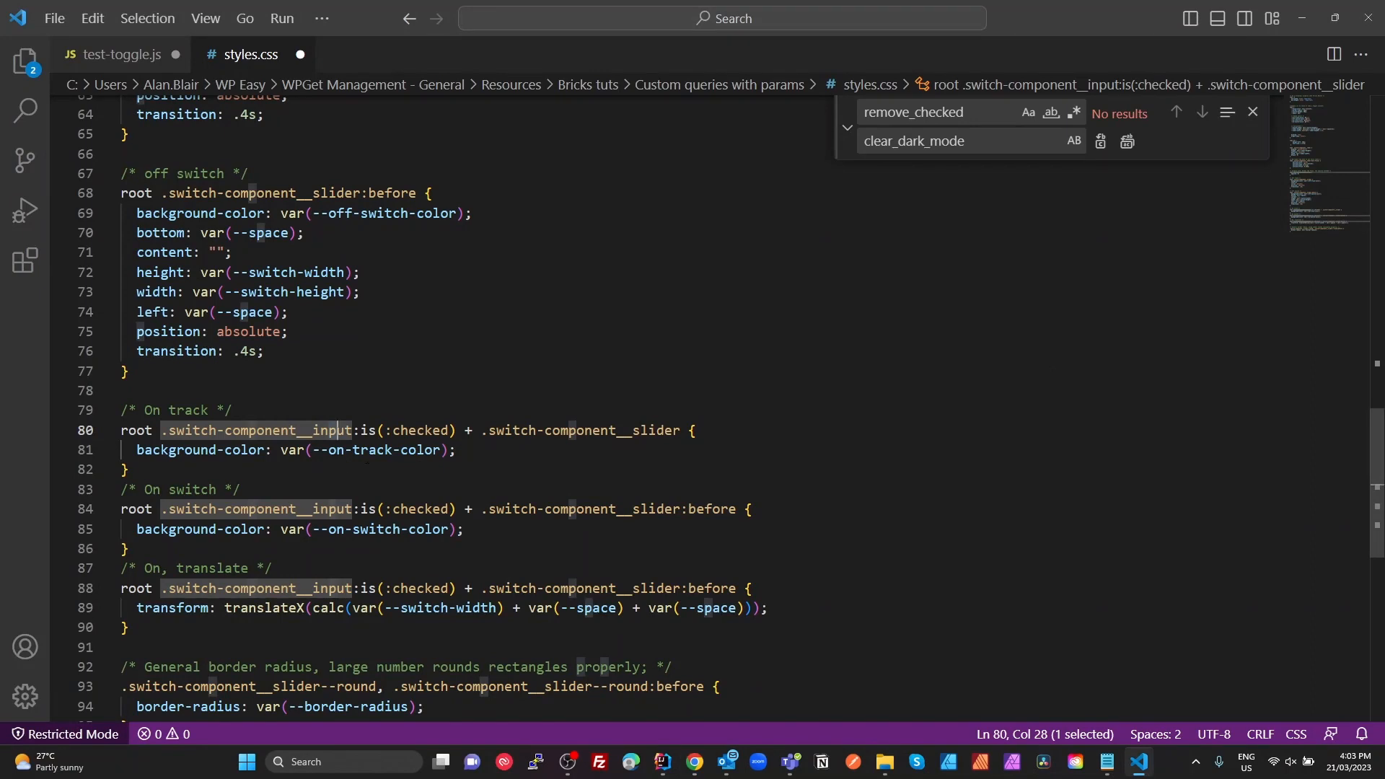
left_click(393, 449)
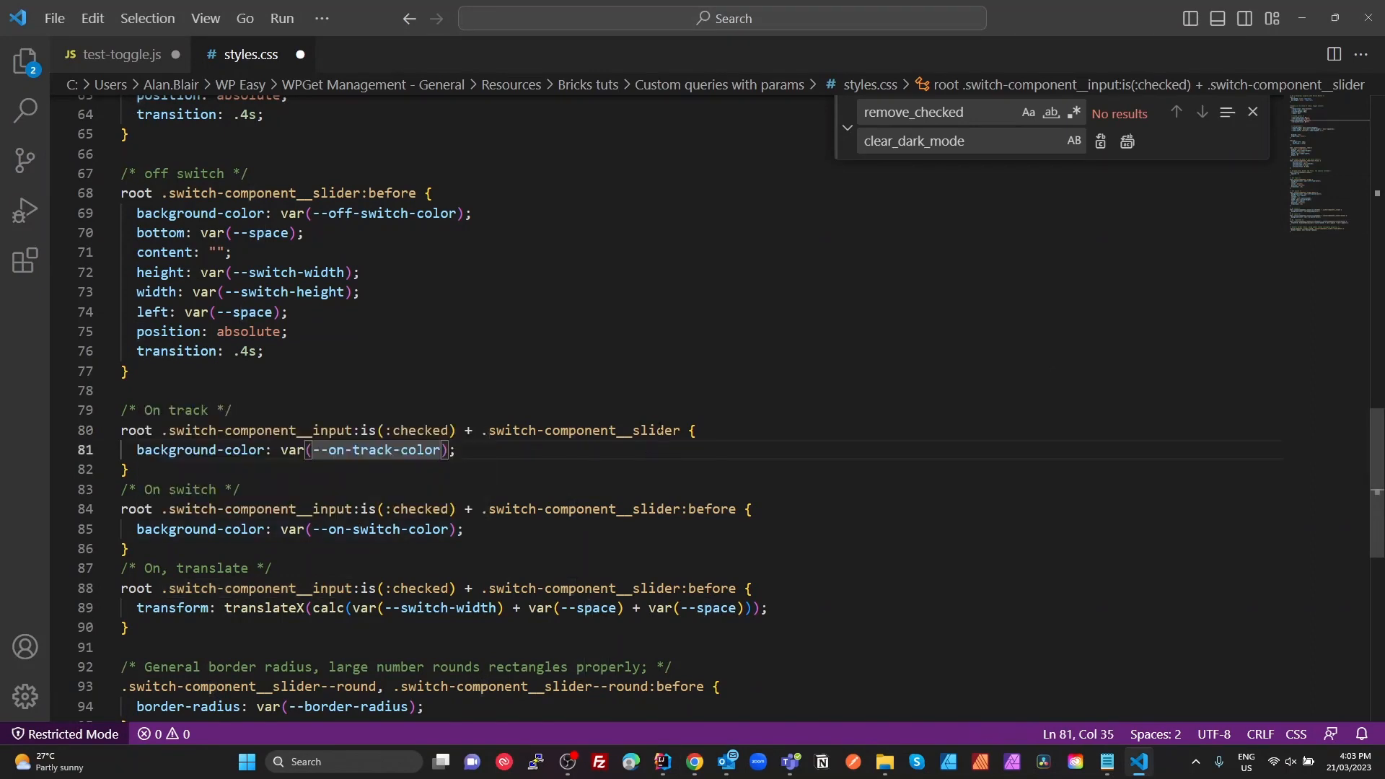
left_click(353, 450)
Step: Change :before to ::before in the On switch and On, translate selectors of styles.css
left_click_drag(129, 509, 682, 510)
left_click(691, 510)
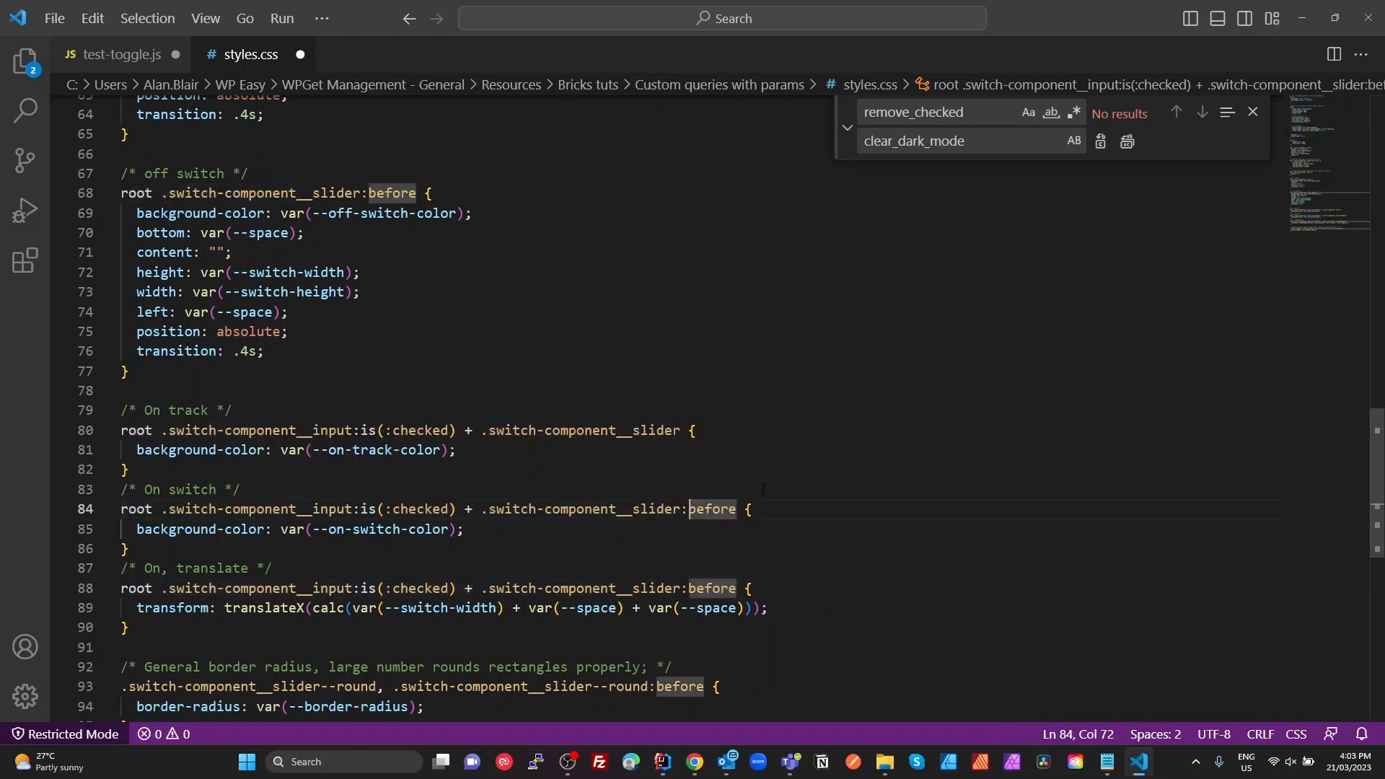
type(":")
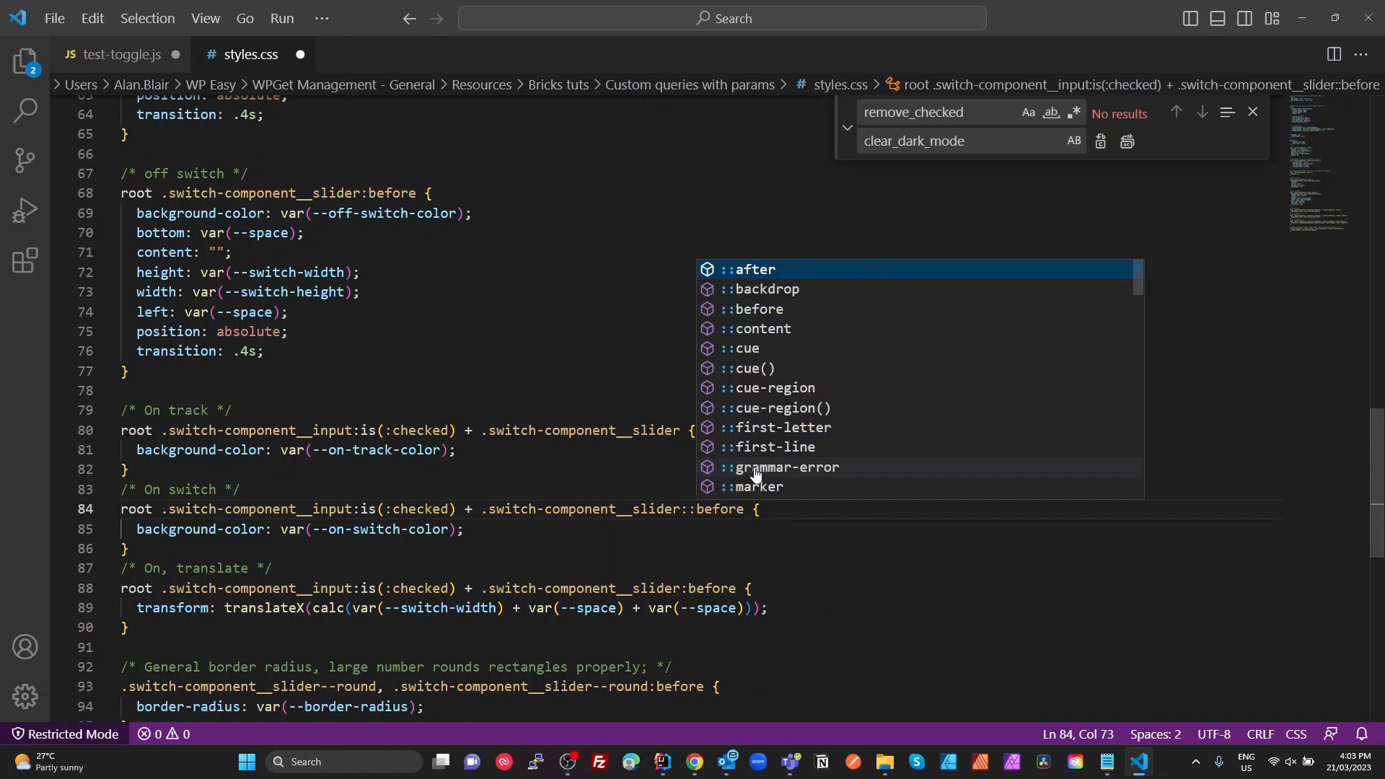
left_click(691, 588)
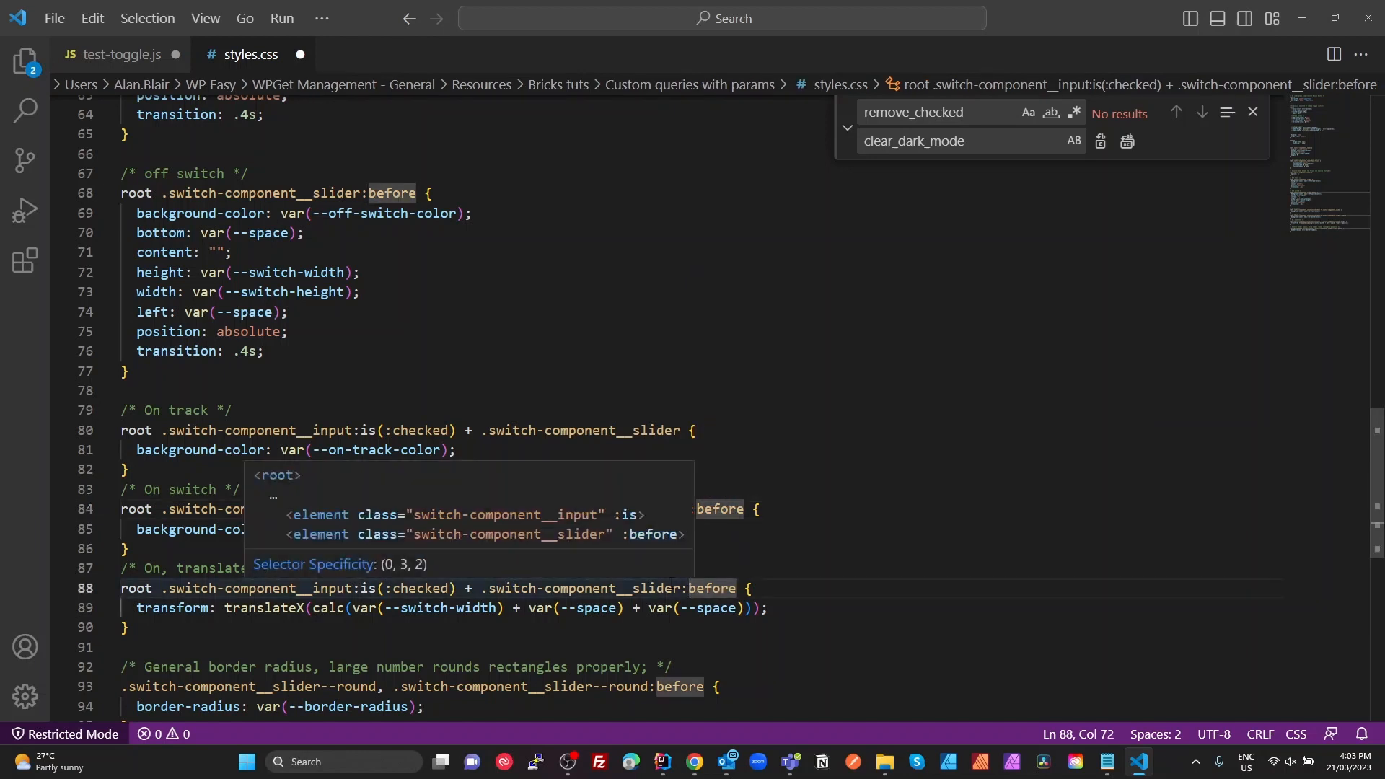
type(":")
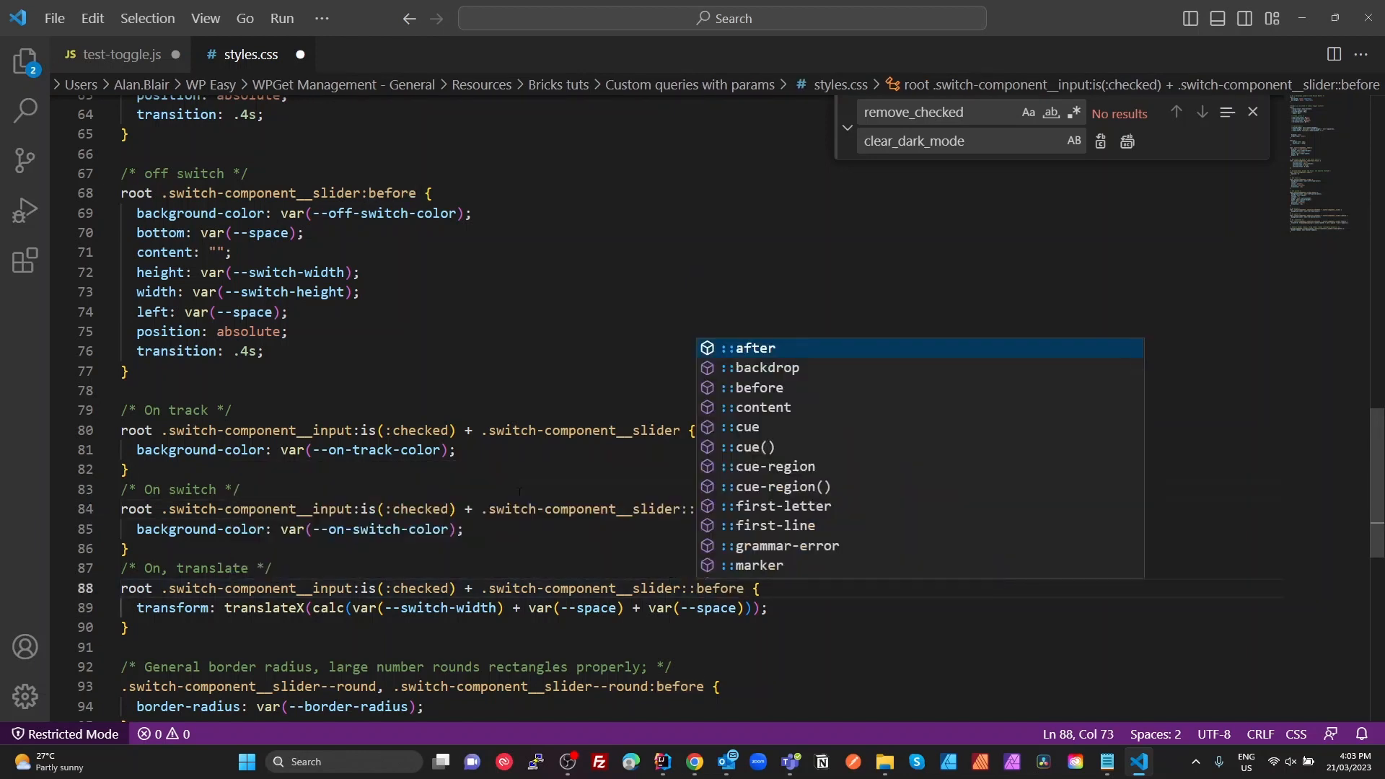
left_click(516, 492)
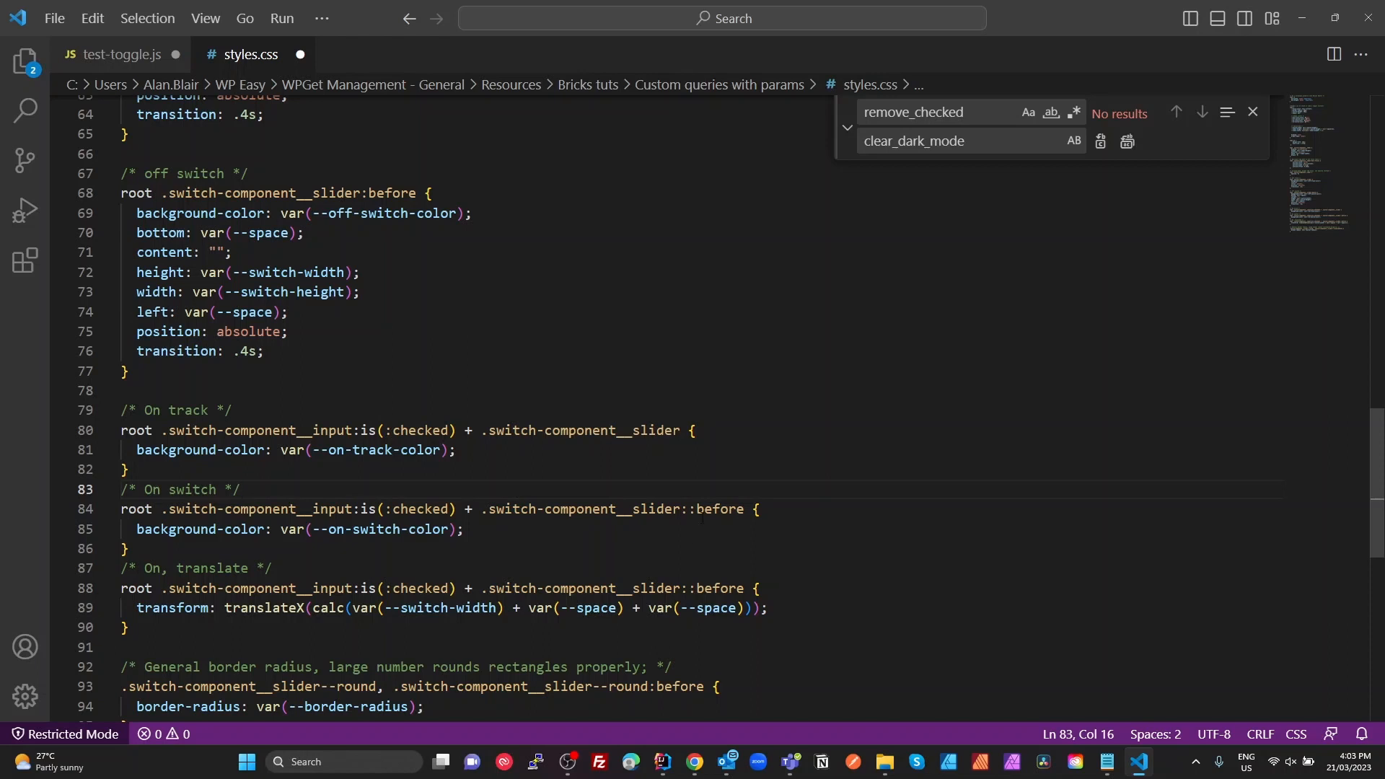
Step: Point out ::before in the On switch selector and demonstrate the knob by toggling the switch on the Test Theme Switch page in Chrome
left_click(721, 509)
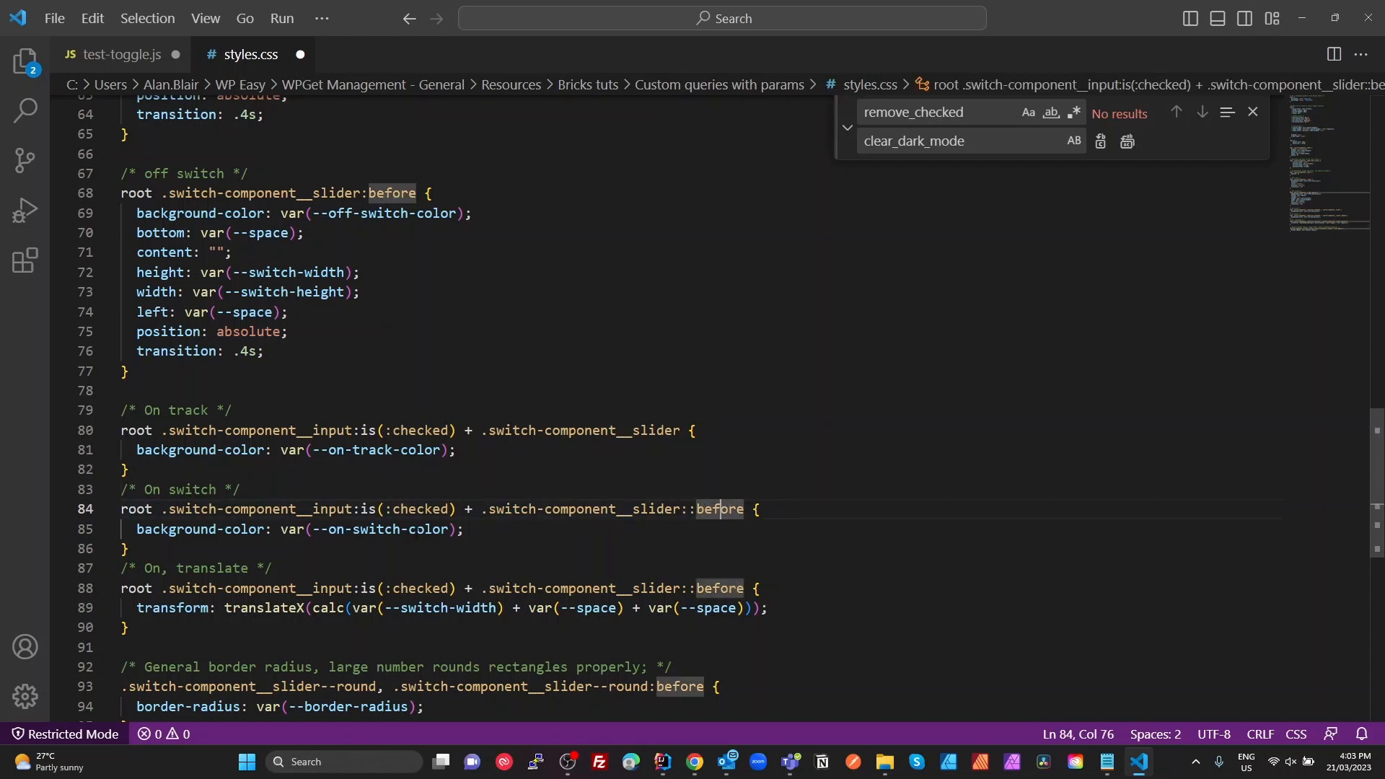
key("alt+Tab")
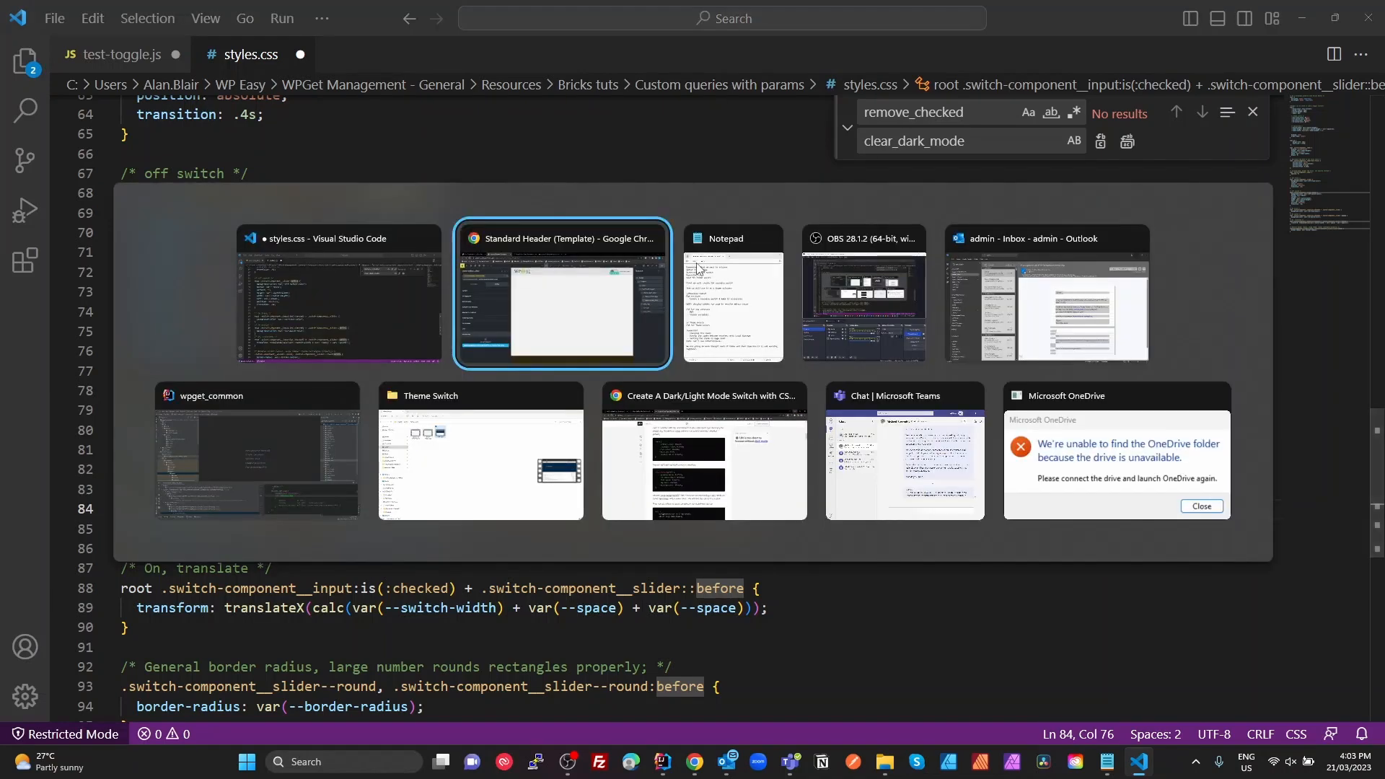
left_click(101, 11)
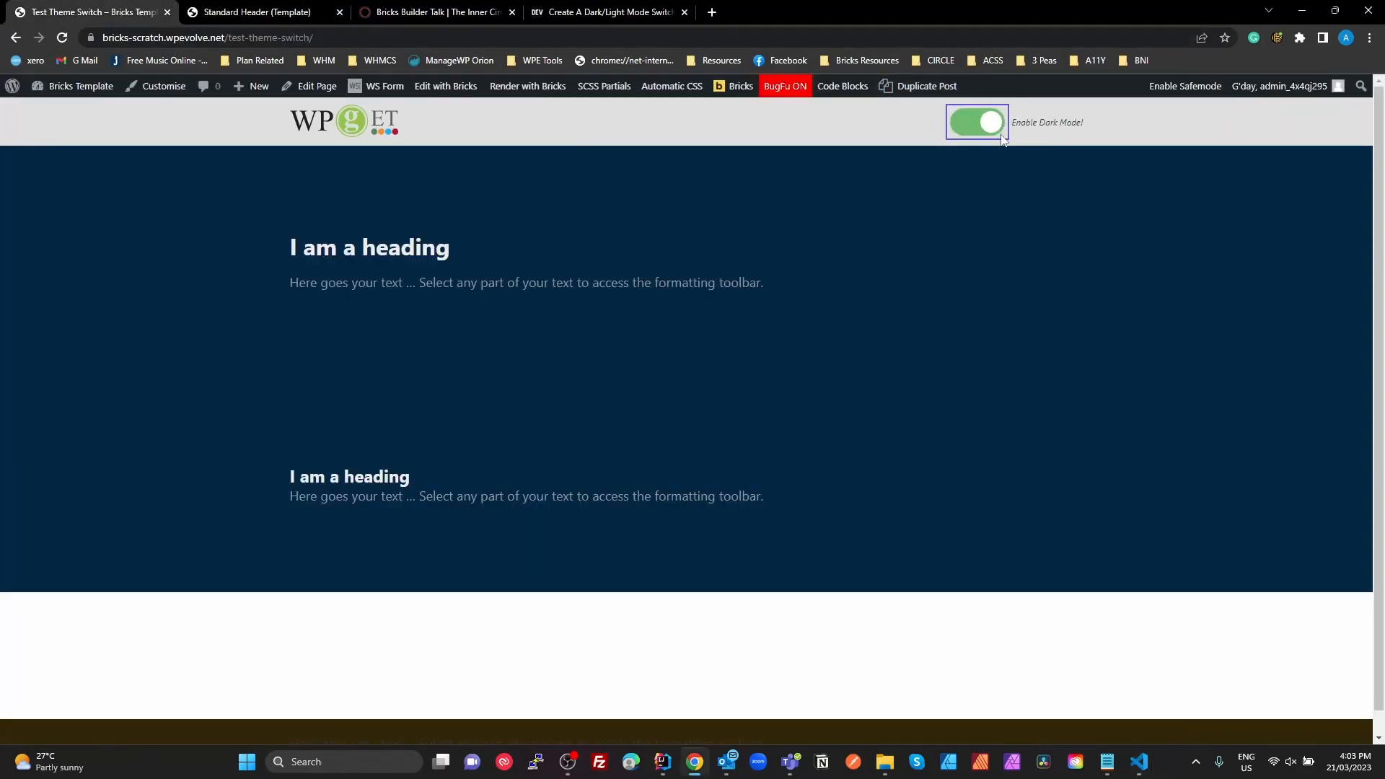
left_click(965, 134)
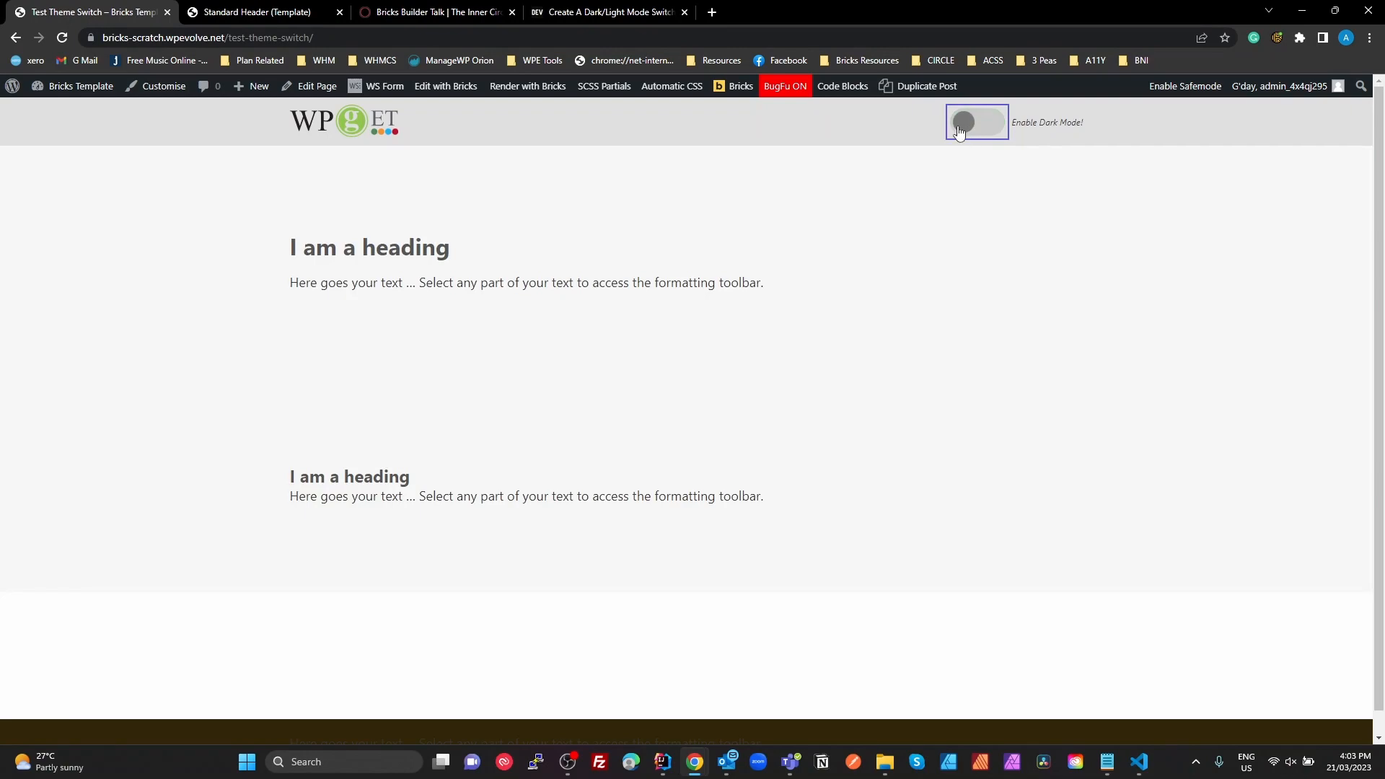
left_click(965, 136)
key("alt+Tab")
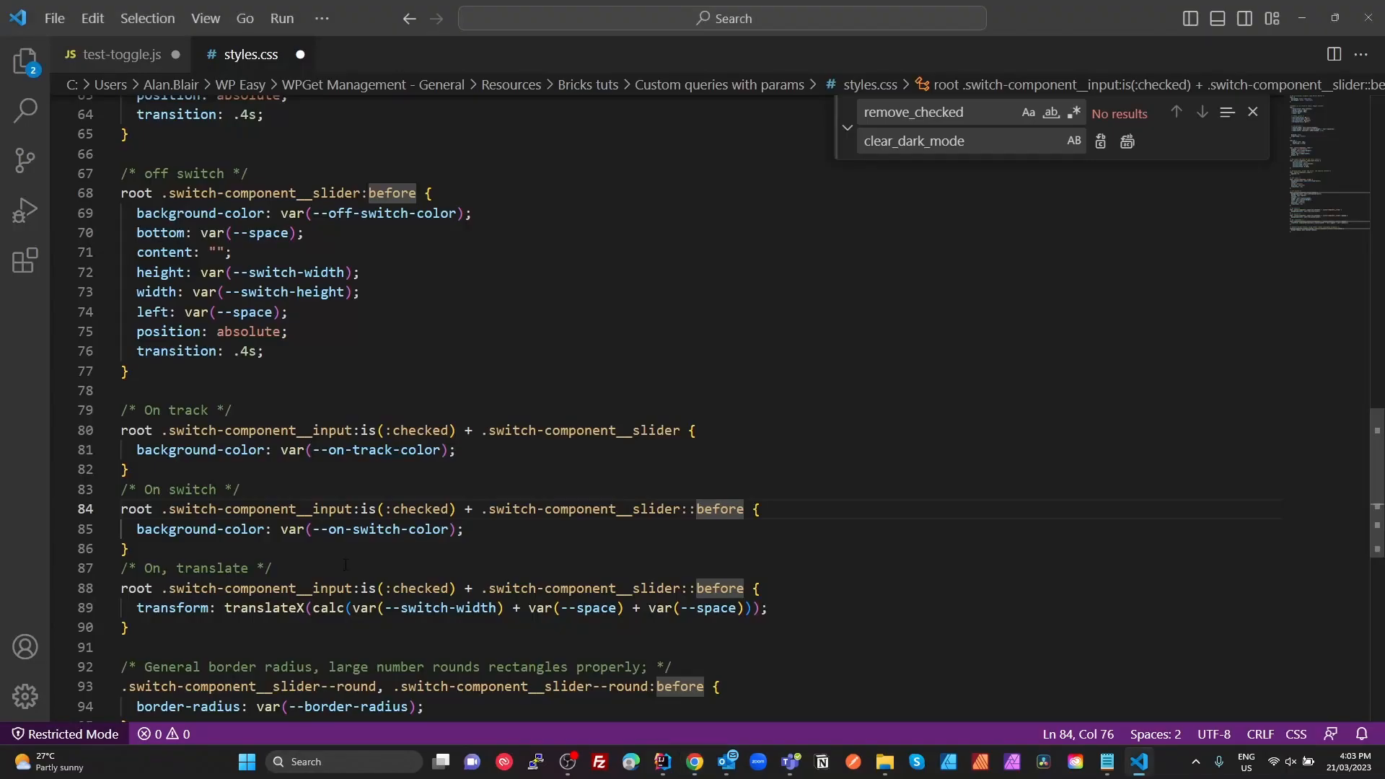
Step: Move the translateX transform from the On, translate rule into the On switch rule and delete the emptied rule with its comment
scroll(721, 592, "down", 1)
left_click(836, 516)
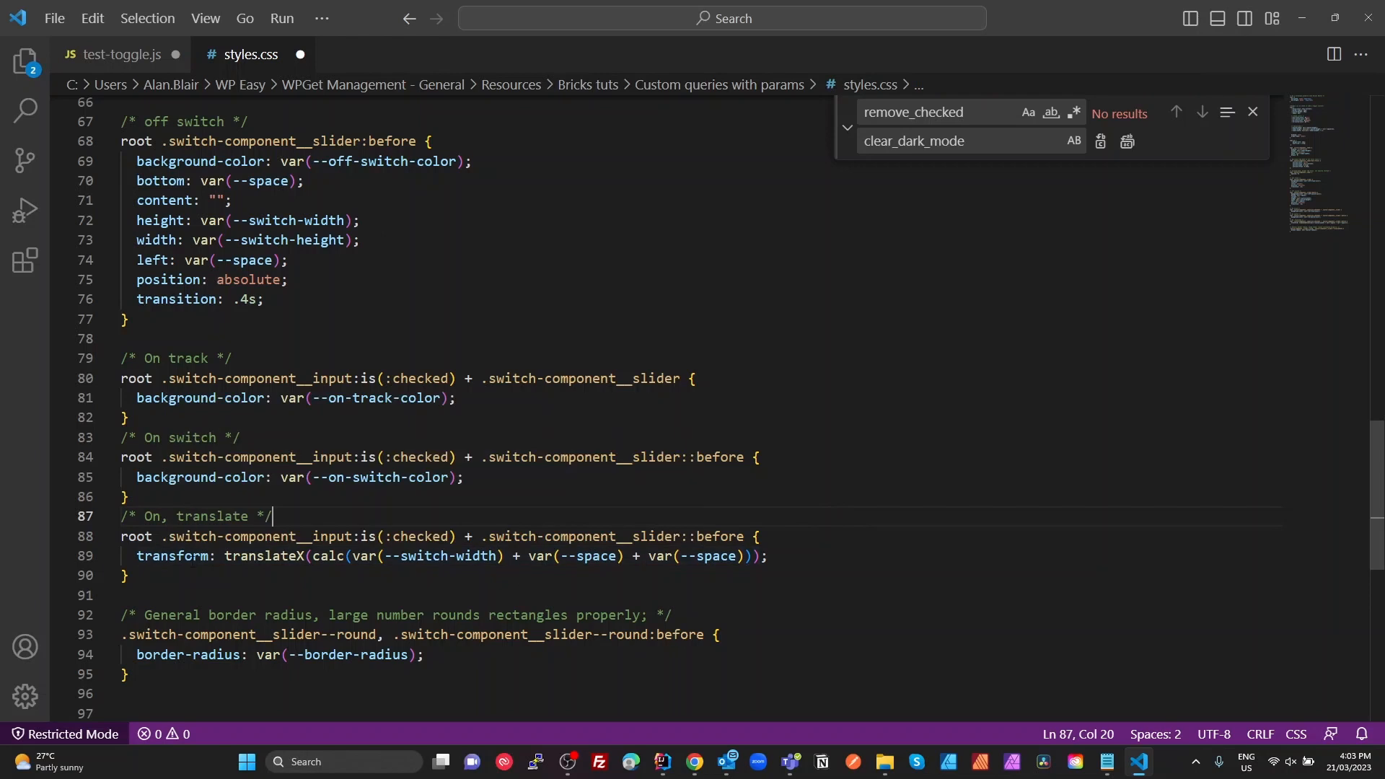
left_click(153, 556)
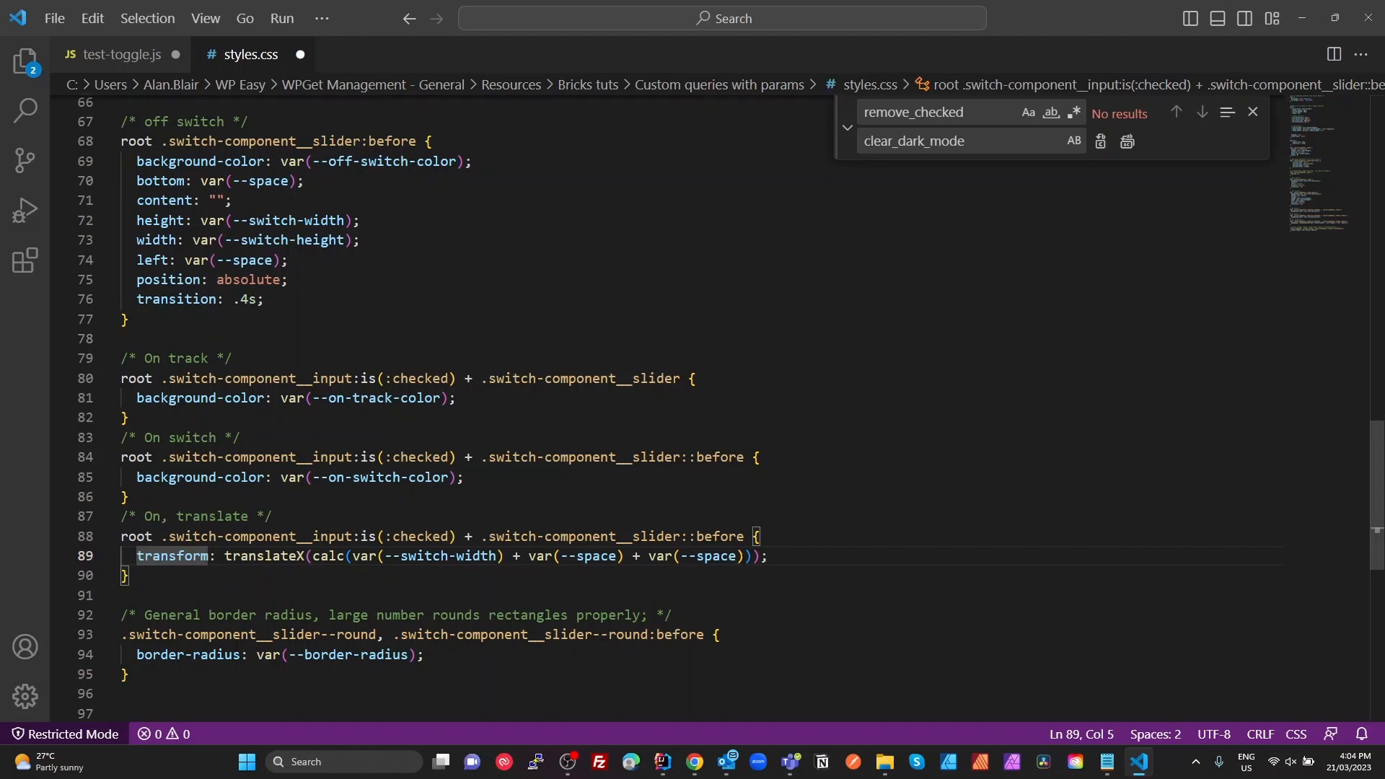
left_click_drag(783, 558, 137, 556)
key("ctrl+x")
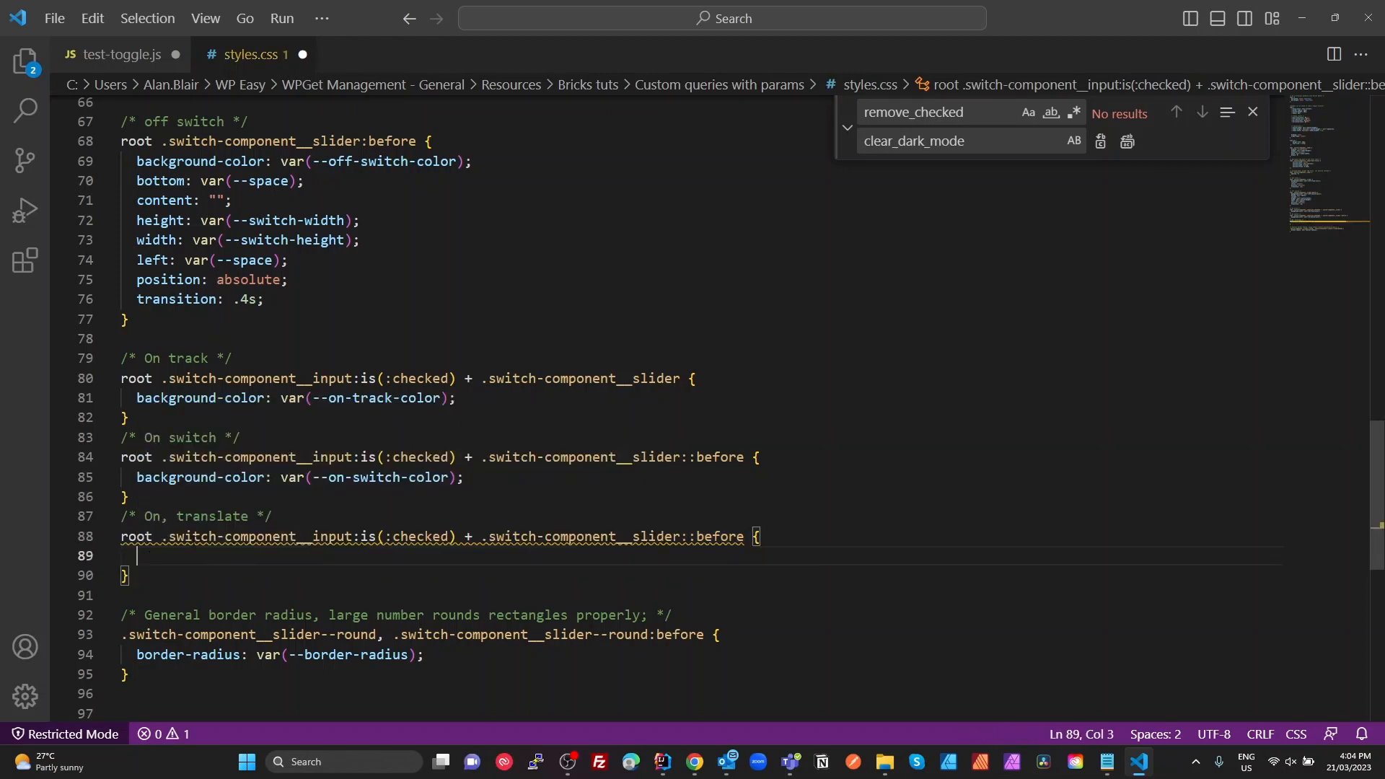
left_click(489, 477)
key("Return")
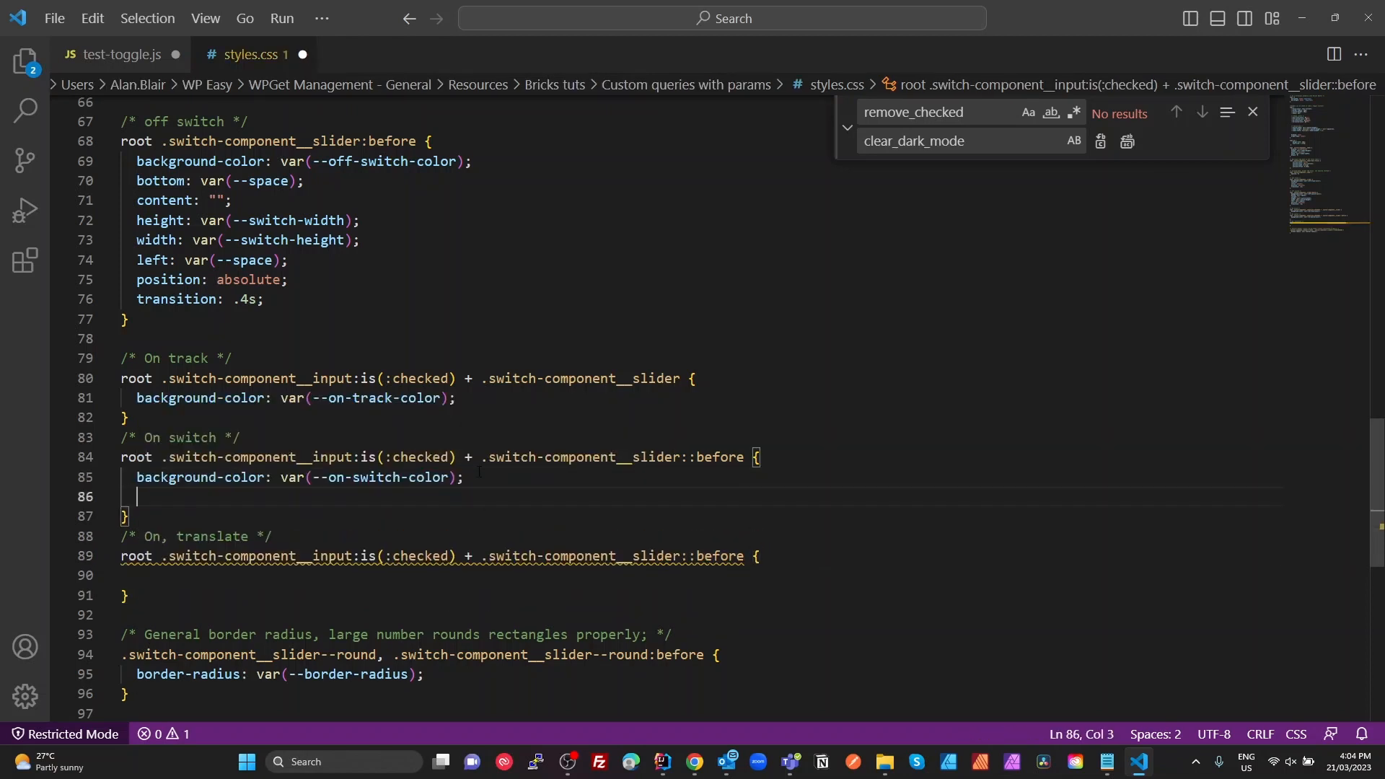
key("ctrl+v")
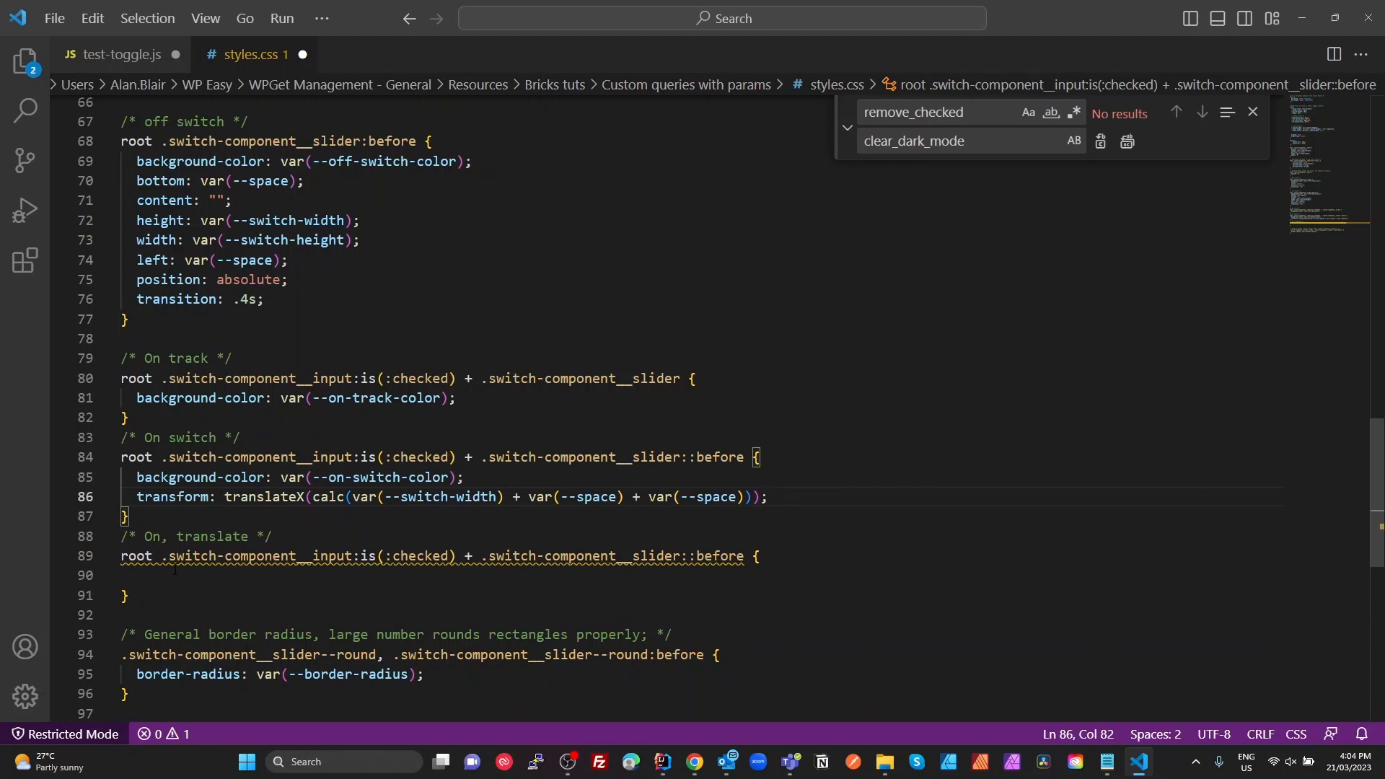
left_click_drag(166, 596, 95, 543)
key("BackSpace")
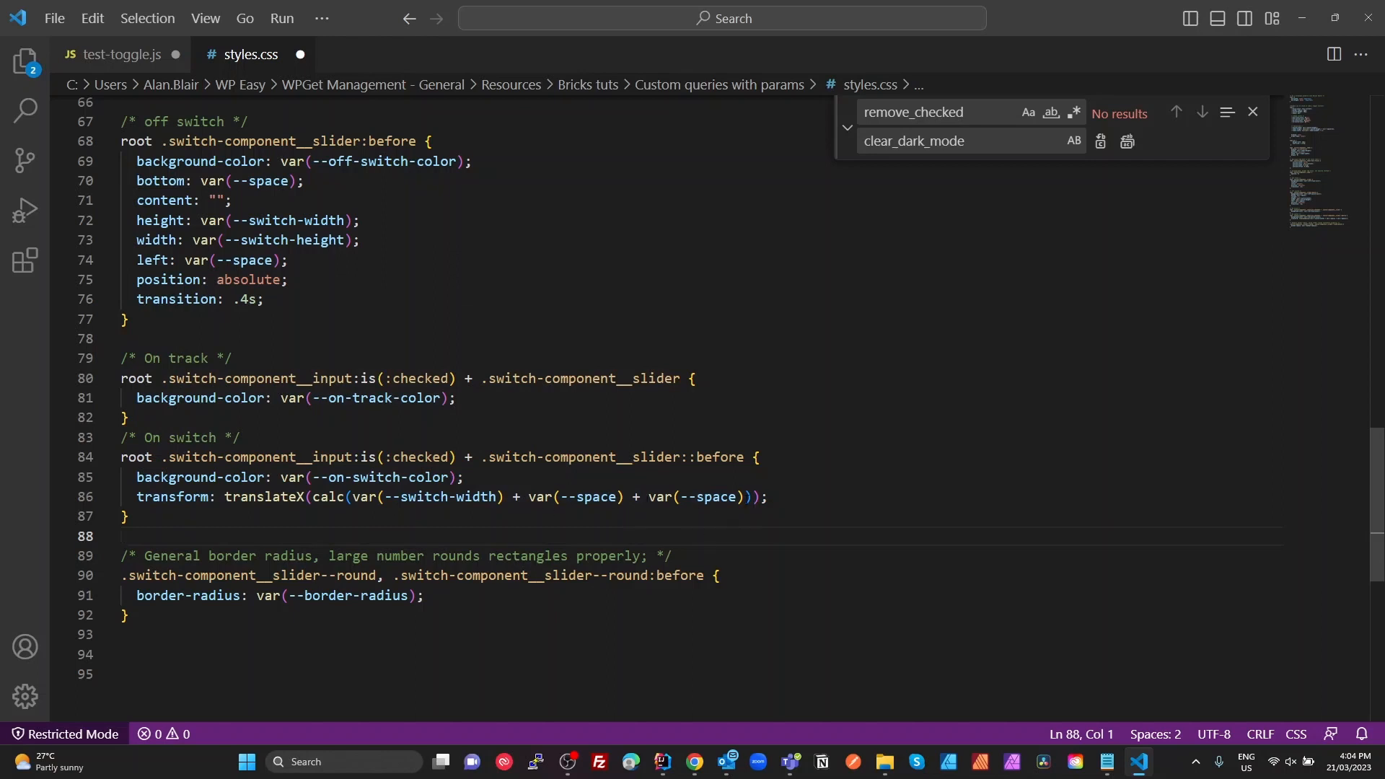
Step: Replace the second + var(--space) in the translateX calculation with *2 and demonstrate the knob's travel by toggling the switch on the test page
left_click_drag(744, 497, 627, 497)
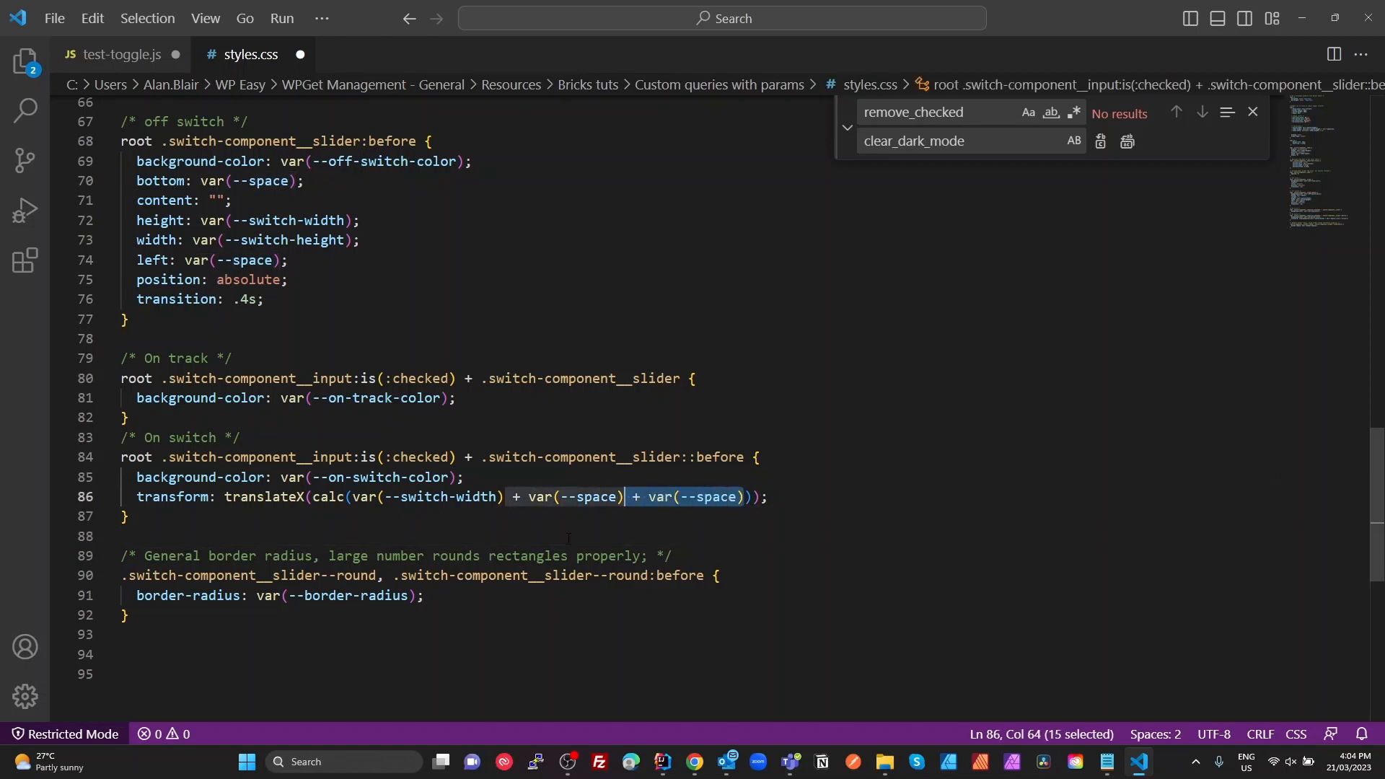
type("*2")
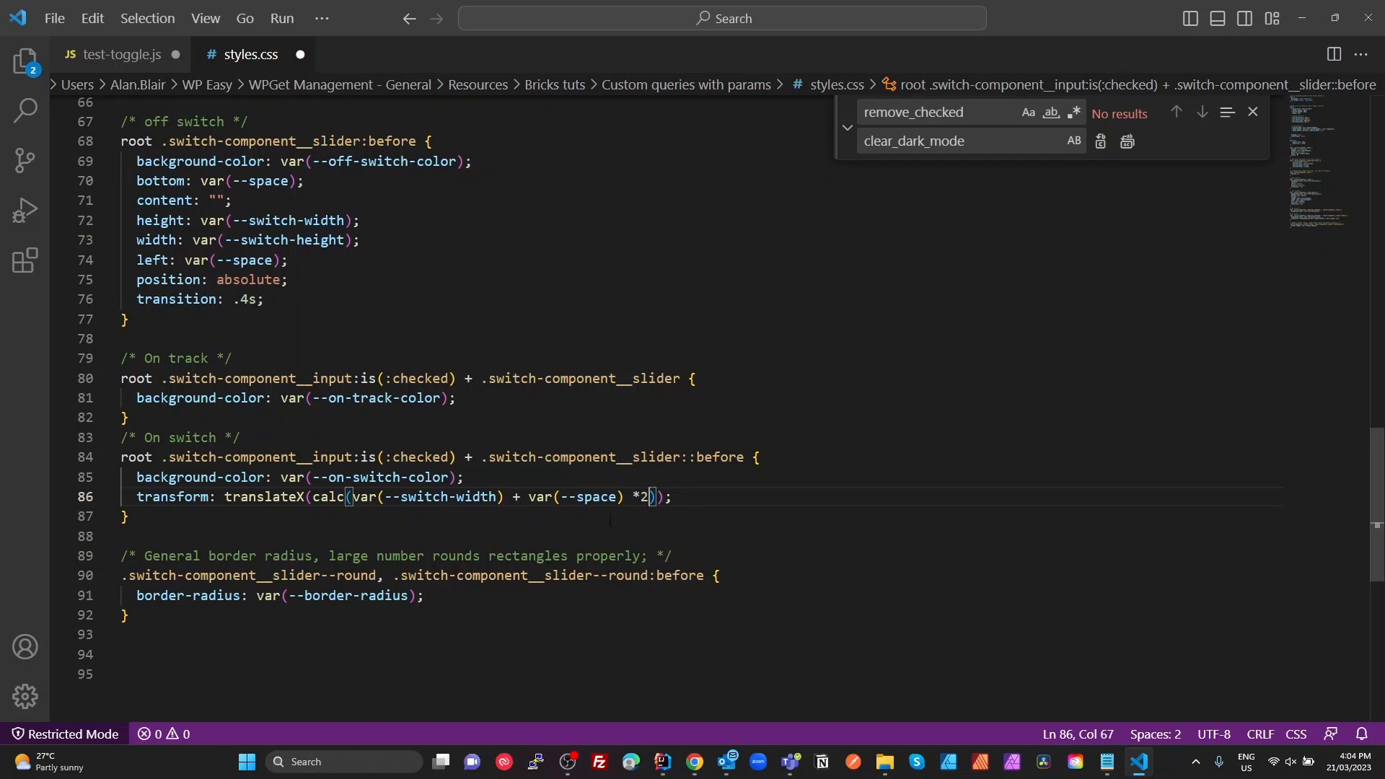
key("alt+Tab")
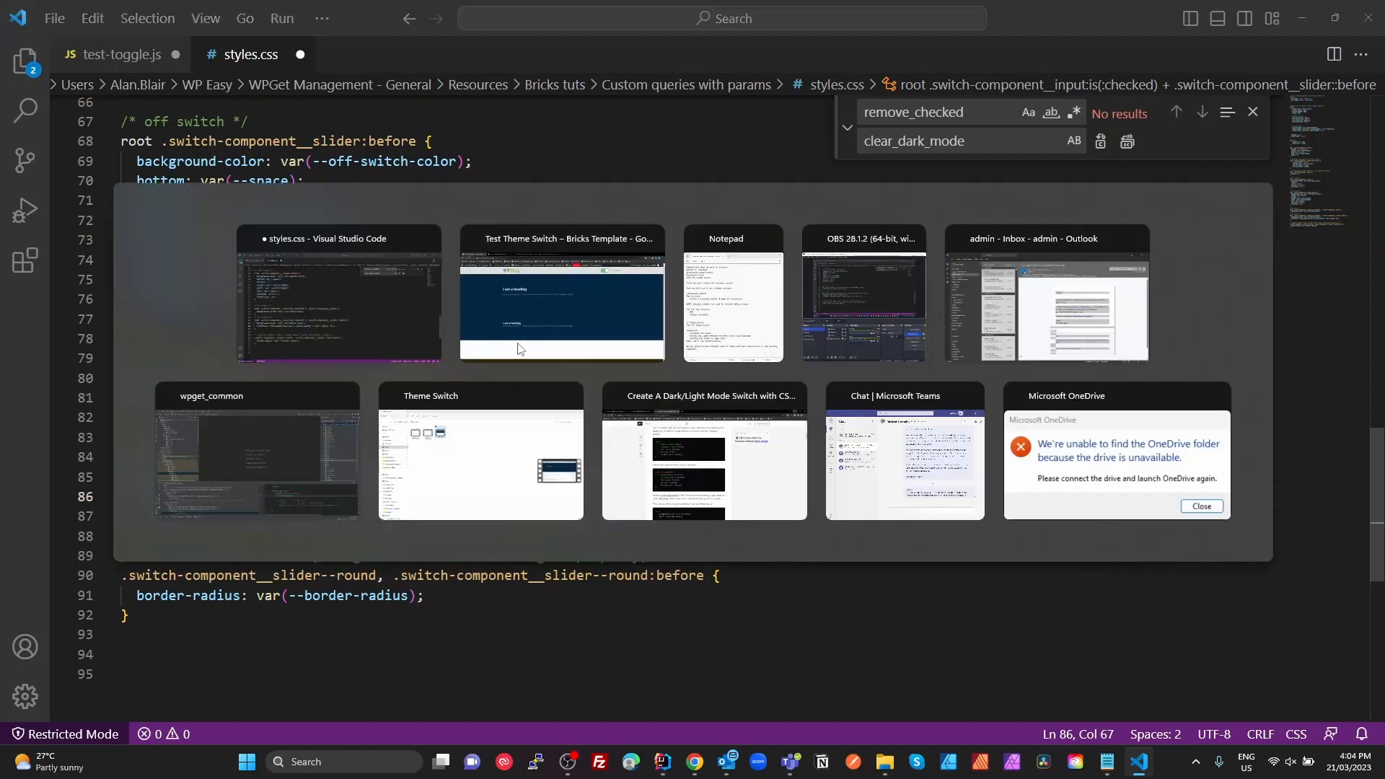
left_click(994, 123)
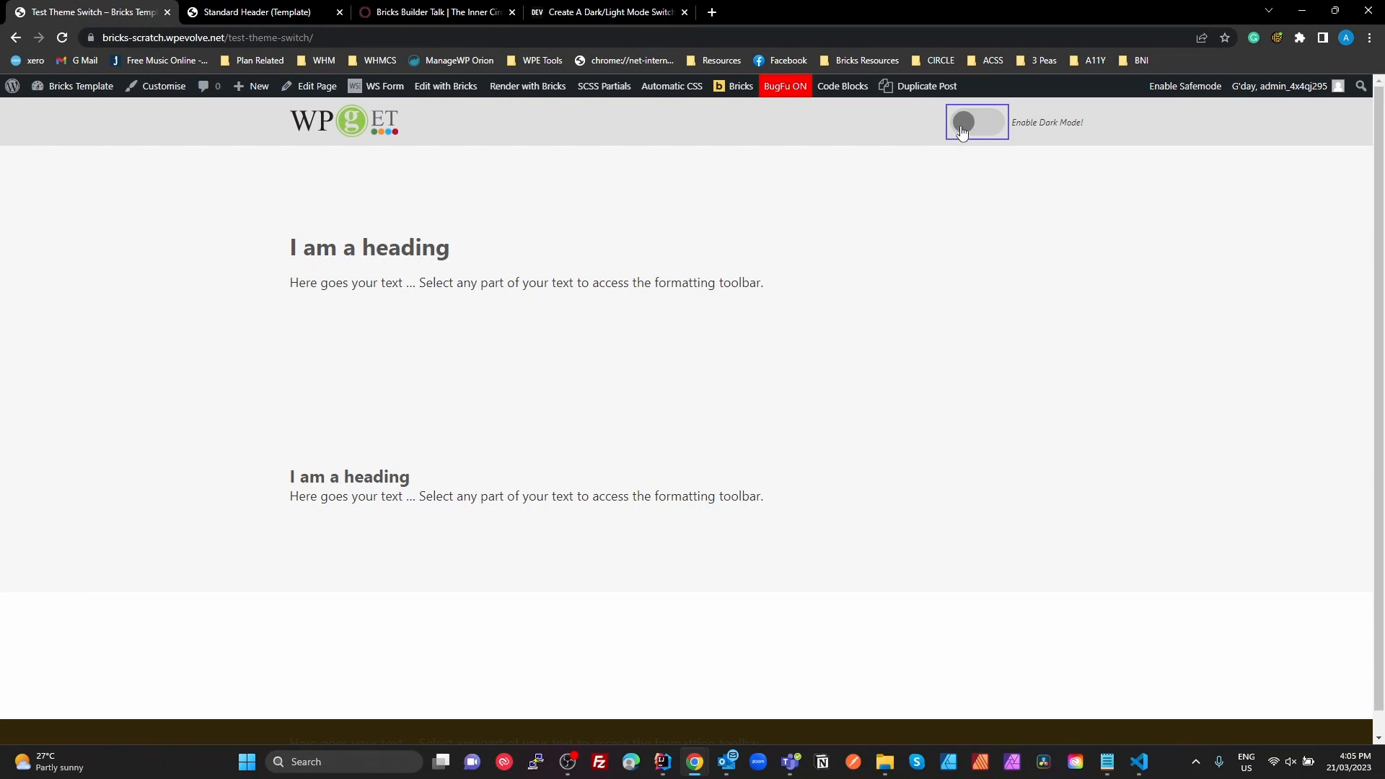
left_click(961, 130)
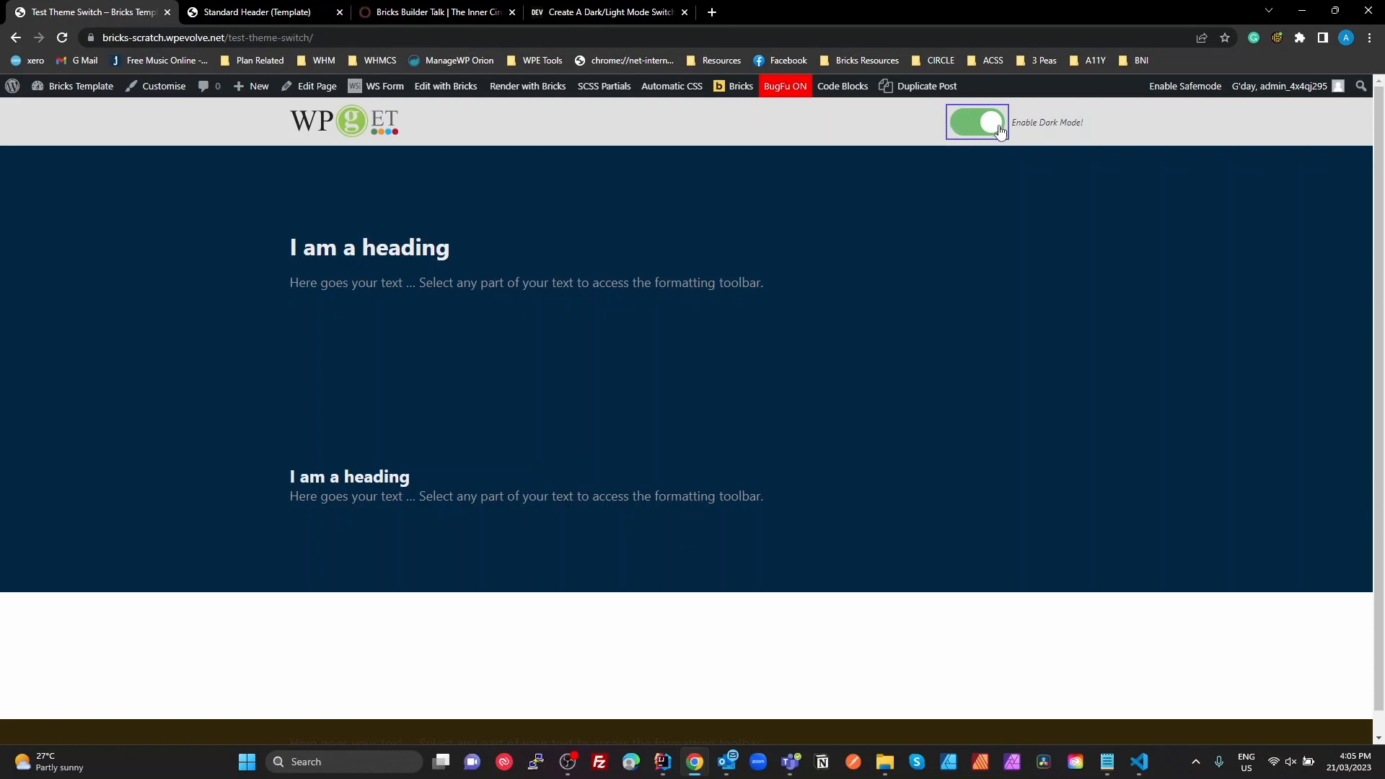
key("alt+Tab")
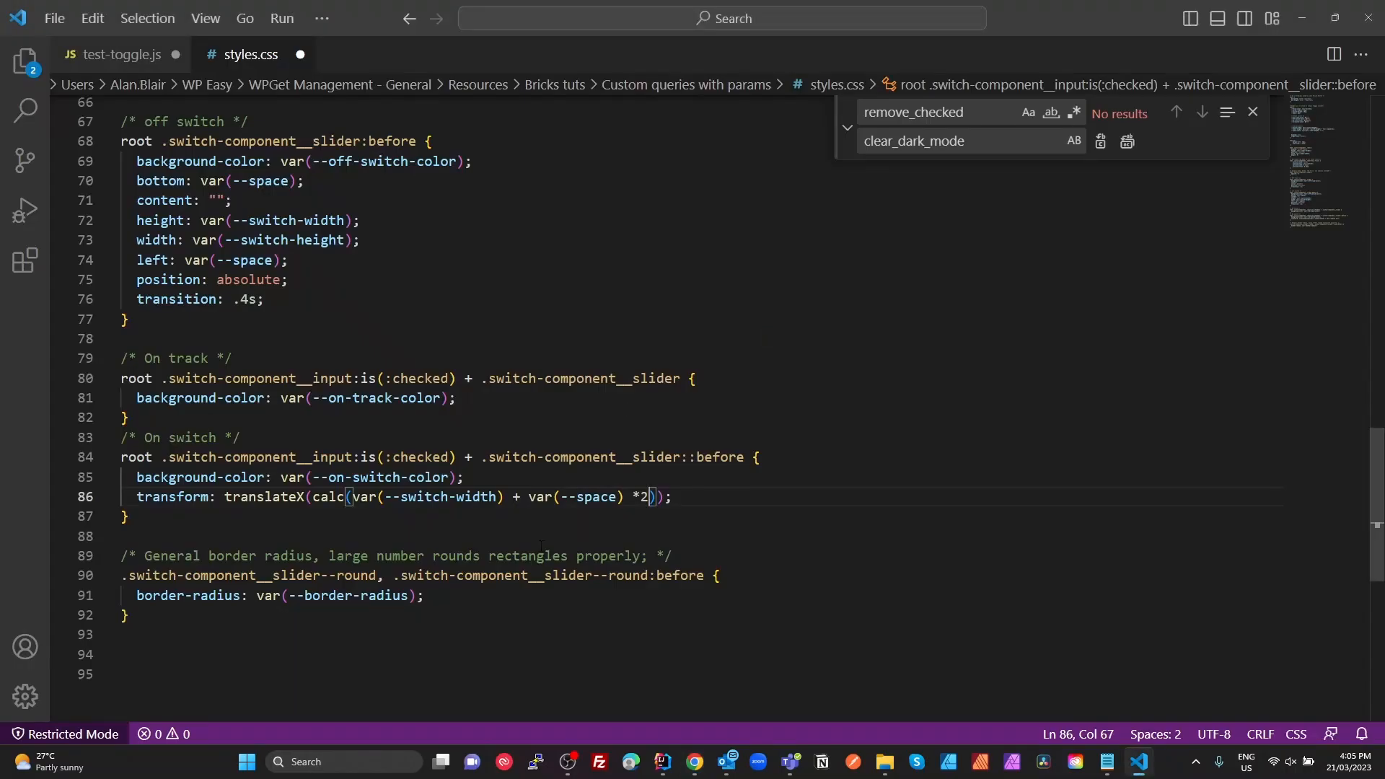
Step: Compare the .switch-component__slider--round selector in the general border radius rule with the slider element's class in the Standard Header template
left_click(384, 632)
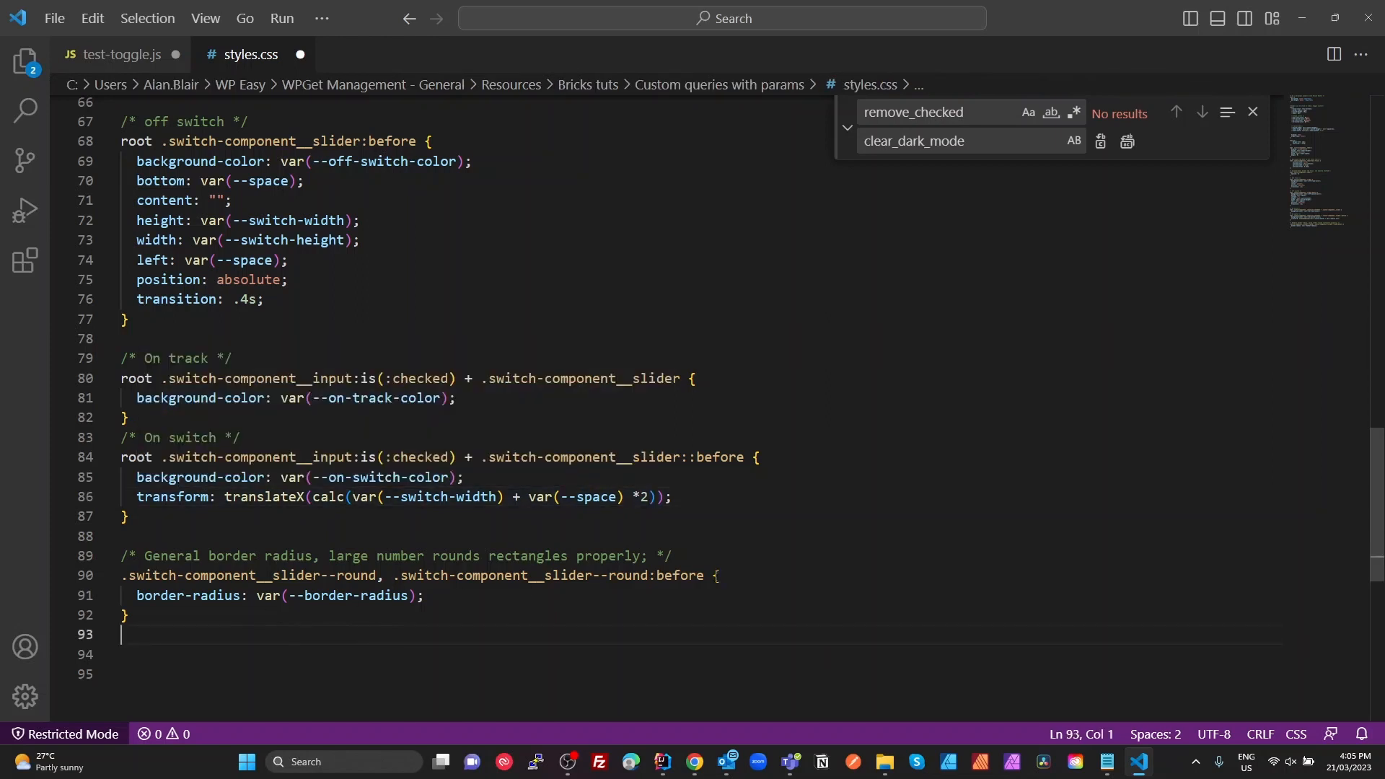
double_click(330, 575)
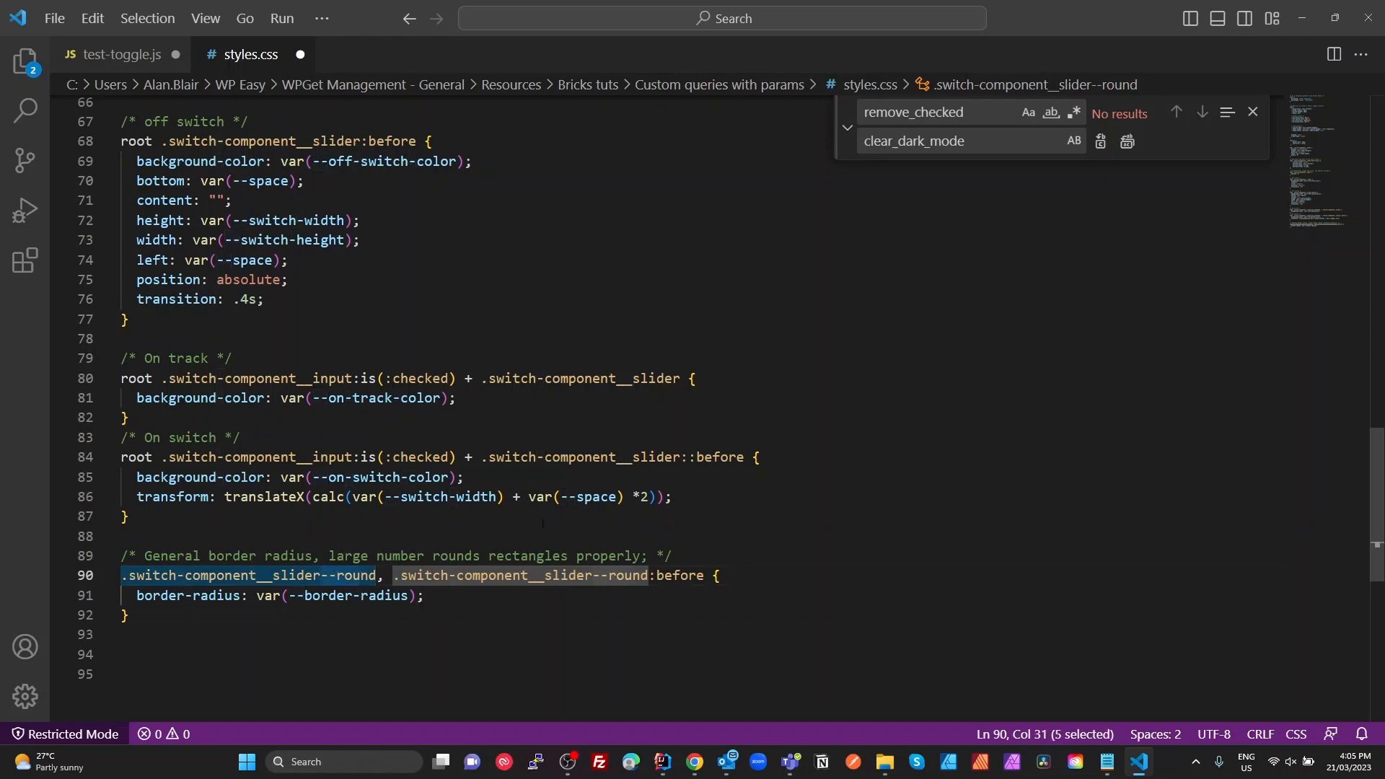
key("alt+Tab")
left_click(208, 11)
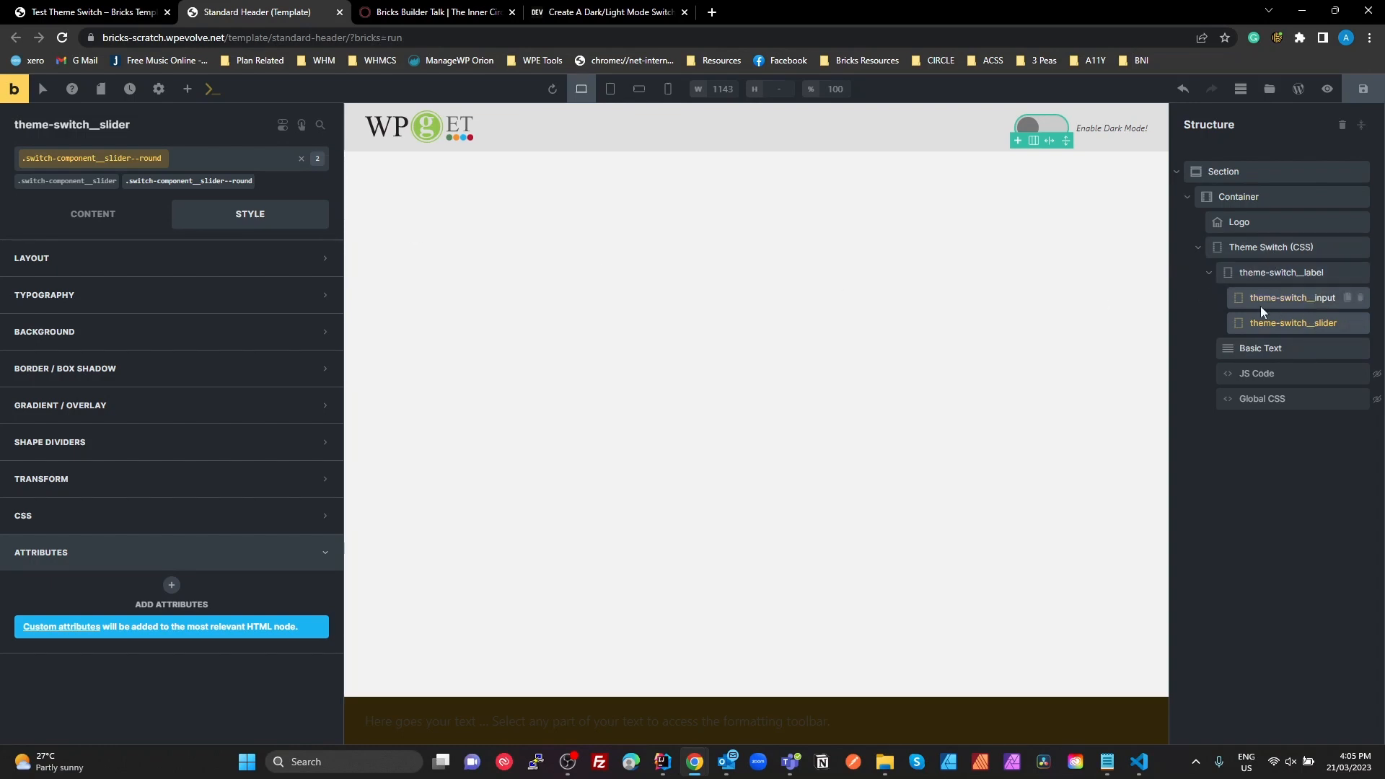
left_click(196, 181)
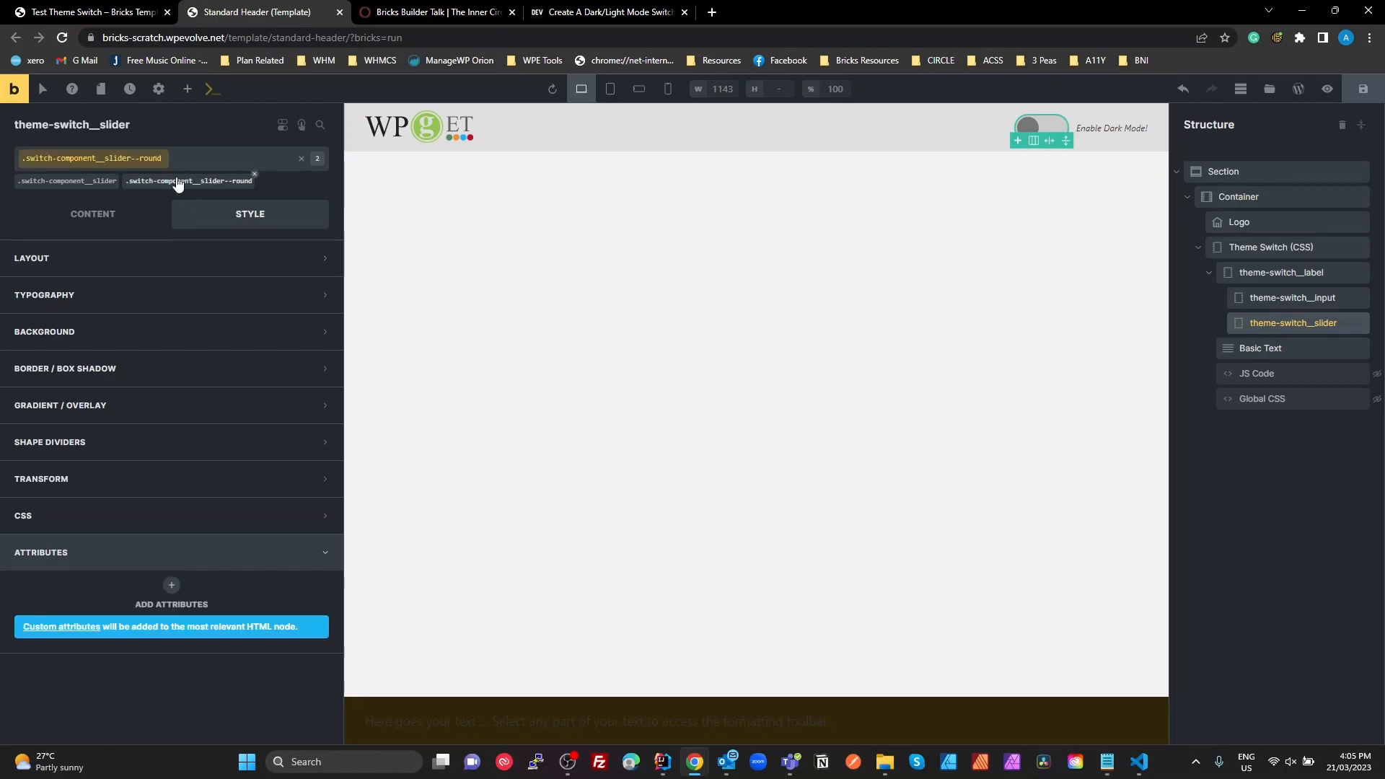
key("alt+Tab")
Step: Point out the .switch-component__slider--round:before selector in the general border radius rule of styles.css
left_click(464, 575)
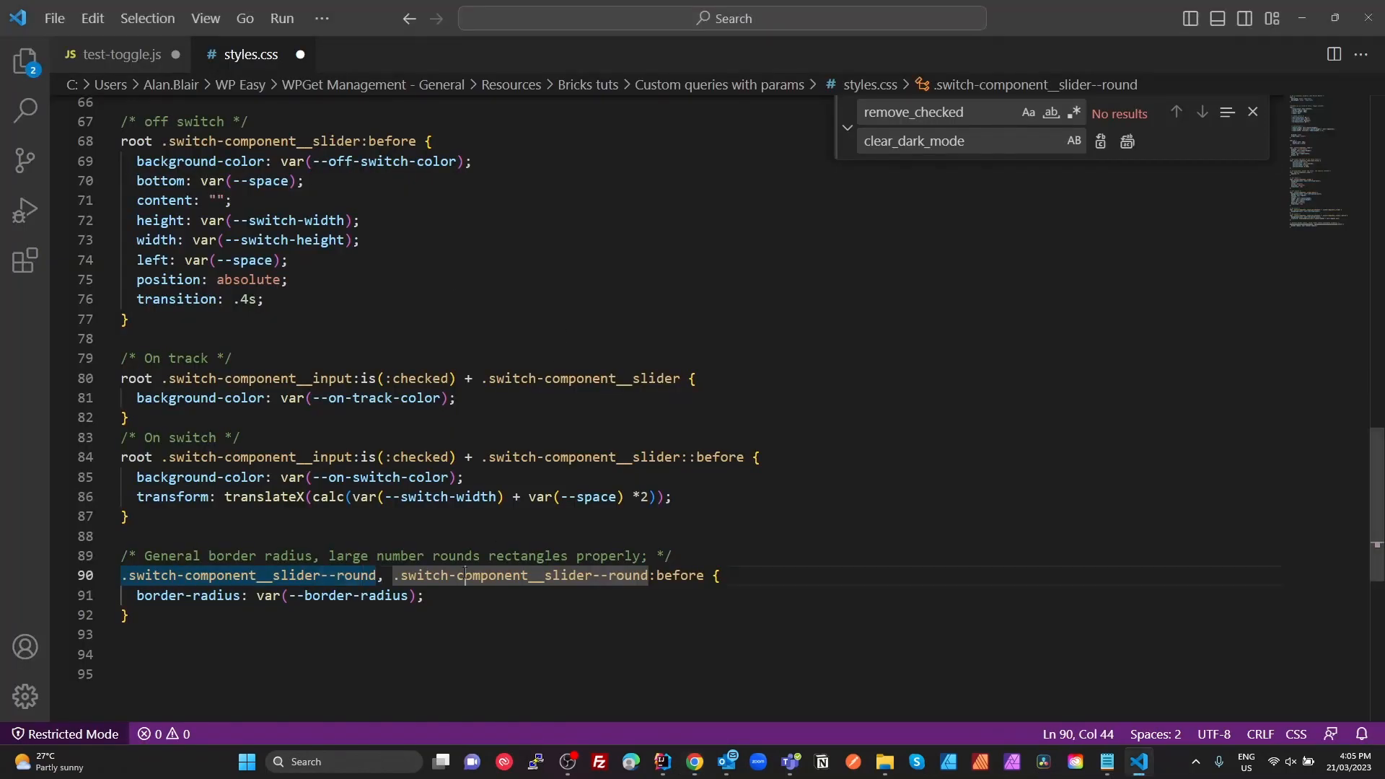
left_click(353, 575)
left_click_drag(569, 575, 577, 575)
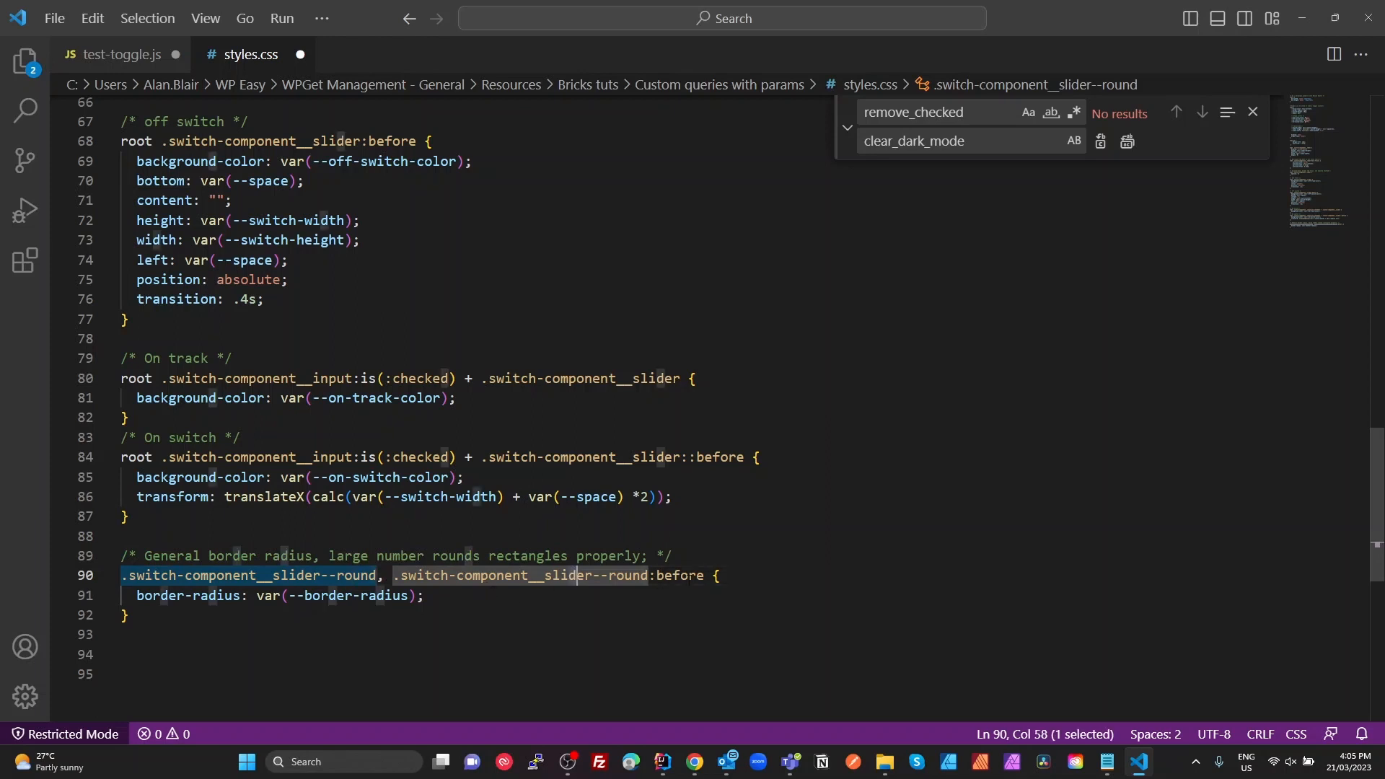
left_click(690, 578)
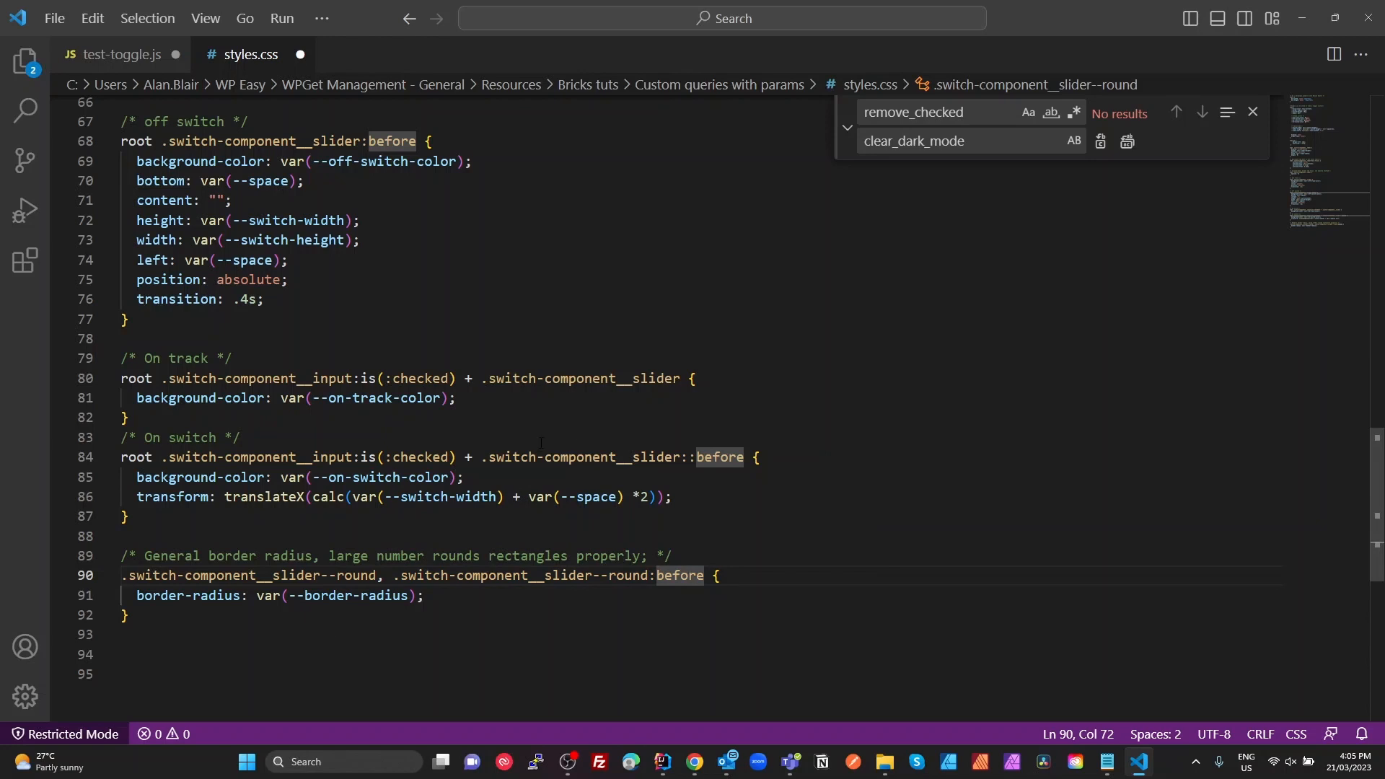
Step: Inspect the switch on the Test Theme Switch page with Chrome's developer tools and select the theme-switch div to show its .switch-component variables
key("alt+Tab")
key("alt+Tab")
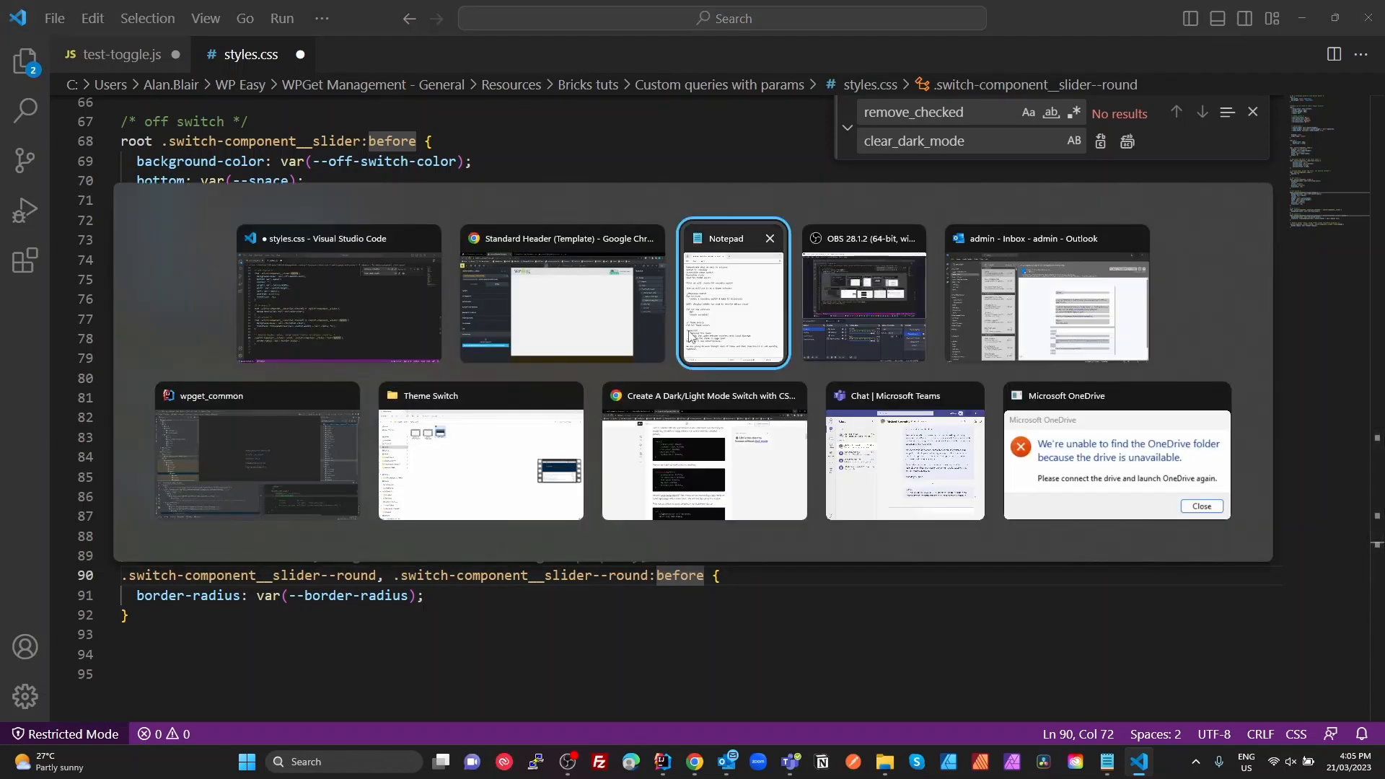
left_click(525, 251)
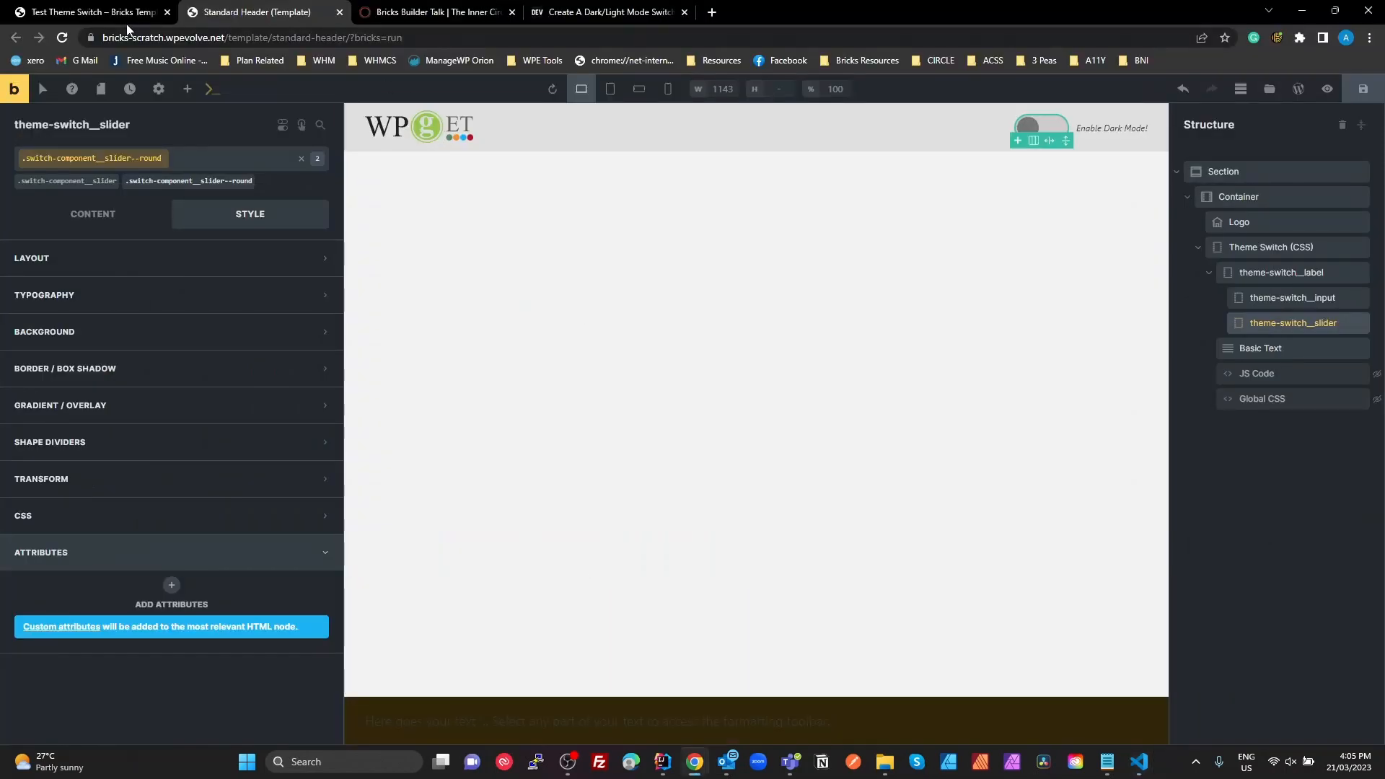
left_click(94, 12)
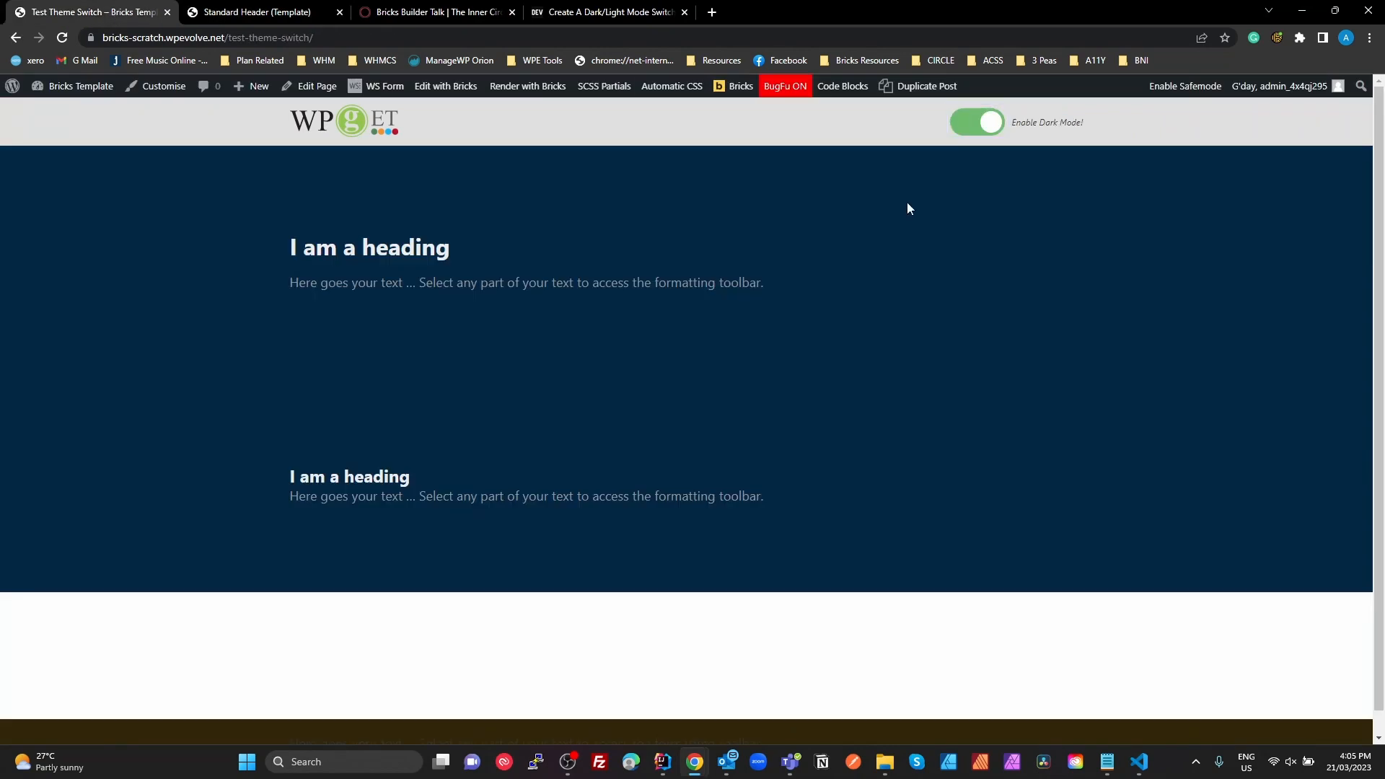
key("ctrl+shift+i")
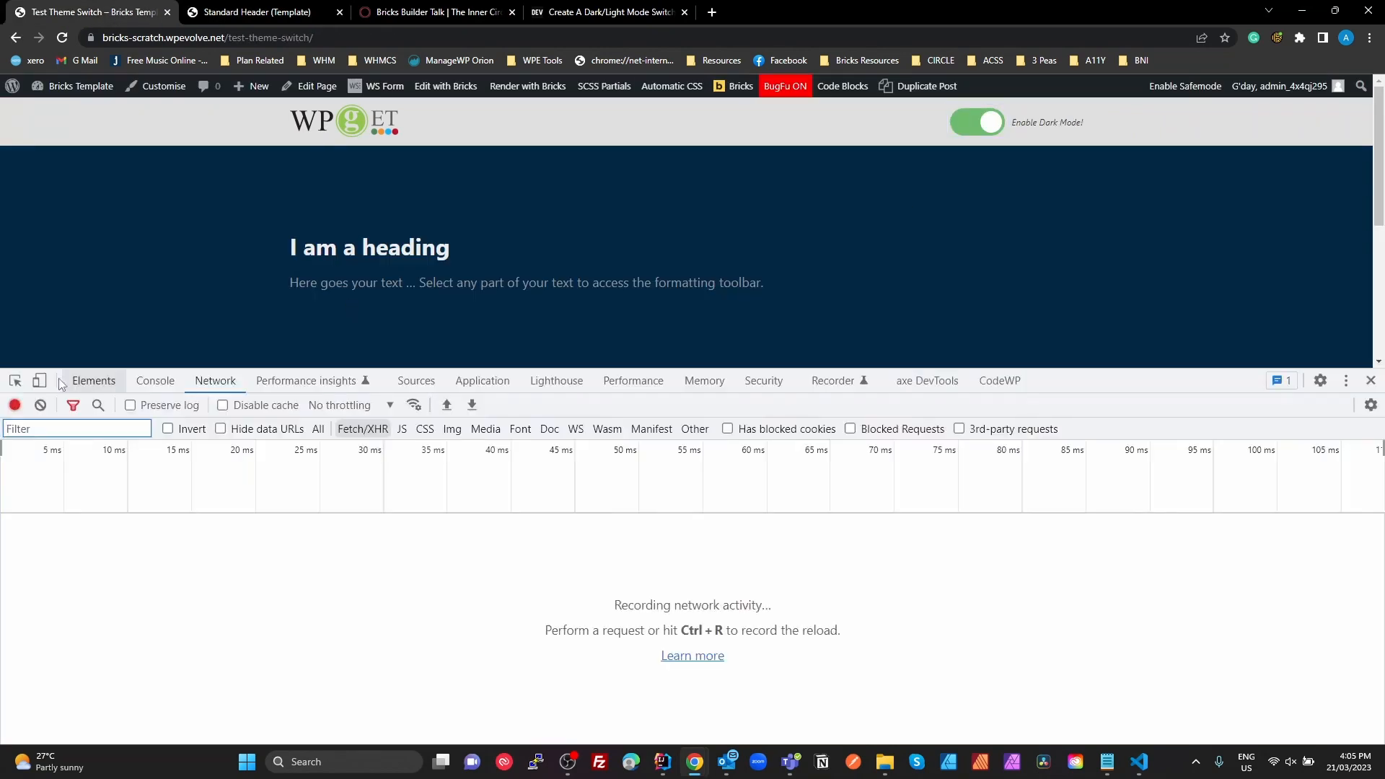
left_click(14, 380)
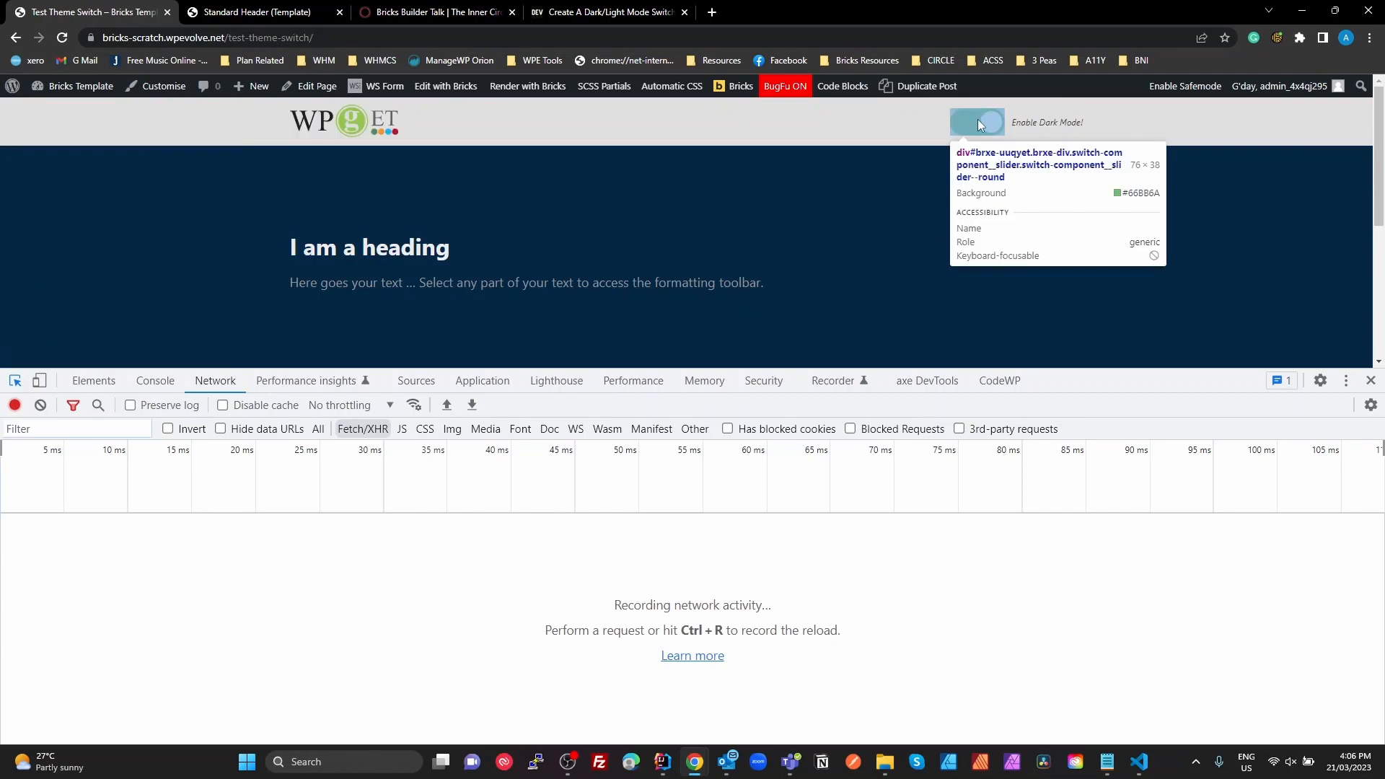
left_click(976, 120)
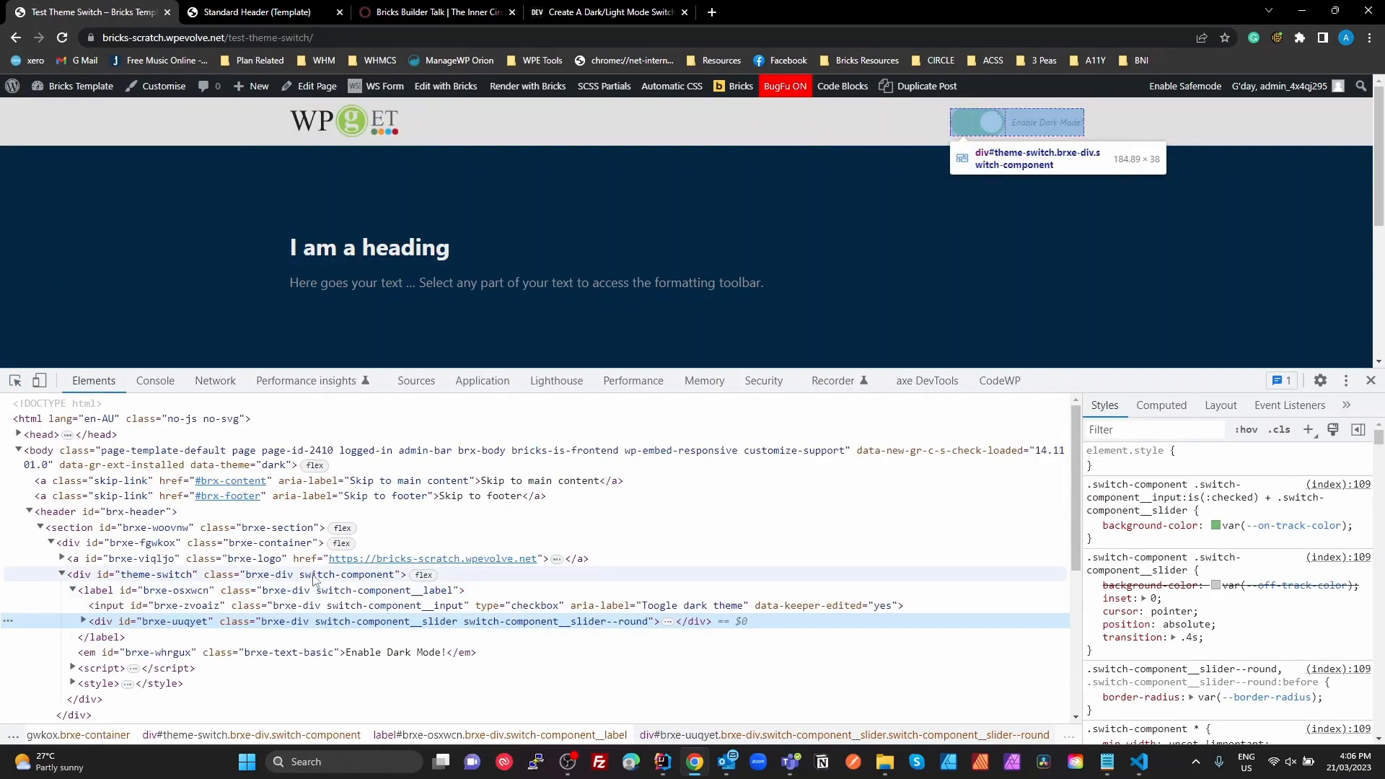
left_click(634, 574)
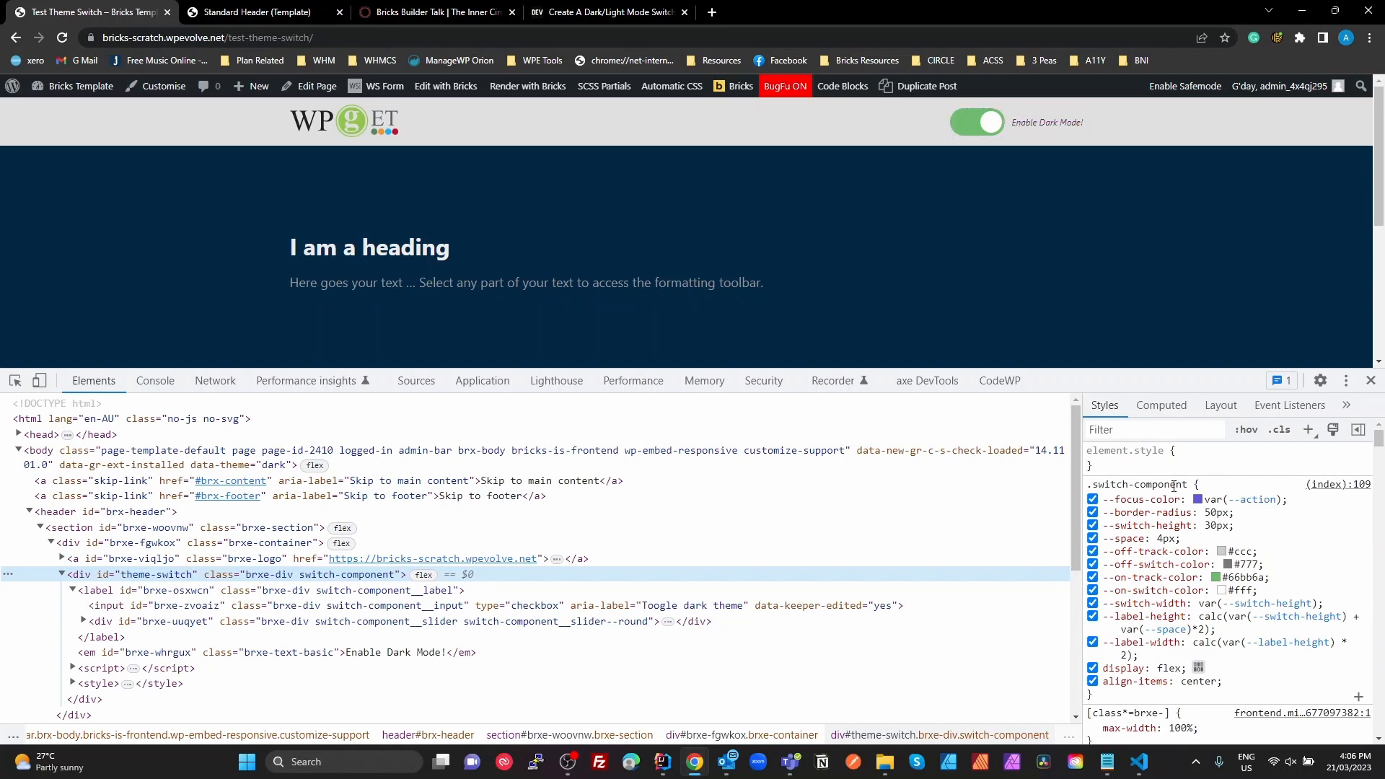
Step: Set the --border-radius variable of .switch-component to 10px
left_click(1217, 513)
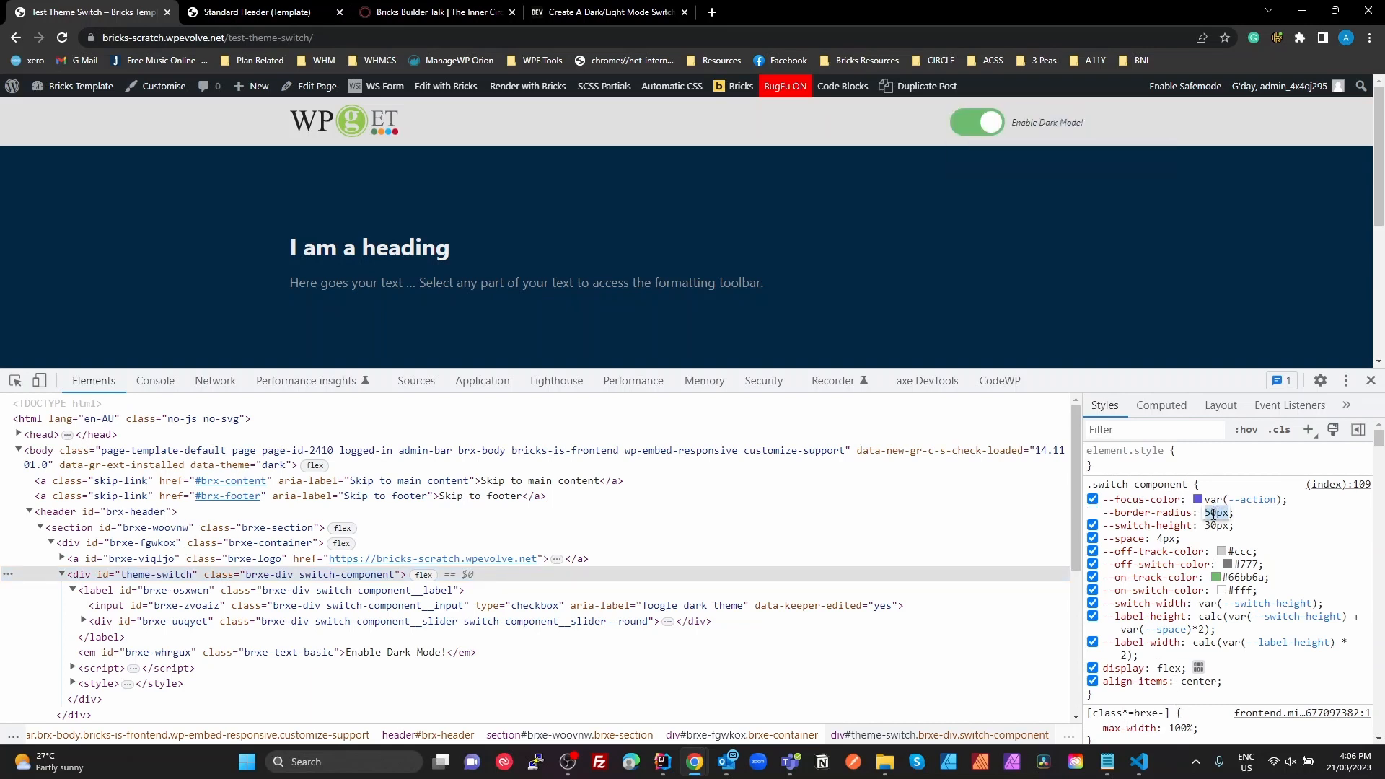
key("shift+Down")
key("shift+Down")
key("shift+Down")
key("shift+Down")
left_click(1276, 530)
left_click_drag(1218, 528, 1204, 528)
type("15")
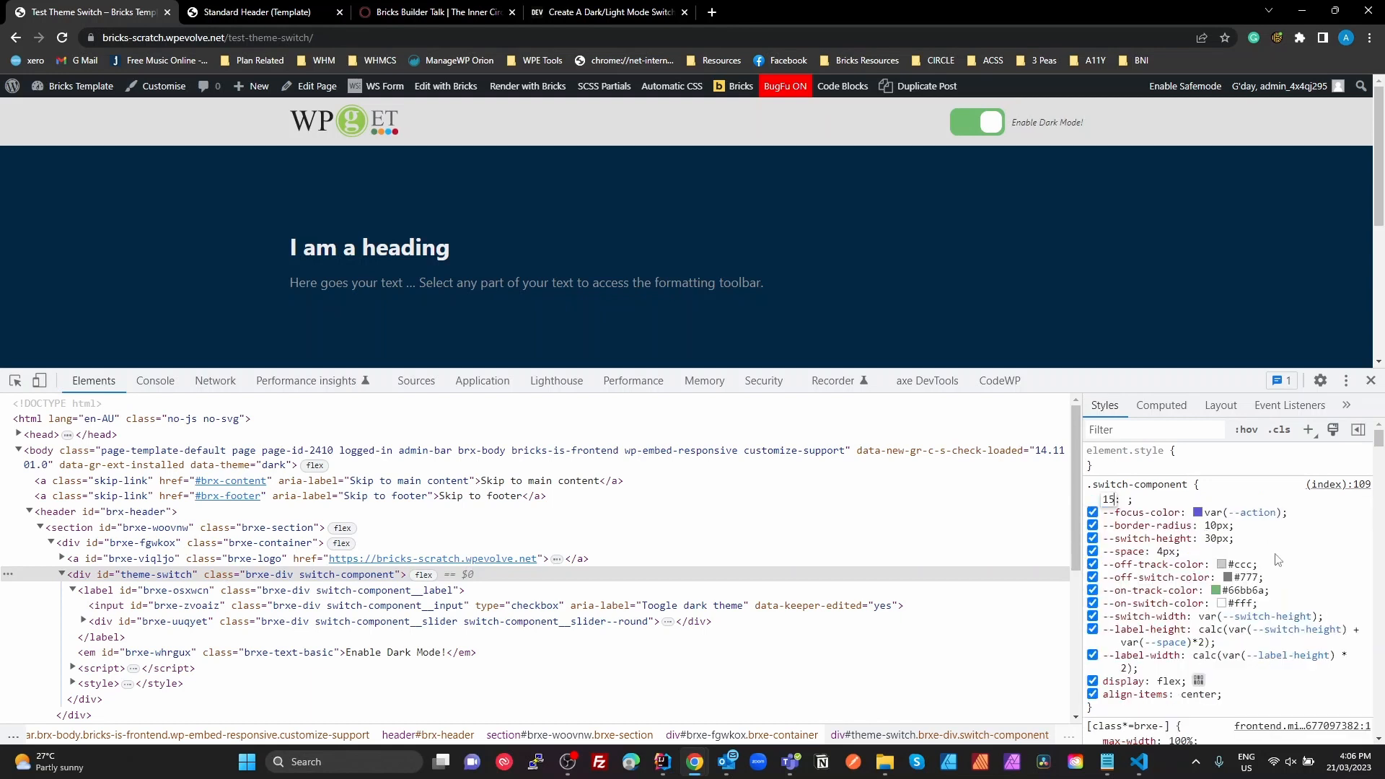
key("Escape")
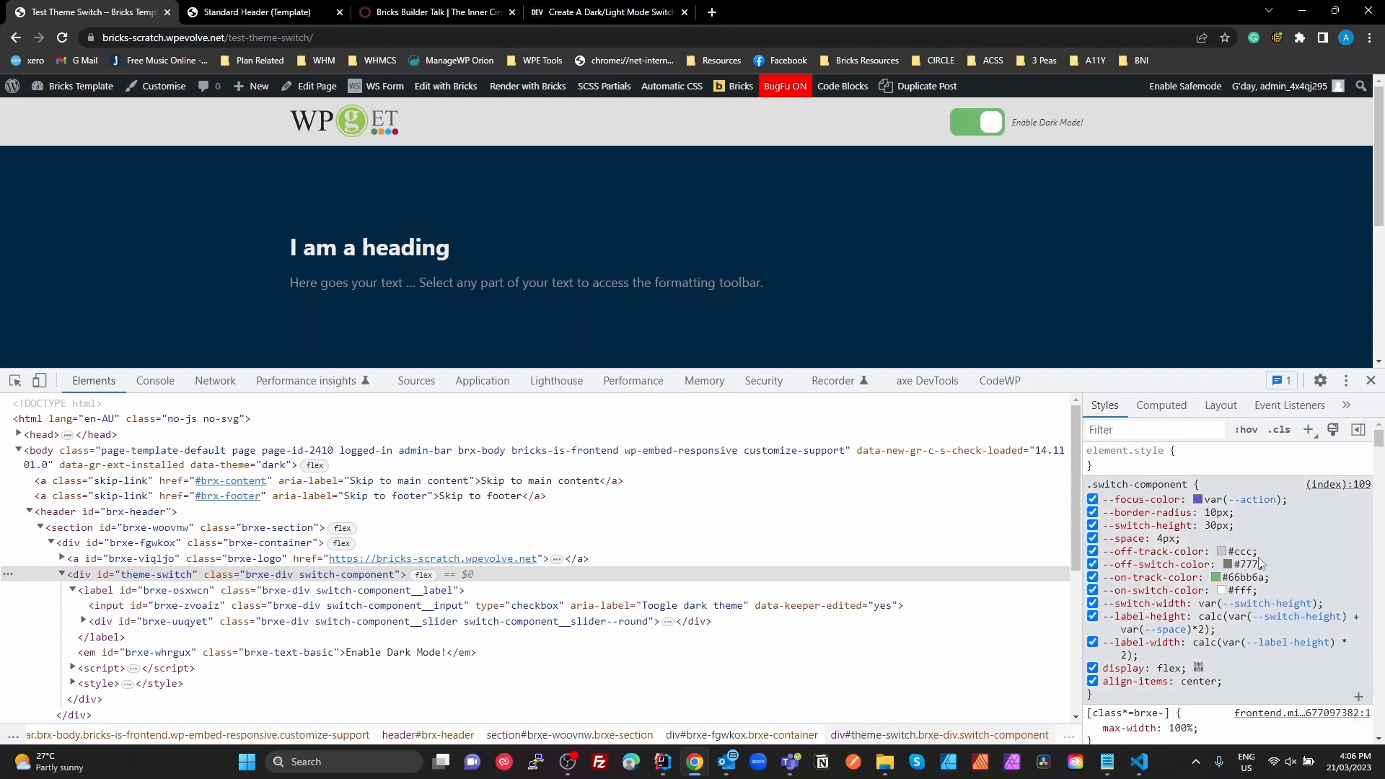
Step: Set the --switch-height variable of .switch-component to 15px
left_click(1213, 524)
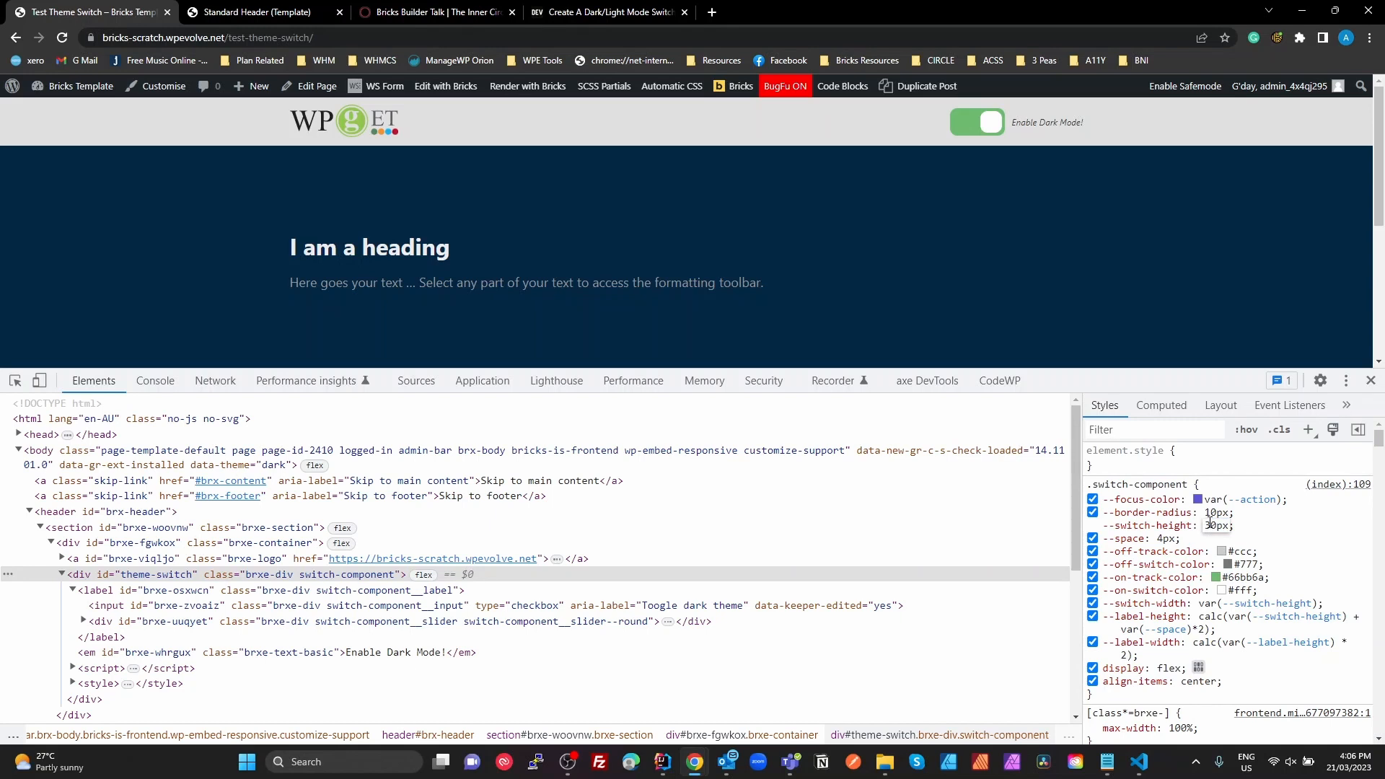
key("BackSpace")
key("Delete")
type("15")
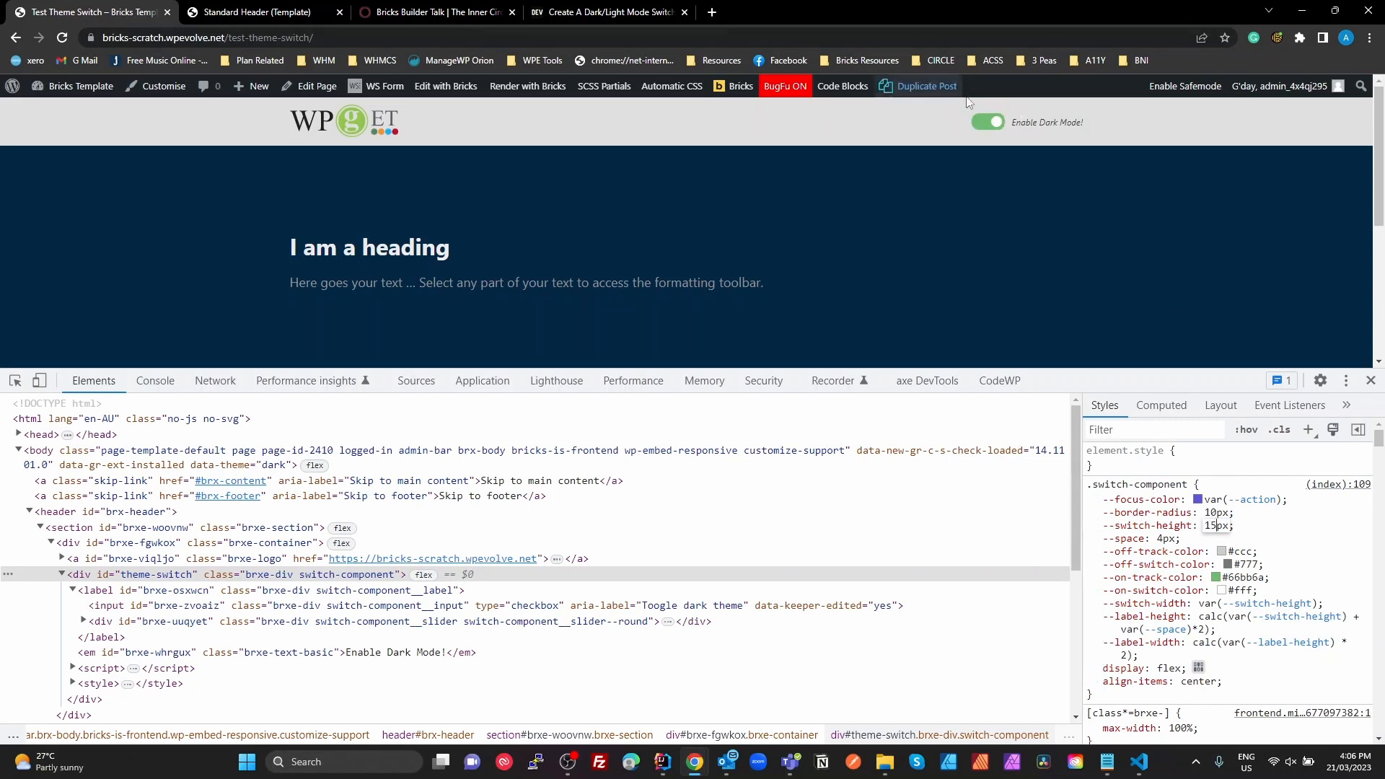
left_click(1162, 537)
Step: Set the --space variable of .switch-component to 2px
left_click(1161, 537)
key("Right")
key("Down")
key("Down")
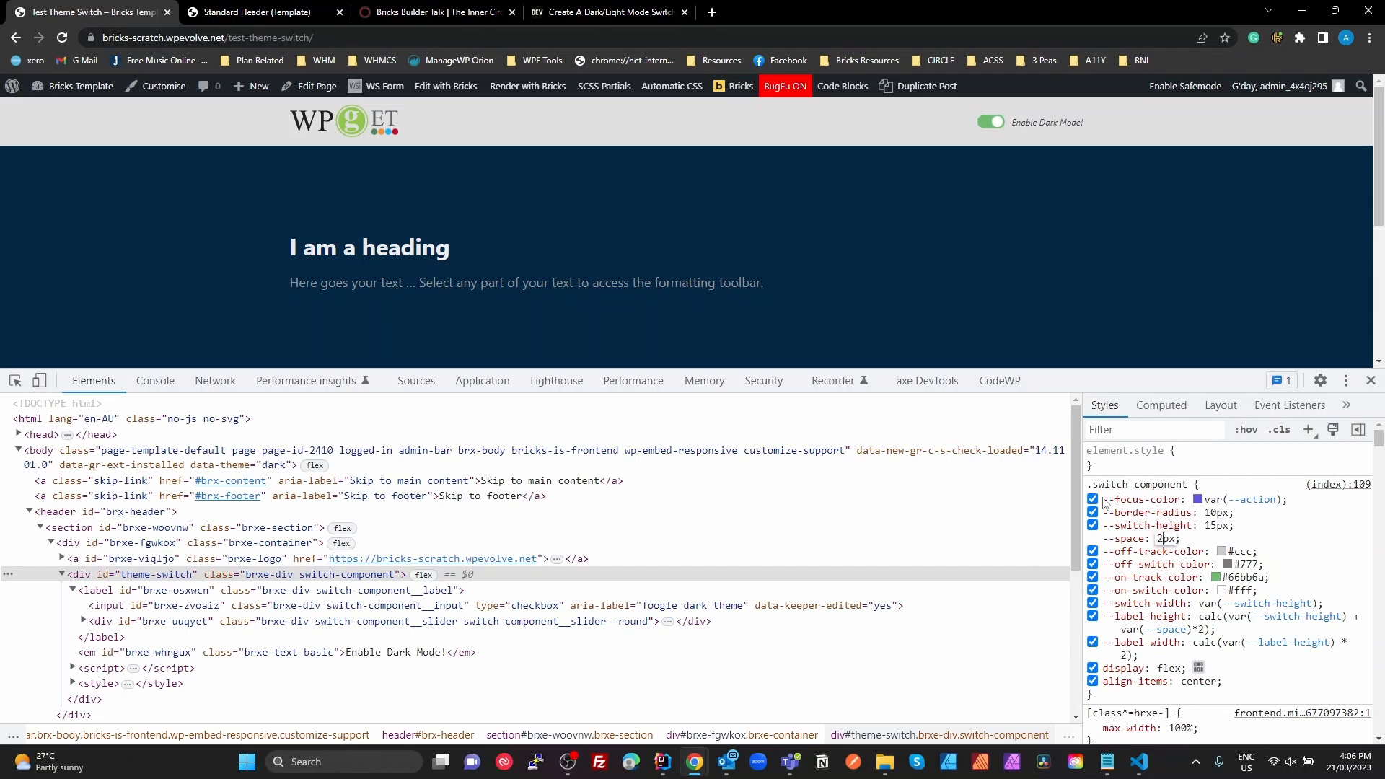
key("Return")
Step: Change the --on-track-color variable of .switch-component to the blue #66a9bb by shifting its hue
left_click(1216, 578)
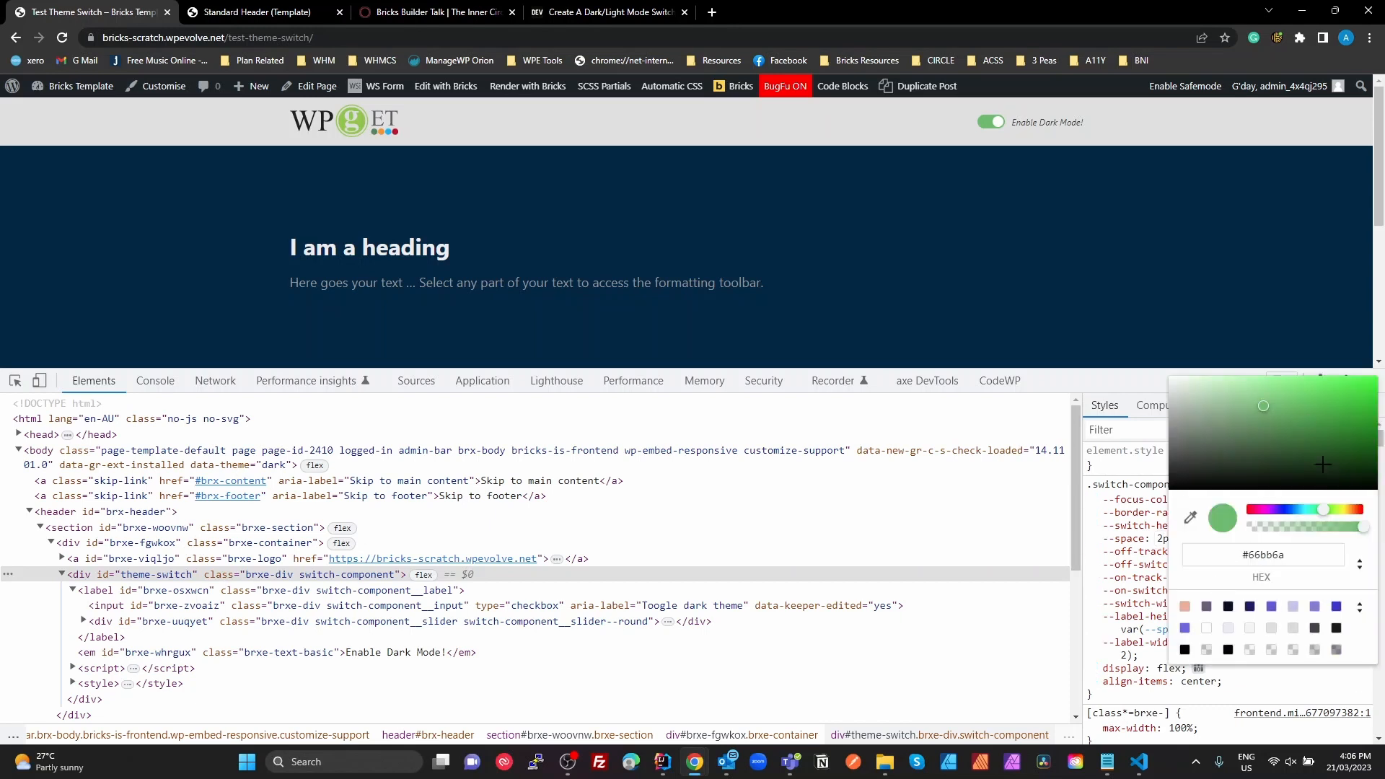
left_click_drag(1320, 513, 1301, 509)
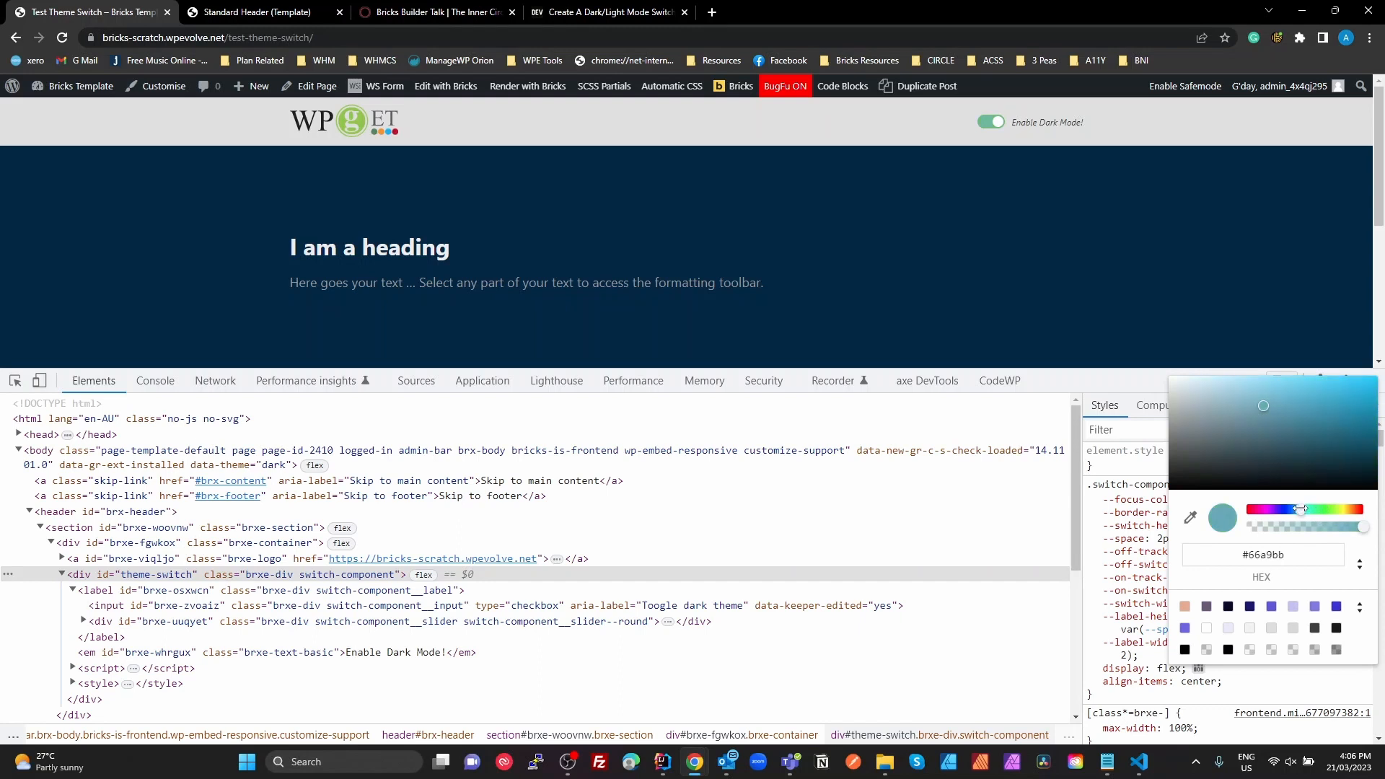
Step: Set the switch component's --on-track-color to #5ec3e4 in the inspected styles and toggle the dark mode switch to test it
left_click_drag(1267, 407, 1292, 388)
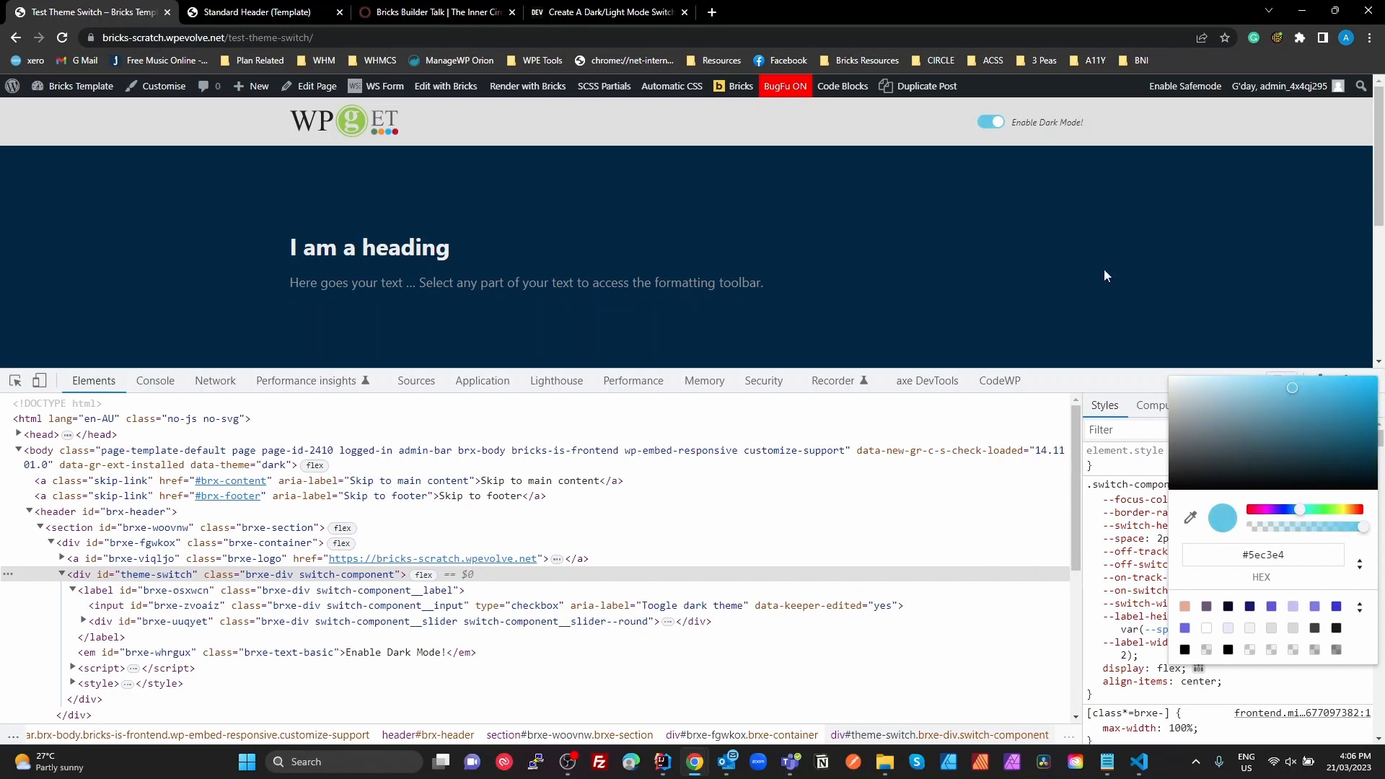
left_click(989, 127)
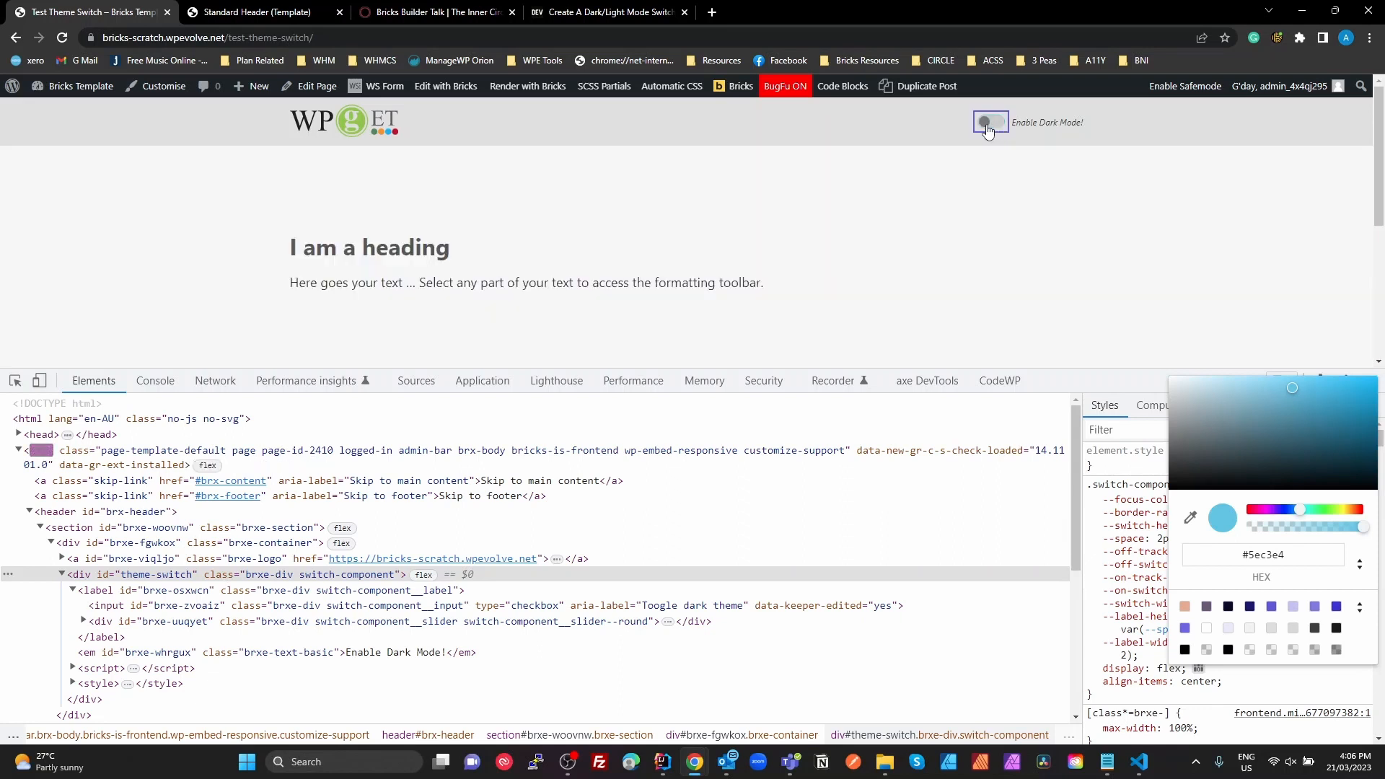
left_click(989, 132)
left_click(989, 131)
left_click(990, 132)
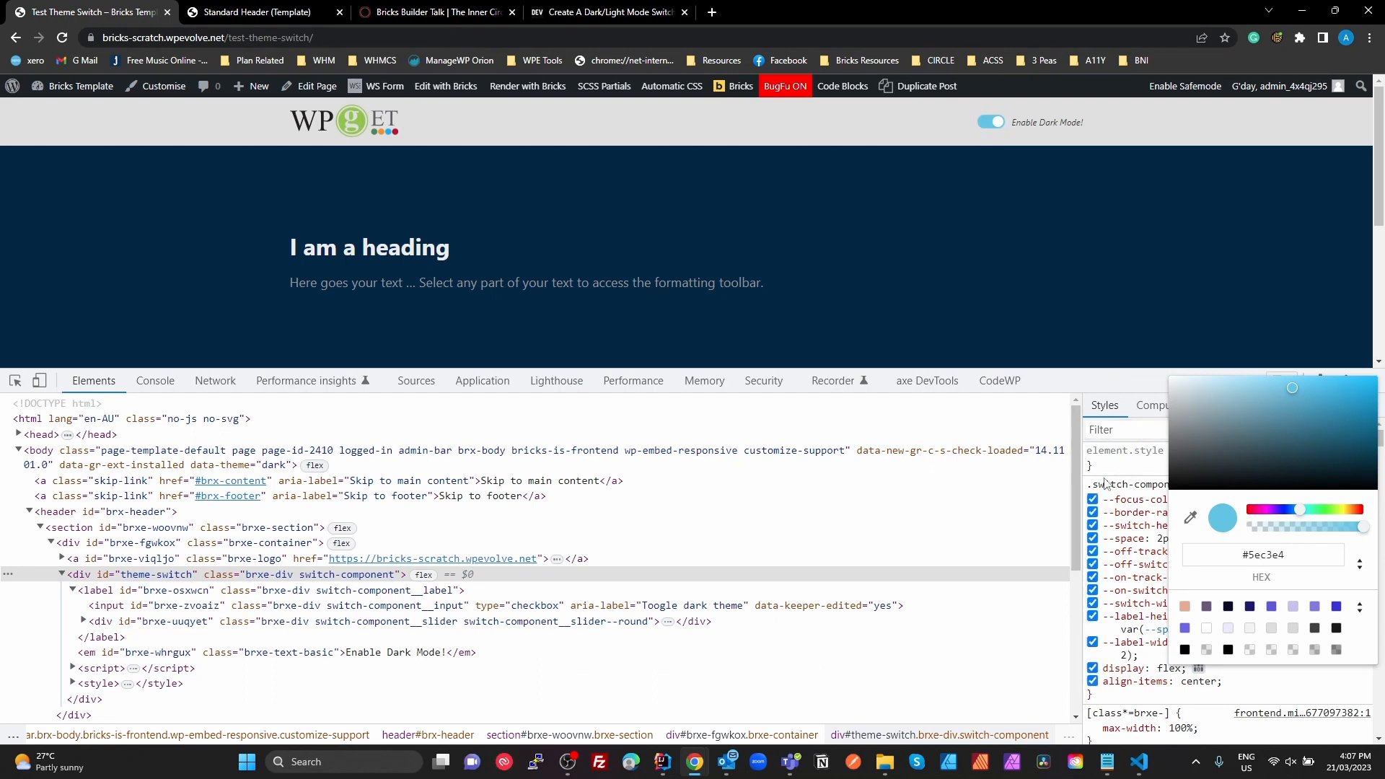
left_click(1151, 539)
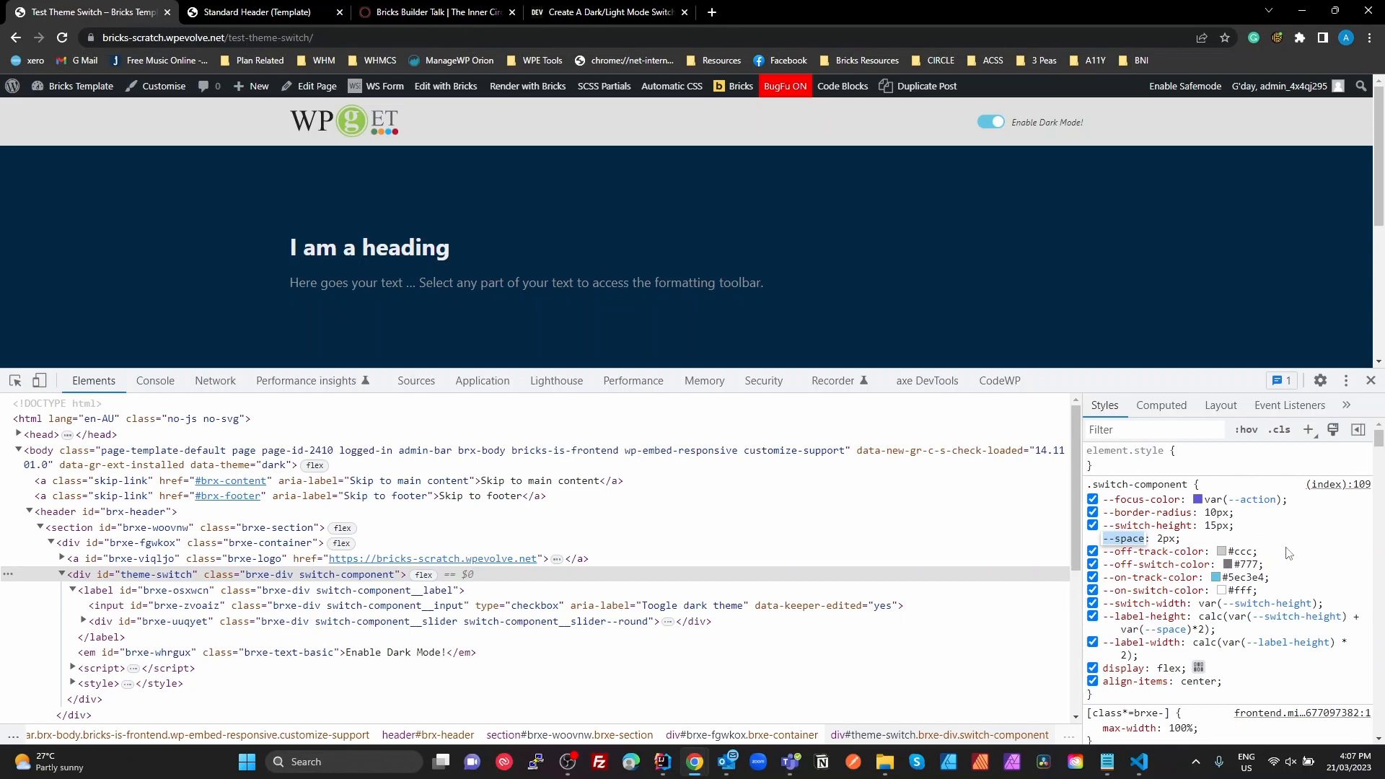
left_click(1308, 543)
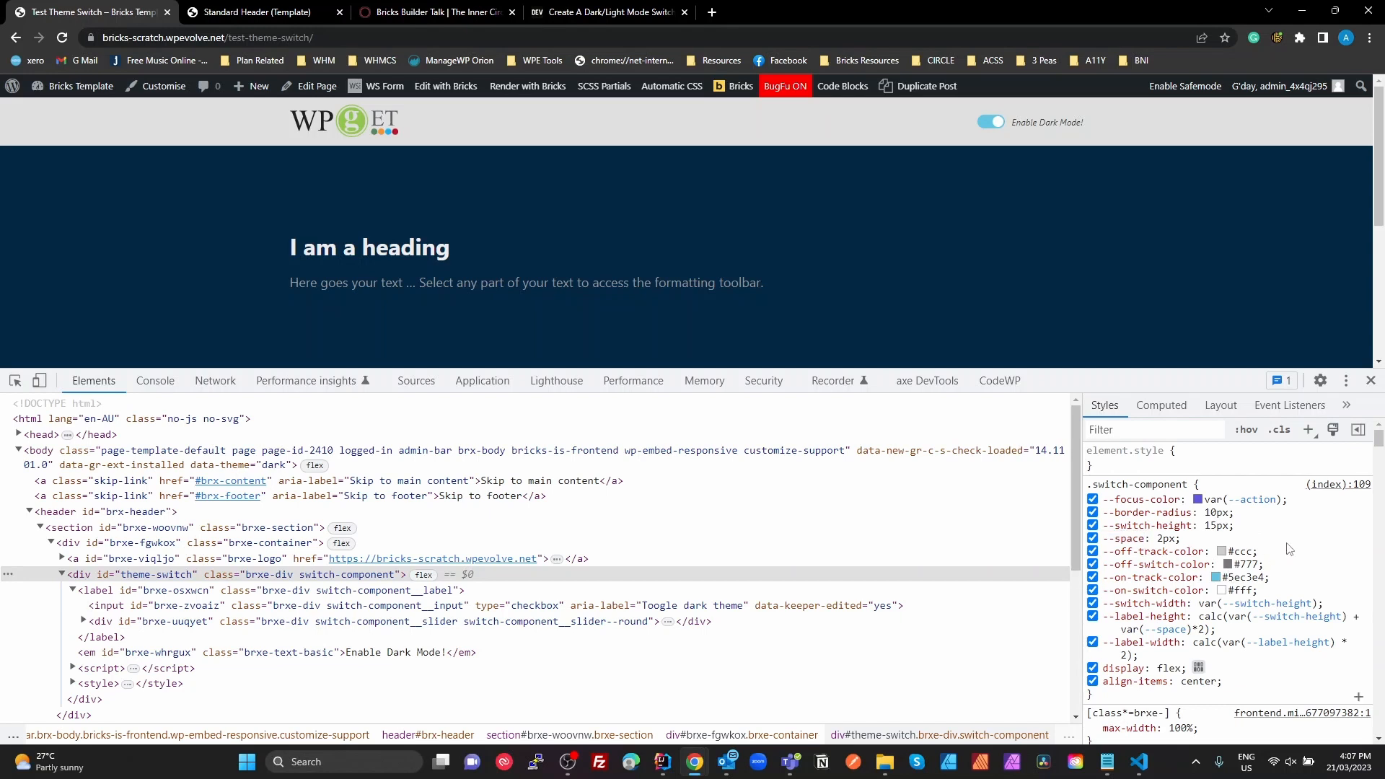
Step: Set the switch component's --off-track-color to #e76666 in the inspected styles and turn dark mode off to preview it
left_click(1228, 565)
left_click(1314, 448)
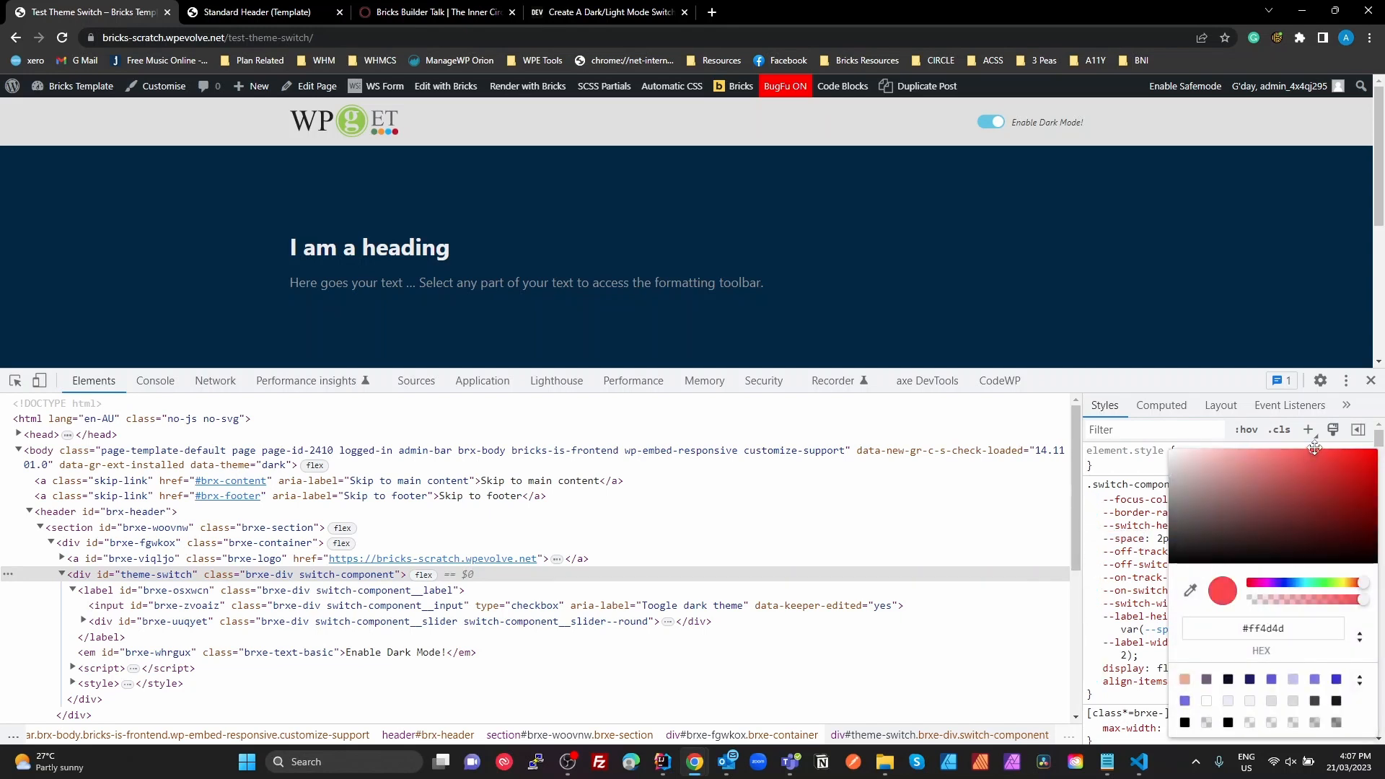
left_click(1285, 459)
left_click(995, 123)
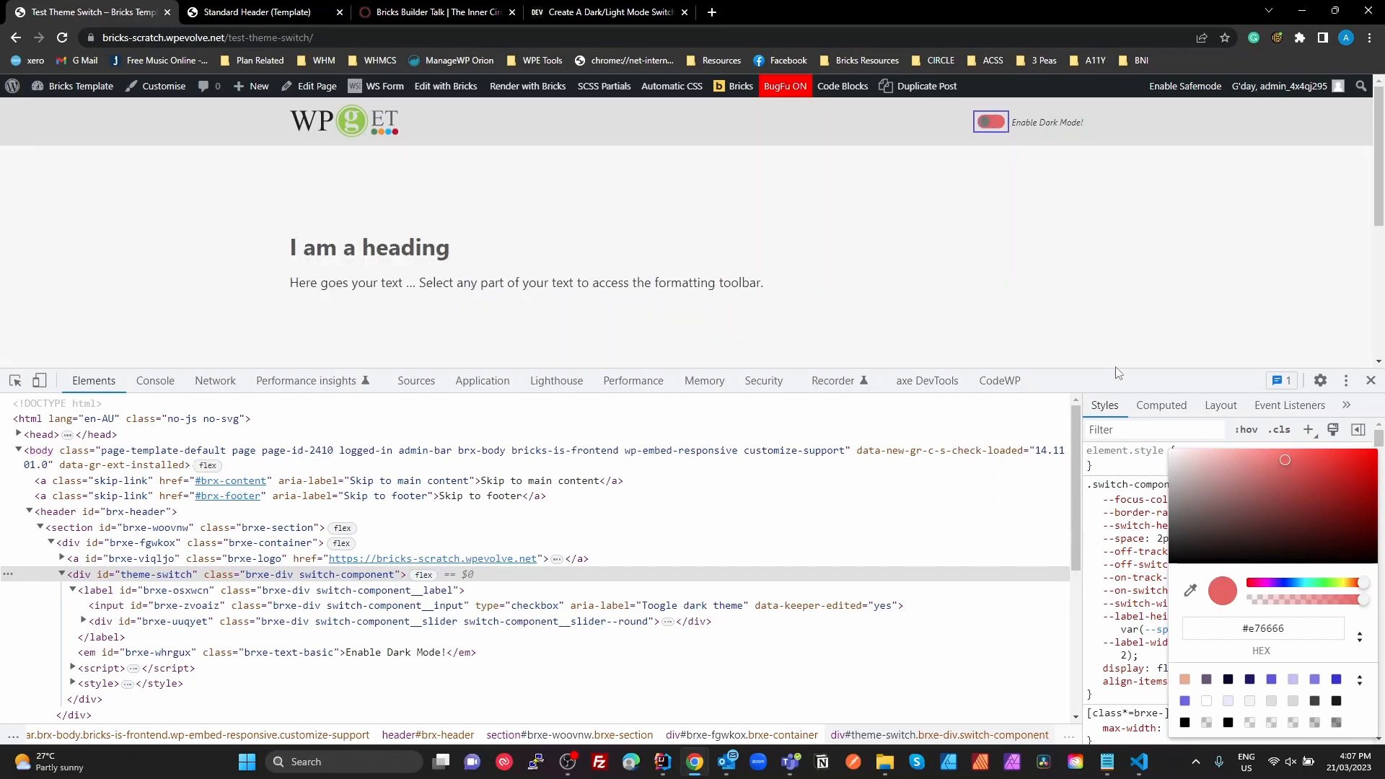
left_click(1119, 480)
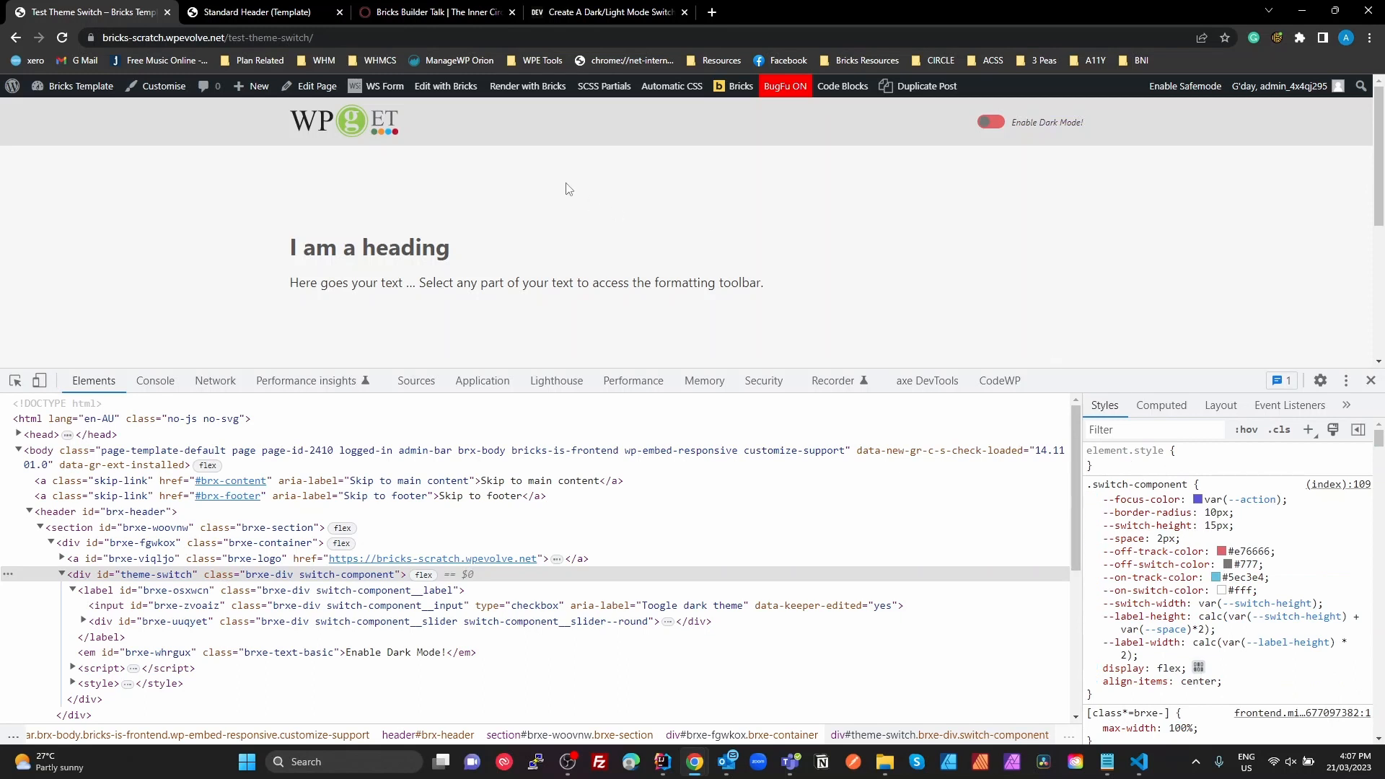
Step: Duplicate the Theme Switch (CSS) element in the Standard Header template
left_click(292, 15)
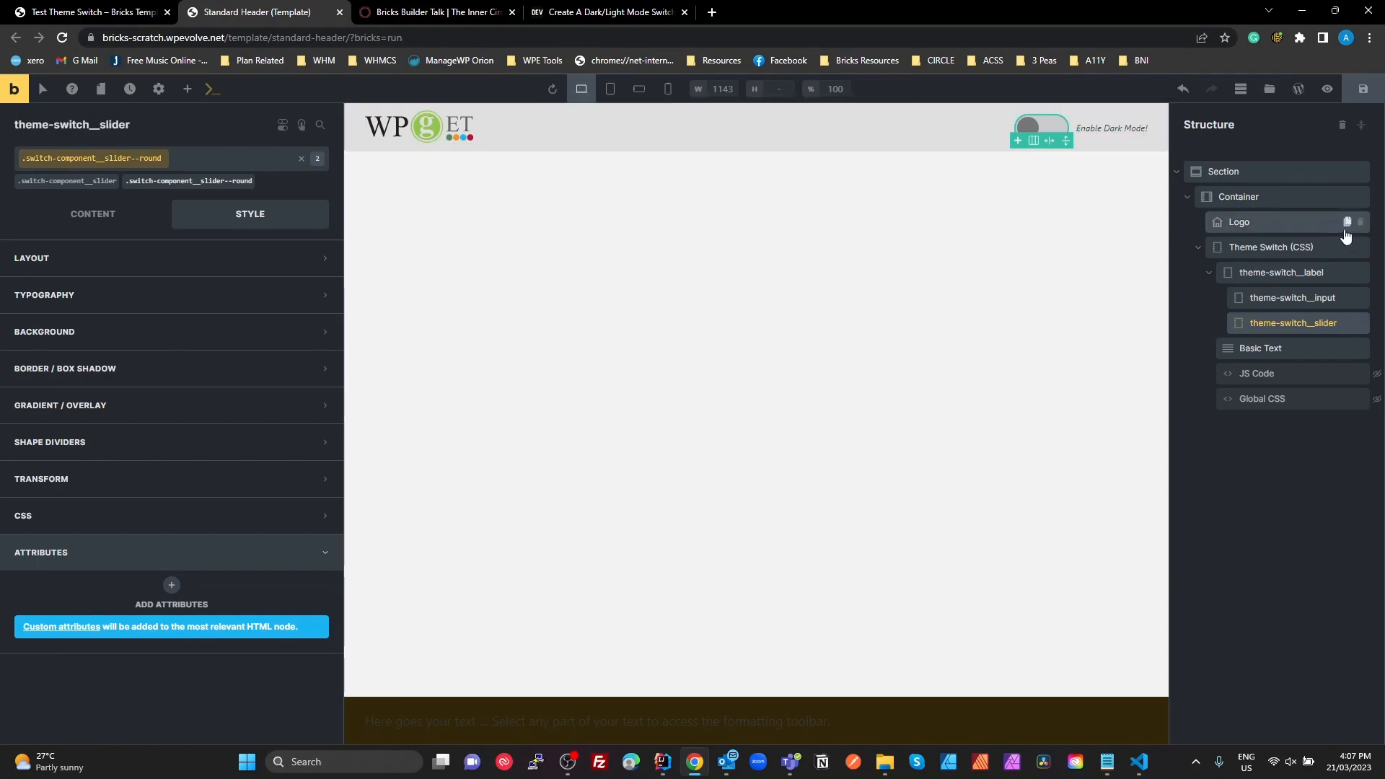
left_click(1243, 244)
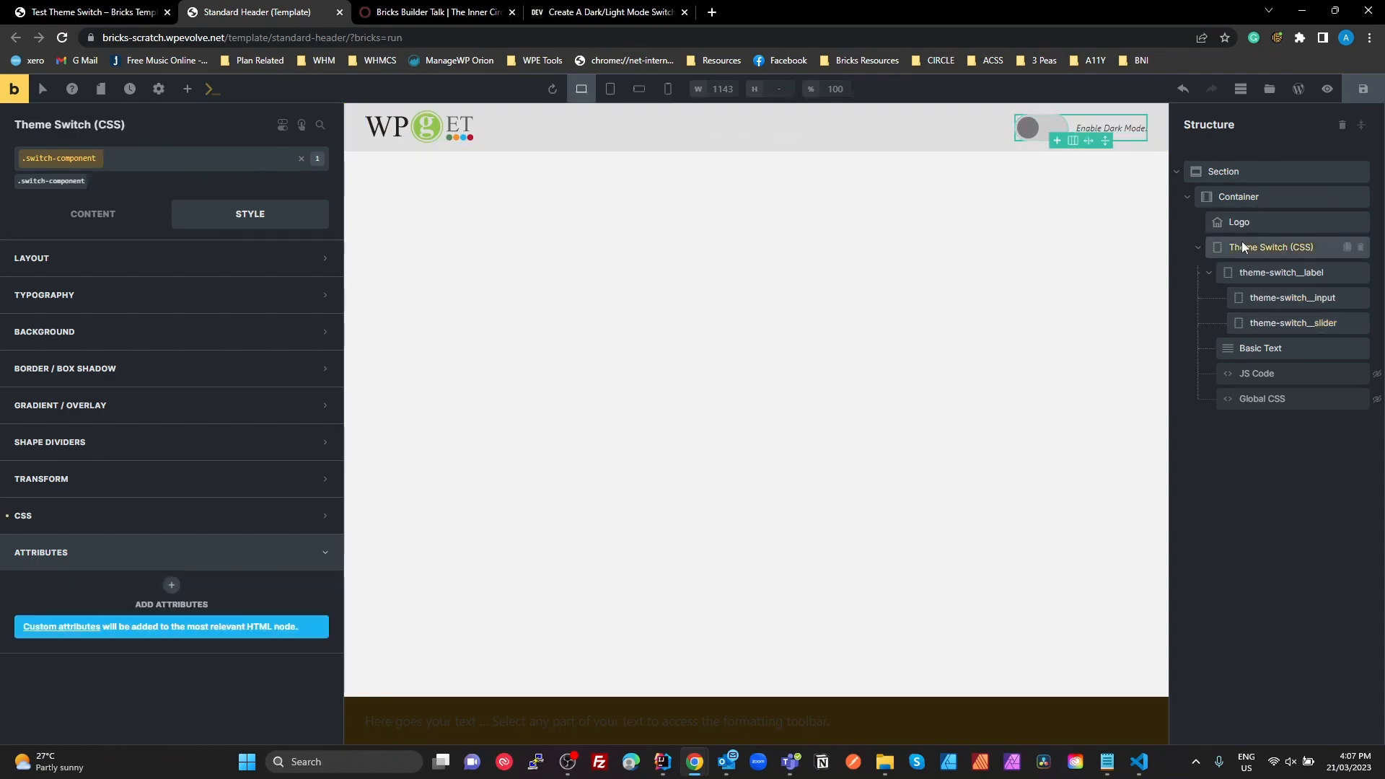
right_click(1237, 251)
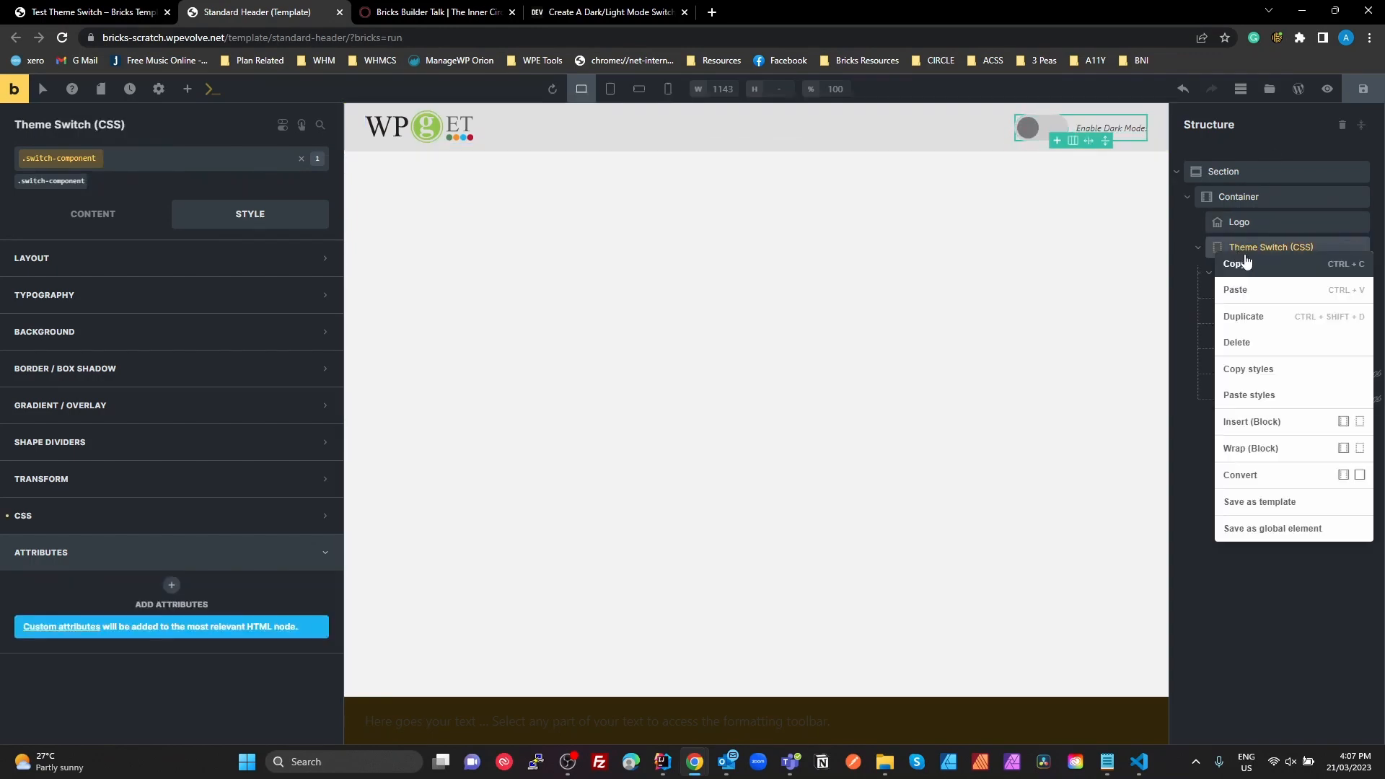
left_click(1253, 314)
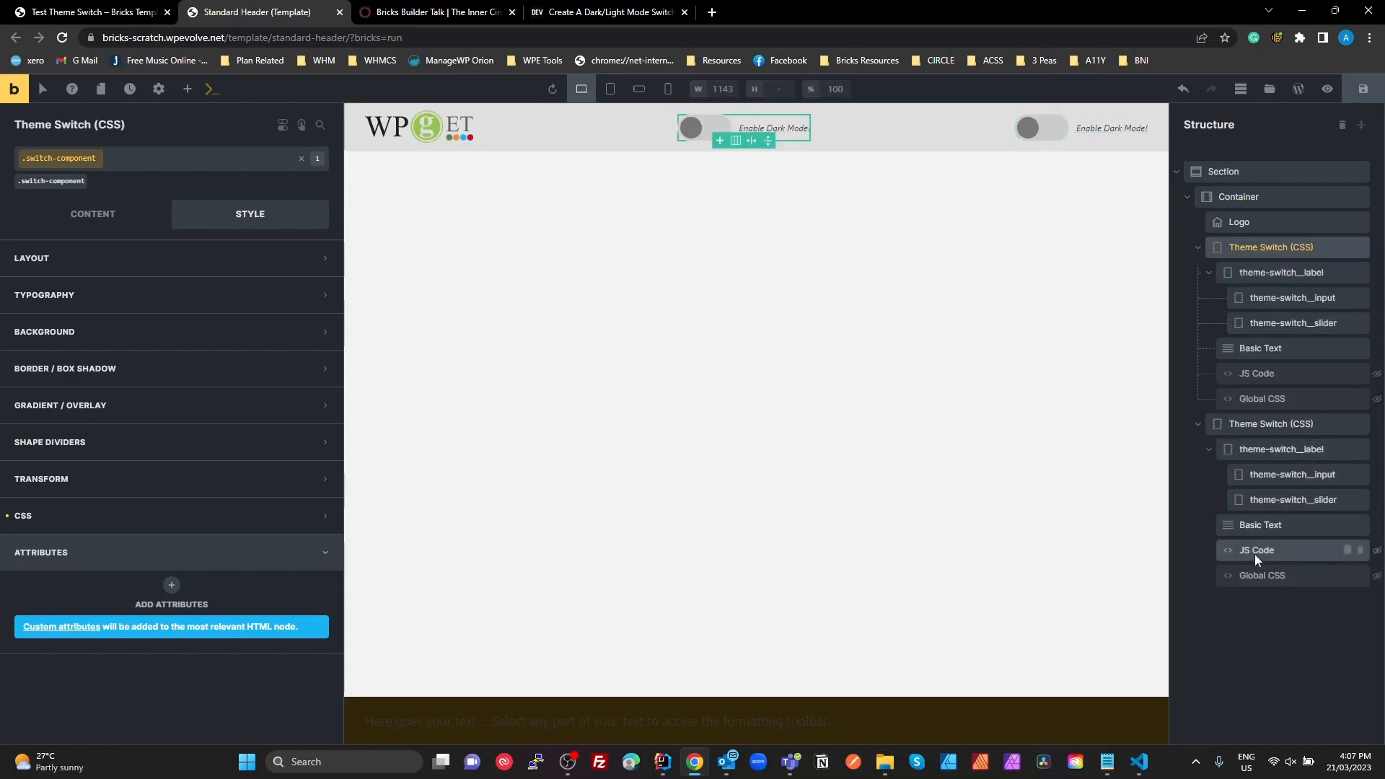
Step: Delete the JS Code and Global CSS elements from the second Theme Switch (CSS)
left_click(1364, 552)
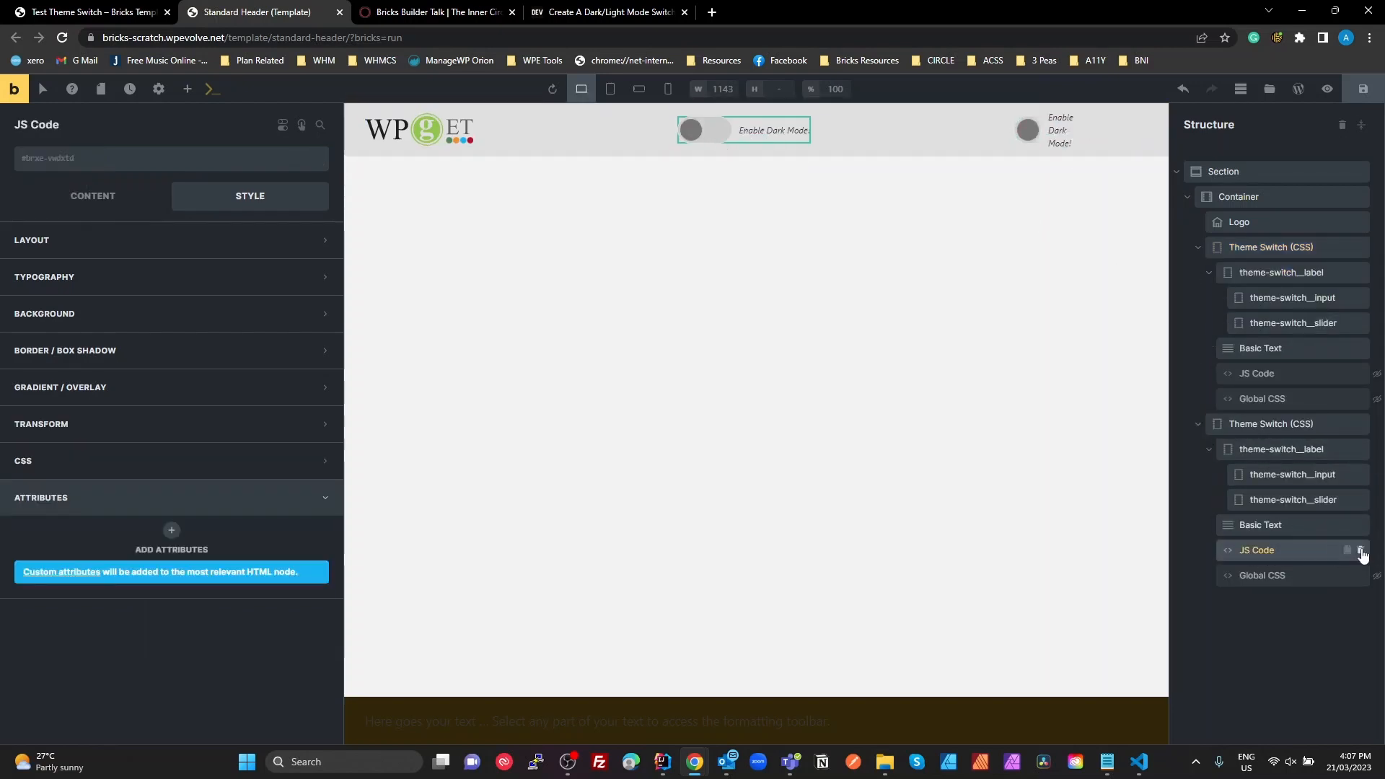
left_click(1360, 551)
left_click(1360, 551)
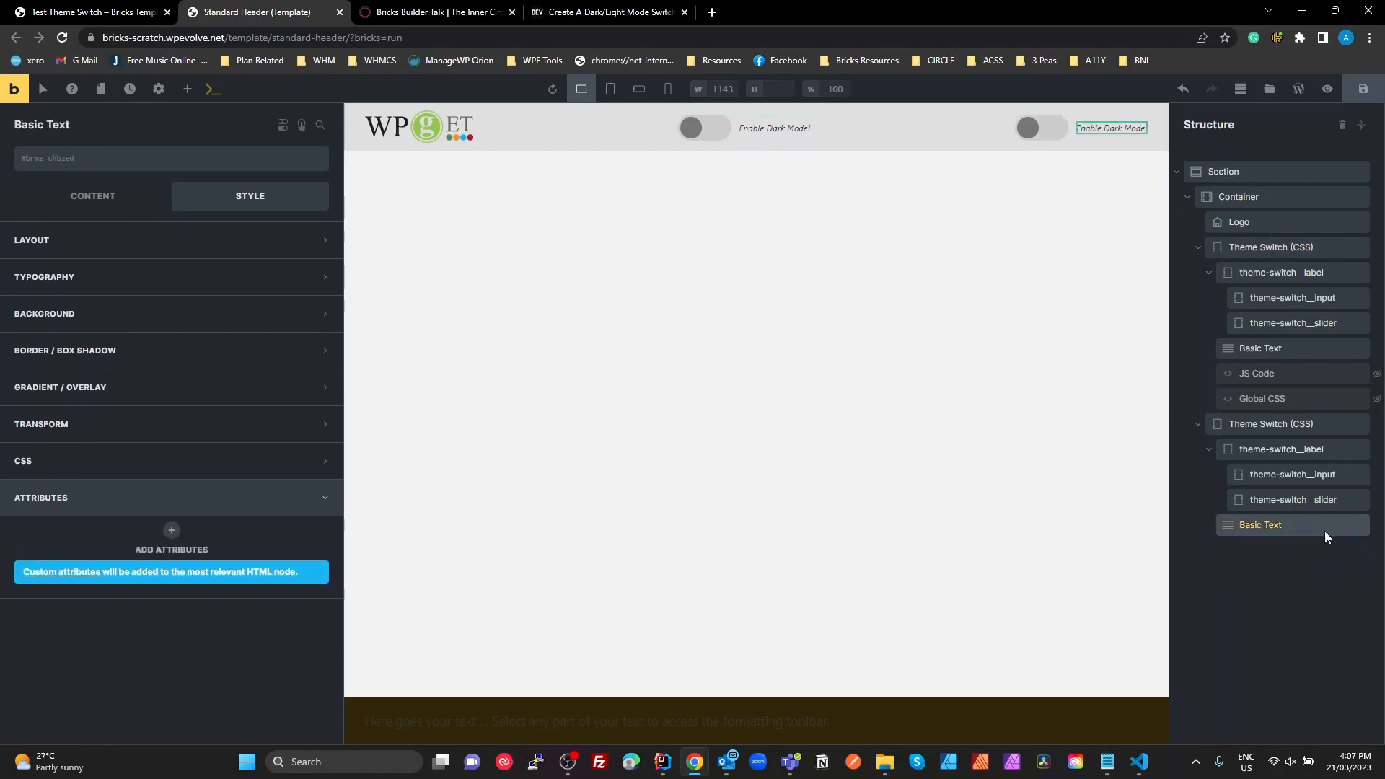
Step: Copy the root rule's variables, from --focus-color through --on-switch-color, out of the .switch-component class's custom CSS on the second switch
left_click(1275, 424)
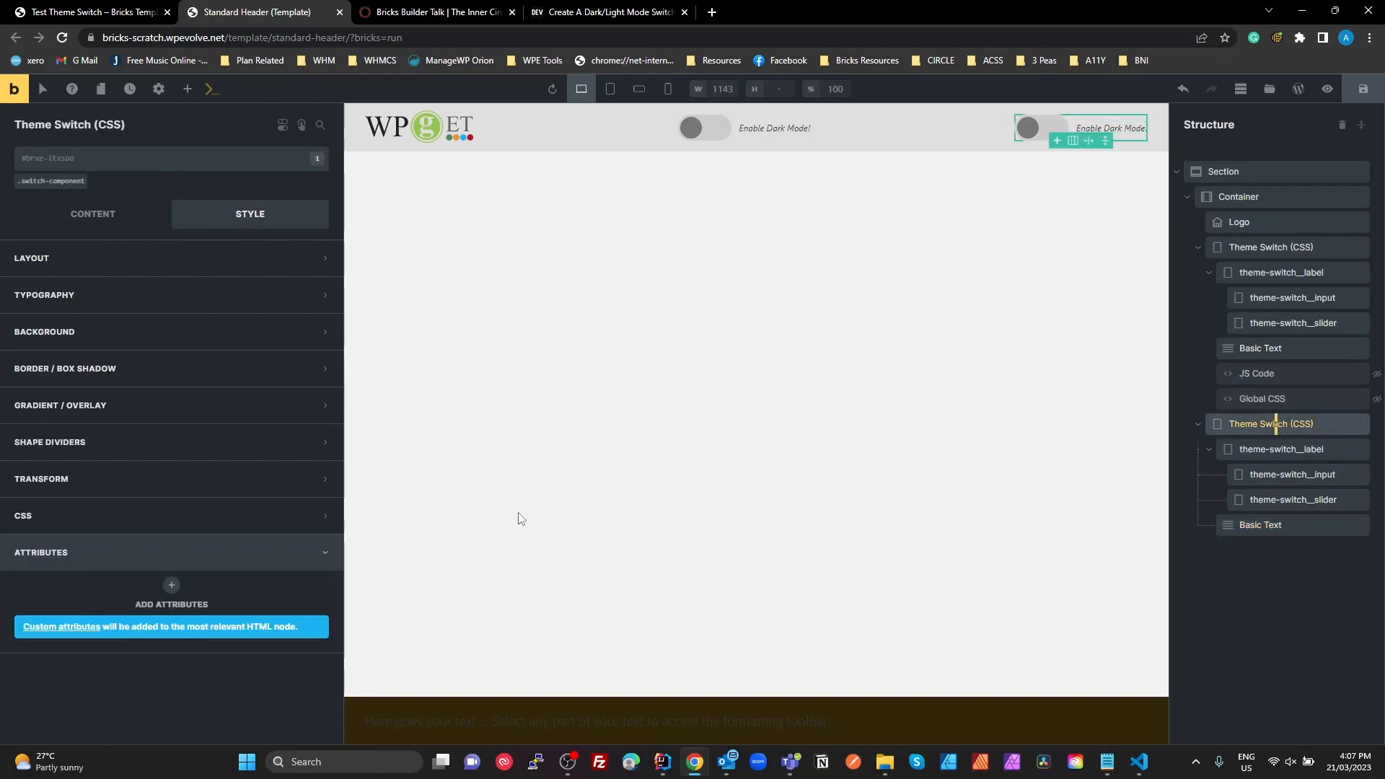
left_click(52, 181)
left_click(59, 518)
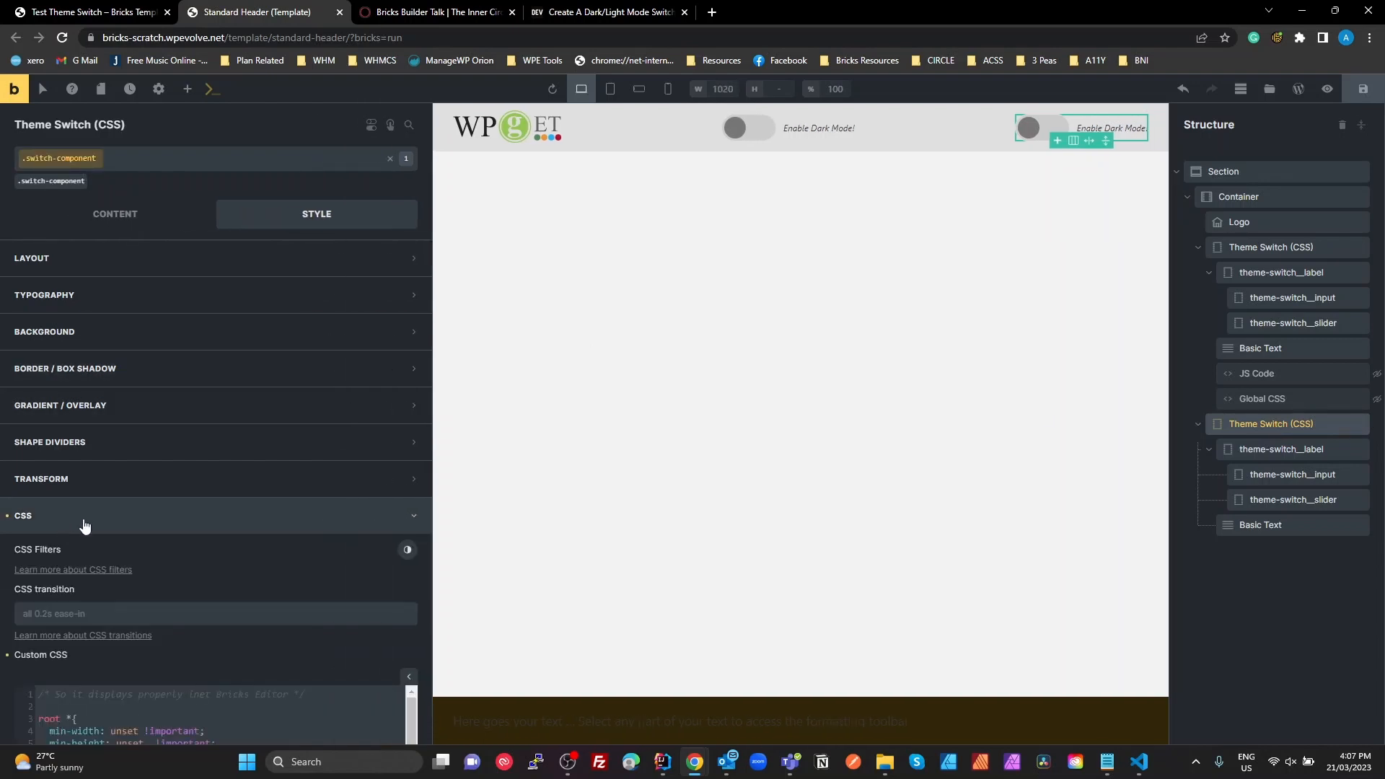
scroll(100, 544, "down", 5)
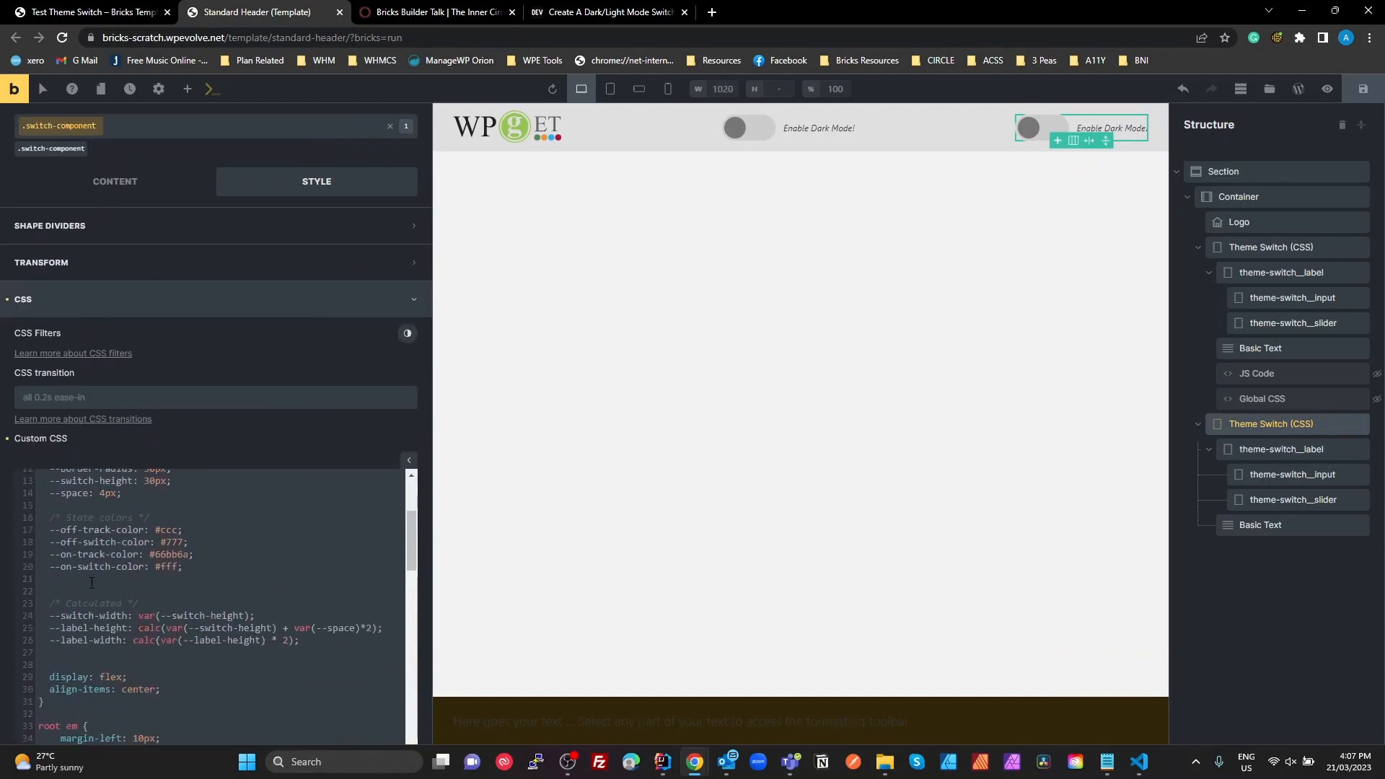
scroll(95, 583, "up", 3)
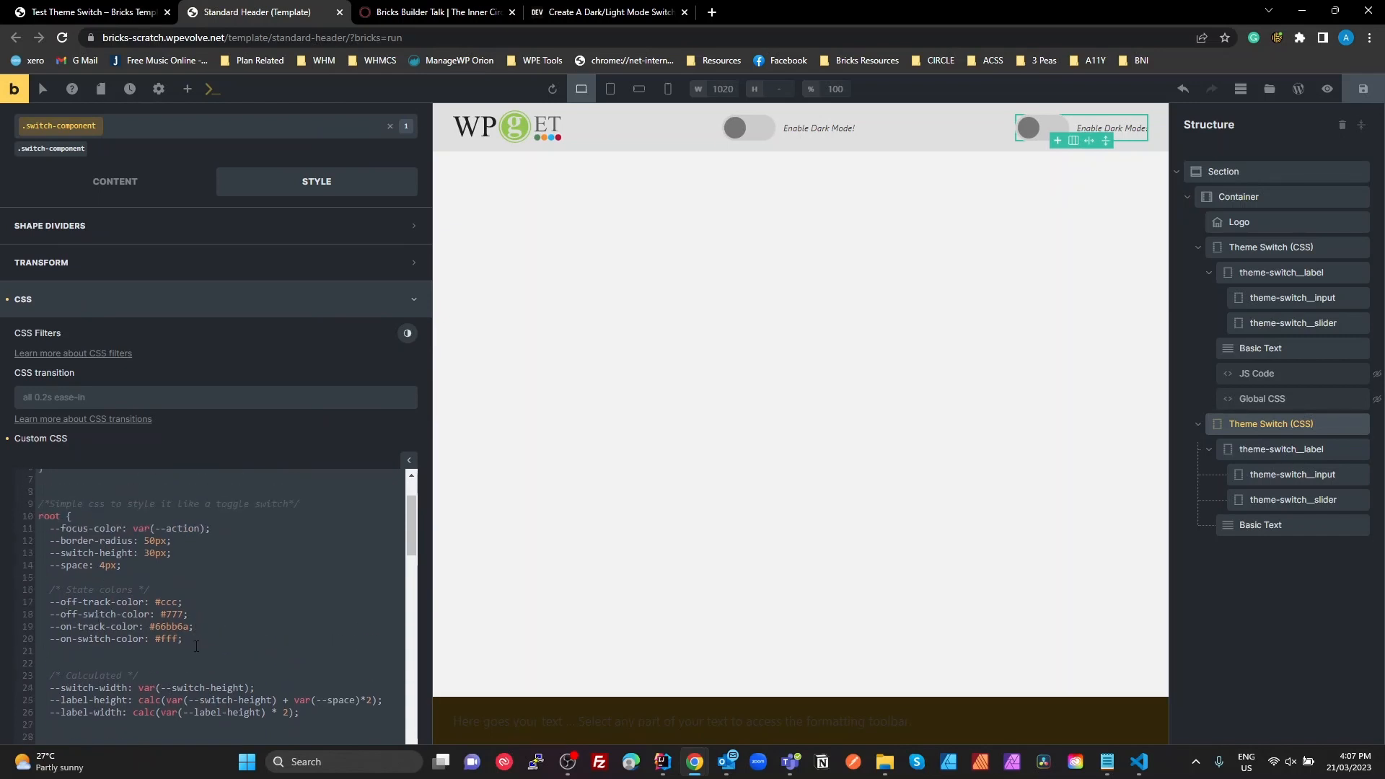
left_click_drag(186, 639, 3, 516)
key("ctrl+c")
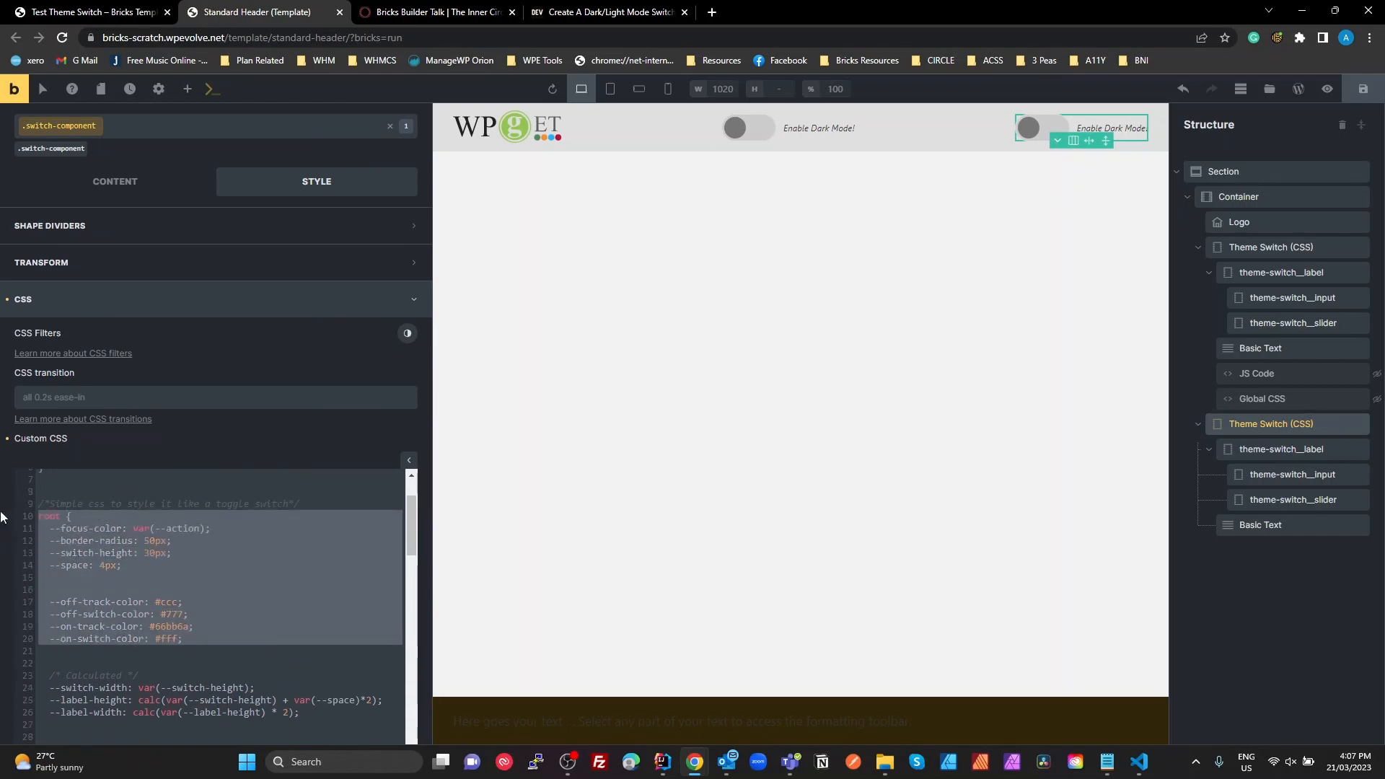
Step: Paste the copied variables into the second switch's own ID-level custom CSS and close the root rule with a brace
left_click(390, 126)
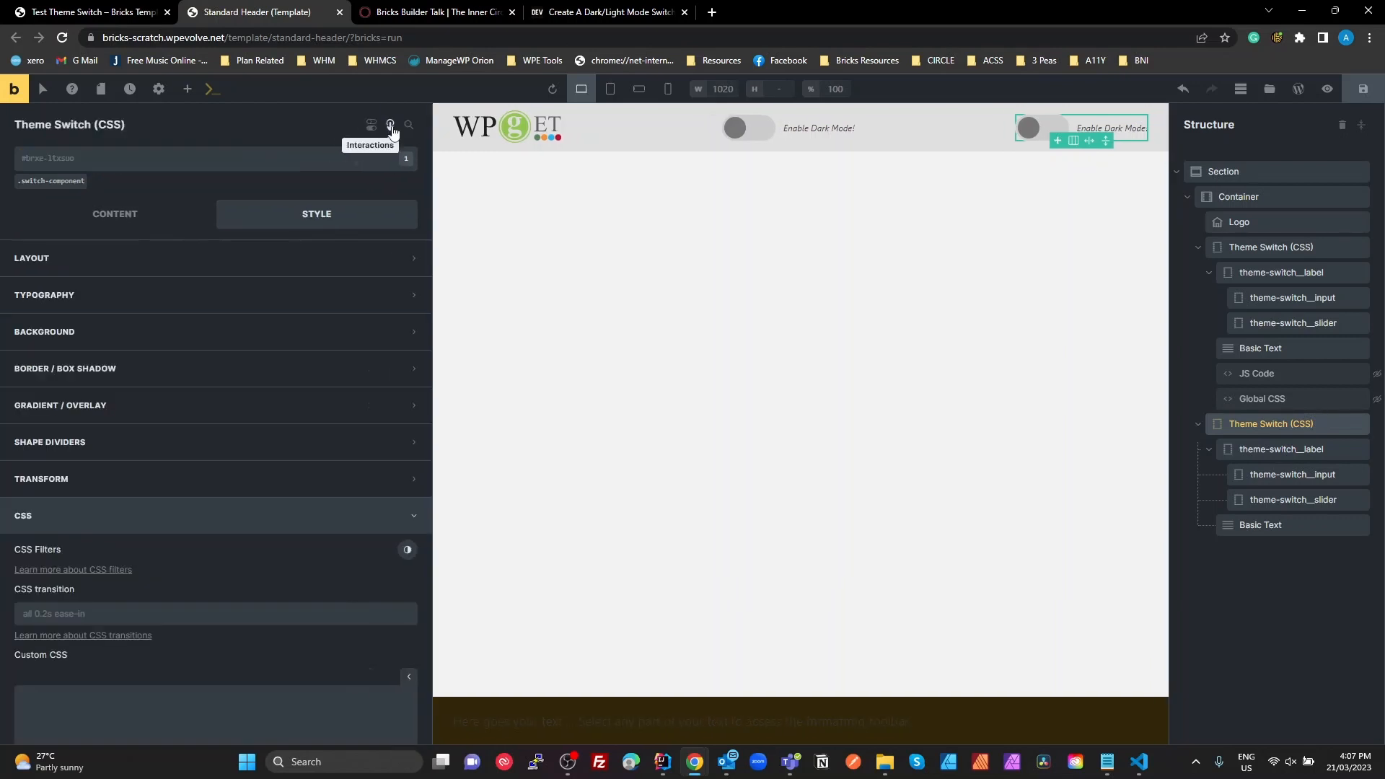
left_click(73, 160)
left_click(117, 687)
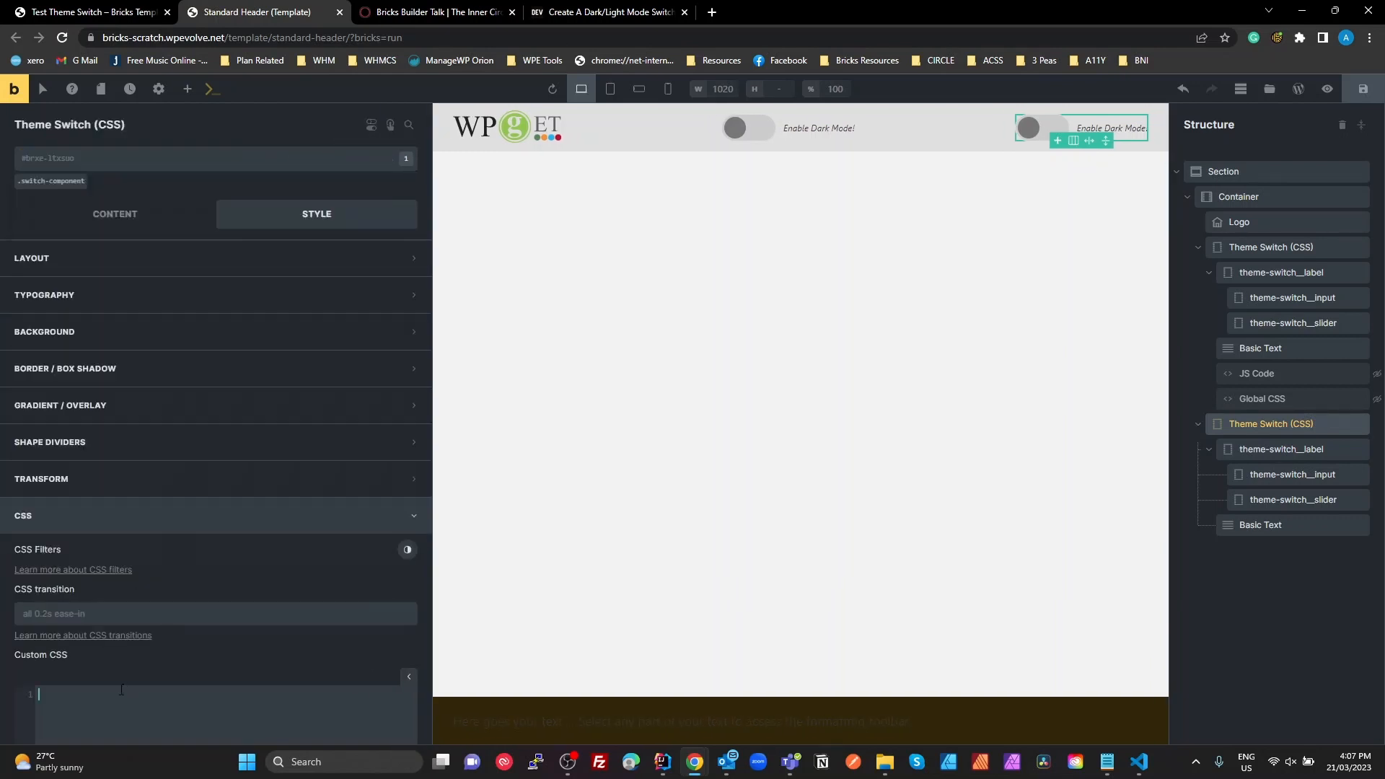
key("ctrl+v")
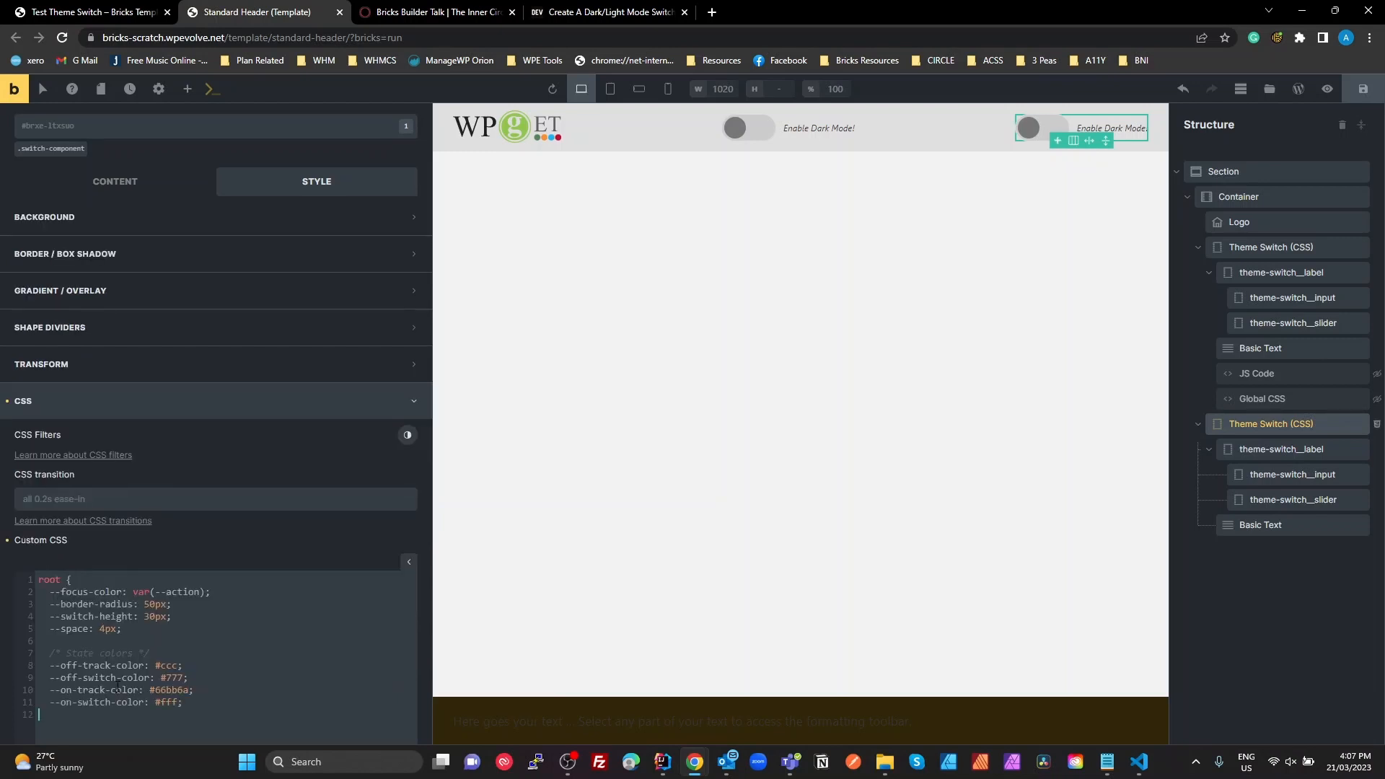
type("}")
Step: Set --border-radius to 5px and --switch-height to 15px in the second switch's custom CSS
left_click_drag(155, 604, 146, 605)
type("5")
left_click_drag(154, 617, 146, 616)
type("15")
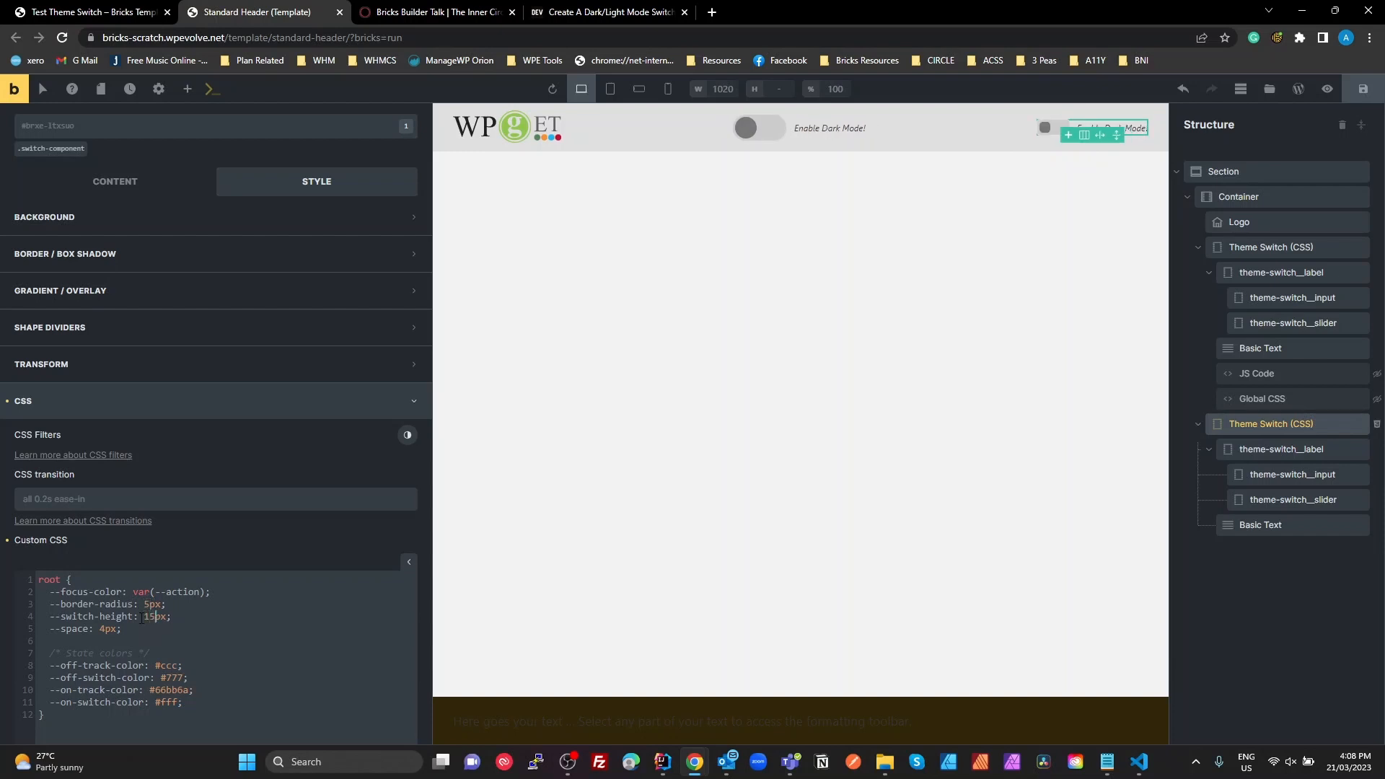
Step: Set --off-track-color to red and --off-switch-color to white in the second switch's custom CSS
left_click(177, 665)
left_click_drag(177, 662, 173, 666)
key("BackSpace")
key("BackSpace")
type("red")
key("Escape")
key("BackSpace")
key("BackSpace")
key("BackSpace")
key("BackSpace")
type("white")
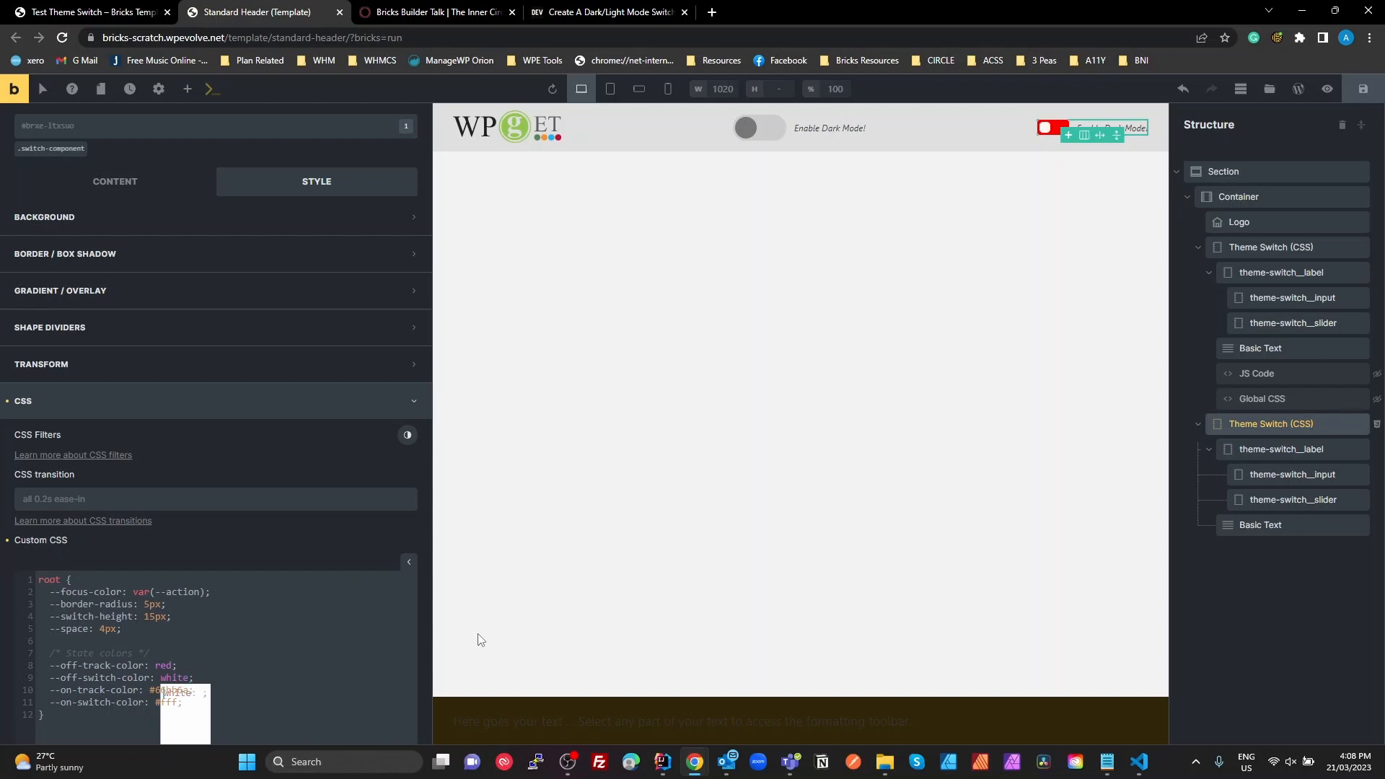
key("Escape")
key("Up")
Step: Set --on-track-color to green and --on-switch-color to black in the second switch's custom CSS
double_click(173, 691)
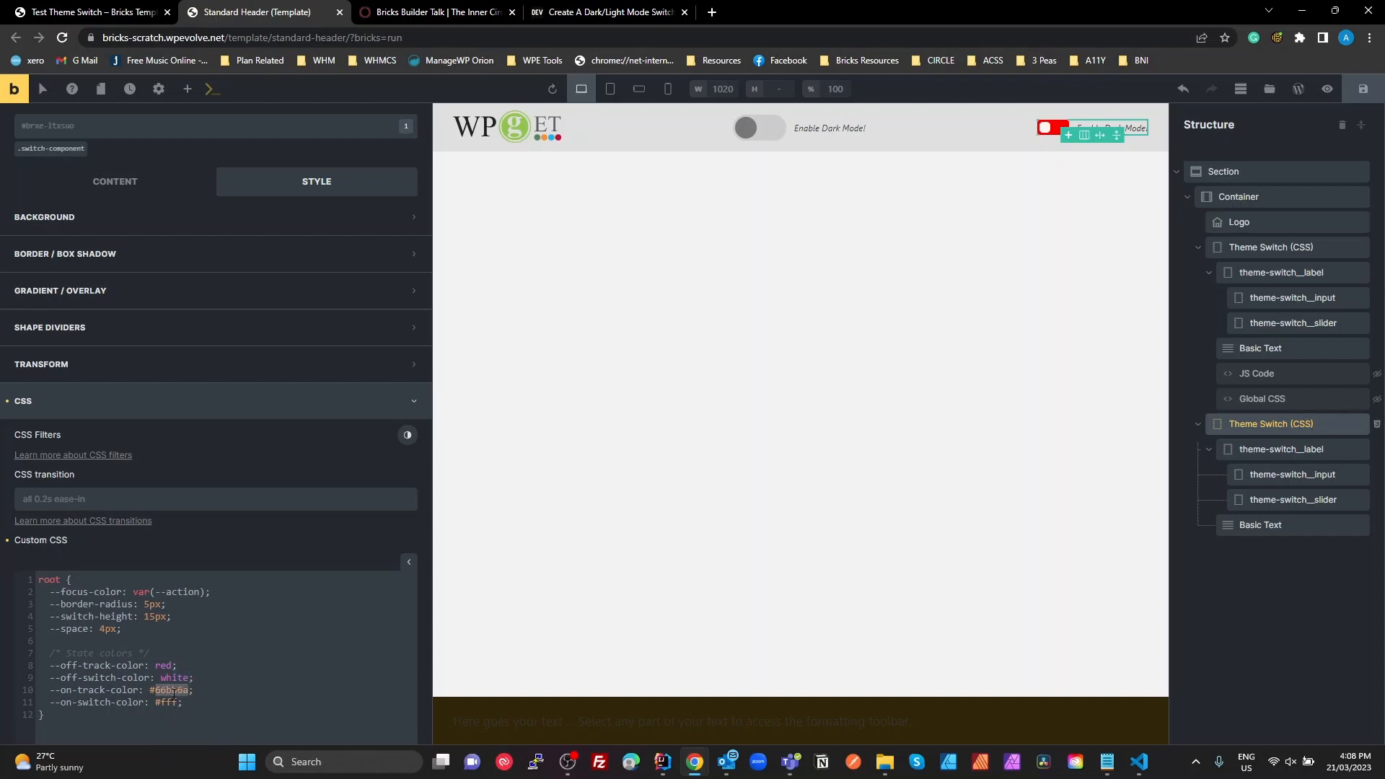
key("BackSpace")
key("BackSpace")
type("green")
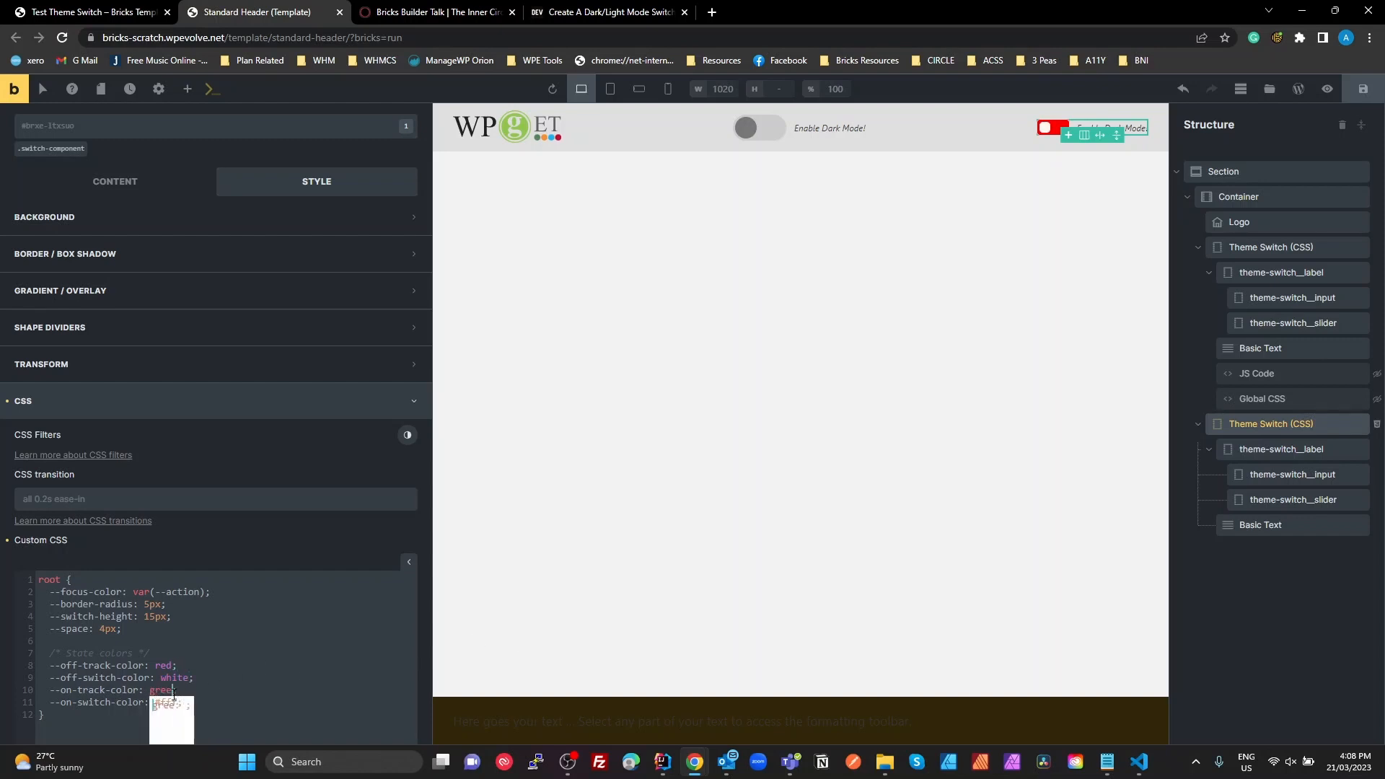
left_click(240, 647)
double_click(167, 702)
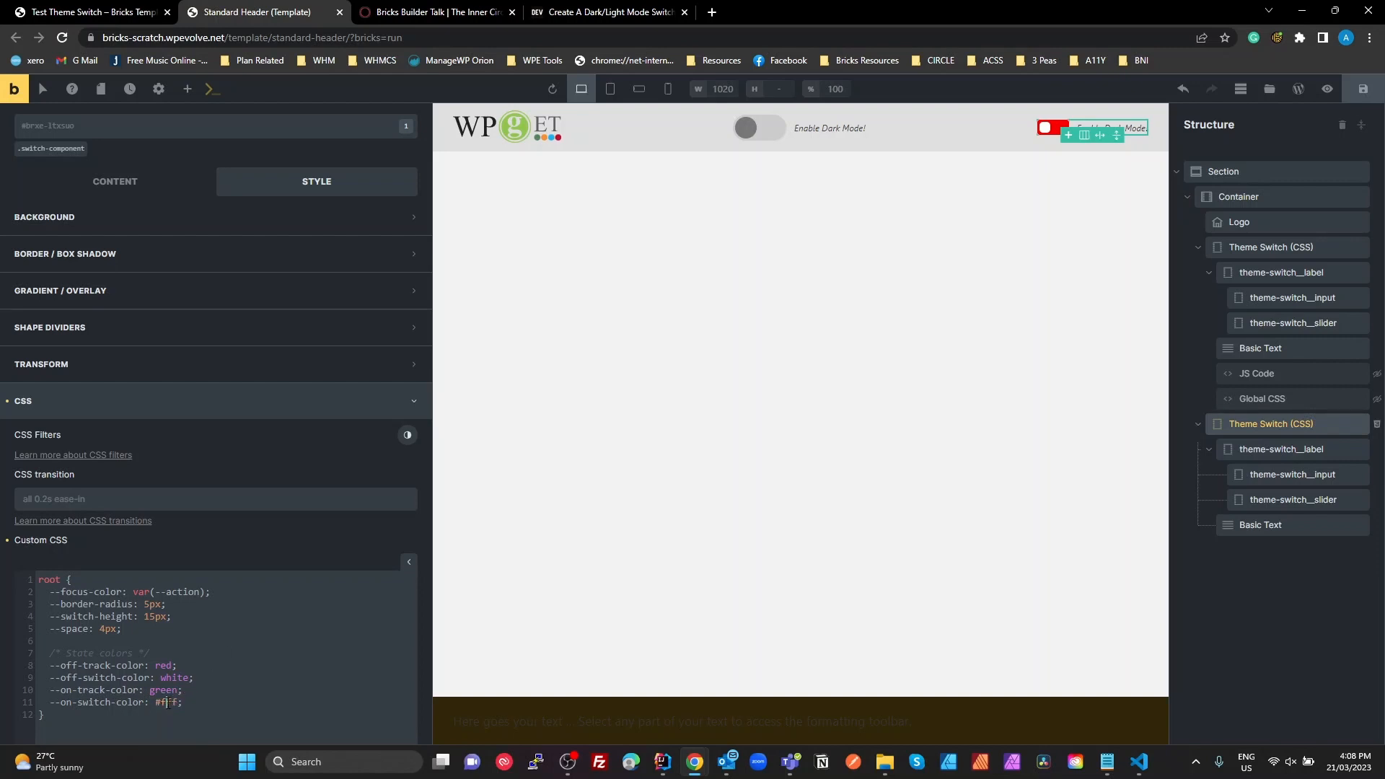
key("BackSpace")
type("black")
left_click(158, 703)
key("Delete")
Step: Save the header template and reload the Test Theme Switch page
left_click(1363, 98)
left_click(80, 12)
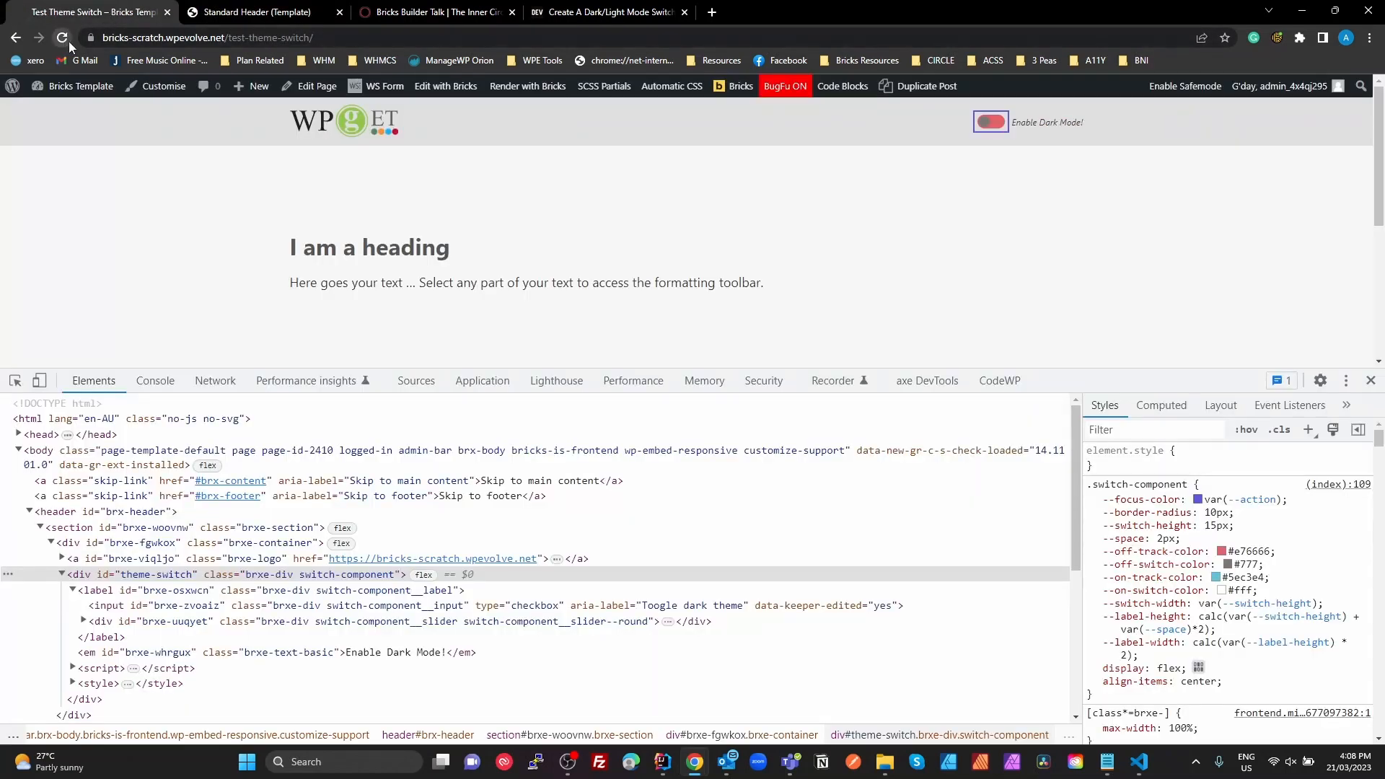
left_click(62, 37)
Step: Toggle both dark mode switches in the test page's header to compare how each one looks and works
left_click(645, 122)
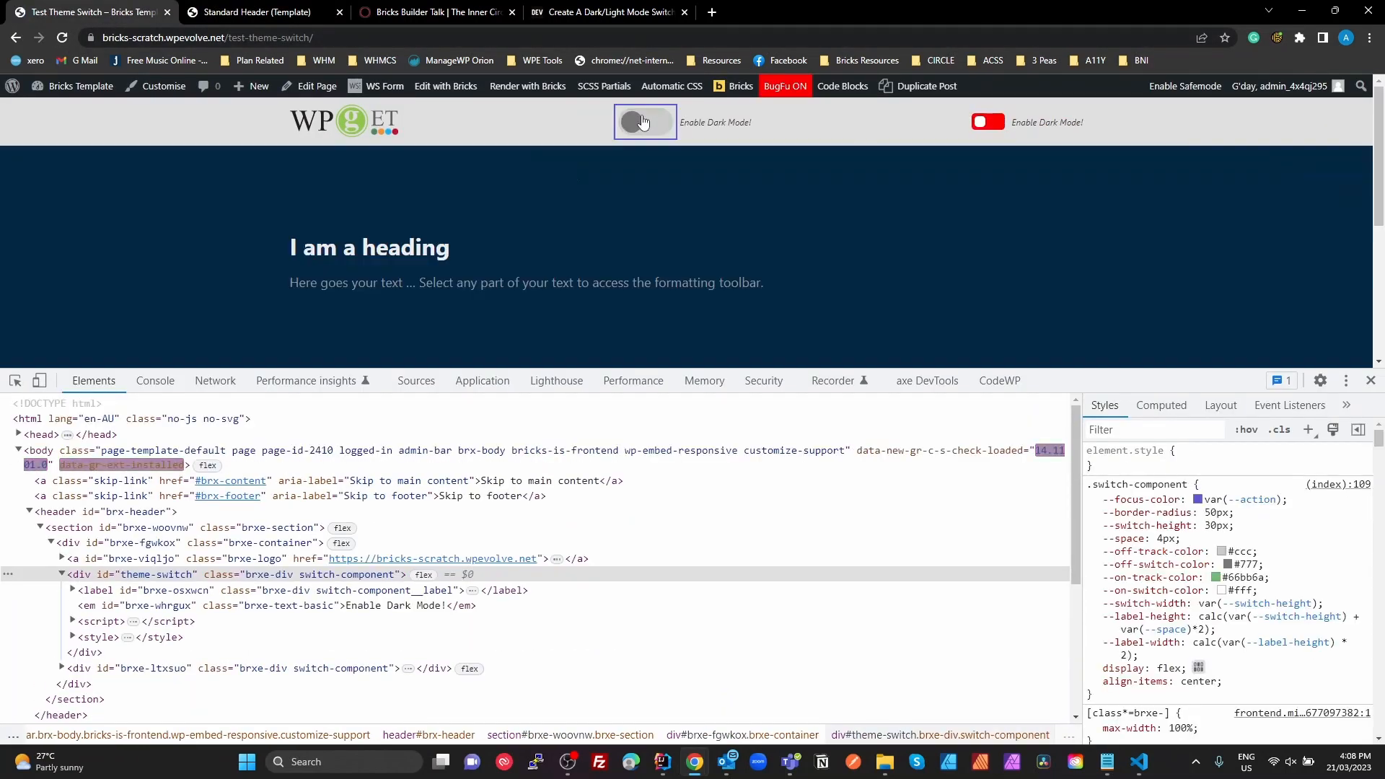
left_click(645, 122)
left_click(988, 122)
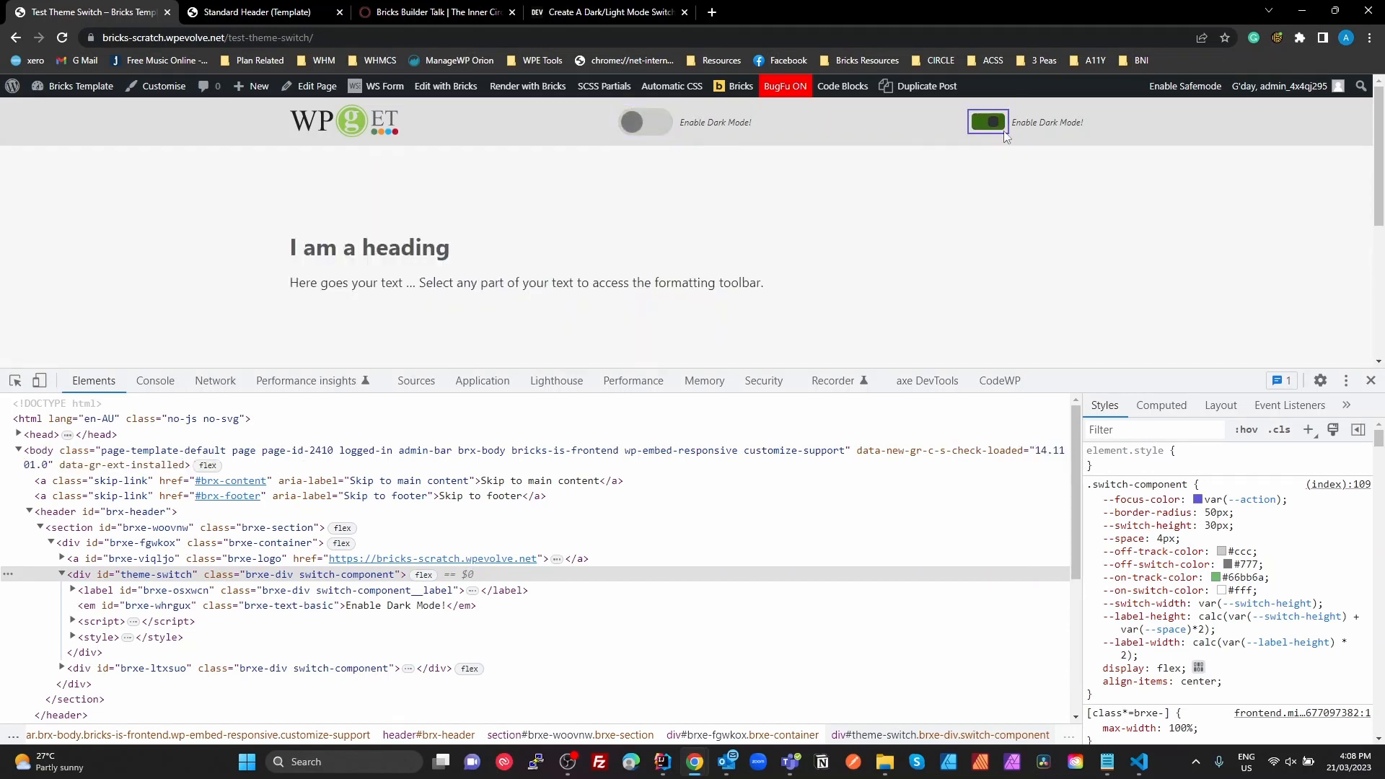
left_click(1002, 128)
left_click(988, 126)
left_click(988, 126)
Step: Delete the second Theme Switch (CSS) from the Standard Header template
left_click(273, 12)
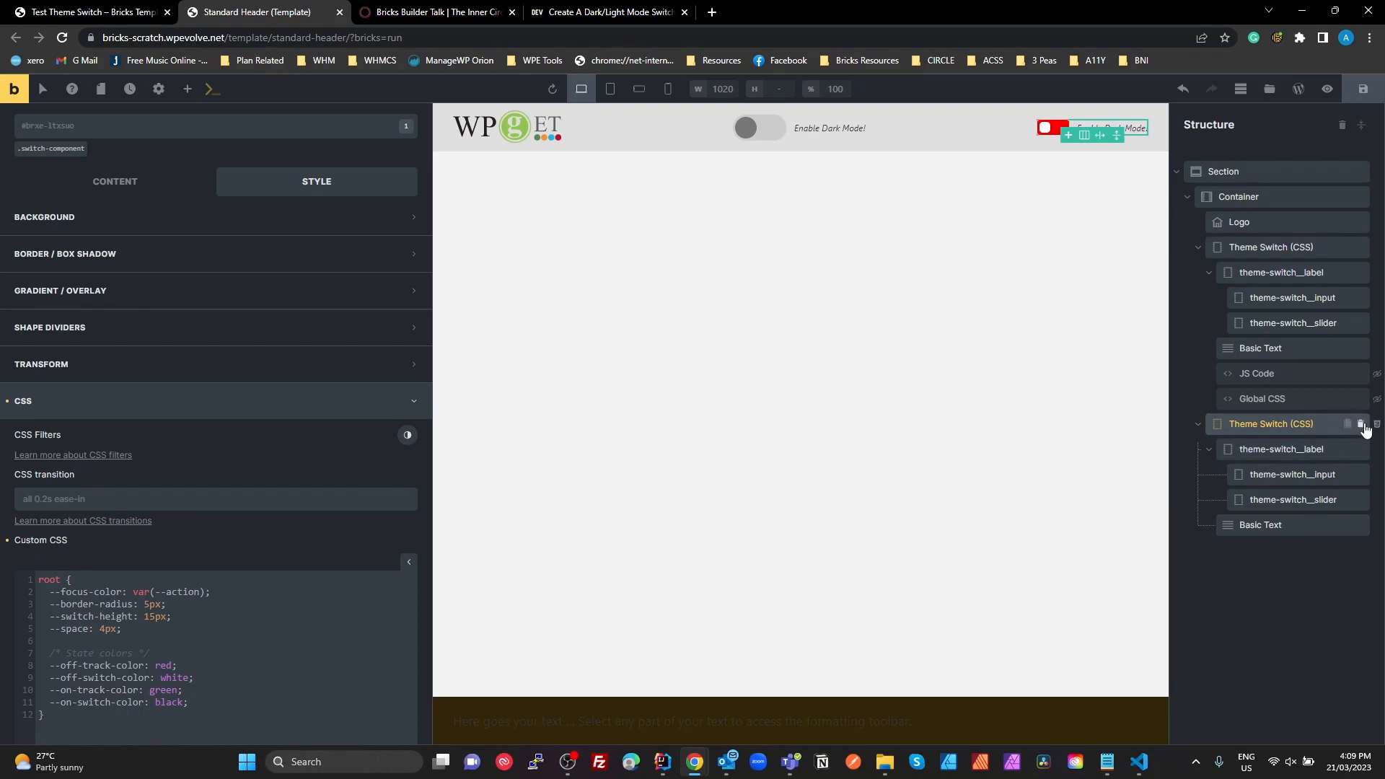
left_click(1361, 425)
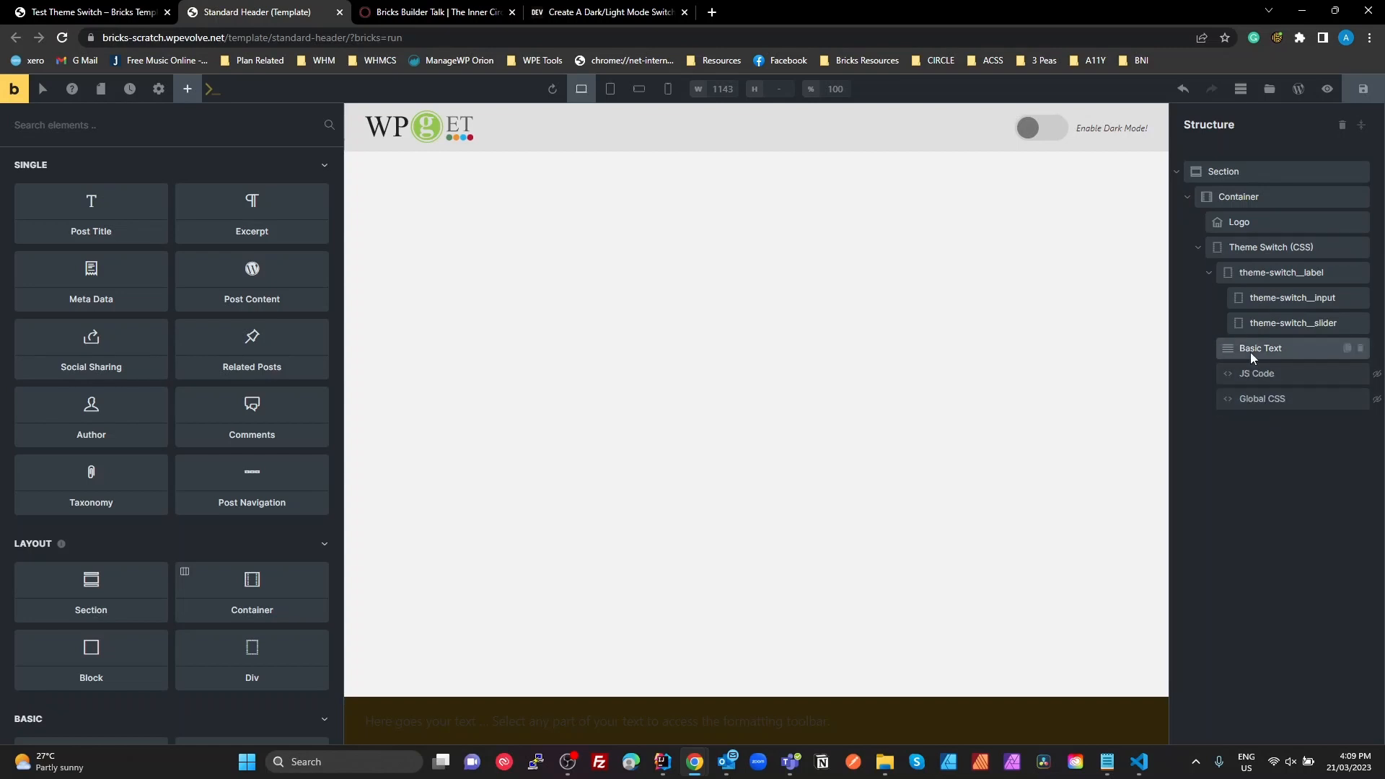
Step: Review the Theme Switch (CSS) structure by selecting its label, input, slider and Basic Text elements in turn
left_click(1249, 252)
left_click(1249, 275)
left_click(1253, 299)
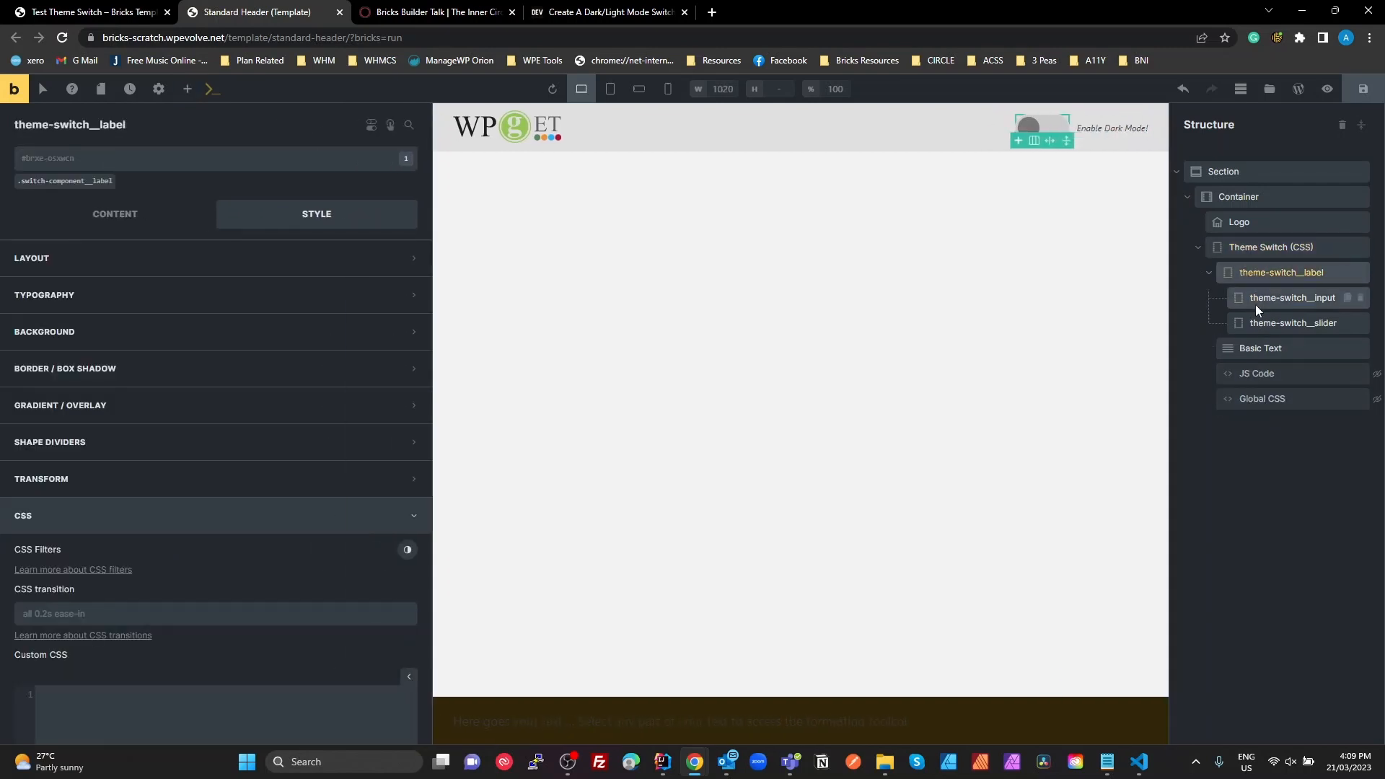
left_click(1254, 323)
left_click(1253, 343)
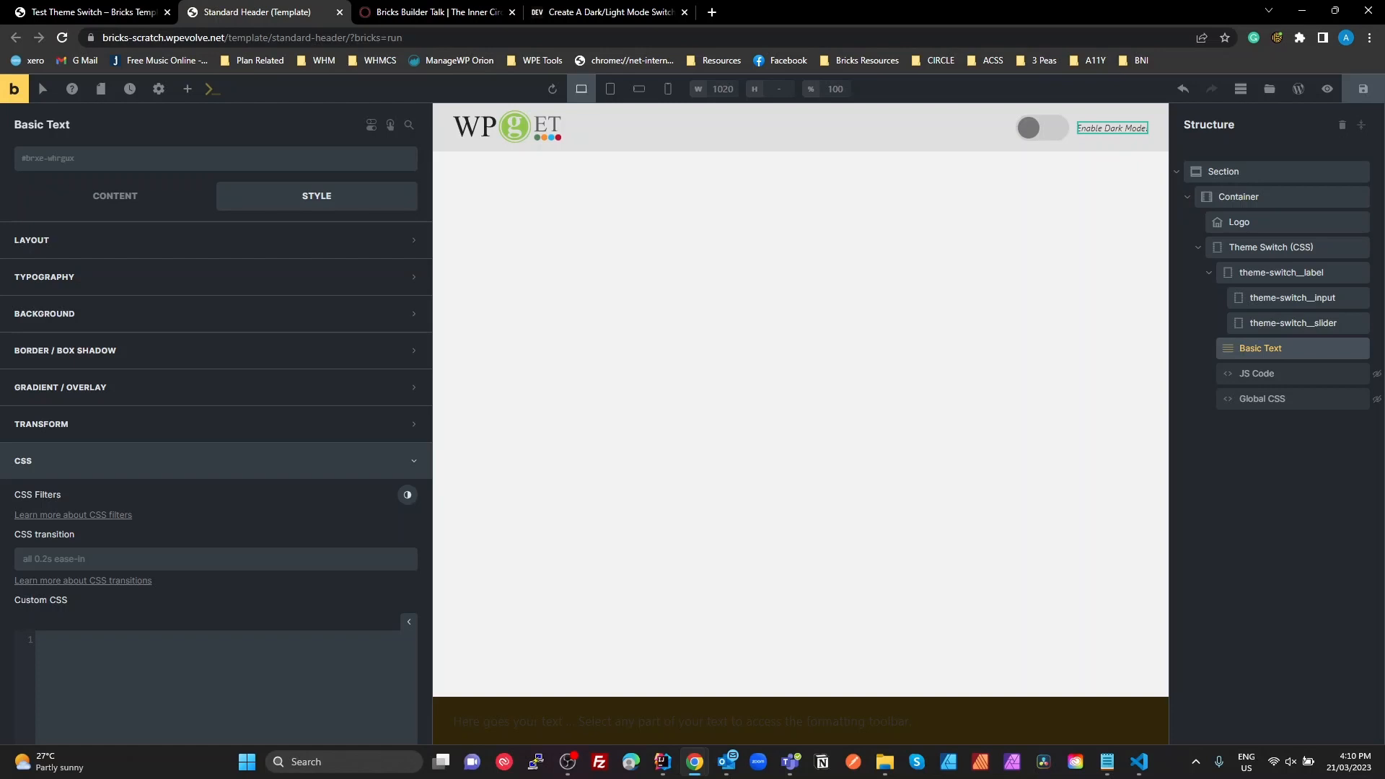
left_click(1108, 762)
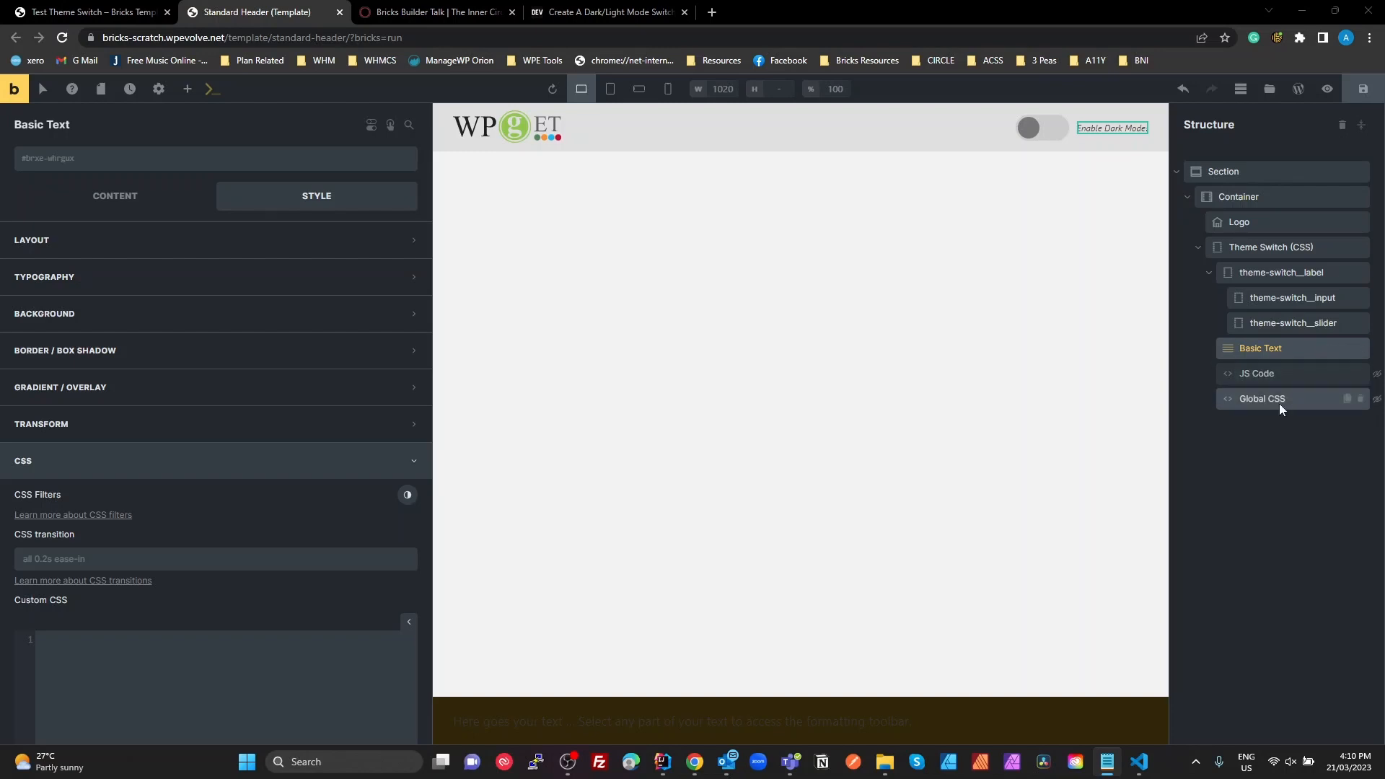
Step: Open the code of the Global CSS element and examine the color variables defined under :root
left_click(1255, 400)
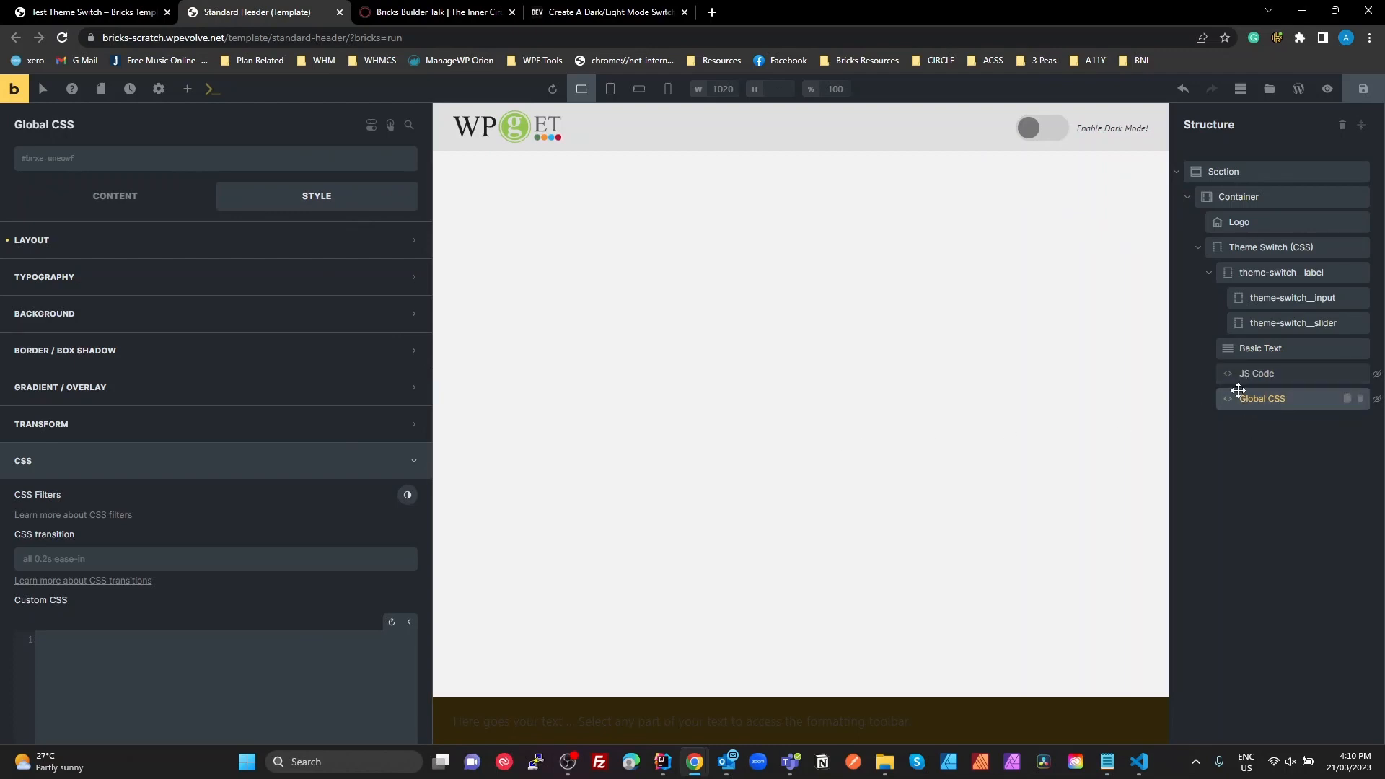
left_click(119, 200)
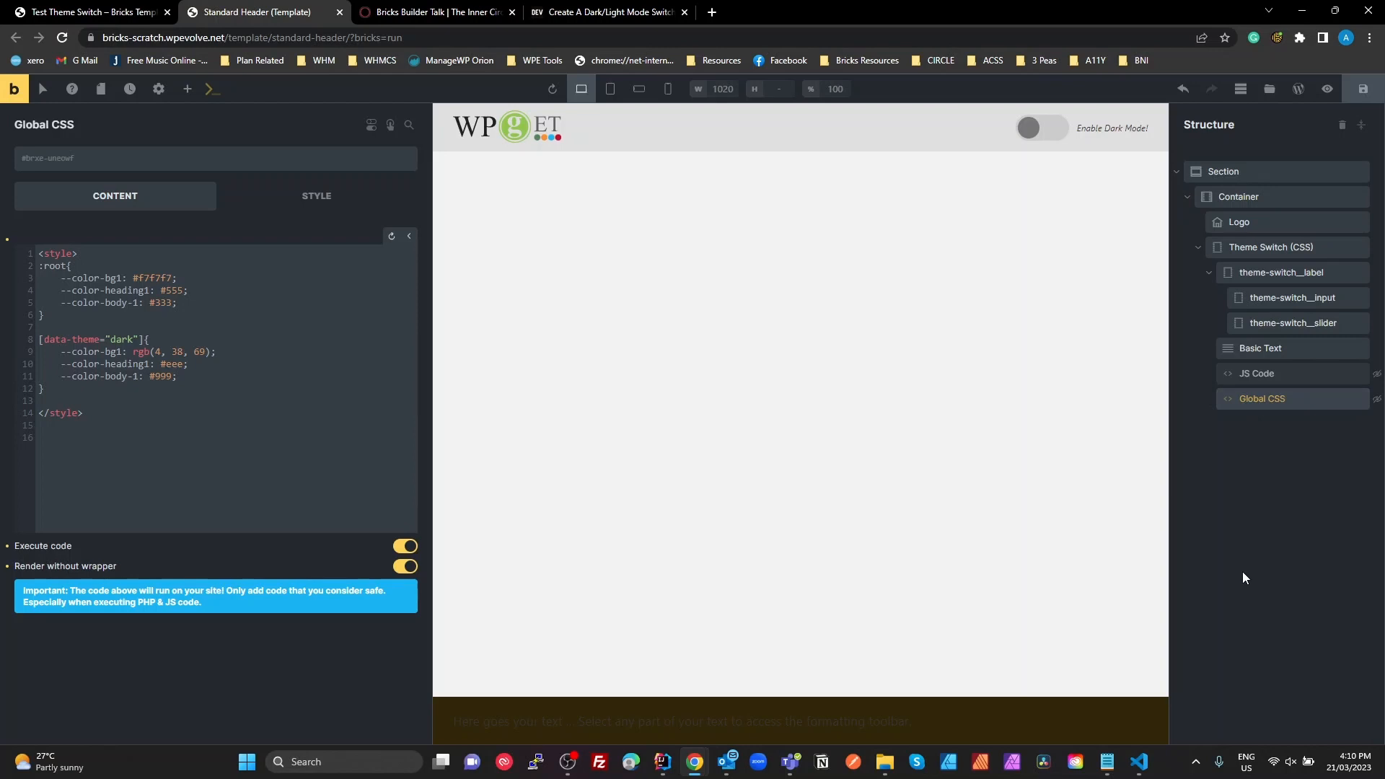
double_click(55, 265)
left_click(84, 279)
left_click_drag(126, 278, 39, 265)
left_click(139, 302)
double_click(126, 291)
double_click(116, 303)
left_click(160, 406)
Step: Examine the [data-theme="dark"] selector and its color variables in the Global CSS code, and save the header template
left_click_drag(143, 340, 41, 339)
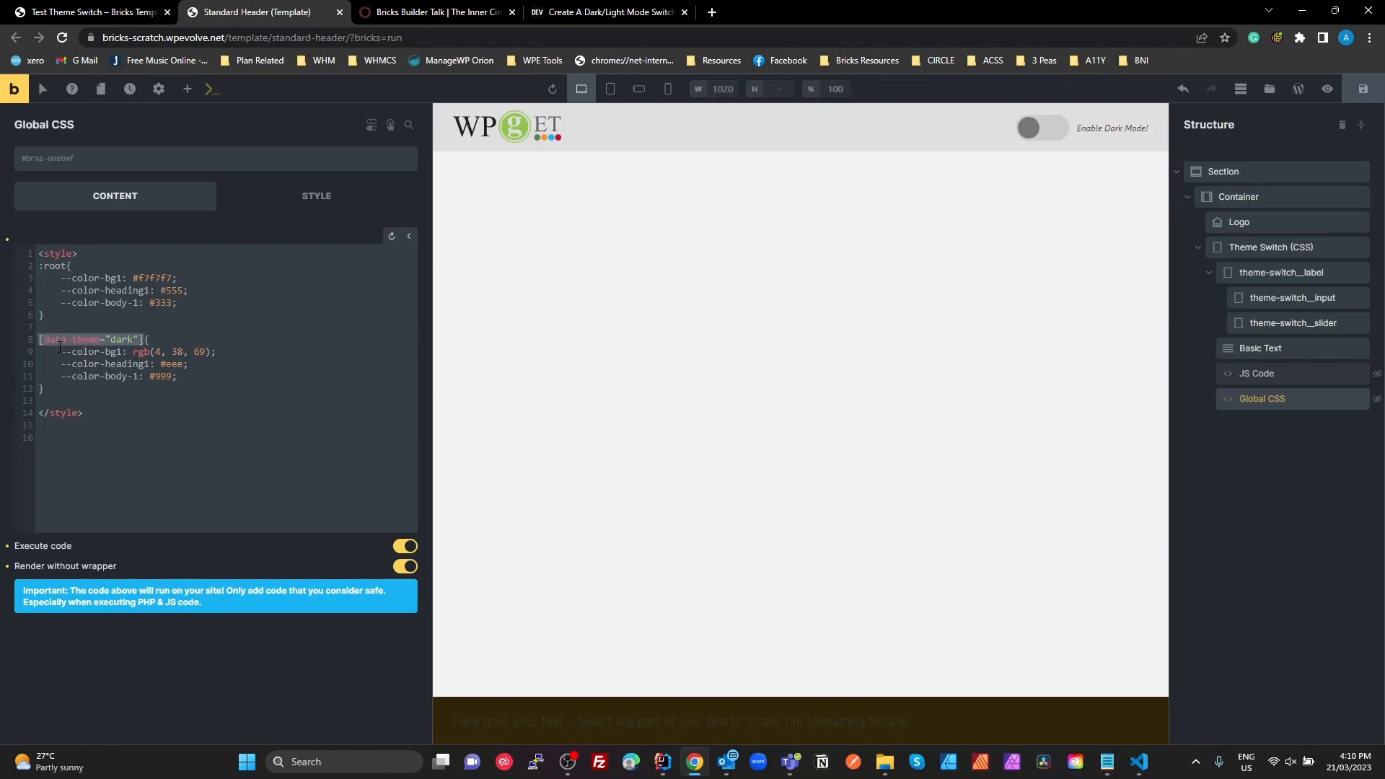
left_click(62, 350)
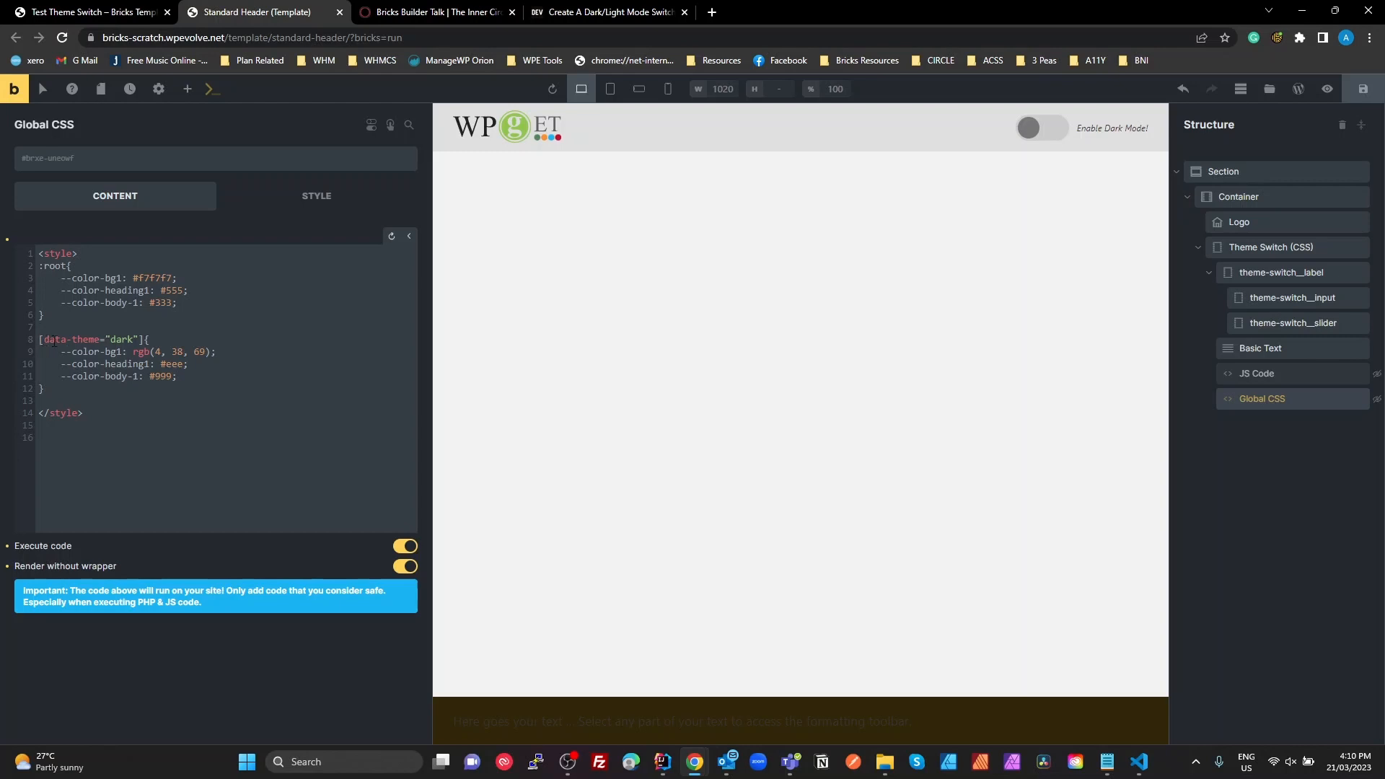
key("ctrl+s")
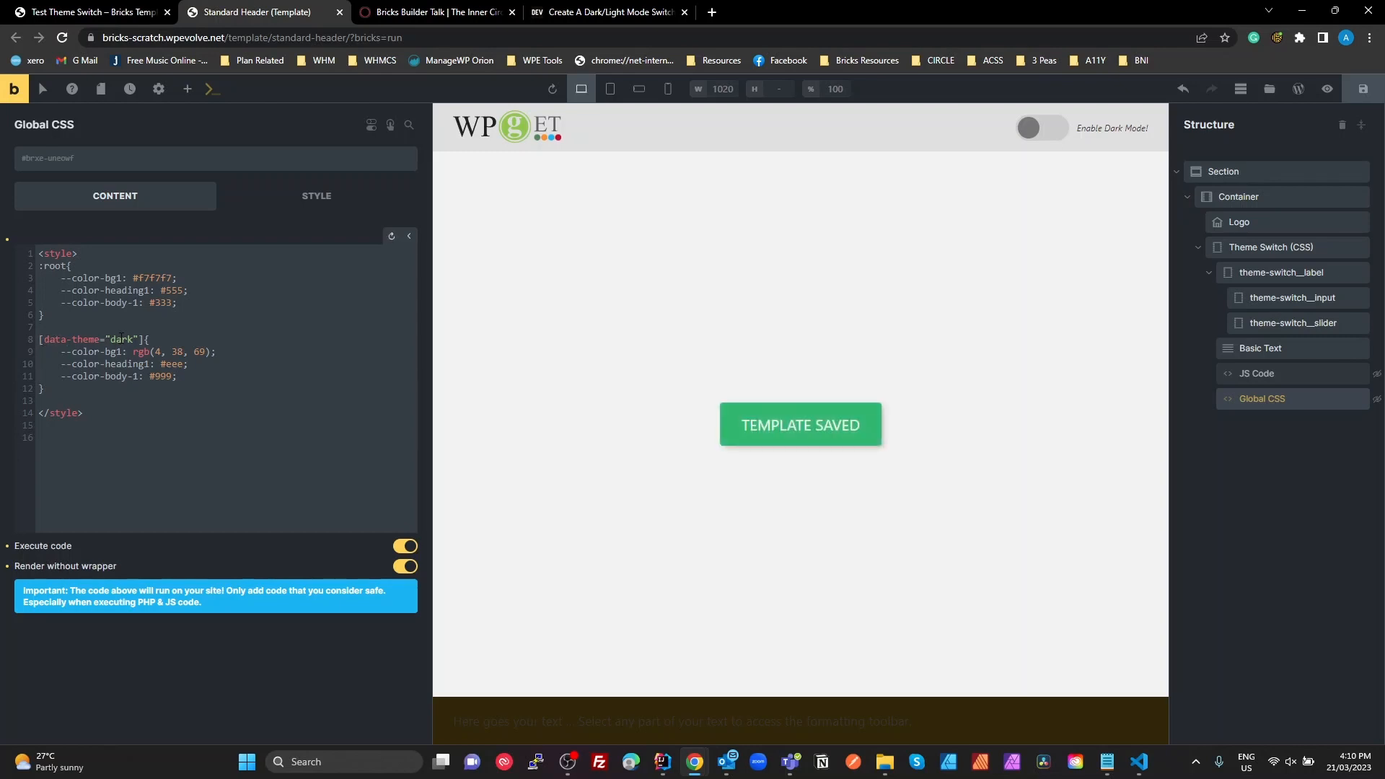
left_click_drag(178, 376, 65, 351)
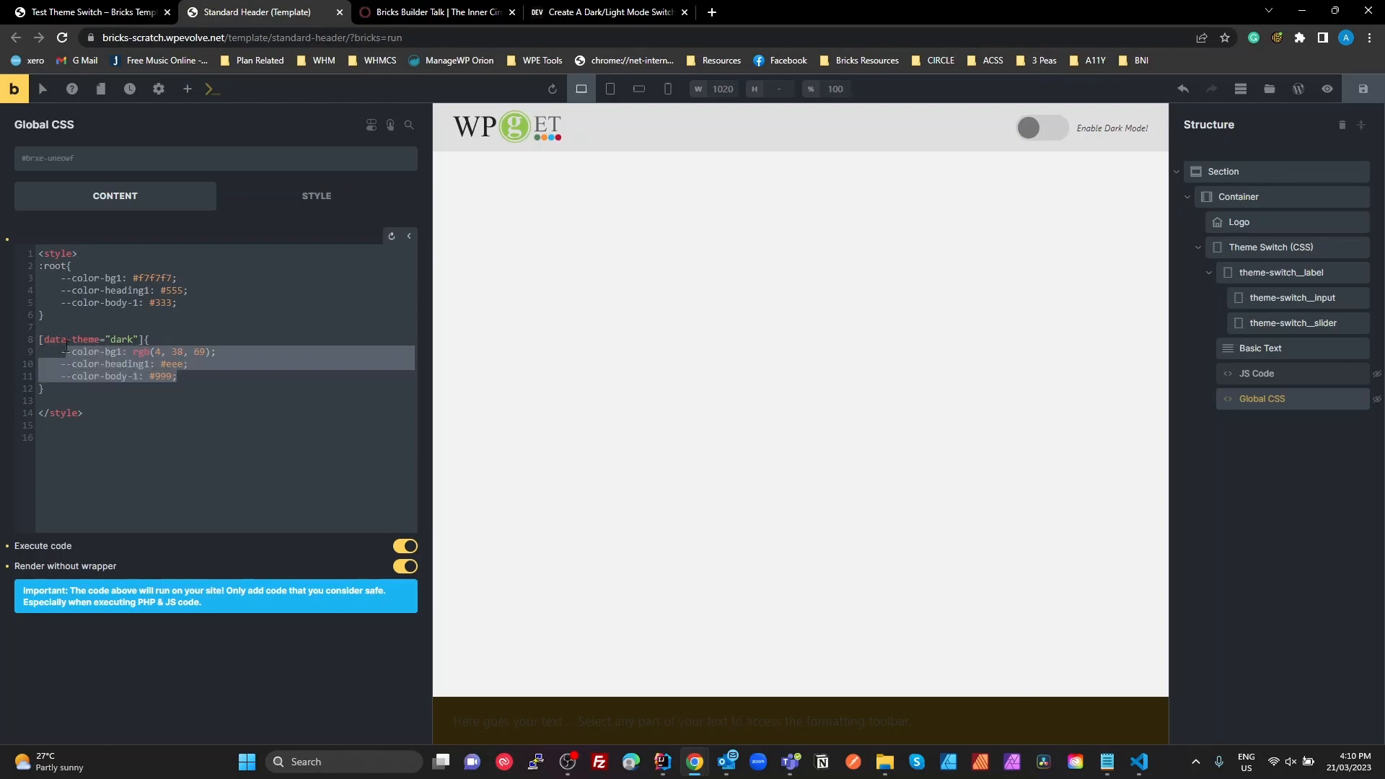
left_click(188, 474)
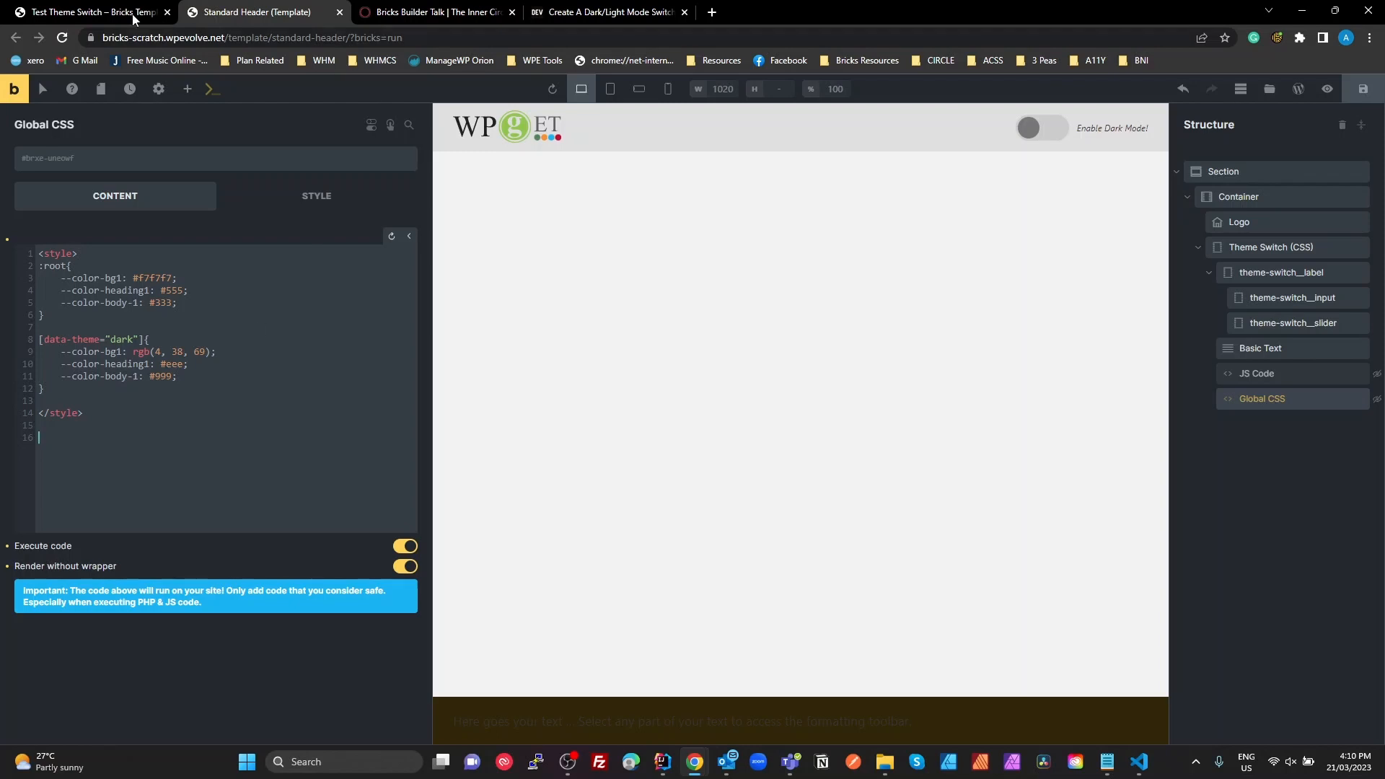
Step: Reload the Test Theme Switch page, enlarge its visible area above the developer tools, and turn on dark mode
left_click(96, 8)
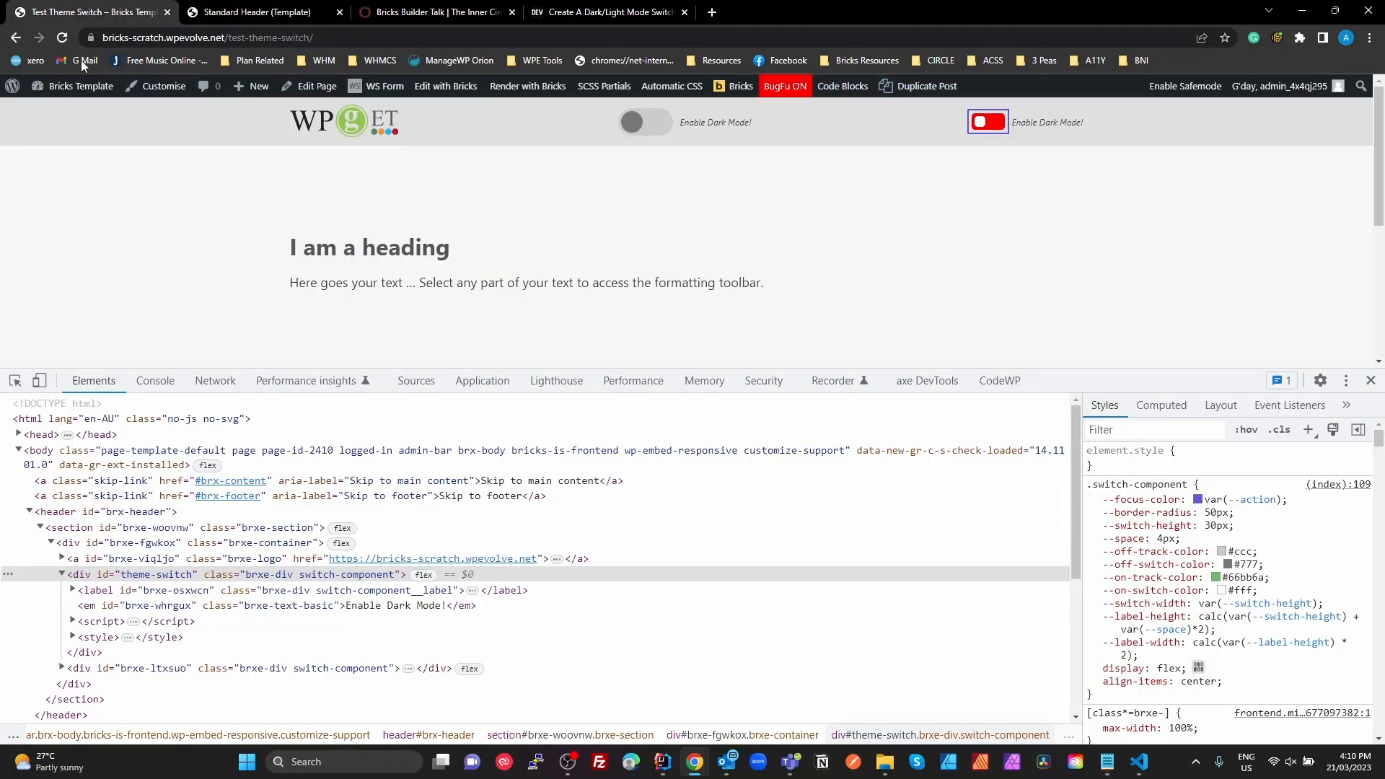
left_click(63, 38)
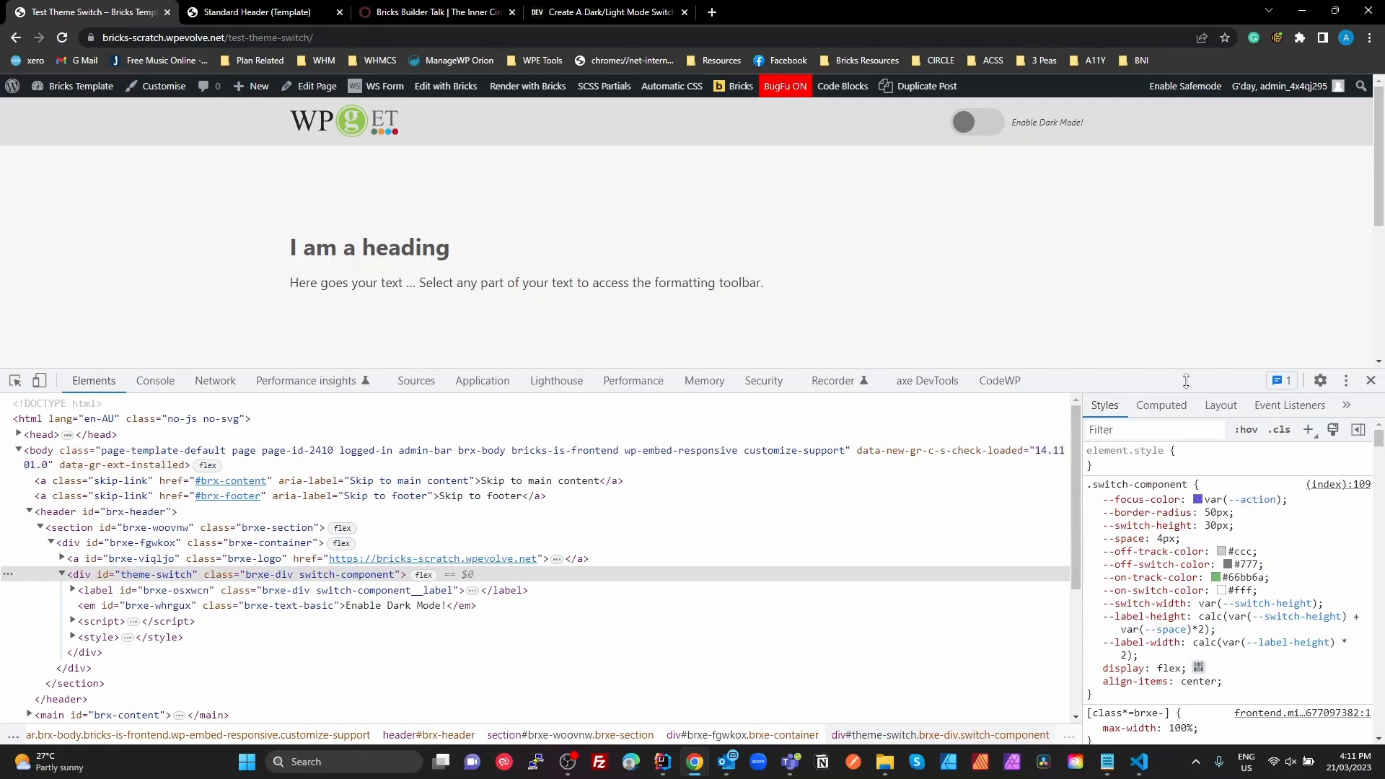
left_click_drag(1186, 375, 1126, 476)
left_click(966, 126)
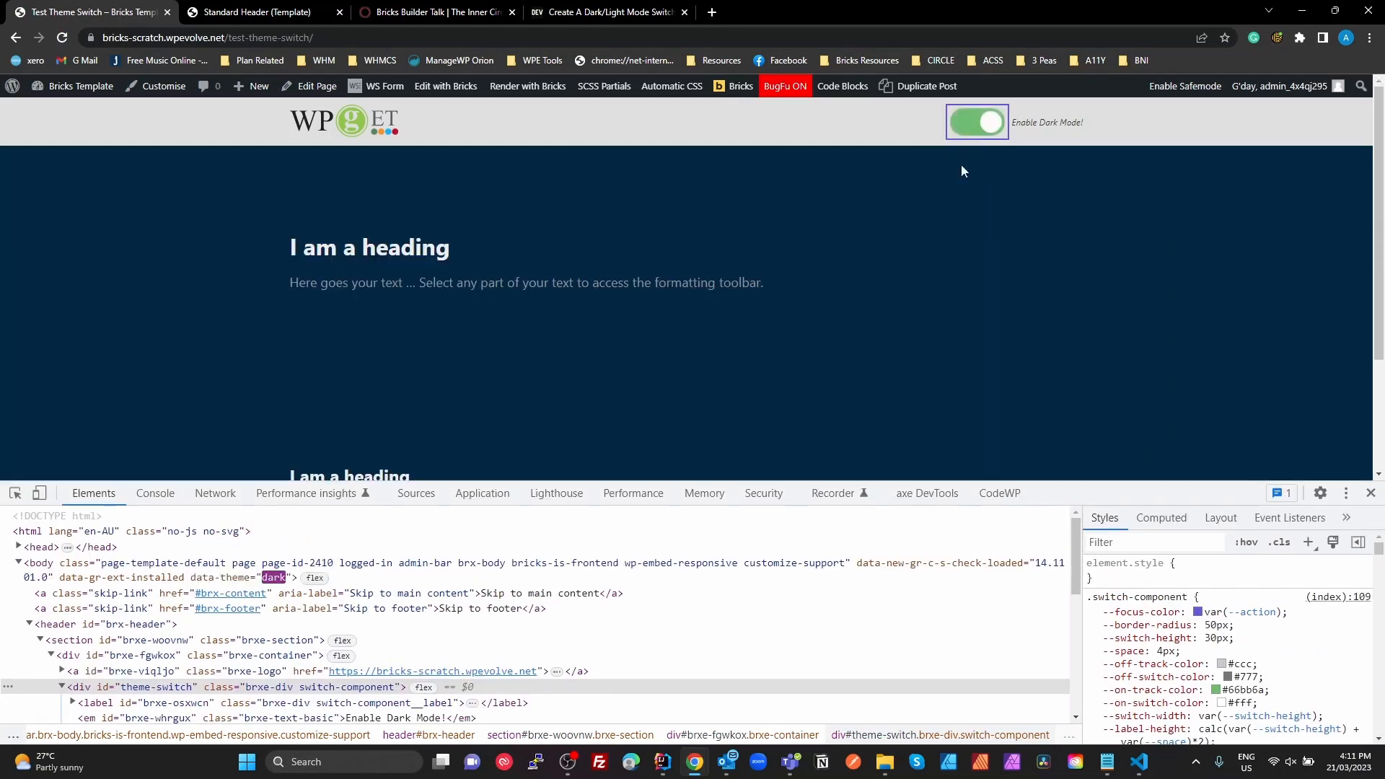
scroll(426, 361, "down", 1)
scroll(430, 375, "up", 1)
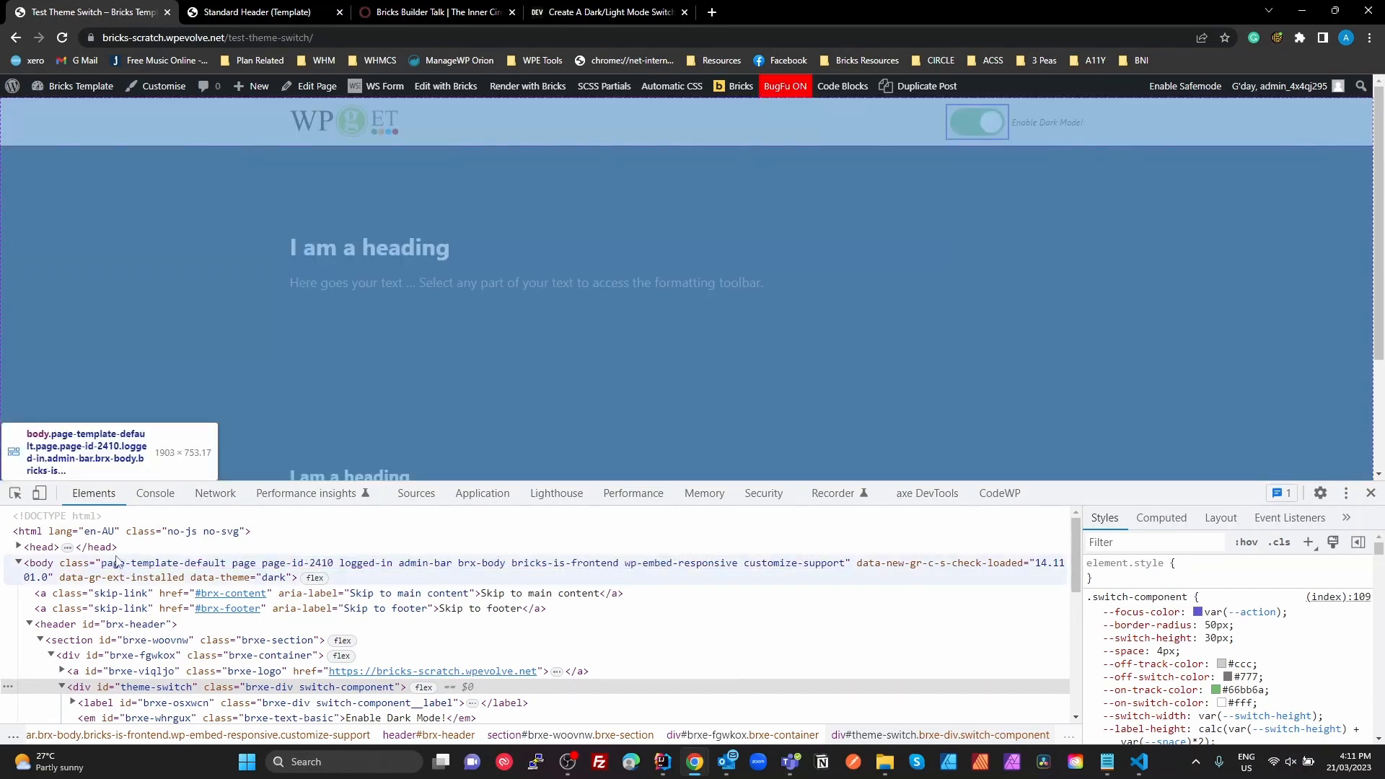
Step: Inspect the body element's data-theme attribute in enlarged developer tools, and toggle dark mode off and on to compare
left_click(220, 571)
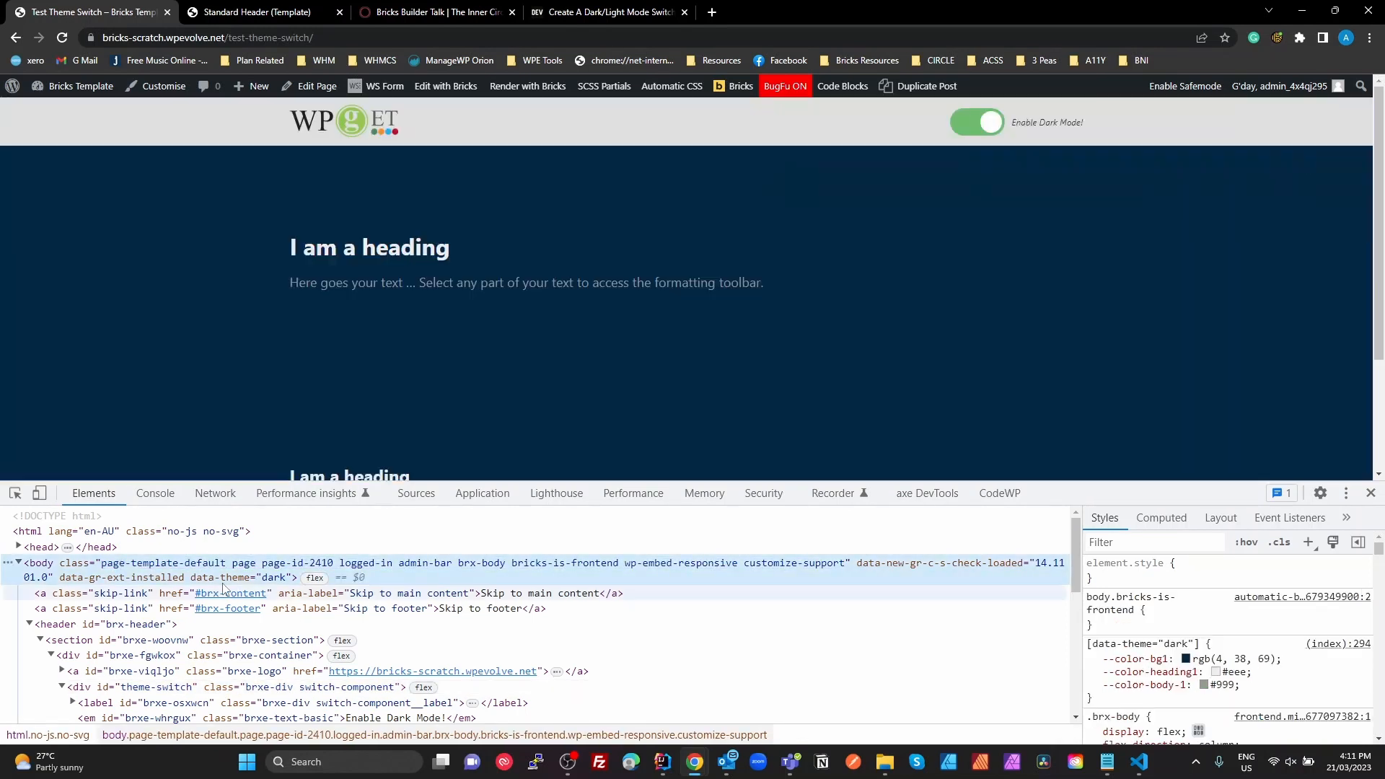
key("ctrl+plus")
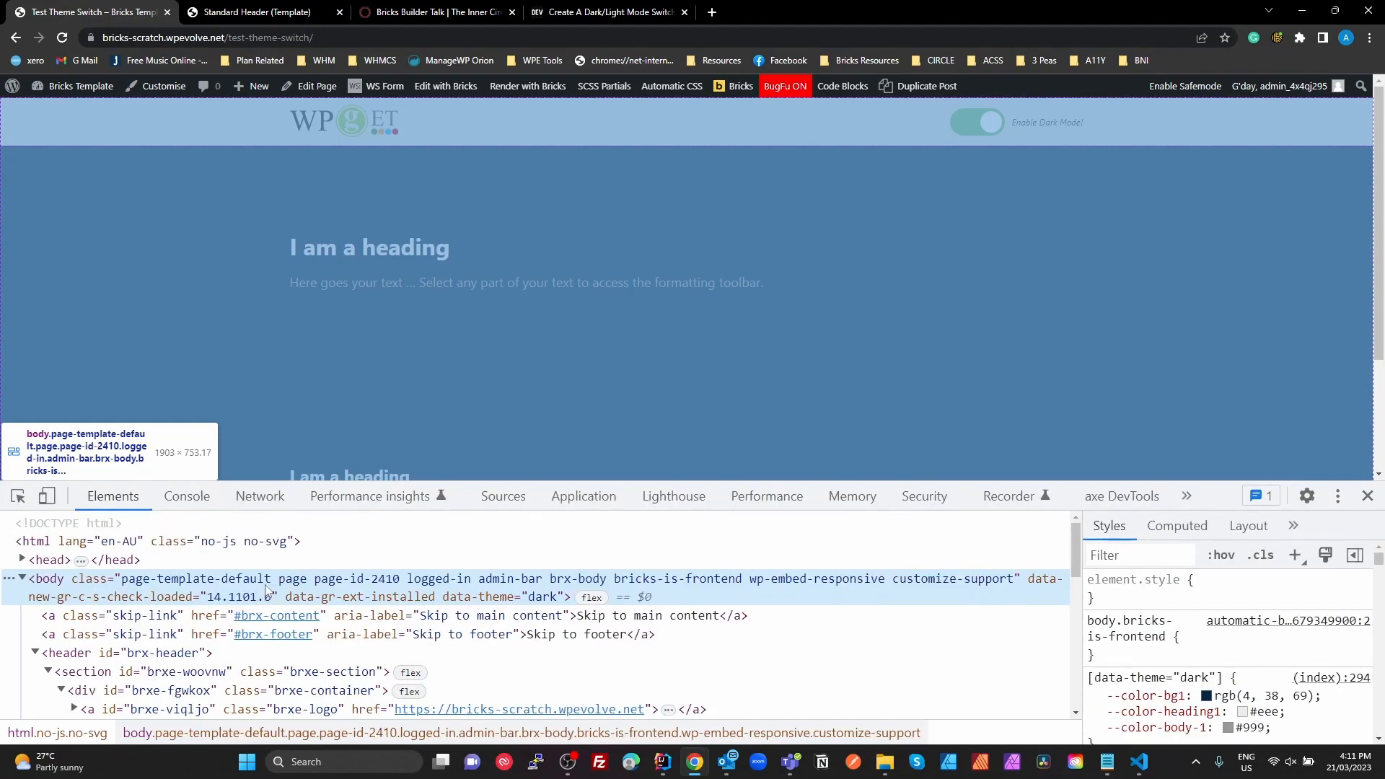
scroll(260, 581, "down", 2)
scroll(257, 577, "up", 2)
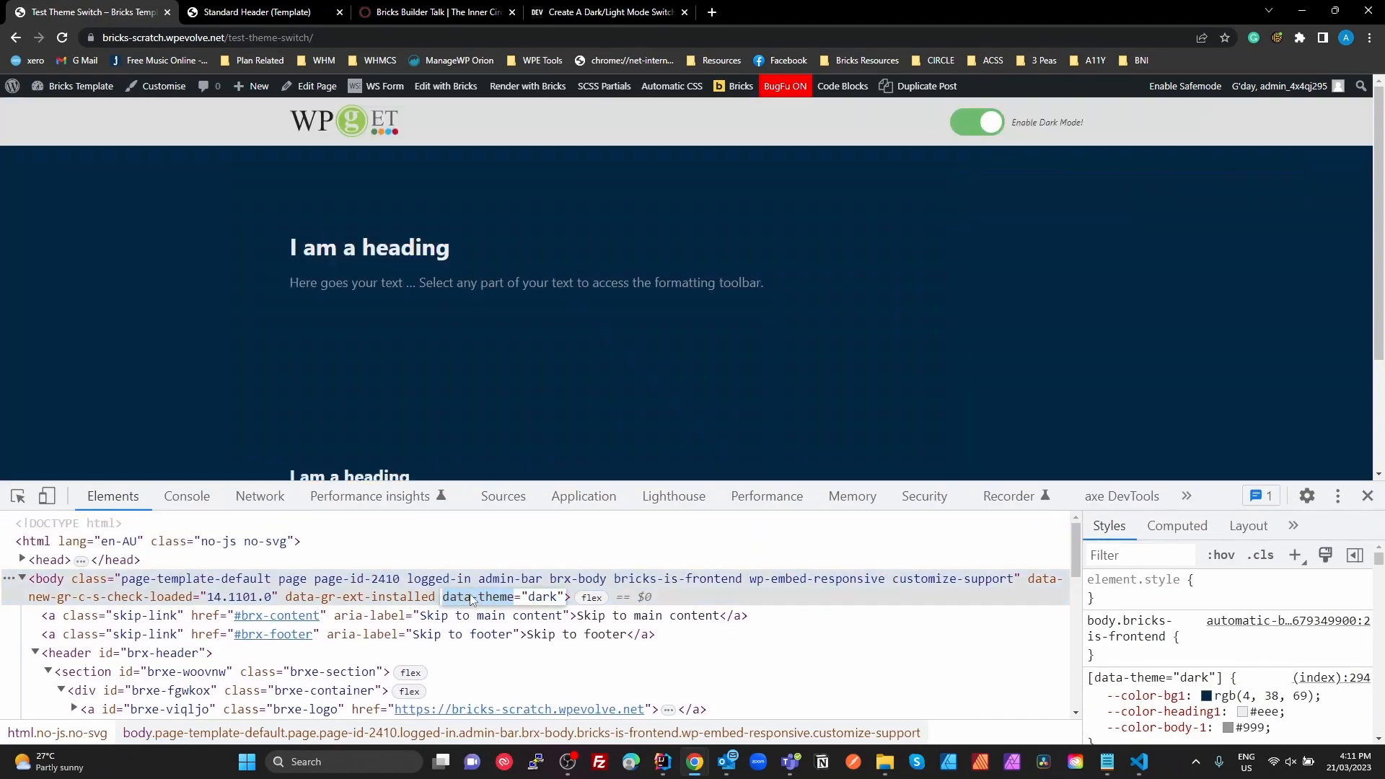
double_click(467, 597)
left_click(441, 601)
left_click(698, 597)
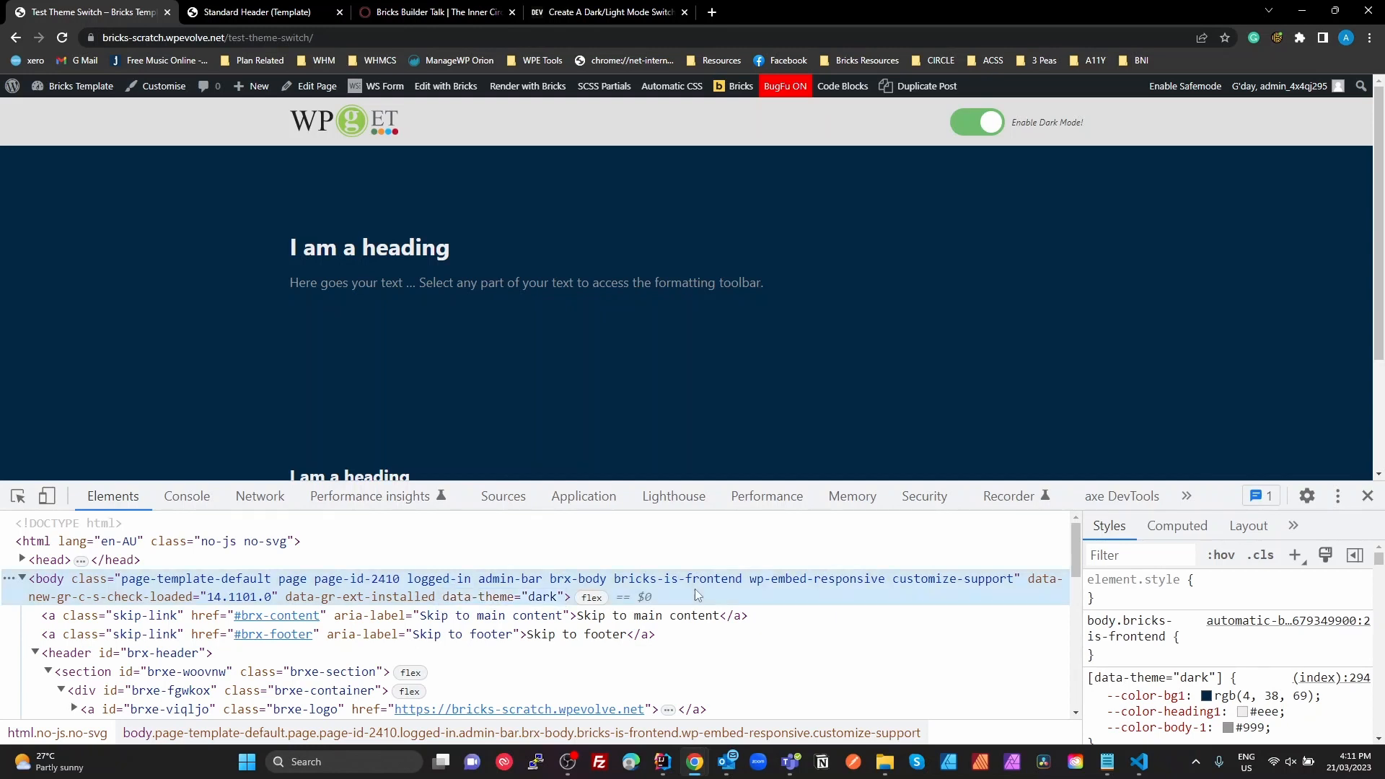
left_click(987, 130)
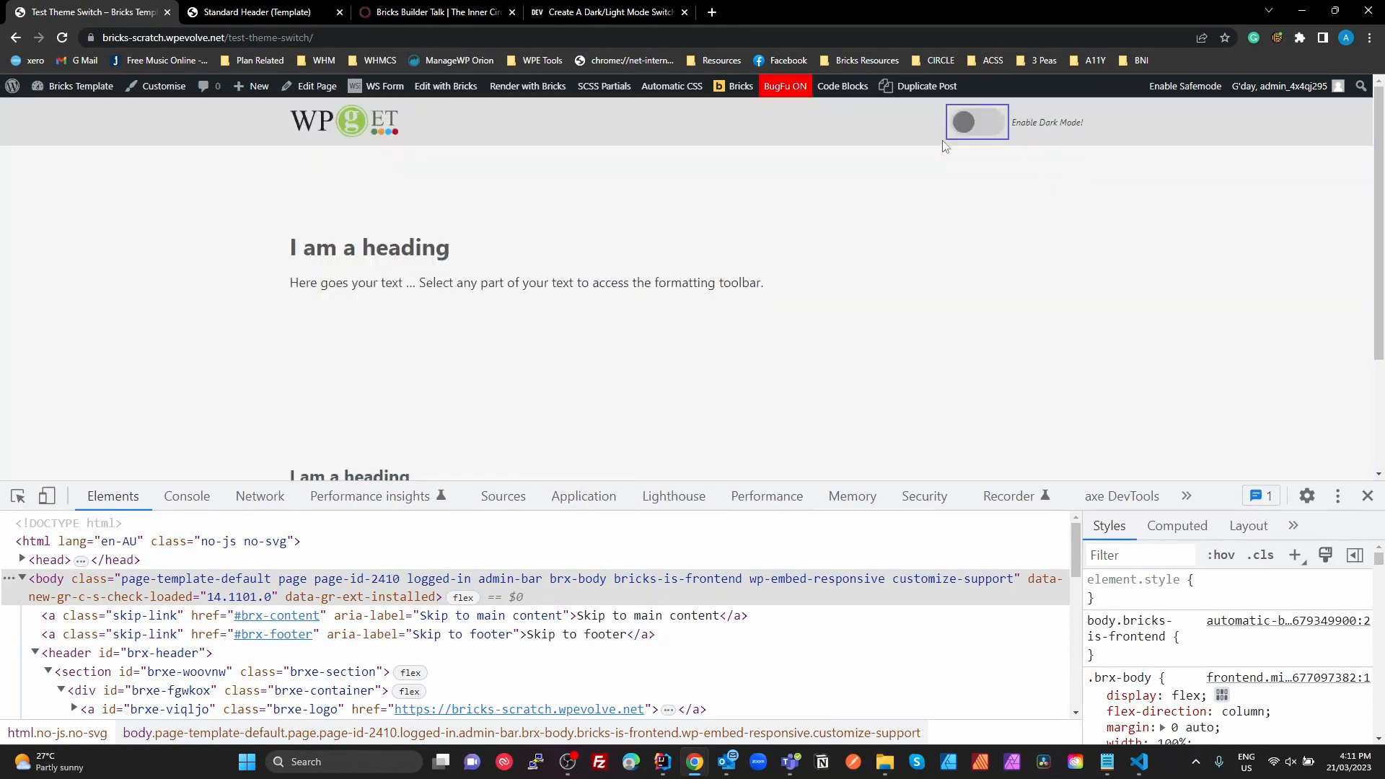
left_click(985, 124)
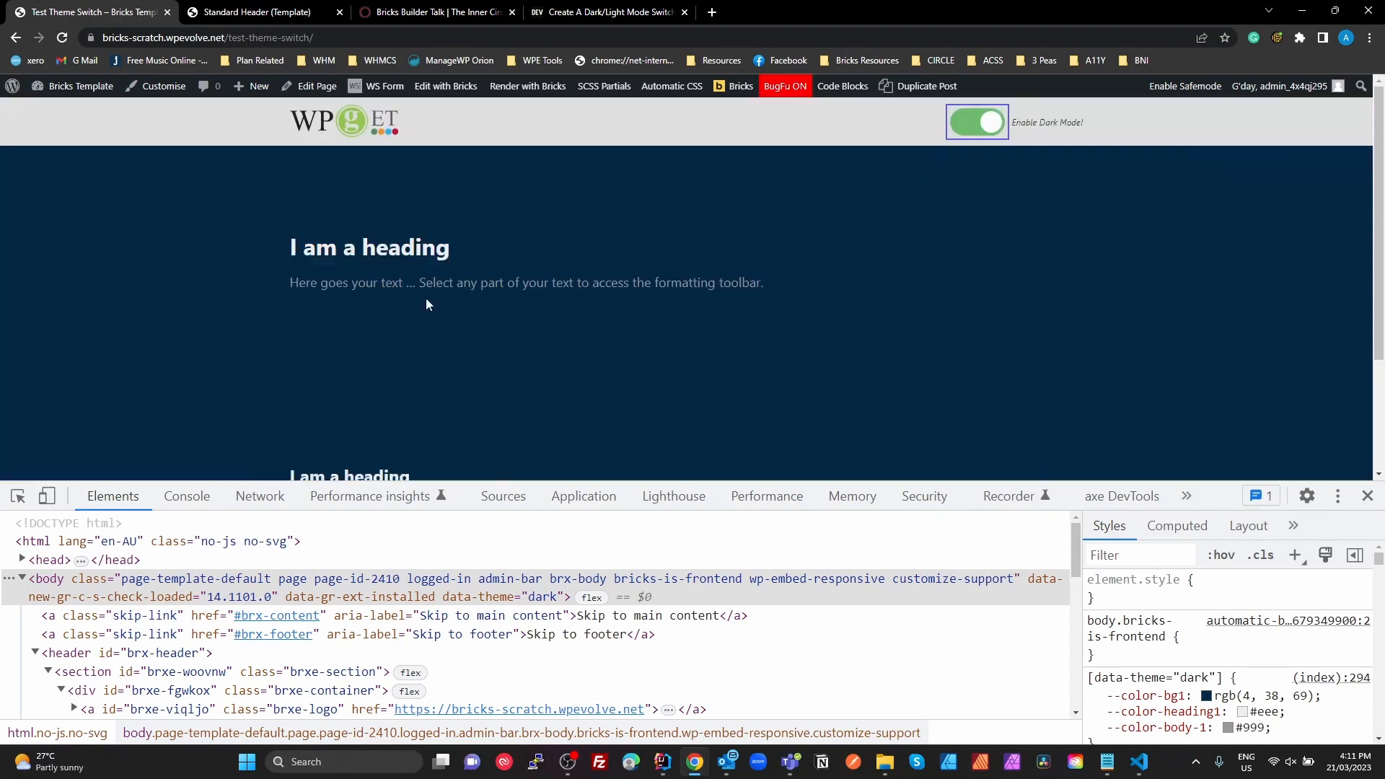
Step: Compare the [data-theme="dark"] block in the header template's Global CSS with the test page in dark mode
left_click(249, 12)
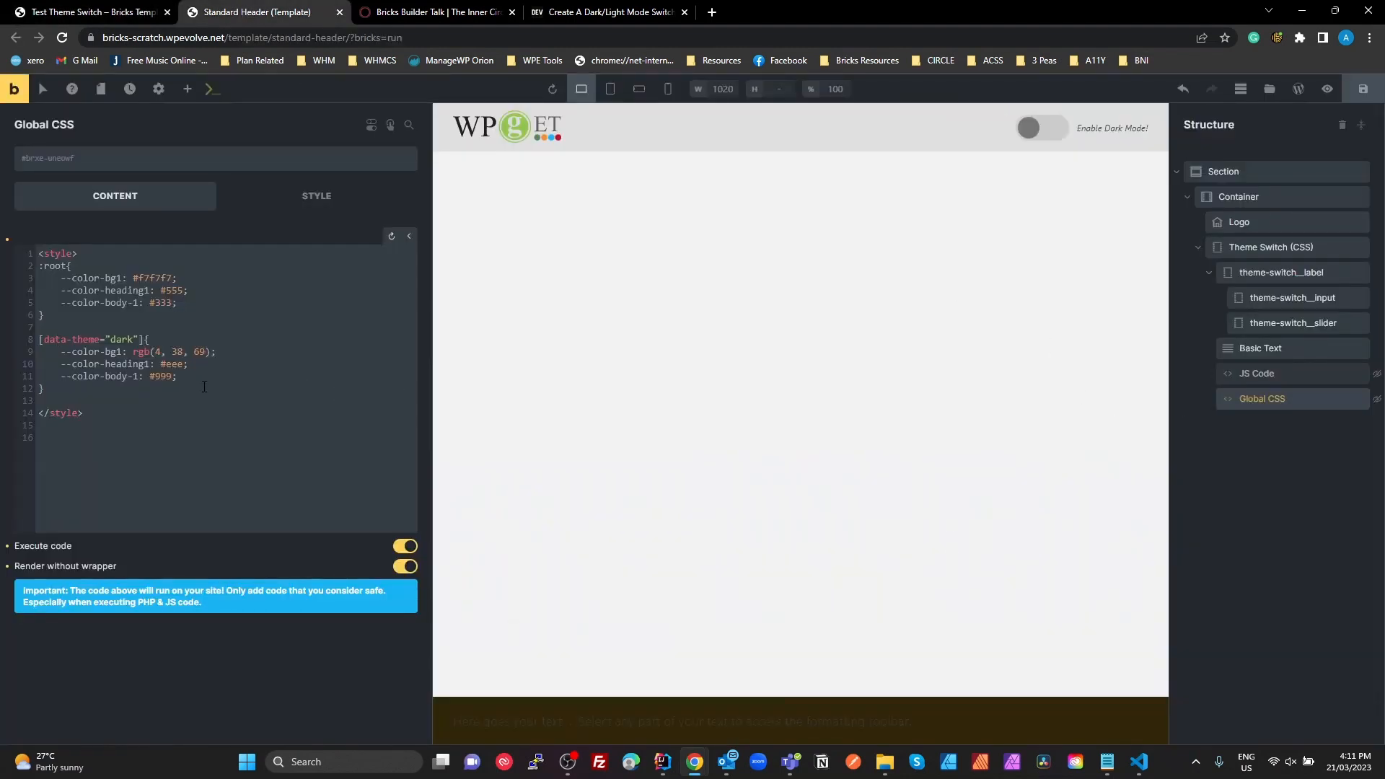
left_click_drag(204, 387, 38, 329)
left_click(72, 395)
left_click(140, 10)
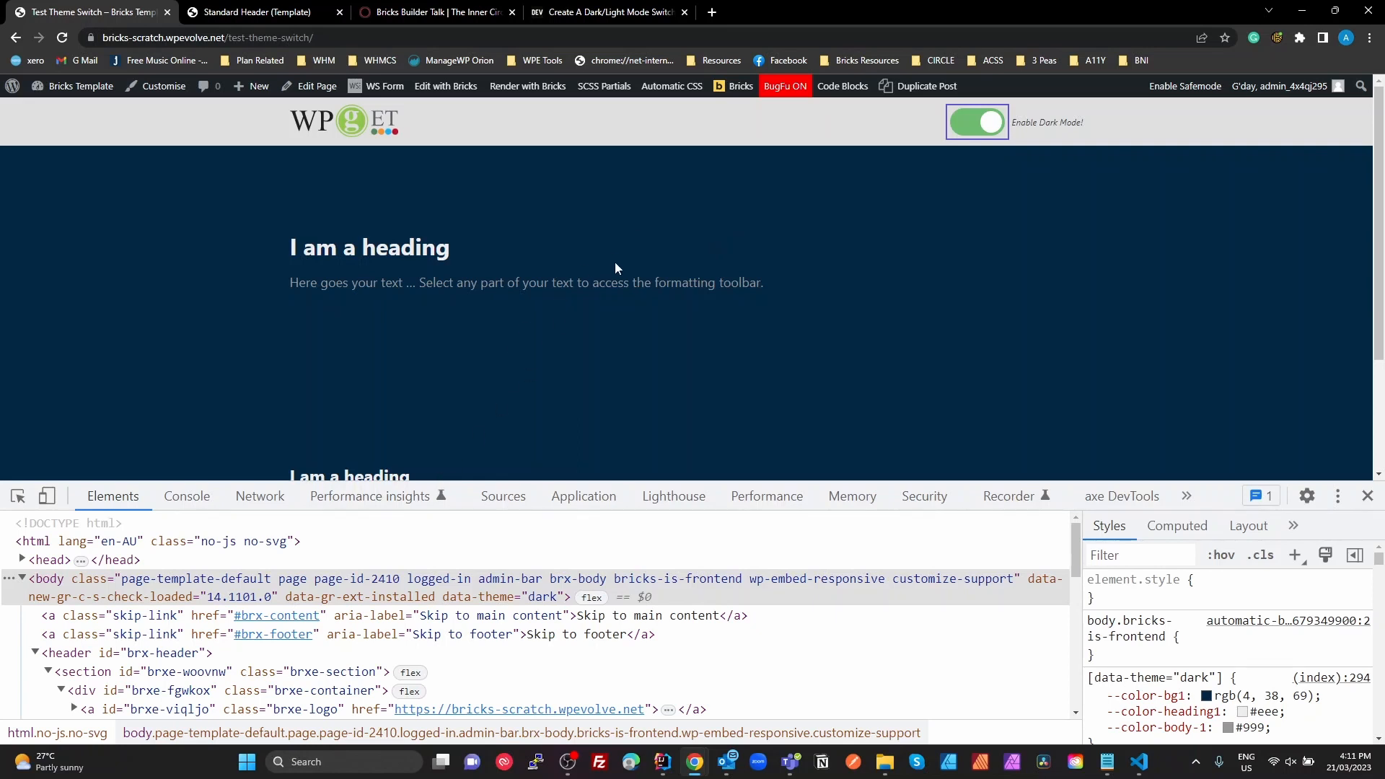
left_click(968, 298)
Step: Reload the test page with dark mode on and off to check whether the body's data-theme attribute persists, and turn dark mode on again
left_click(62, 37)
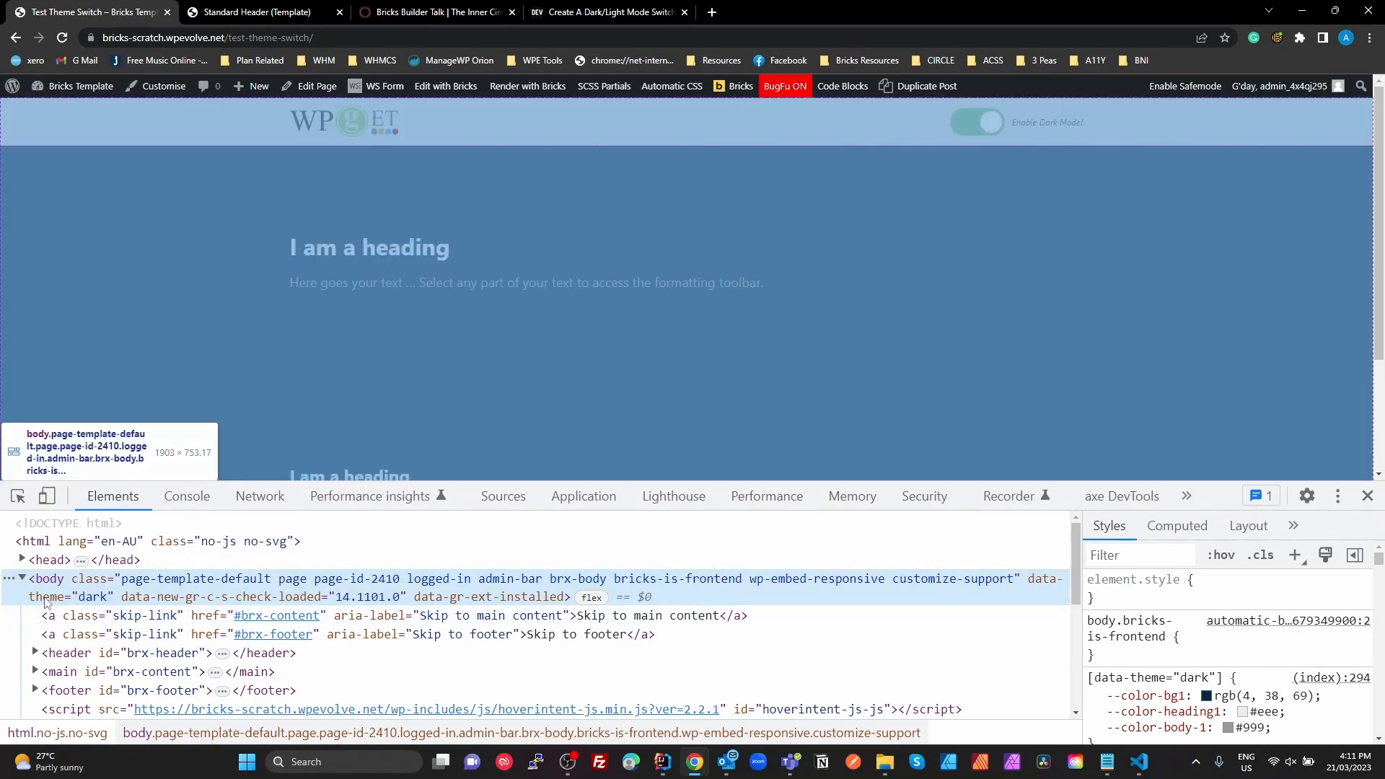
double_click(44, 597)
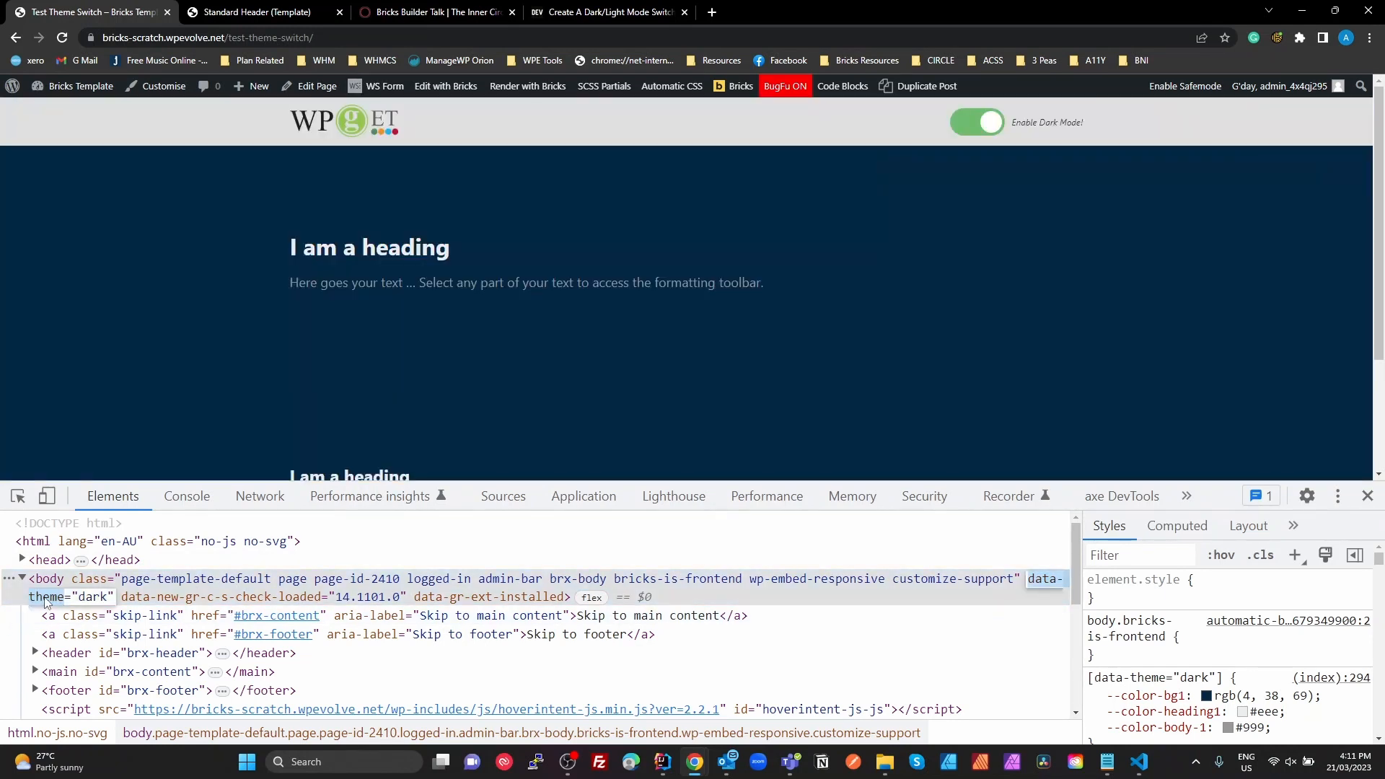
left_click(990, 133)
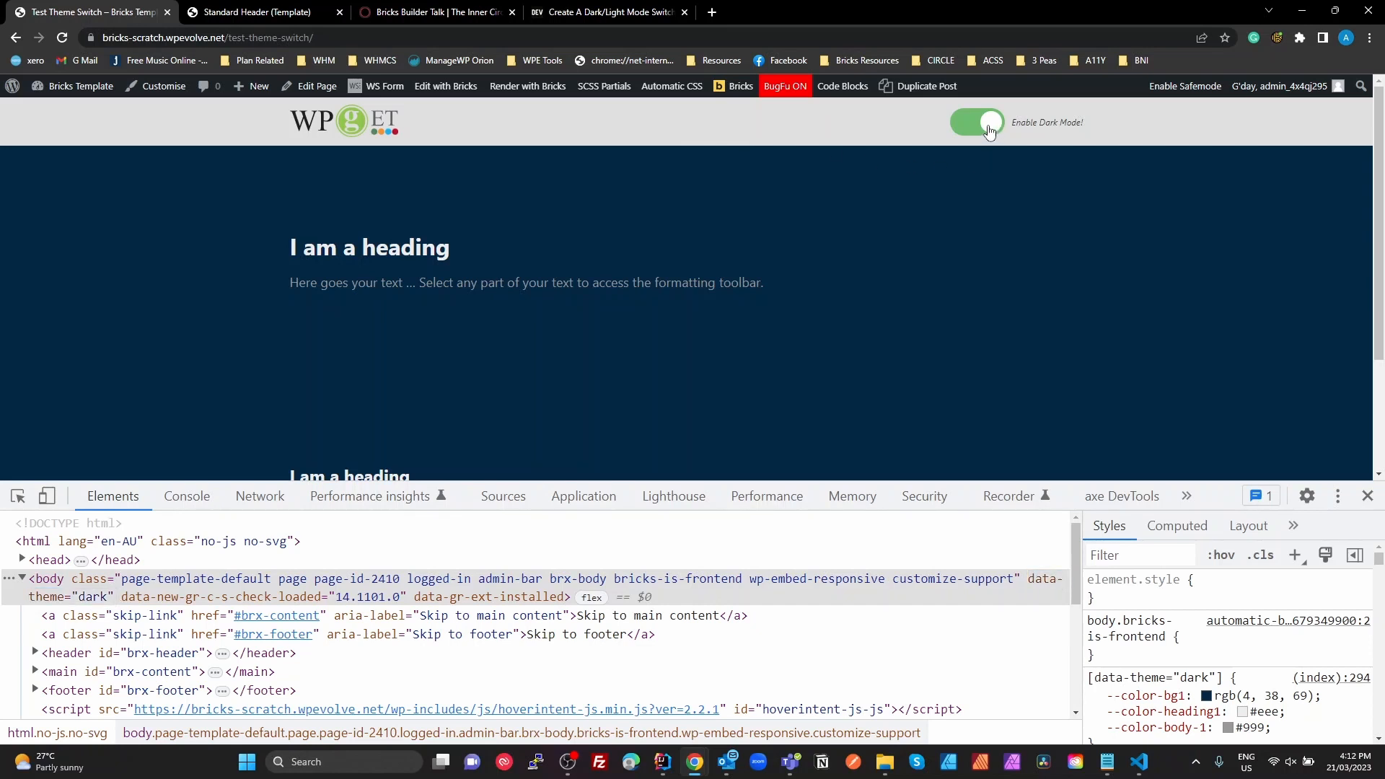
left_click(990, 131)
left_click(63, 37)
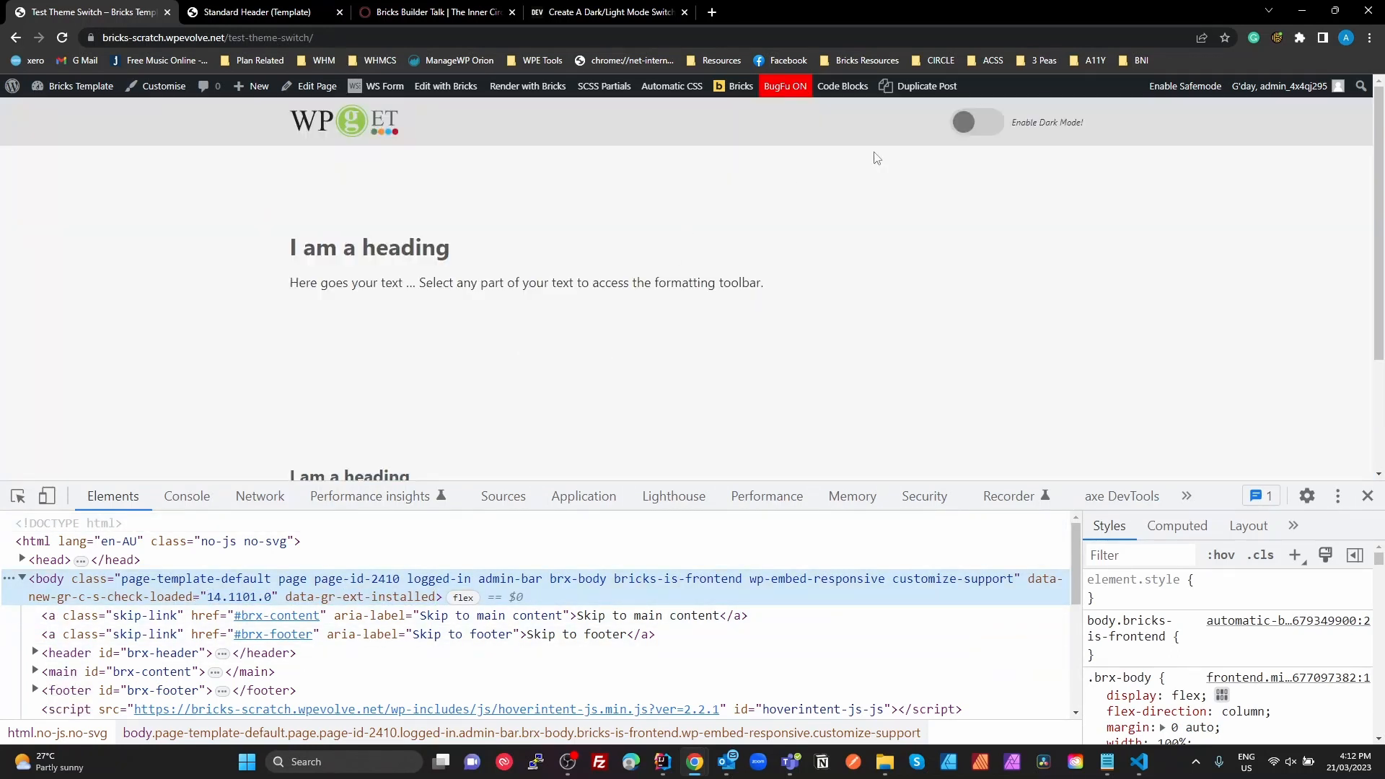
left_click(978, 124)
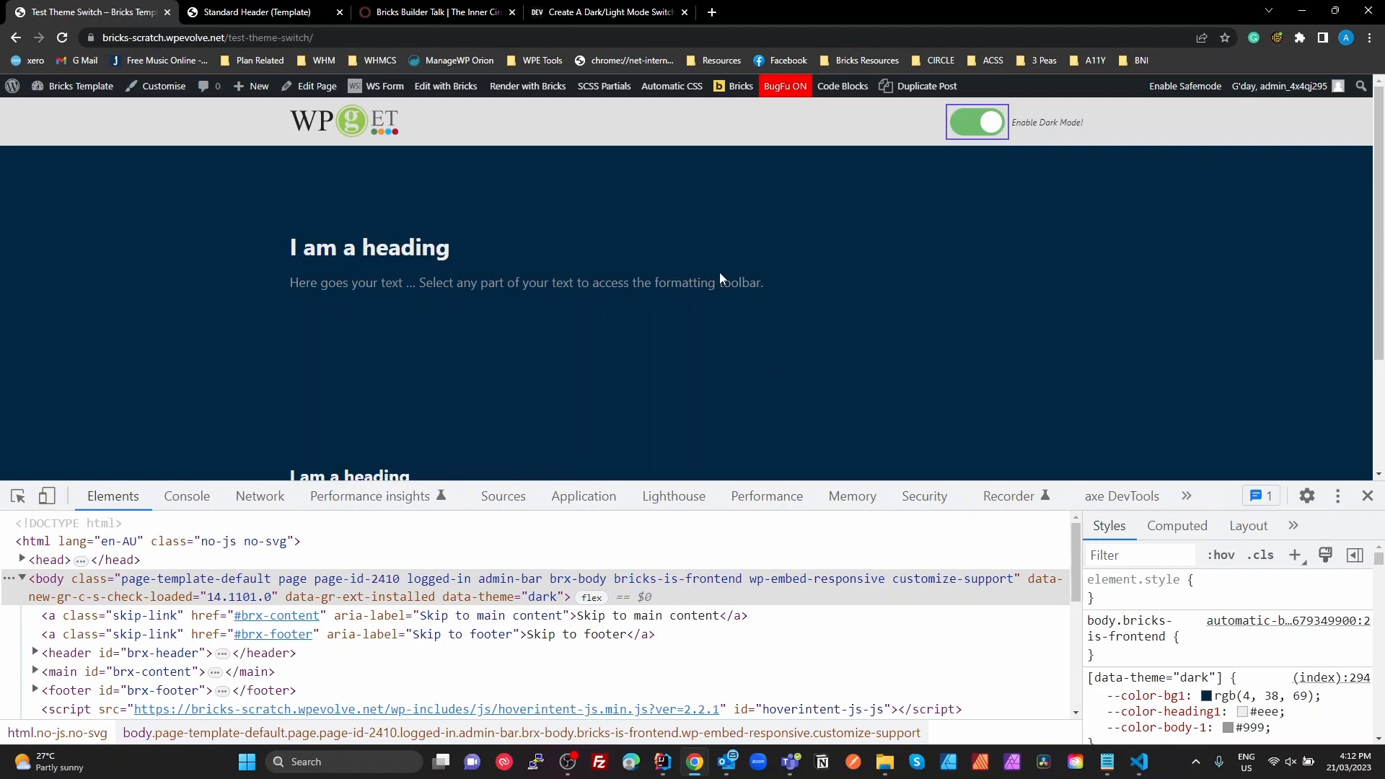
Step: Close the Standard Header template and open the Test Theme Switch page in the Bricks editor from the WordPress page list
left_click(620, 13)
left_click(287, 7)
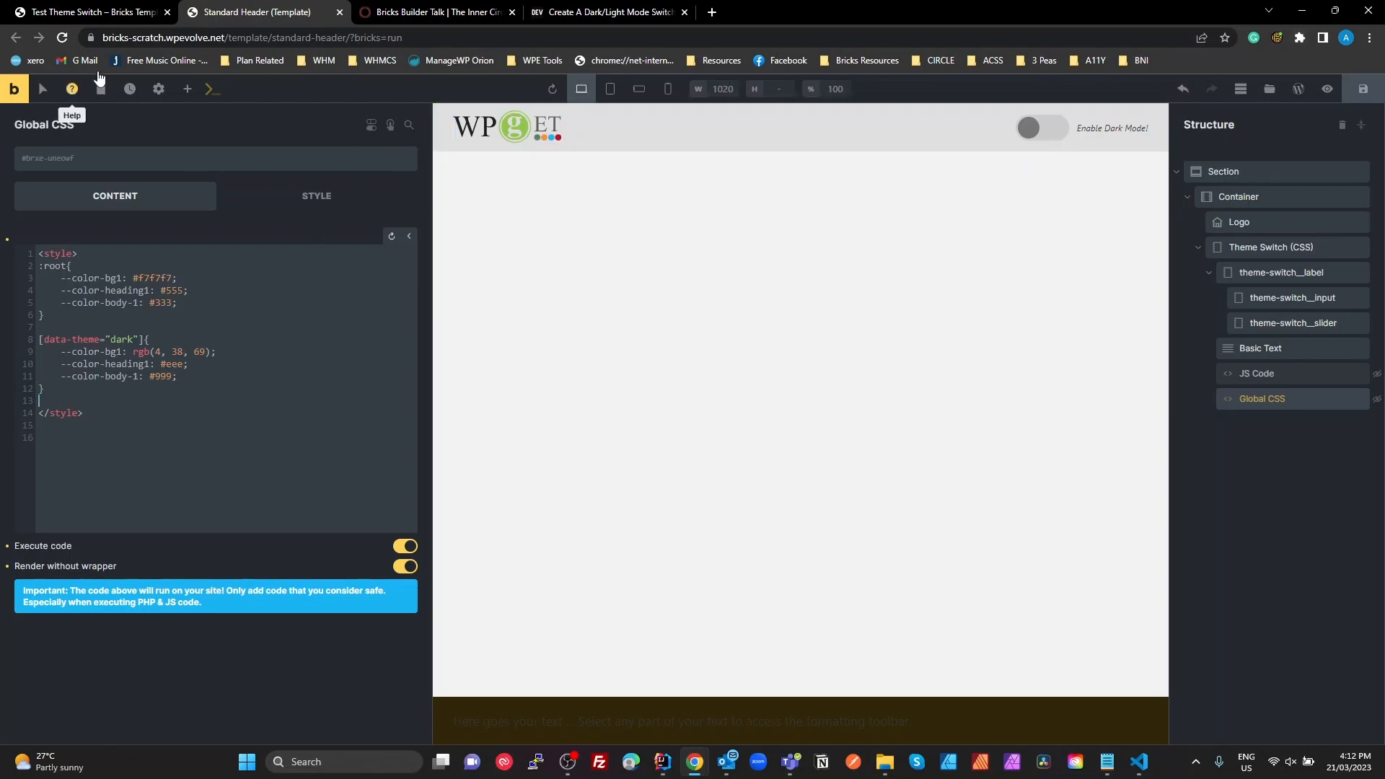
left_click(13, 90)
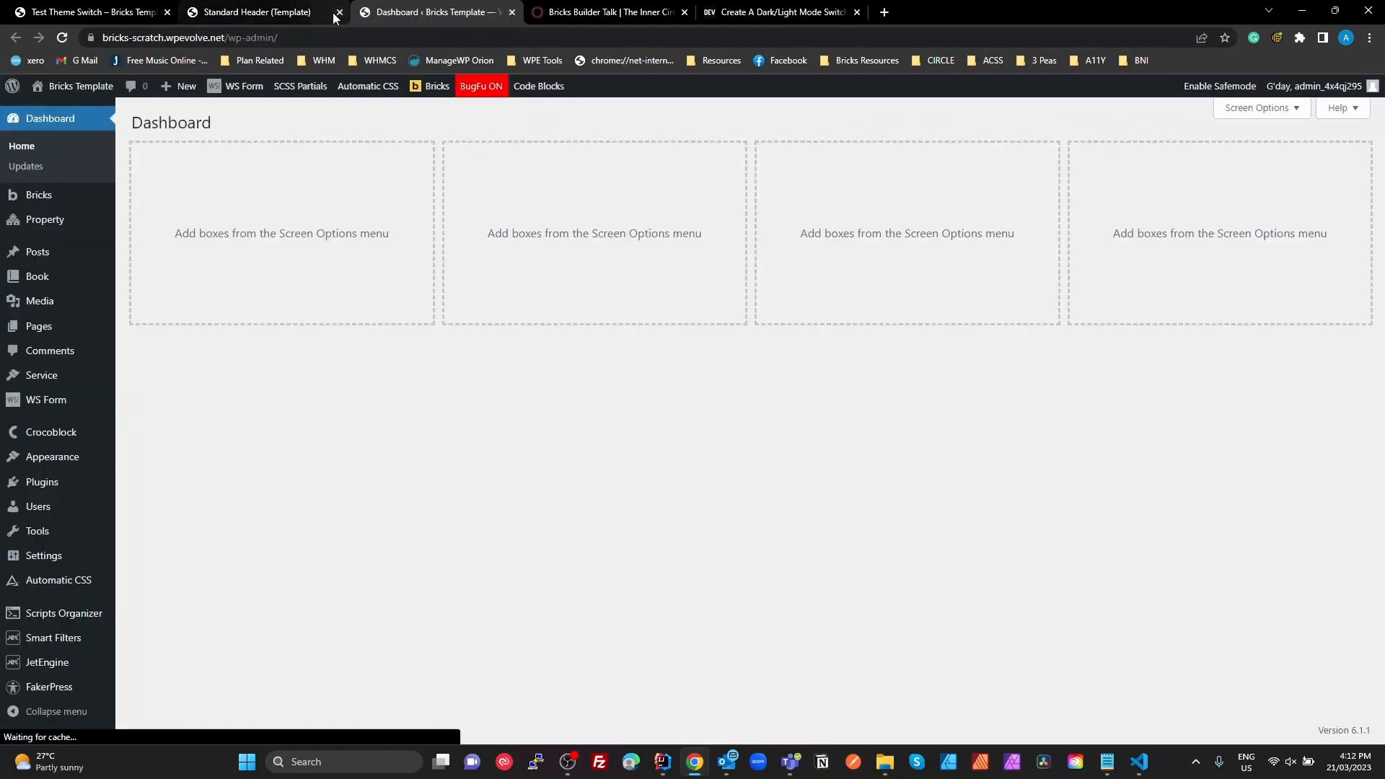
left_click(340, 12)
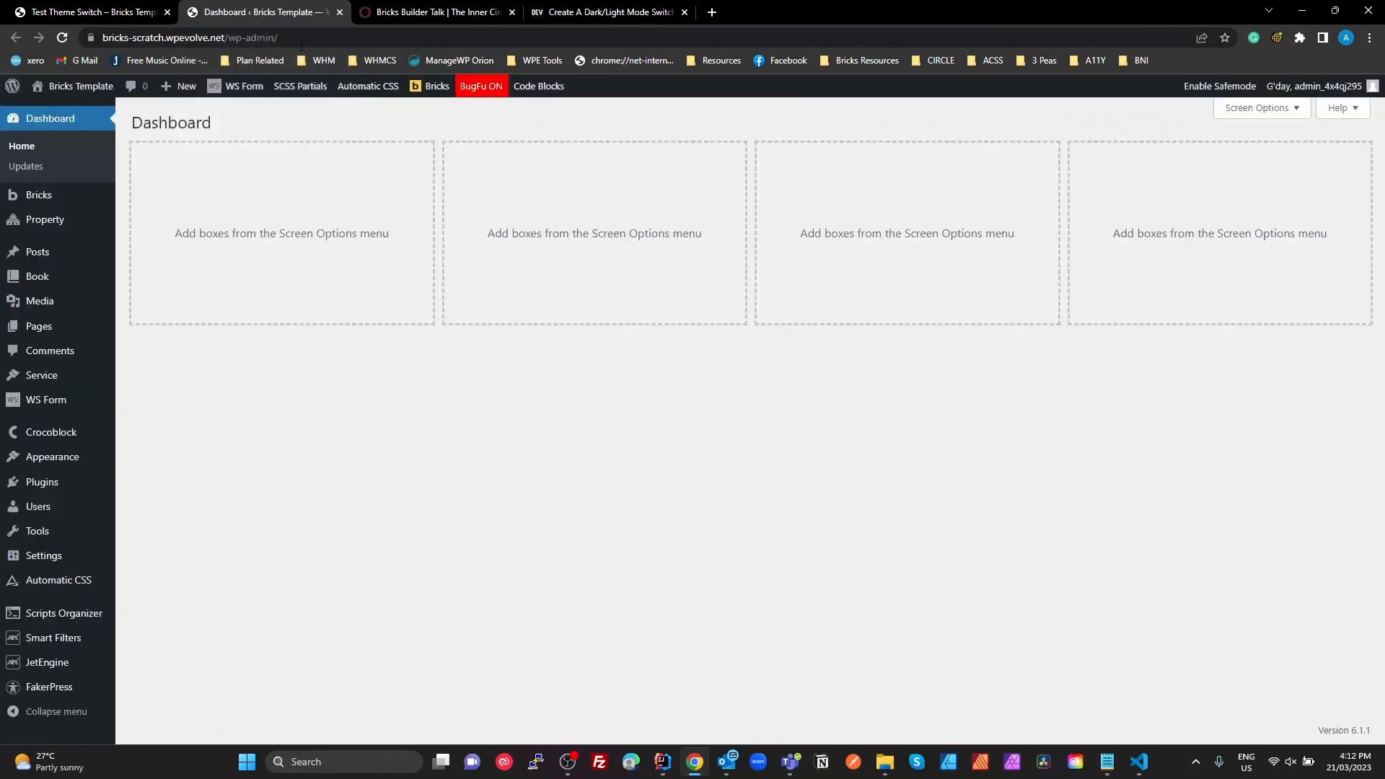
left_click(46, 331)
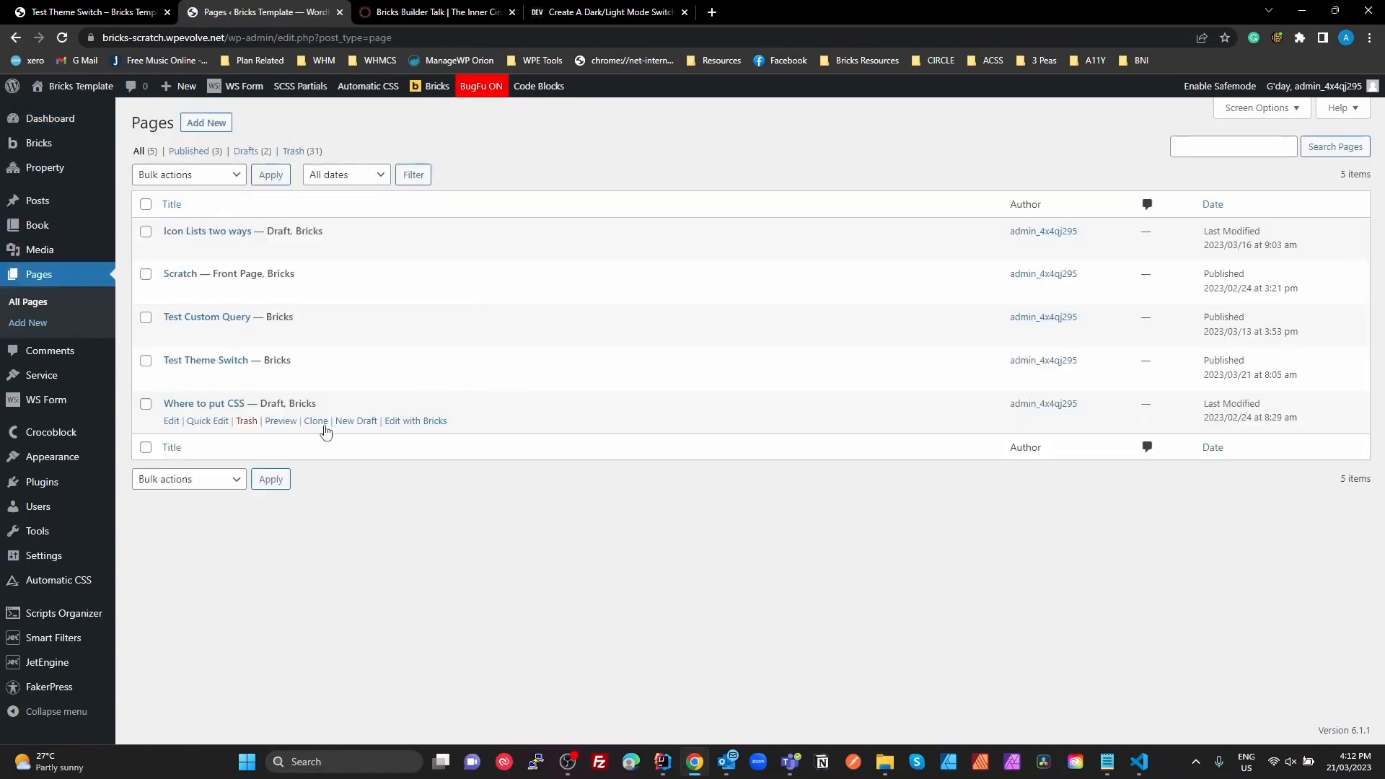
mouse_move(407, 362)
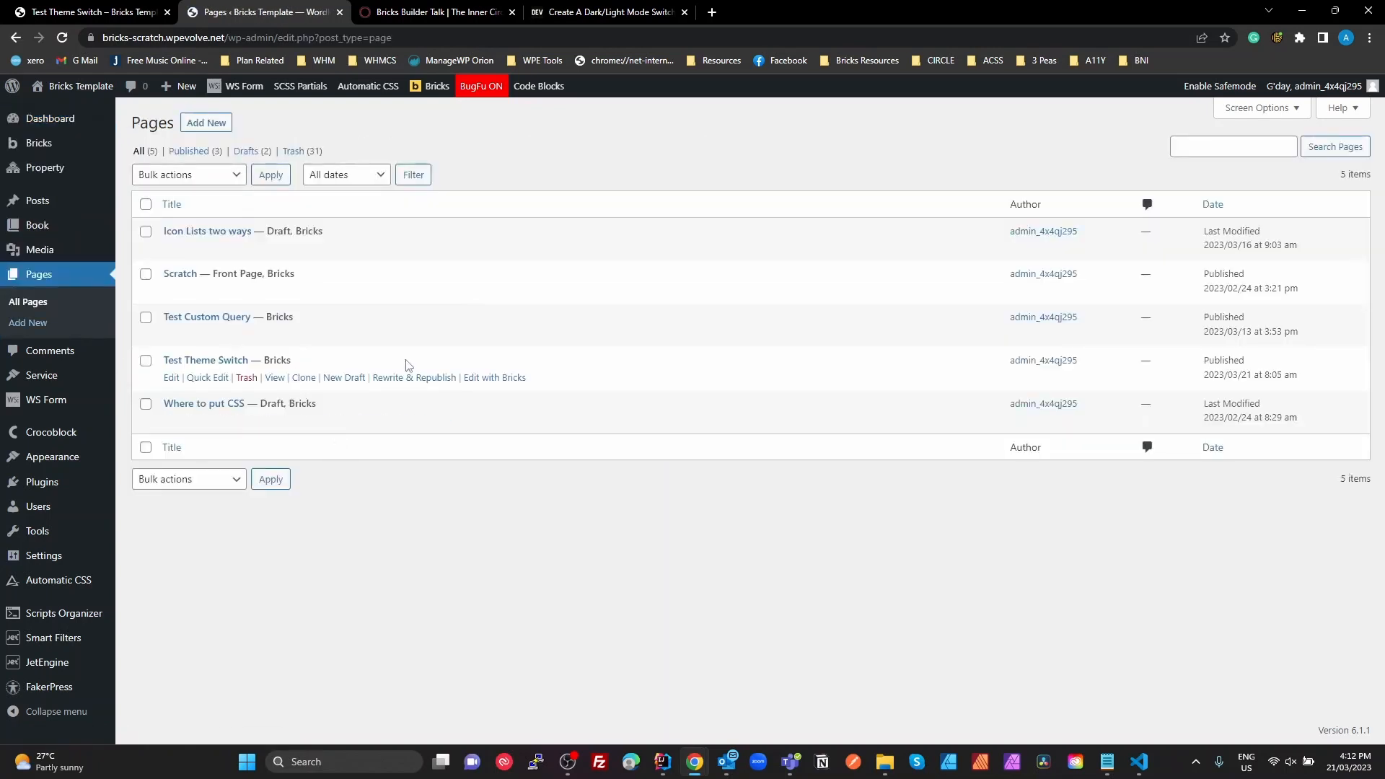
left_click(508, 379)
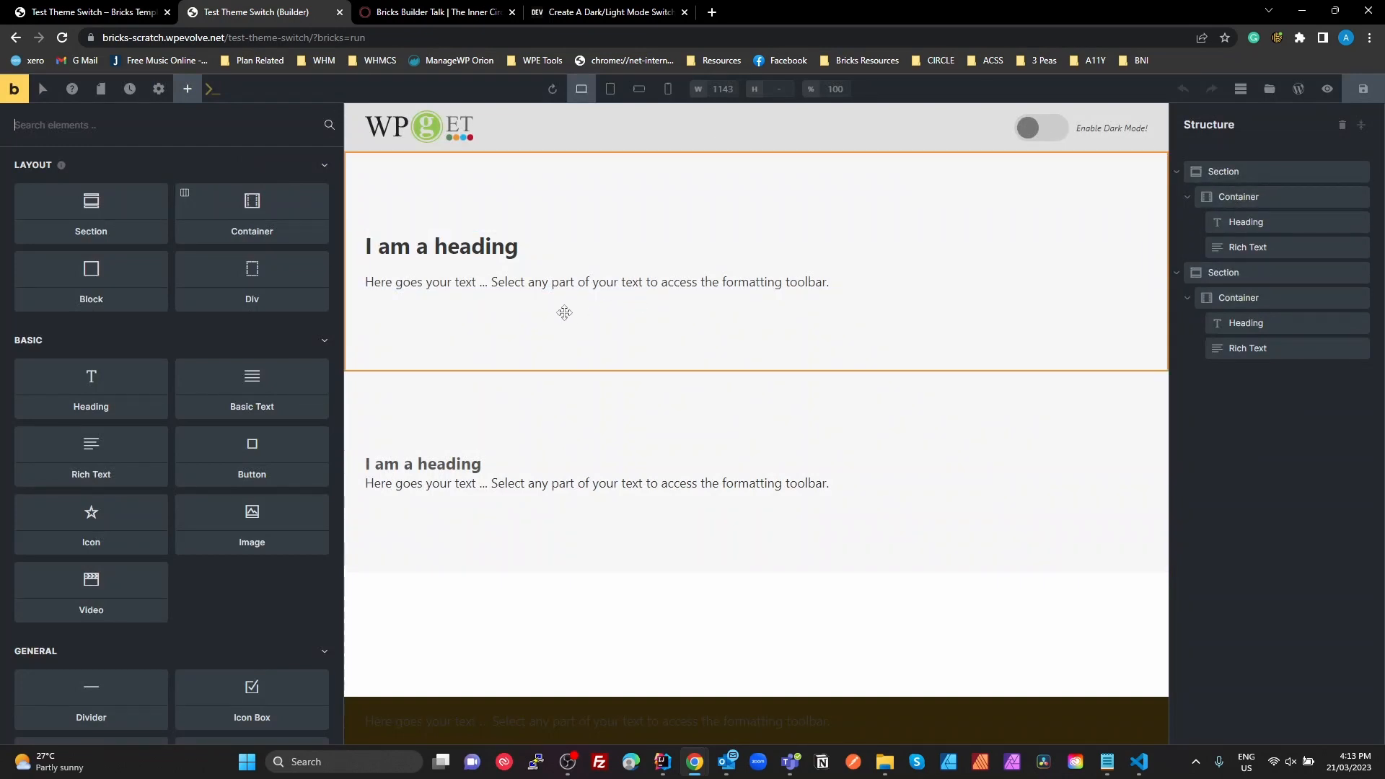
Step: Open the Theme Styles settings and examine the available styles and the export option of the Test for theme switch style
left_click(160, 88)
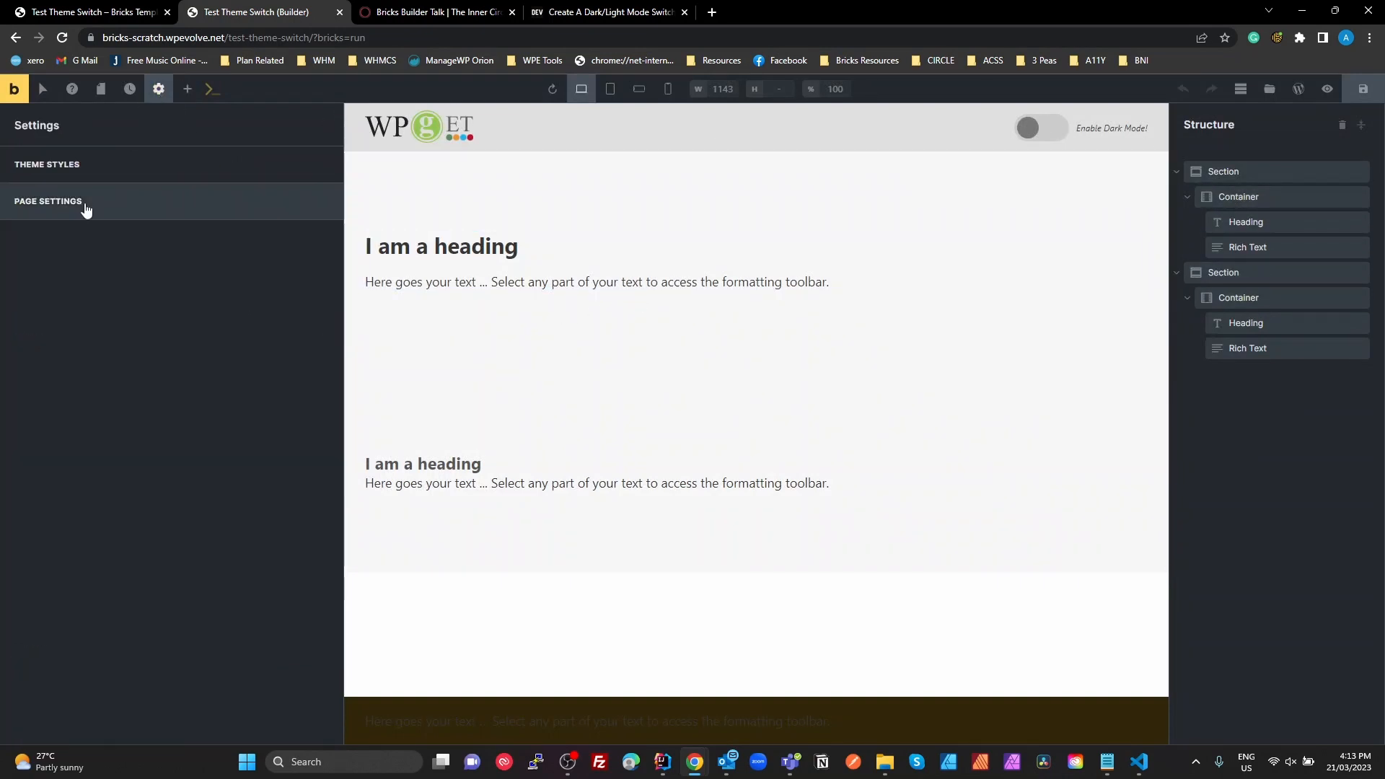
left_click(65, 167)
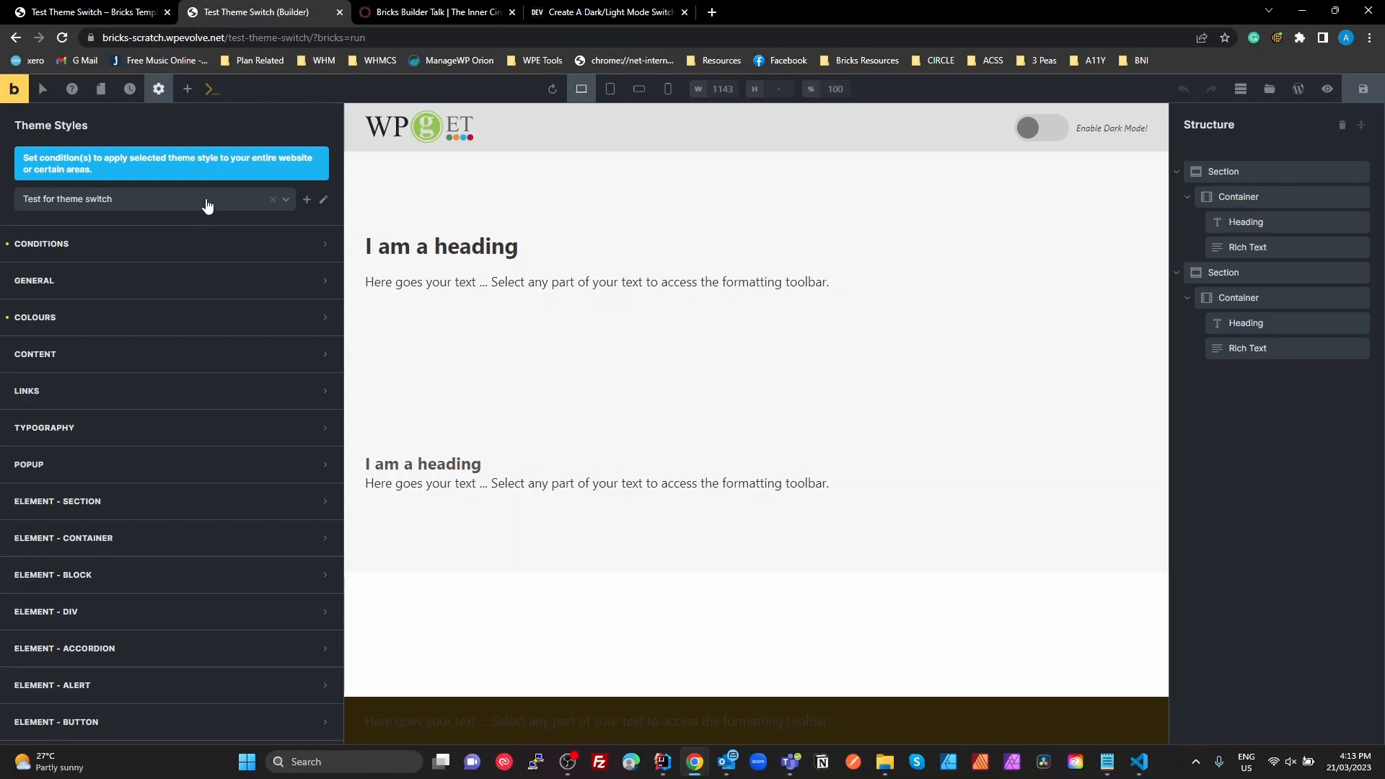
left_click(284, 208)
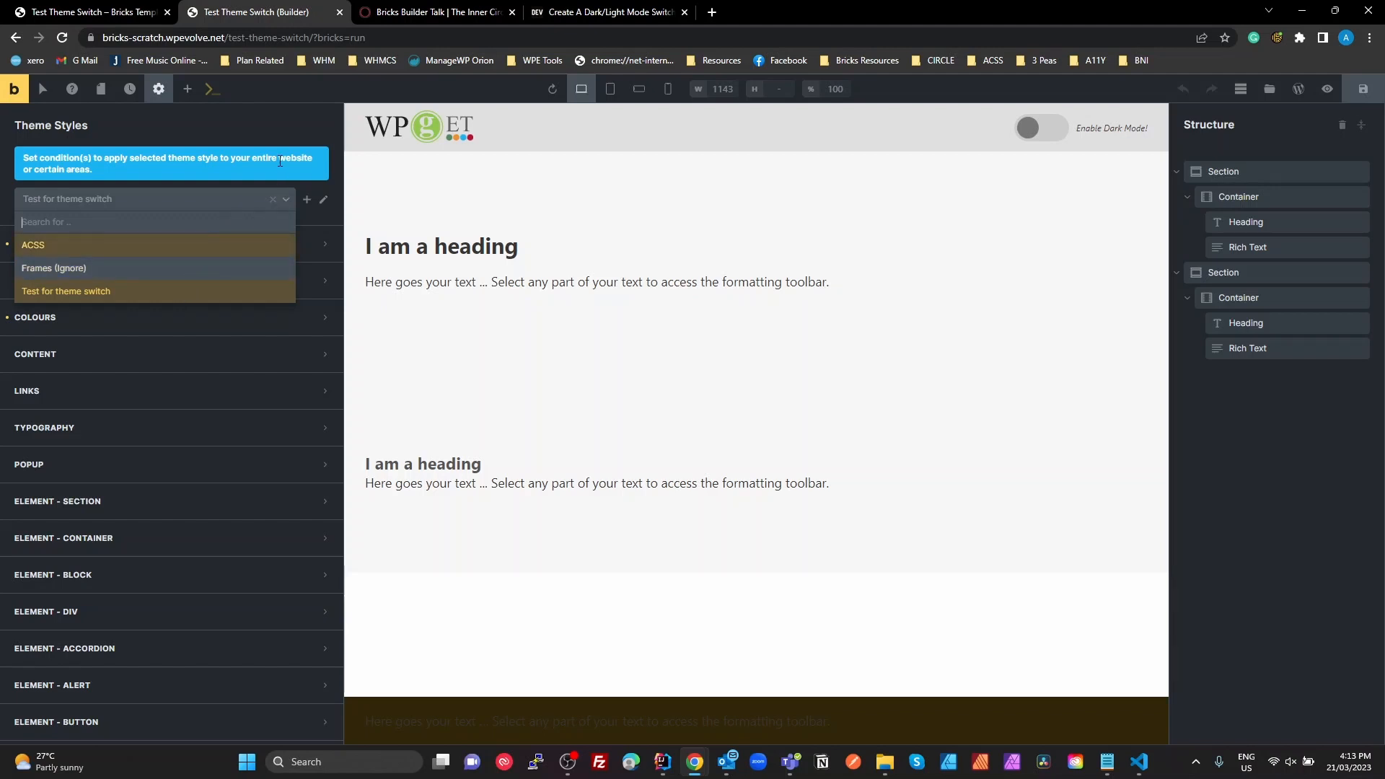
left_click(325, 199)
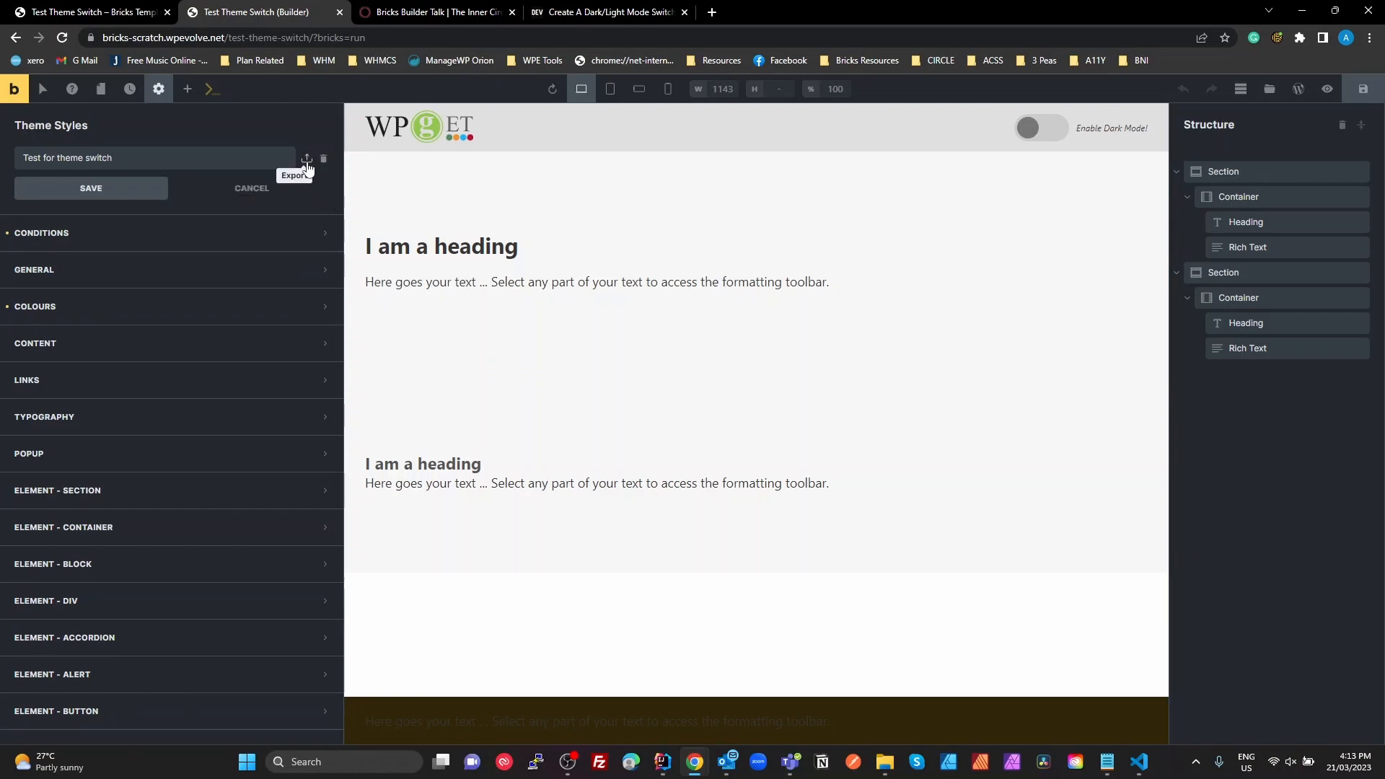
left_click(254, 188)
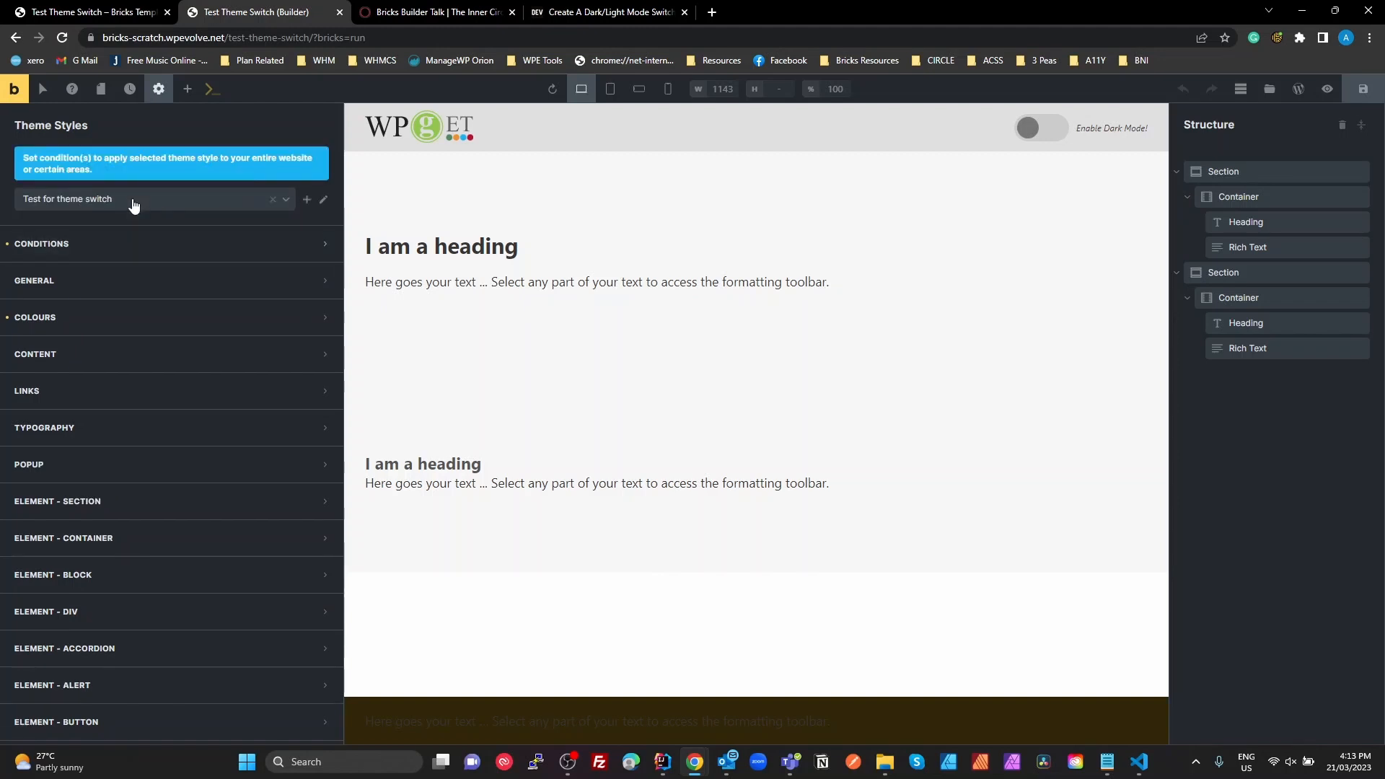
Step: Examine the condition applied to the Test for theme switch style and the available condition types
left_click(98, 241)
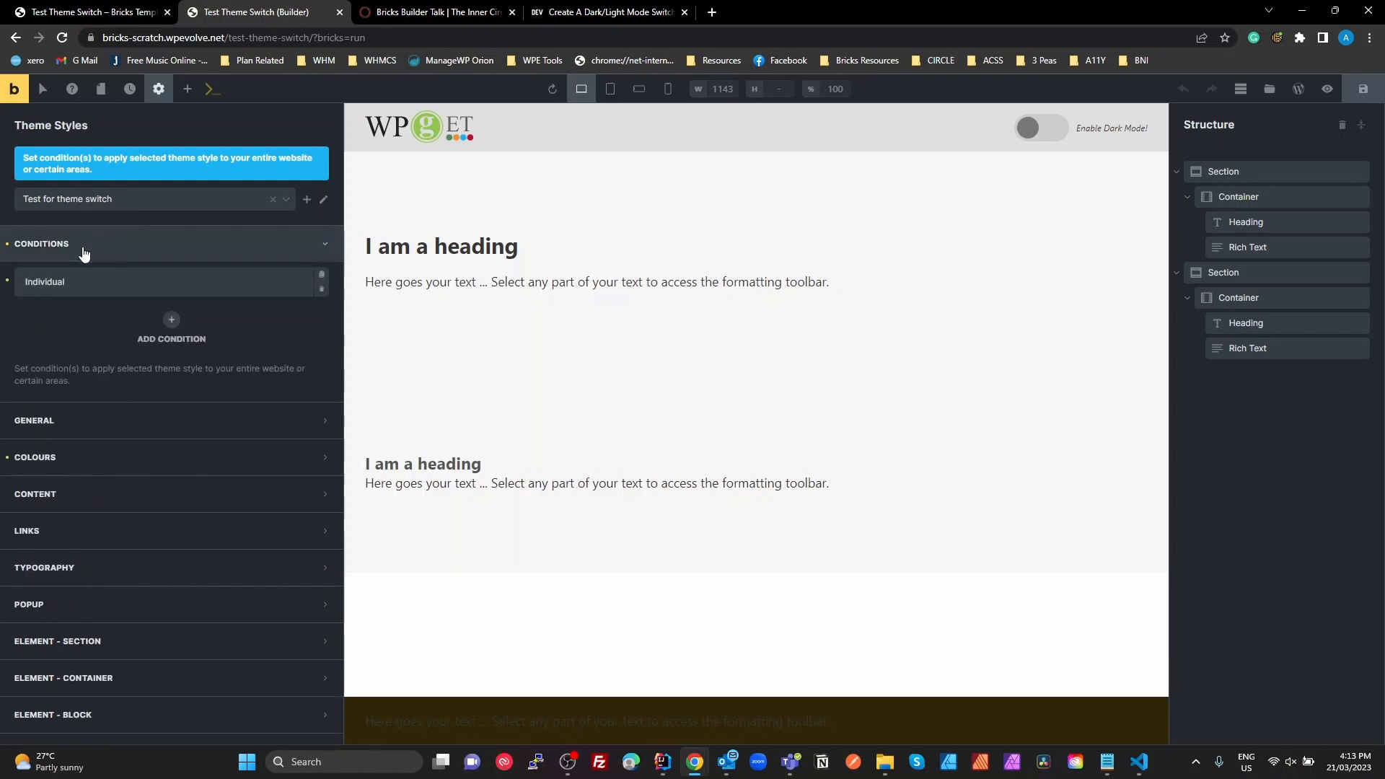
left_click(139, 287)
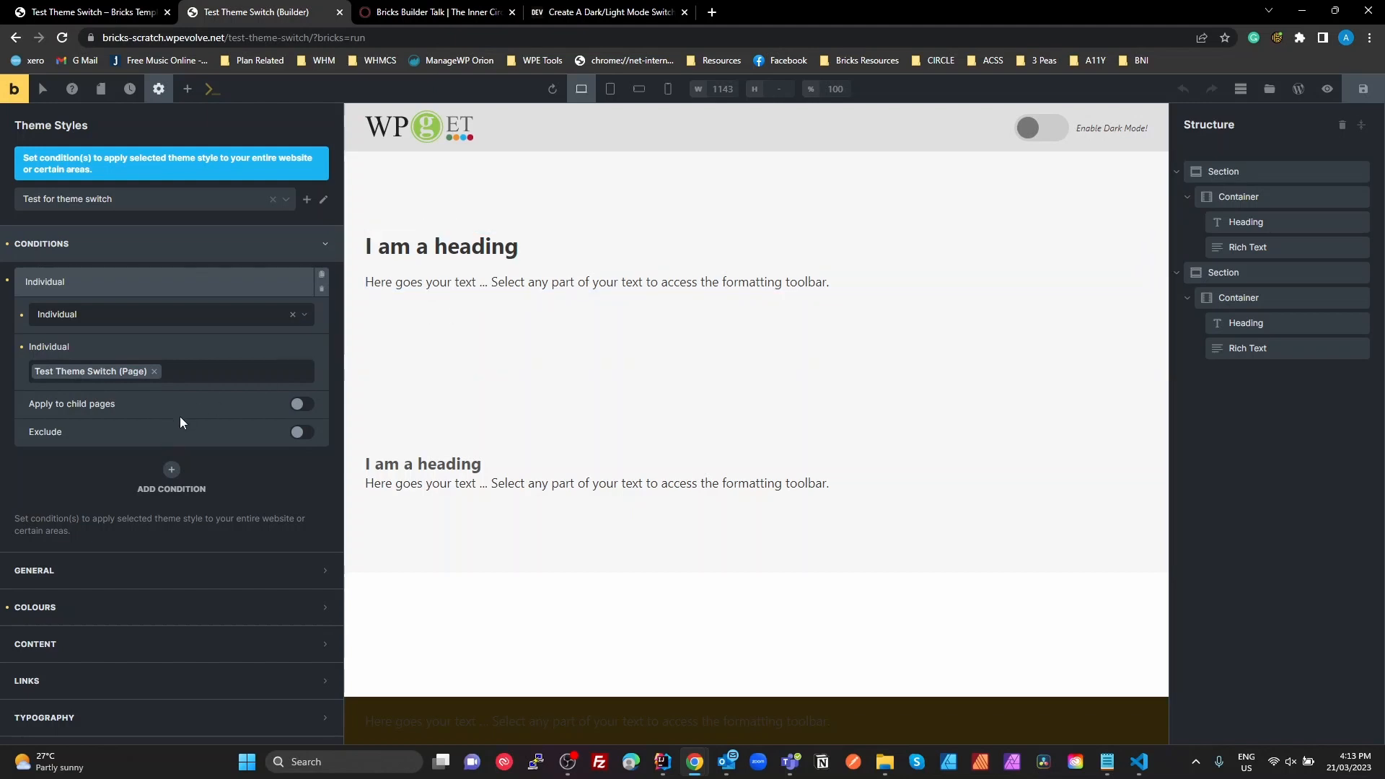
left_click(243, 315)
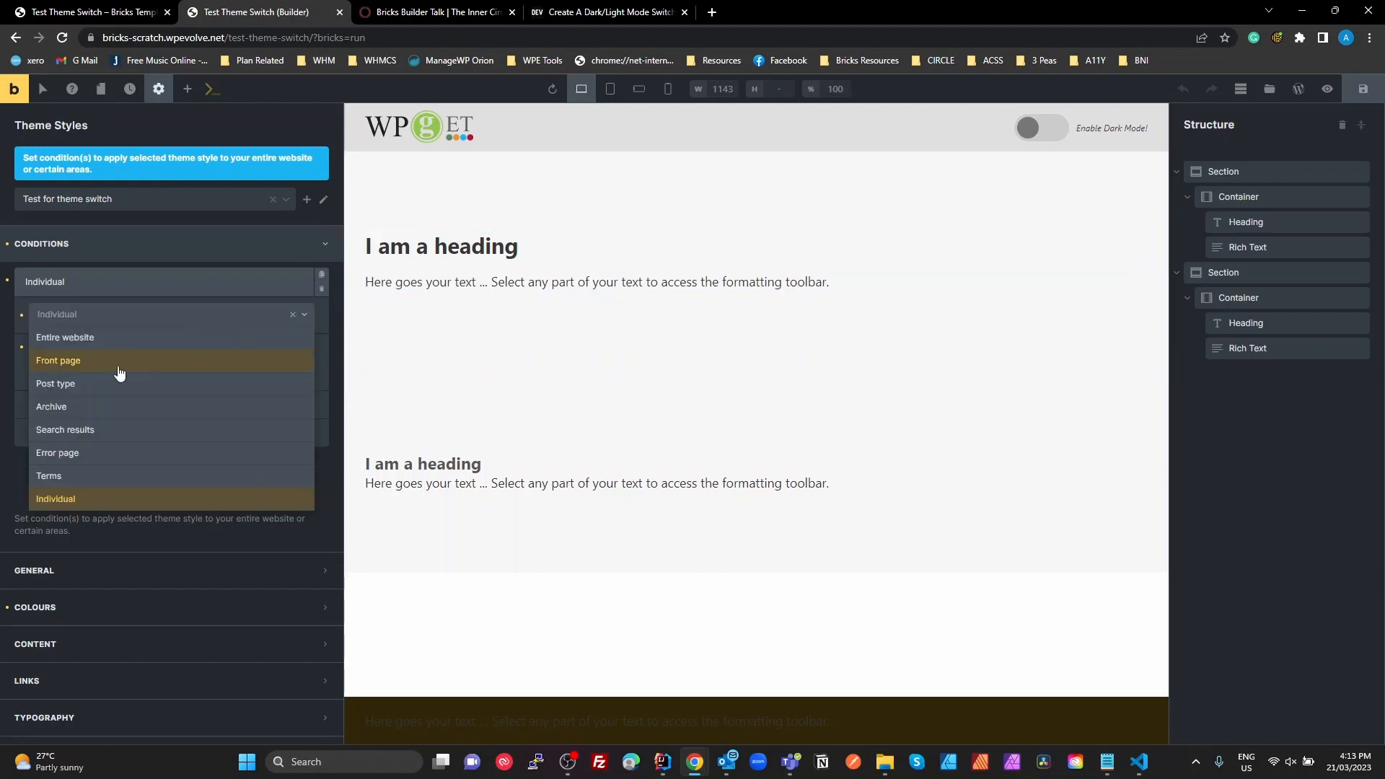
left_click(152, 272)
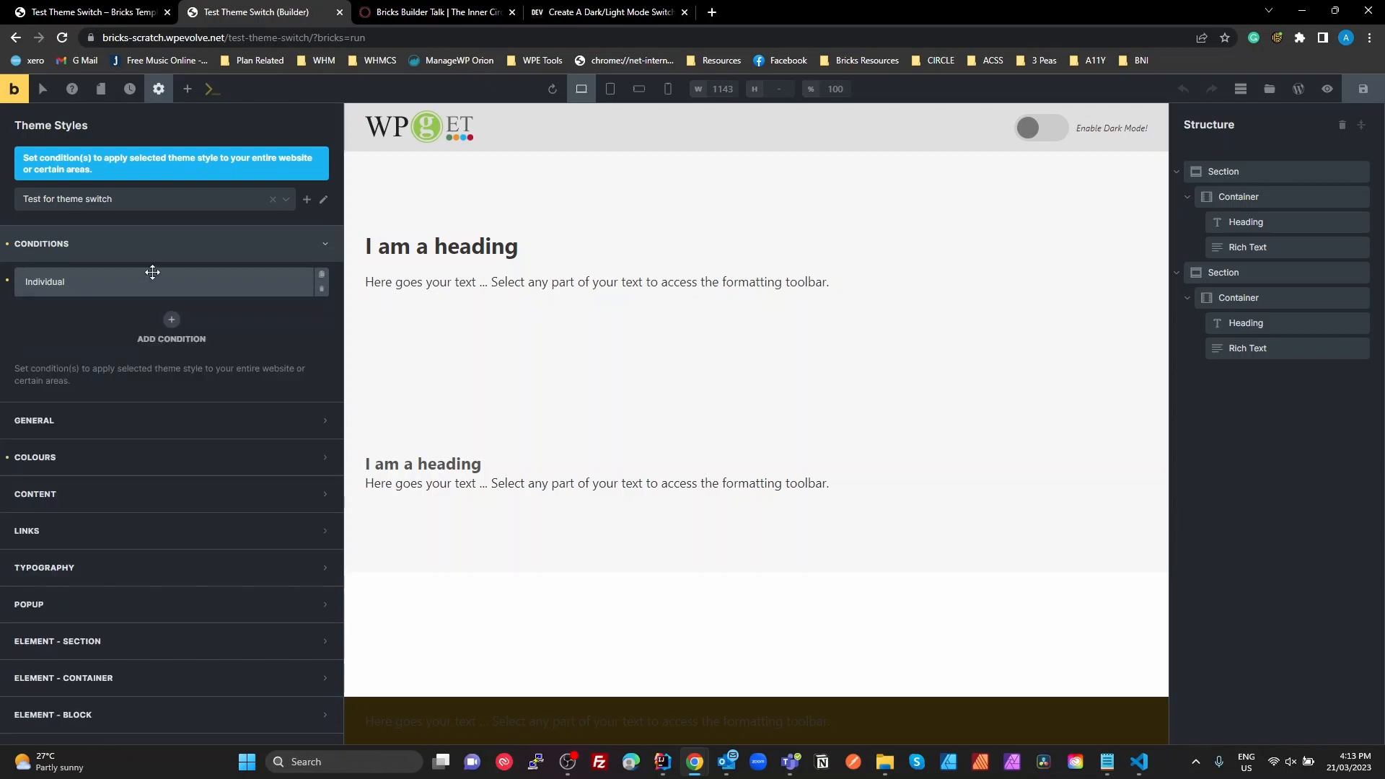
left_click(176, 252)
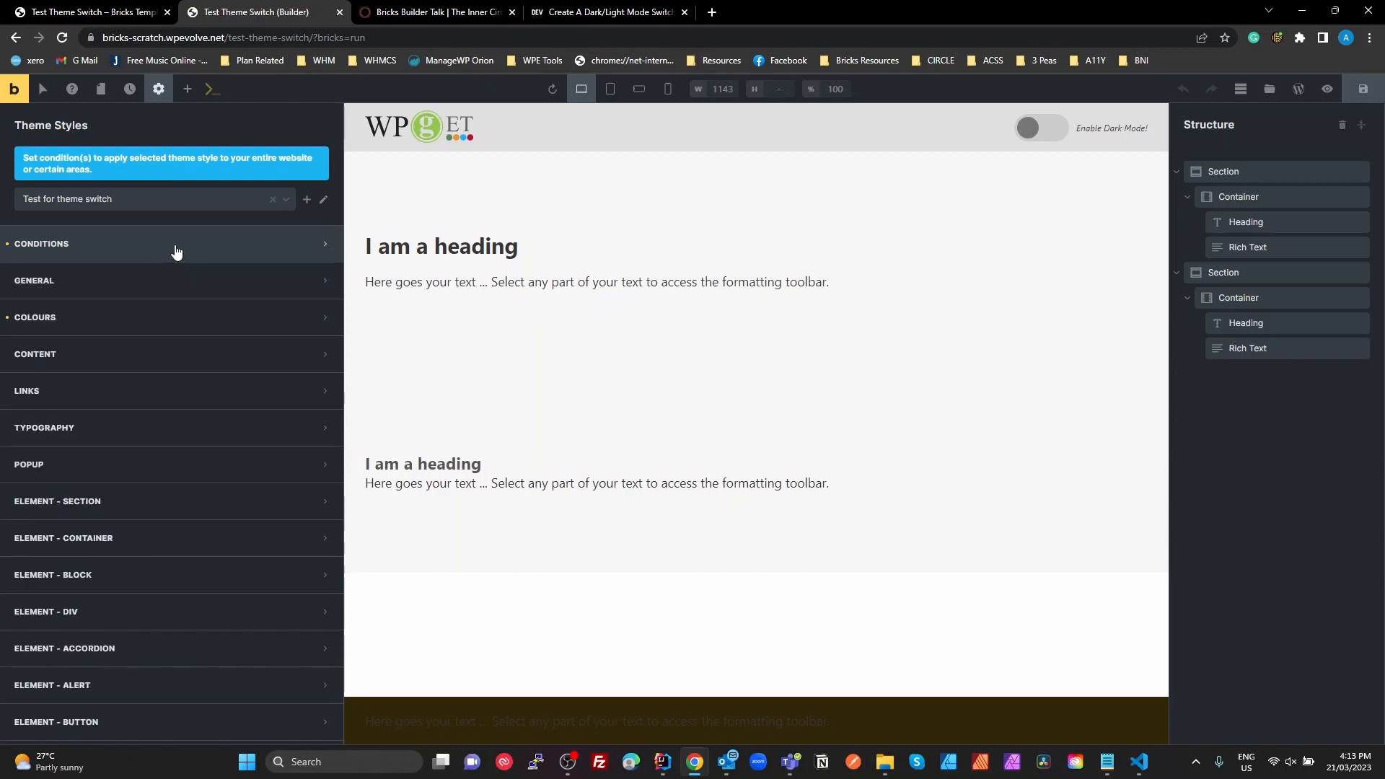
Step: Examine the theme style's primary colour, the available colour palettes, and the named colours in the Theme Switch palette
left_click(204, 327)
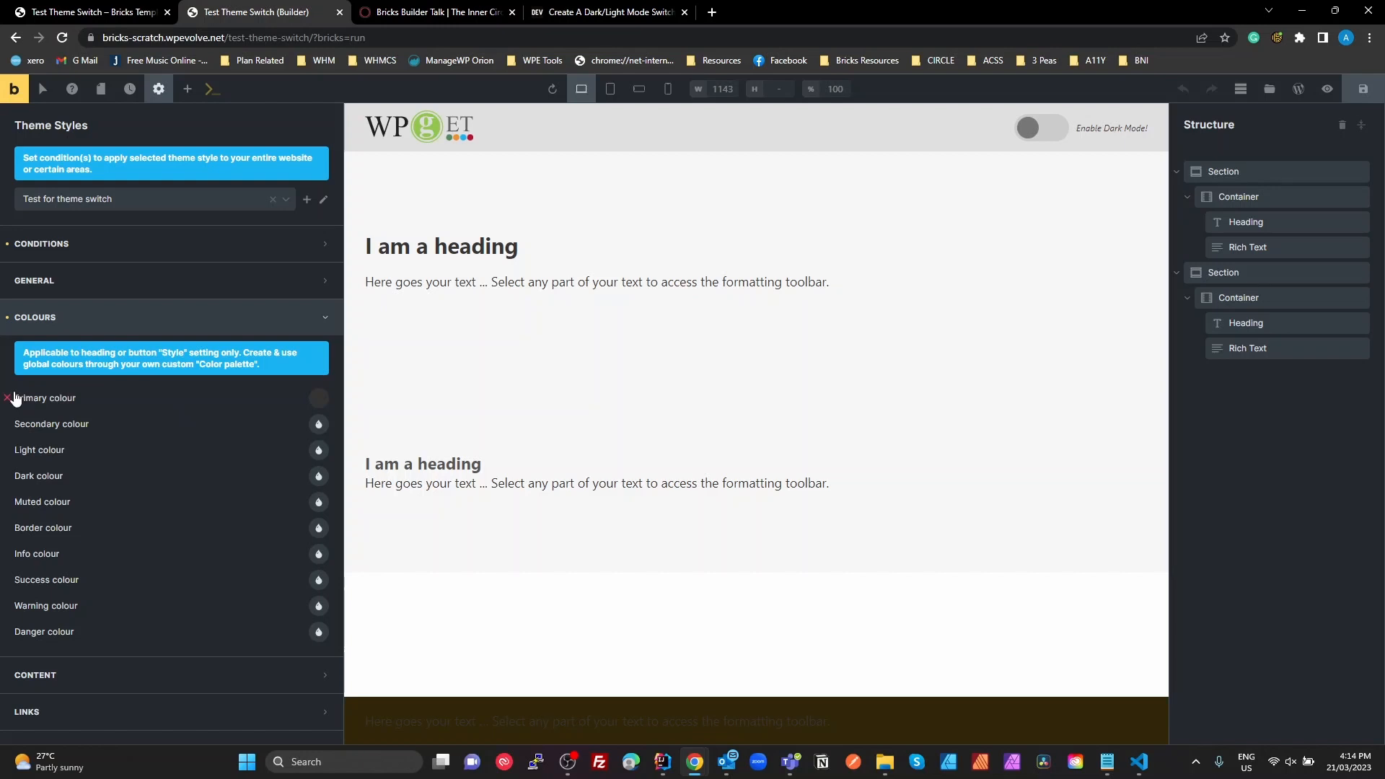
left_click(318, 399)
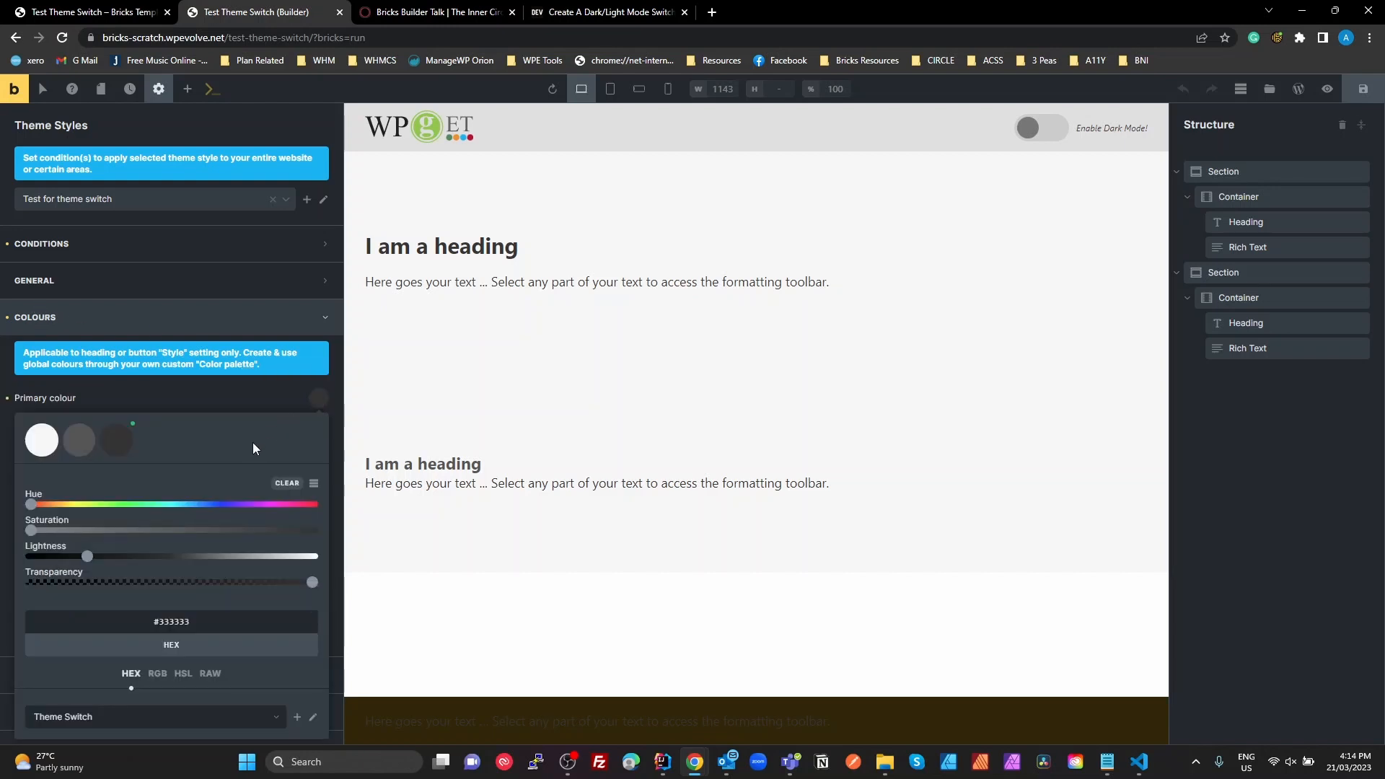
scroll(253, 449, "down", 3)
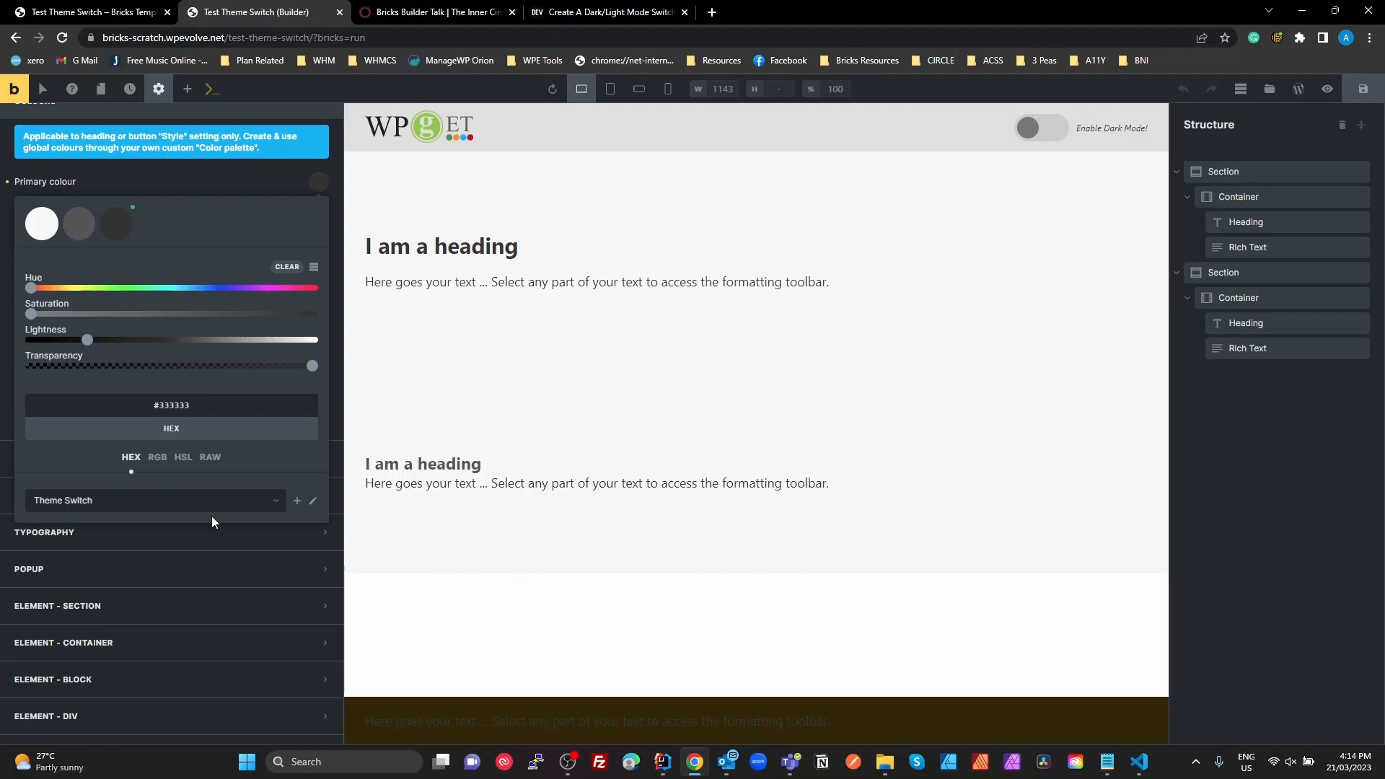
left_click(118, 517)
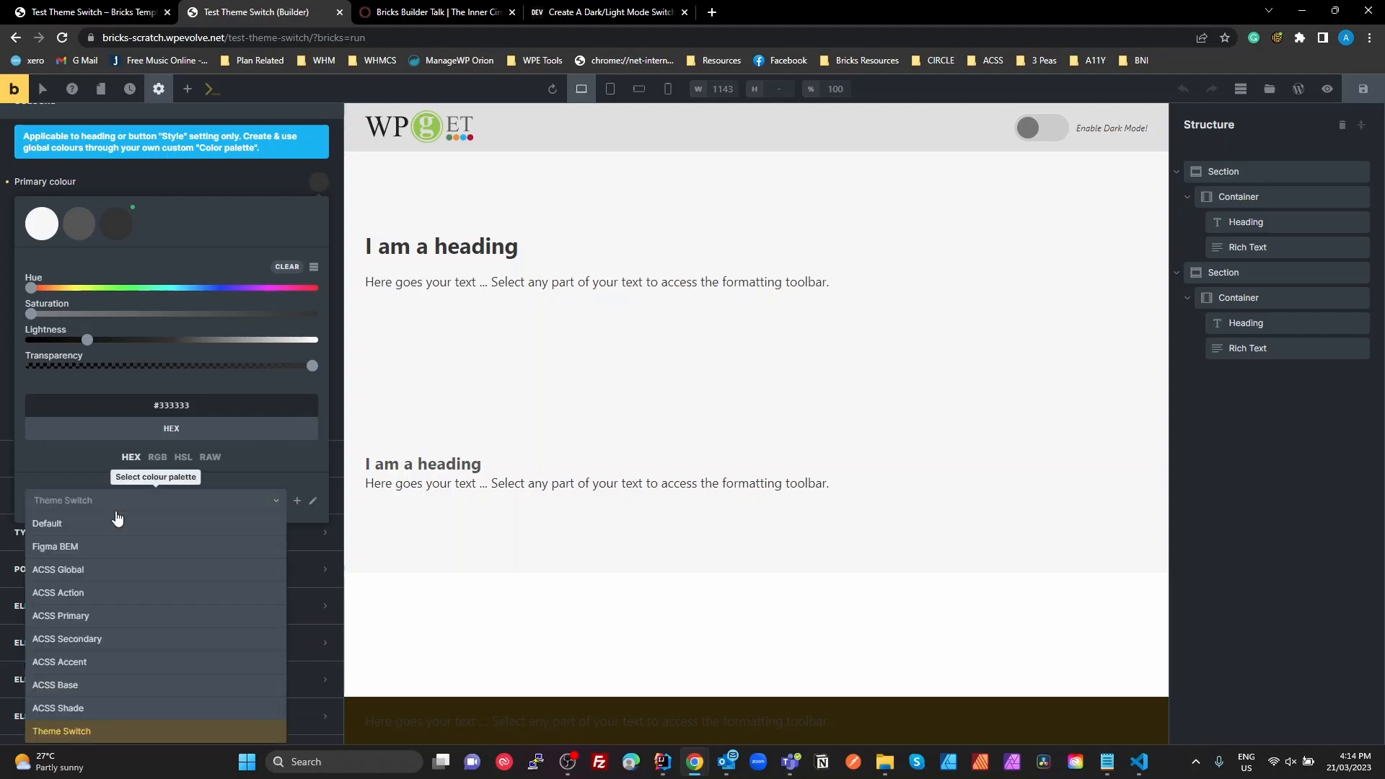
left_click(117, 516)
left_click(96, 514)
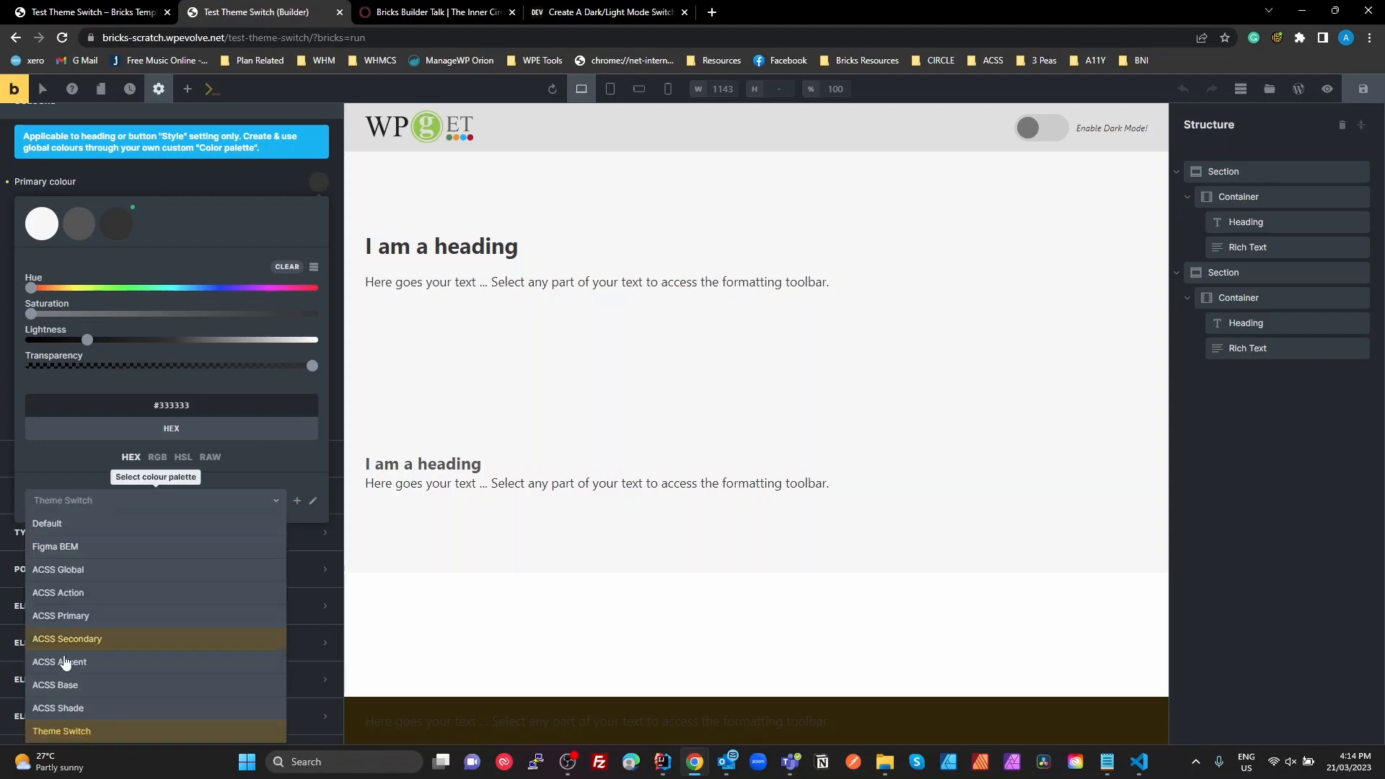
scroll(87, 682, "down", 4)
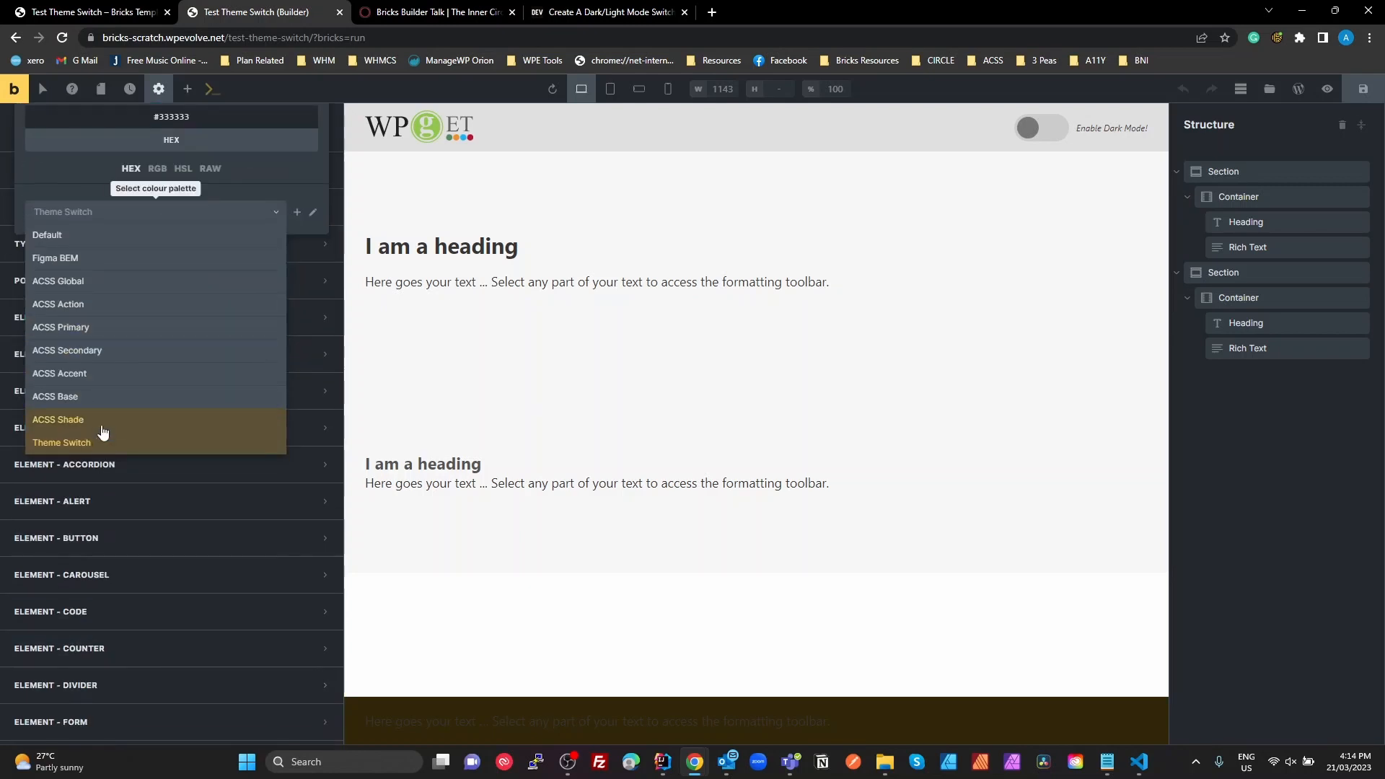
scroll(103, 431, "up", 4)
left_click(80, 462)
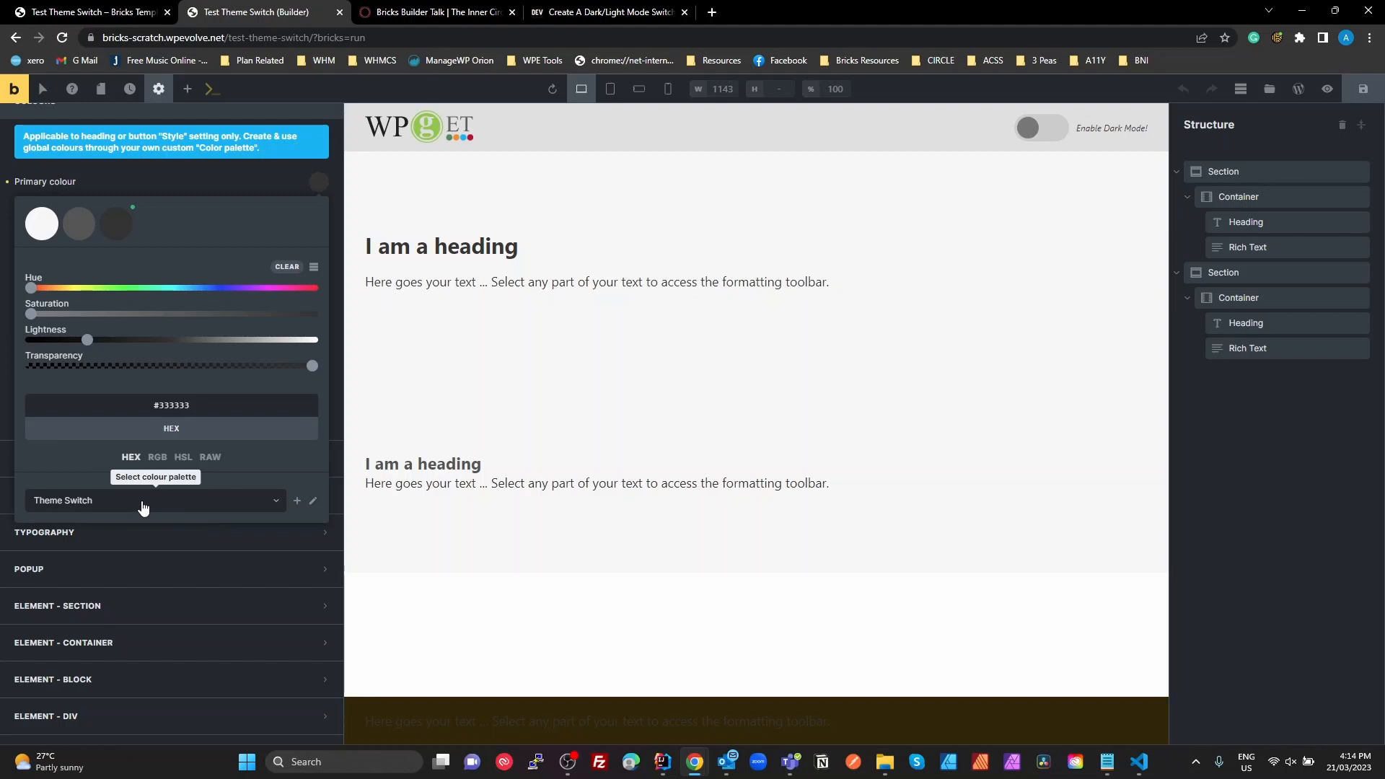
left_click(314, 267)
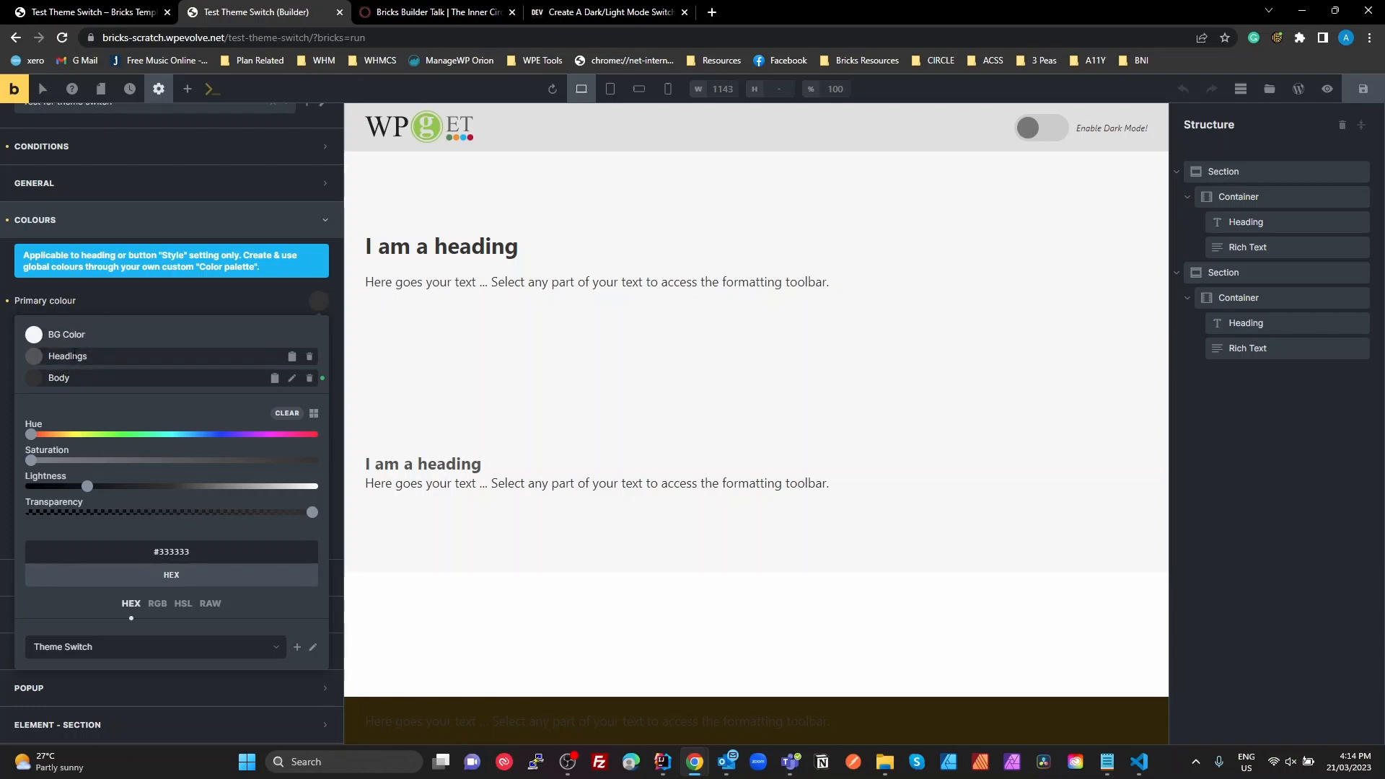
Step: Open the Standard Header template in a new browser tab from the test page and open its Global CSS code element
left_click(93, 14)
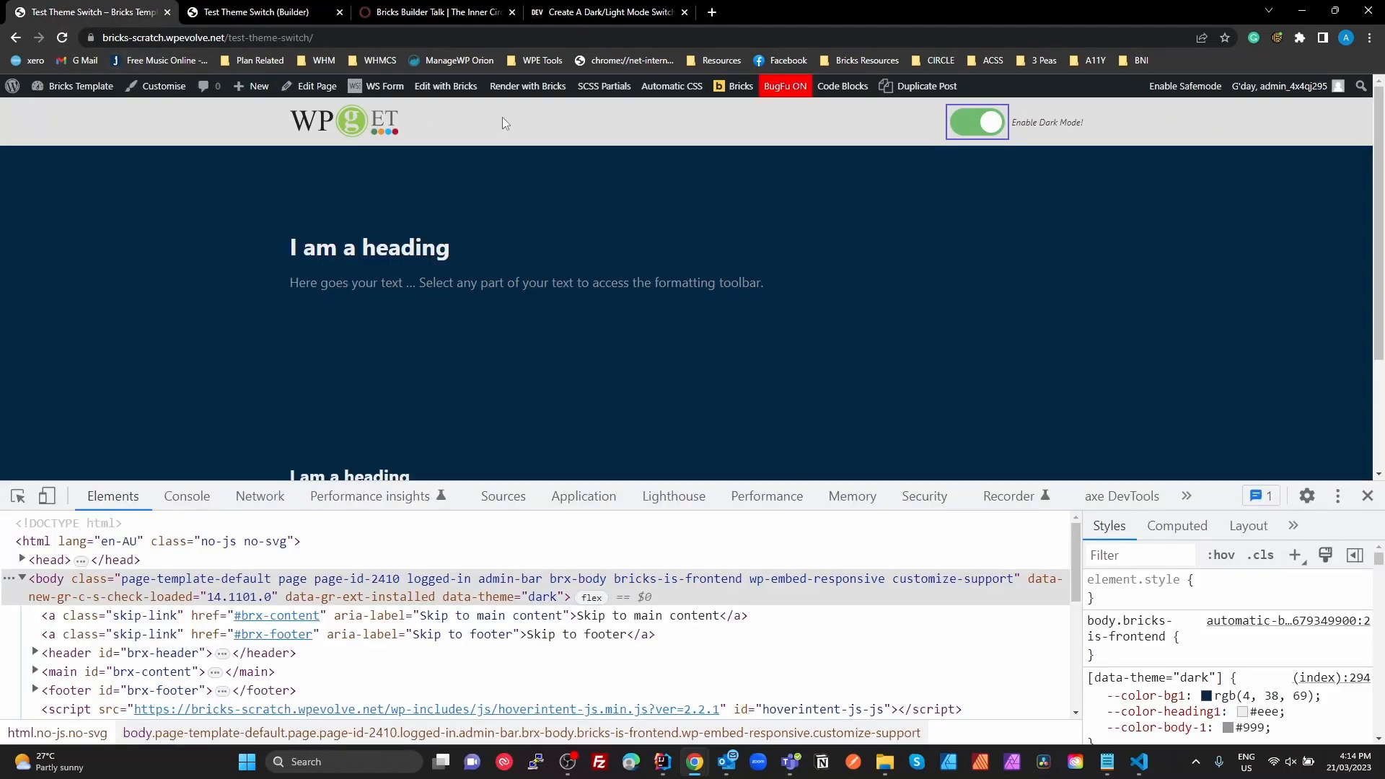
mouse_move(469, 90)
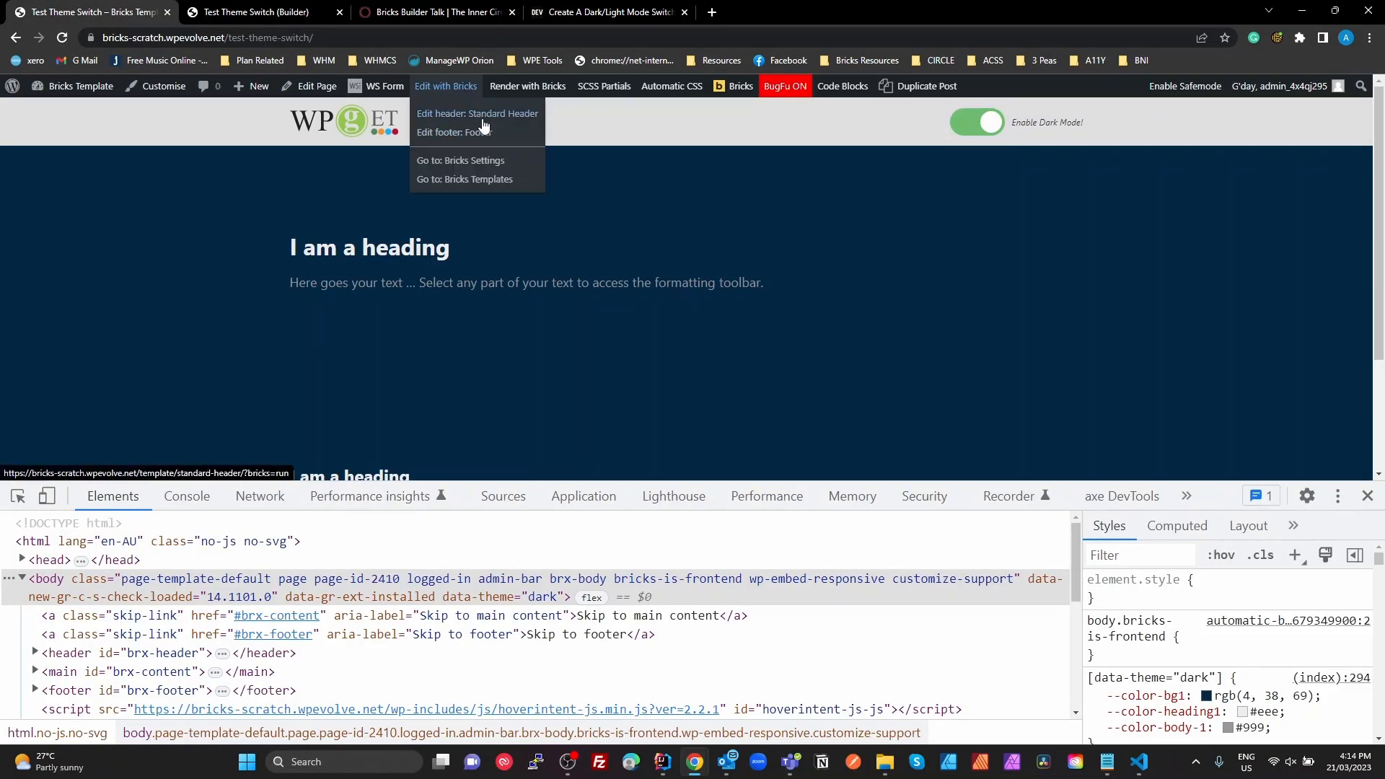
right_click(489, 114)
left_click(513, 128)
left_click(259, 15)
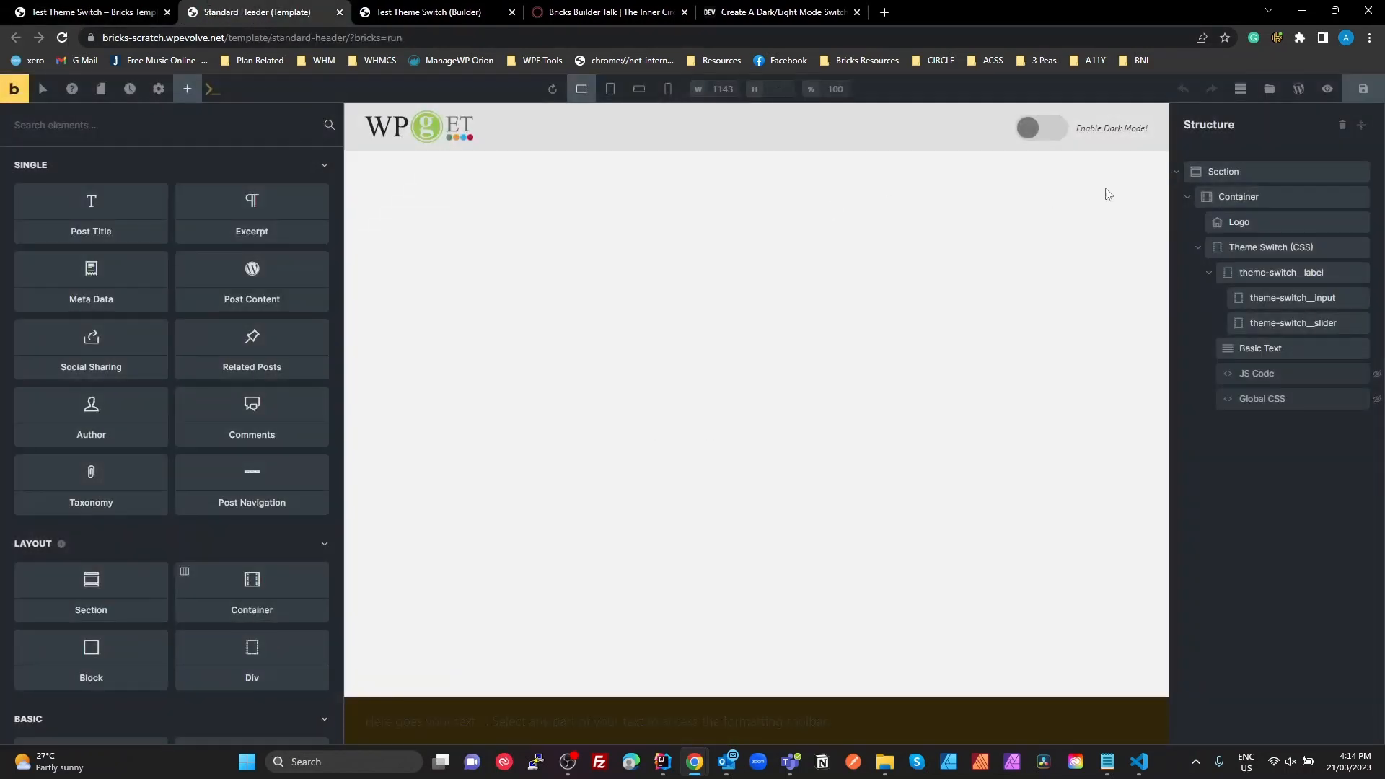
left_click(1267, 401)
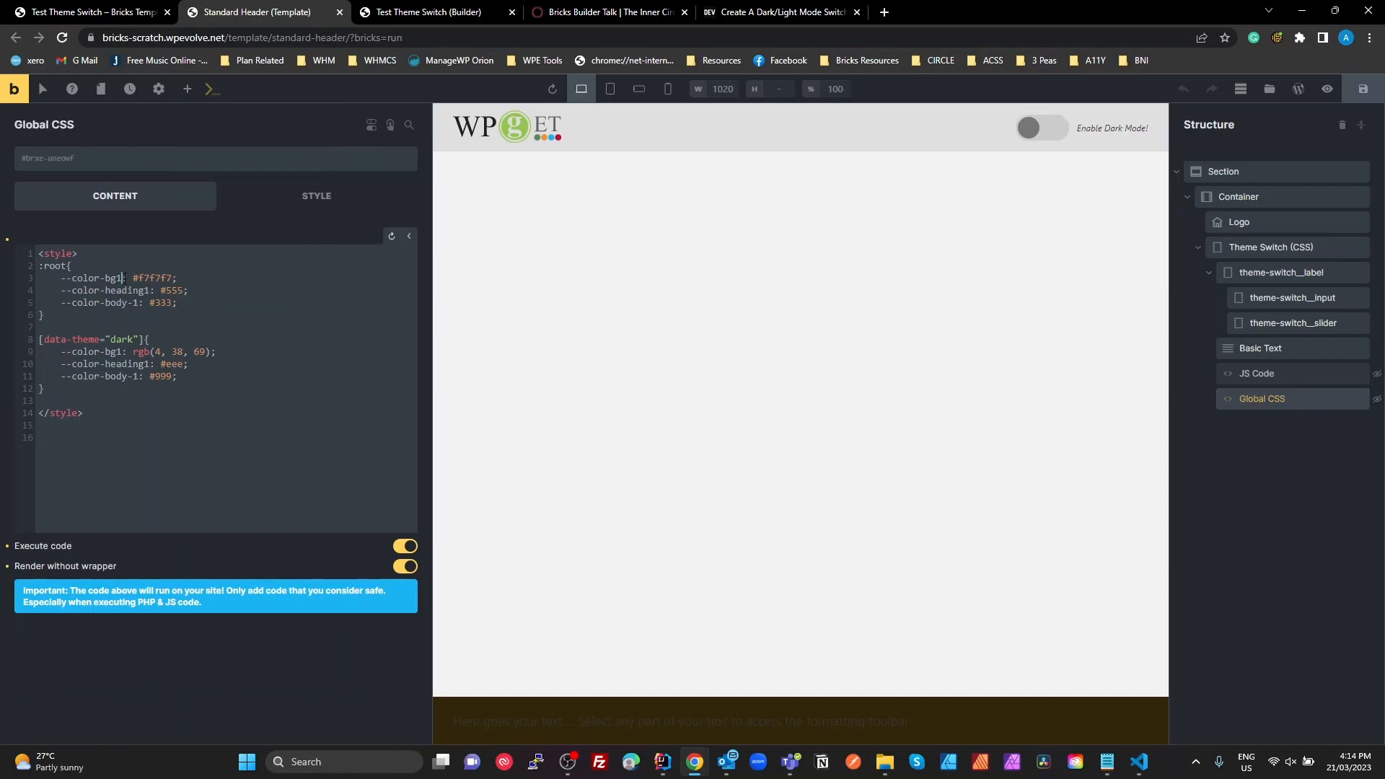
Step: Copy the --color-bg1 variable name from the :root block of the Global CSS
left_click_drag(123, 278, 56, 280)
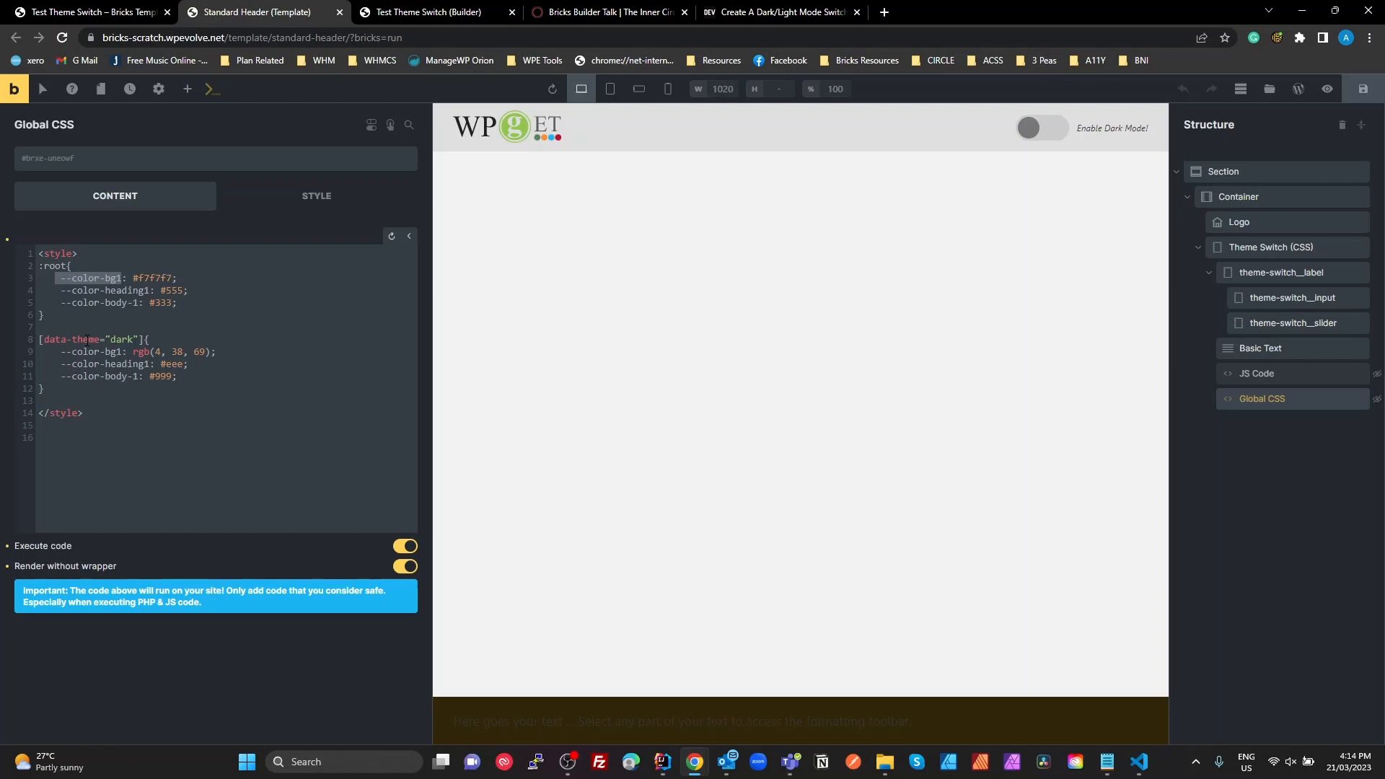
left_click(172, 266)
left_click_drag(122, 278, 60, 281)
key("ctrl+c")
Step: Set the theme style's primary colour to the raw value var(--color-bg1) in the Test Theme Switch page's builder
left_click(426, 12)
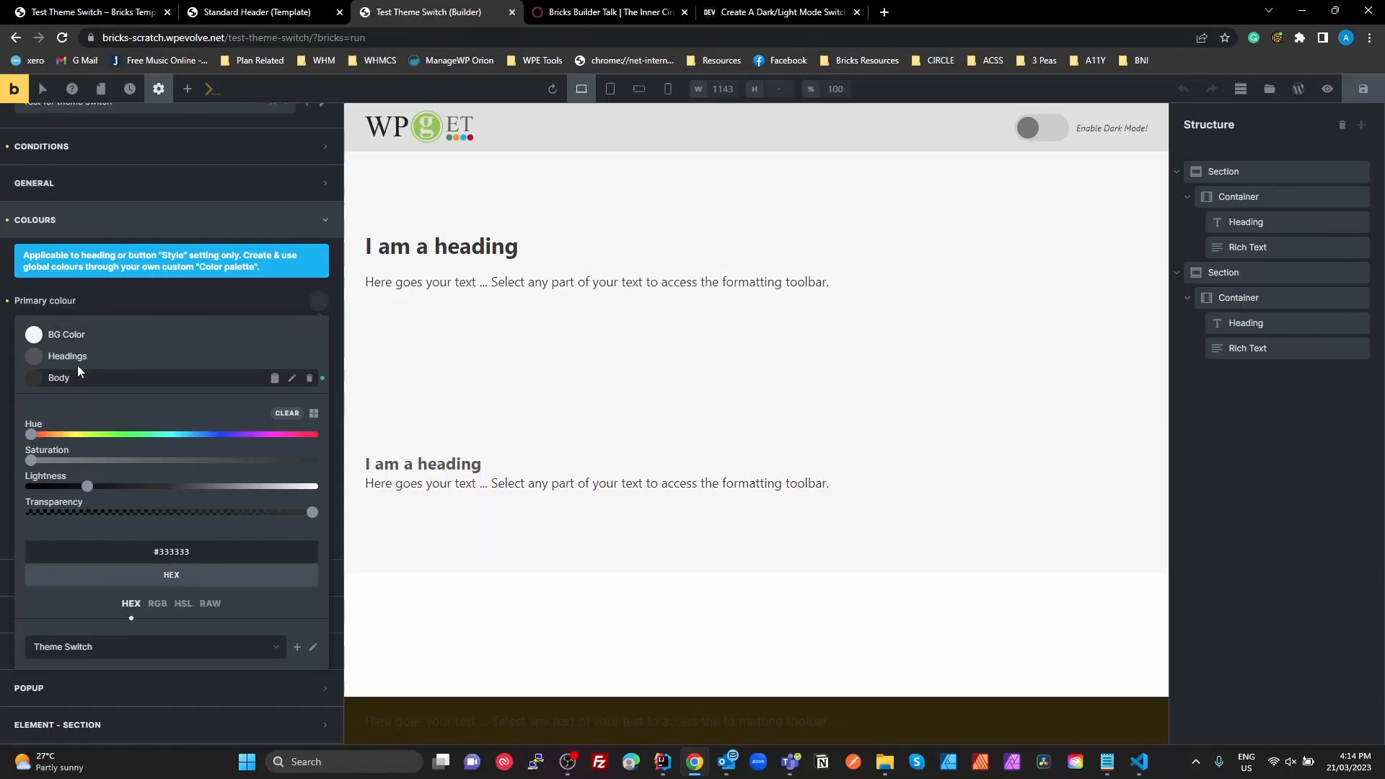
left_click(108, 335)
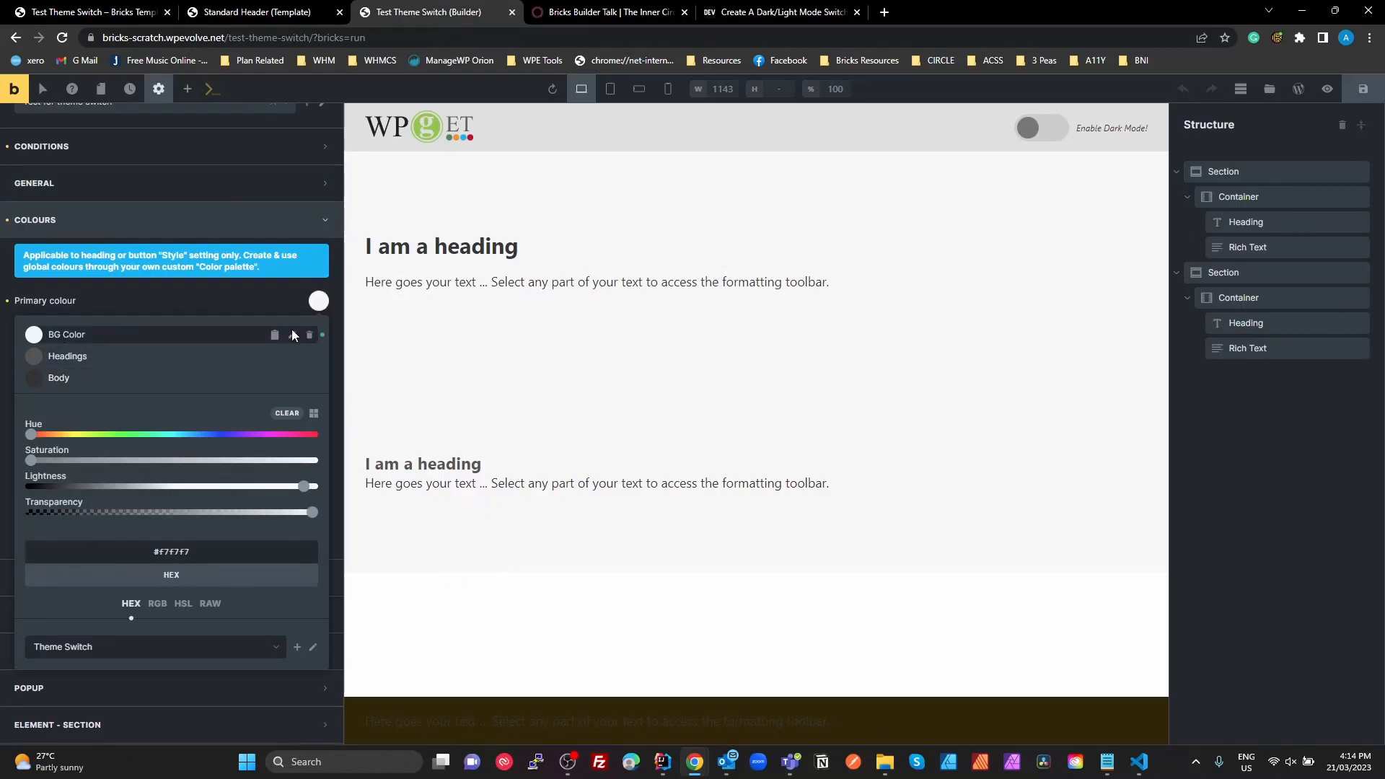
left_click(210, 603)
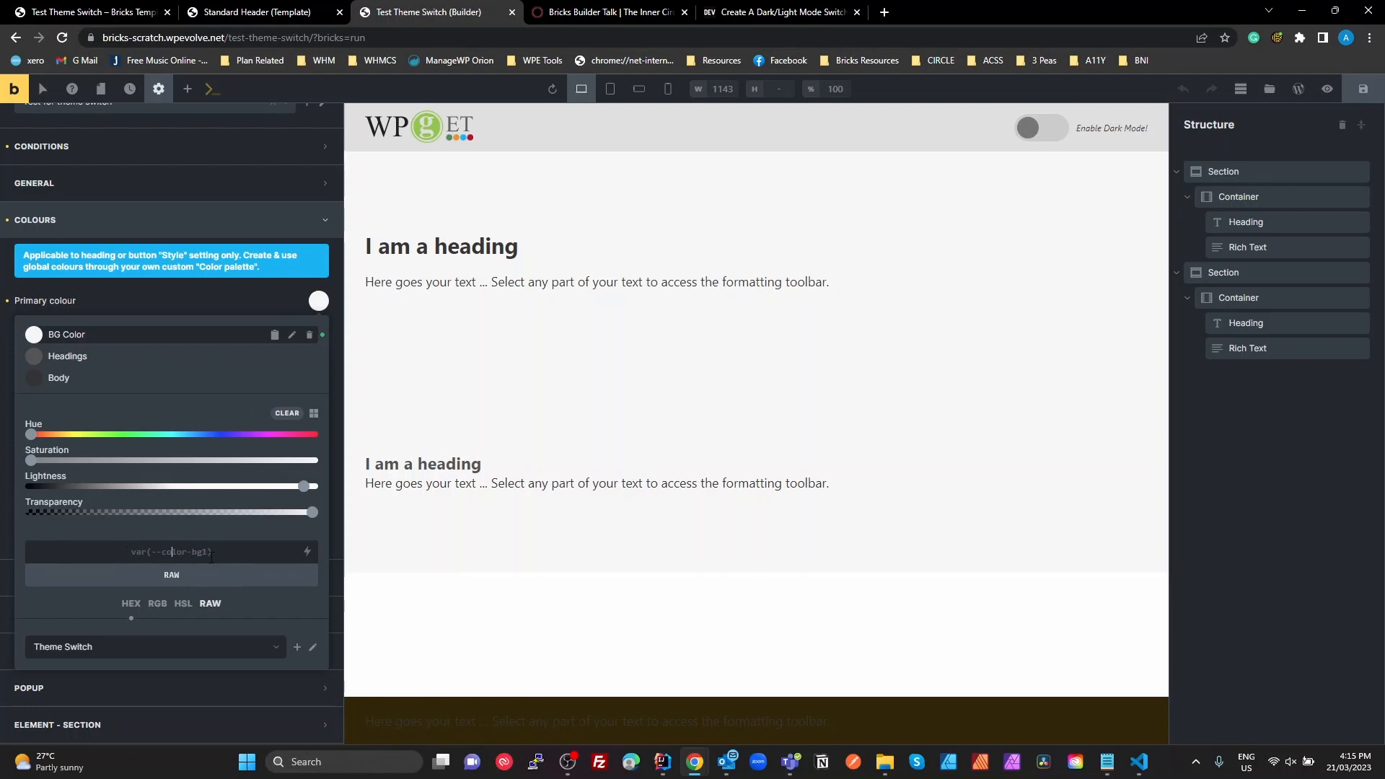
left_click(172, 552)
type("var()")
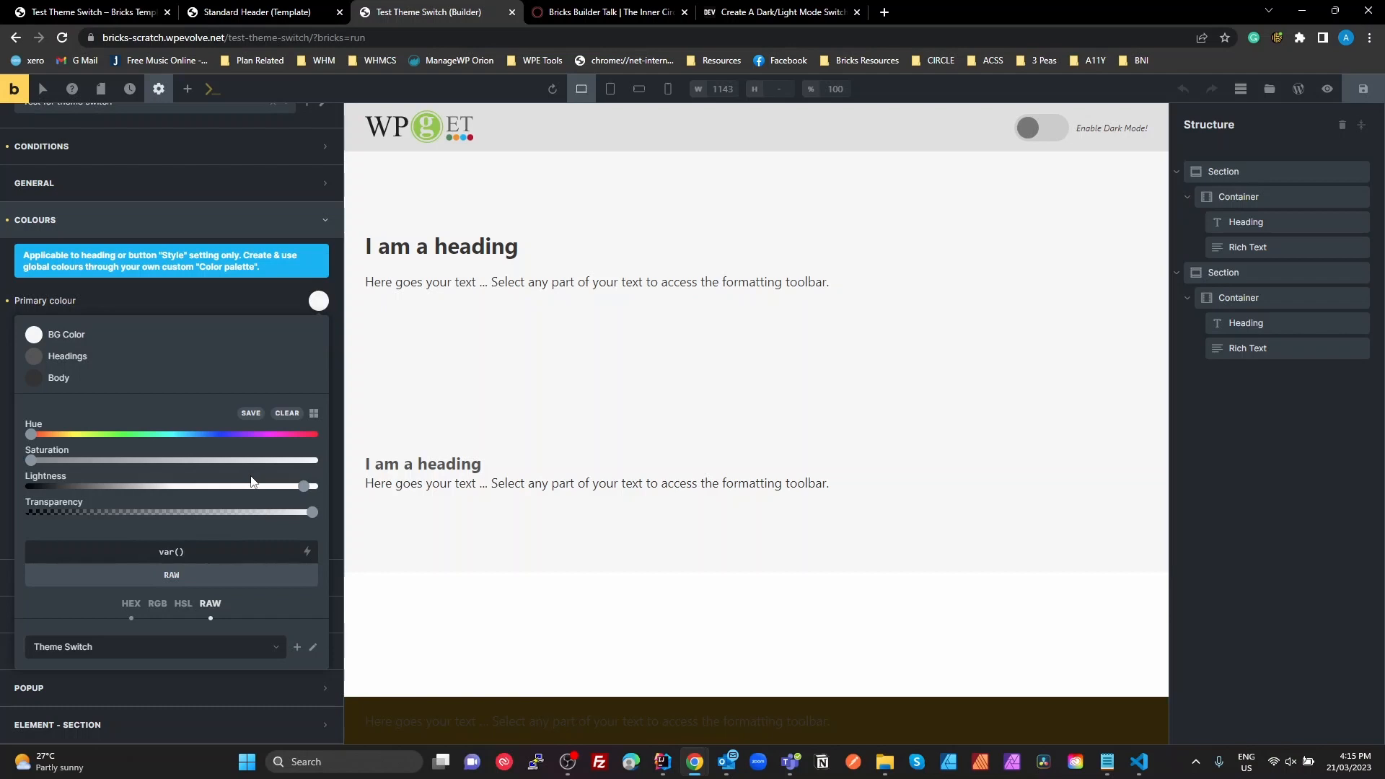
key("ctrl+v")
Step: Examine the [data-theme="dark"] selector and its --color-bg1 variable in the header template's Global CSS
left_click(266, 16)
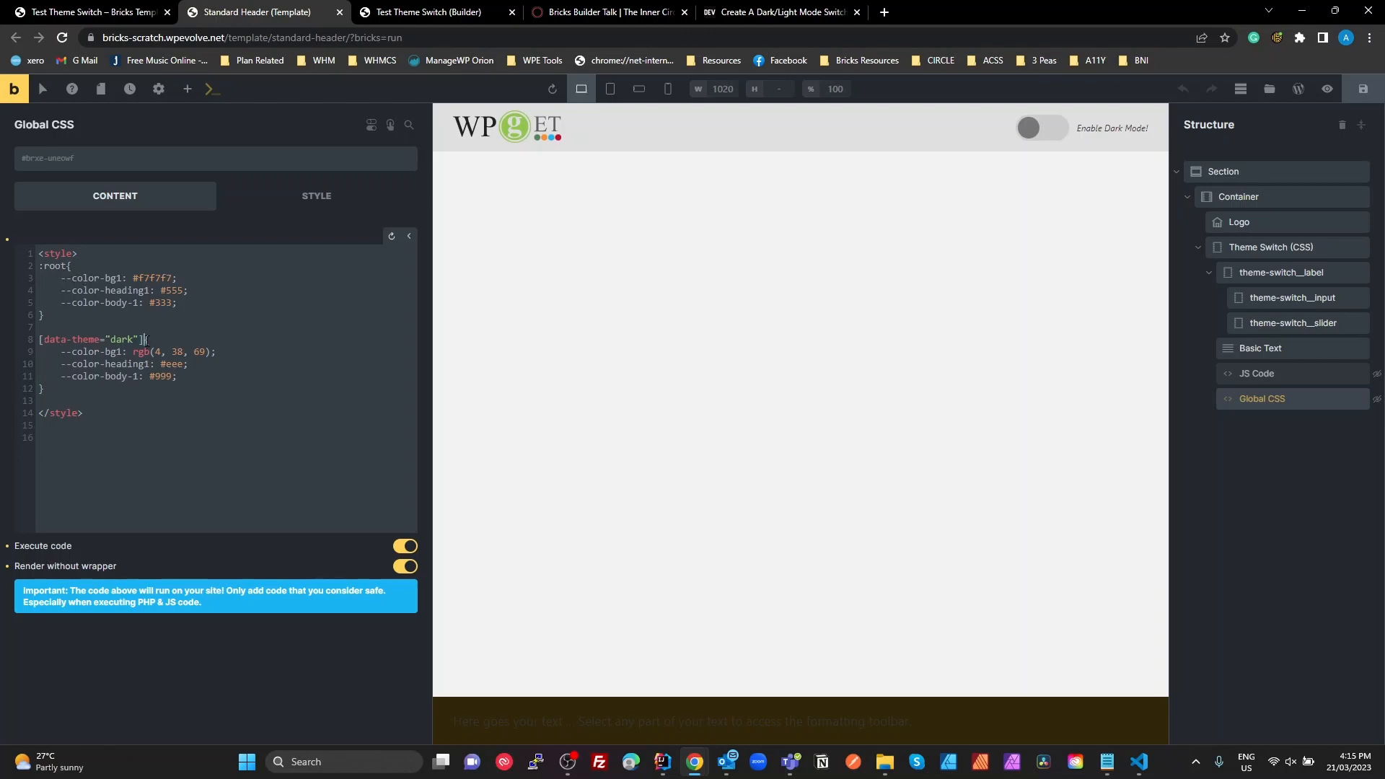
left_click_drag(145, 339, 38, 339)
double_click(125, 352)
Step: Try to save var(--color-bg1) as a colour in the Theme Switch palette from the test page's builder
left_click(404, 12)
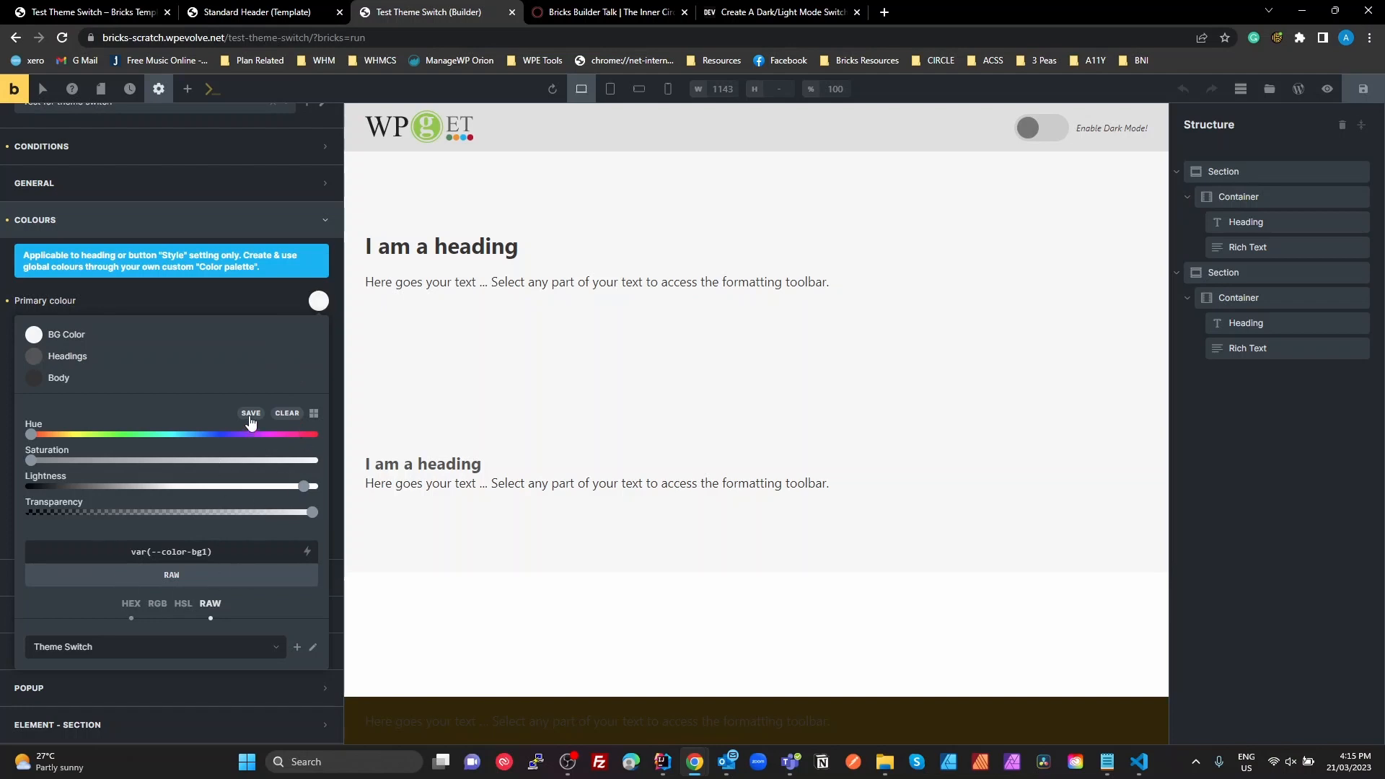
left_click(252, 417)
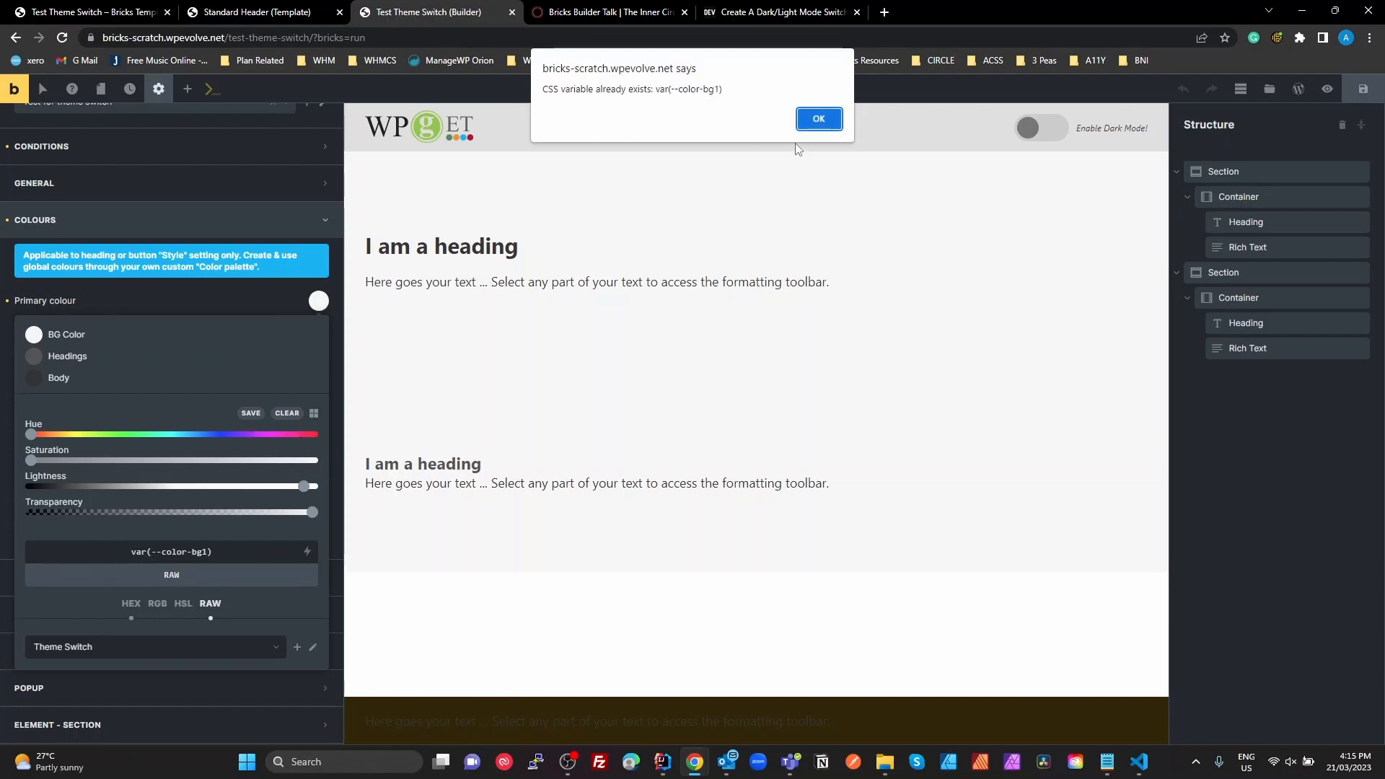
left_click(818, 118)
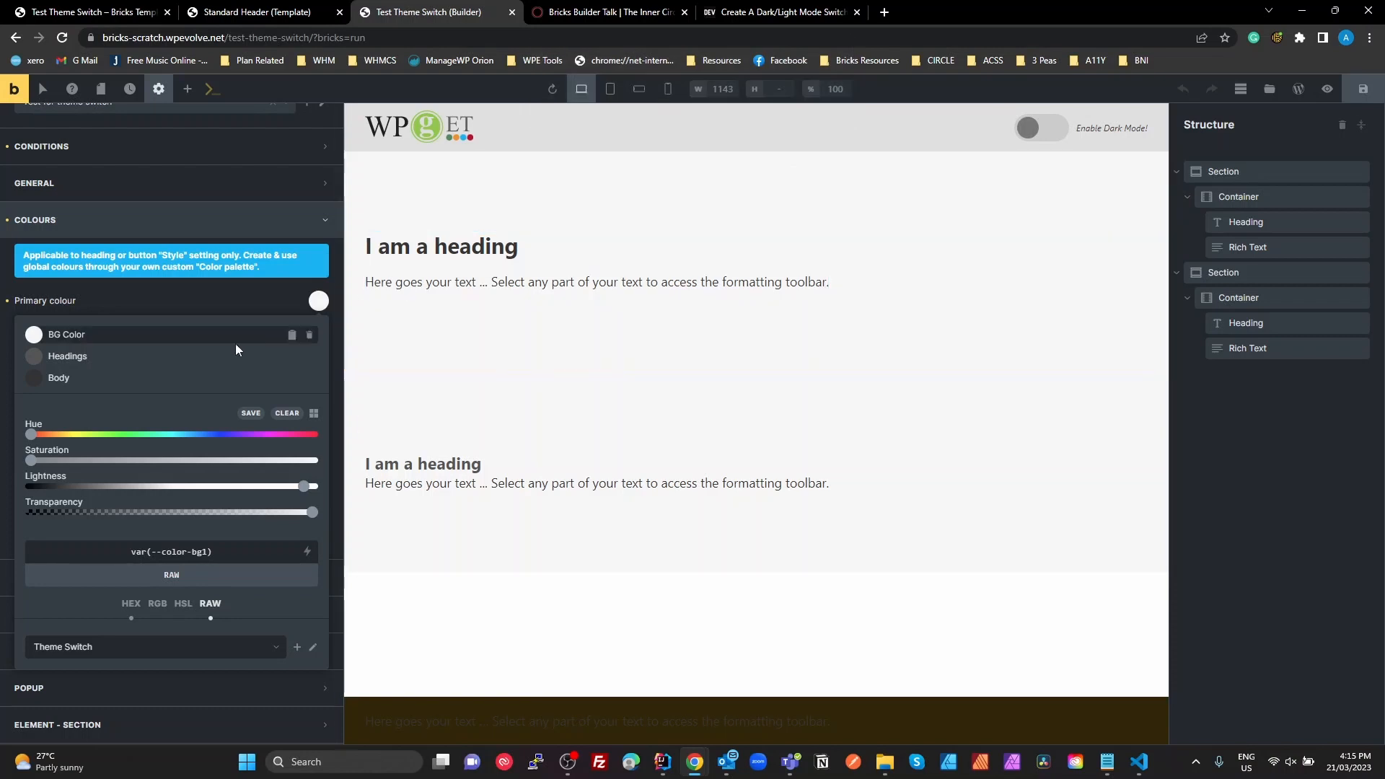
Step: Reopen the theme style's primary colour and clear its value
left_click(210, 303)
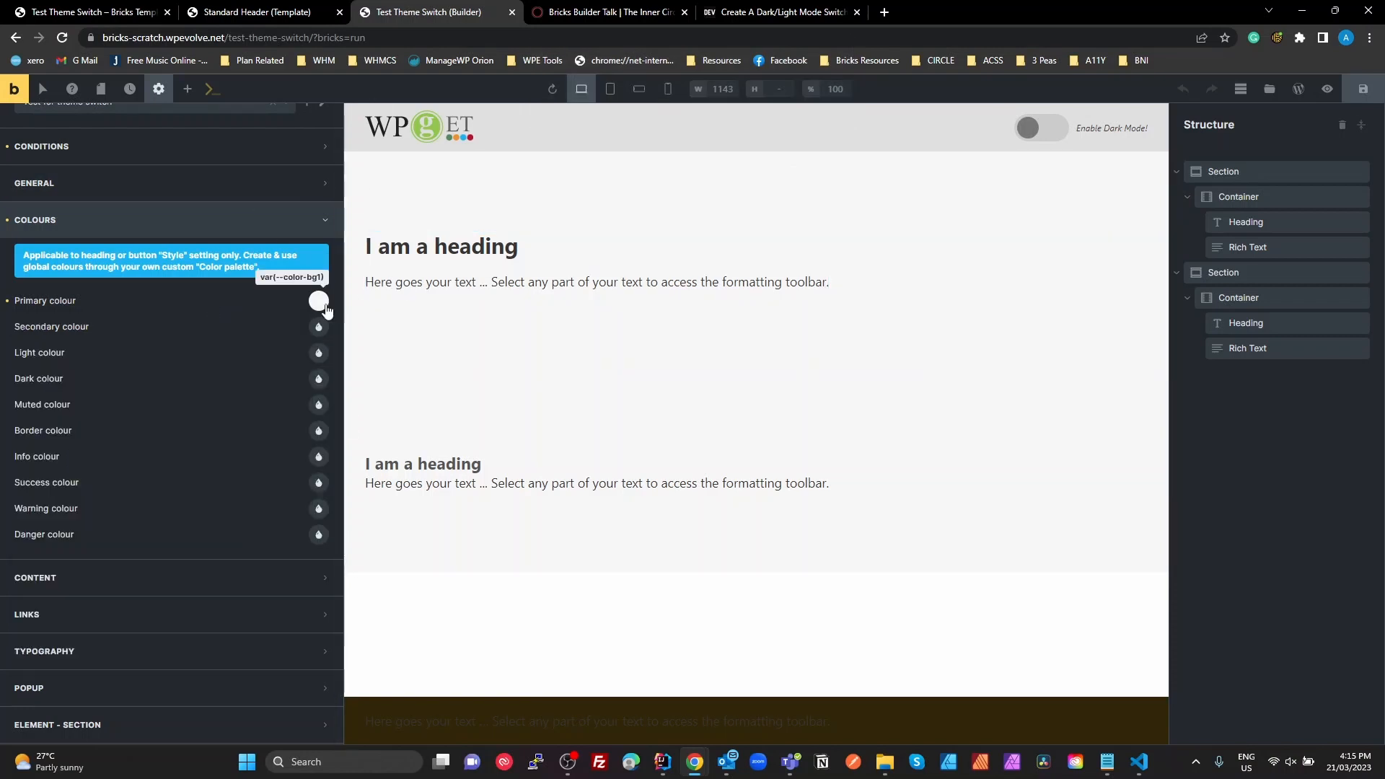
left_click(319, 301)
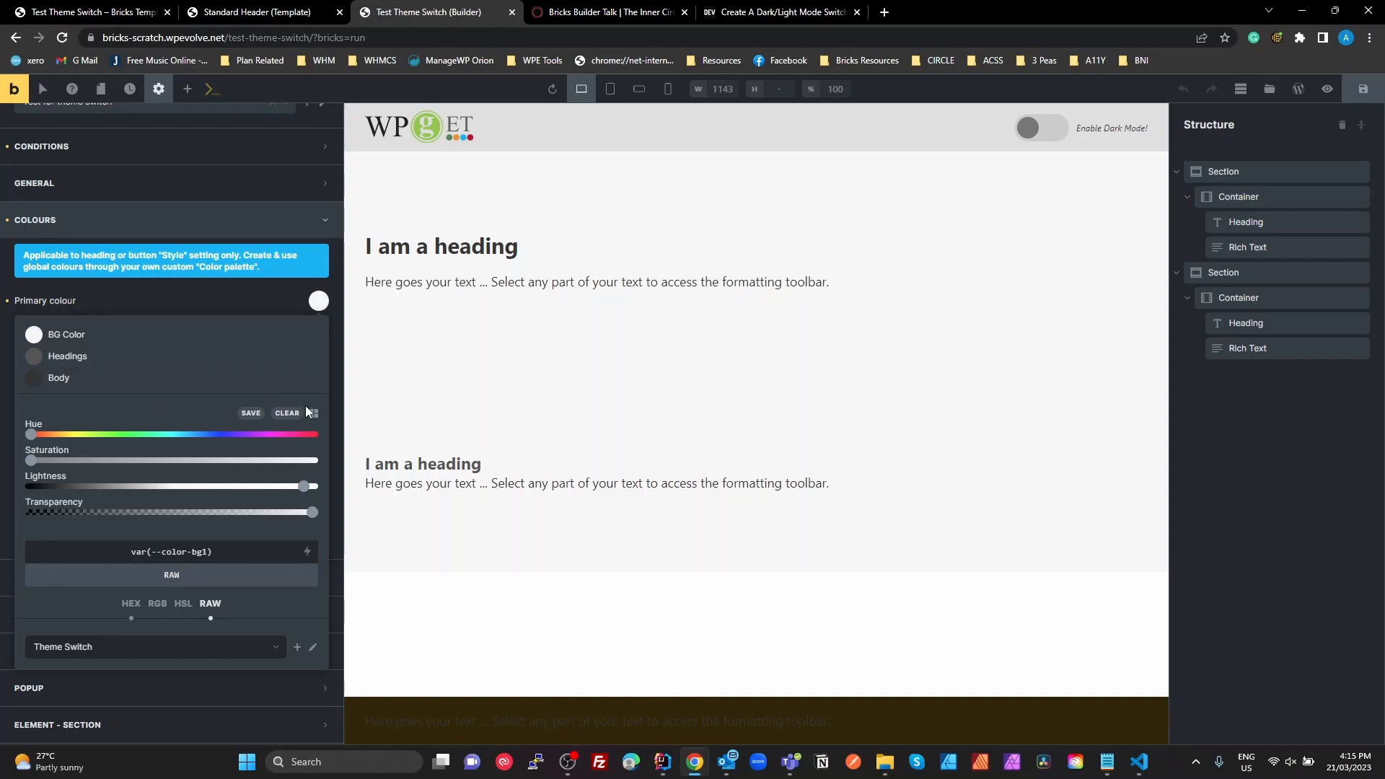
left_click_drag(216, 552, 87, 541)
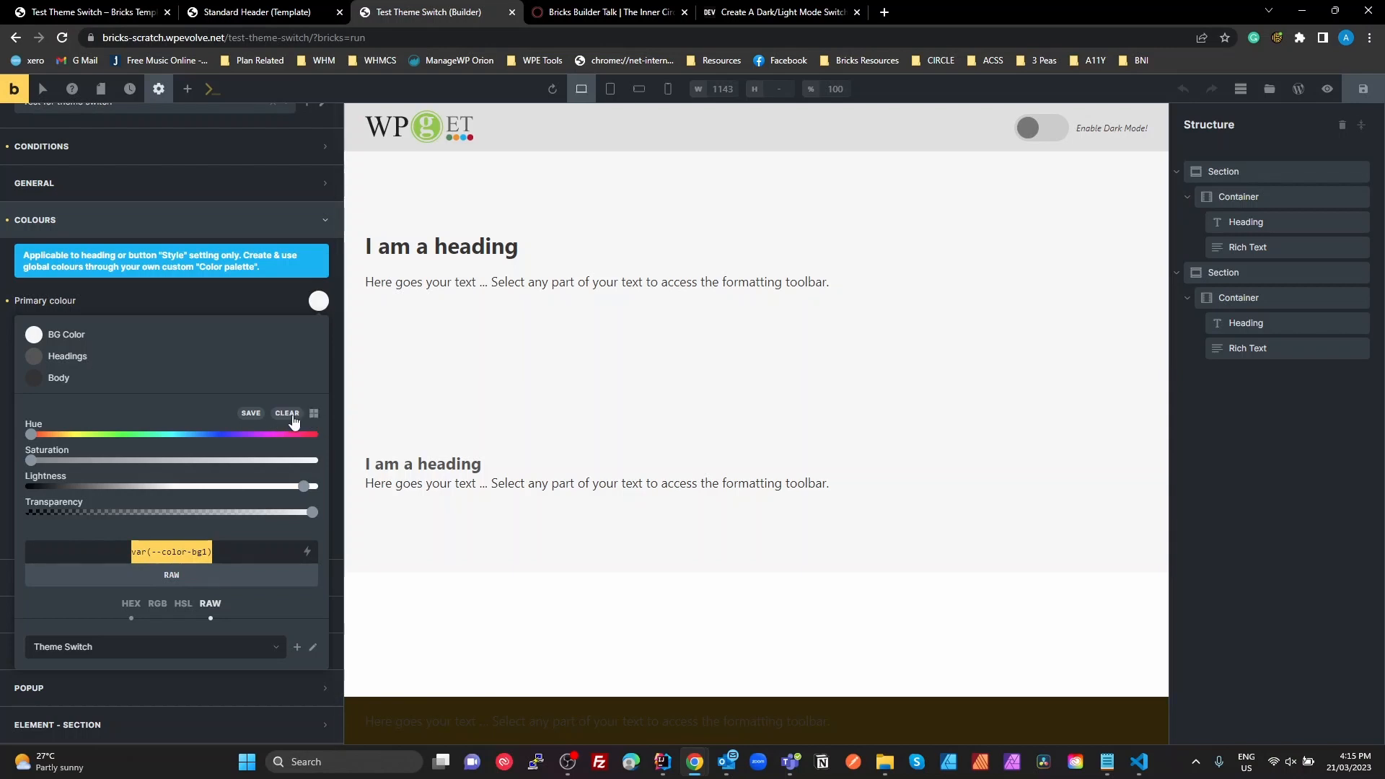
left_click(286, 414)
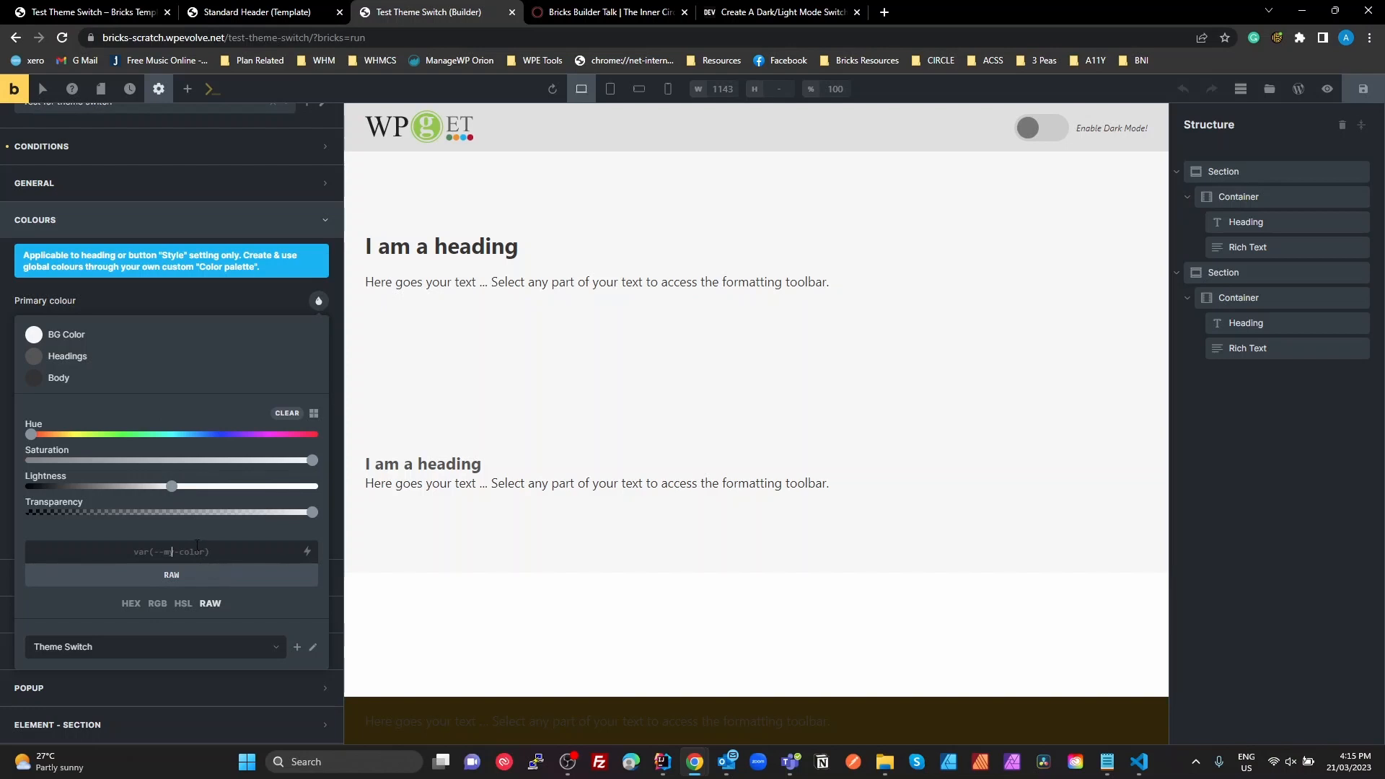
Step: Add the variable --color-test-red: #ff0000 to the :root block of the header template's Global CSS and save the template
left_click(249, 12)
left_click(187, 305)
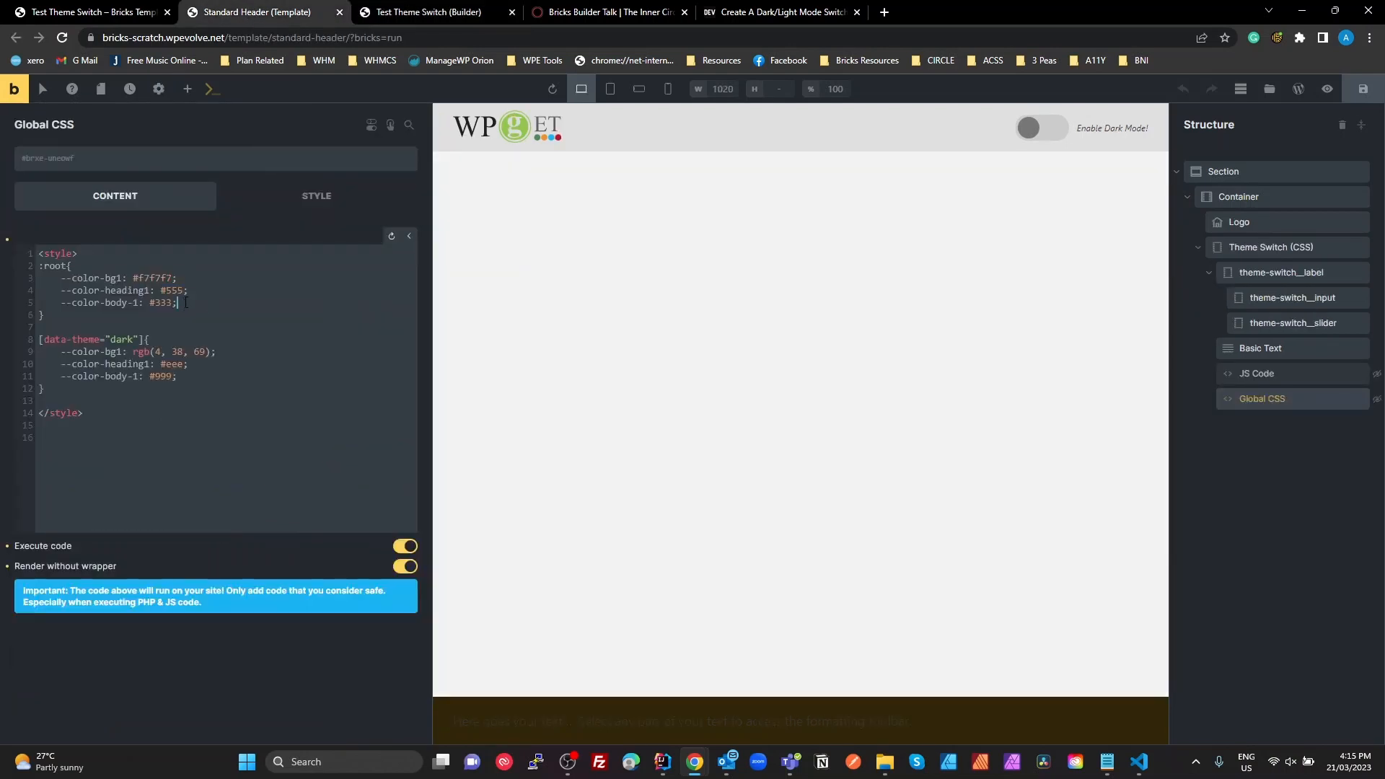
key("Return")
key("Return")
type("-col")
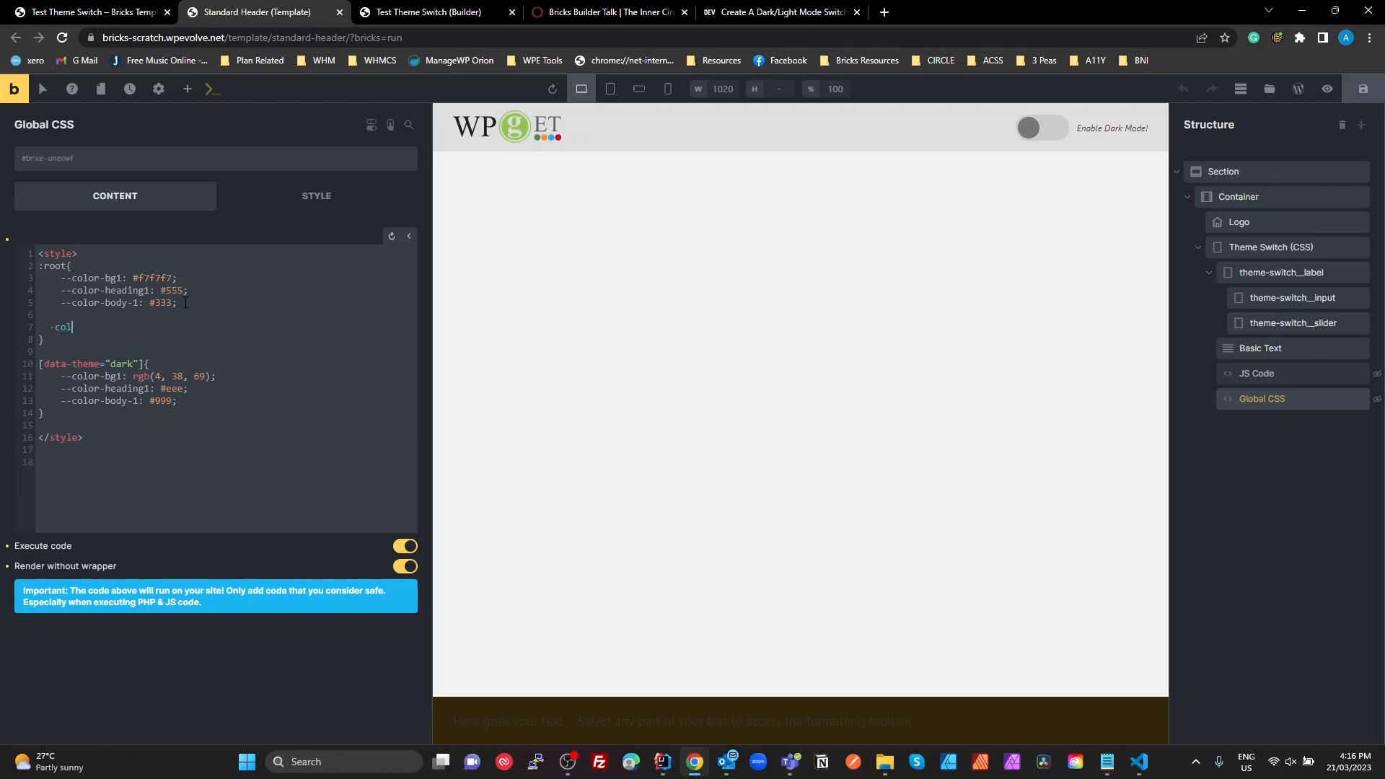
key("BackSpace")
key("BackSpace")
key("BackSpace")
key("BackSpace")
key("BackSpace")
key("BackSpace")
type("--color")
type("-test")
type("-red: red")
double_click(165, 326)
type("#ff0000")
left_click(1363, 89)
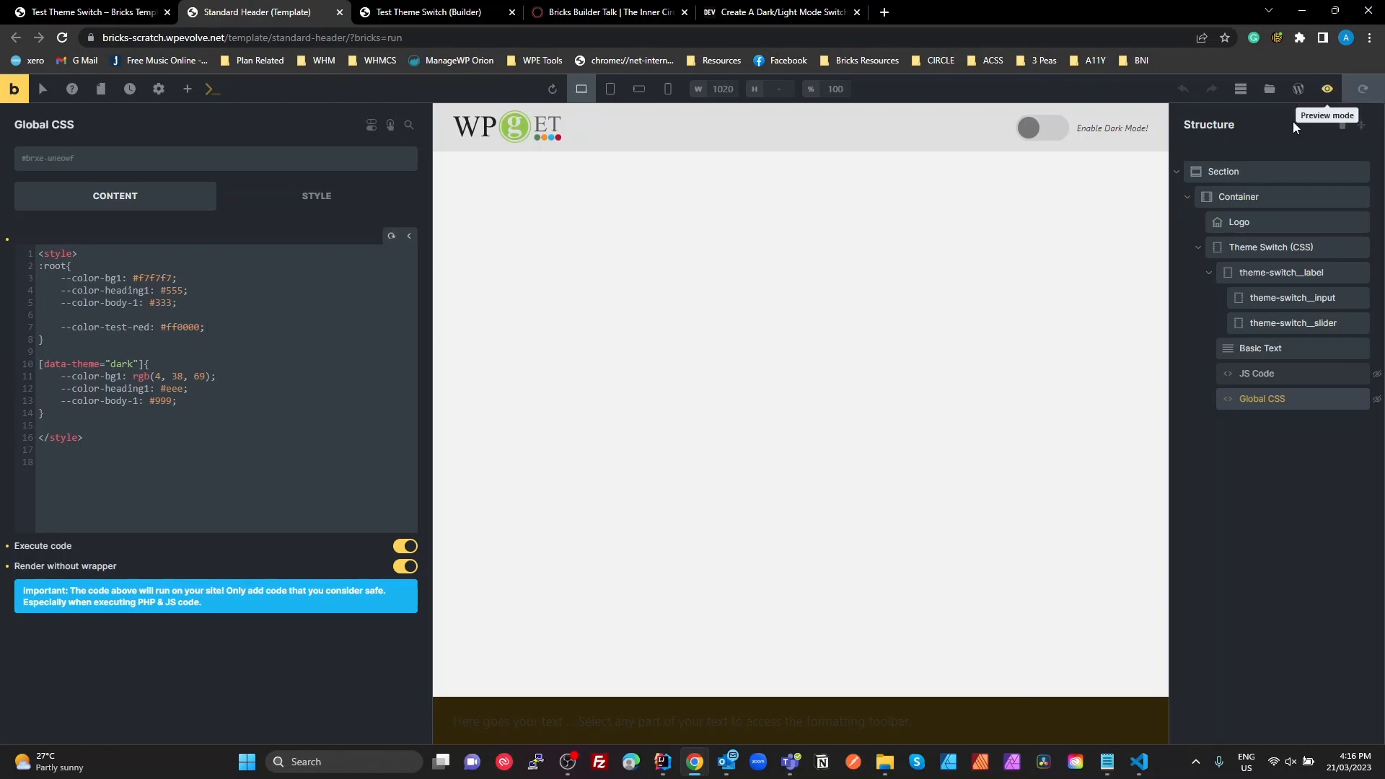
Step: Copy the --color-test-red variable name and reload the Test Theme Switch page's builder
left_click_drag(151, 326, 65, 327)
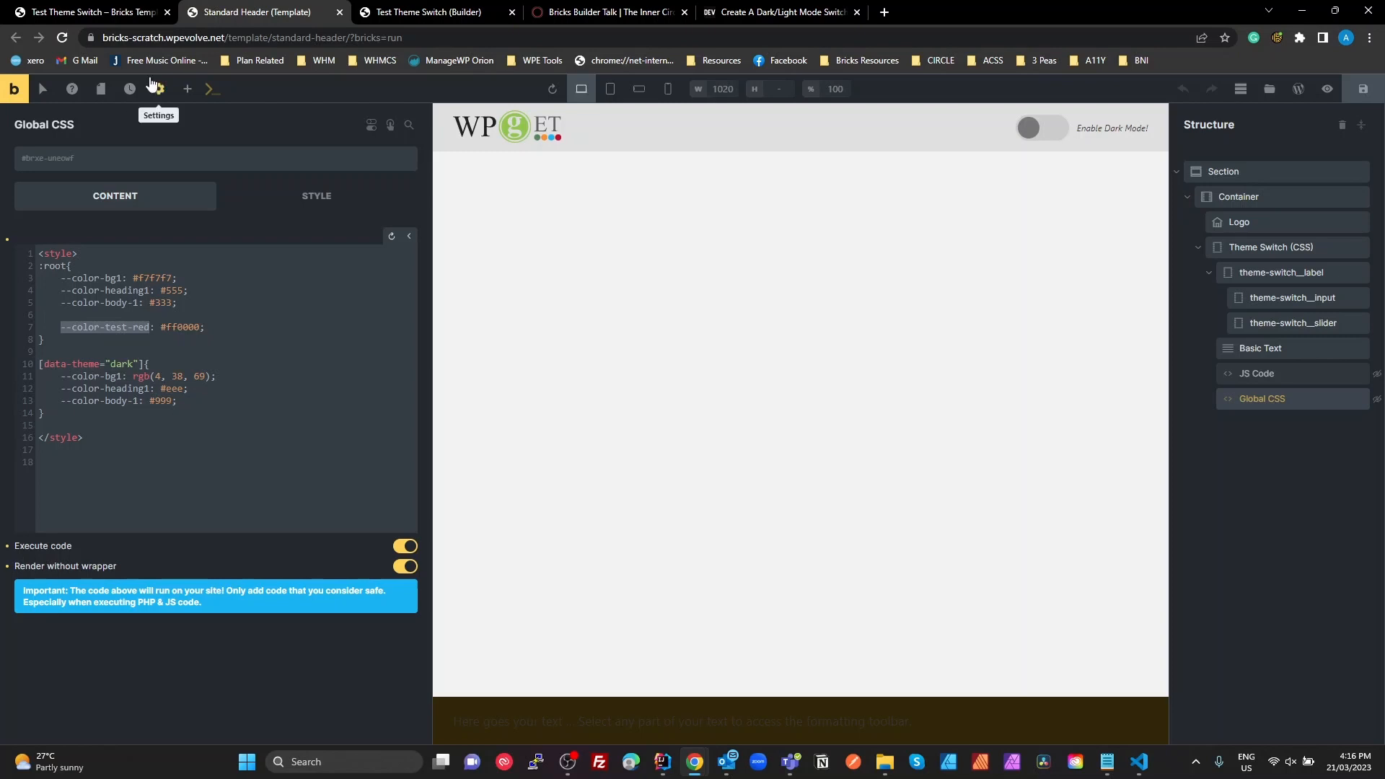
left_click(440, 12)
left_click(62, 38)
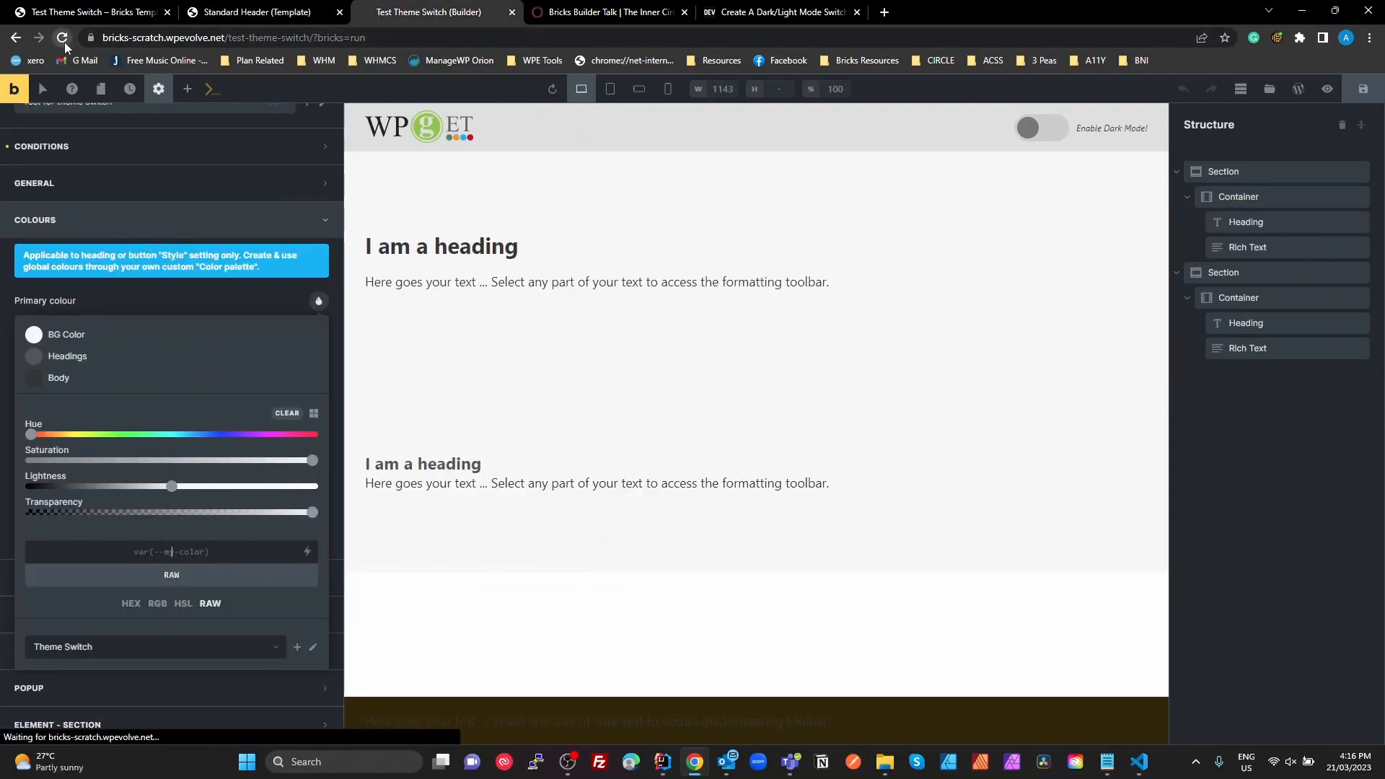
Step: Save the raw value var(--color-test-red) as a colour in the Theme Switch palette through the theme style's primary colour
left_click(762, 124)
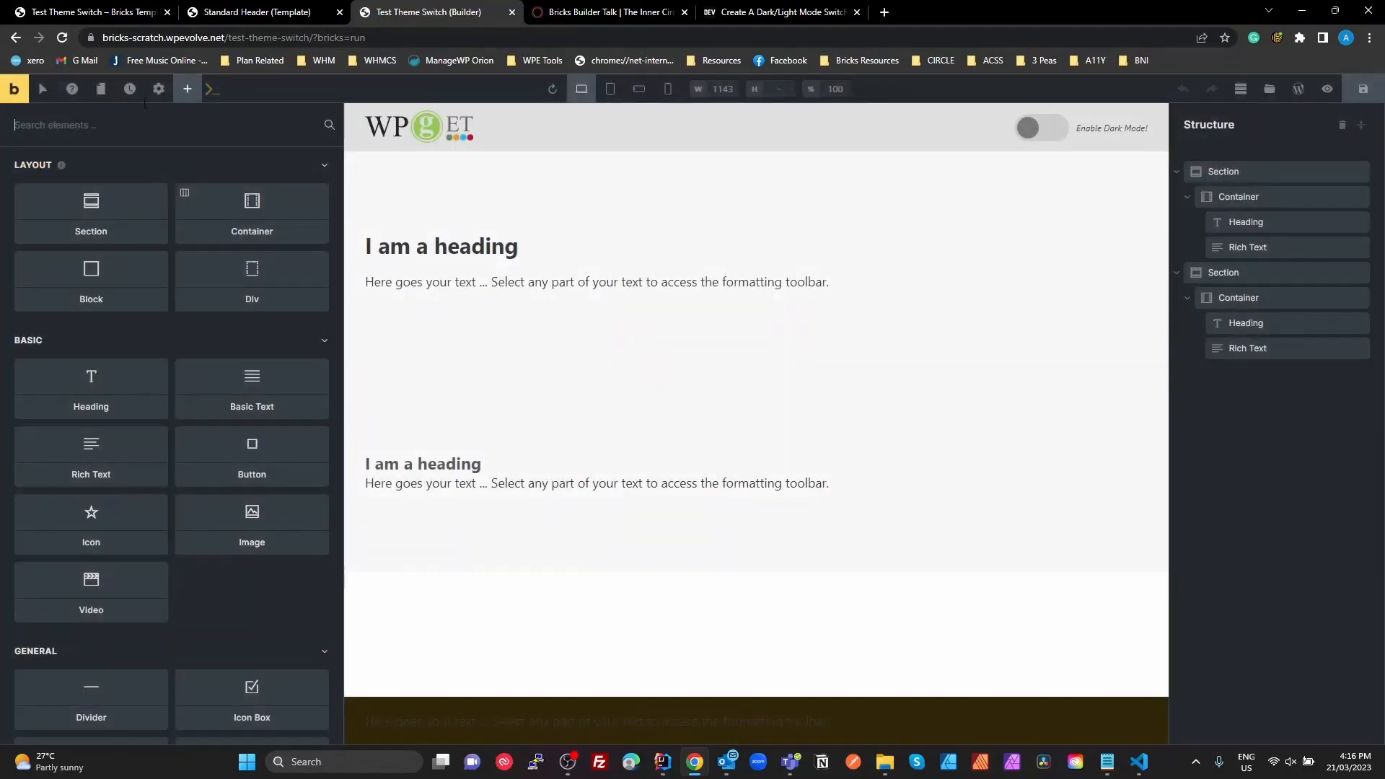
left_click(159, 89)
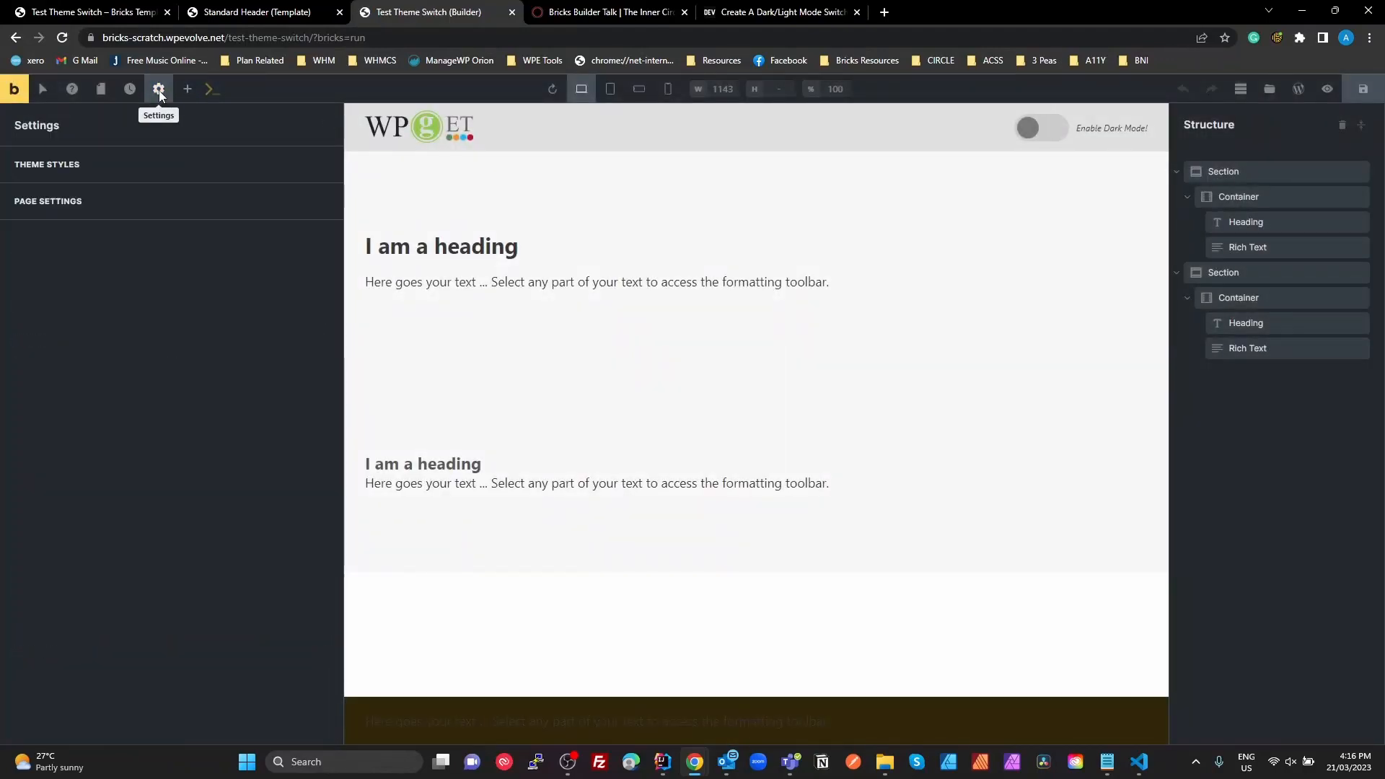
left_click(105, 171)
left_click(186, 330)
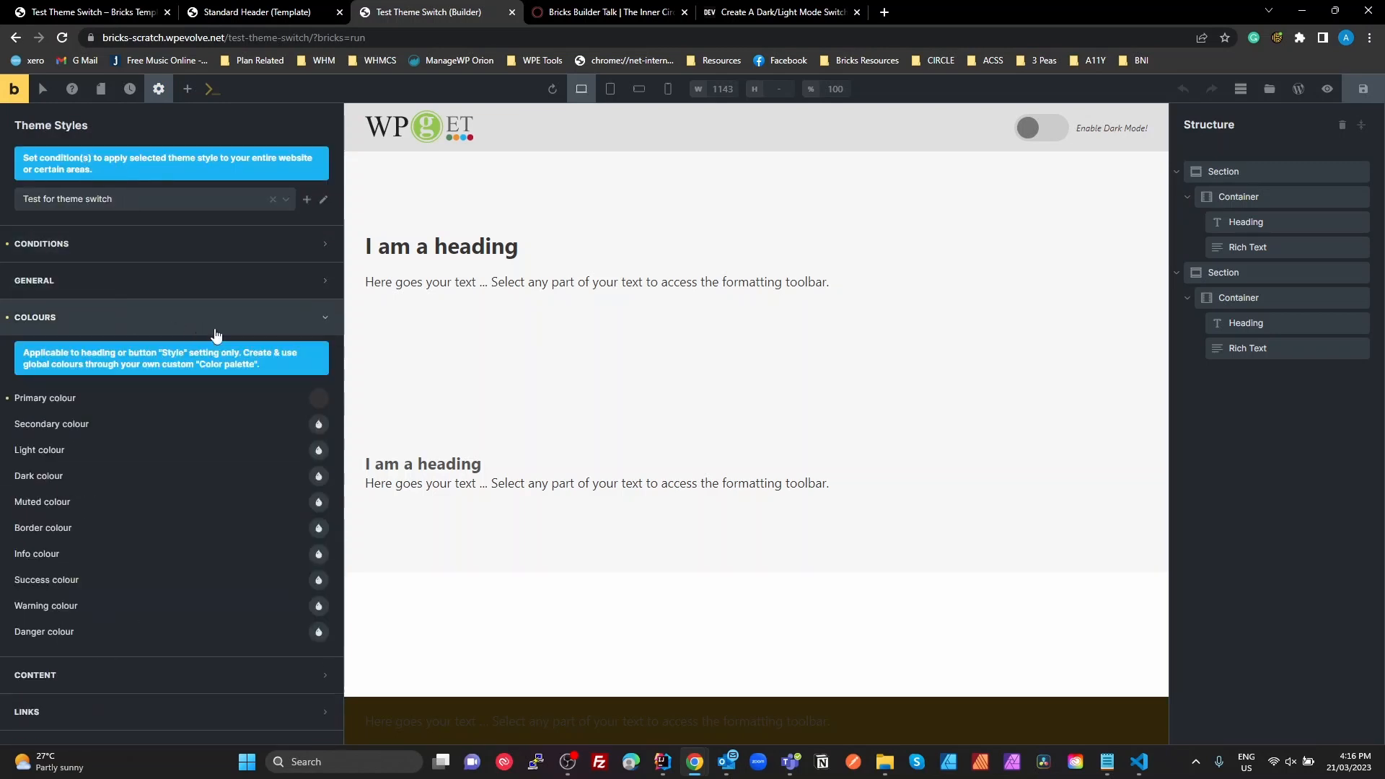
left_click(323, 401)
scroll(210, 490, "down", 2)
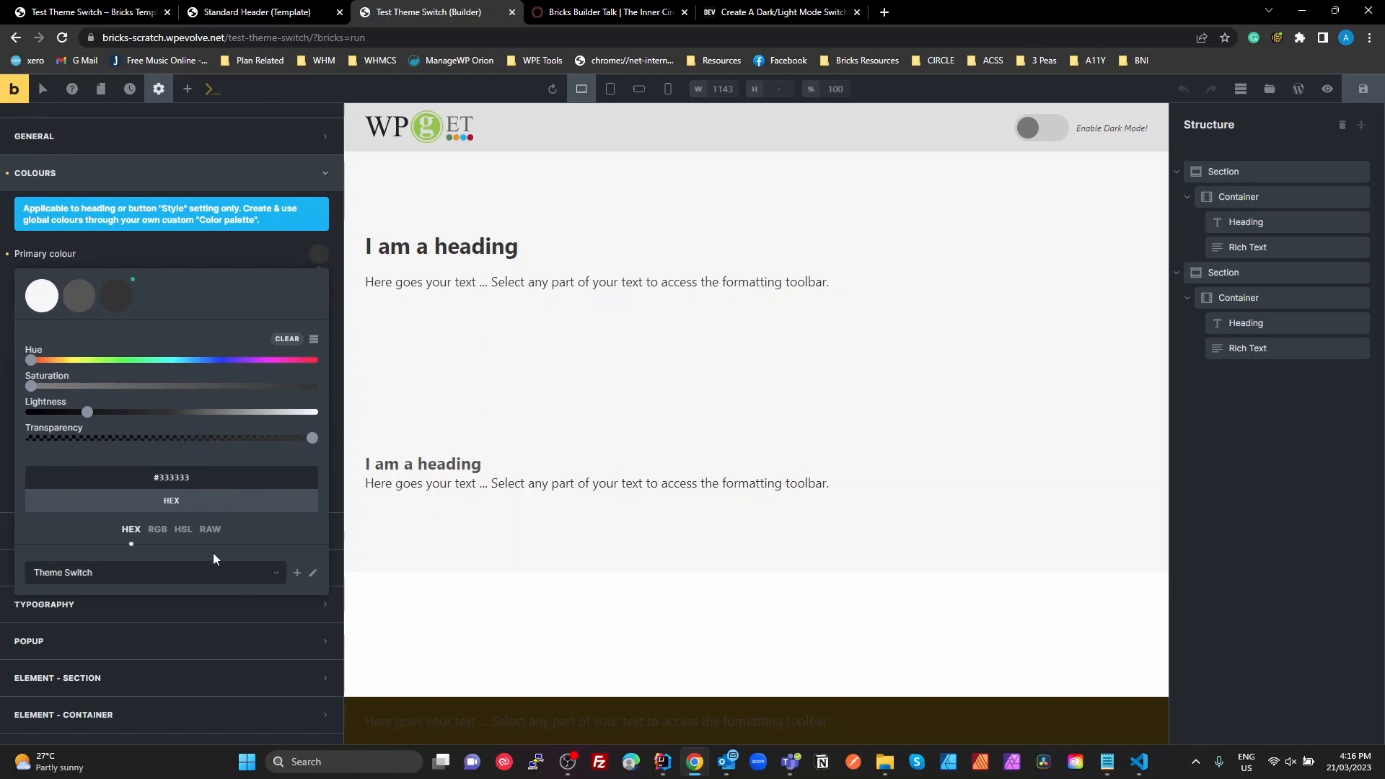
left_click(211, 530)
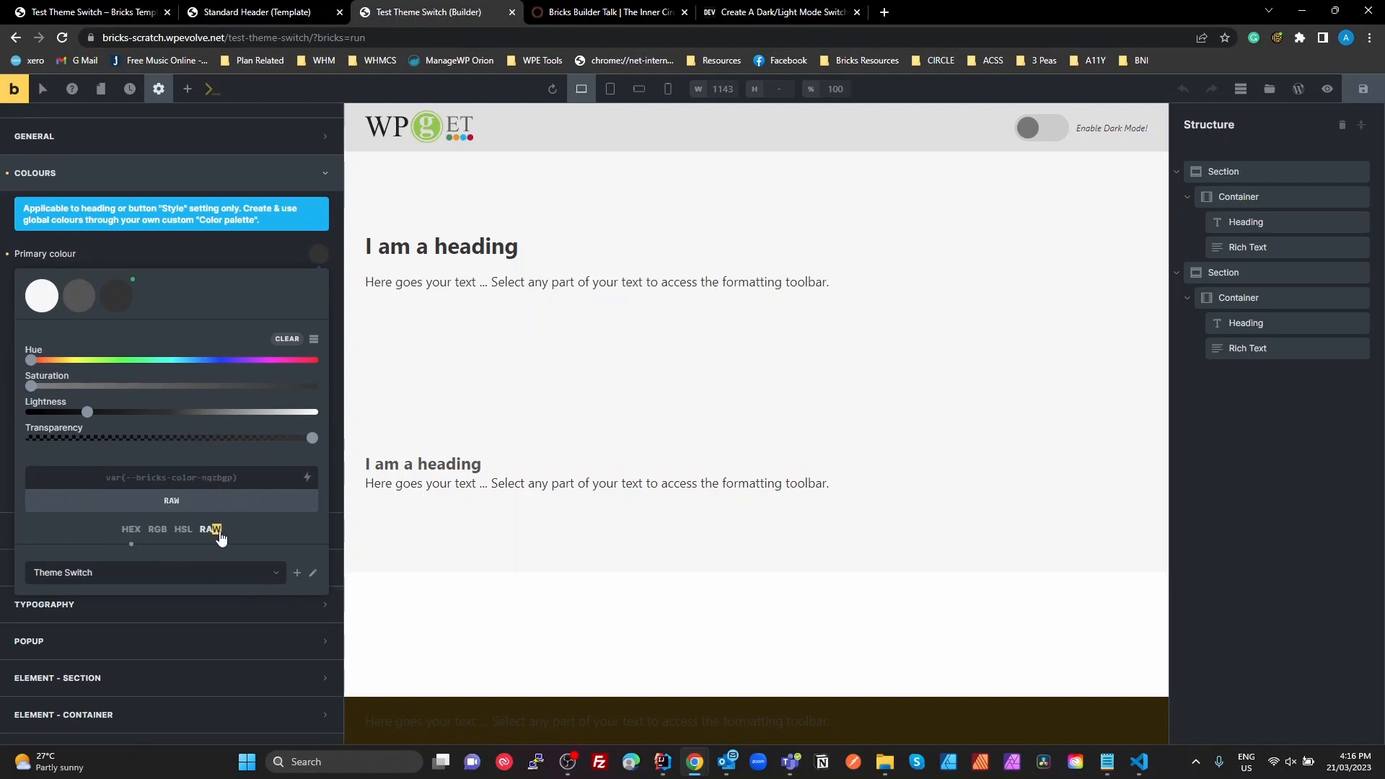
left_click(172, 477)
type("var(--color-test-red)")
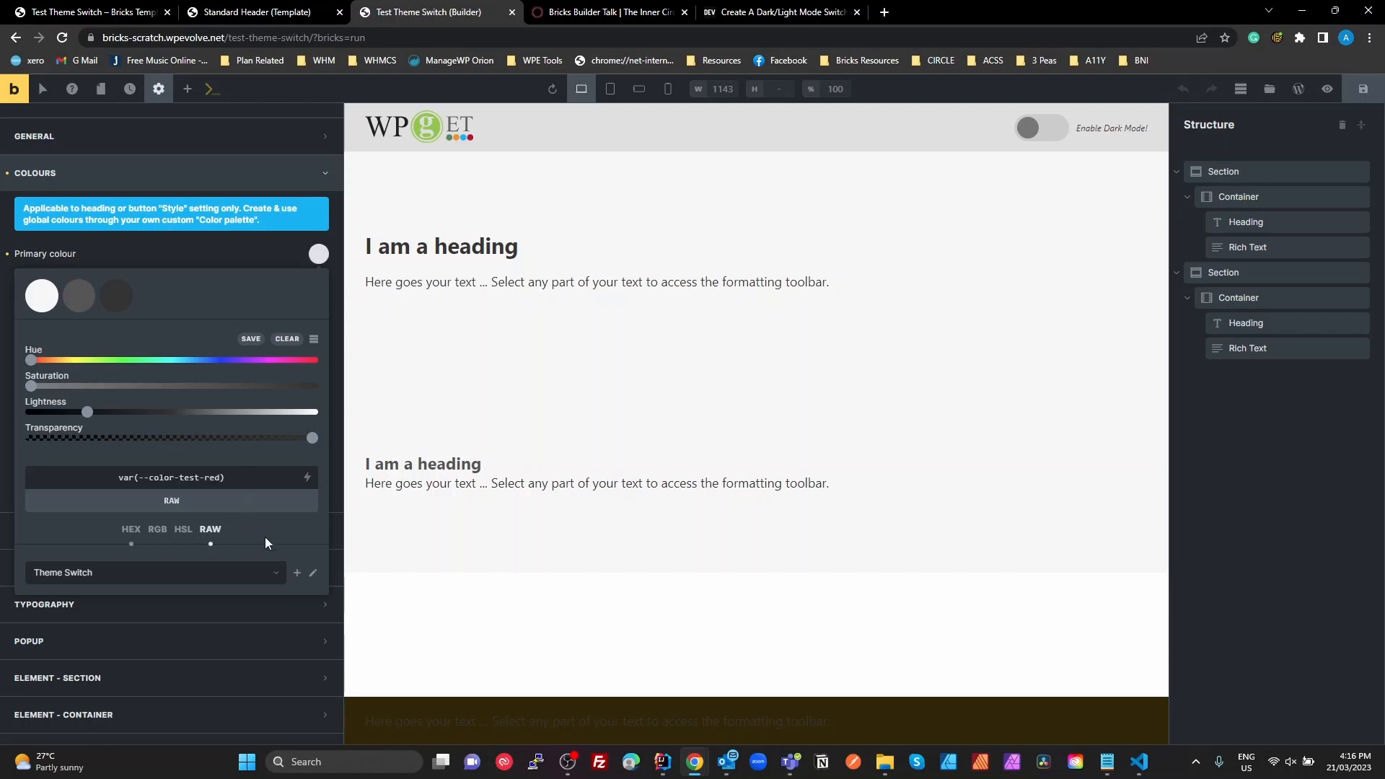
left_click(251, 339)
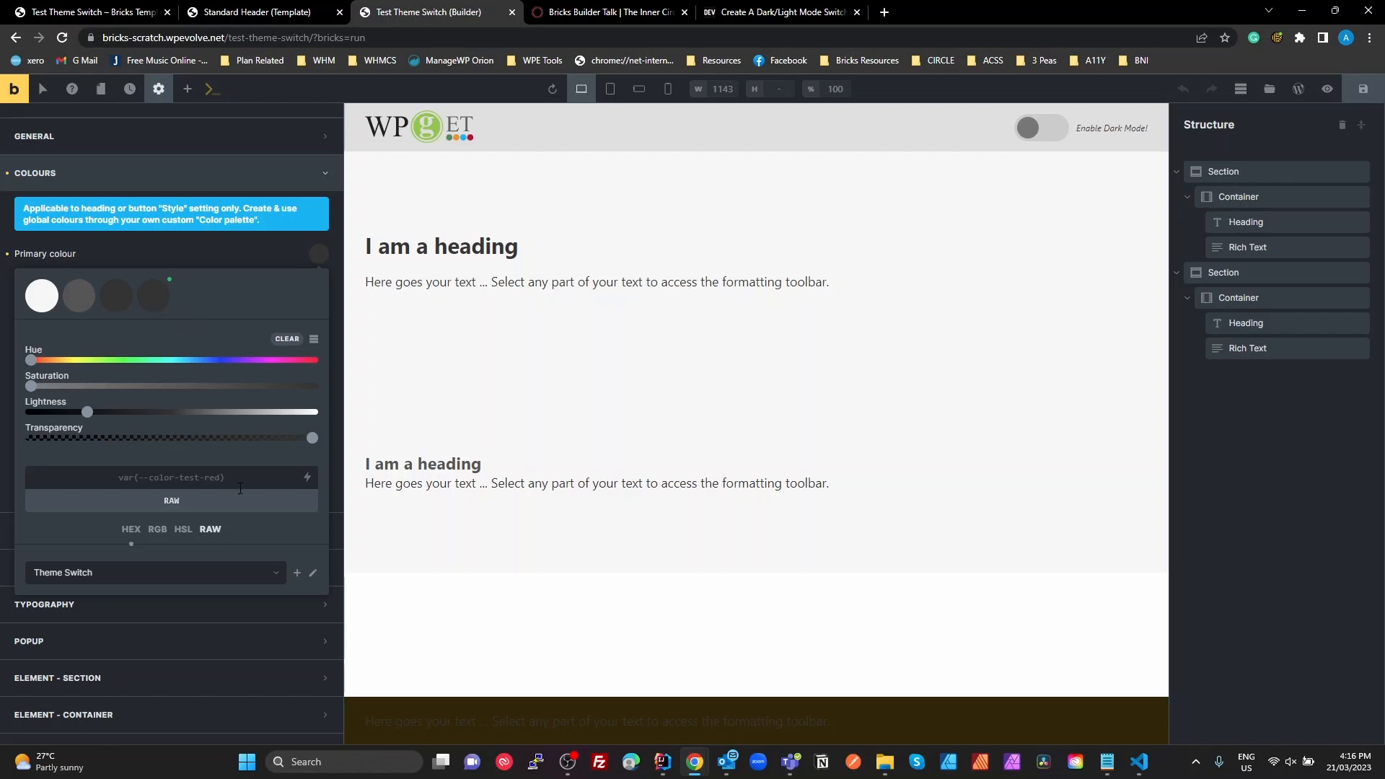
Step: Clear the theme style's primary colour and save the page
left_click(195, 256)
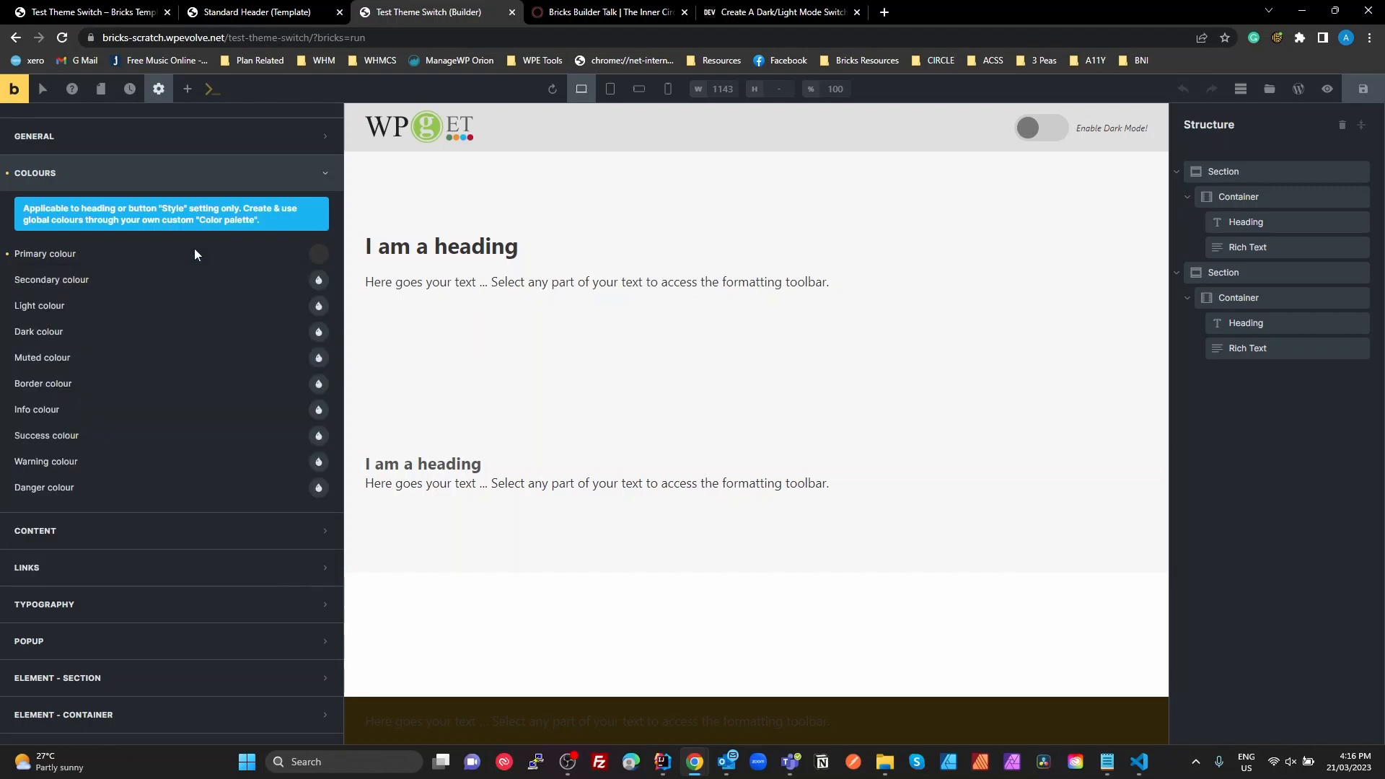
left_click(10, 254)
left_click(1363, 89)
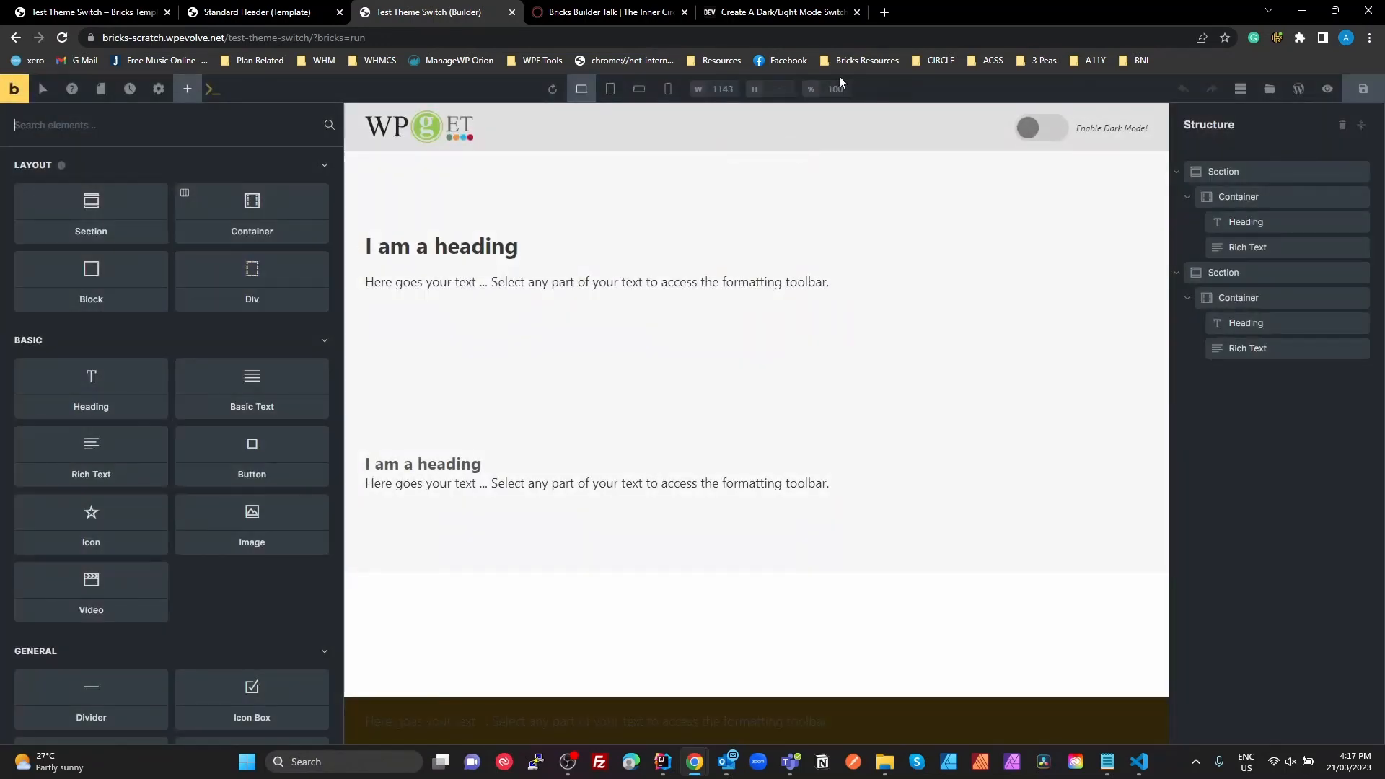
Step: List the Theme Switch palette's colours by name and set the theme style's primary colour to Colour #4
left_click(158, 89)
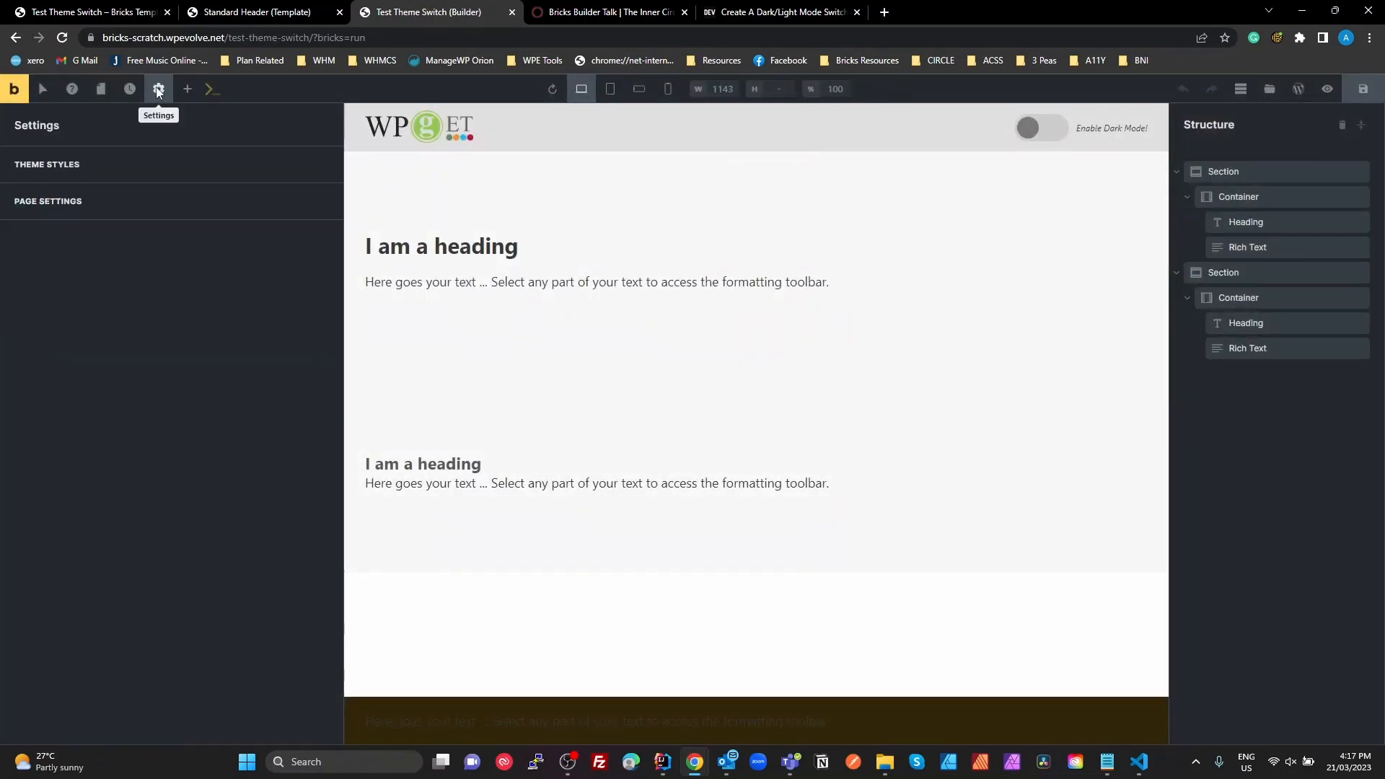
left_click(63, 164)
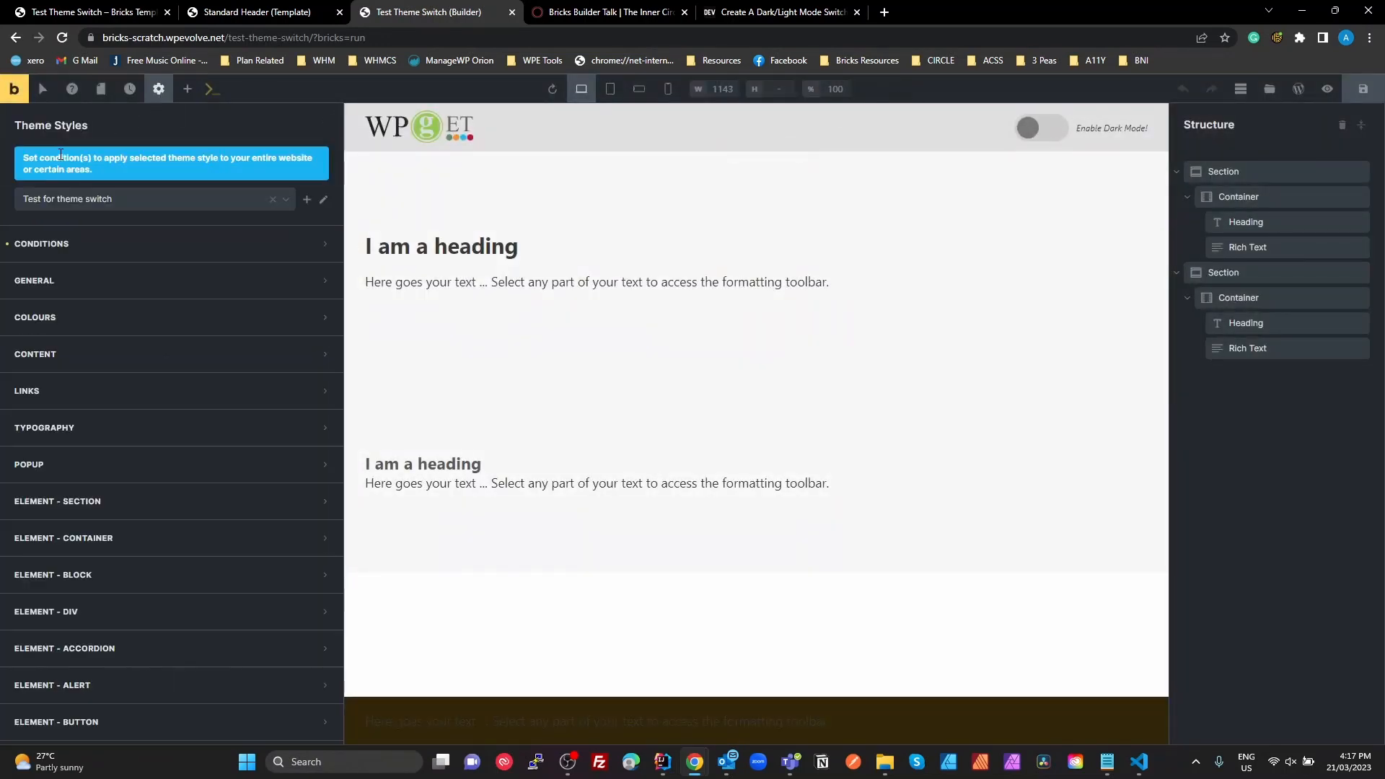
left_click(64, 327)
left_click(317, 399)
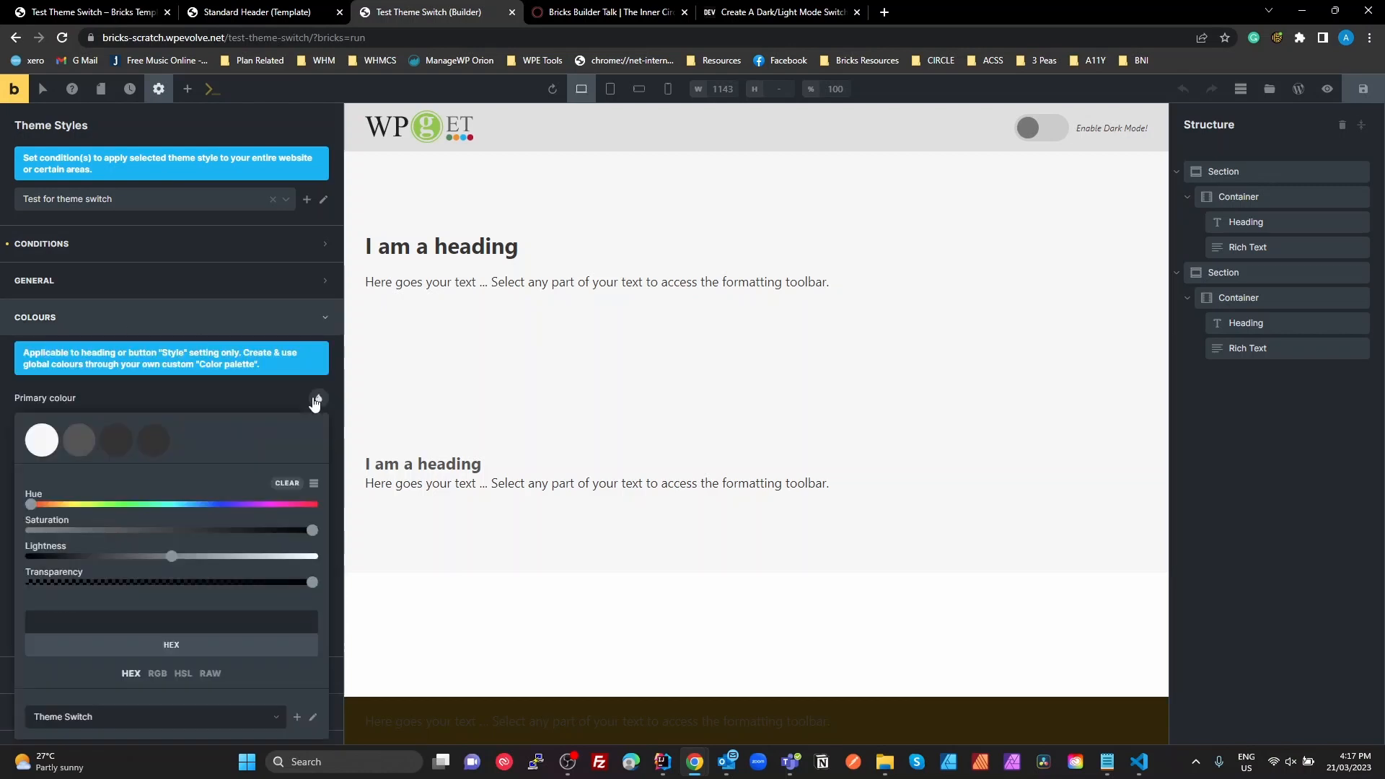
left_click(314, 484)
scroll(310, 488, "down", 4)
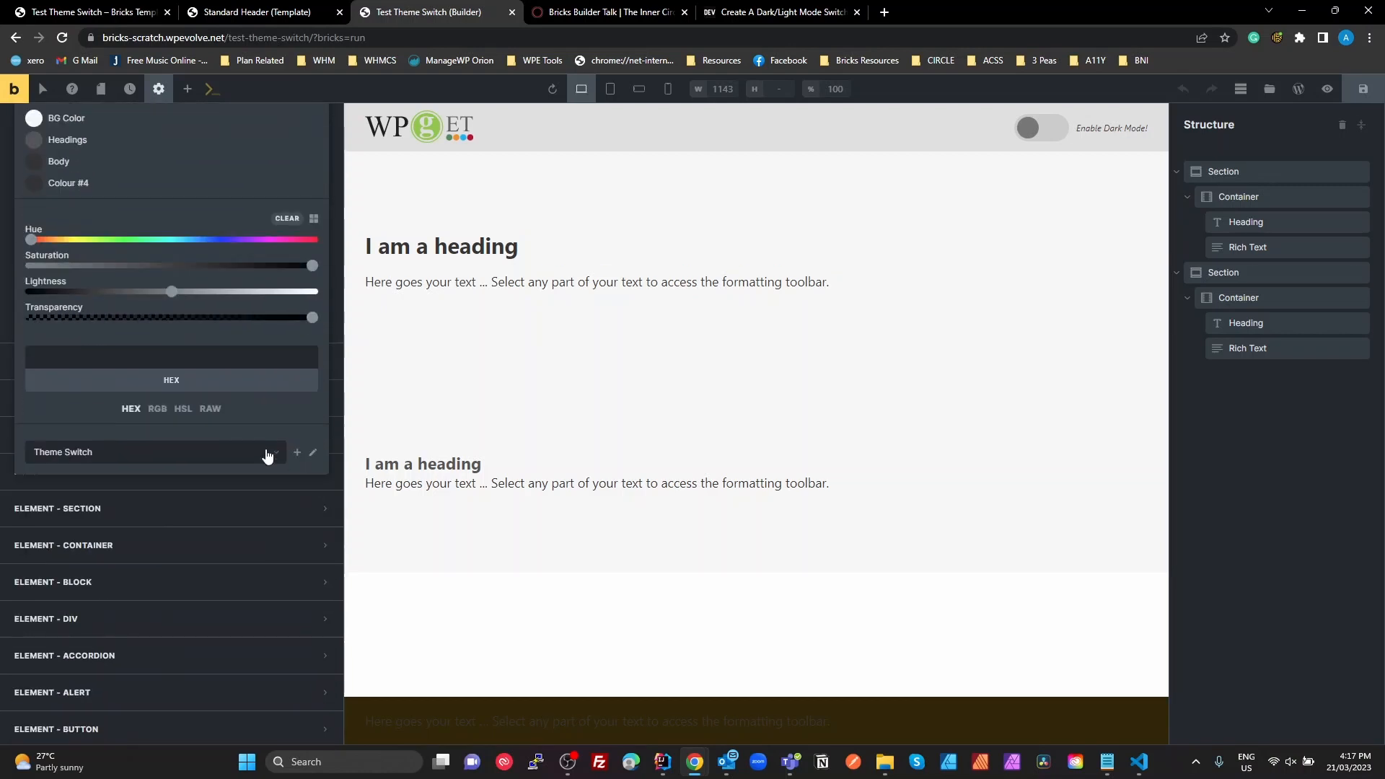
left_click(211, 409)
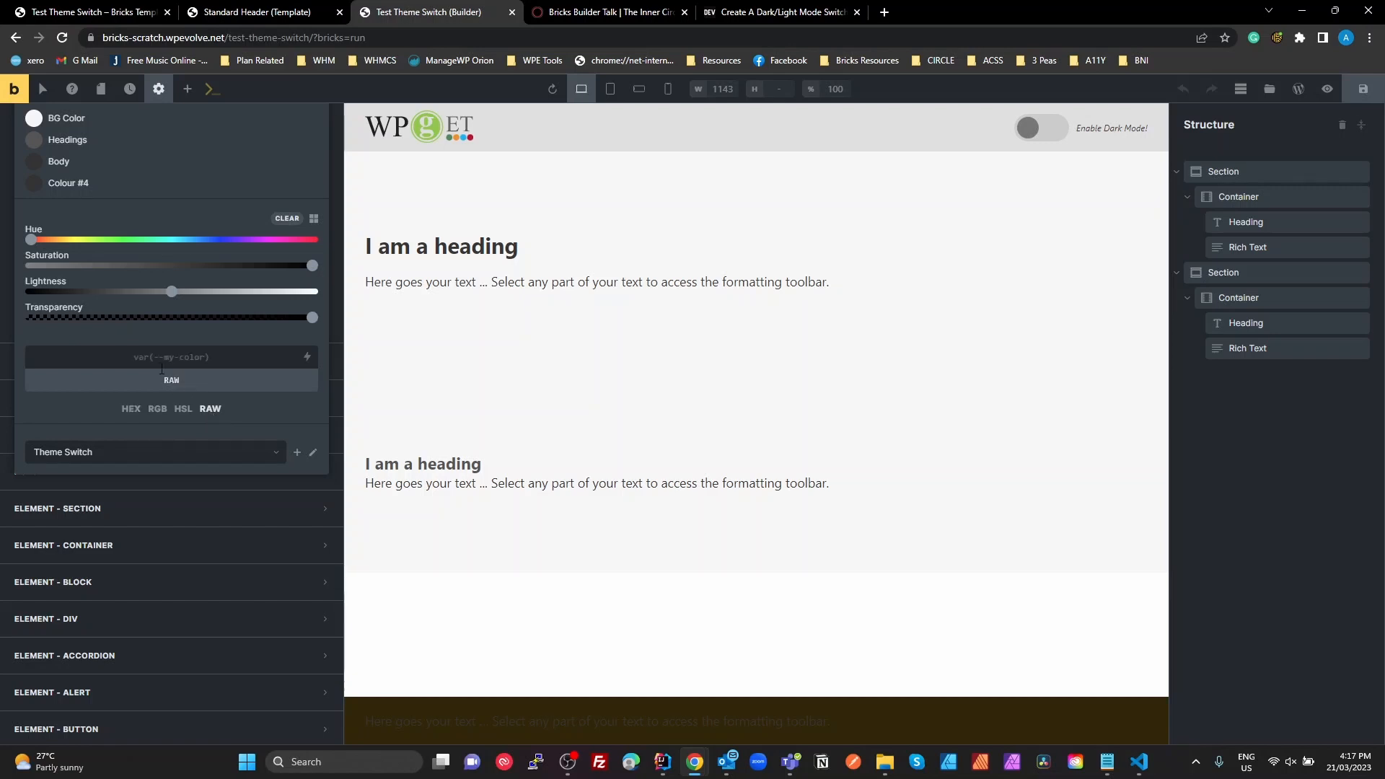
scroll(227, 388, "up", 1)
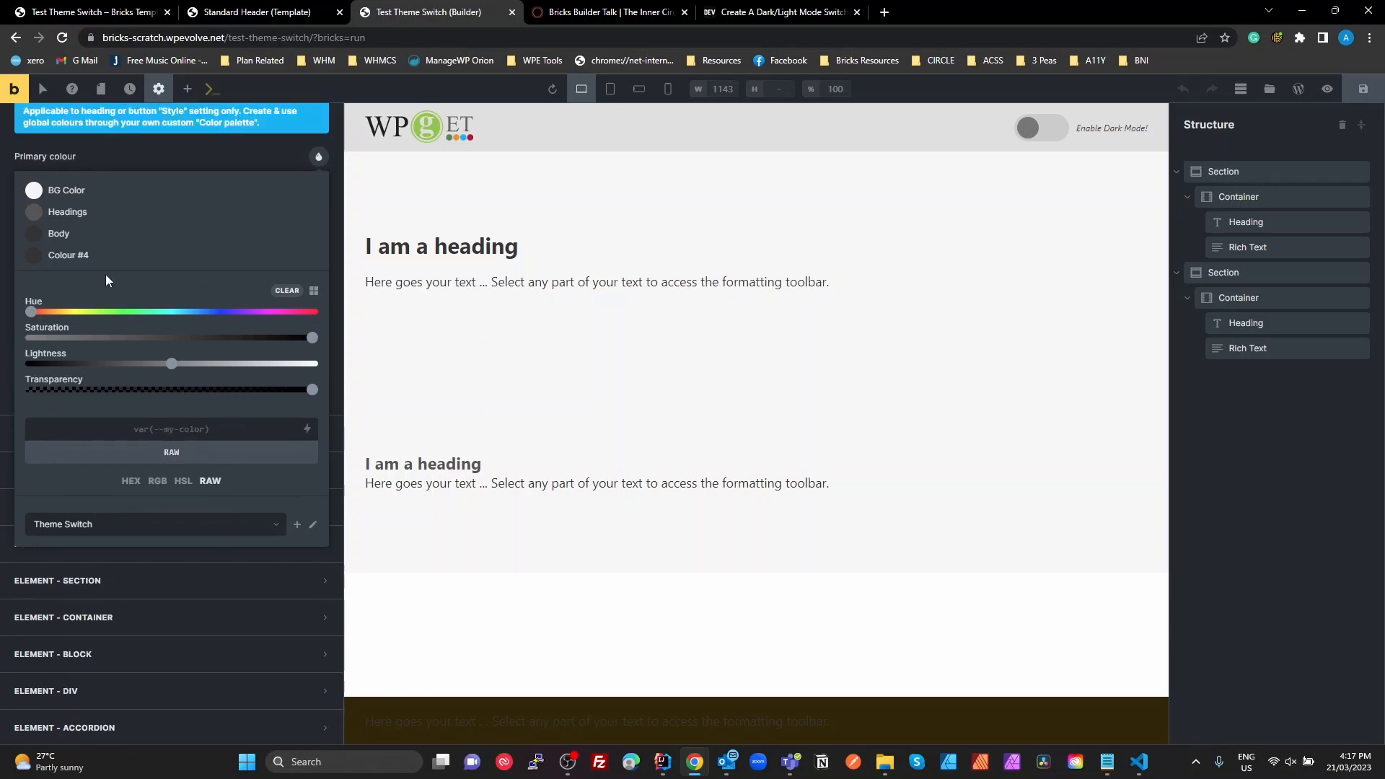
left_click(77, 255)
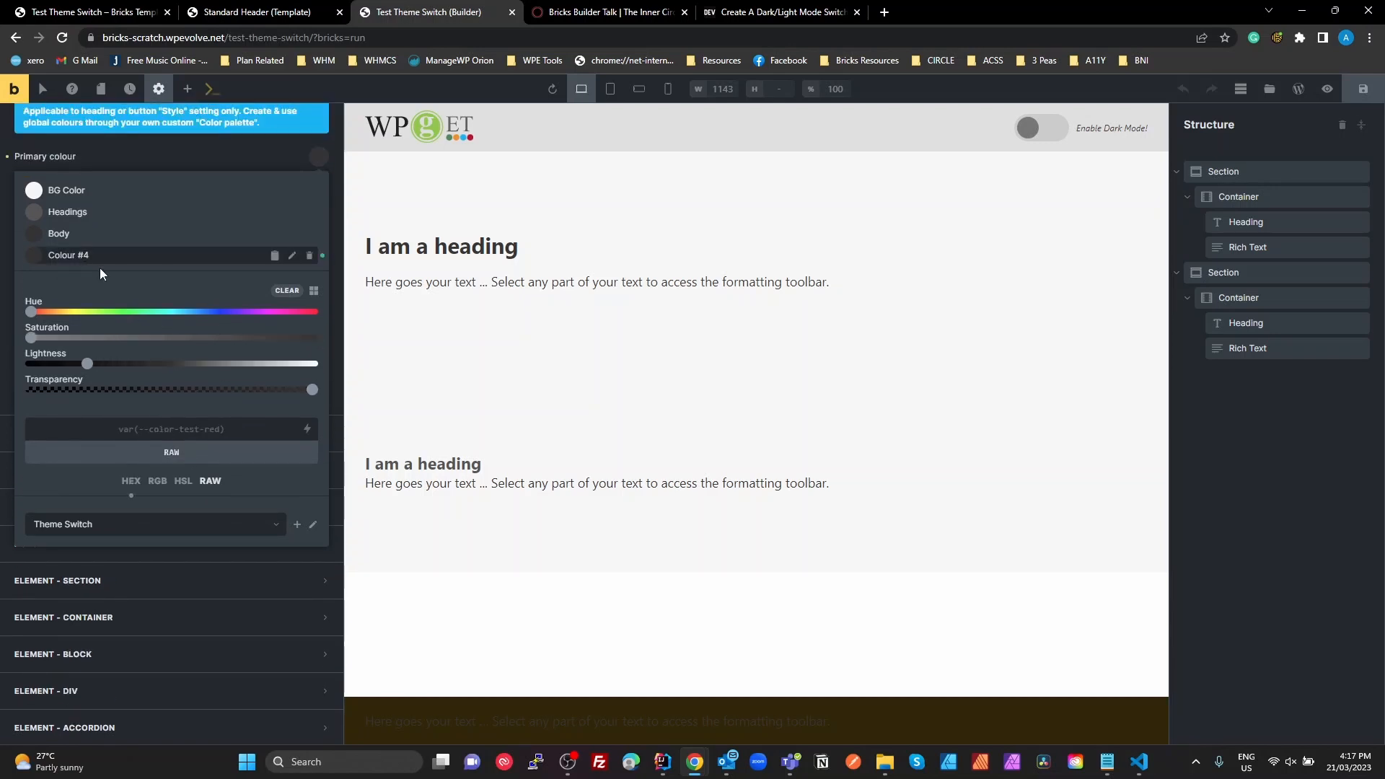
Step: Rename the palette colour Colour #4 as Red
left_click(292, 255)
left_click_drag(68, 257, 128, 252)
key("BackSpace")
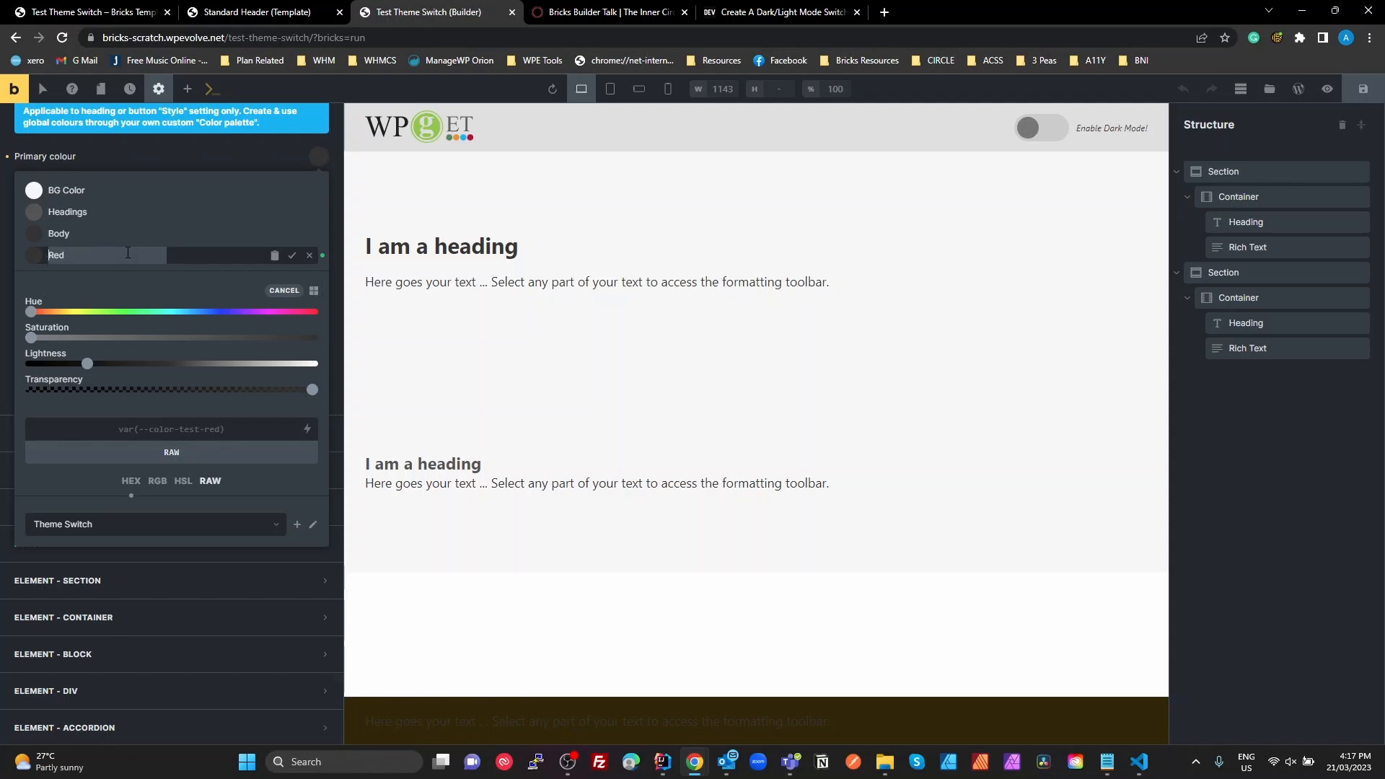
left_click(293, 257)
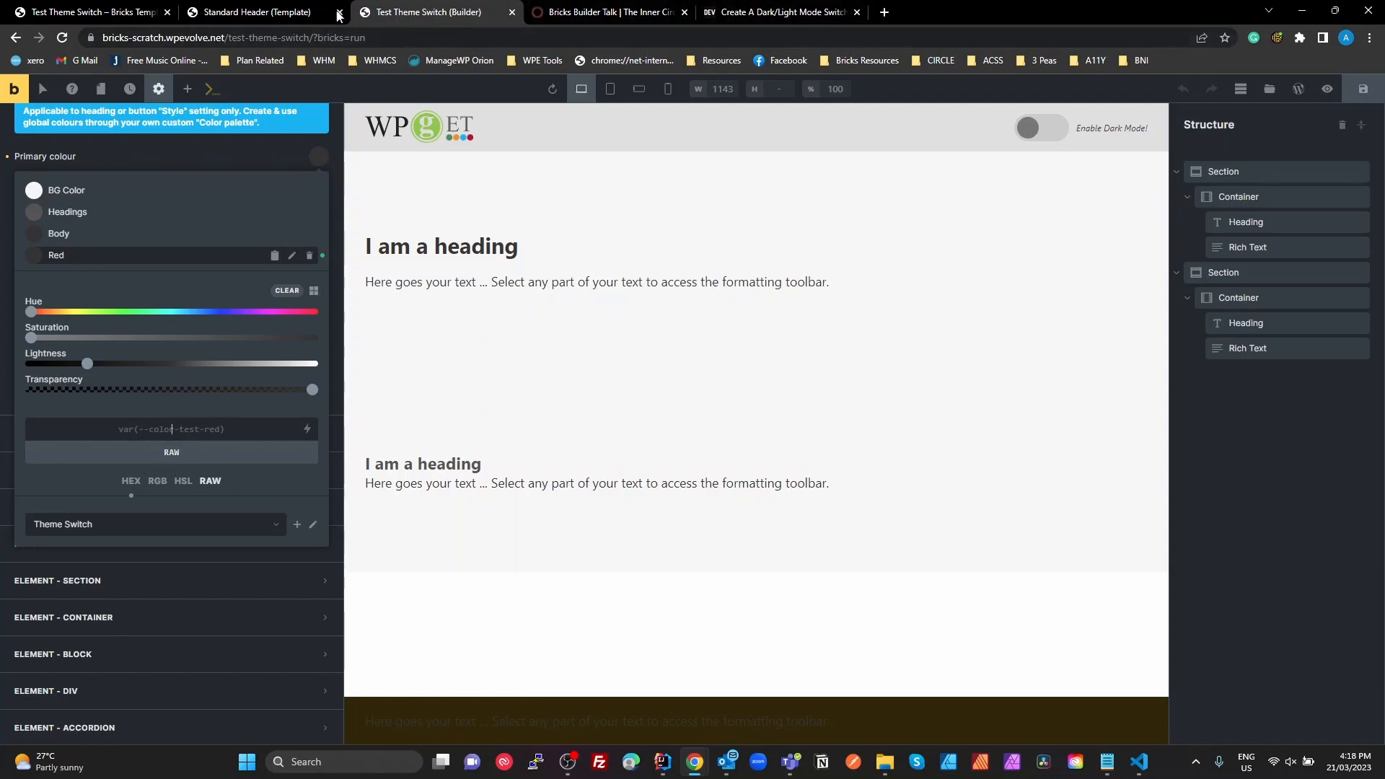
Step: Copy the hex value of --color-test-red from the header template's Global CSS and return to the test page's builder
left_click(308, 15)
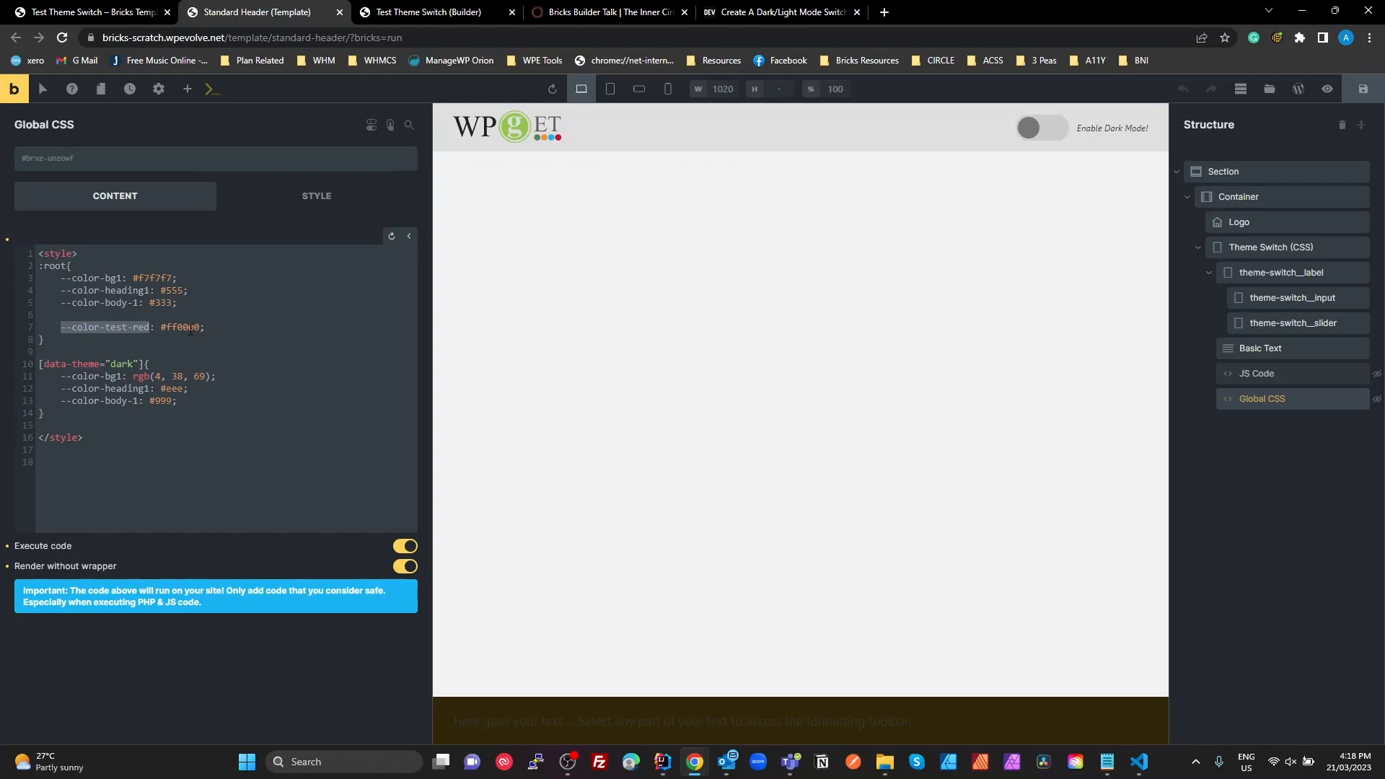
left_click_drag(199, 327, 167, 324)
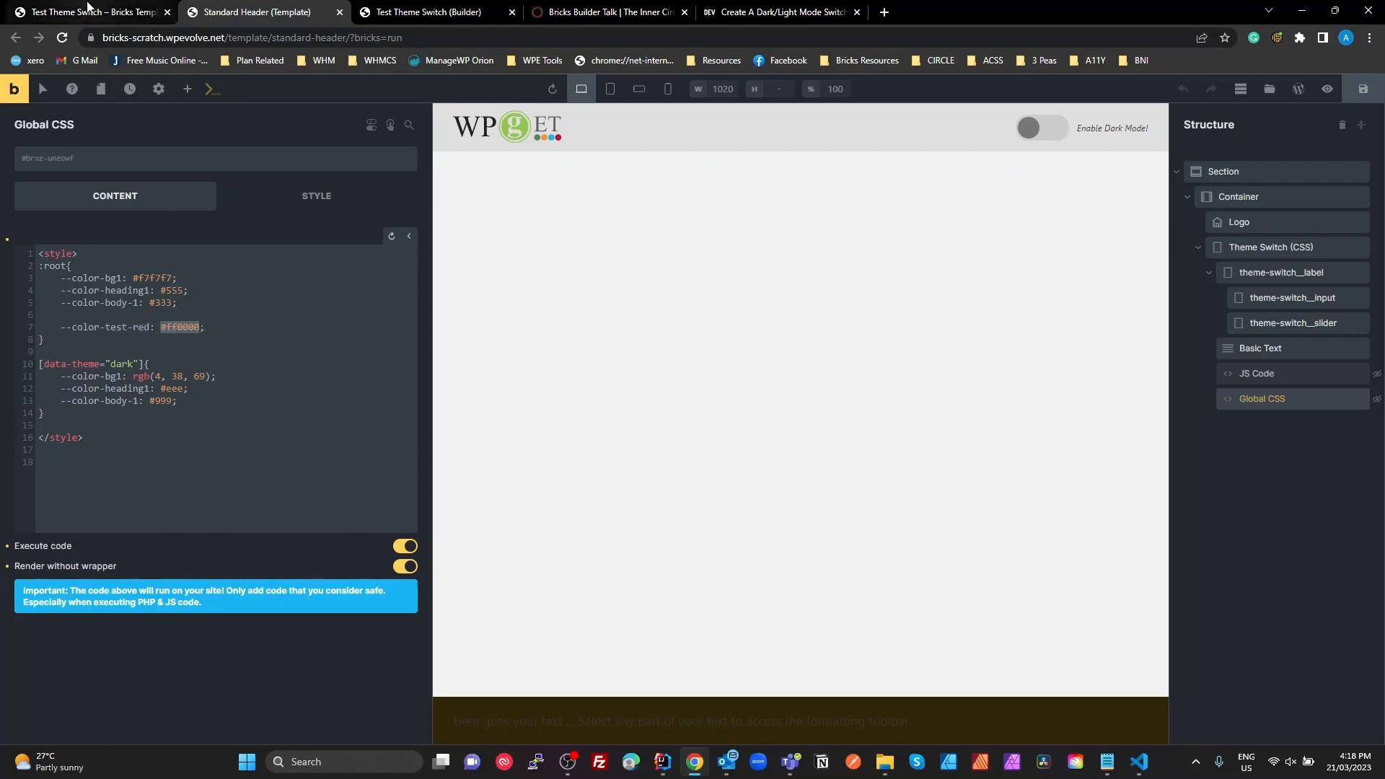
left_click(403, 15)
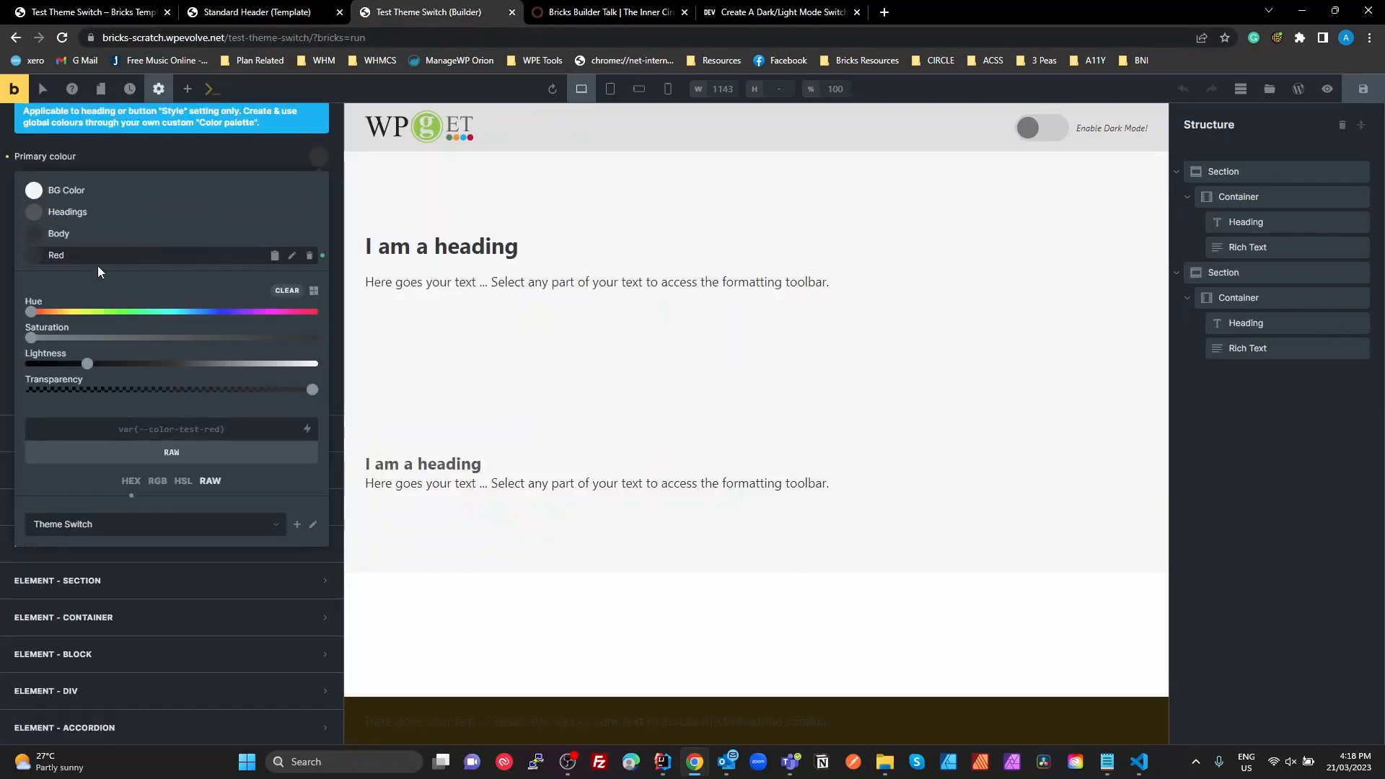
Step: Set the Red palette colour's hex value to #ff0000 and save the page
left_click(293, 257)
left_click(157, 481)
left_click(131, 481)
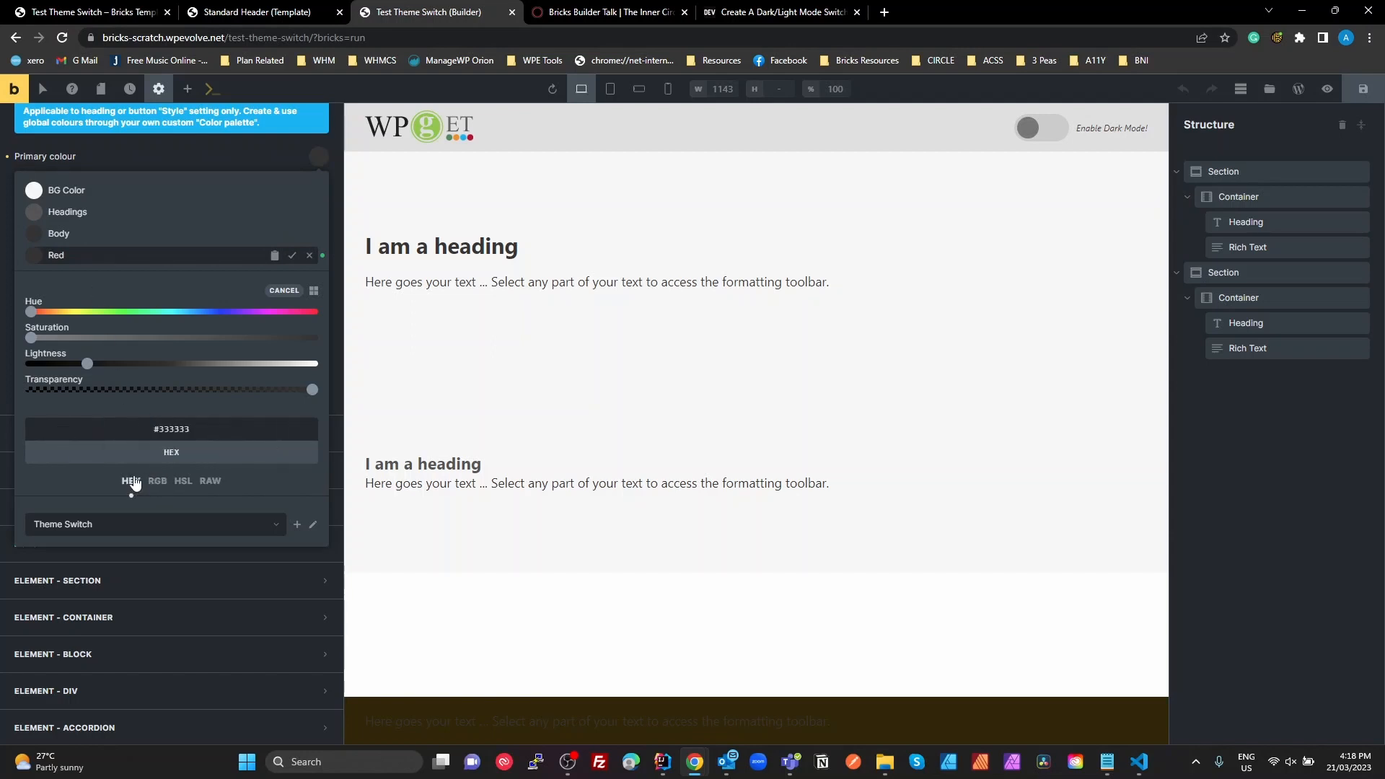
double_click(175, 429)
type("ff0000")
key("Return")
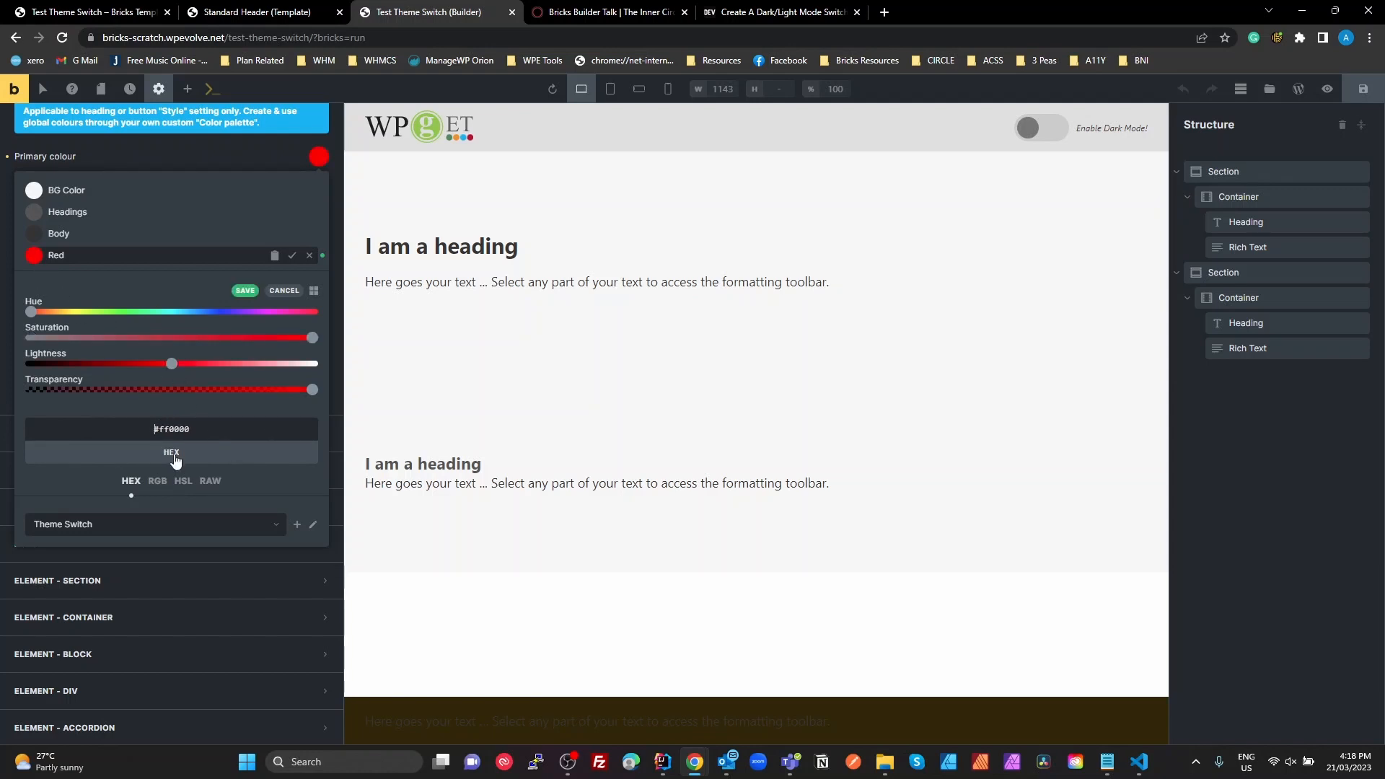
left_click(209, 480)
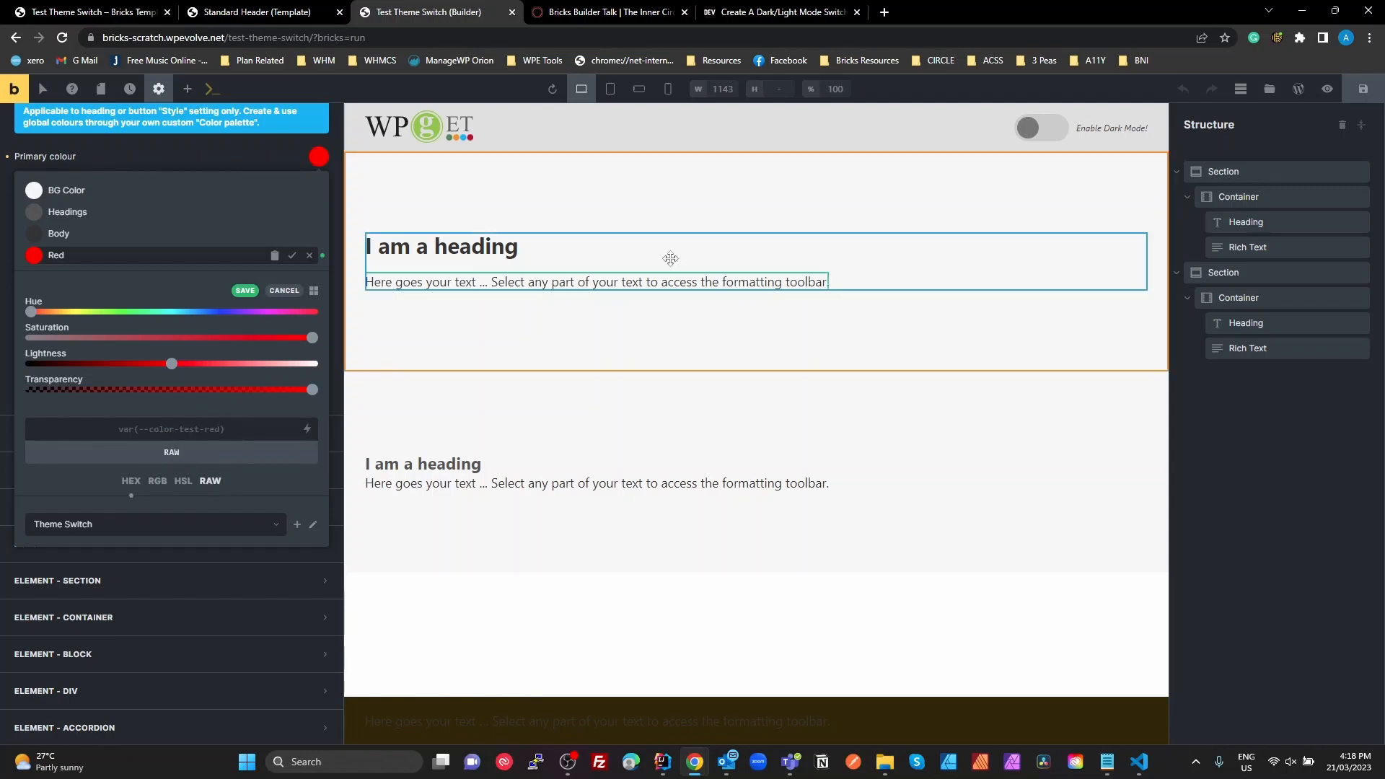
left_click(1366, 92)
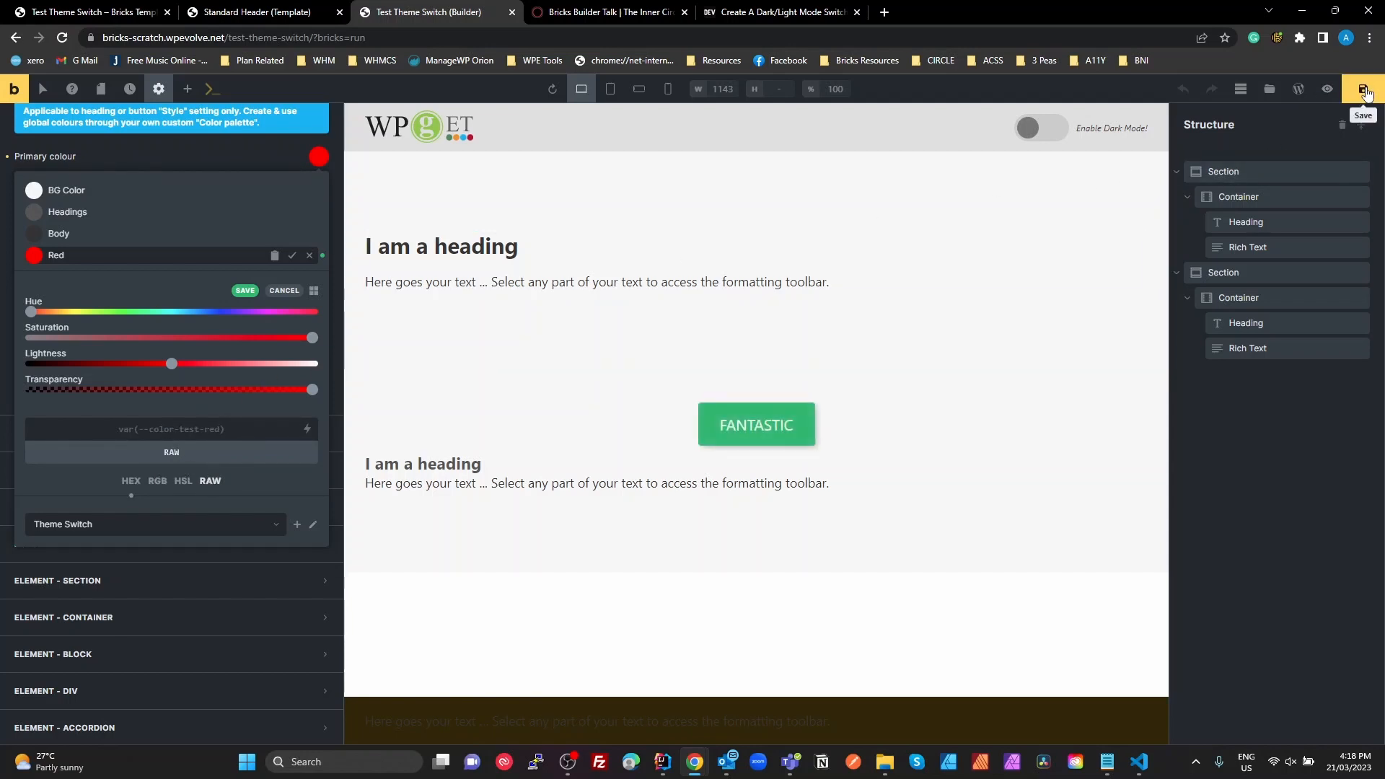
Step: Check the named Theme Switch palette colours in the second section's background colour setting
left_click(598, 409)
left_click(250, 202)
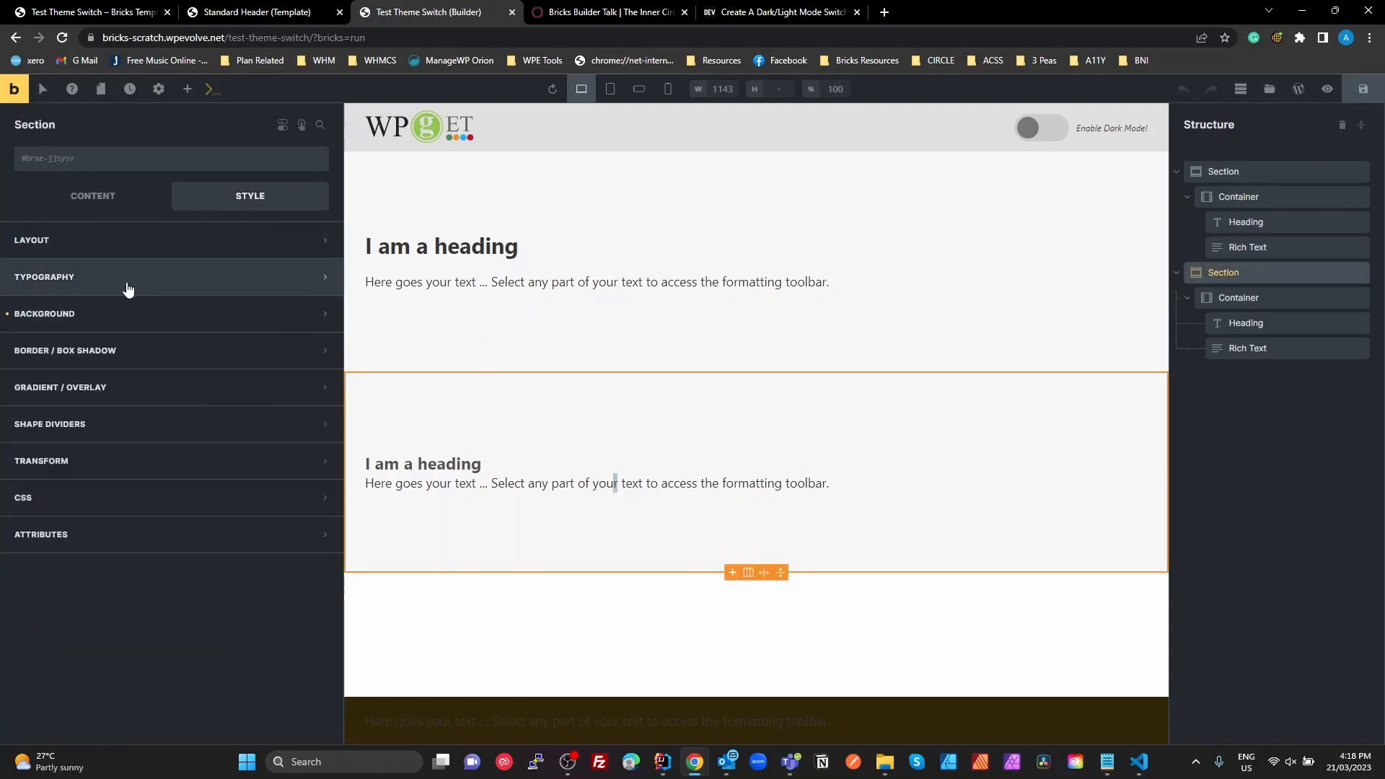
left_click(107, 317)
left_click(317, 348)
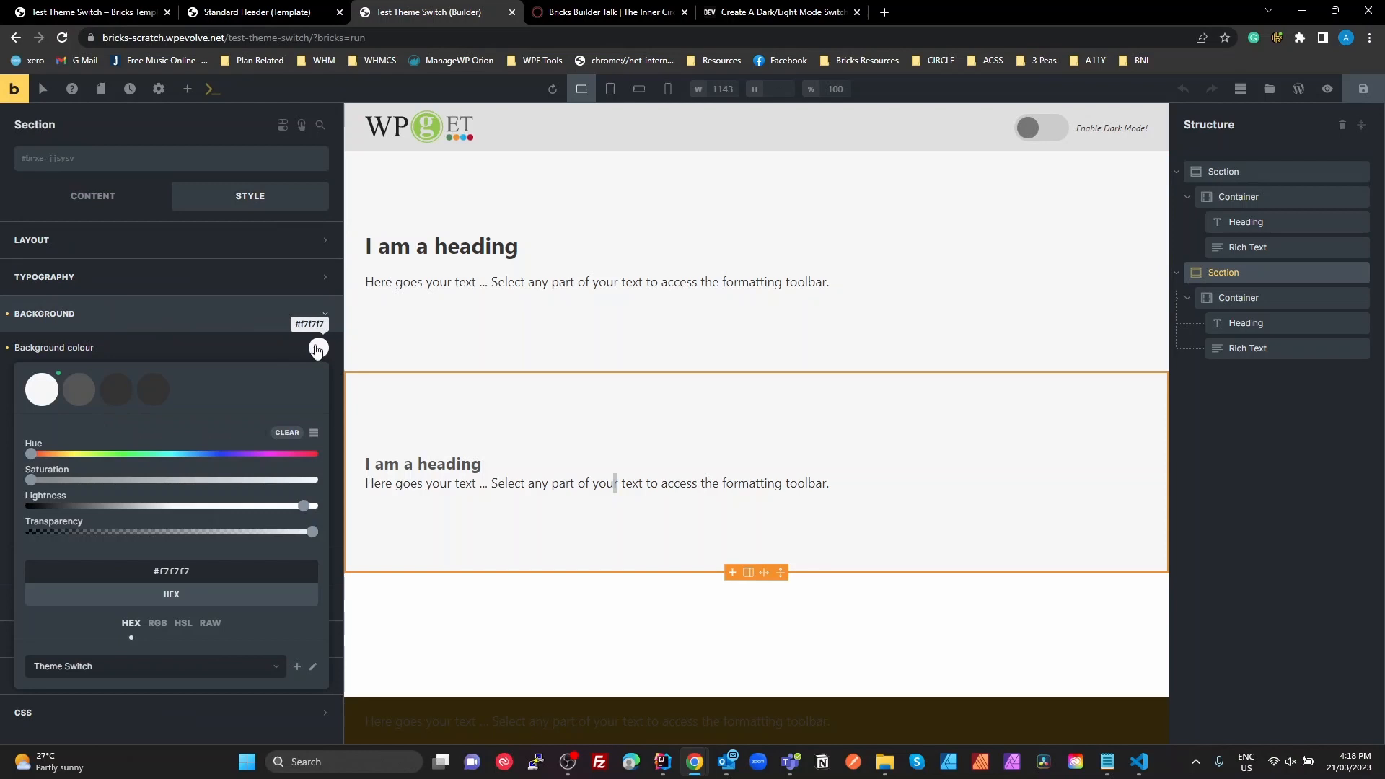
left_click(314, 433)
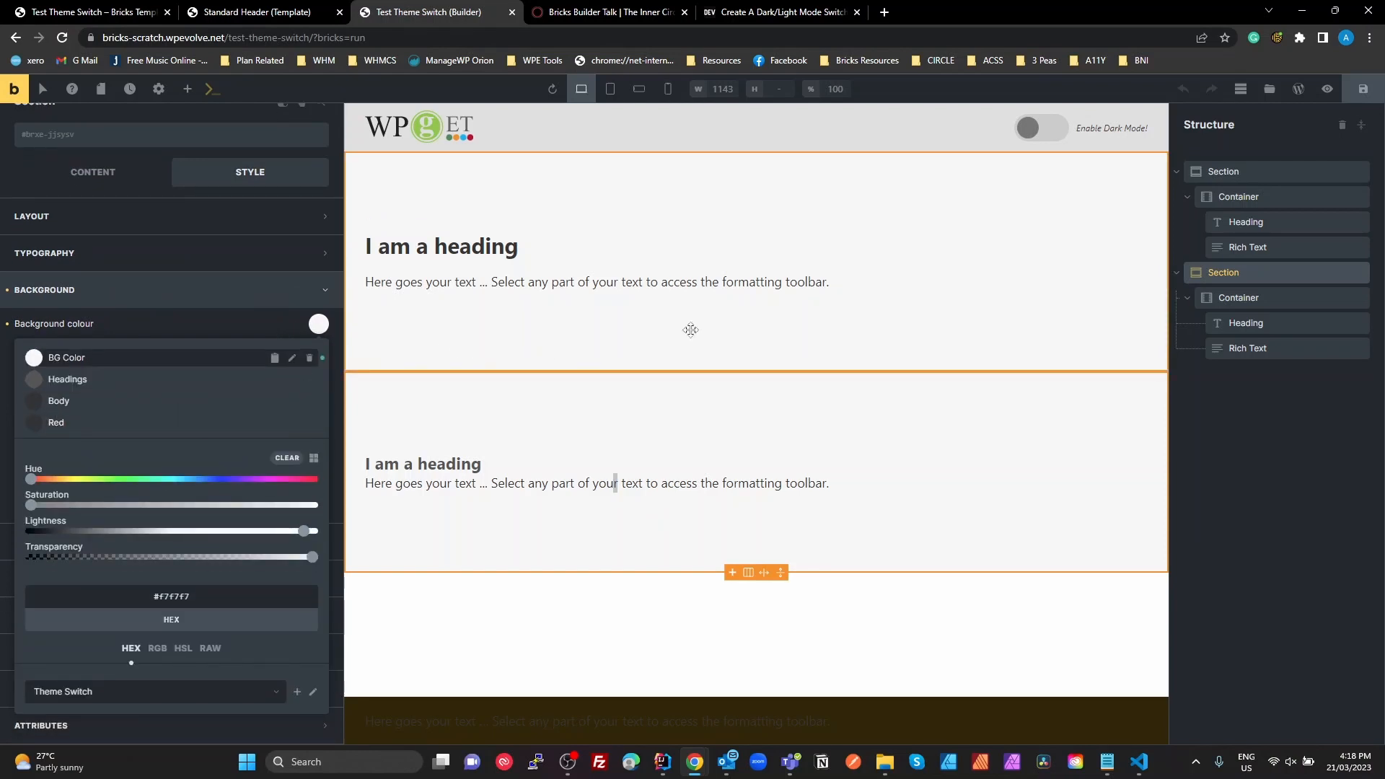
Step: Reopen the theme style's primary colour to check the Red palette swatch
left_click(159, 88)
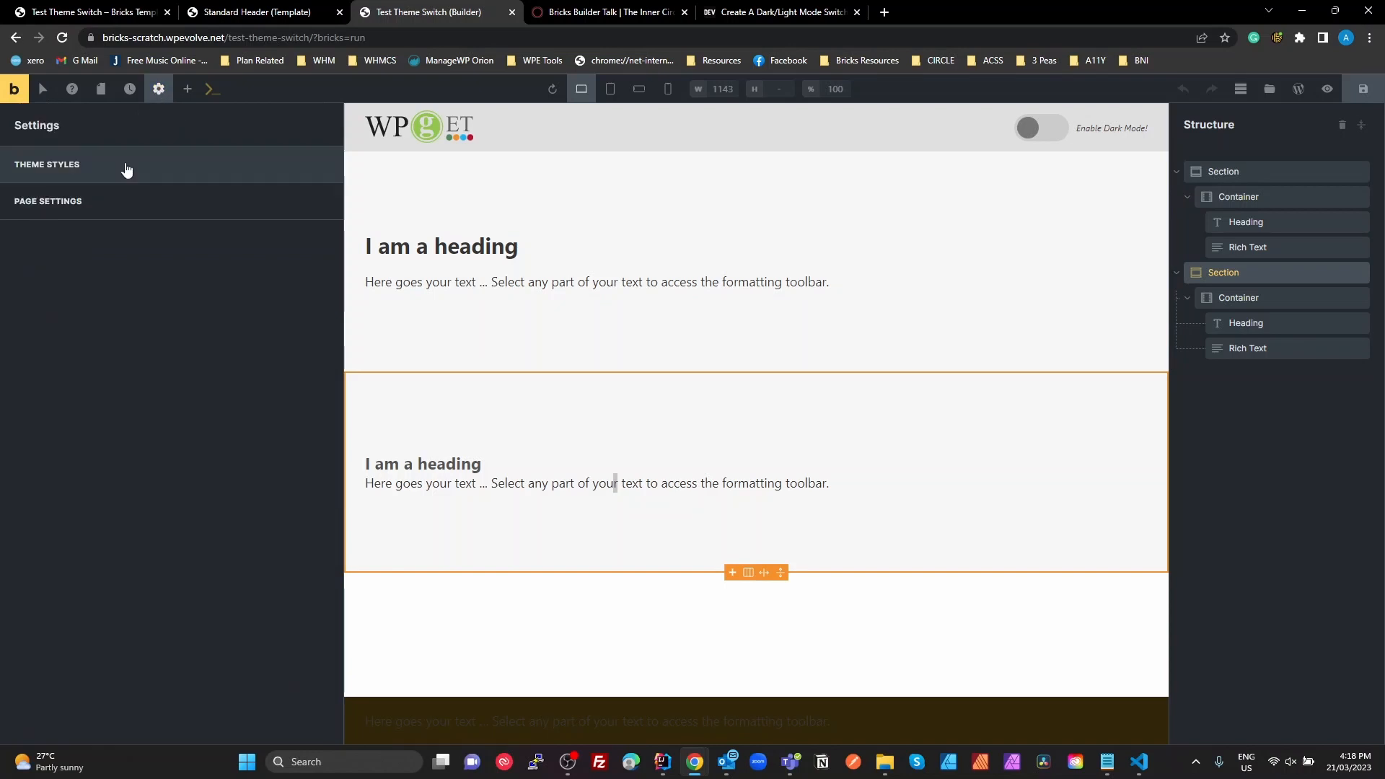
left_click(83, 165)
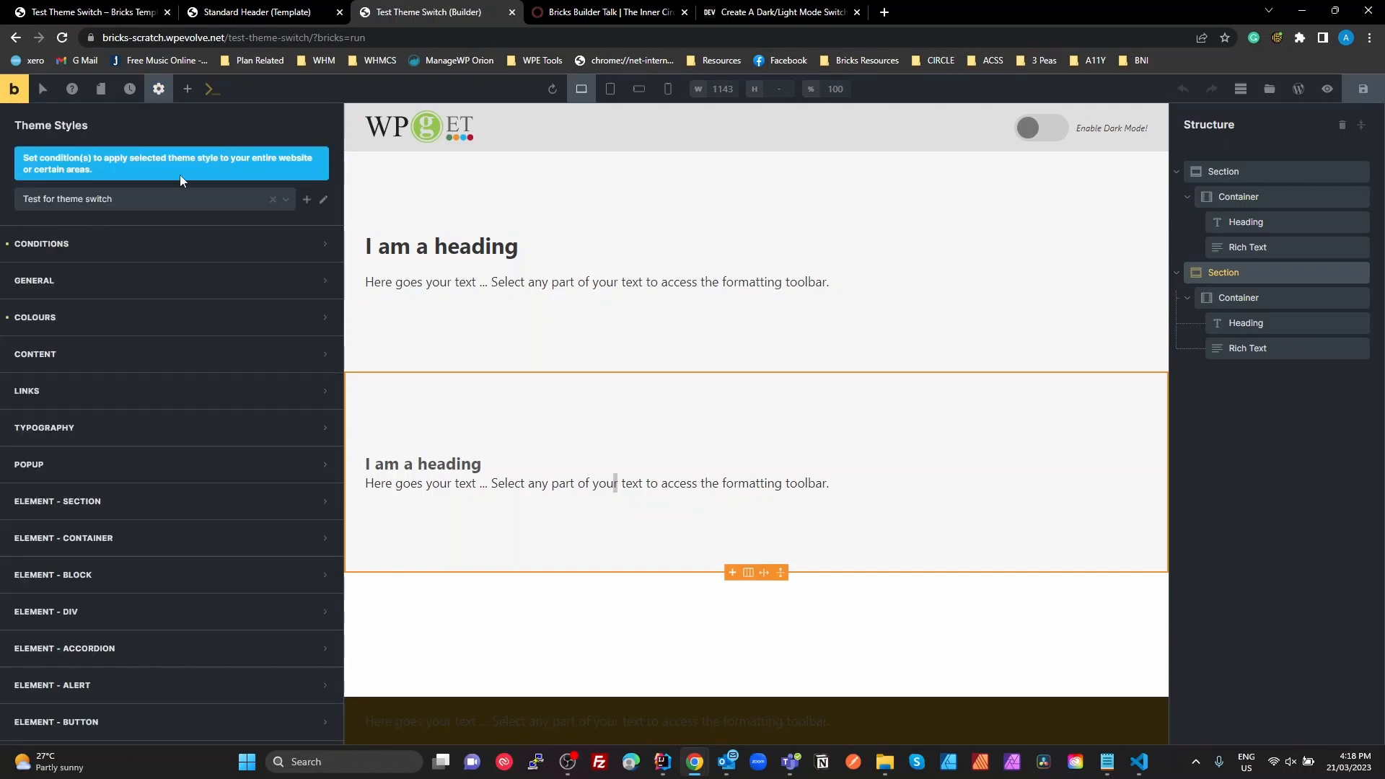
left_click(224, 324)
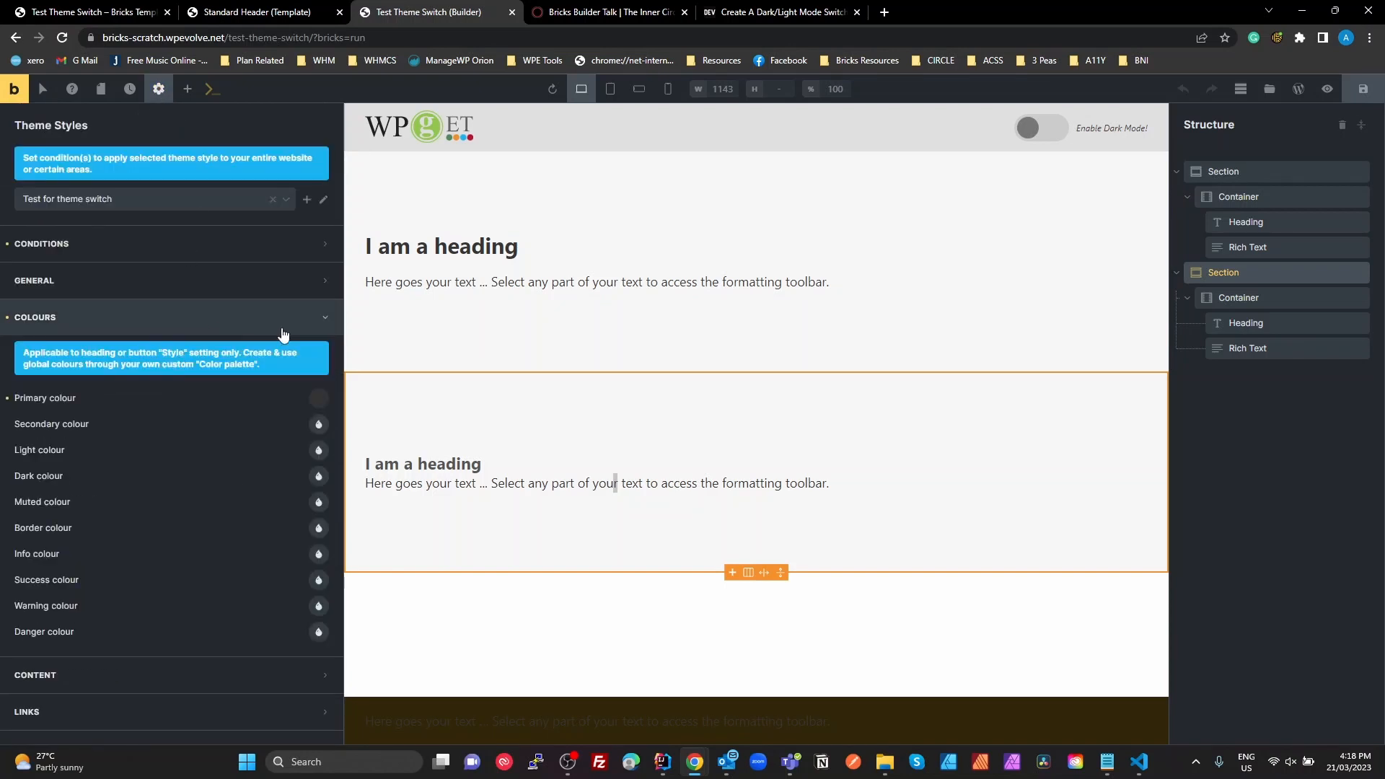
left_click(318, 399)
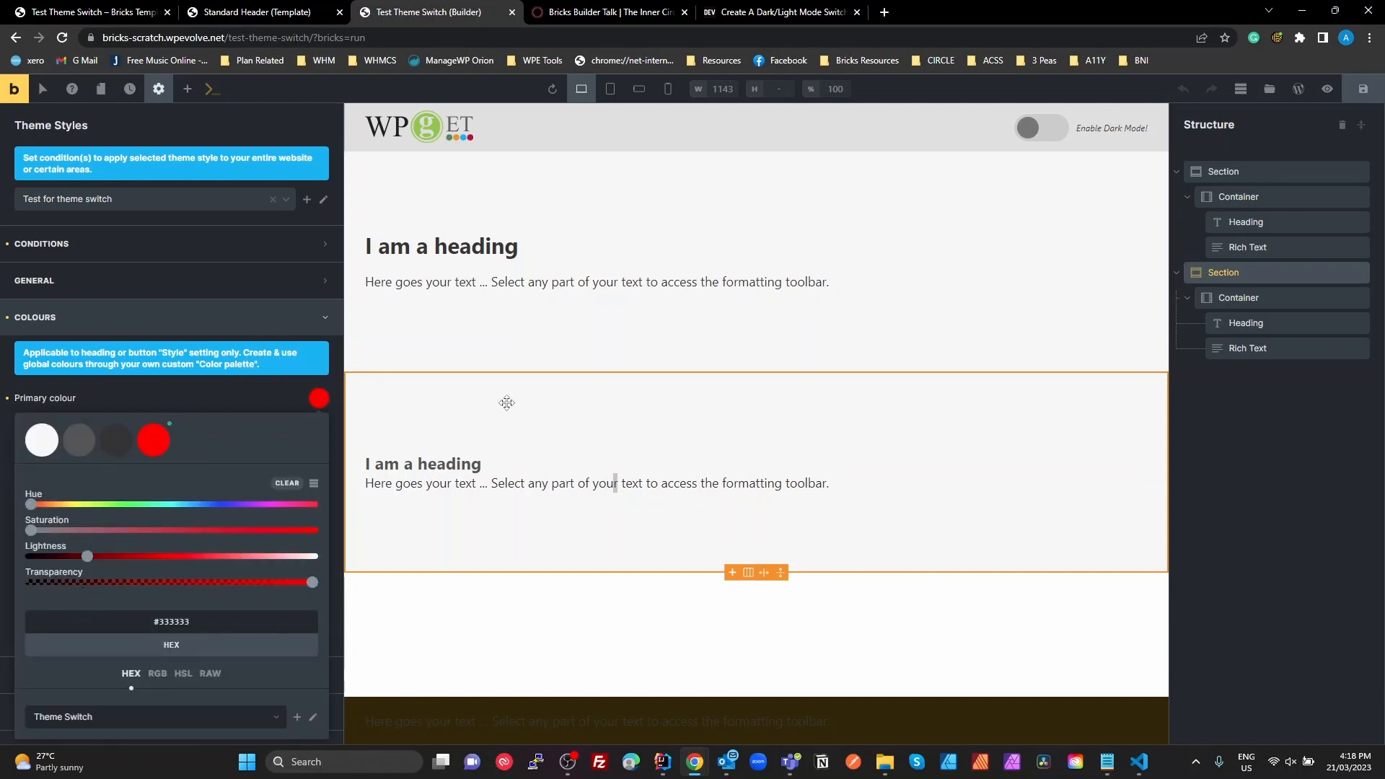
Step: Reload the test page's builder and check the Red swatch in the theme style's primary colour setting
left_click(442, 334)
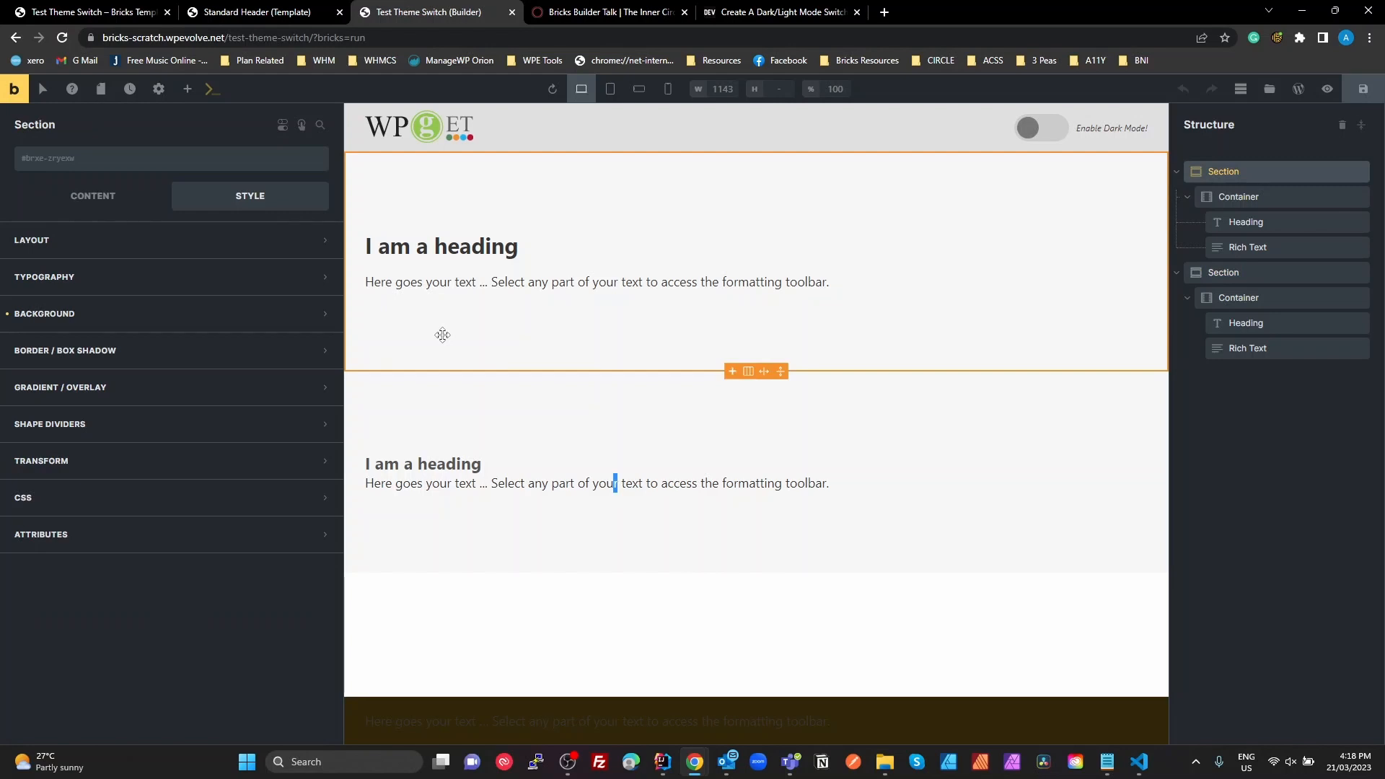
key("F5")
left_click(754, 142)
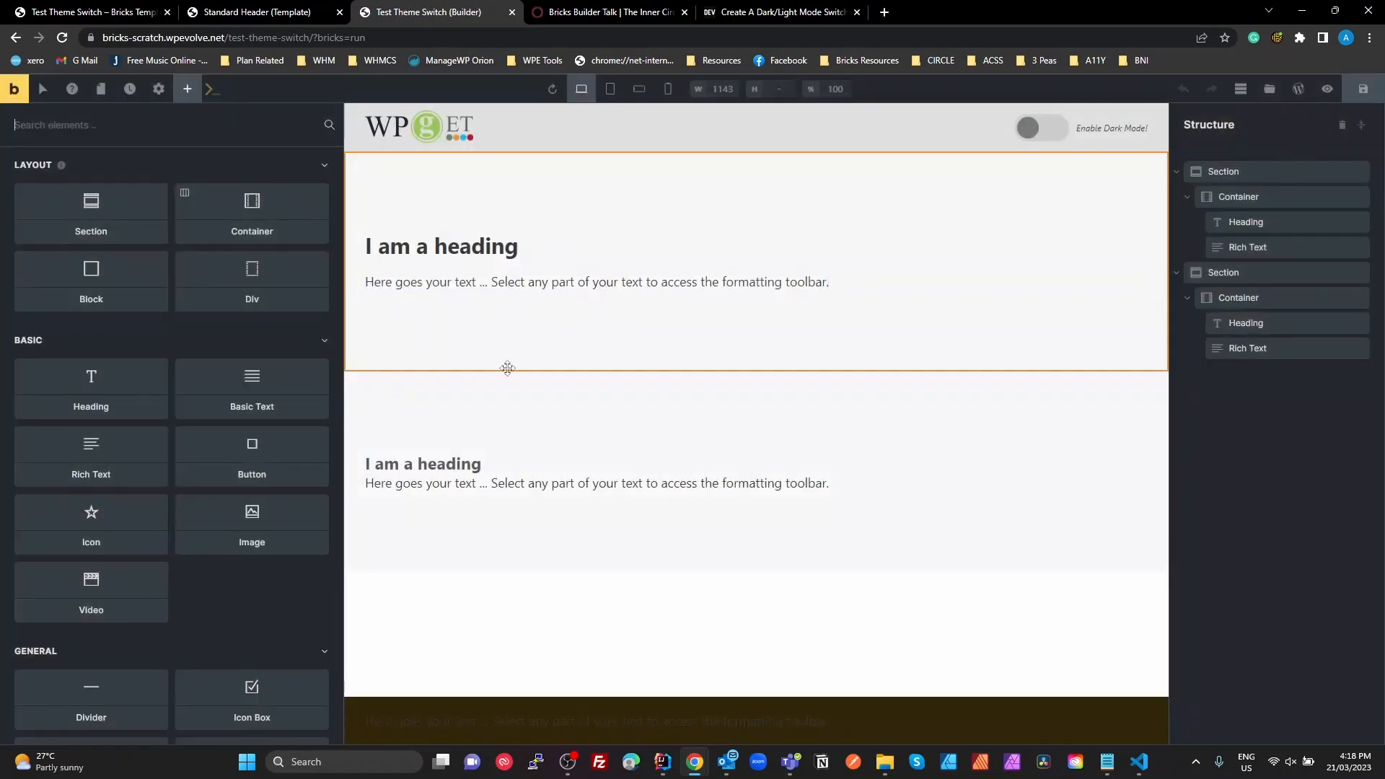
left_click(158, 88)
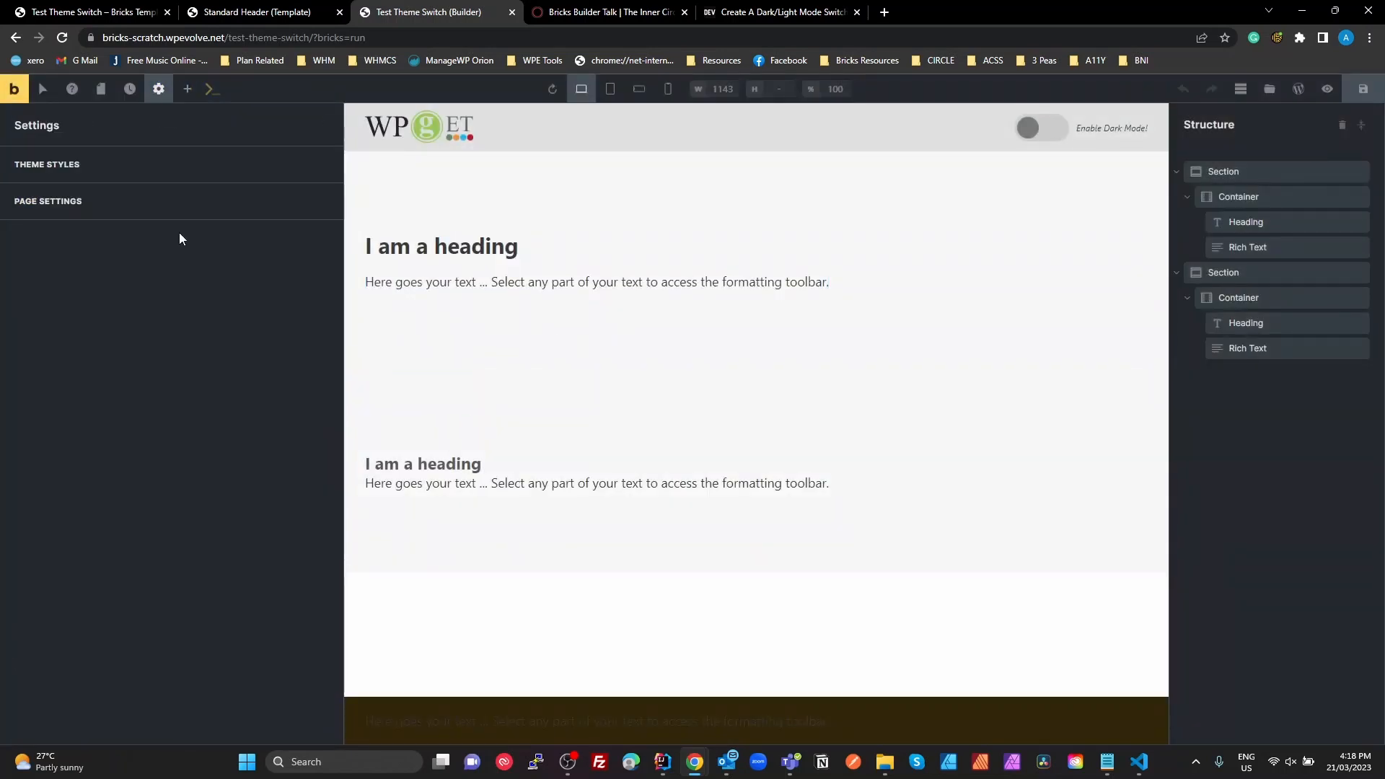
left_click(80, 205)
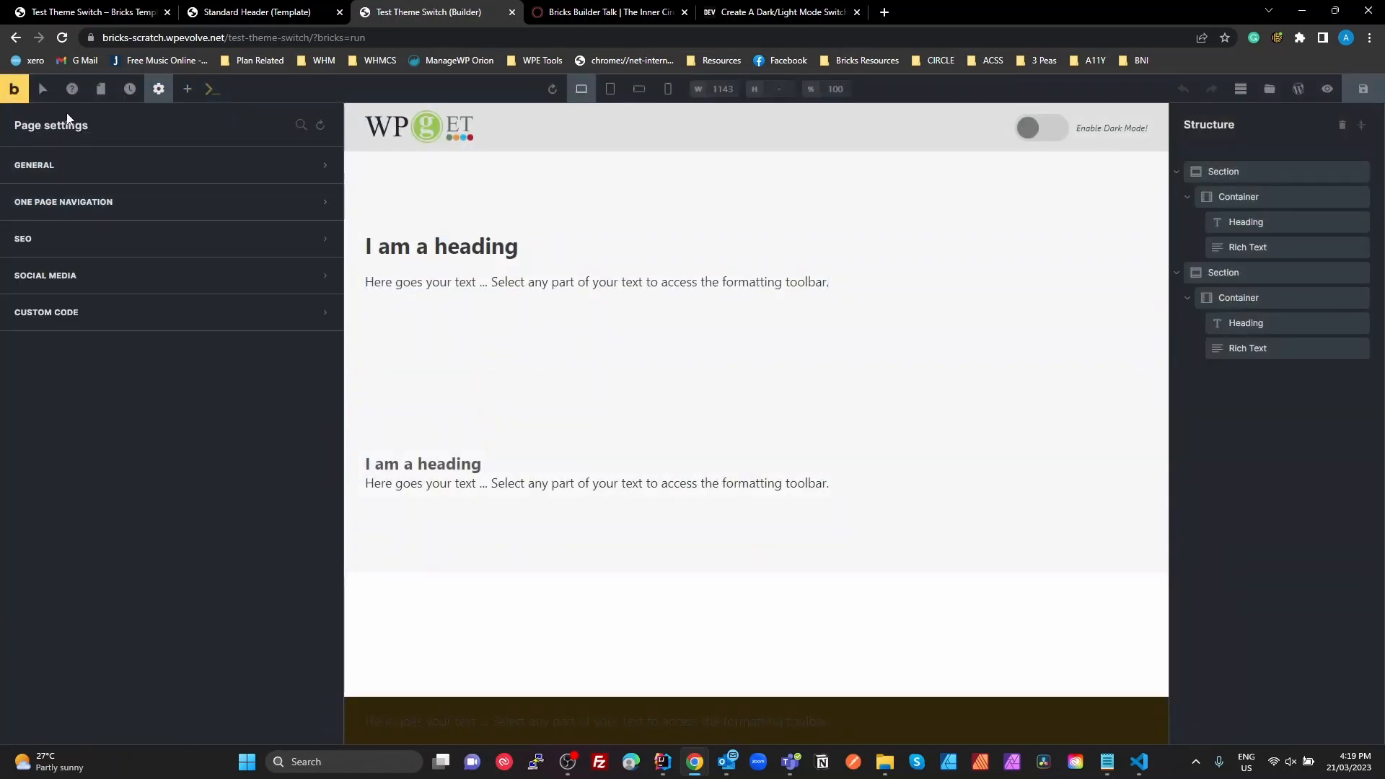
left_click(158, 88)
left_click(75, 147)
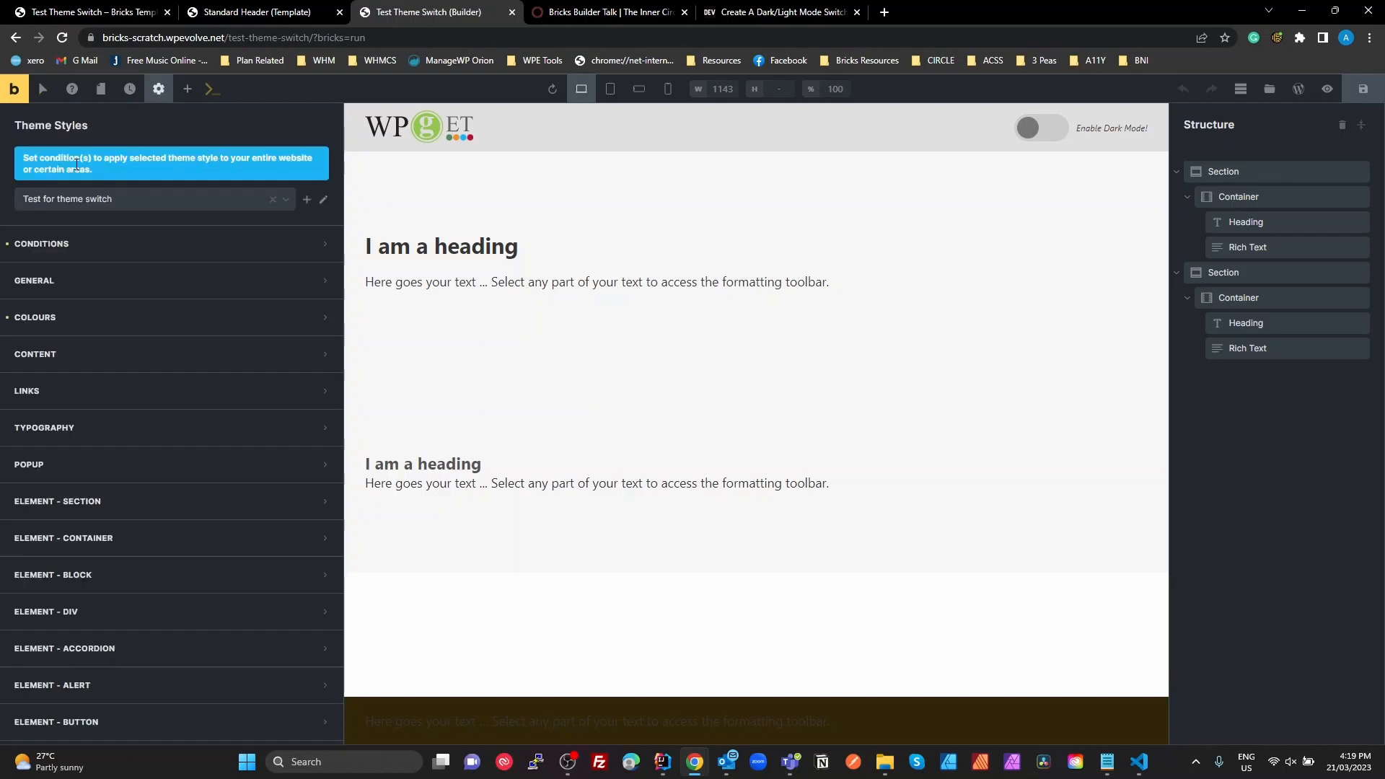
left_click(132, 317)
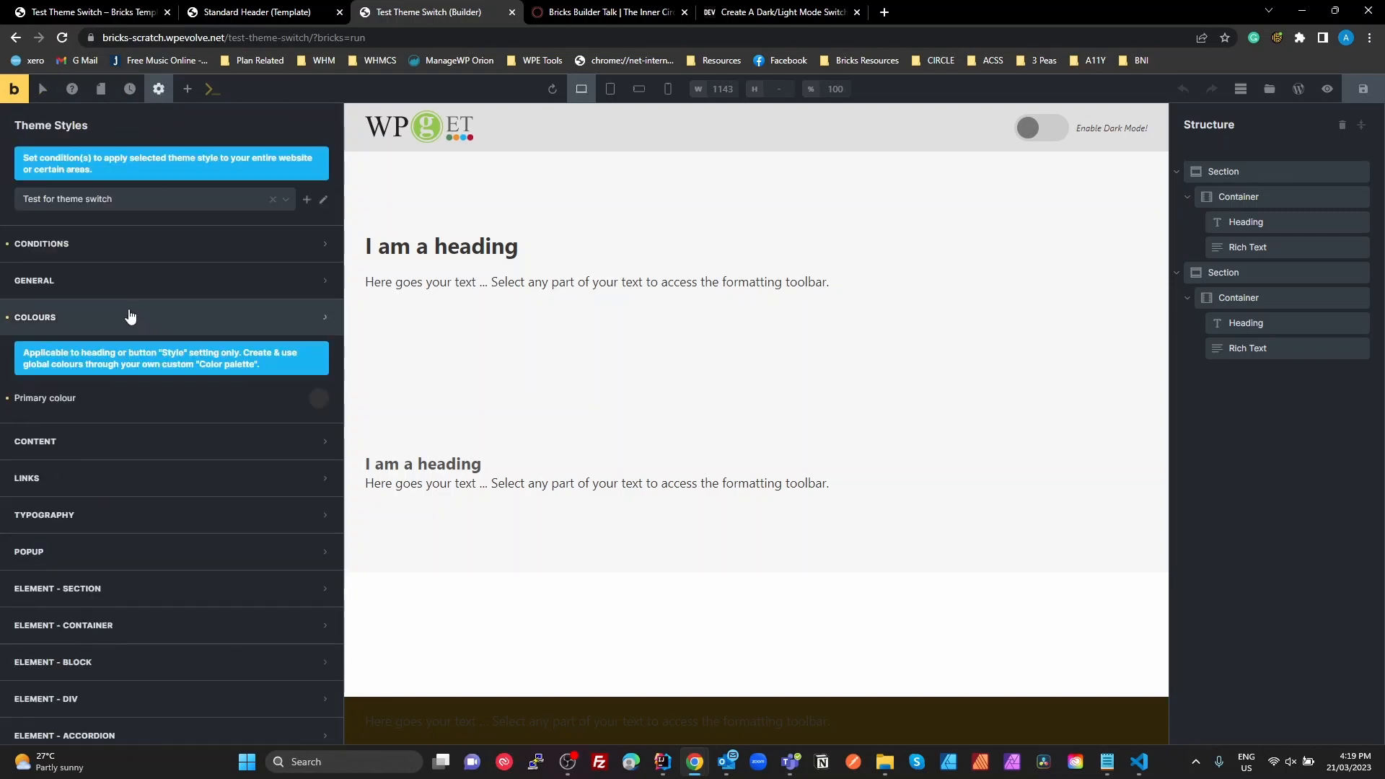
left_click(320, 399)
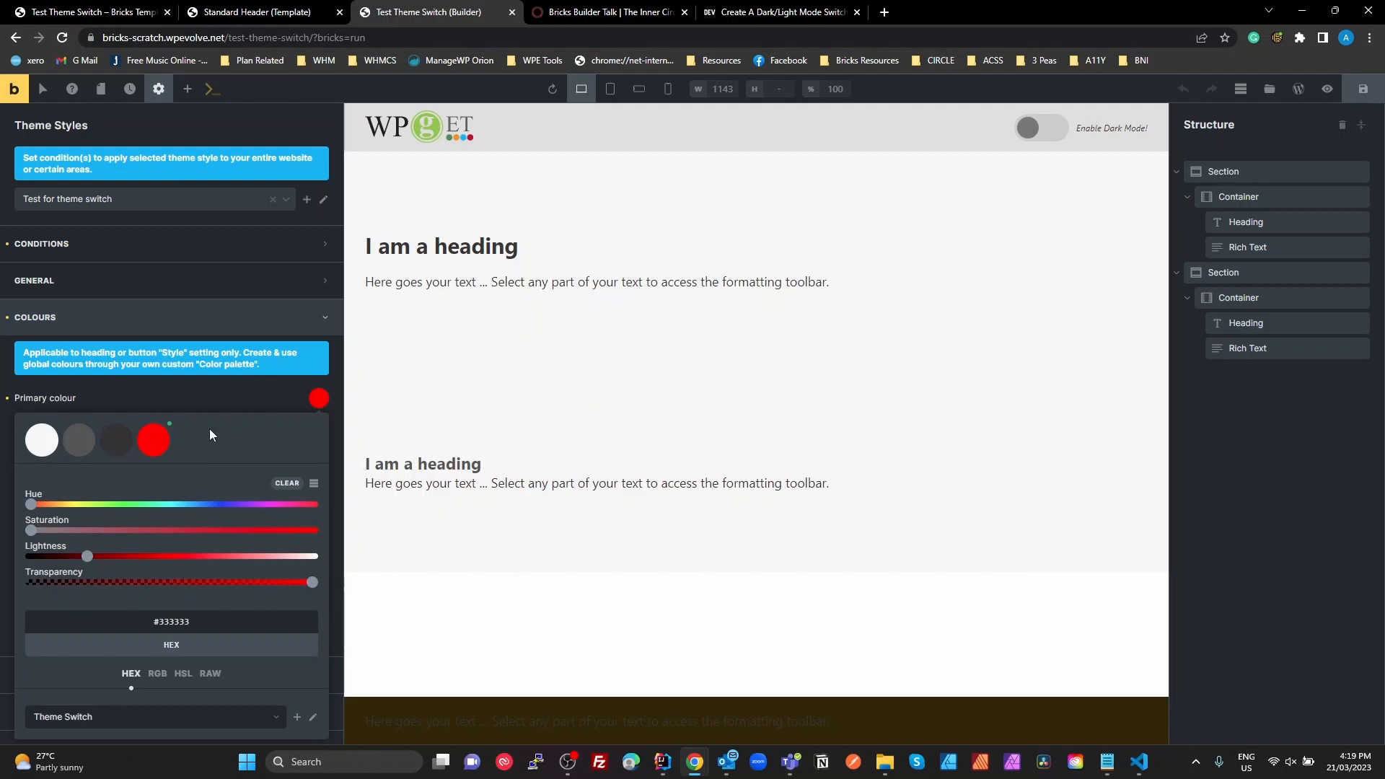
Step: Apply the Red palette colour as the second section's background colour and save the page
left_click(464, 396)
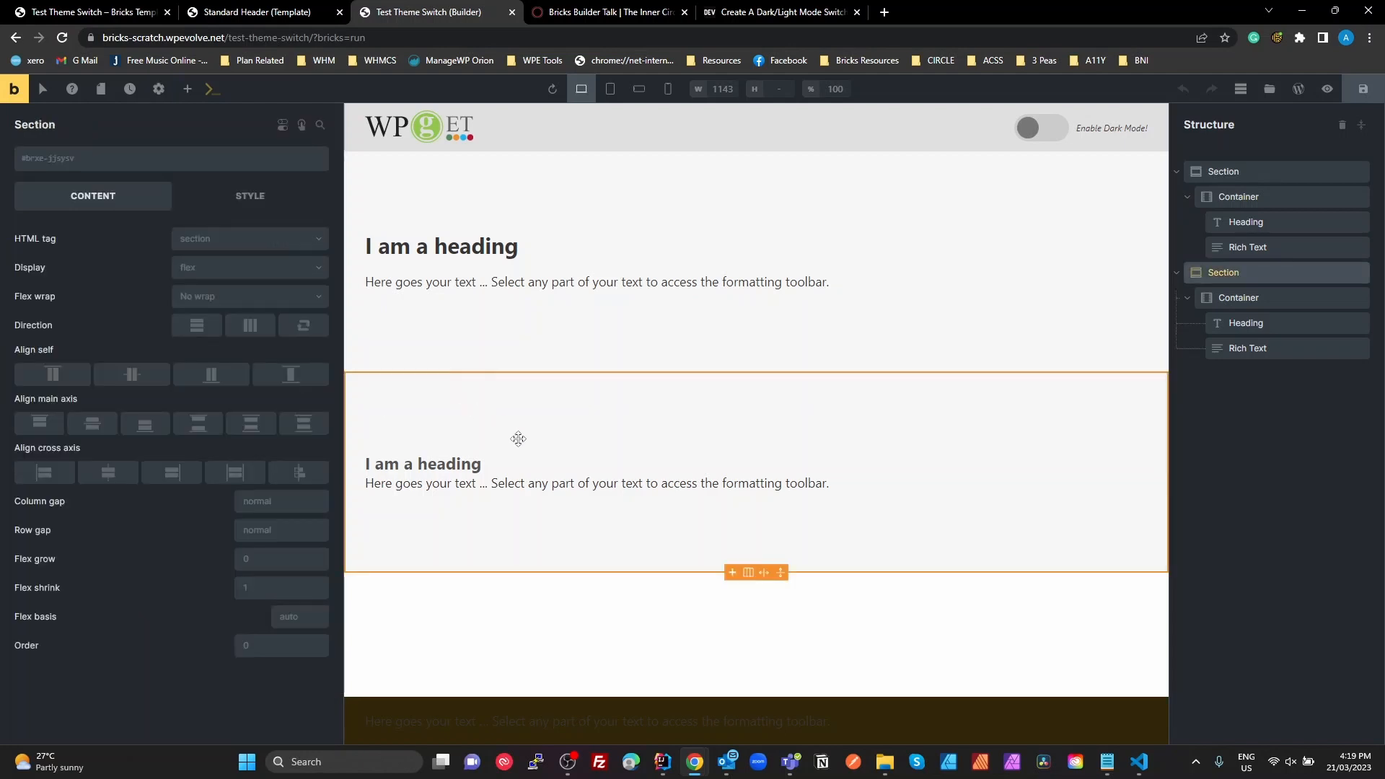
left_click(244, 206)
left_click(85, 313)
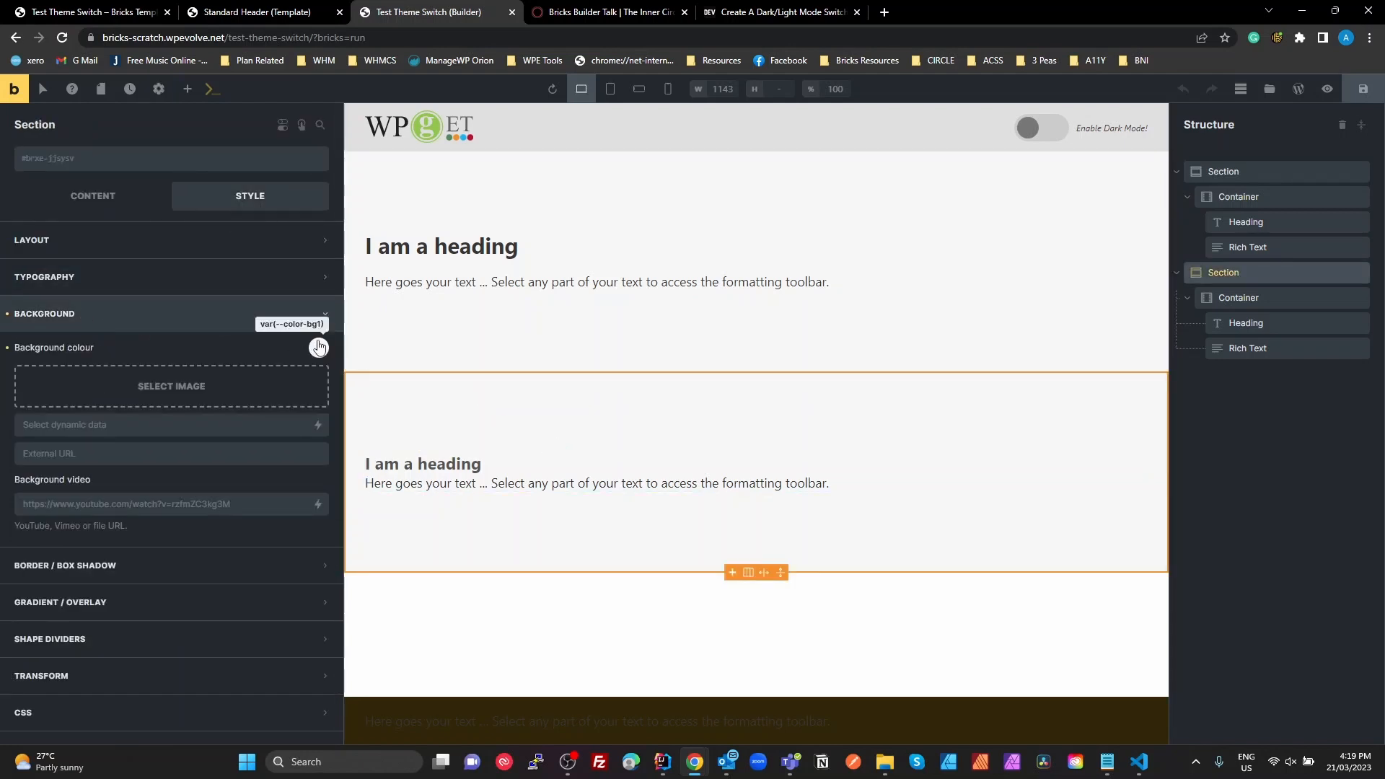
left_click(318, 348)
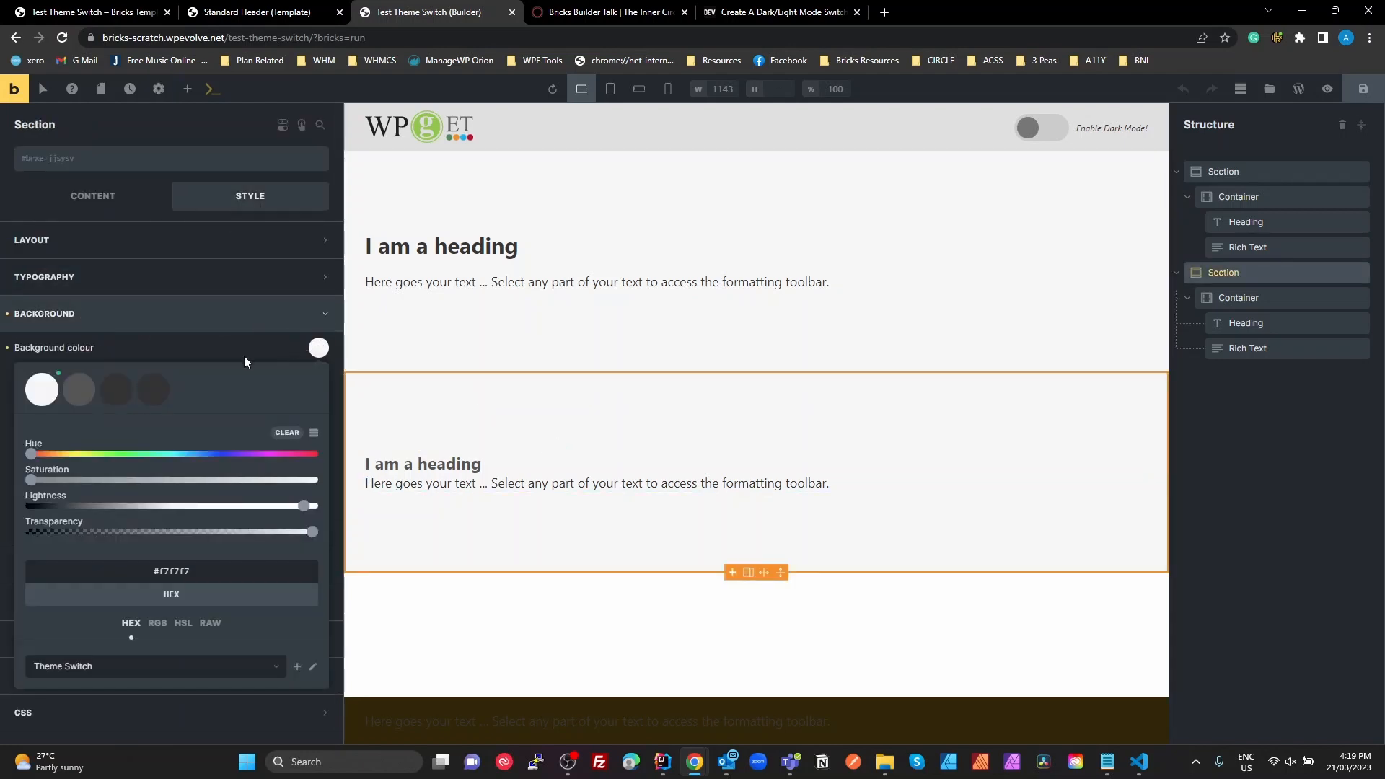
left_click(154, 401)
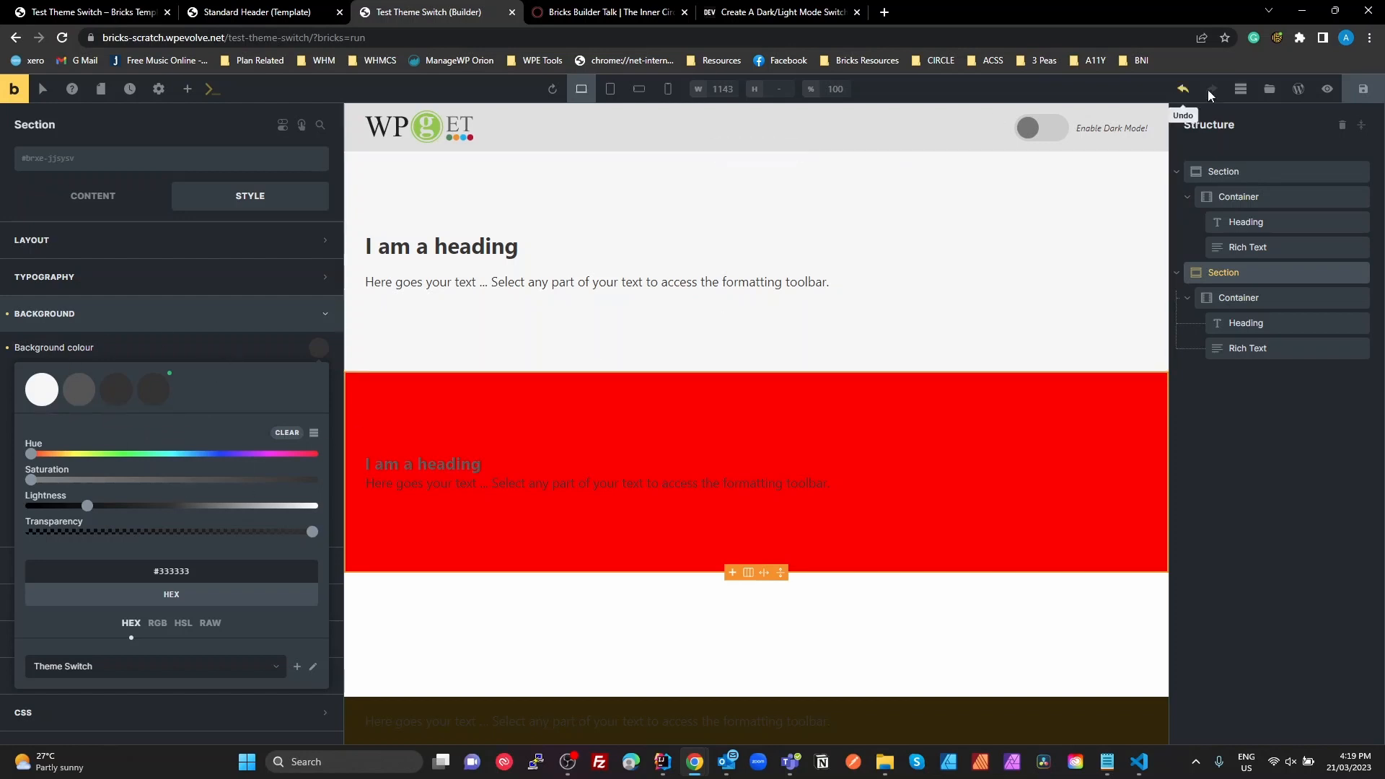
left_click(1365, 95)
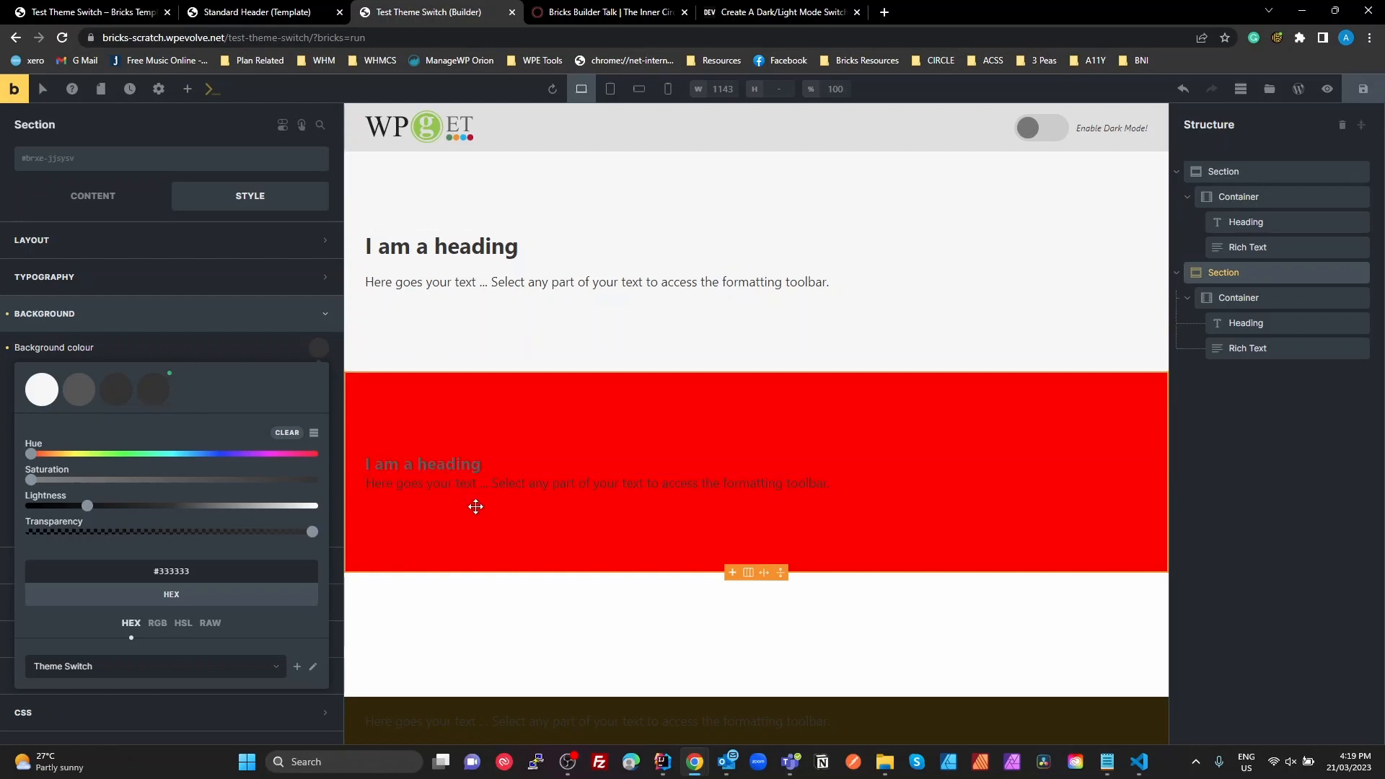
Step: Change --color-test-red to #440000 in the header template's Global CSS and save the template
left_click(159, 88)
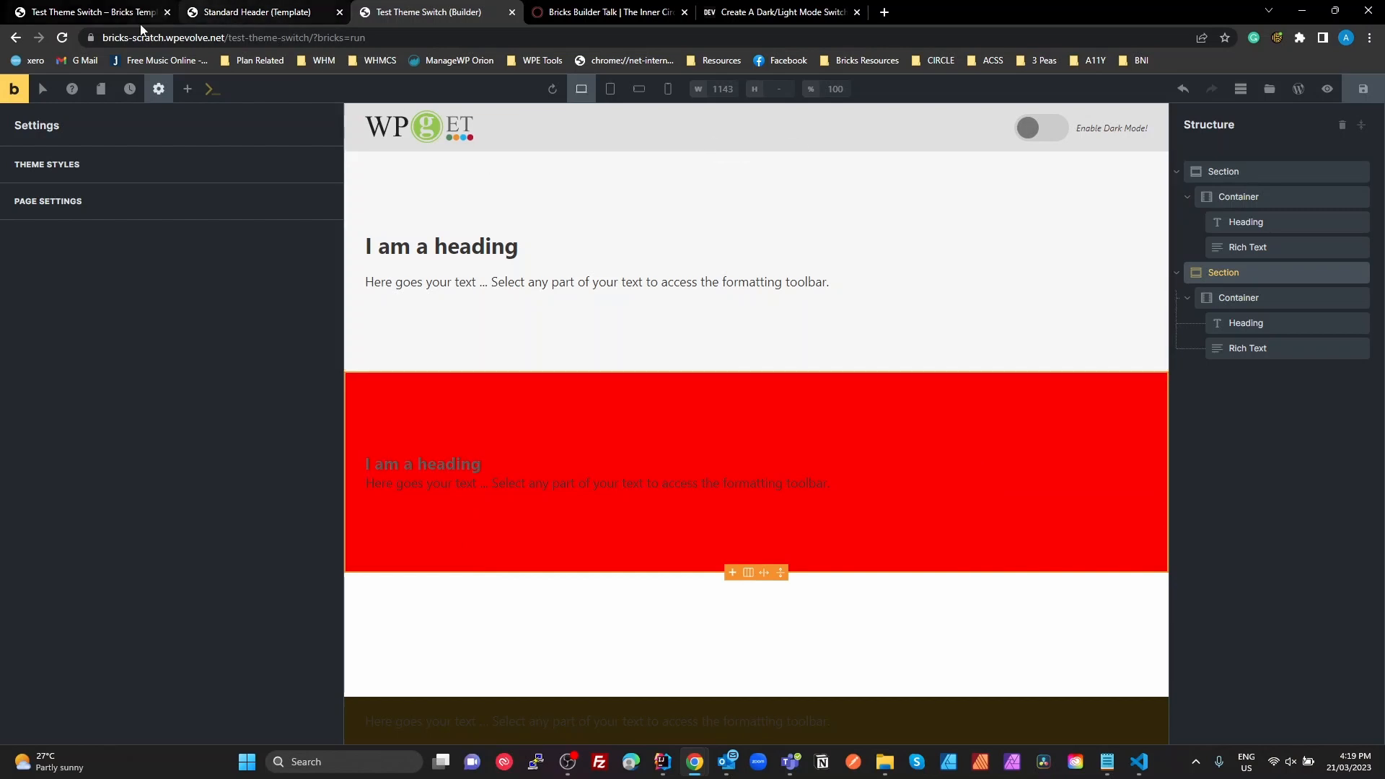
left_click(91, 12)
left_click(220, 12)
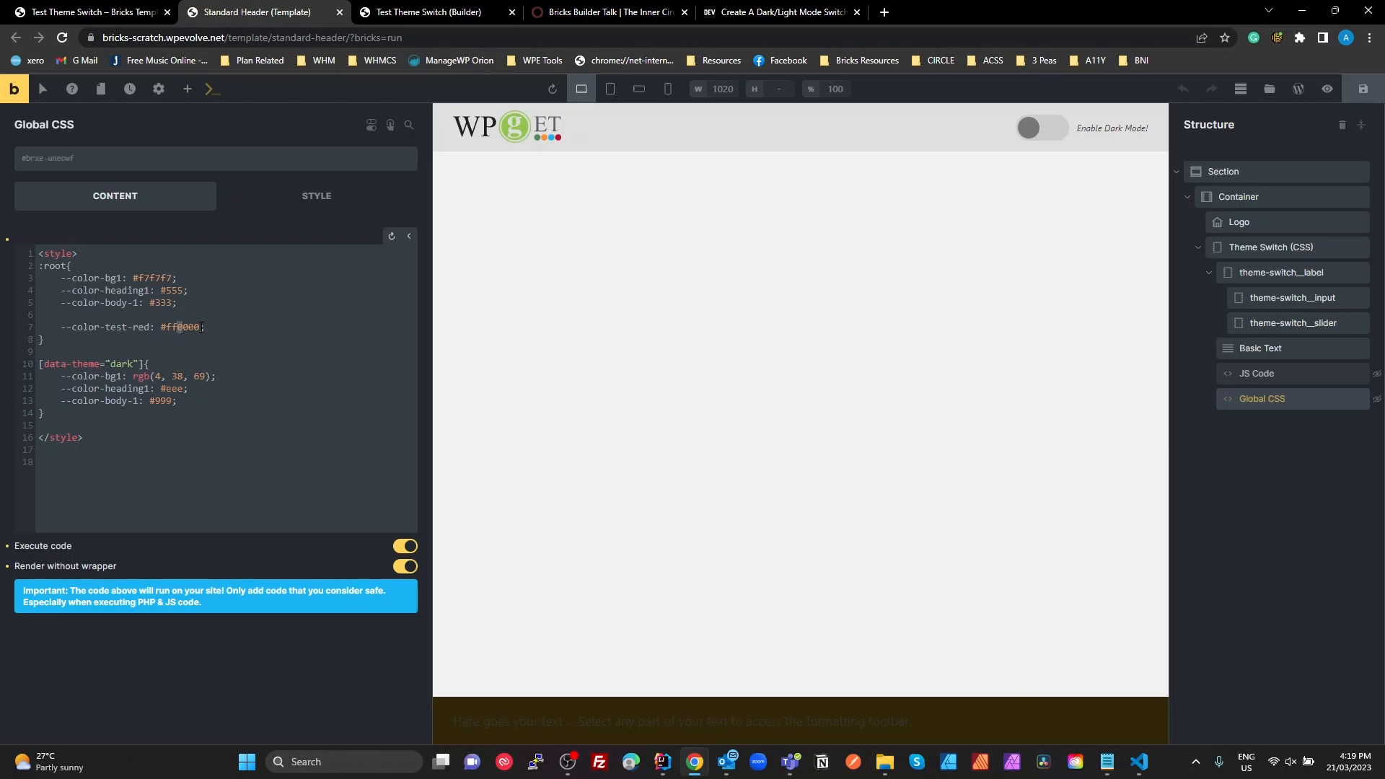
left_click_drag(200, 328, 180, 326)
left_click(177, 328)
type("44")
left_click(1363, 88)
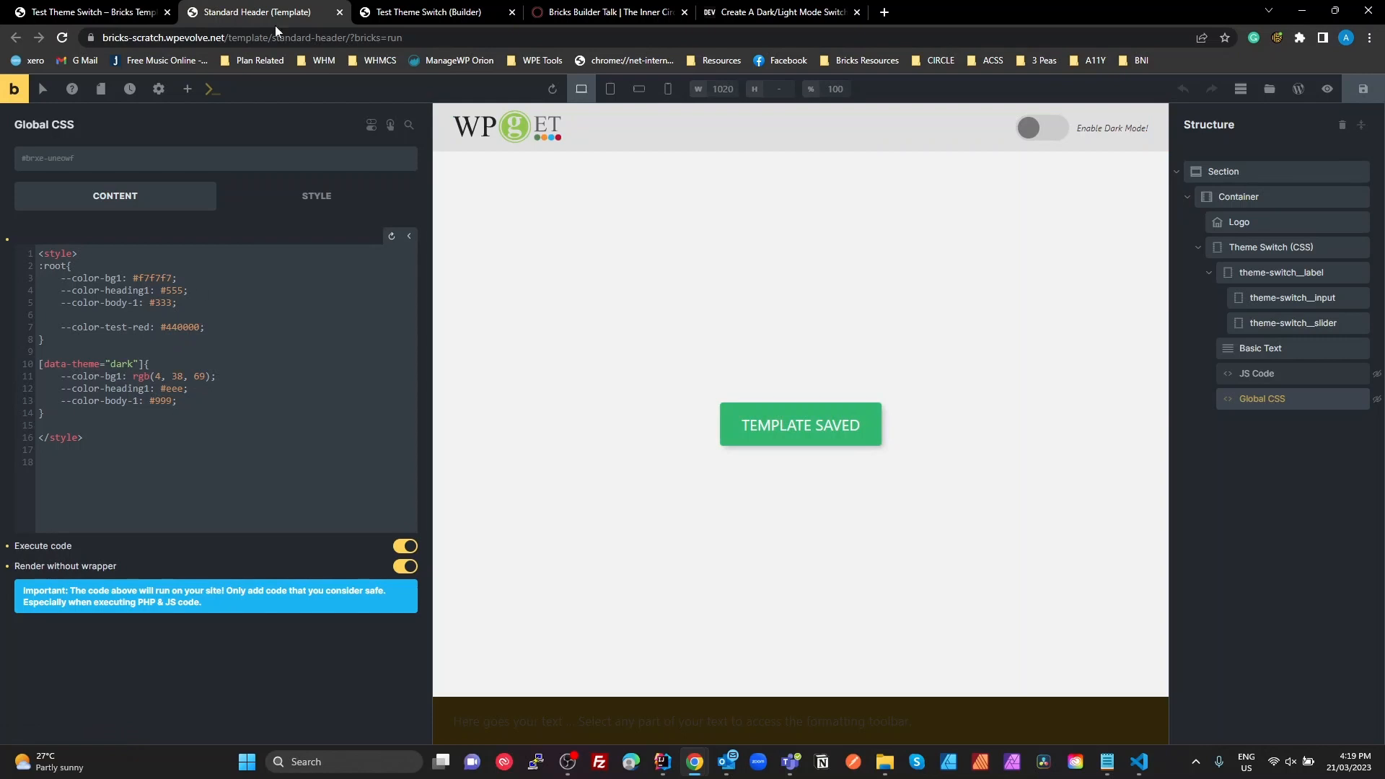
Step: Reload the test page's builder and inspect the palette swatches in the second section's background colour setting
left_click(425, 12)
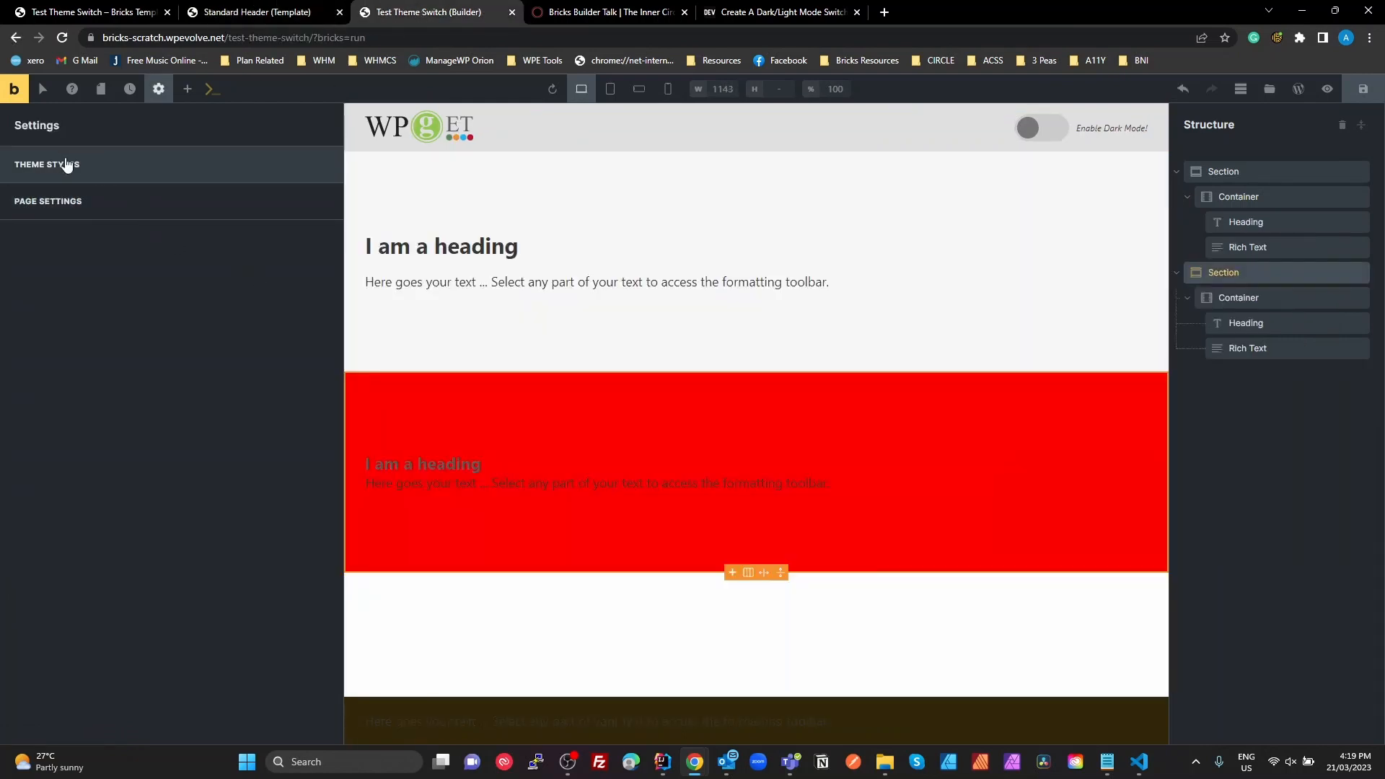
left_click(476, 328)
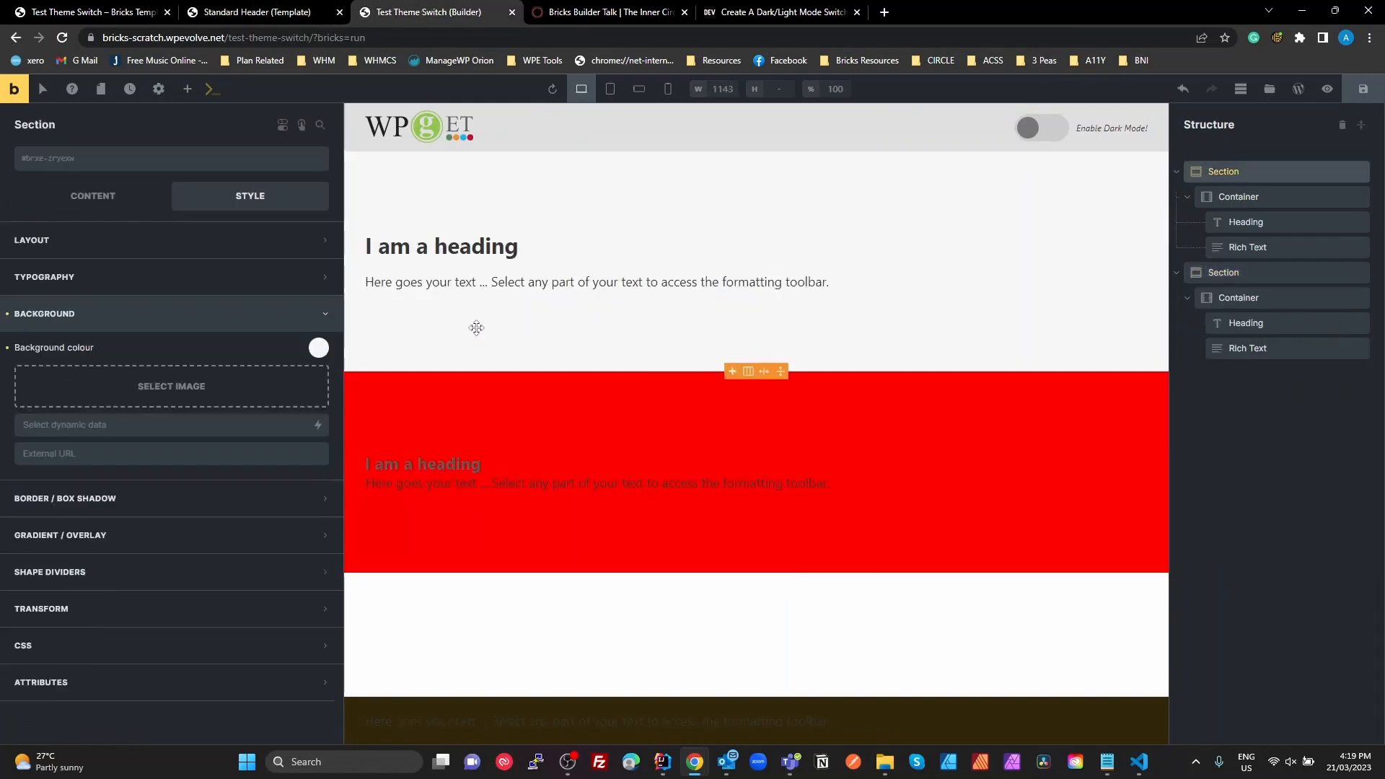
key("F5")
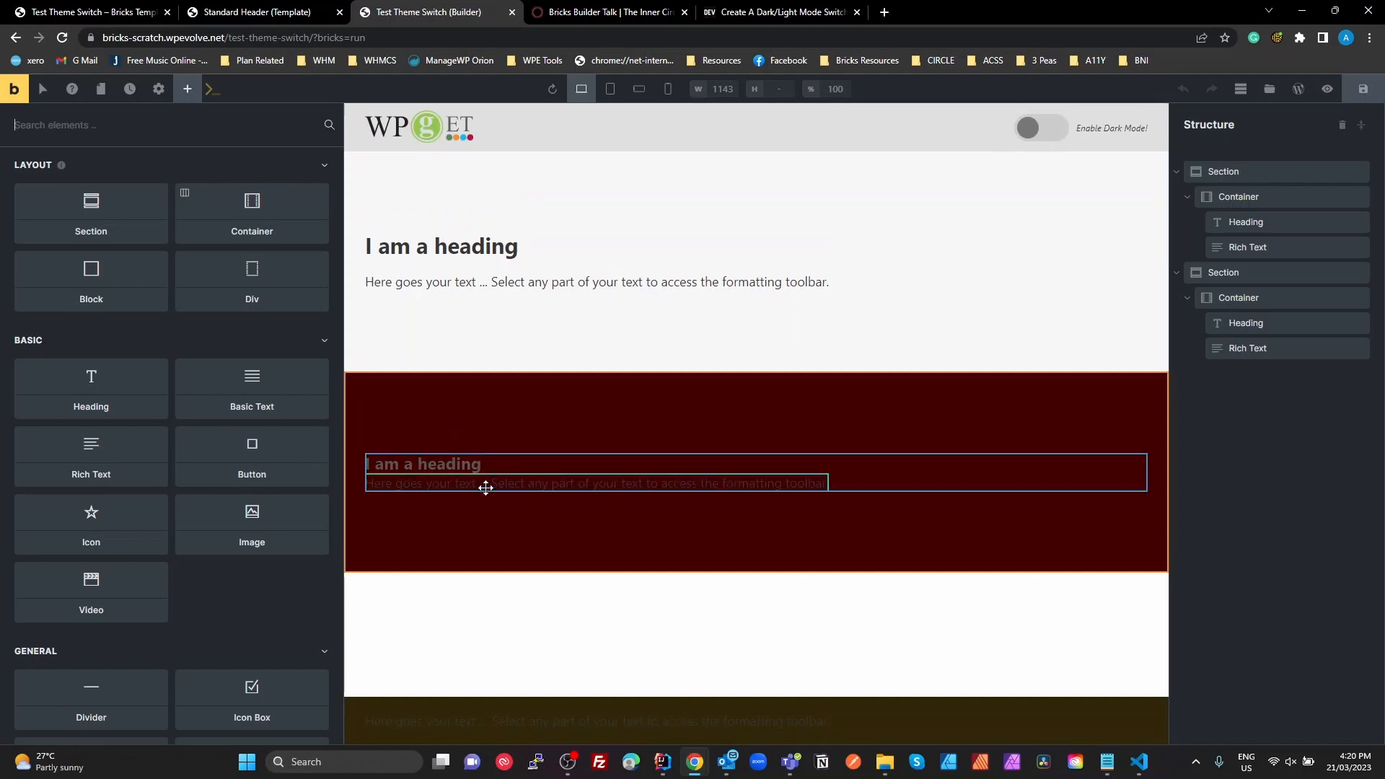
left_click(158, 90)
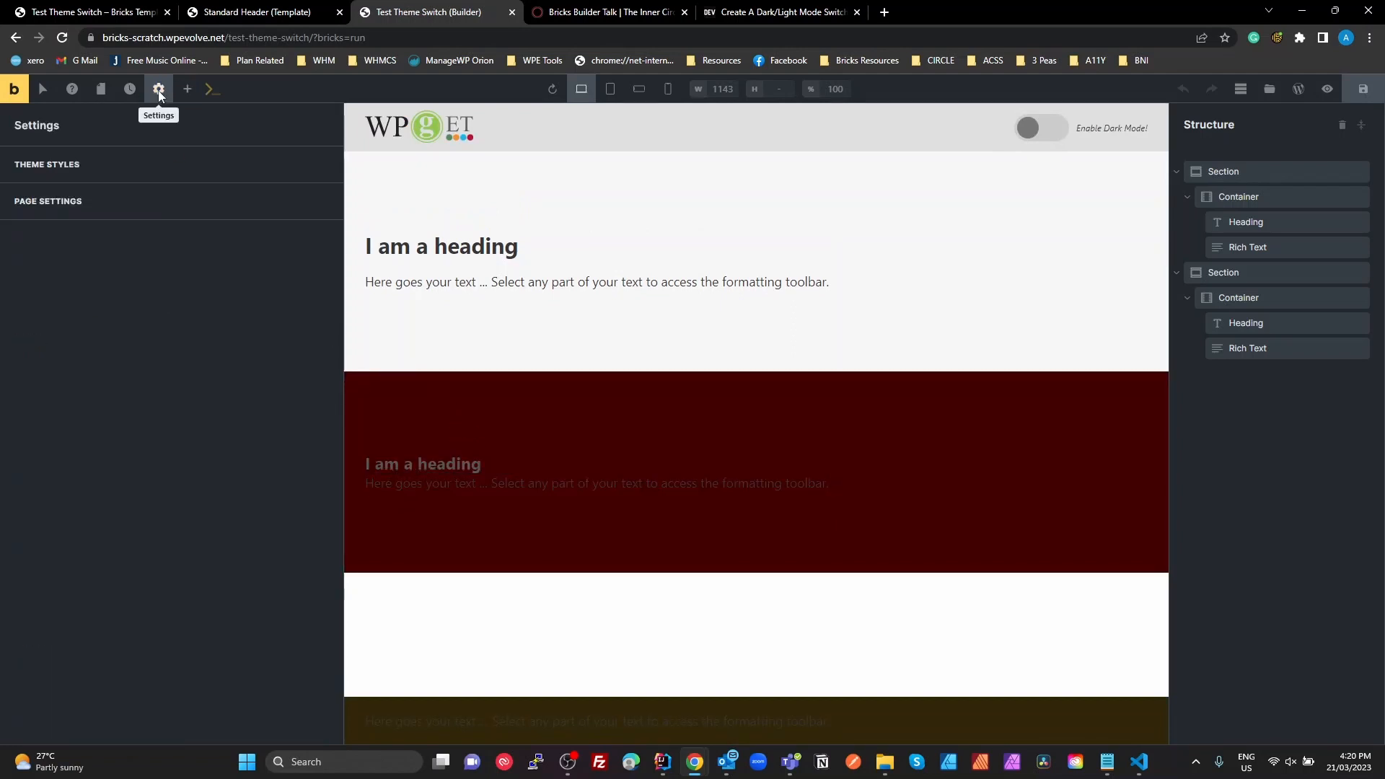
left_click(532, 396)
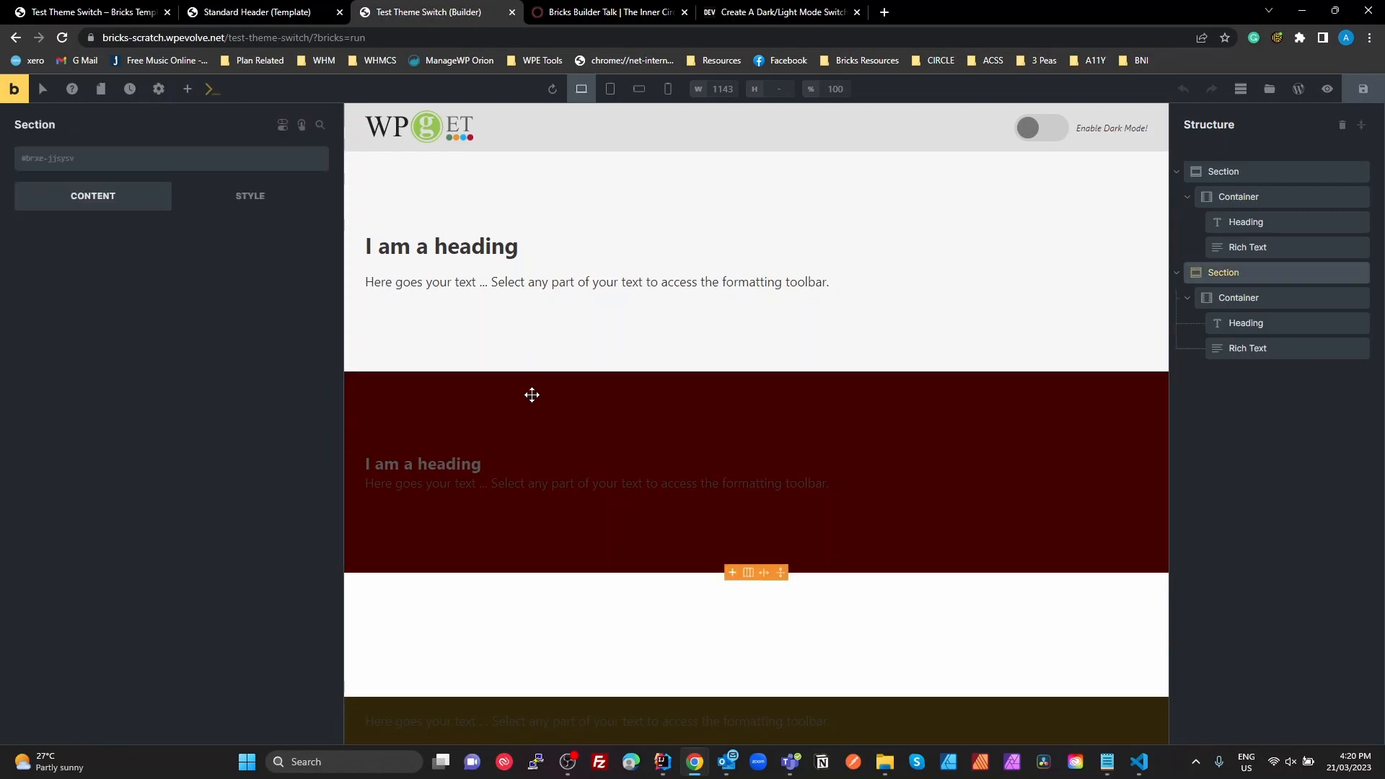
left_click(244, 206)
left_click(205, 313)
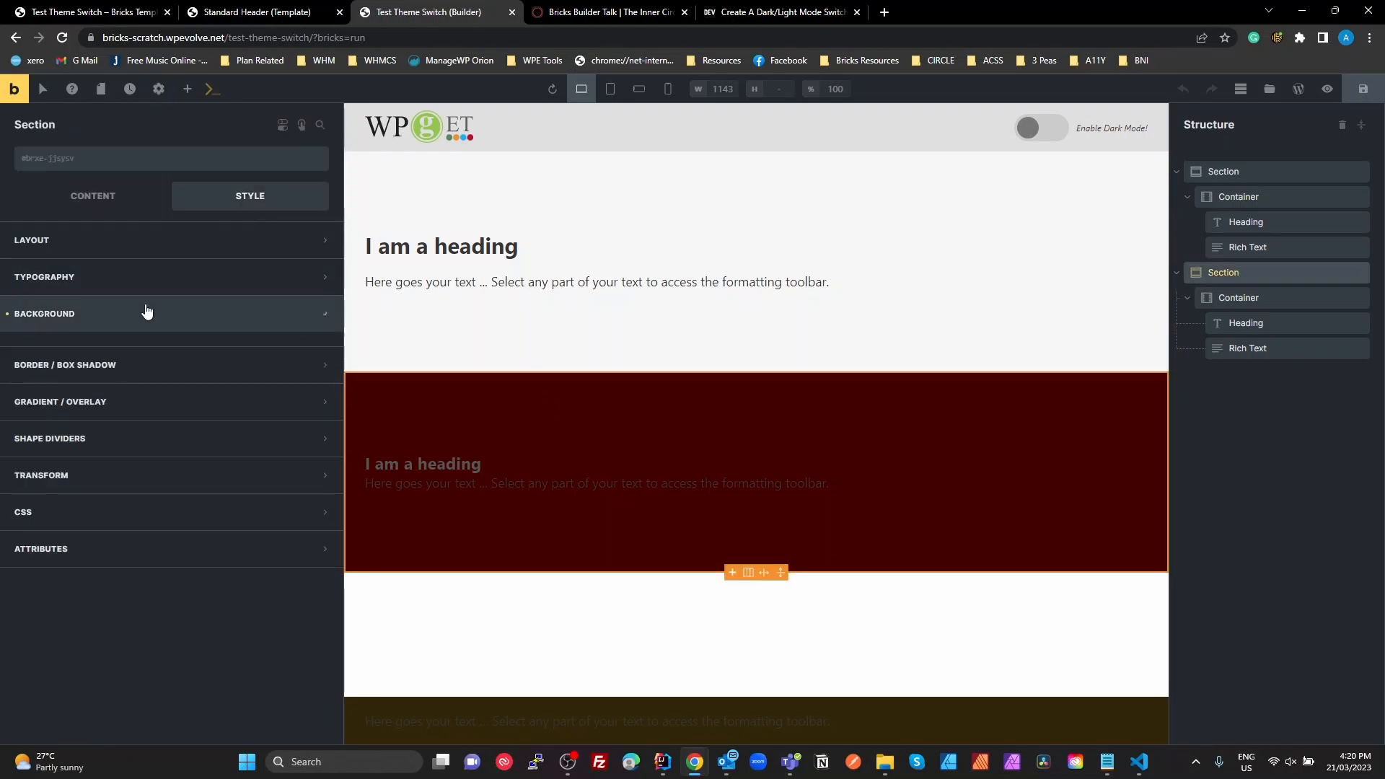
left_click(318, 349)
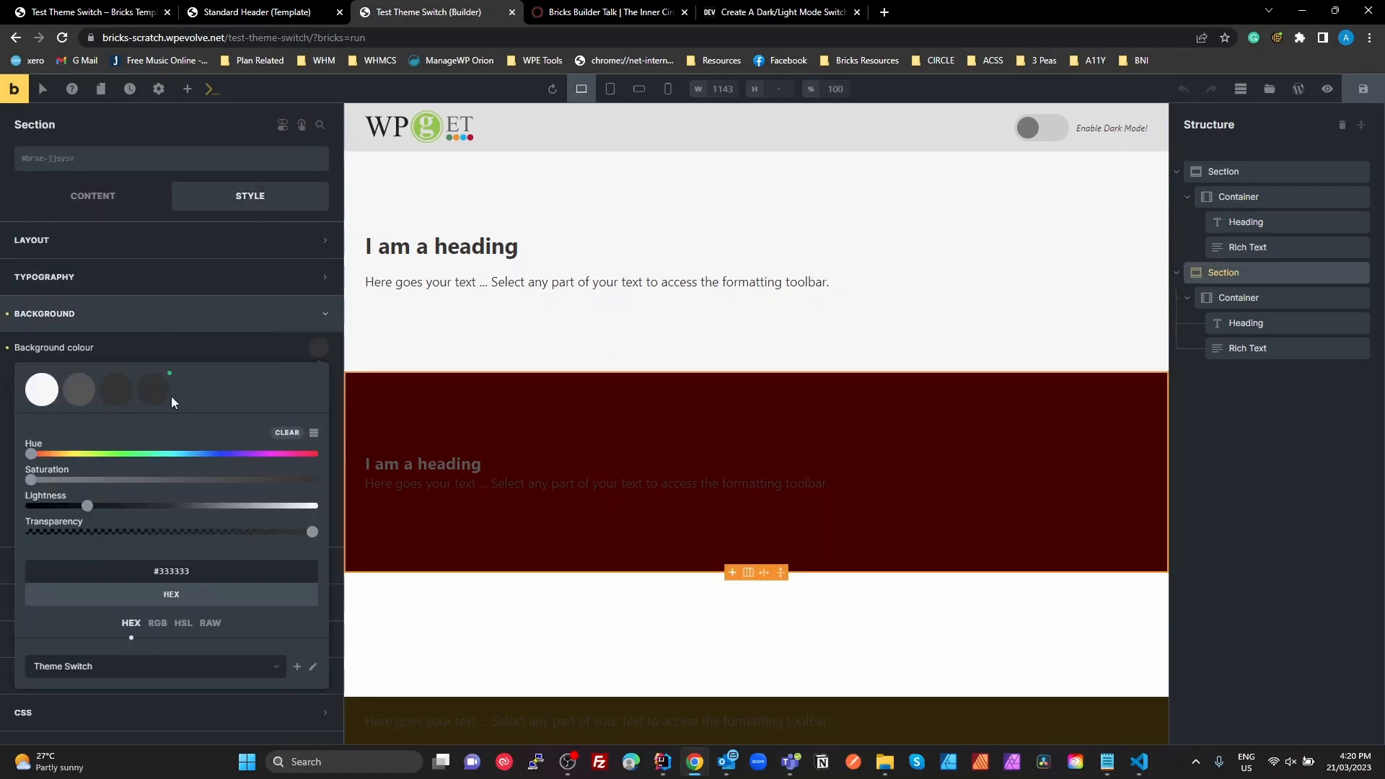
Step: Examine the named Theme Switch palette colours in the theme style's primary colour setting
left_click(159, 97)
left_click(68, 170)
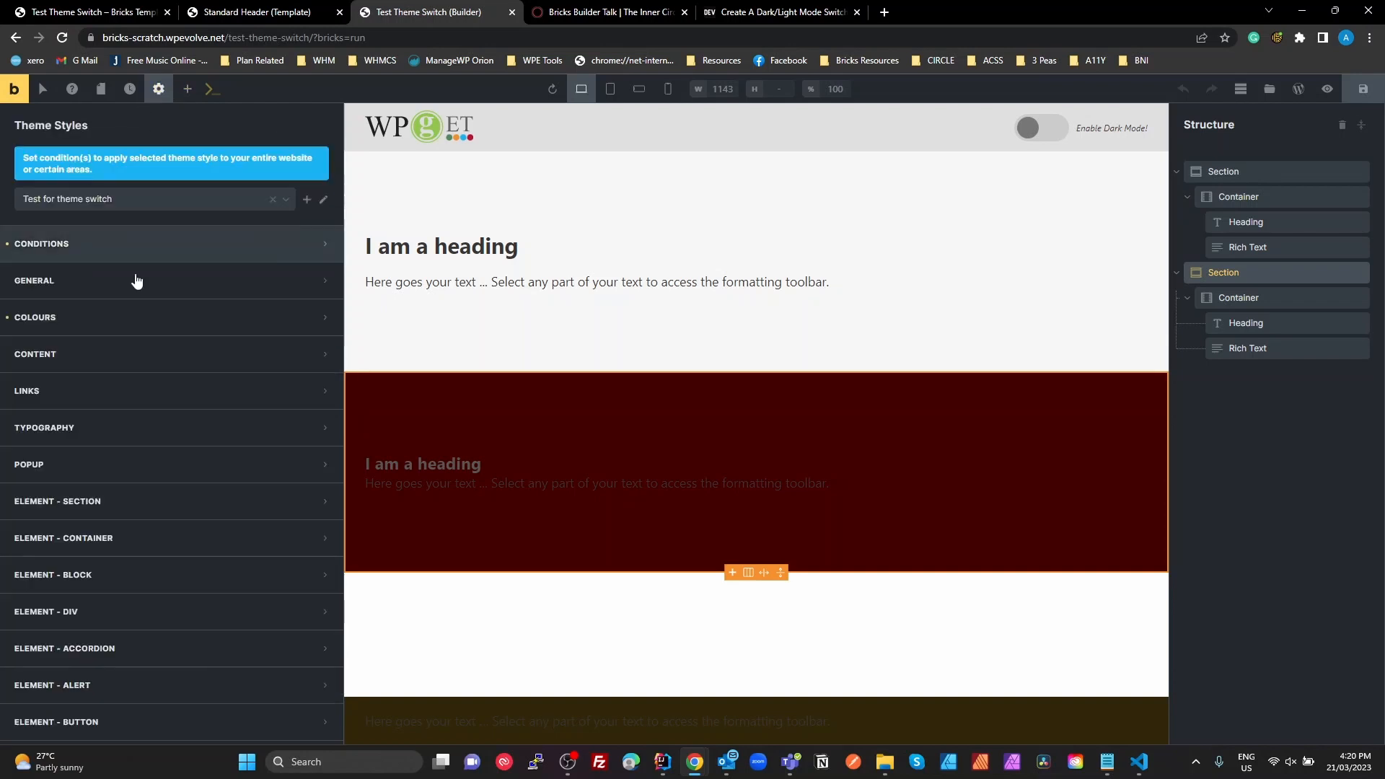
left_click(76, 318)
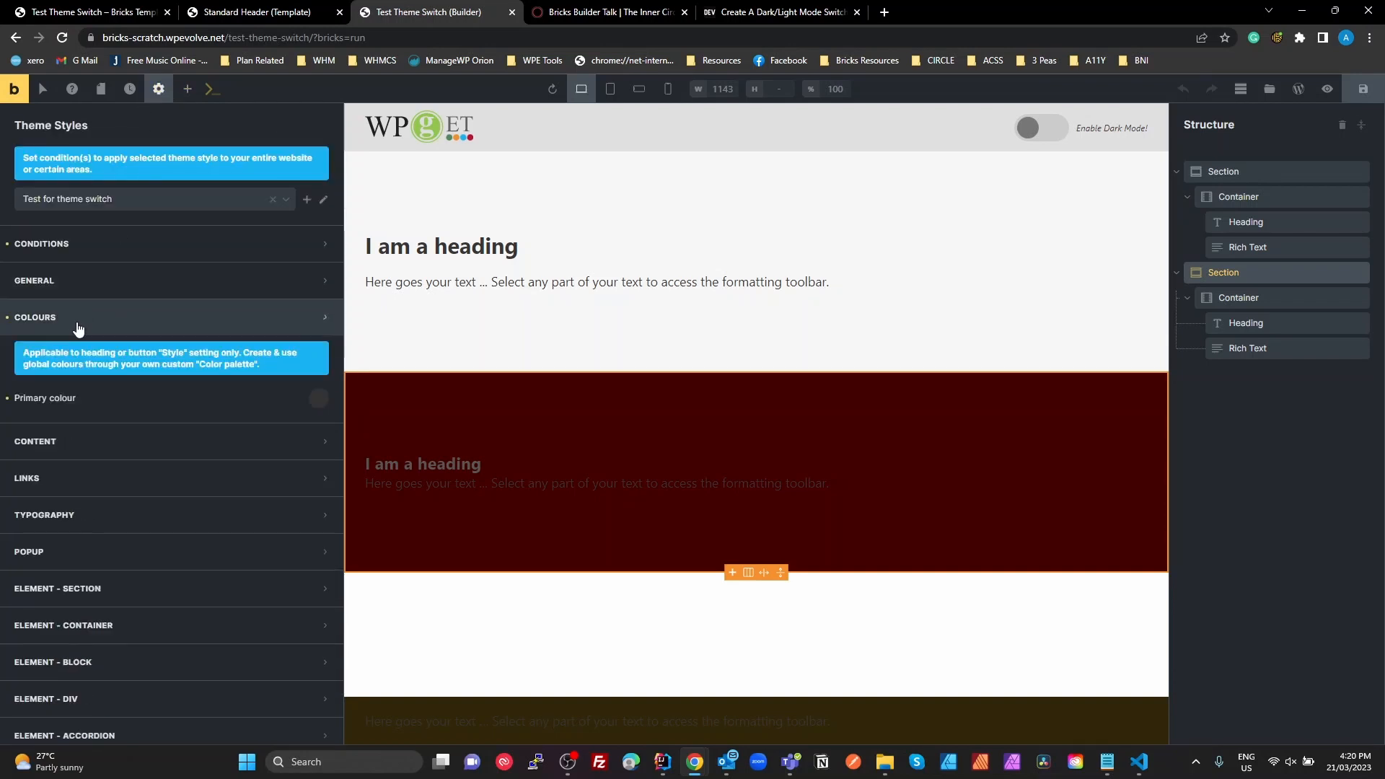
left_click(317, 399)
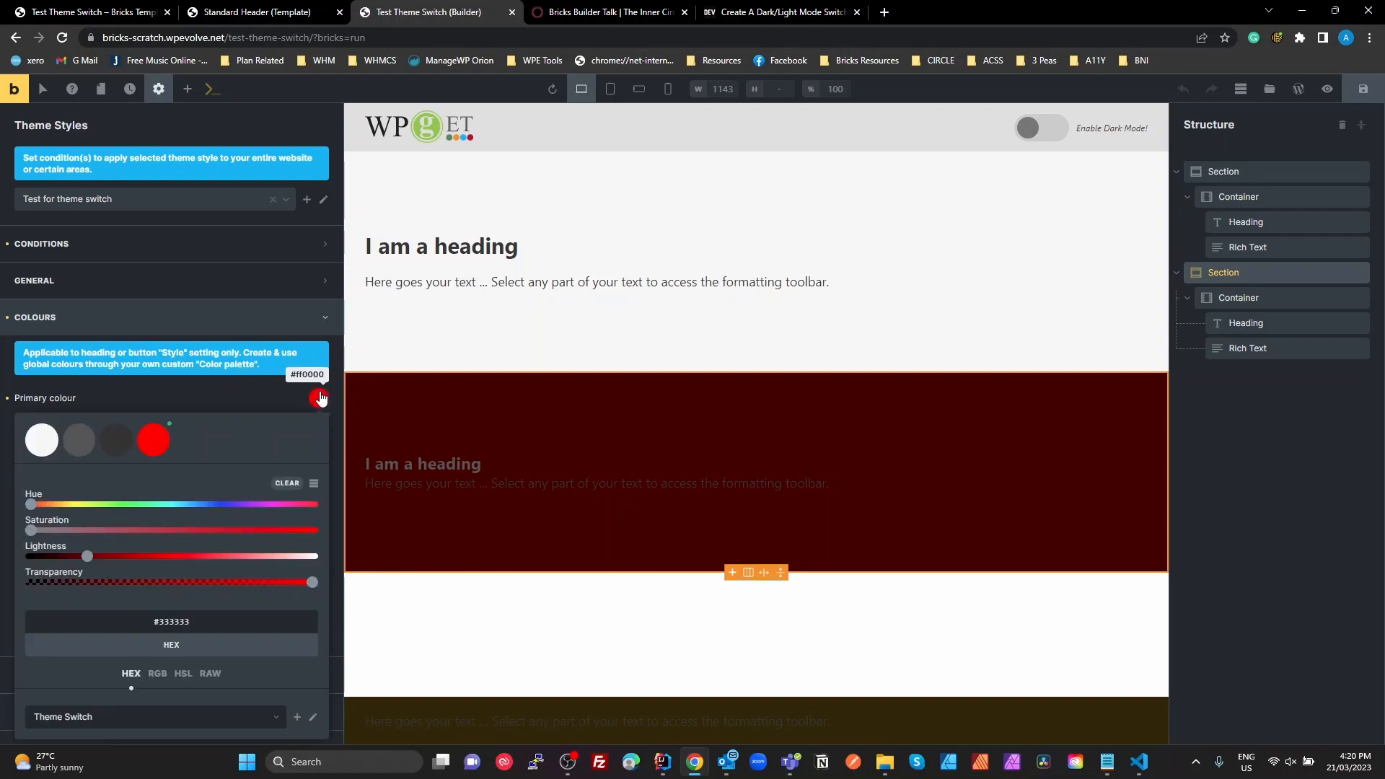
left_click(314, 485)
scroll(247, 519, "down", 4)
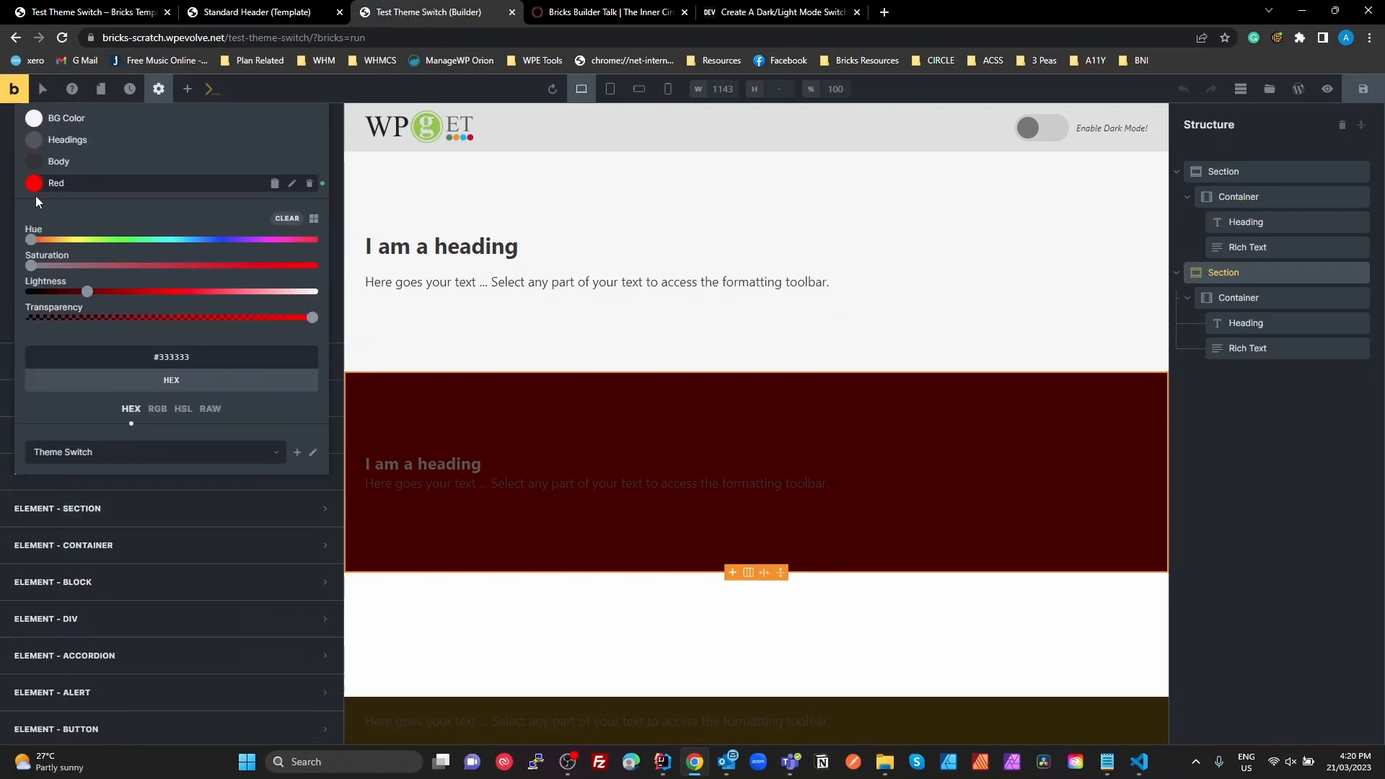
left_click(509, 406)
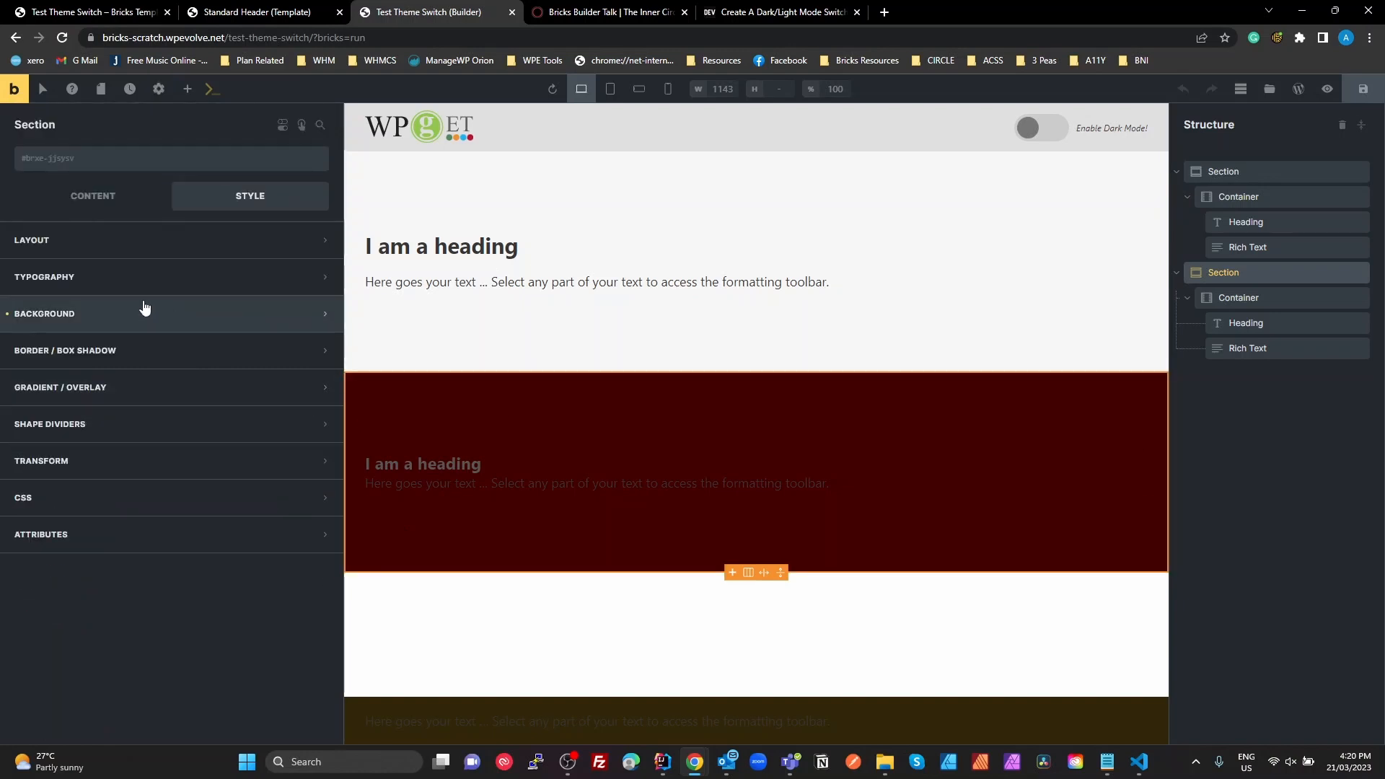
Step: Review the :root colour variables in the header template's Global CSS
left_click(101, 15)
left_click(240, 12)
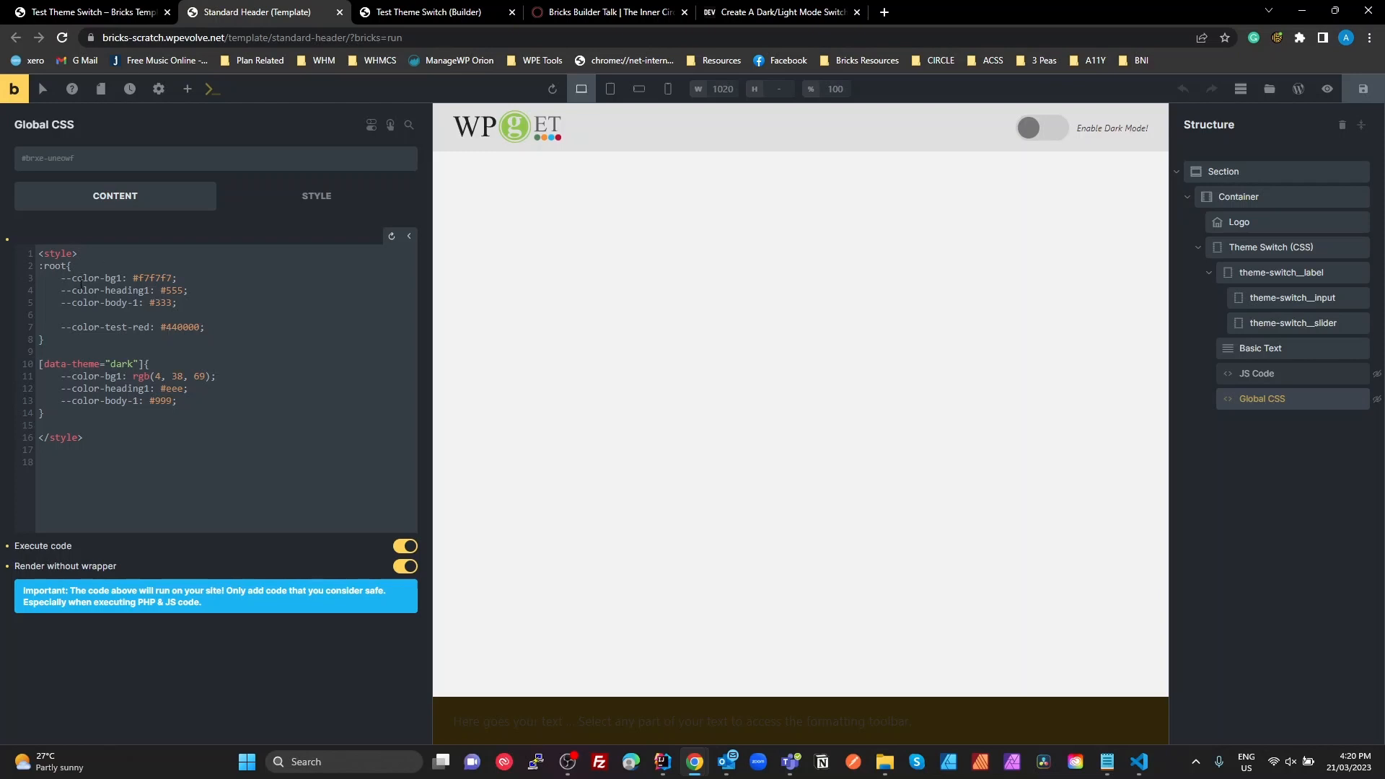
left_click_drag(40, 266, 43, 316)
left_click(162, 417)
Step: Compare both sections' background colour settings on the test page, viewing the first section's palette names and raw value
left_click(433, 13)
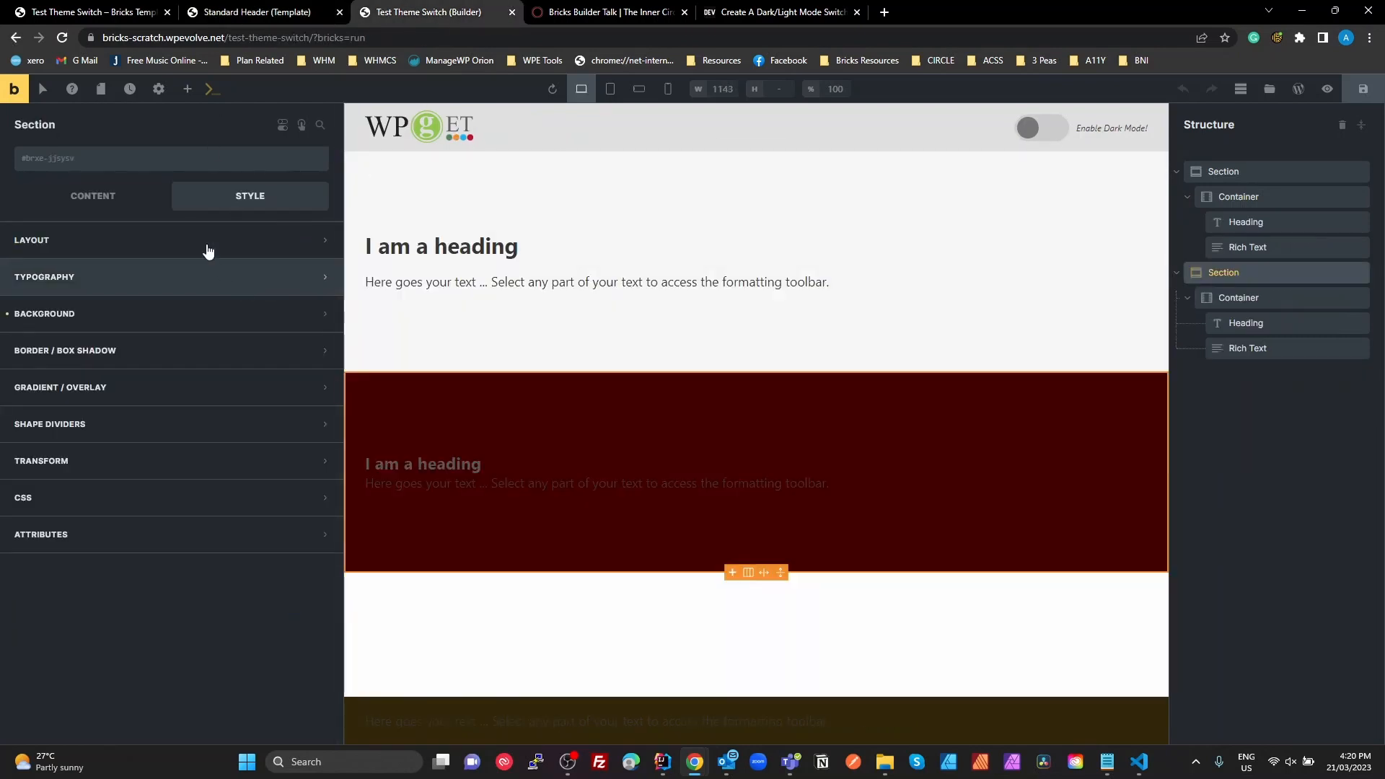
left_click(98, 316)
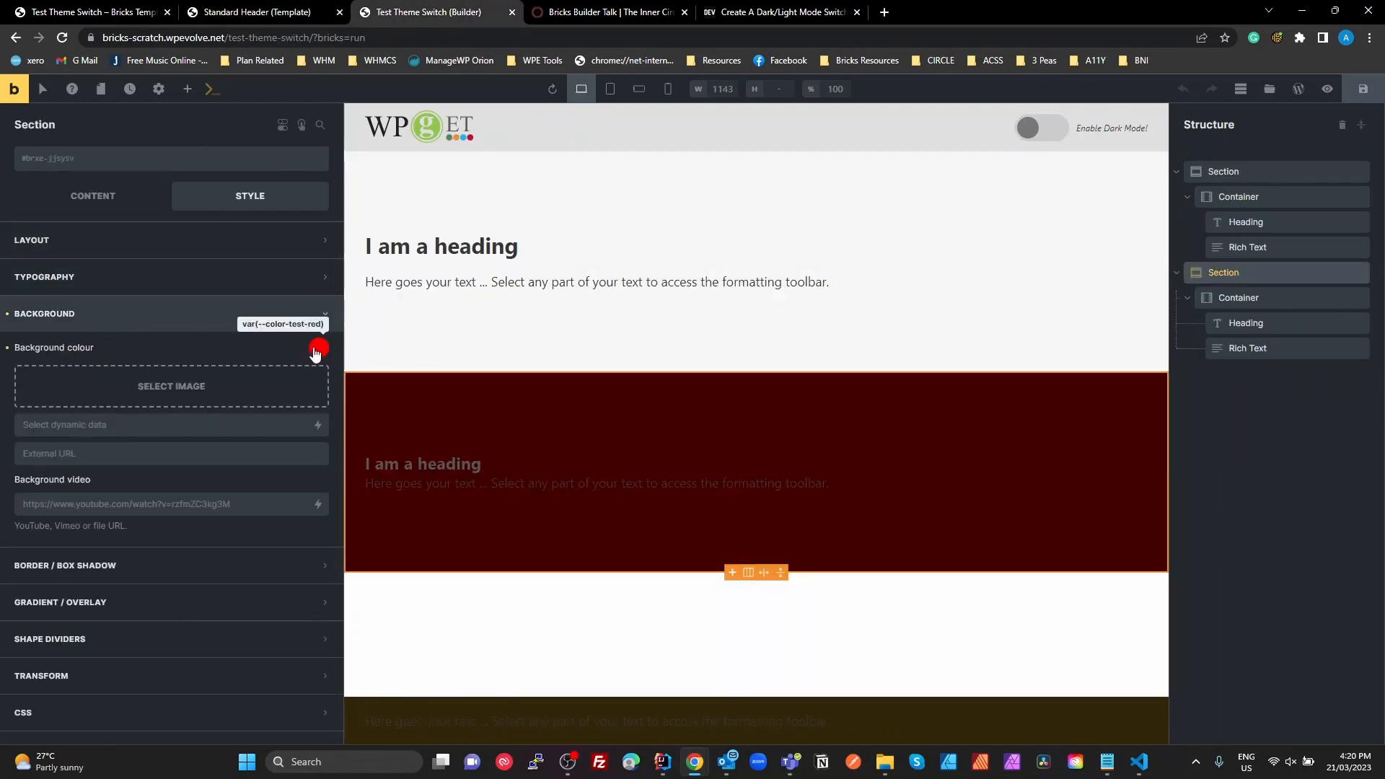
left_click(317, 349)
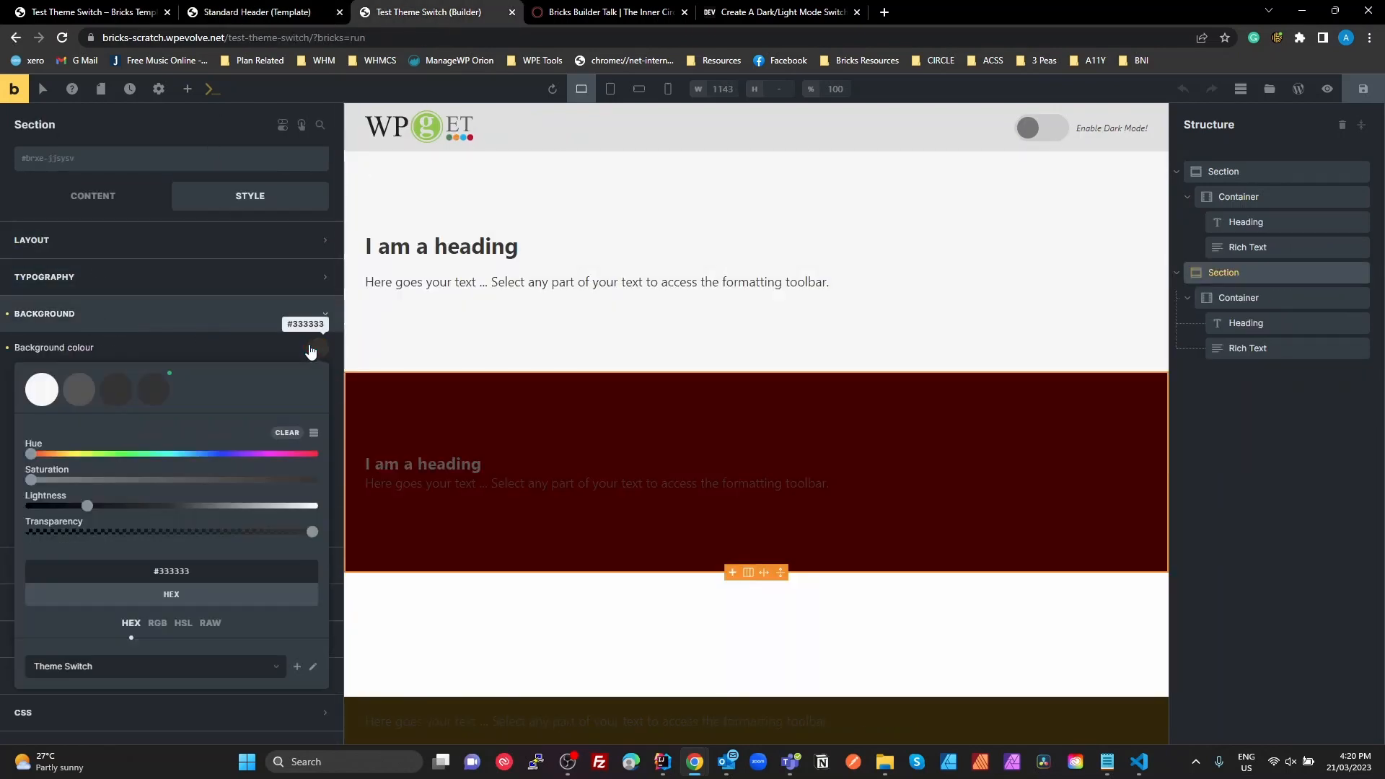
left_click(456, 186)
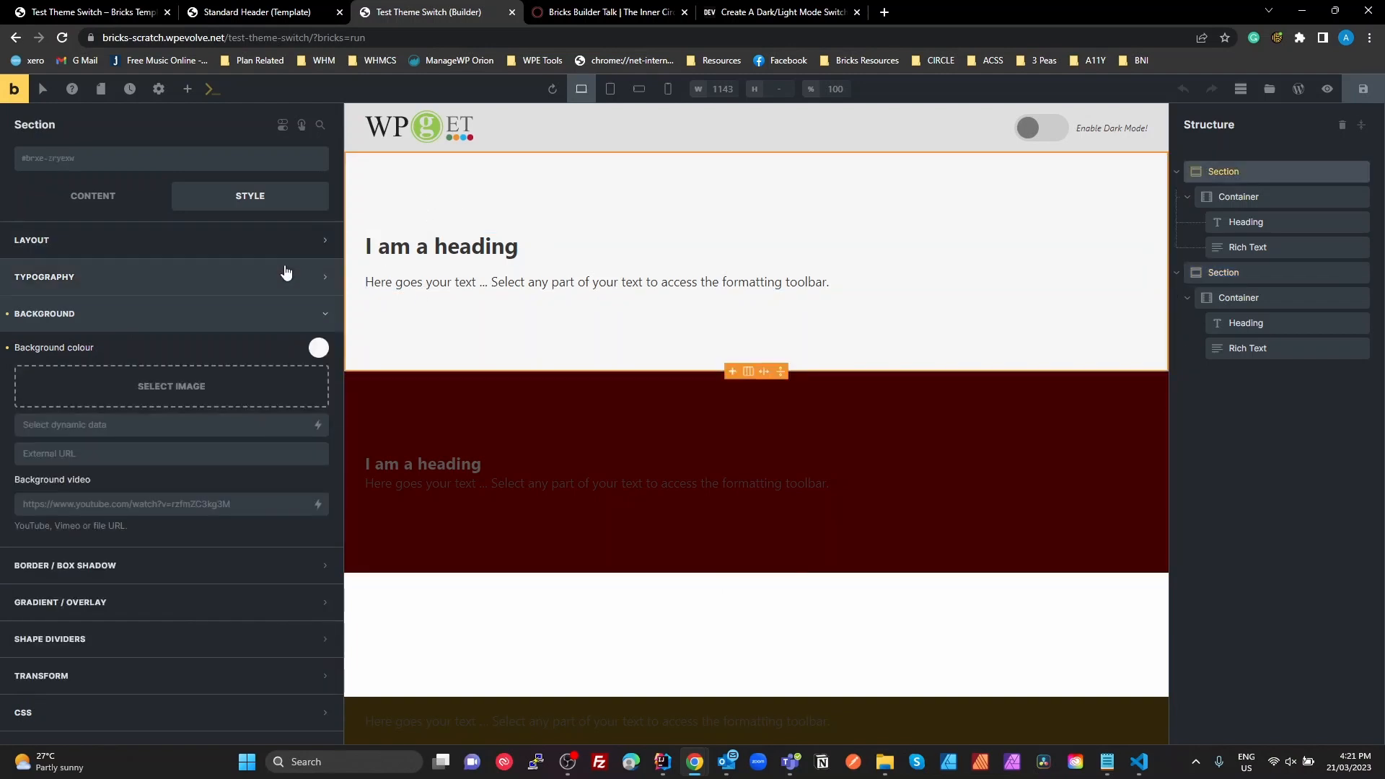
left_click(318, 348)
left_click(314, 432)
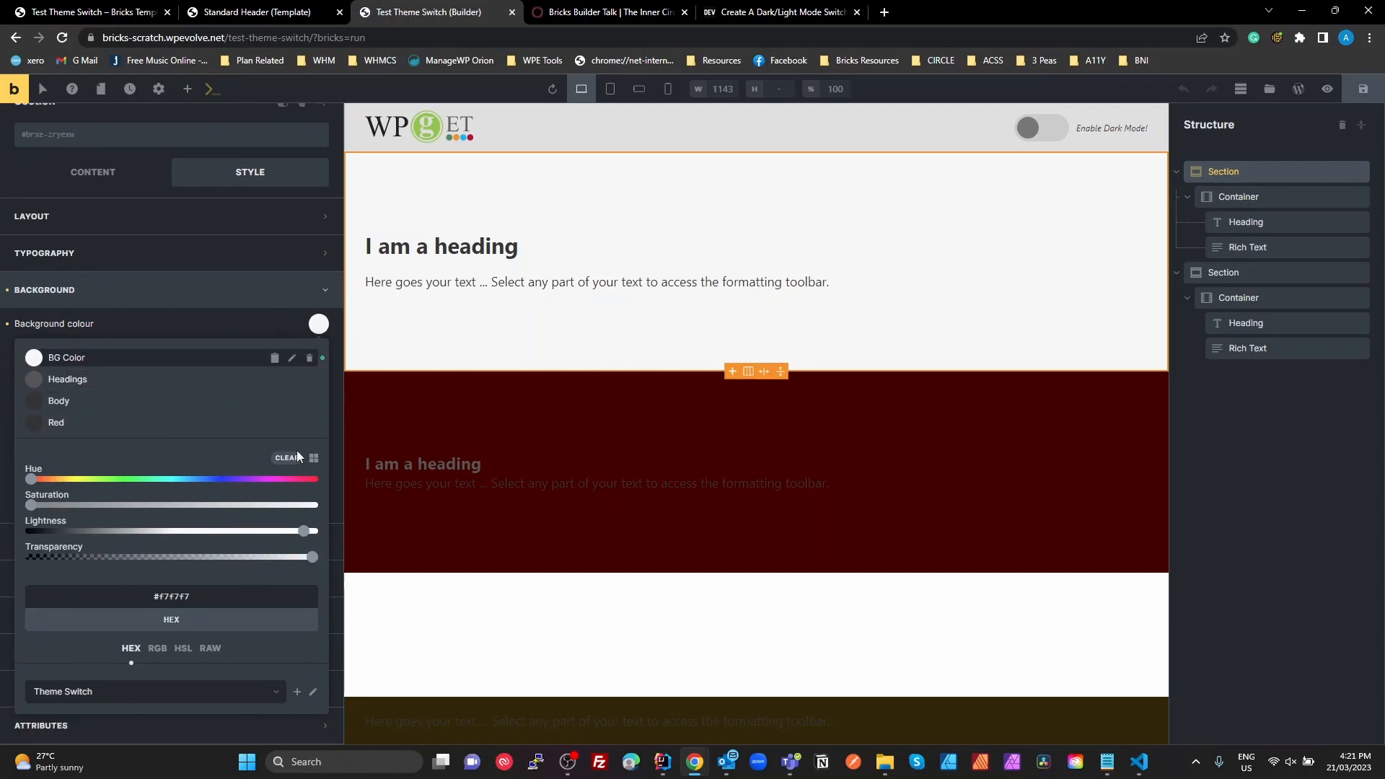
left_click(210, 648)
Step: Highlight the [data-theme="dark"] selector line in the header template's Global CSS
left_click(240, 13)
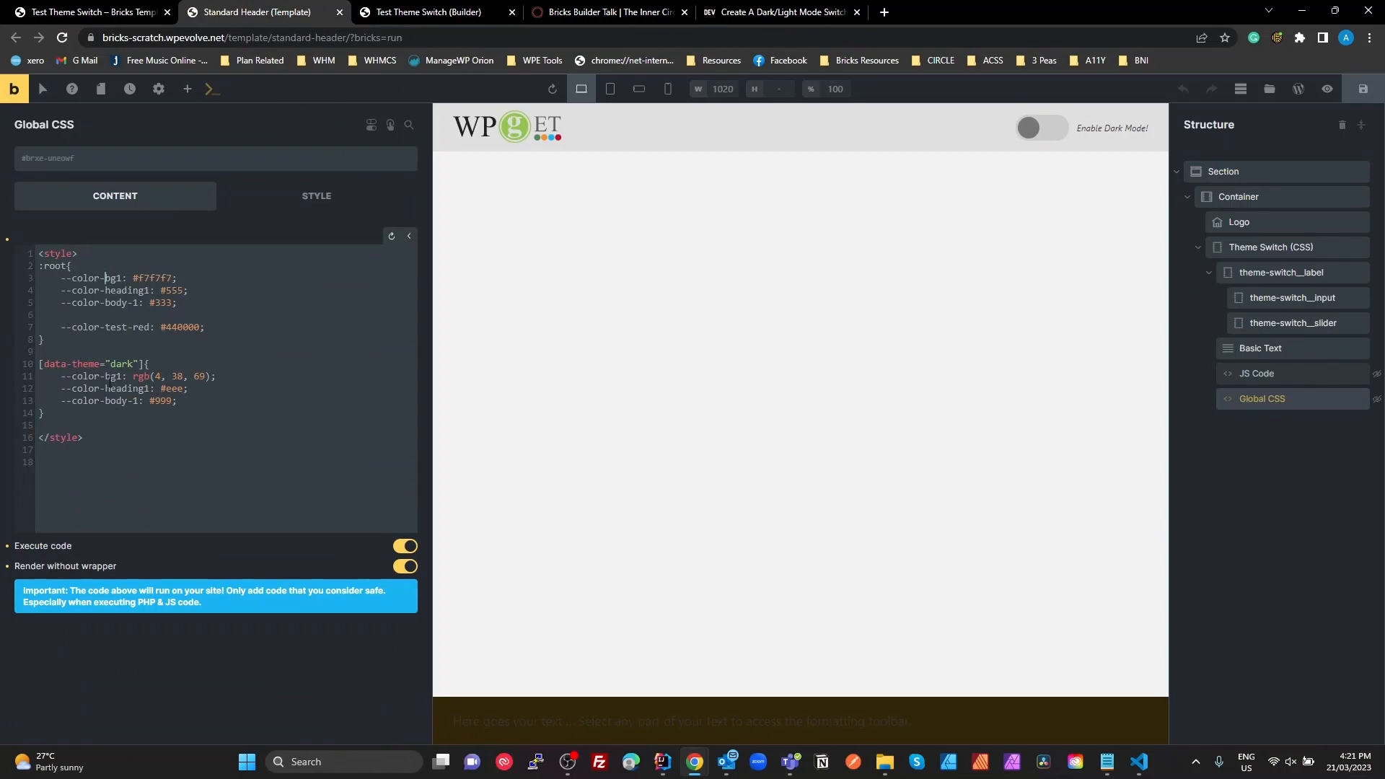
left_click(148, 364)
key("shift+Home")
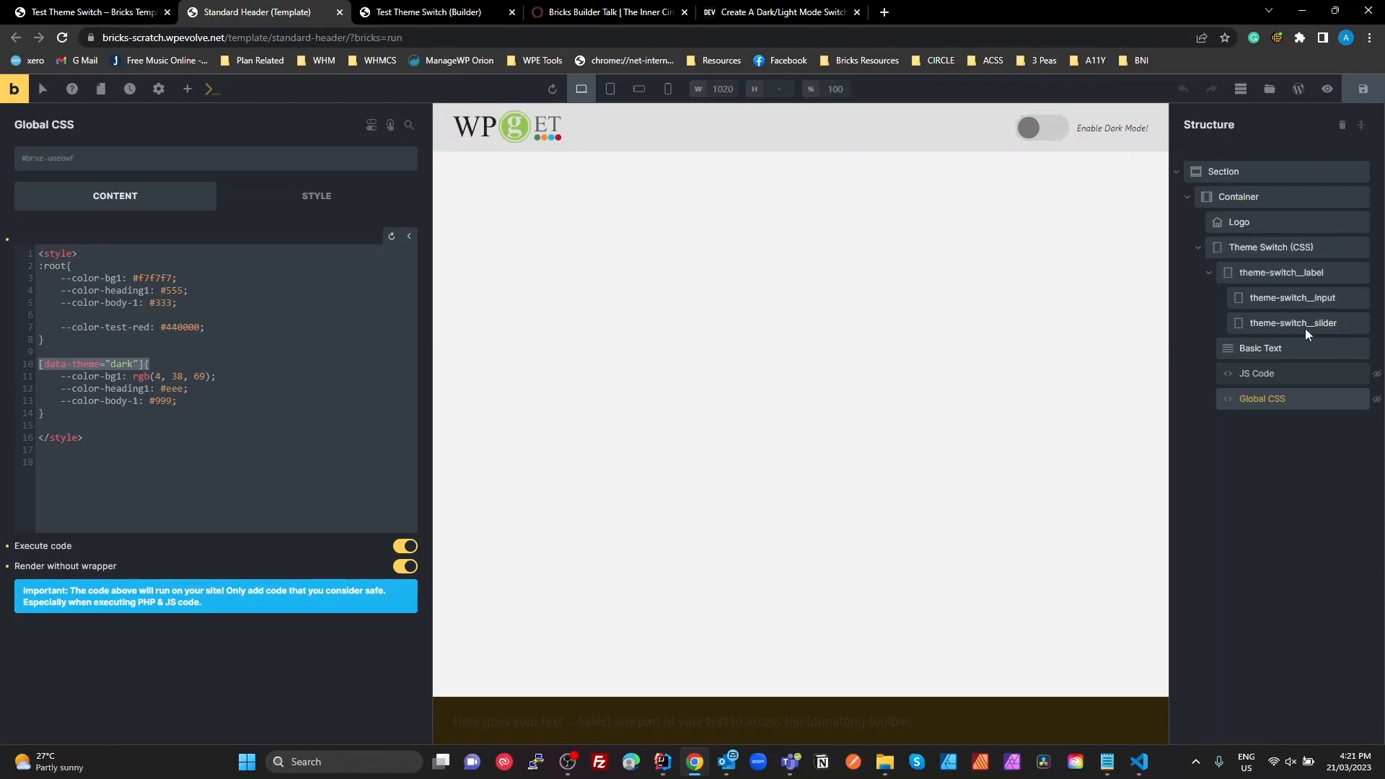
Step: Add an interaction to theme-switch__input with the Click trigger and the Toggle attribute action
left_click(1300, 299)
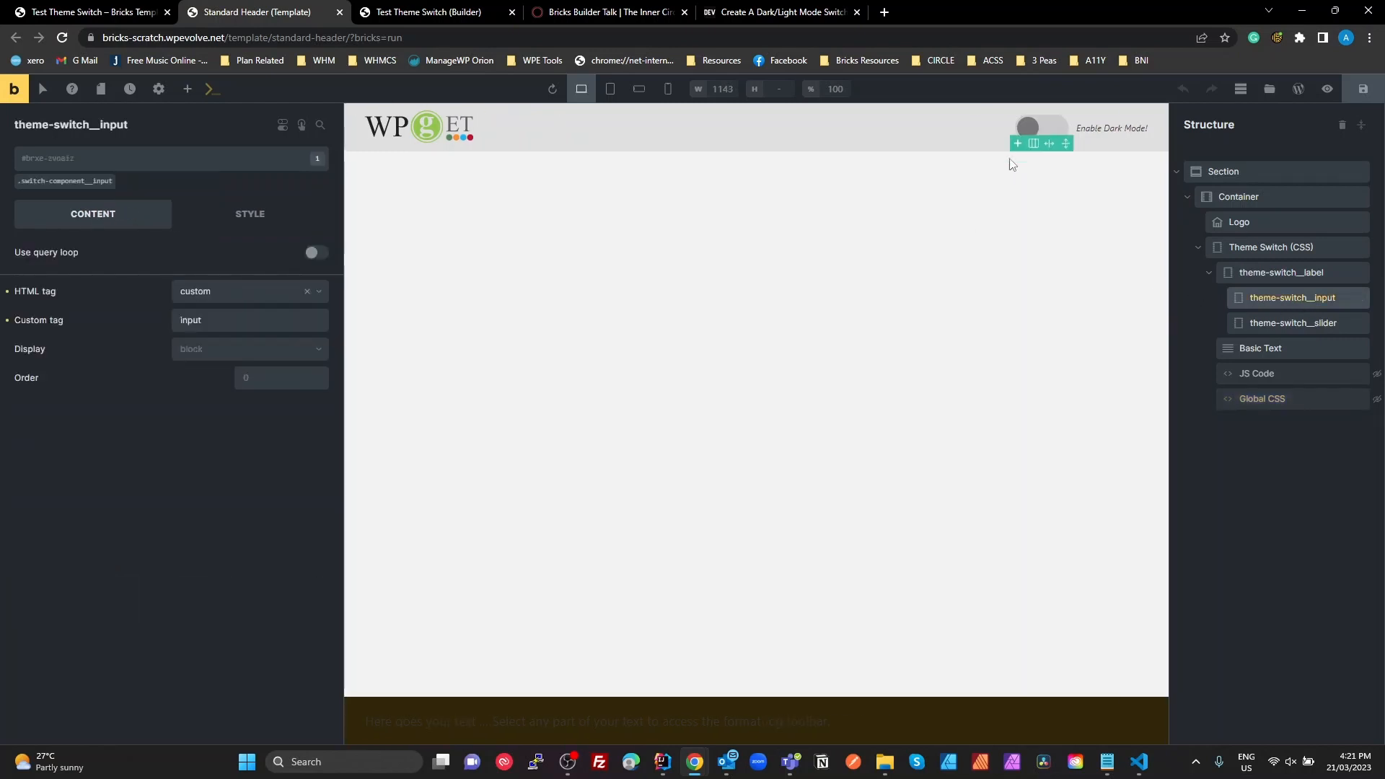
left_click(302, 125)
left_click(305, 165)
left_click(147, 266)
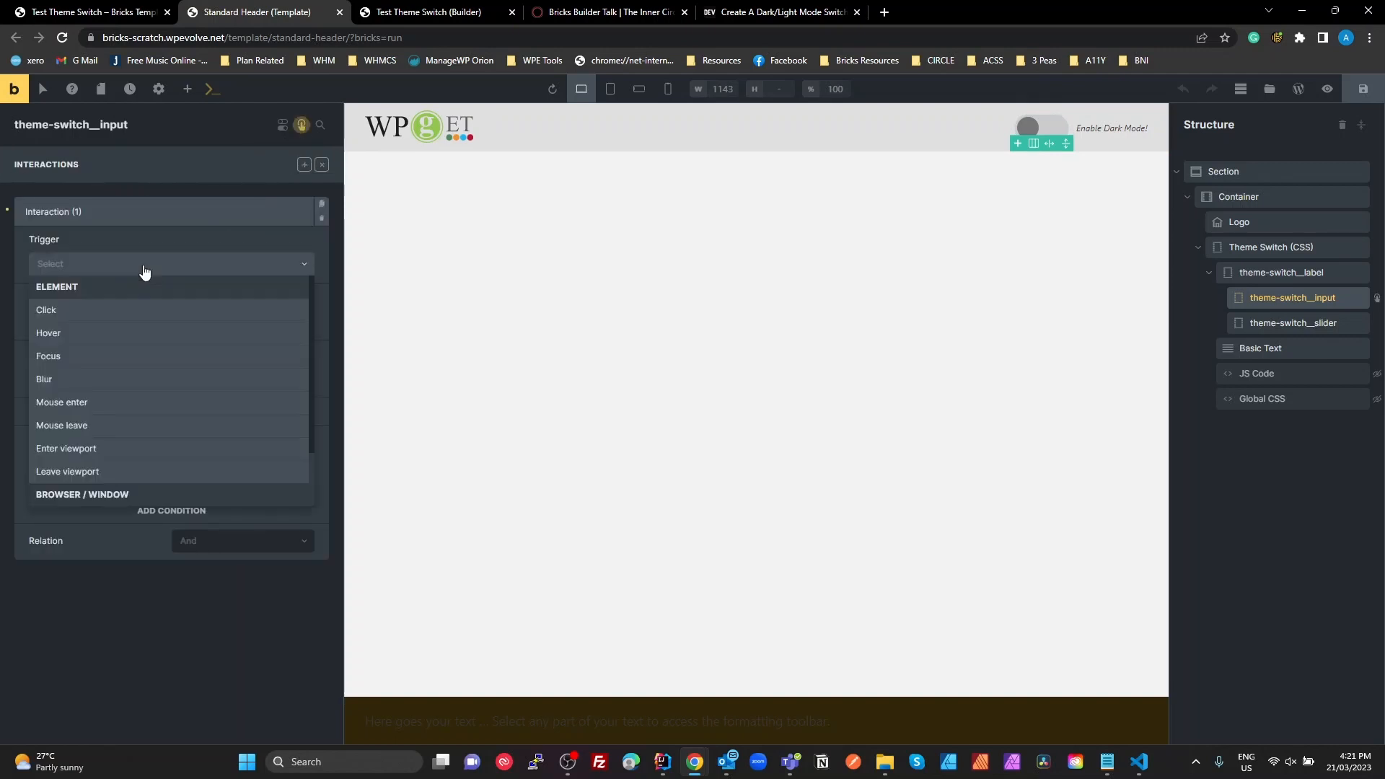
left_click(120, 312)
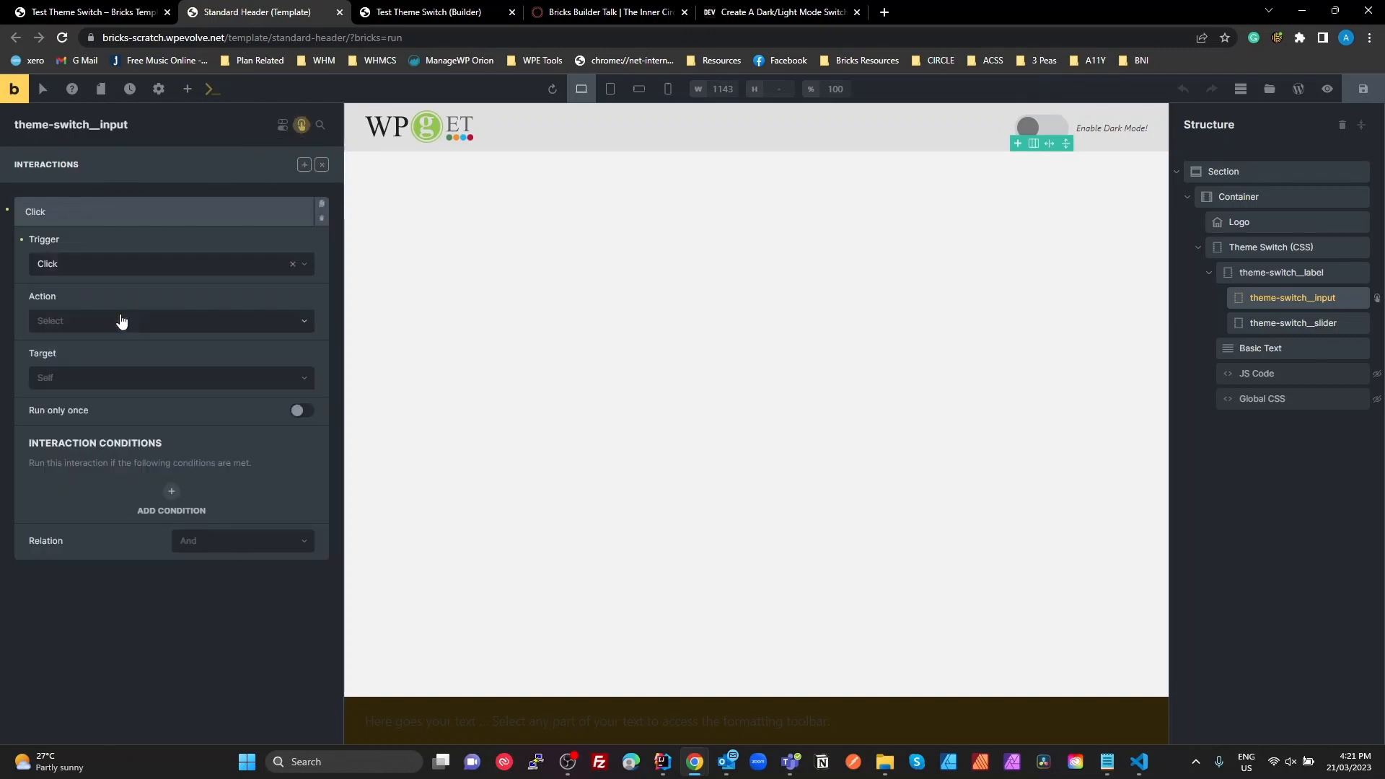
left_click(121, 321)
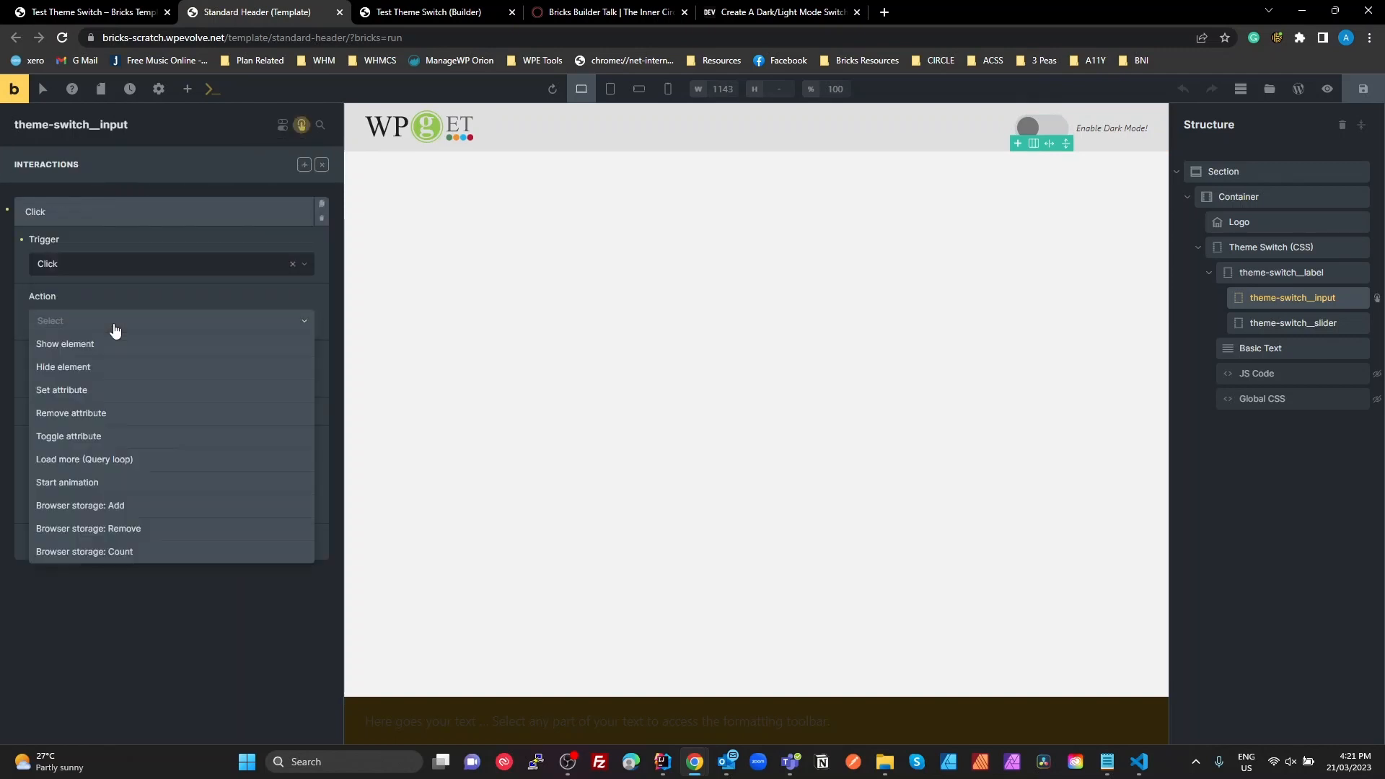
left_click(119, 436)
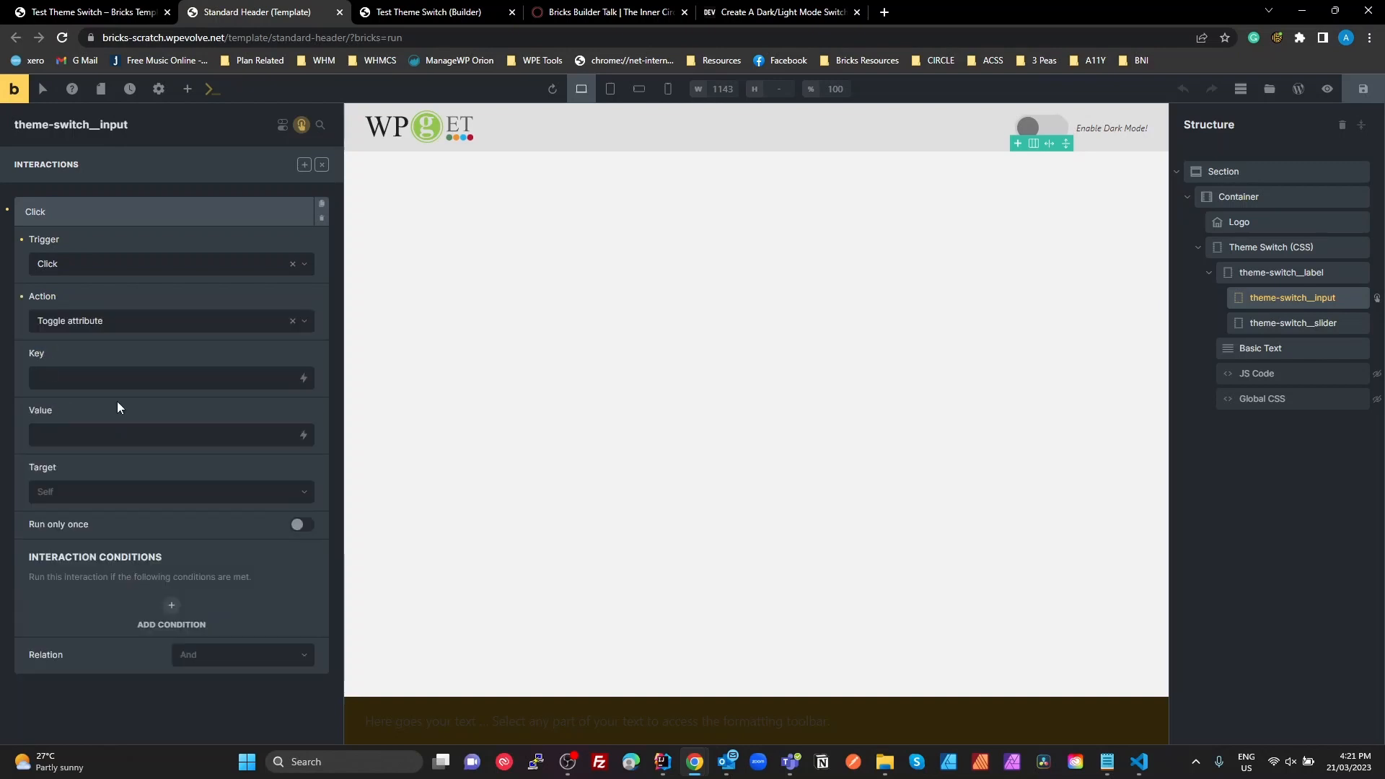
Step: Set the interaction's attribute key to data-theme and its value to dark
left_click(109, 372)
type("data=")
key("BackSpace")
type("-them")
type("e")
type("dark")
Step: Target the interaction at the CSS selector body
left_click(142, 493)
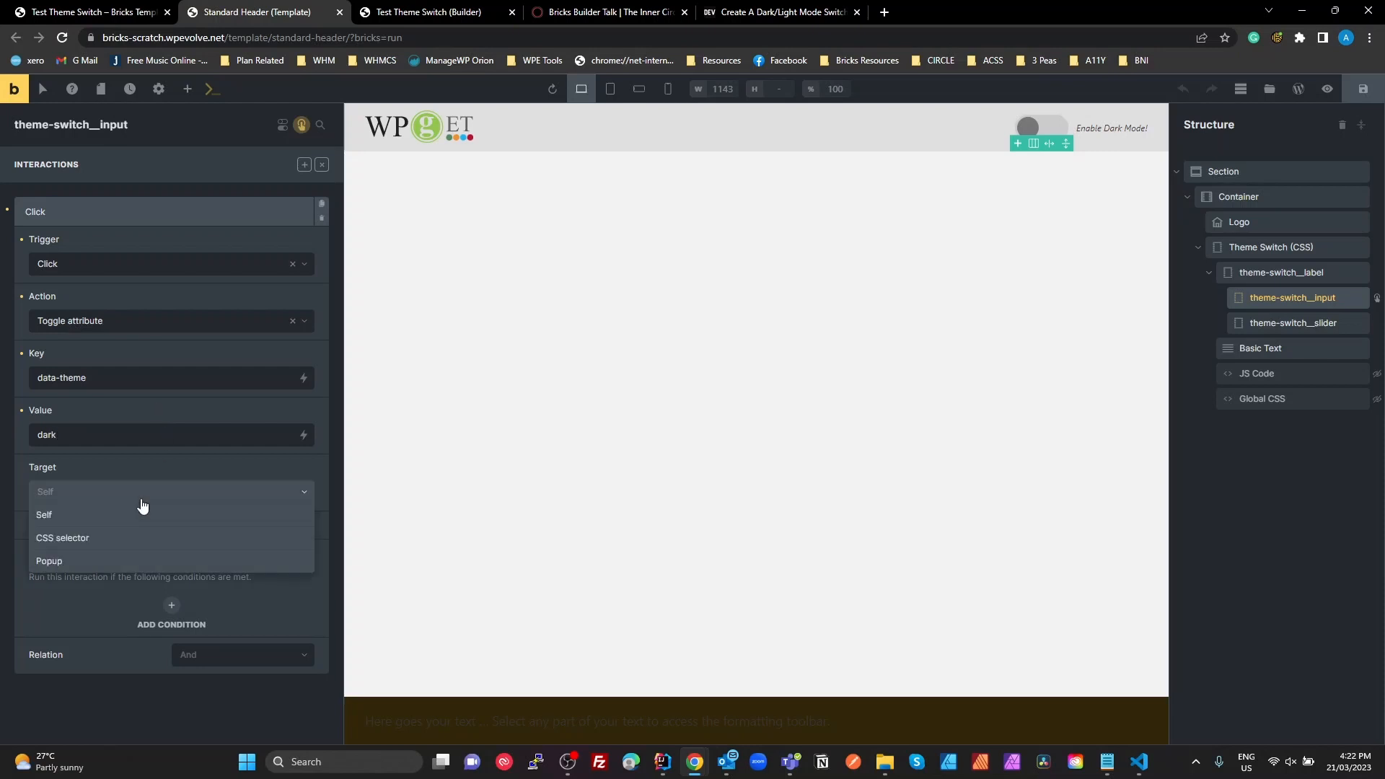
left_click(118, 552)
left_click(112, 501)
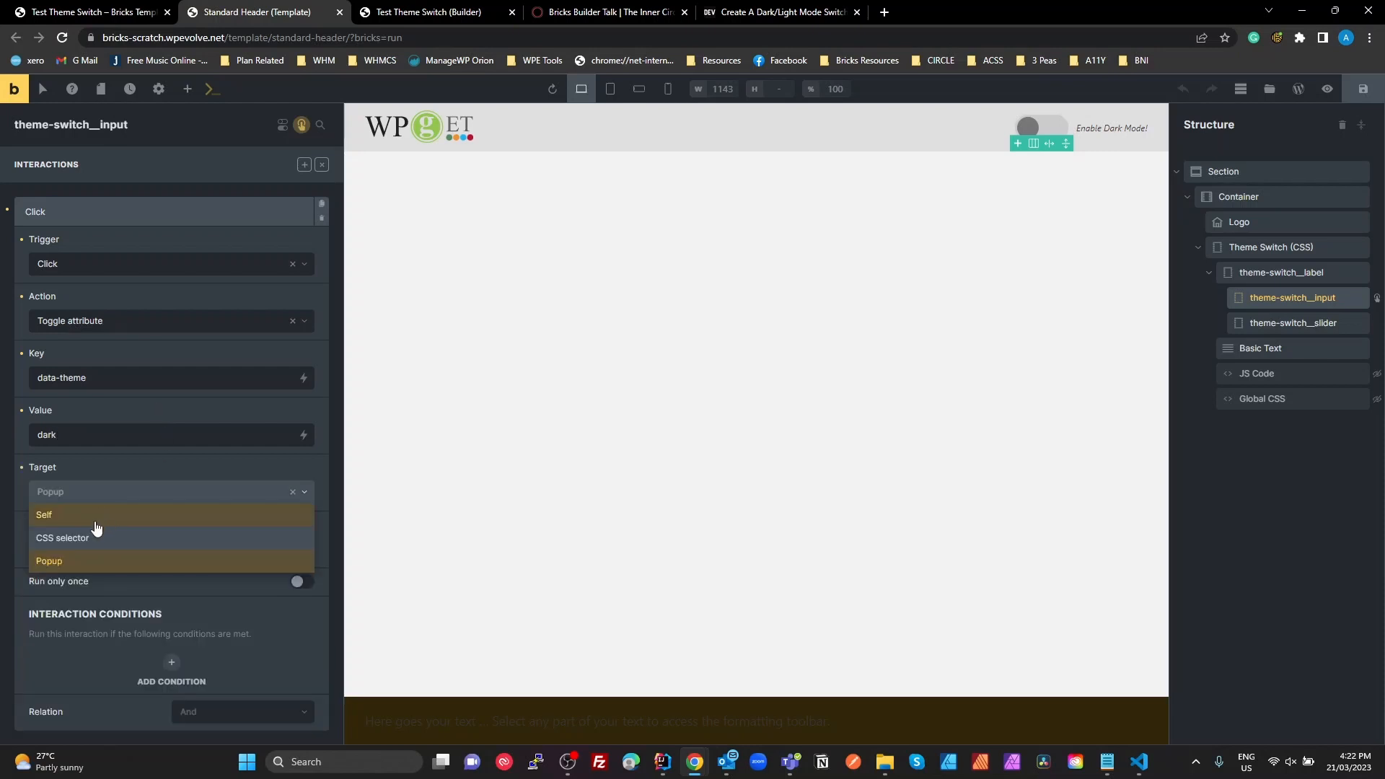
left_click(93, 531)
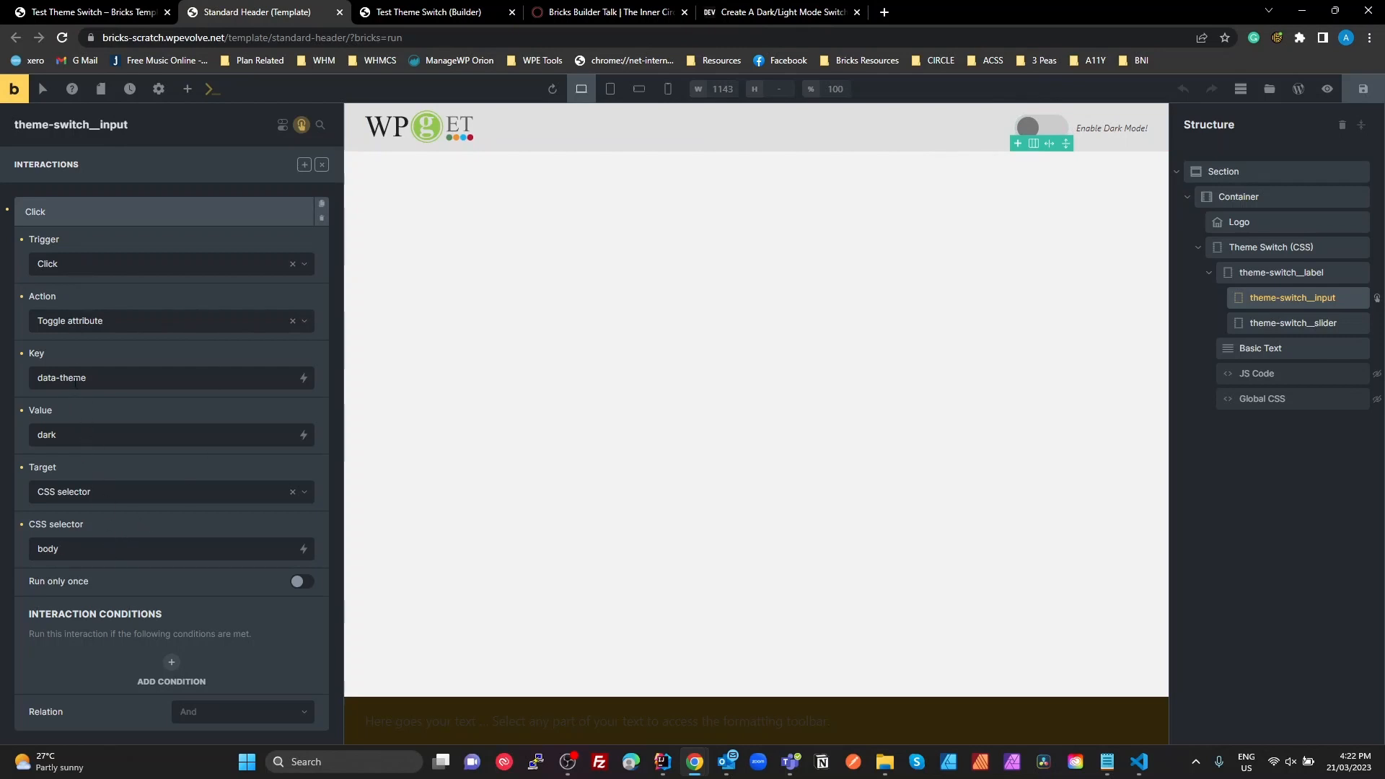
Step: Highlight the interaction's data-theme key and delete the click interaction from theme-switch__input
left_click_drag(90, 378, 1, 375)
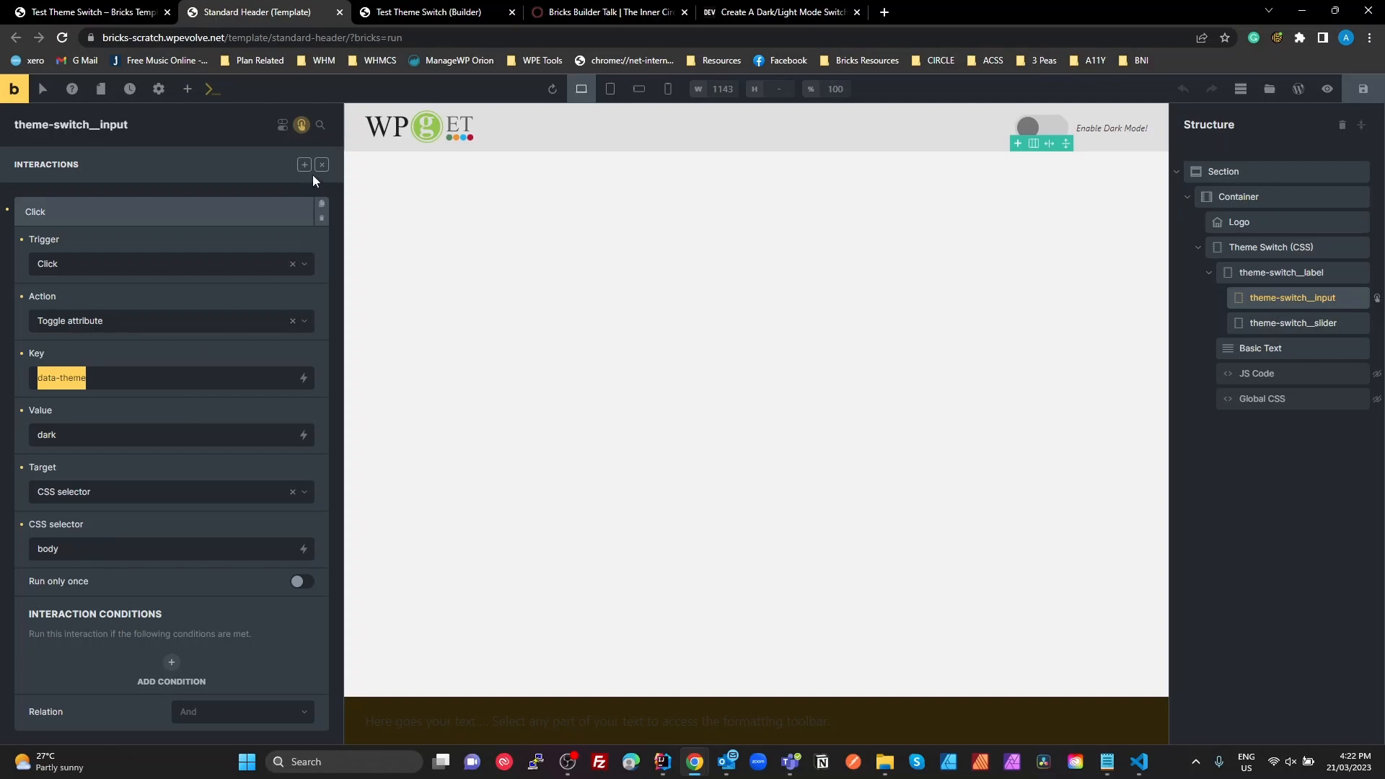
scroll(222, 448, "down", 1)
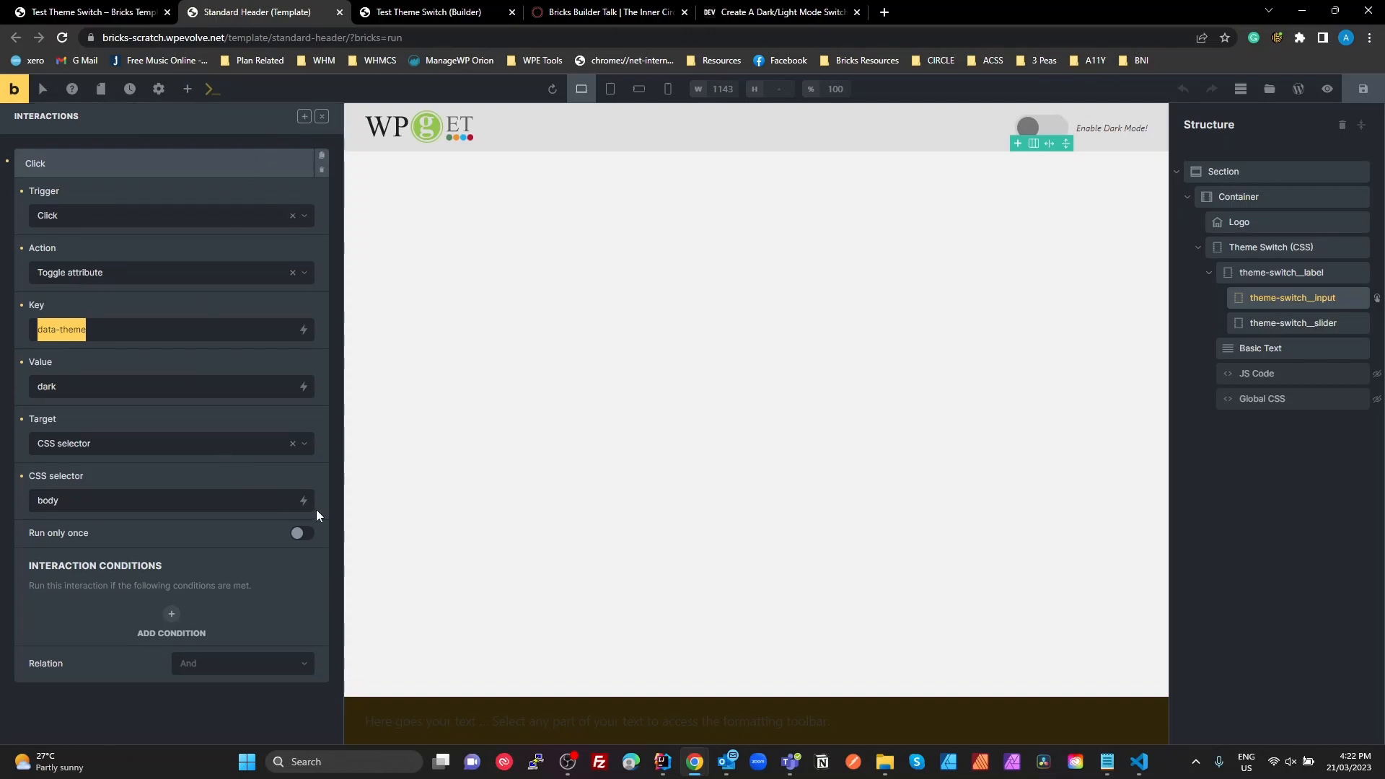
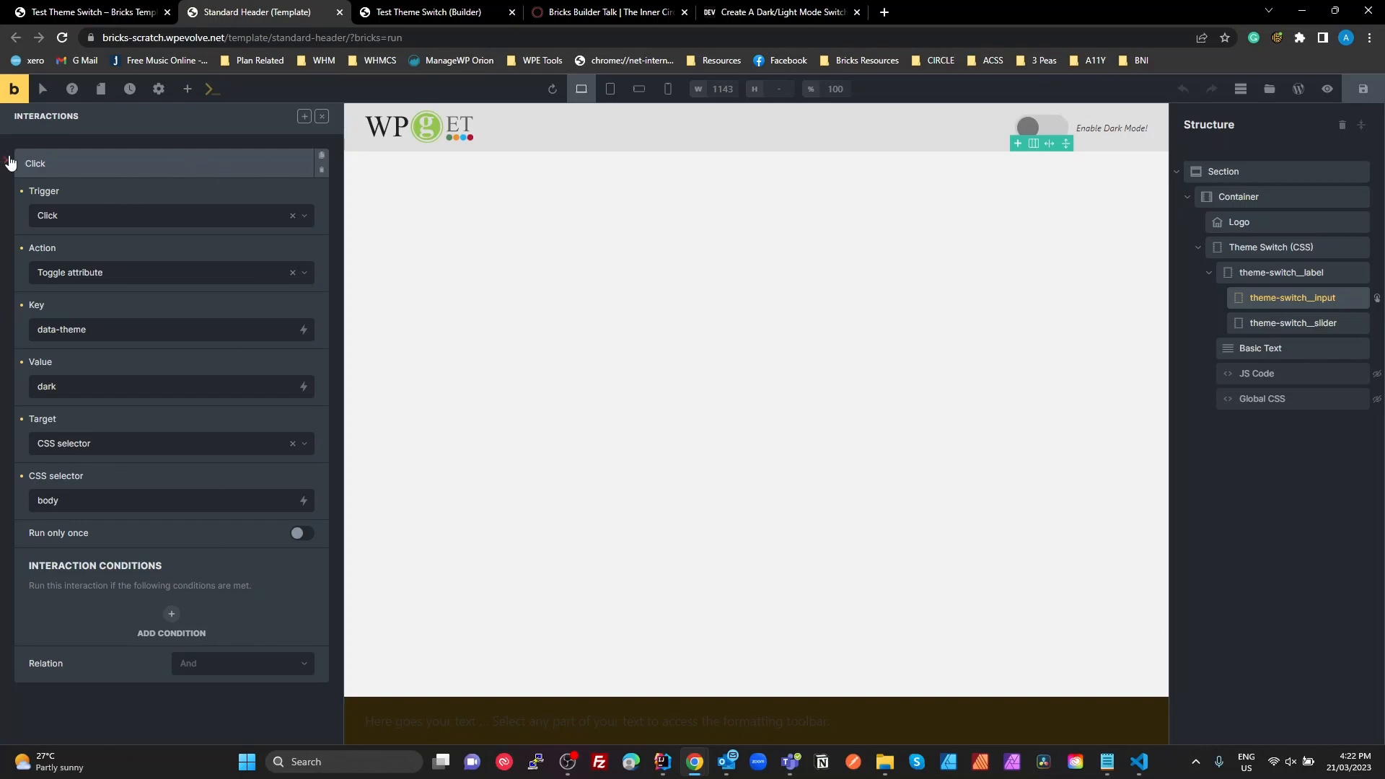
left_click(322, 170)
left_click(324, 166)
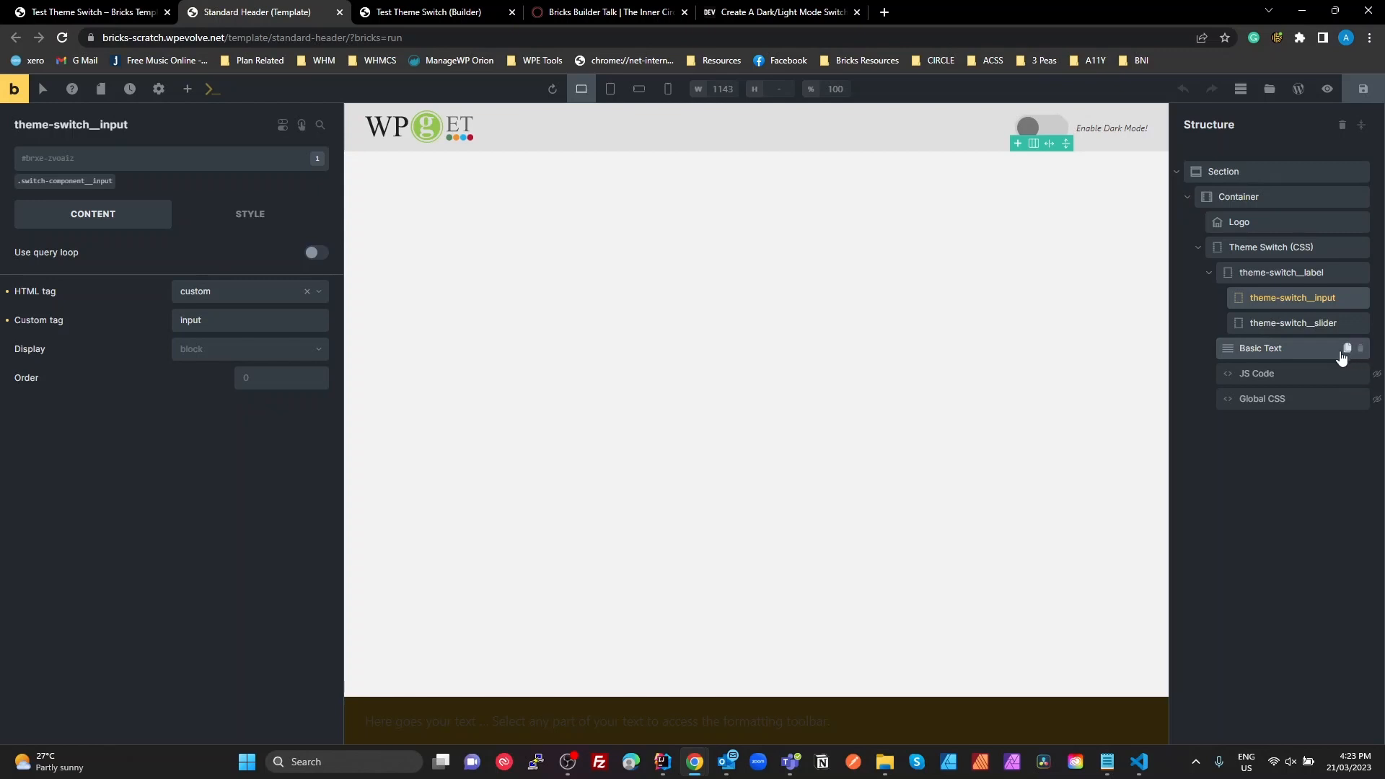
Step: Review the dark mode script in the header template's JS Code element
left_click(1259, 373)
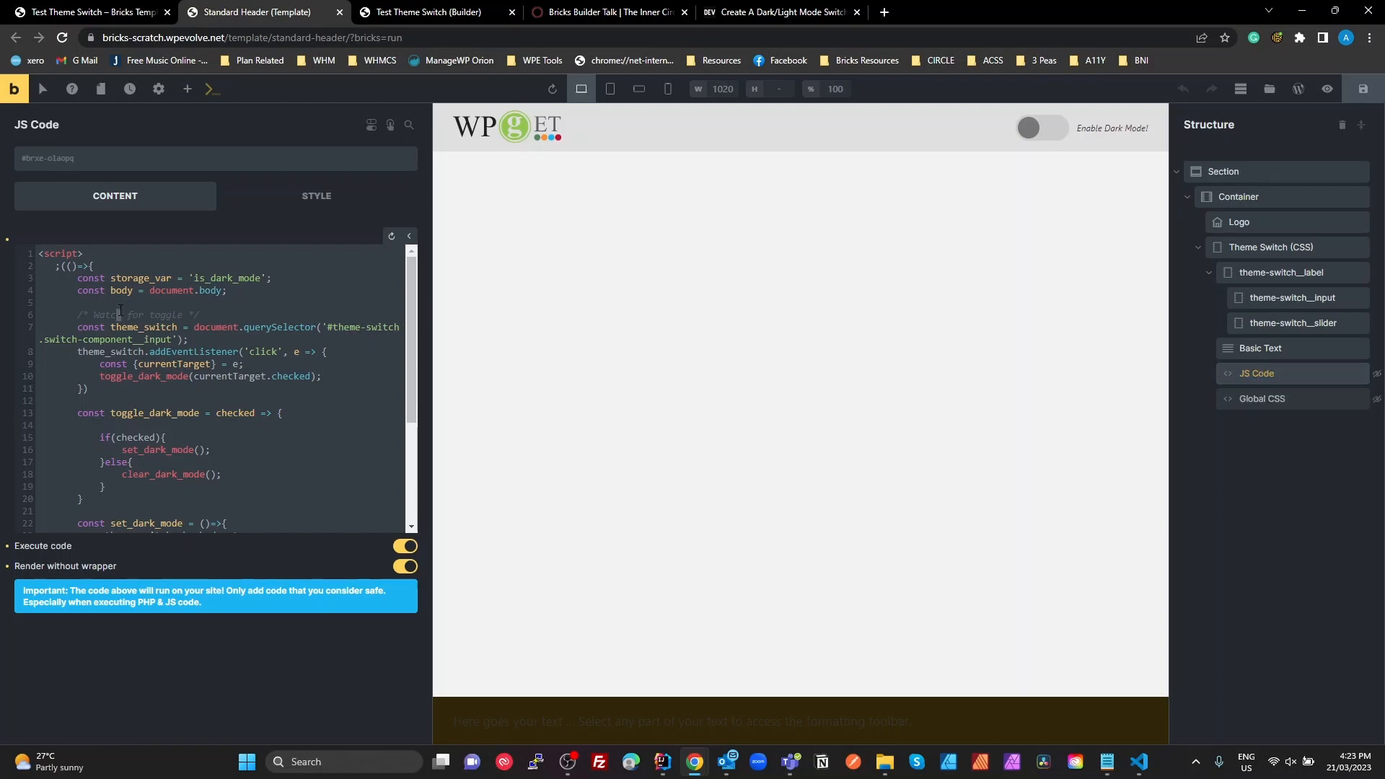
scroll(120, 312, "down", 5)
scroll(338, 516, "up", 5)
Step: Open the Bricks Builder access settings in the WordPress admin and examine the Code Execution section
left_click(25, 84)
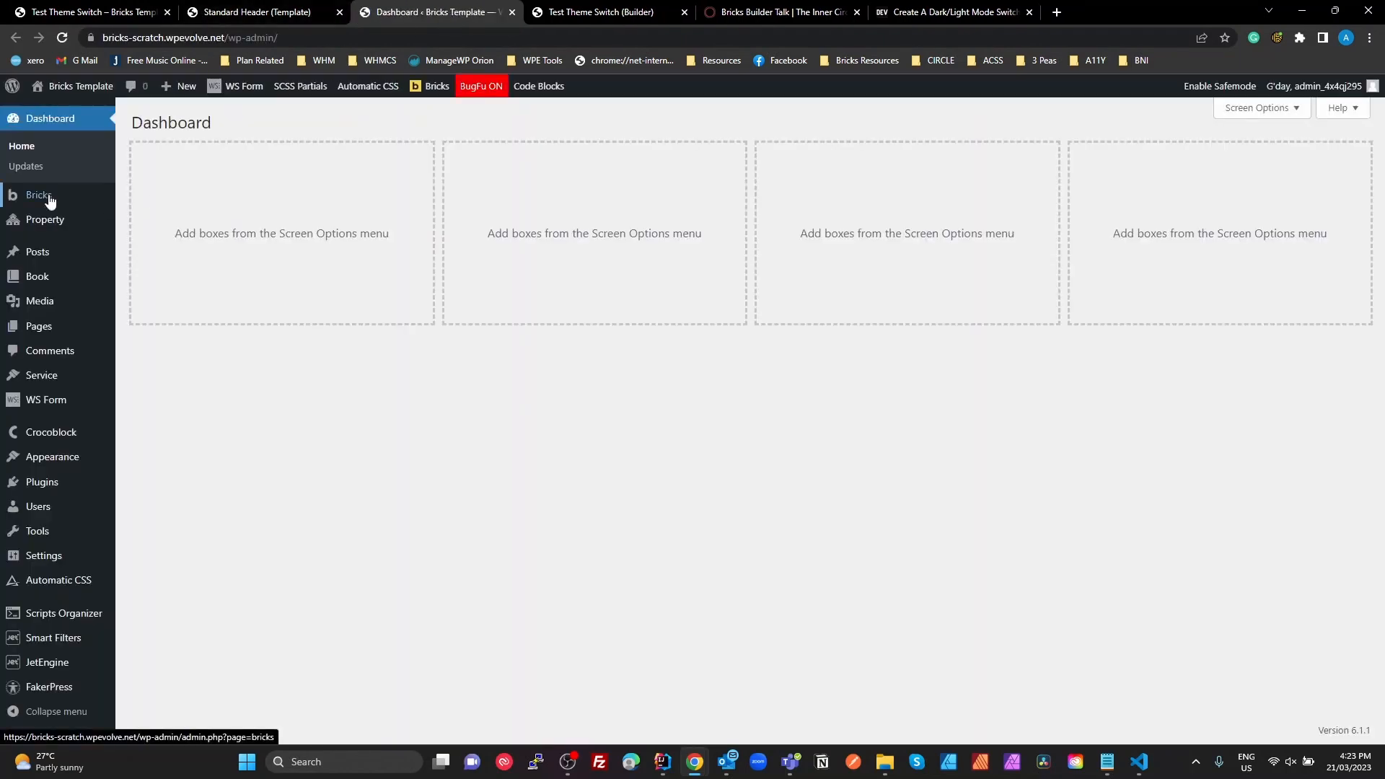
left_click(46, 197)
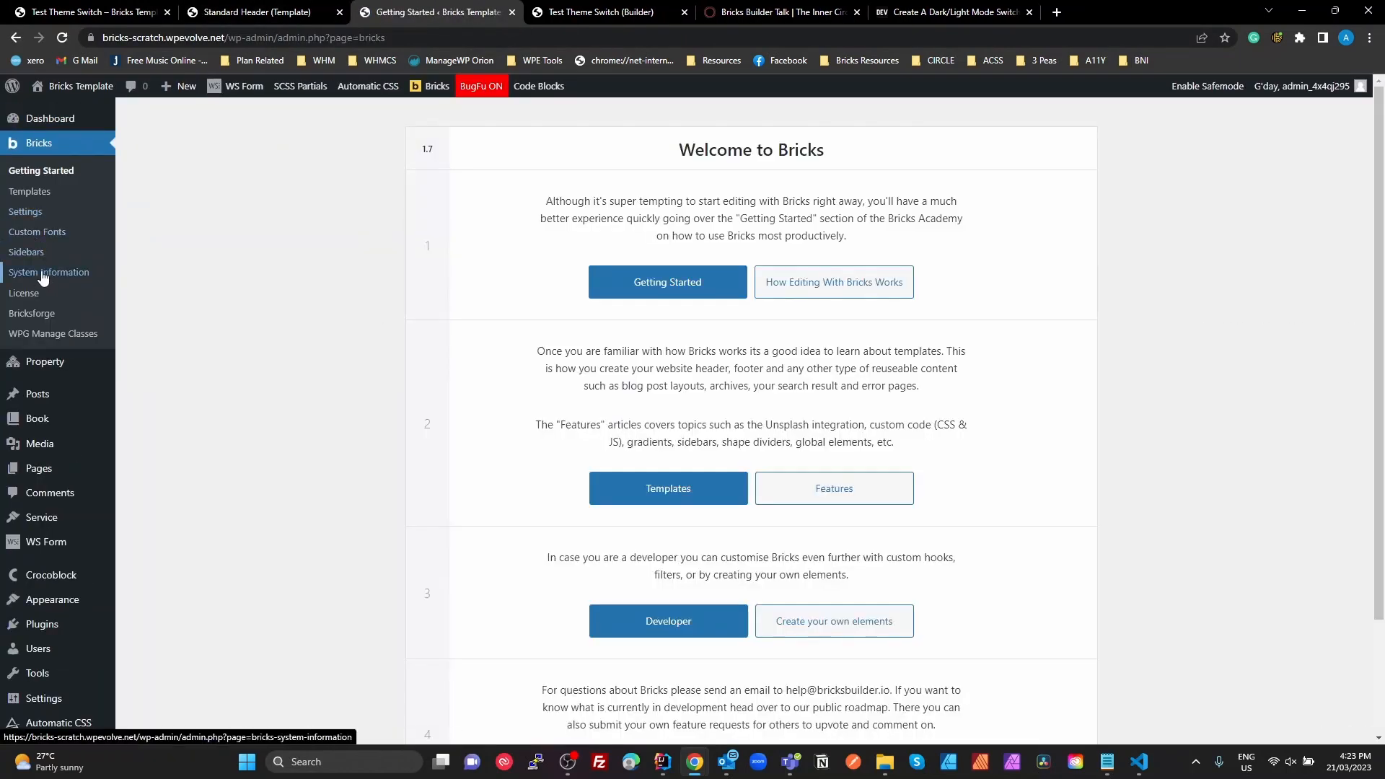
left_click(34, 215)
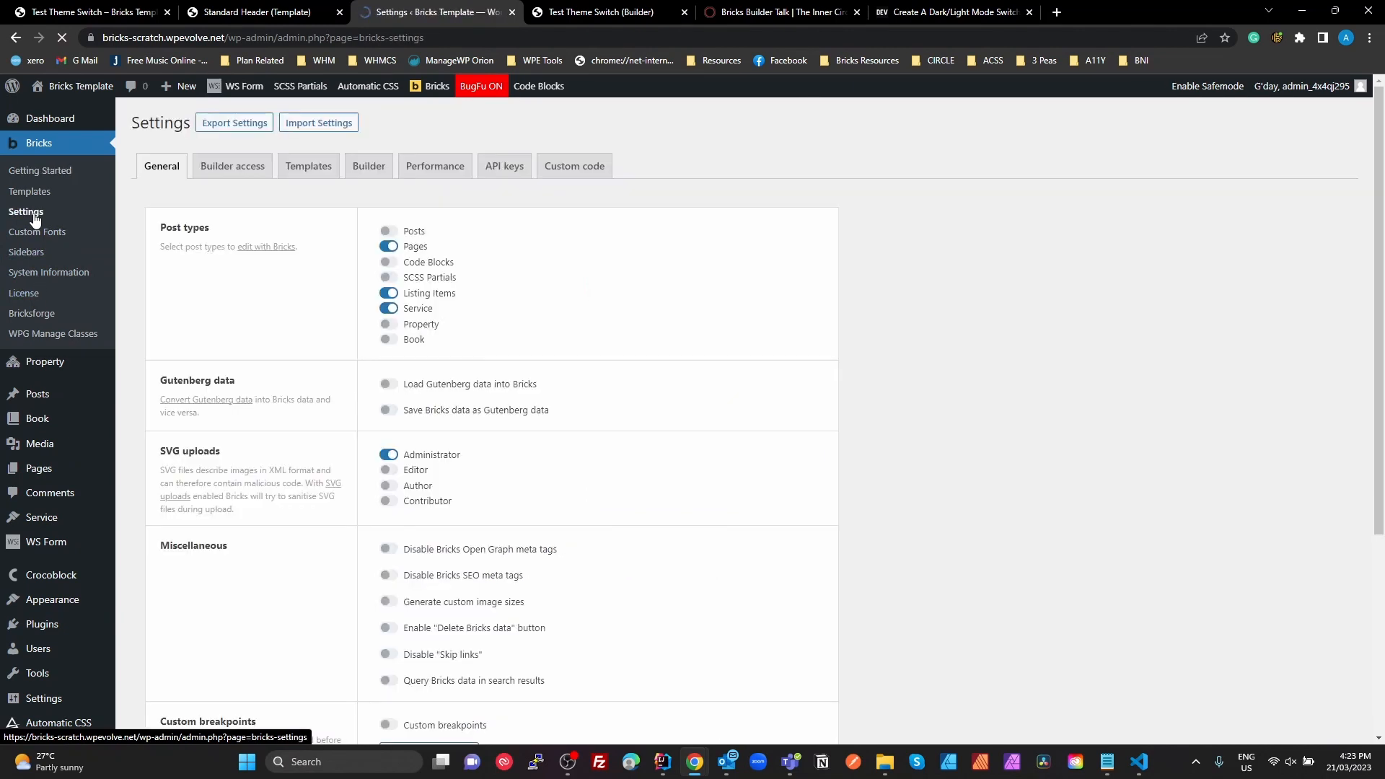
left_click(243, 178)
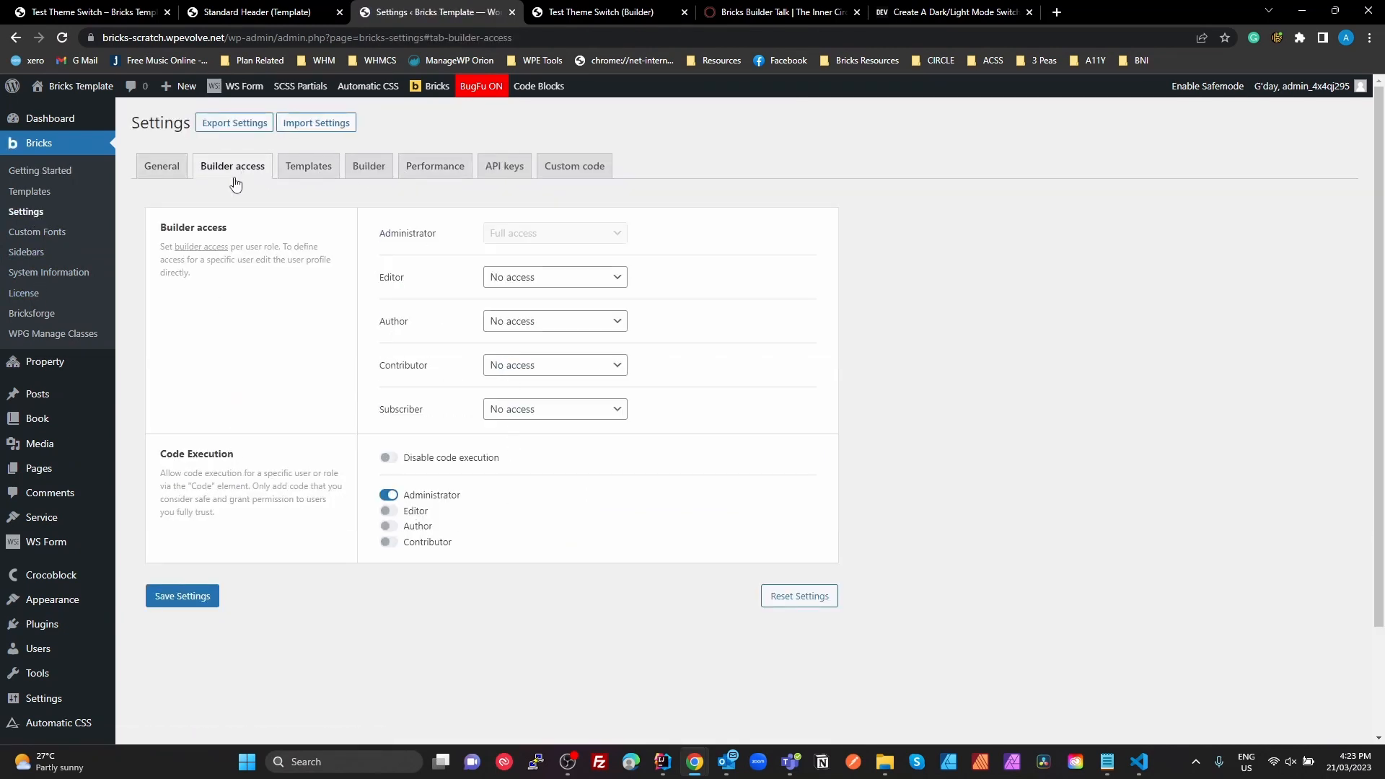
left_click_drag(231, 454, 136, 448)
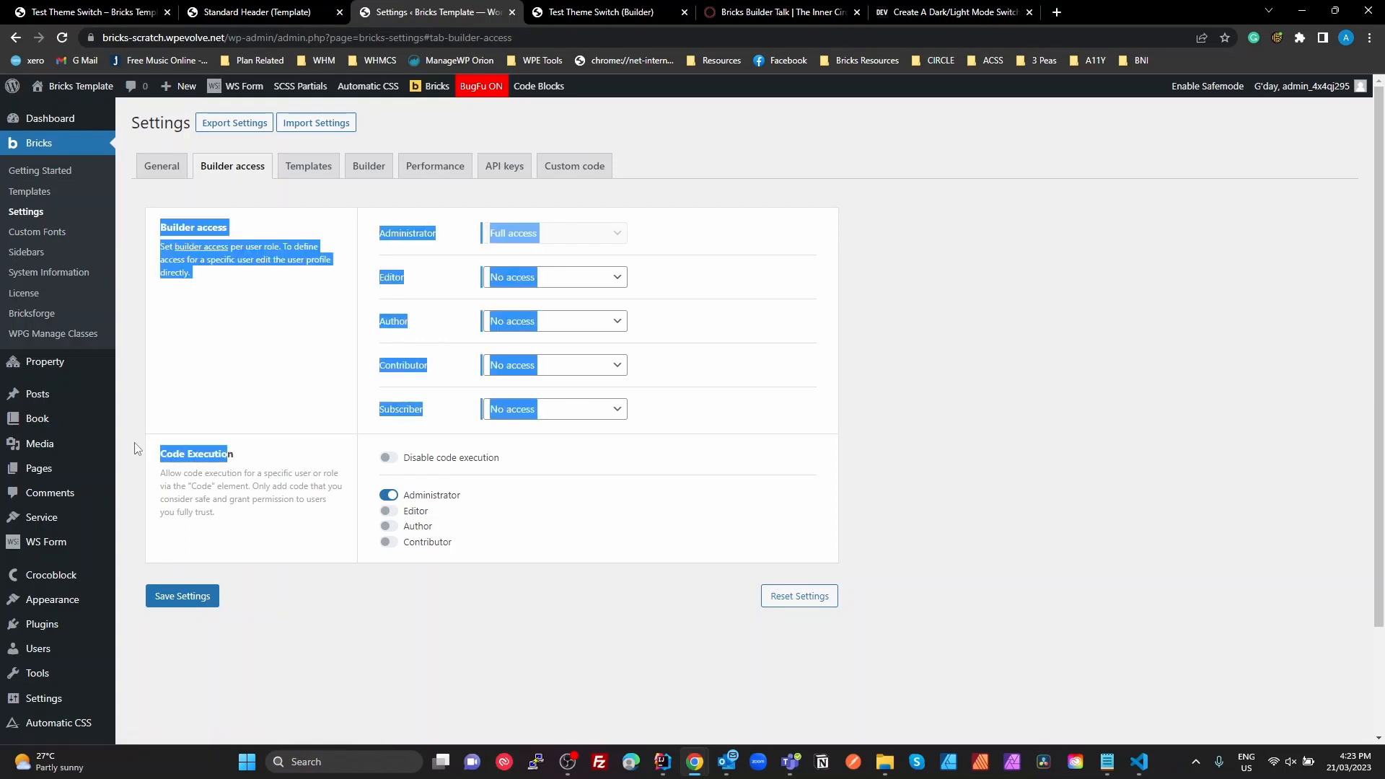
left_click(238, 462)
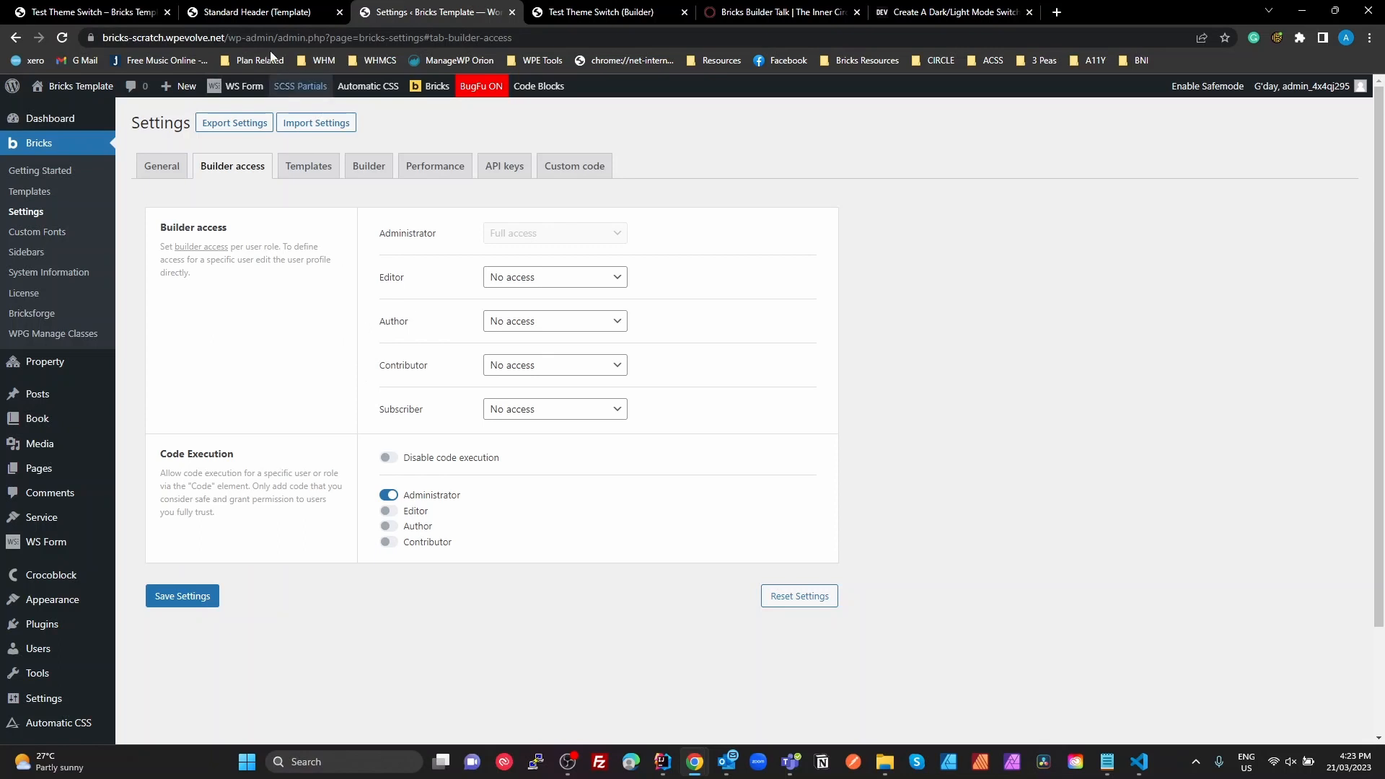
Step: Compare the header template's JS Code element with the Code Execution role permissions in the Bricks settings
left_click(267, 12)
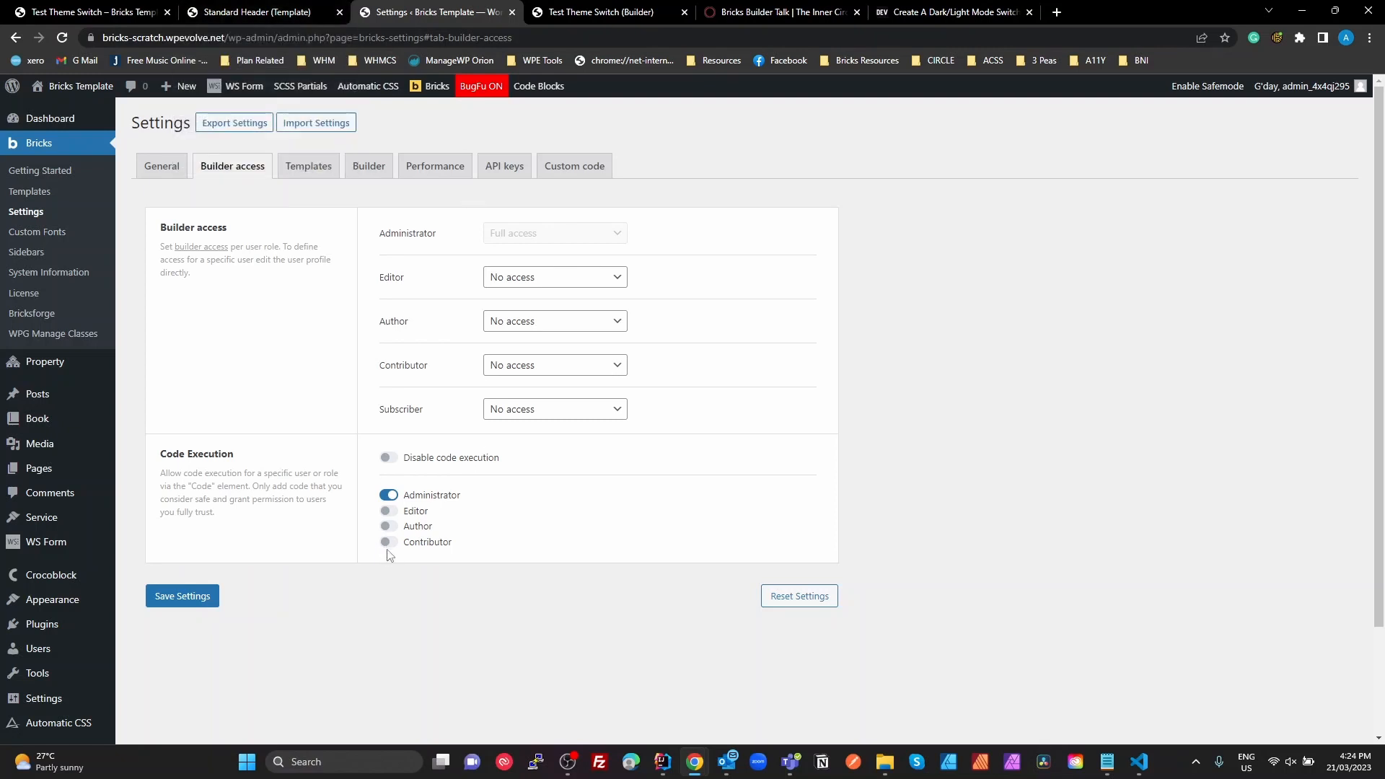
left_click(268, 12)
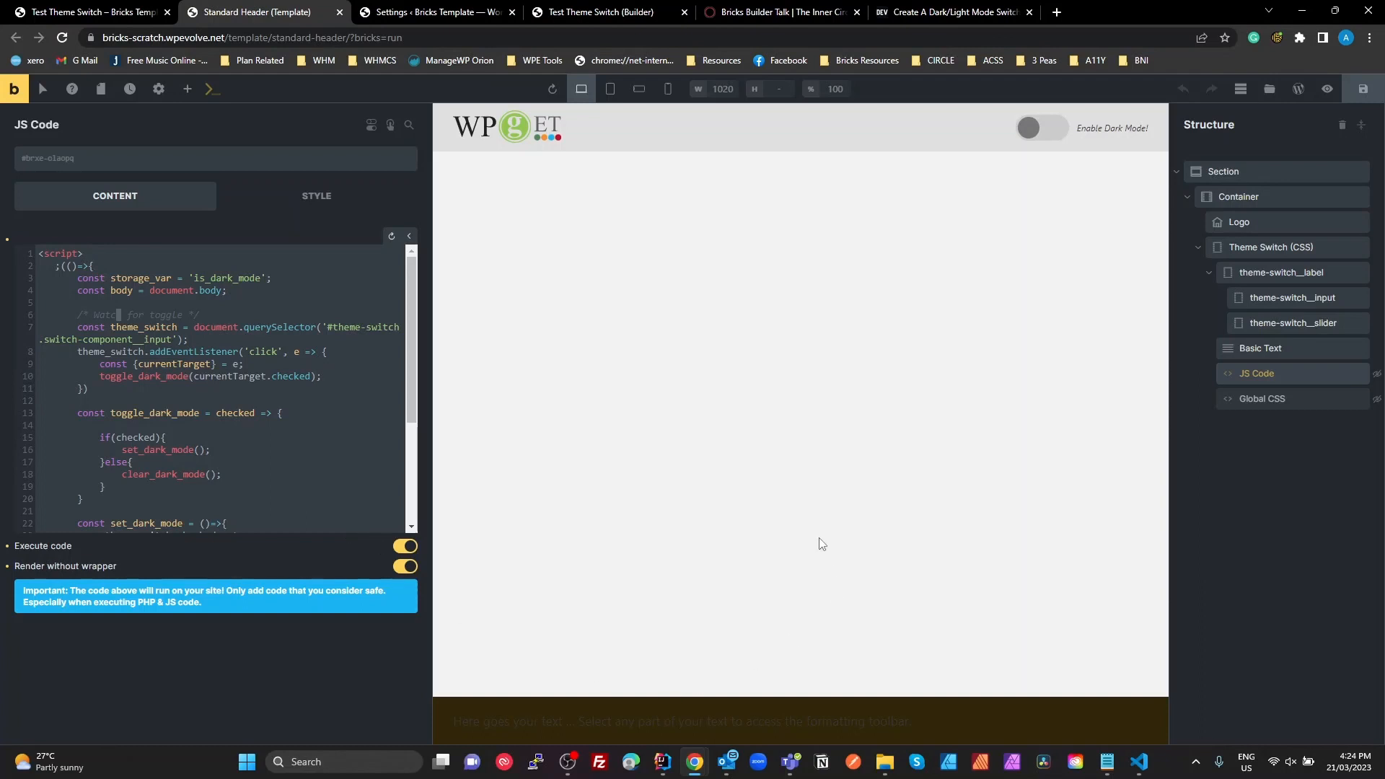
left_click(441, 13)
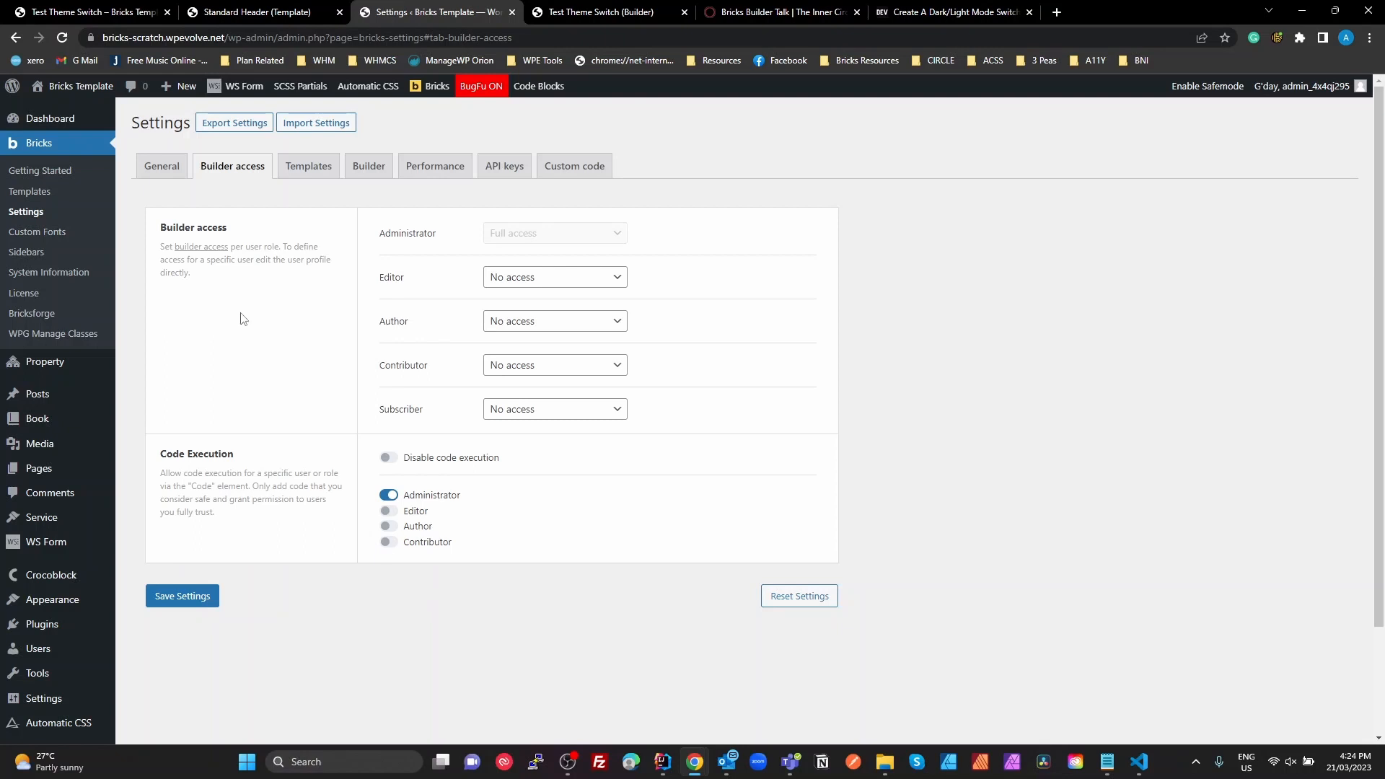
Step: Return to the header template, look over the JS Code script and save the template
left_click(297, 15)
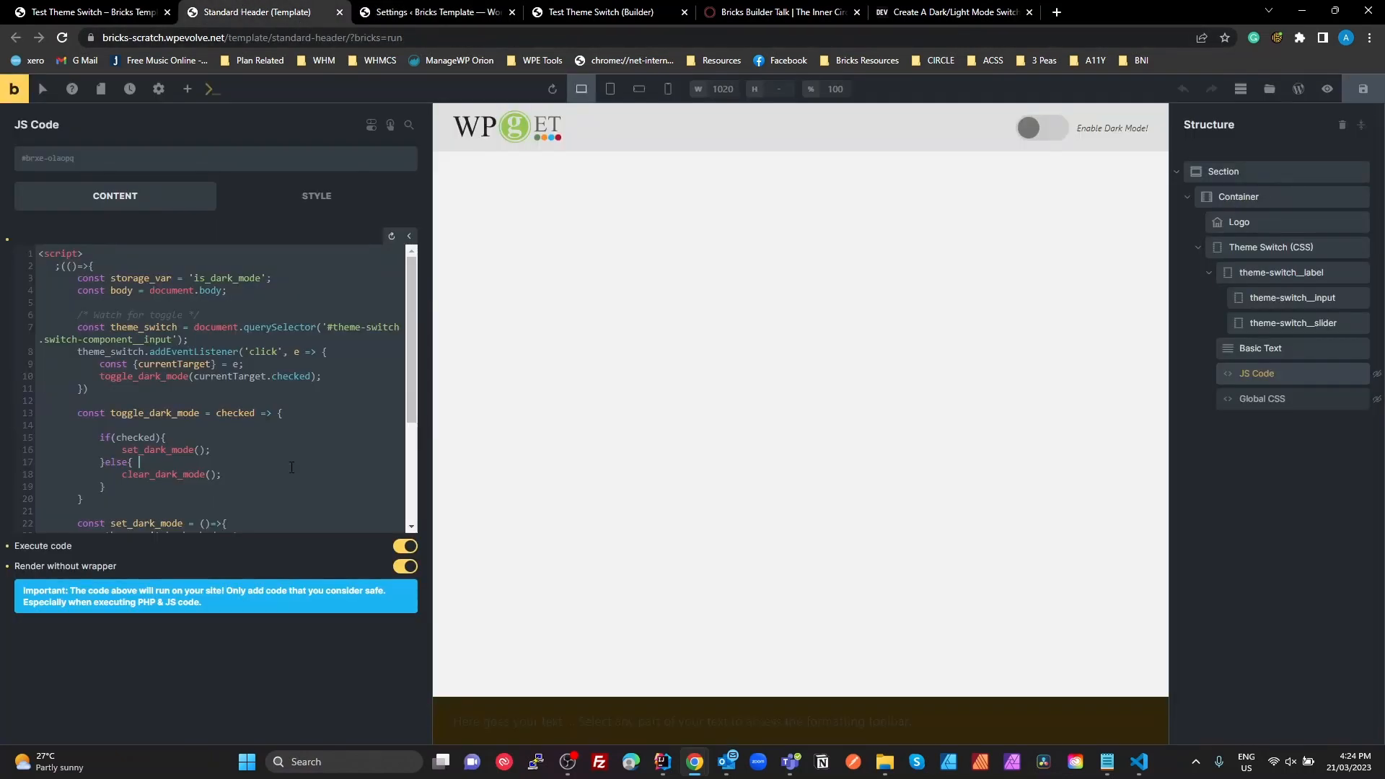
scroll(189, 391, "down", 5)
scroll(189, 391, "up", 5)
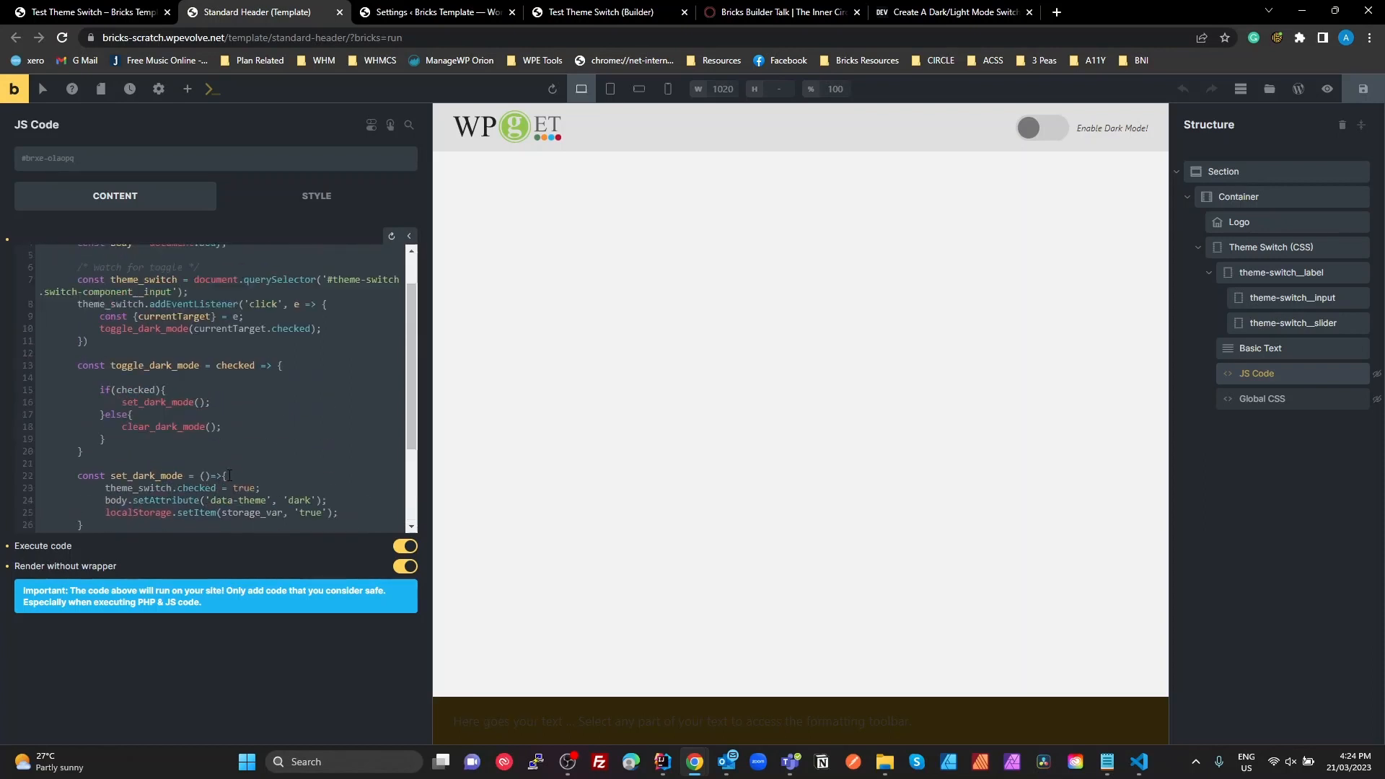
key("ctrl+s")
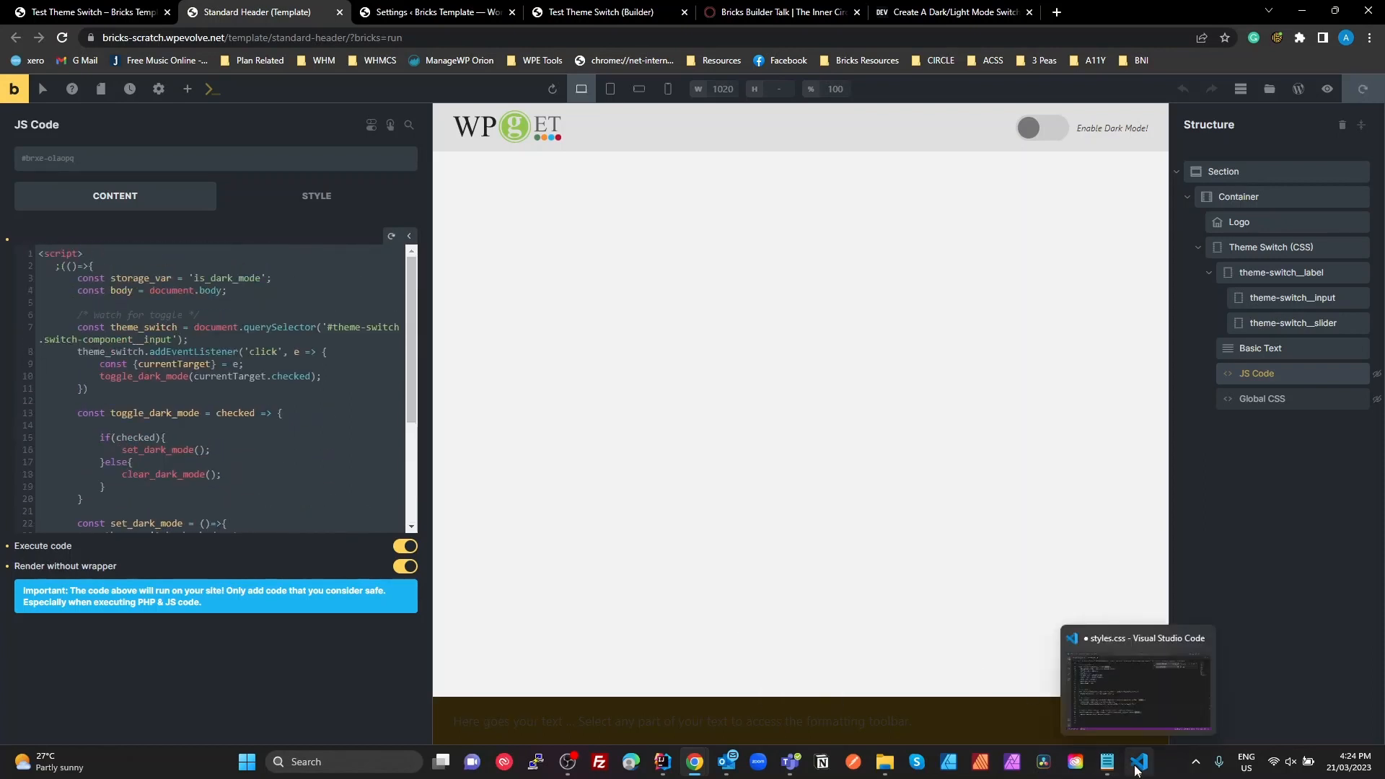
Step: Switch to Visual Studio Code and highlight the opening function wrapper on line 1 of test-toggle.js
left_click(1146, 767)
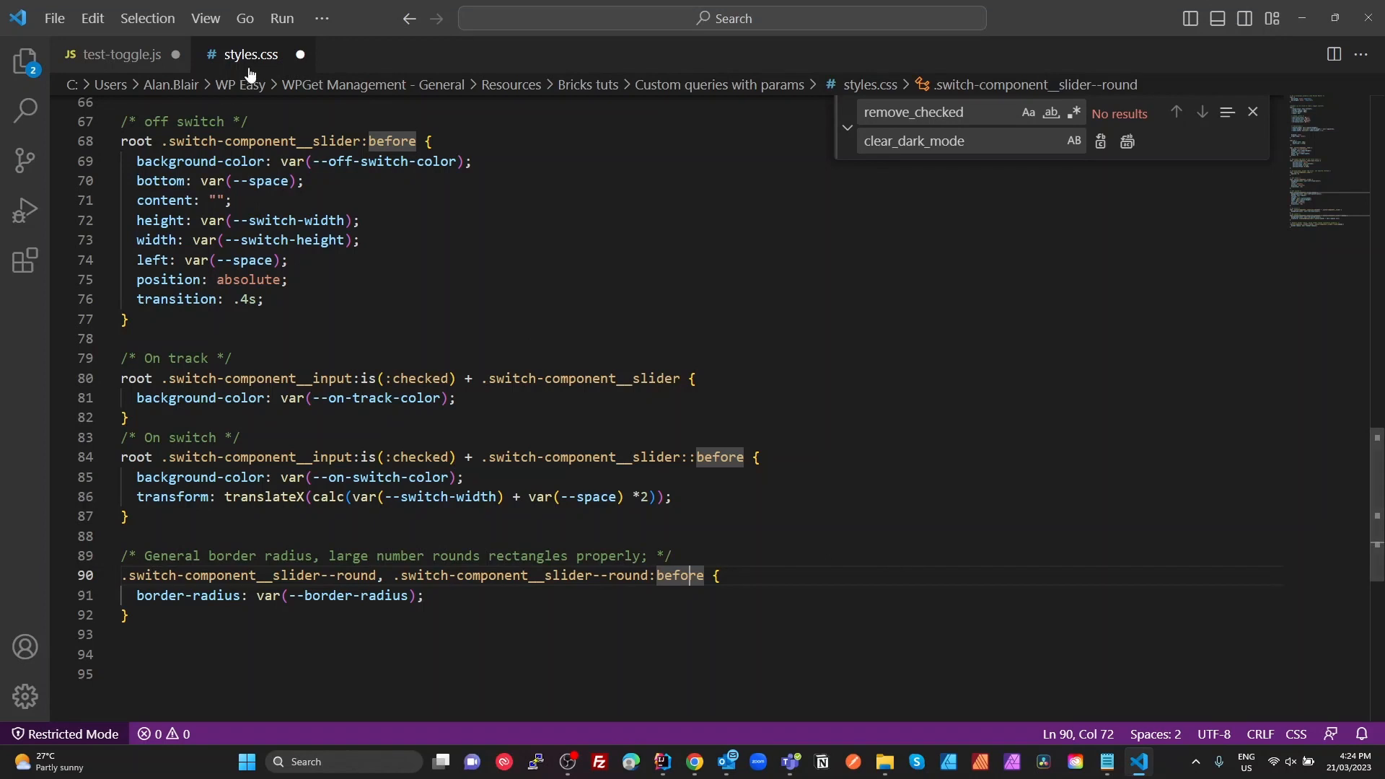
left_click(120, 62)
scroll(415, 331, "up", 8)
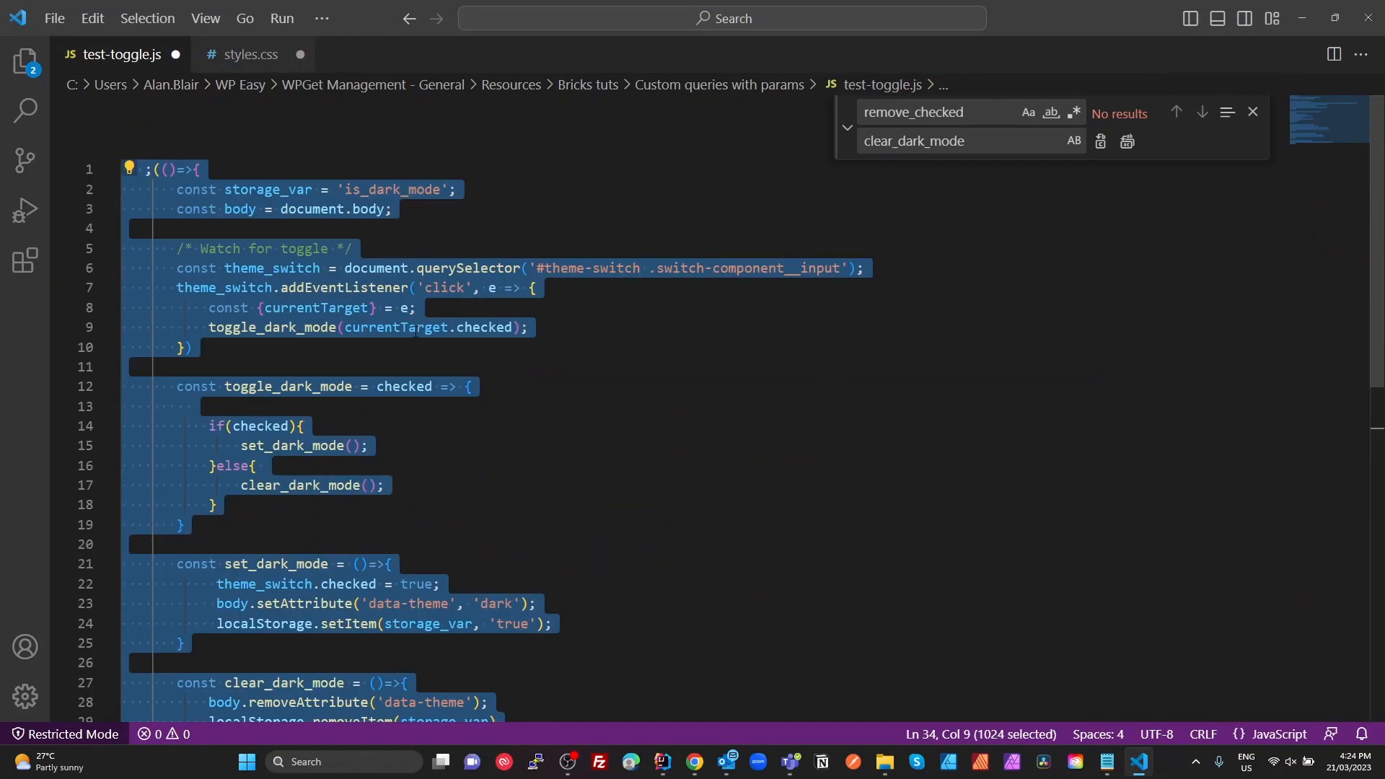
left_click(201, 169)
left_click_drag(201, 169, 104, 155)
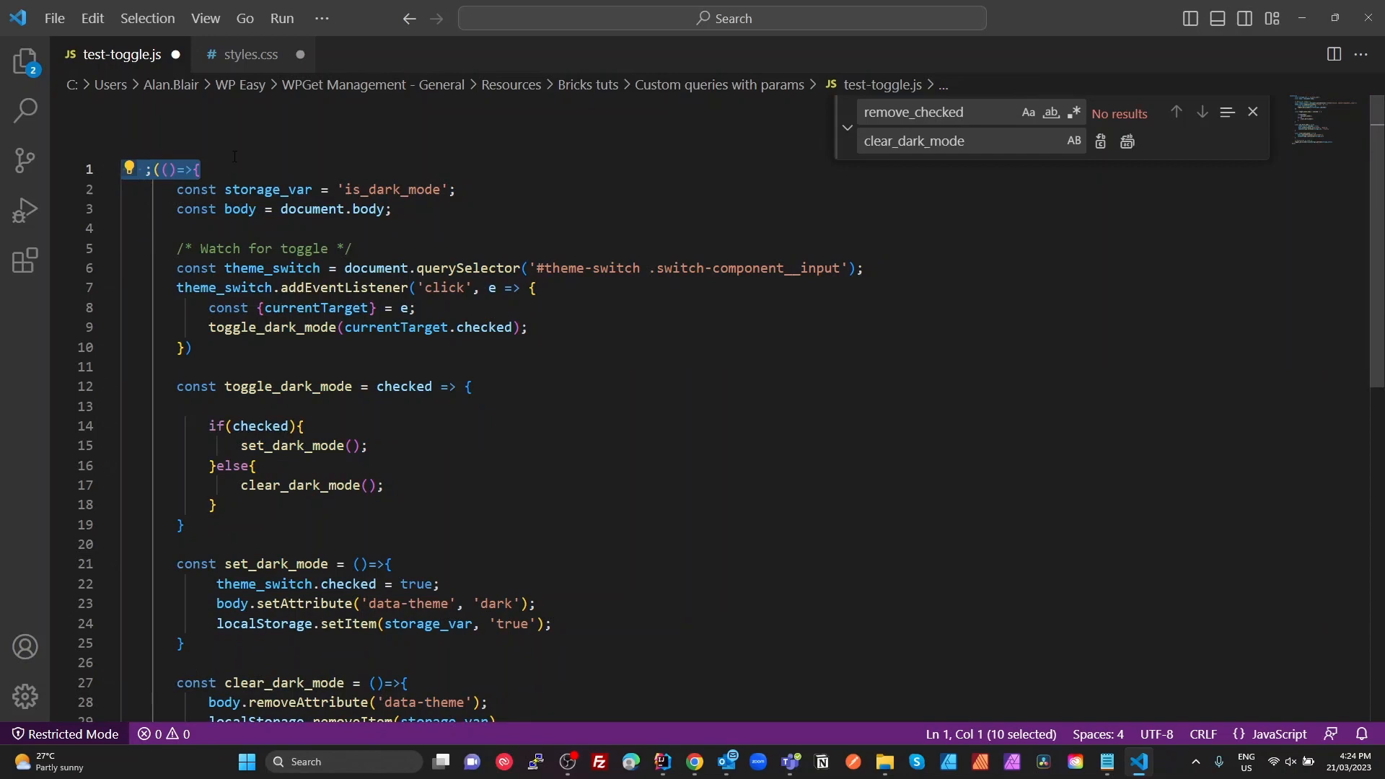
left_click(227, 182)
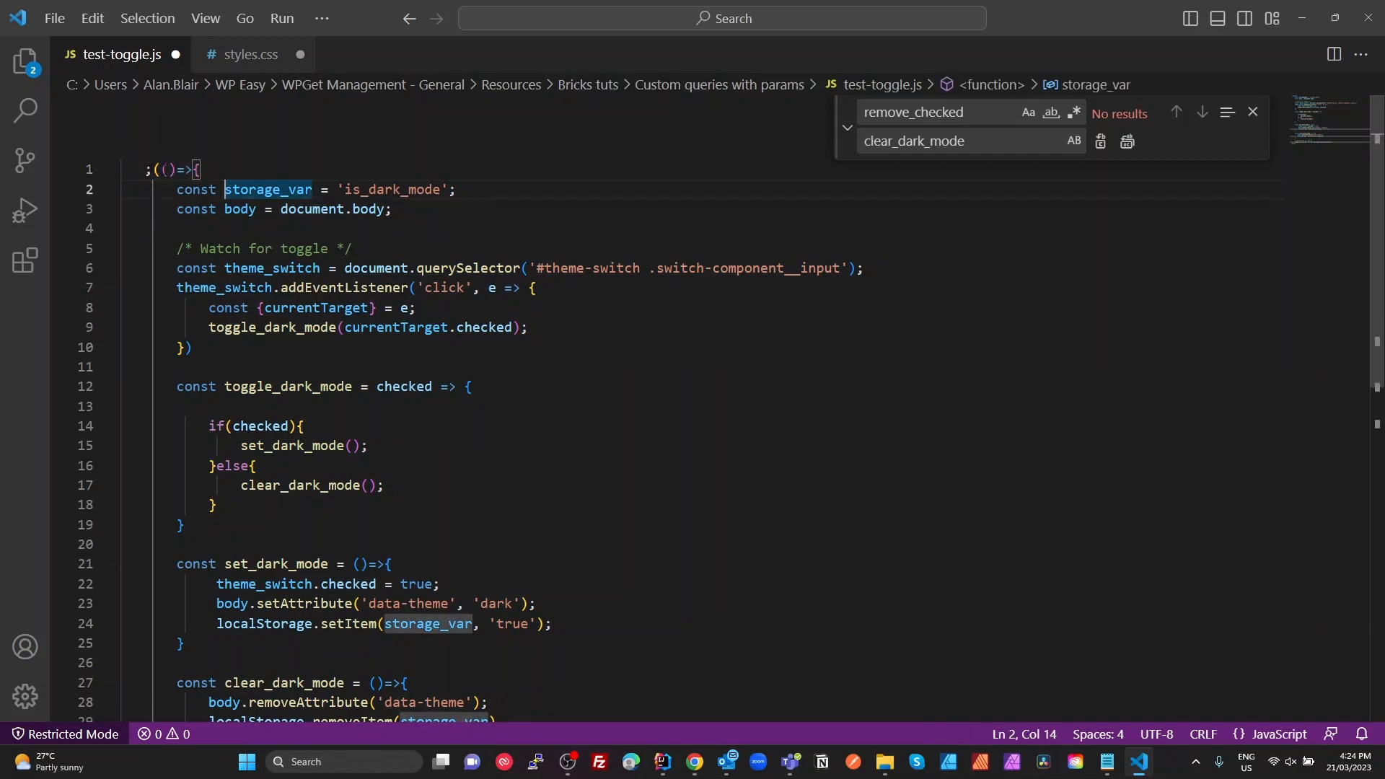
left_click_drag(145, 169, 203, 169)
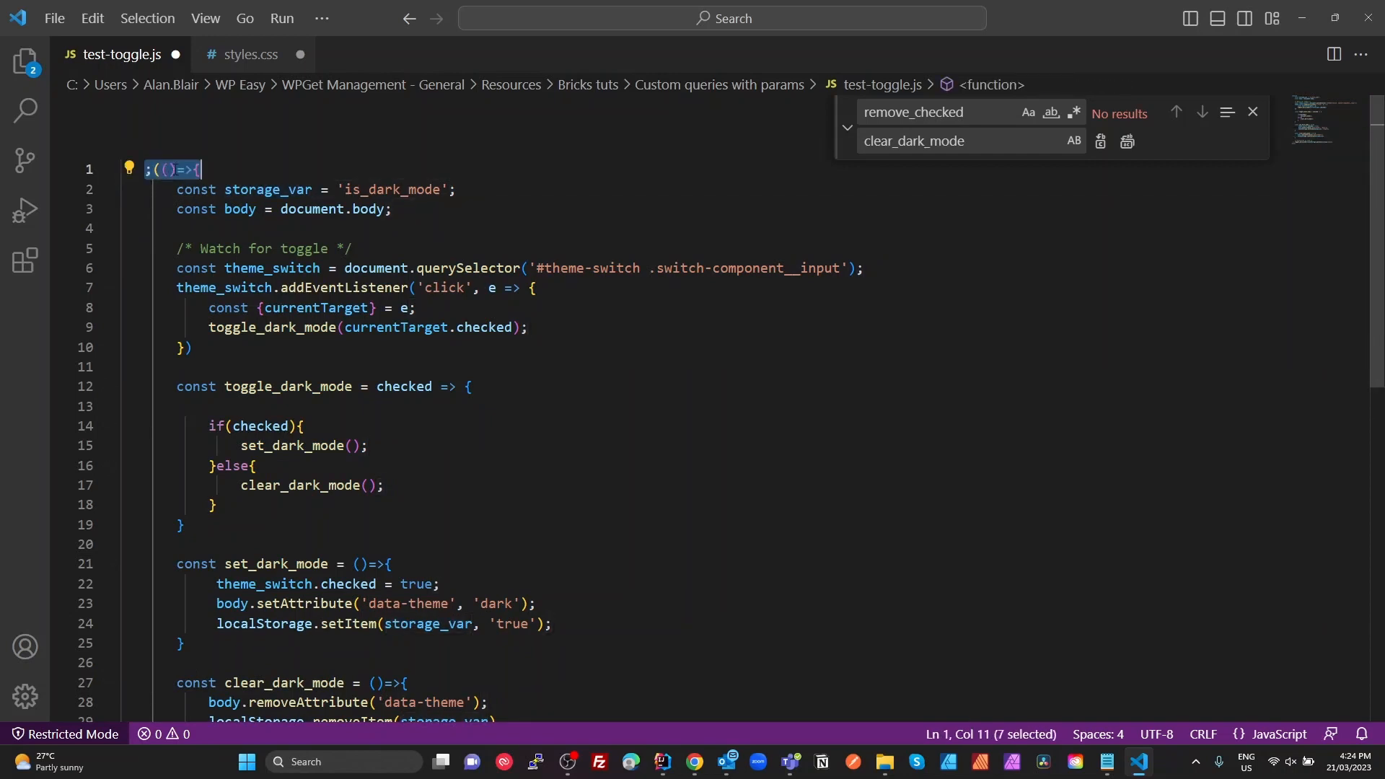
Step: Highlight the closing line of the function wrapper at the end of test-toggle.js
scroll(202, 172, "down", 10)
scroll(194, 245, "up", 6)
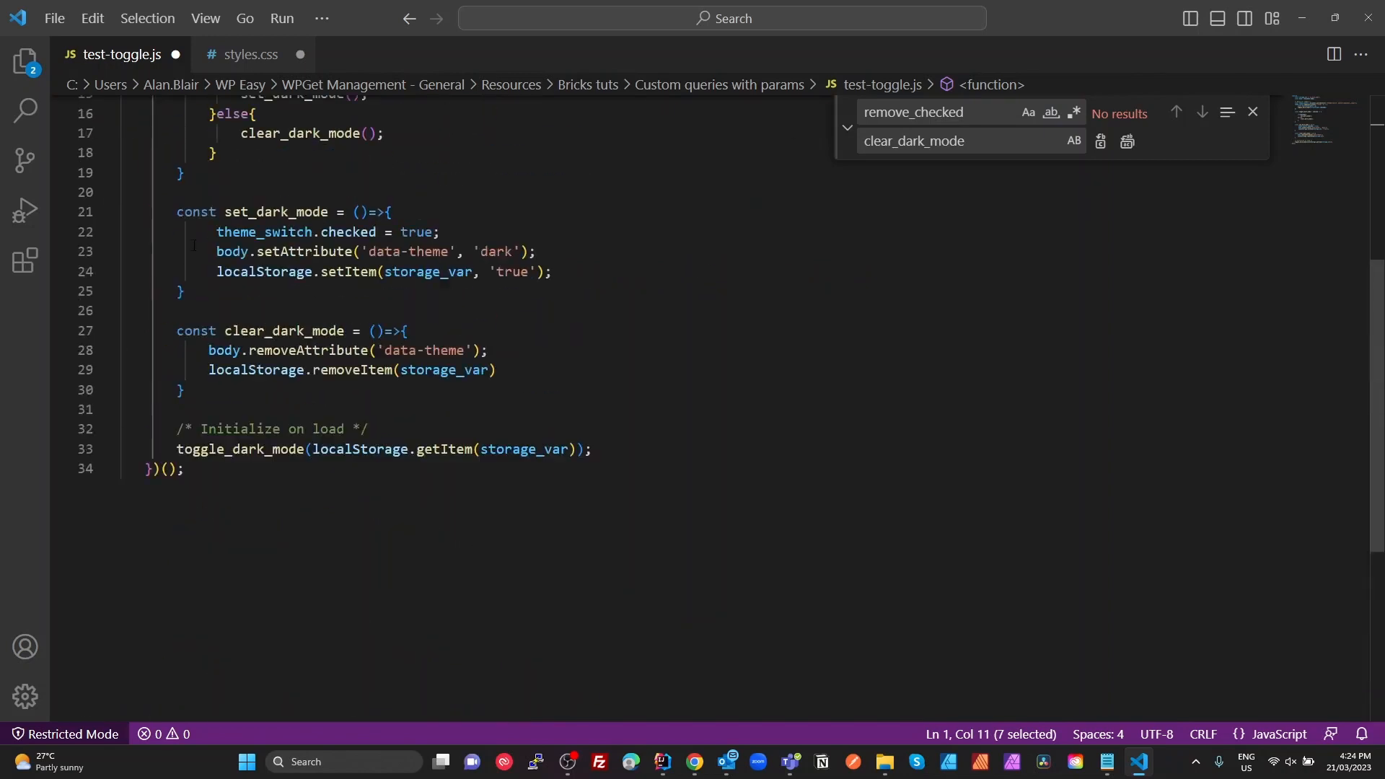
left_click_drag(196, 471, 123, 469)
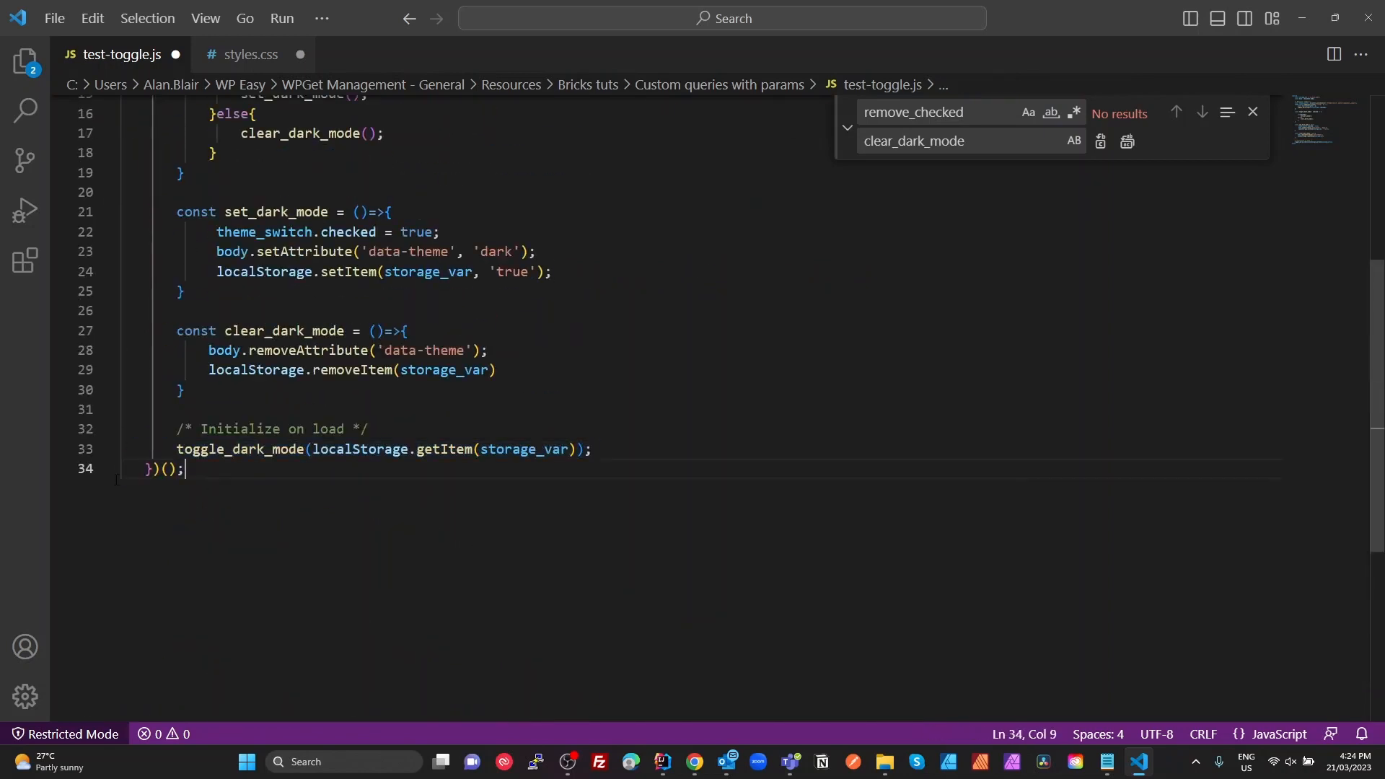
scroll(229, 460, "up", 6)
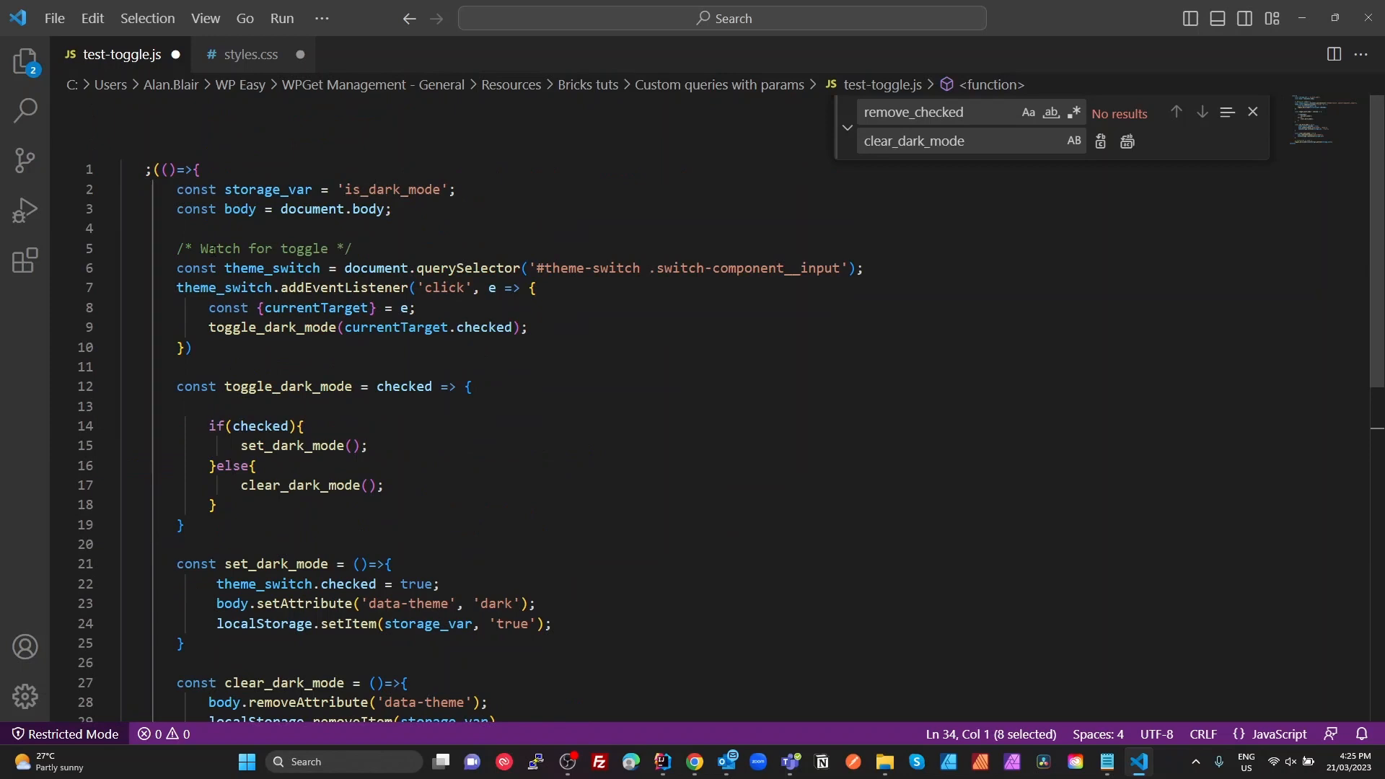
Step: Highlight the body constant on line 3 of test-toggle.js to examine where it is used in the script
left_click(220, 166)
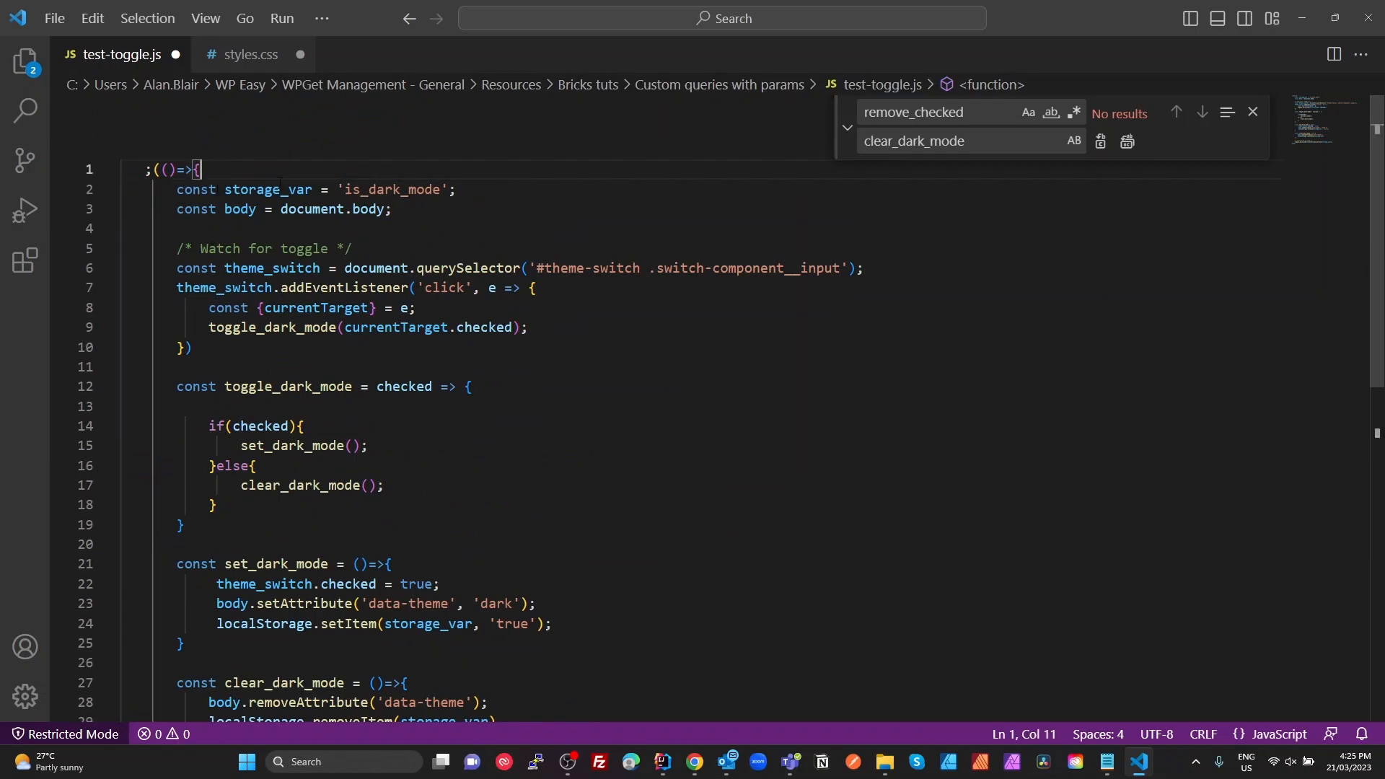
left_click(249, 209)
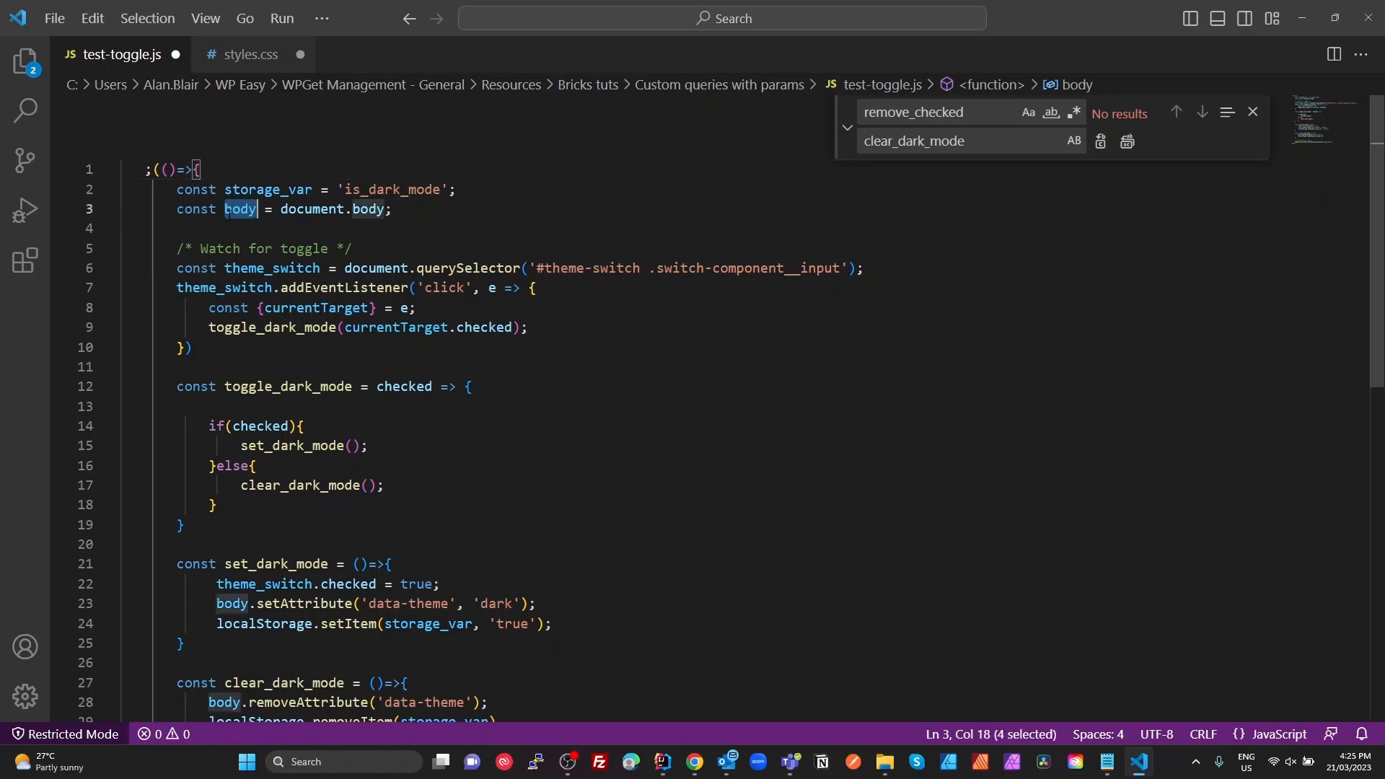
key("Up")
key("Down")
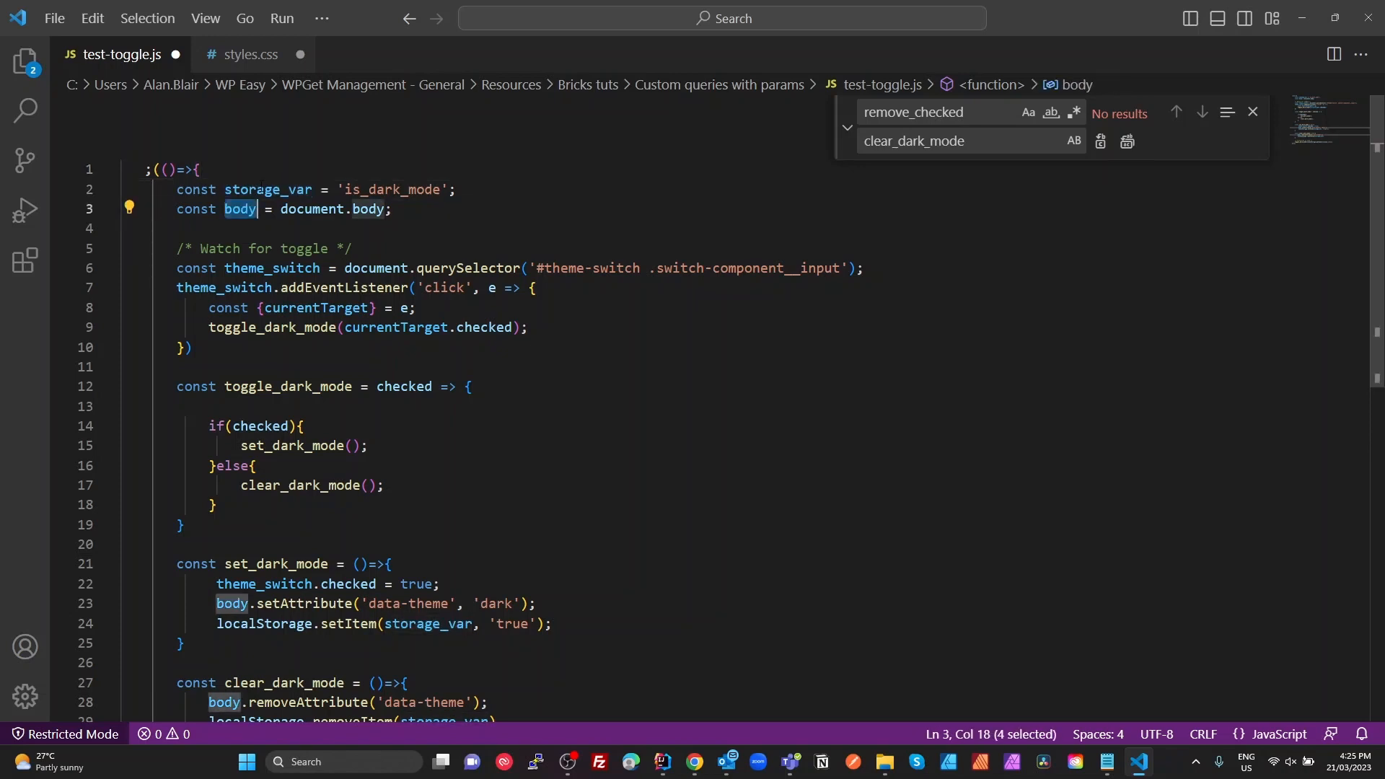
key("Up")
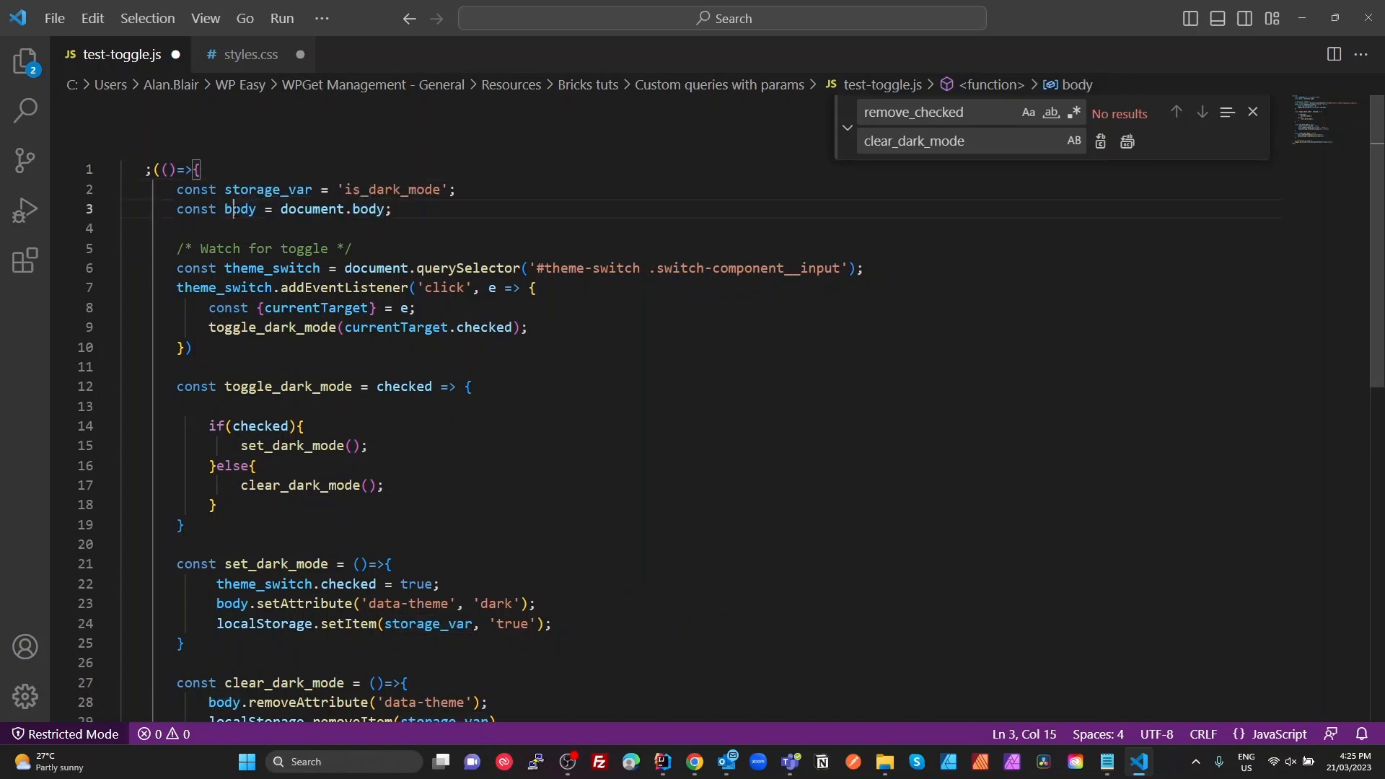
double_click(237, 209)
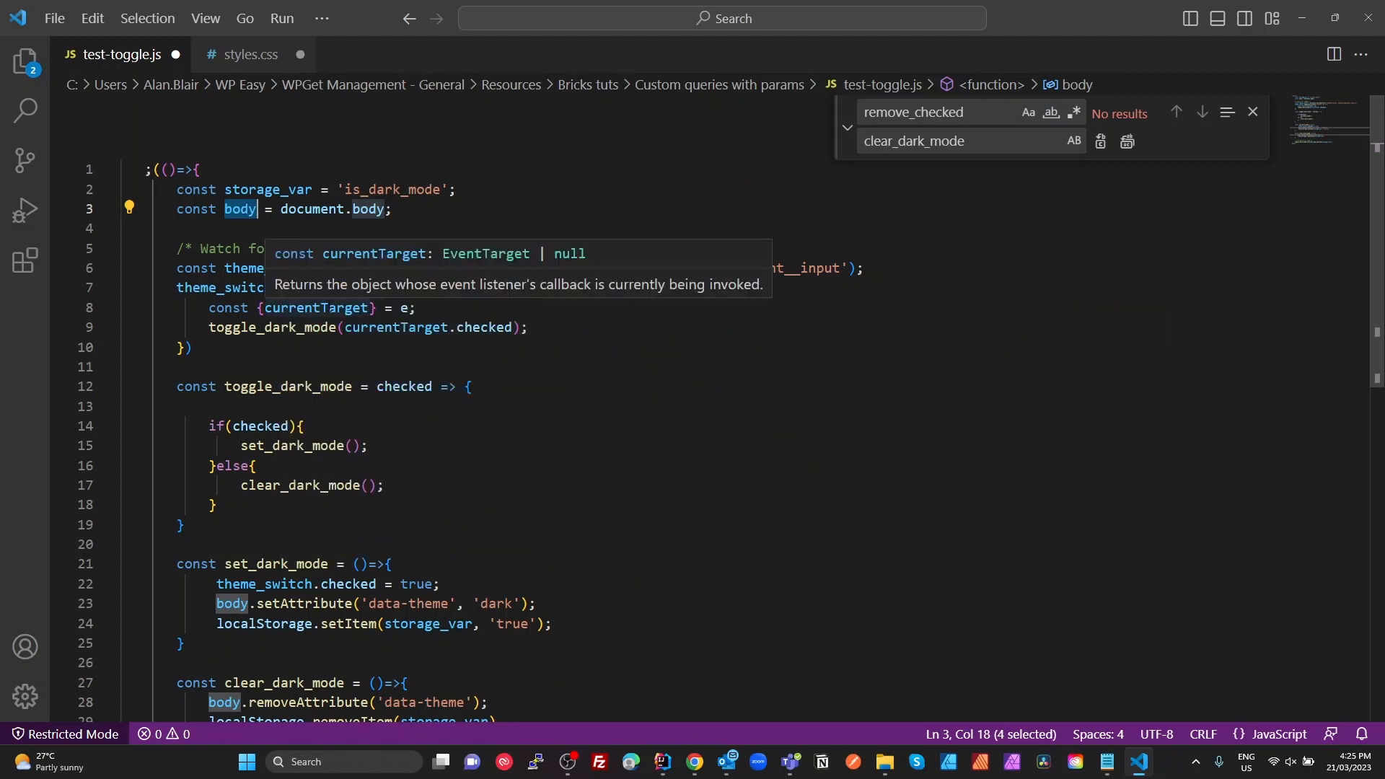
left_click(574, 399)
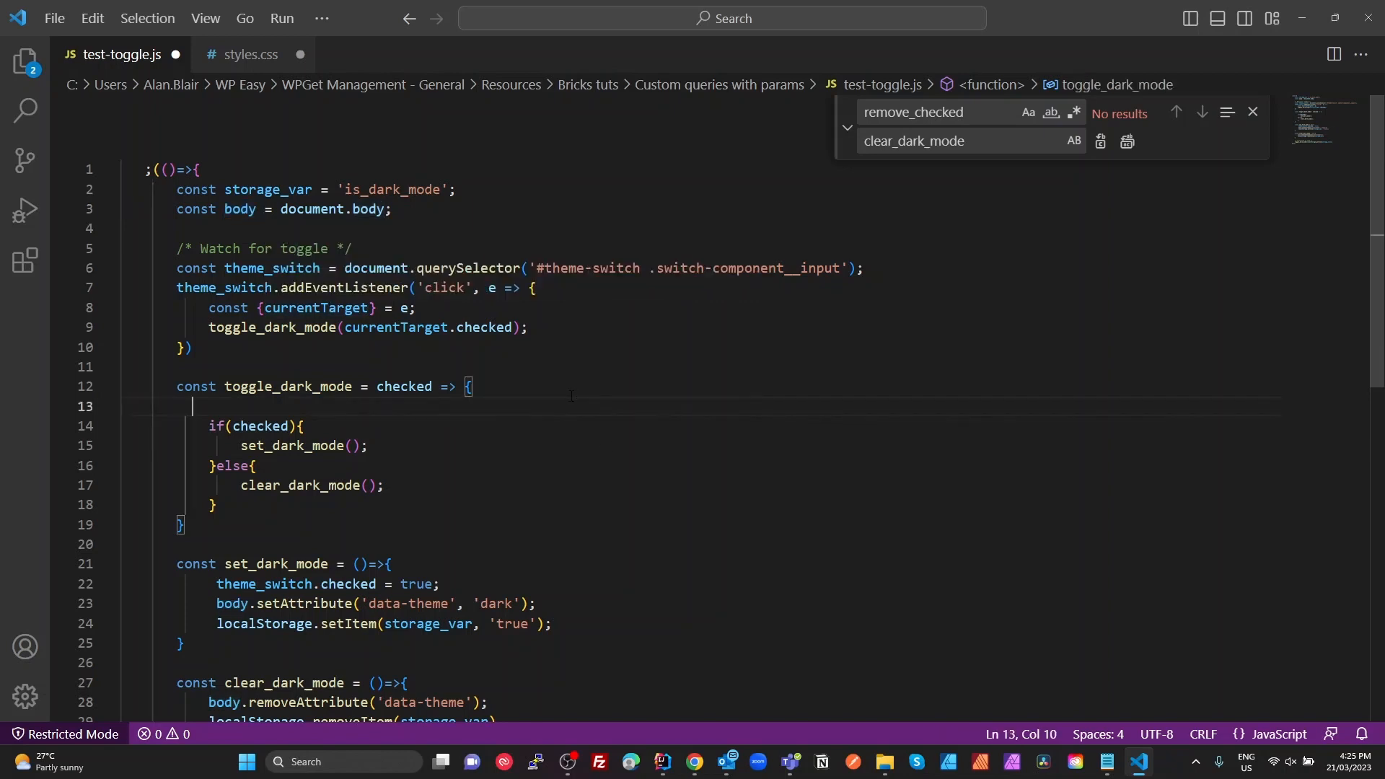
Step: Highlight the storage_var constant on line 2 and examine its uses alongside the document.body reference on line 3
left_click(403, 189)
double_click(271, 189)
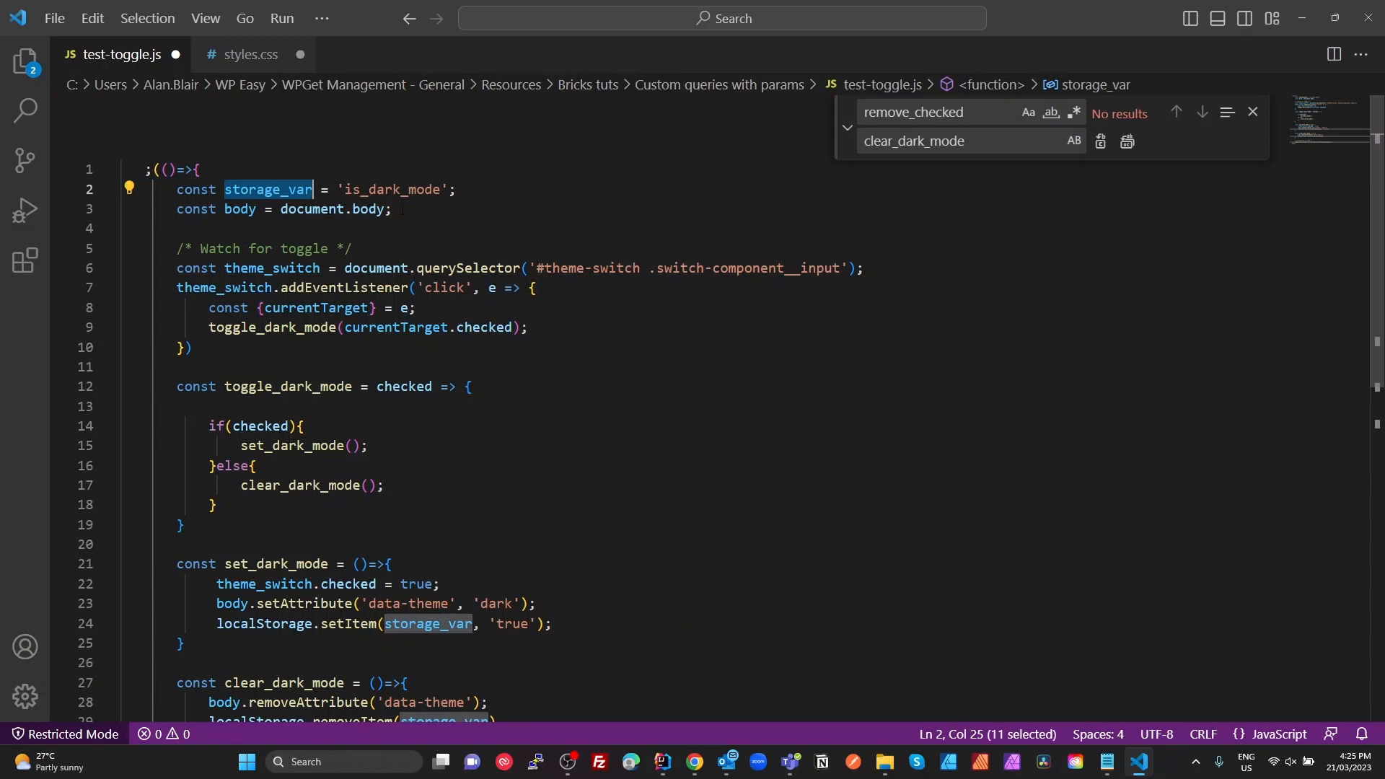
left_click_drag(386, 214, 275, 211)
left_click(477, 193)
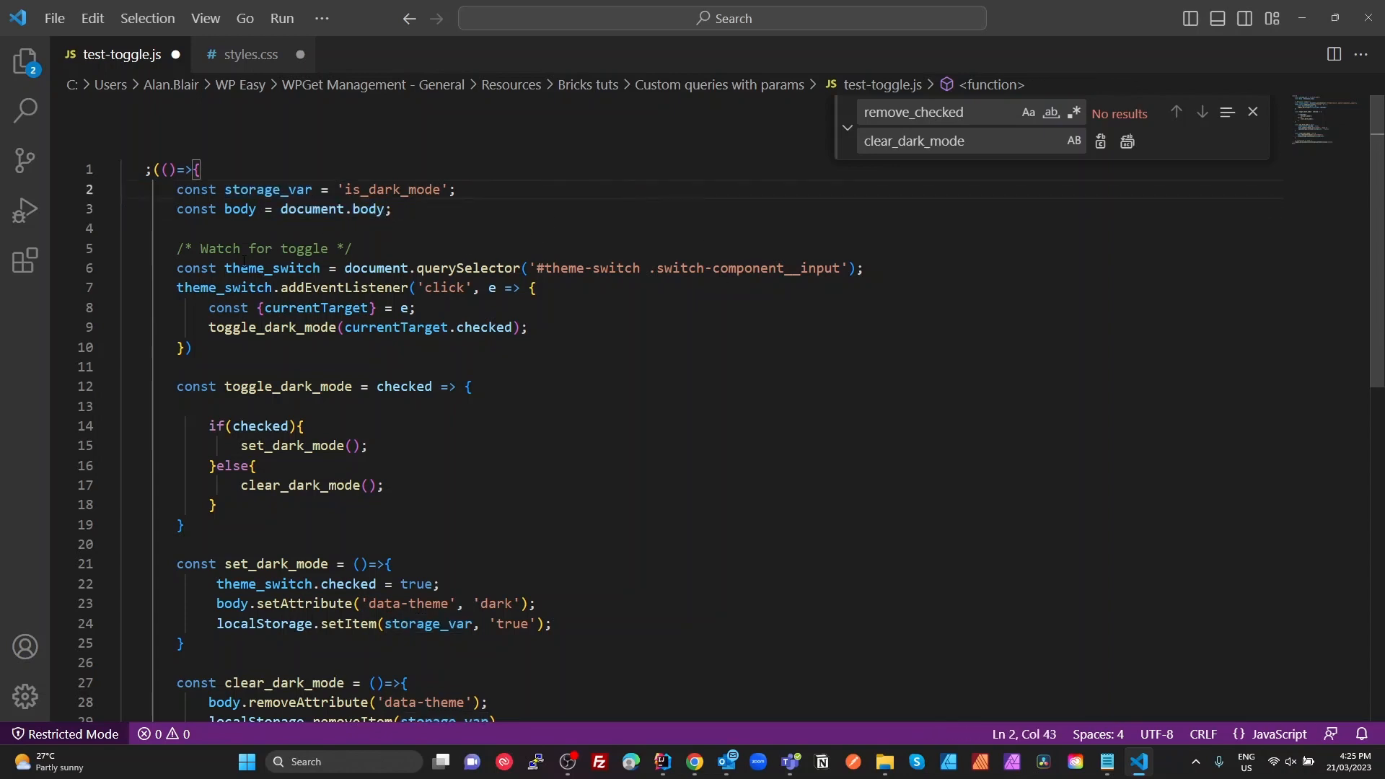
Step: Highlight the theme_switch constant on line 6, along with the theme-switch and .switch-component__input parts of its querySelector string
double_click(273, 269)
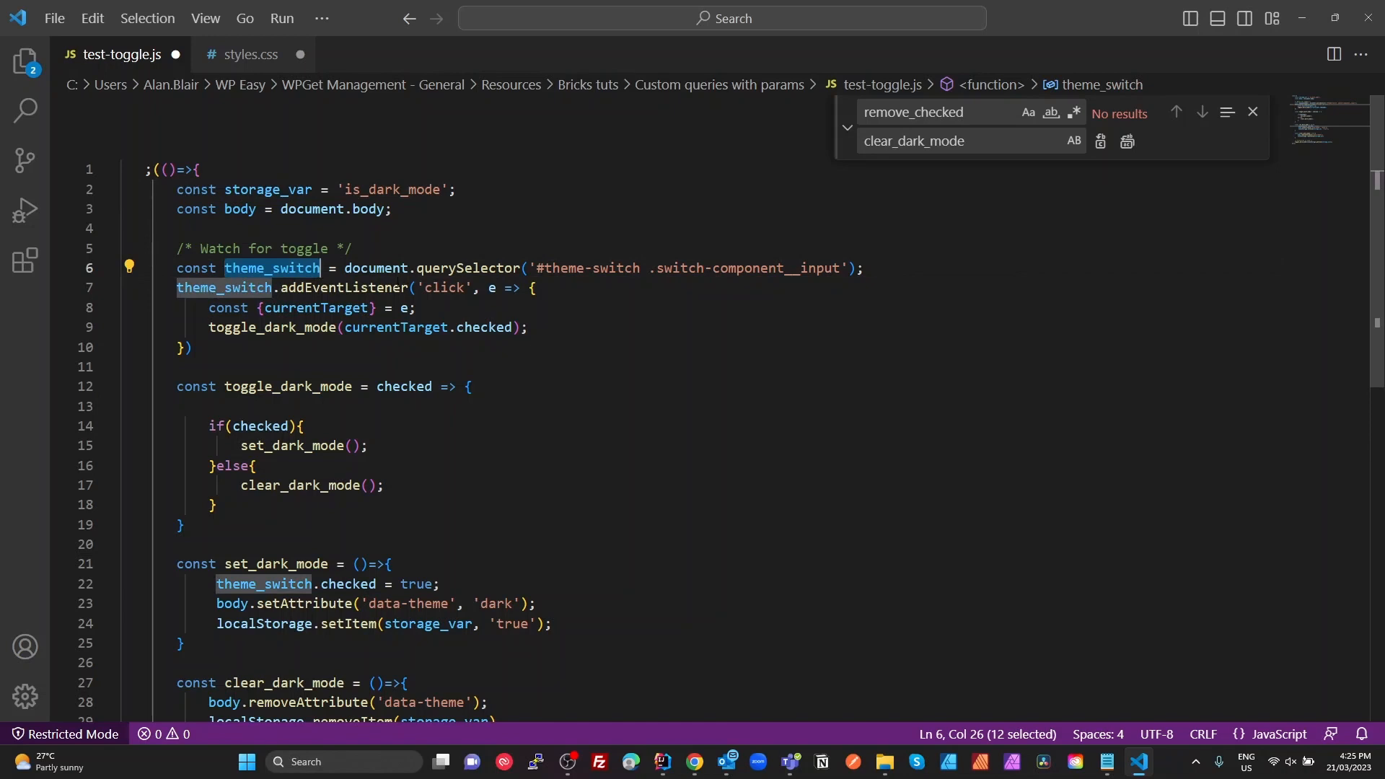
left_click(498, 268)
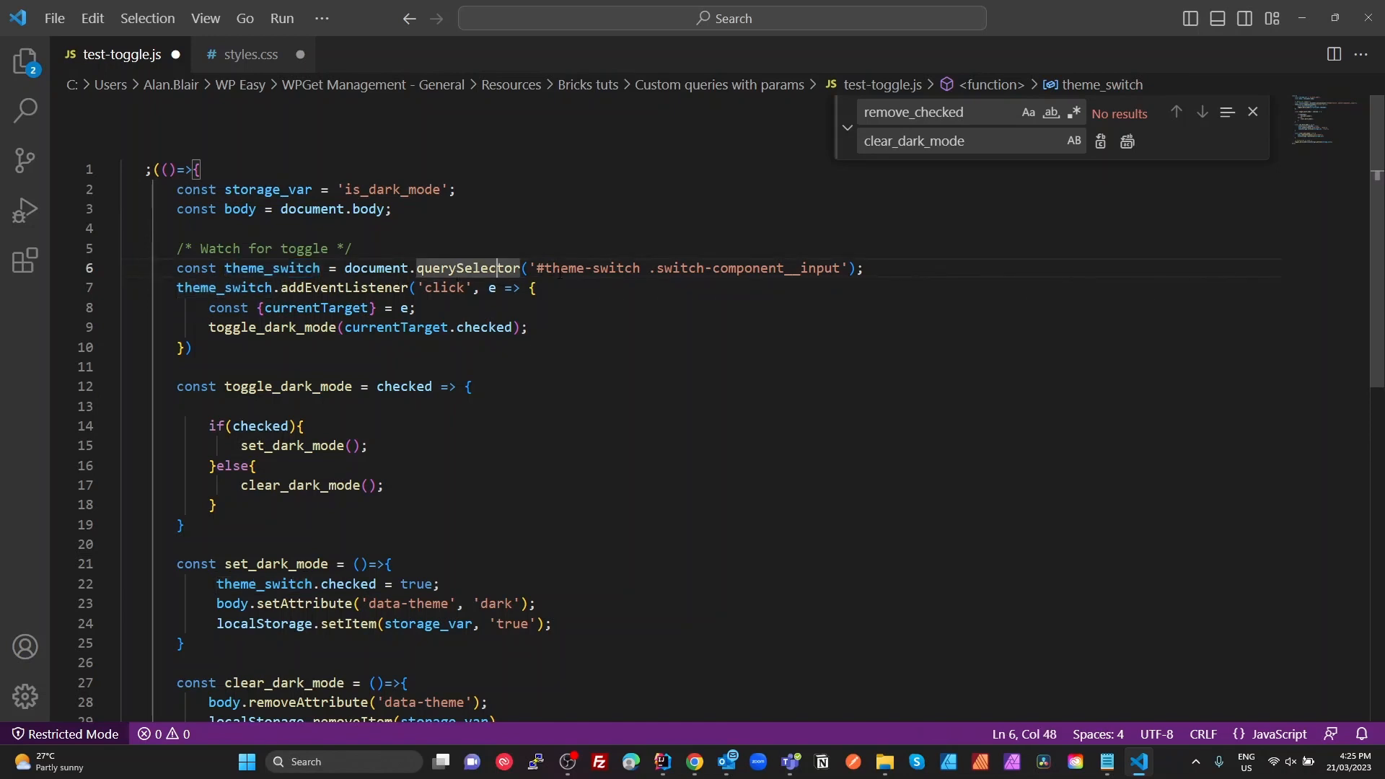
left_click_drag(639, 268, 546, 268)
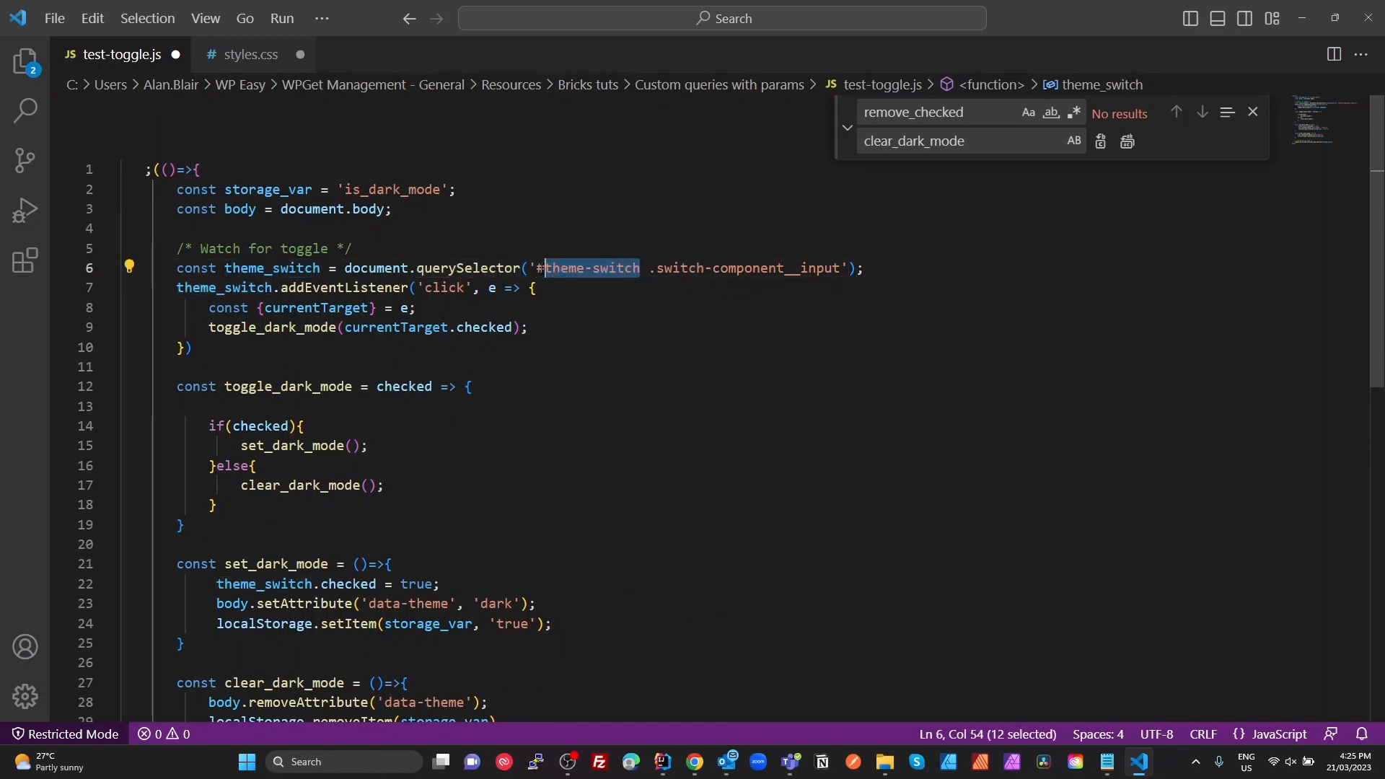
left_click_drag(648, 268, 841, 269)
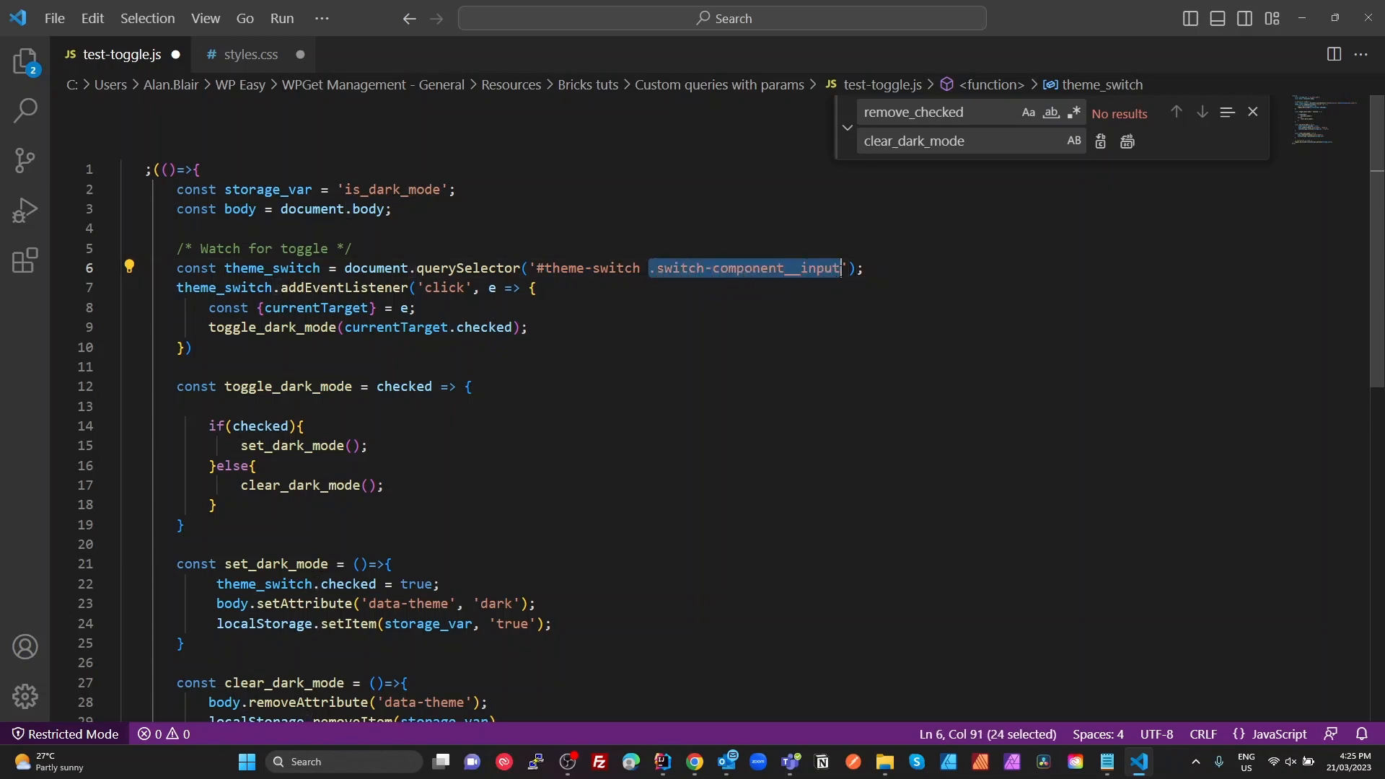
Step: Switch to the Bricks header template in Chrome and highlight the CSS ID of the Theme Switch (CSS) element in its CSS style settings
key("alt+Tab")
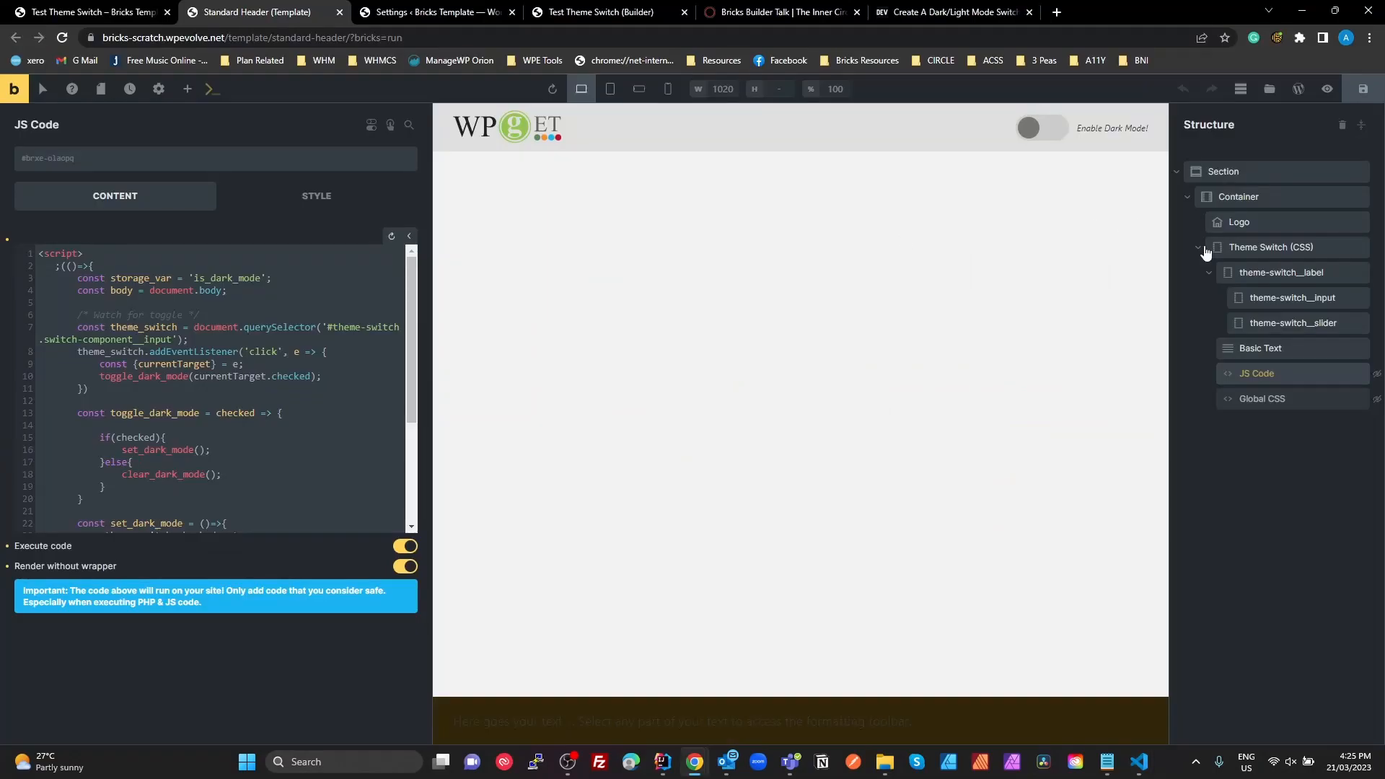
left_click(1252, 244)
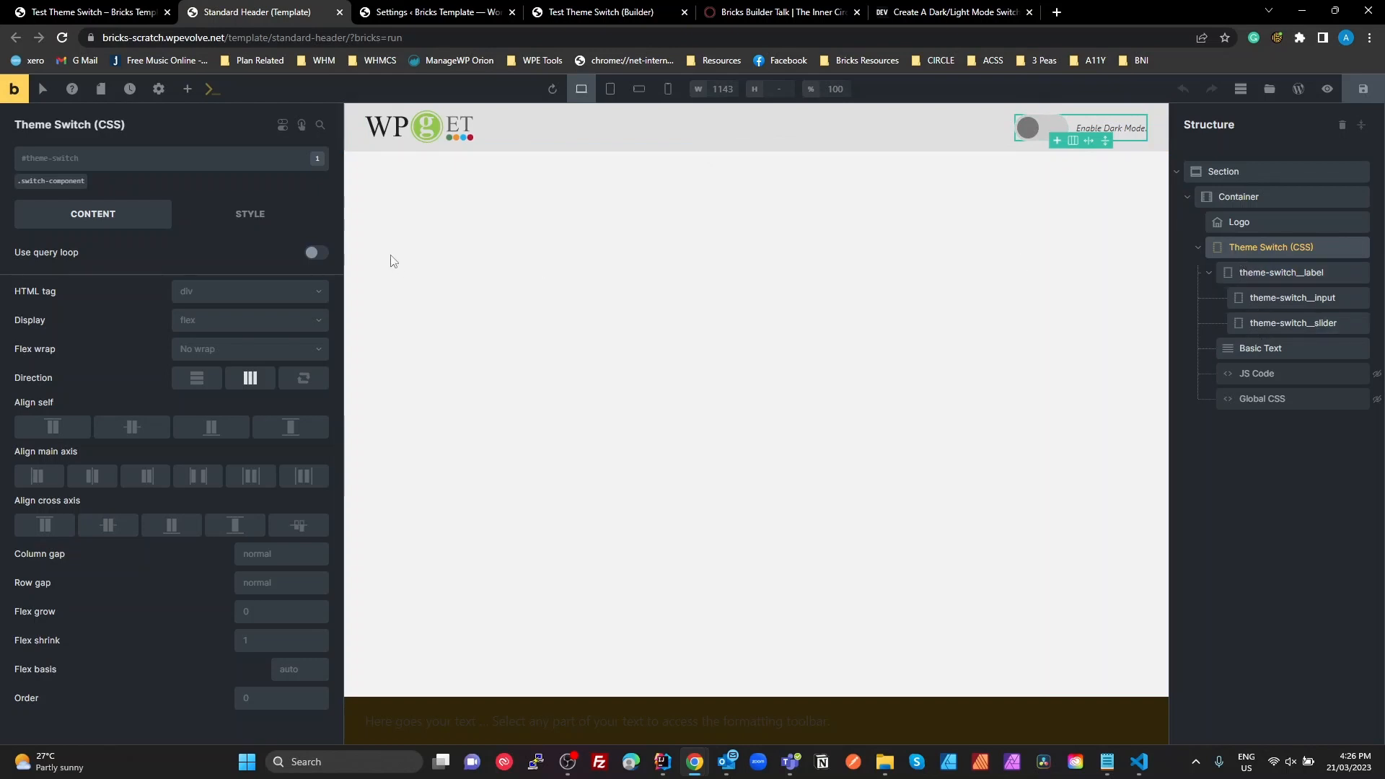
left_click(265, 218)
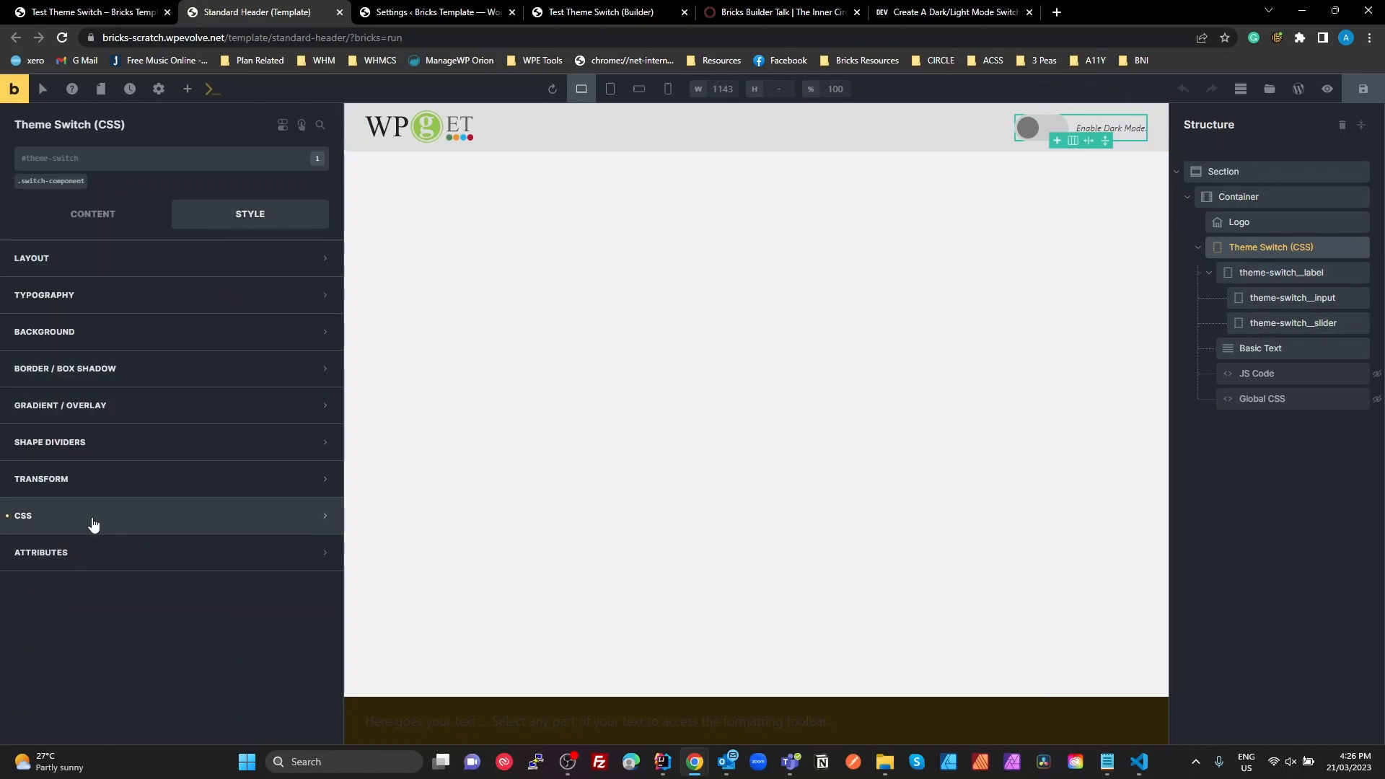
left_click(116, 513)
scroll(181, 599, "down", 5)
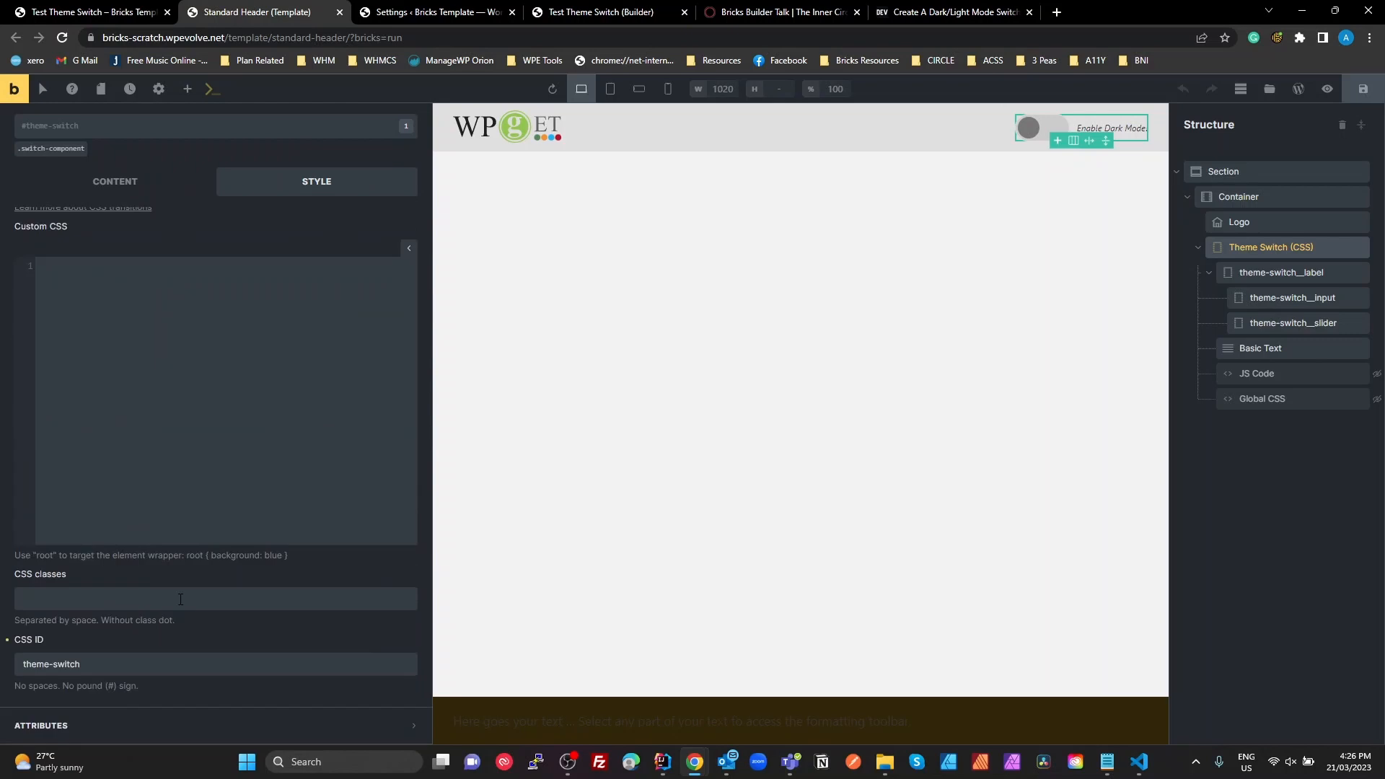
triple_click(113, 665)
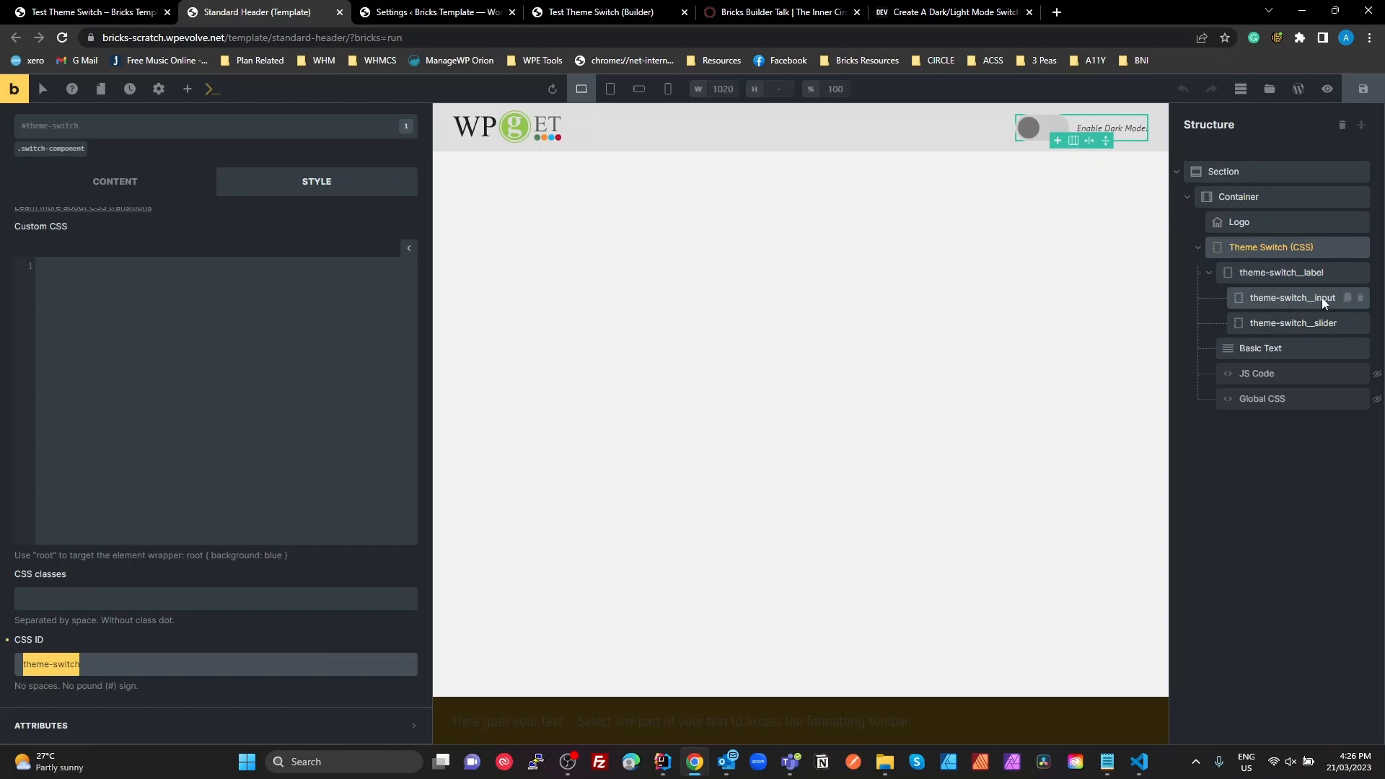
Step: Return to Visual Studio Code and highlight the #theme-switch ID and the .switch-component__input class in the line 6 selector
key("alt+Tab")
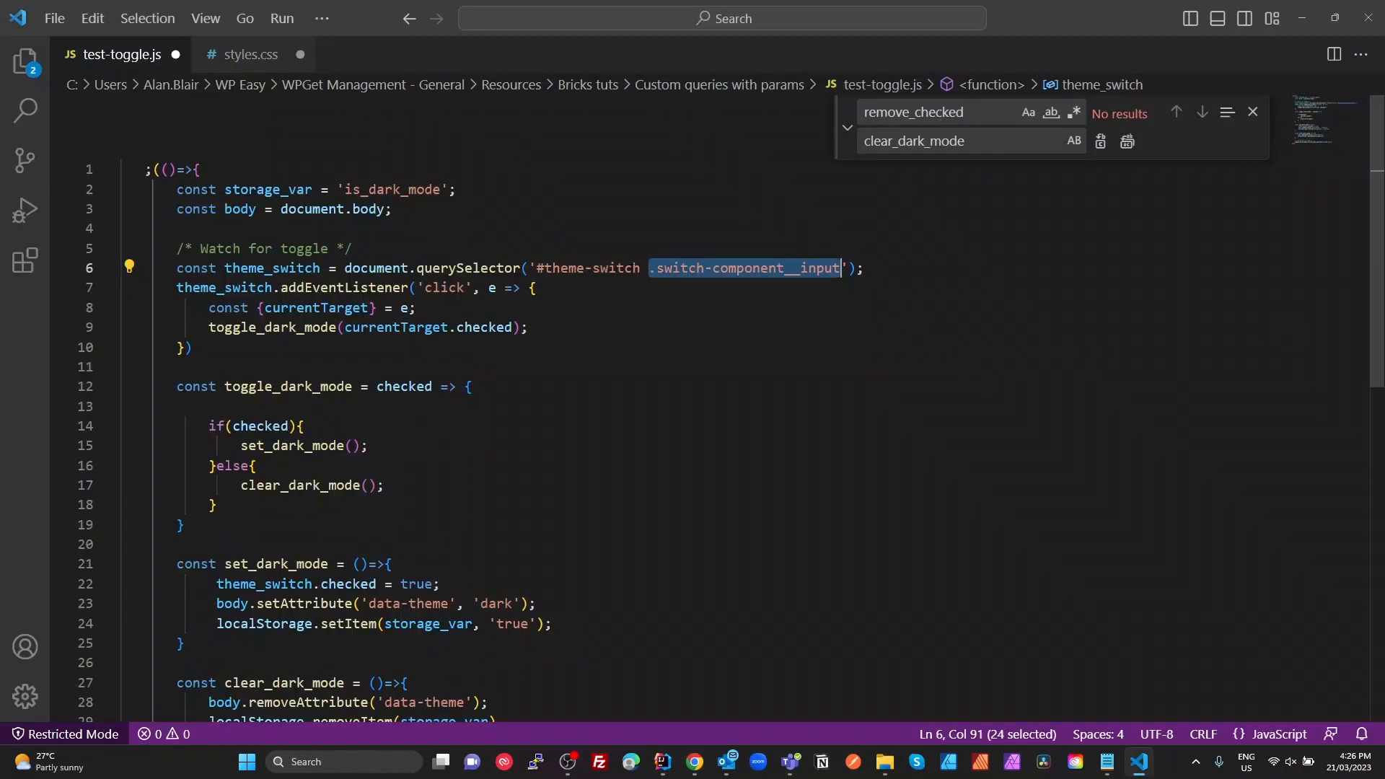
left_click_drag(531, 268, 640, 267)
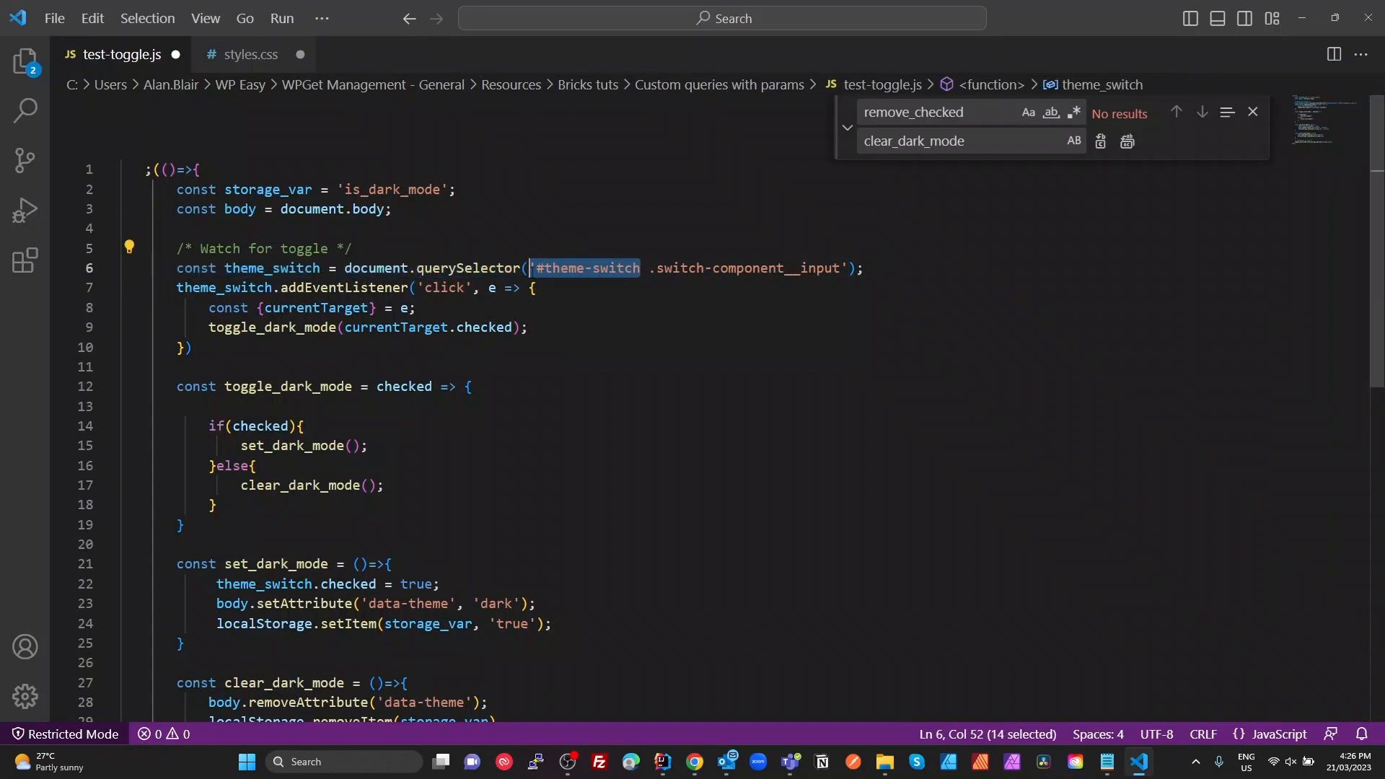
left_click(681, 266)
left_click_drag(849, 267, 649, 268)
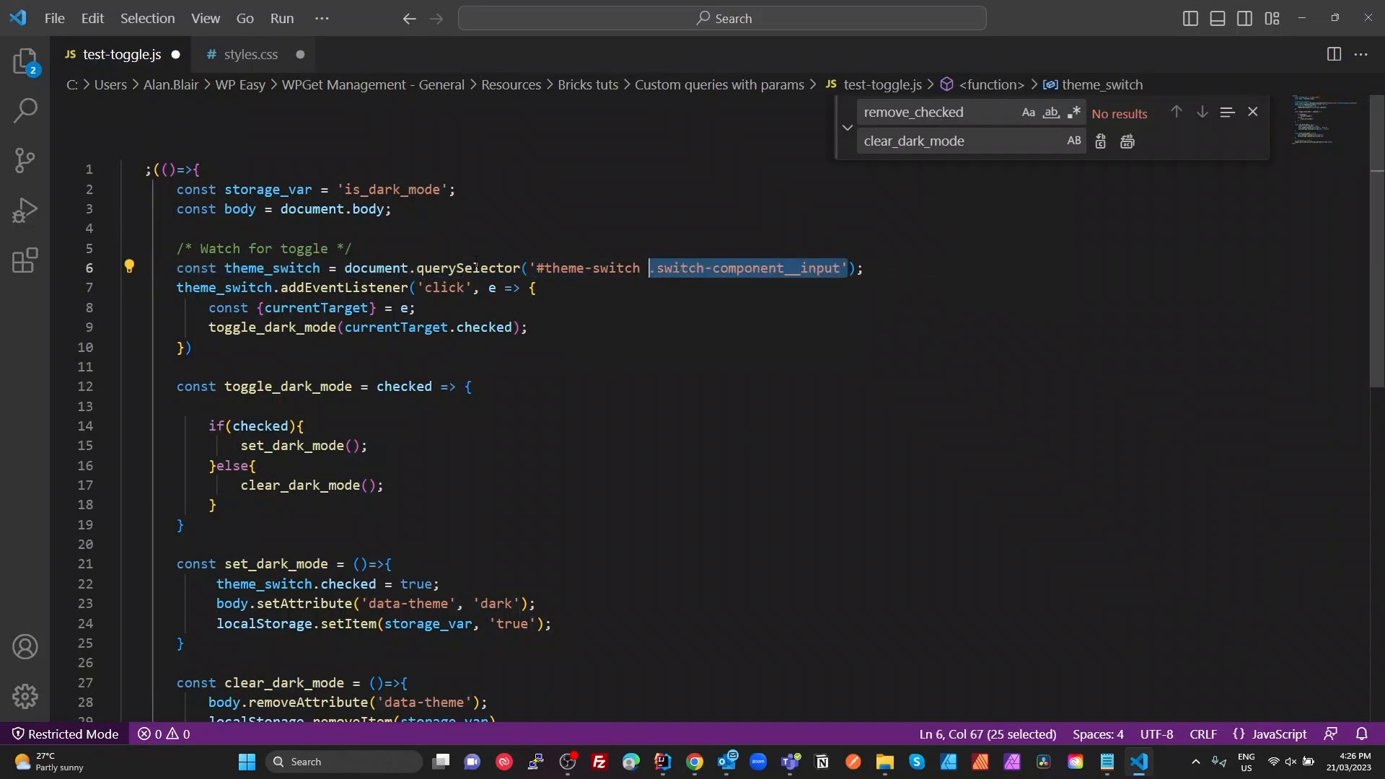
Step: Select the theme-switch__input element in the Bricks header template in Chrome, and return to test-toggle.js in Visual Studio Code
key("alt+Tab")
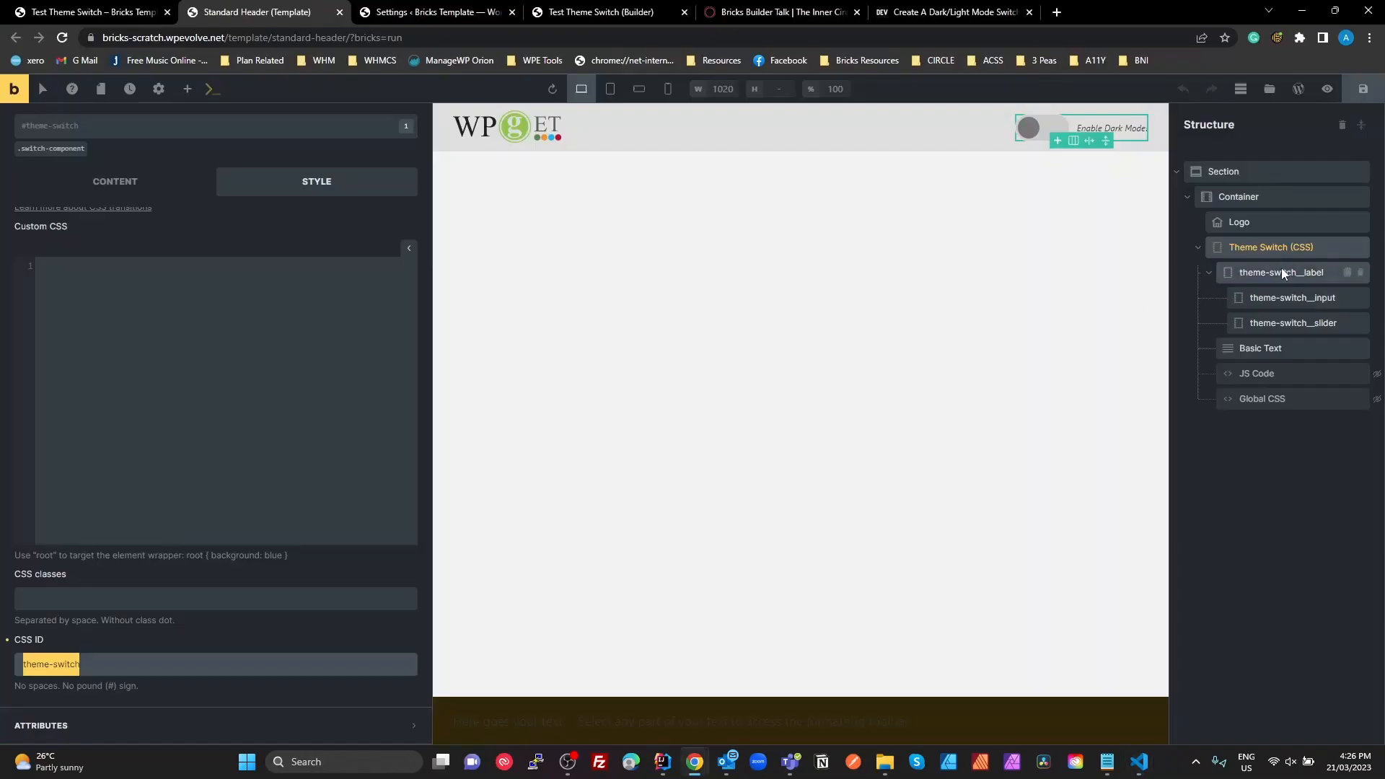
left_click(1303, 300)
key("alt+Tab")
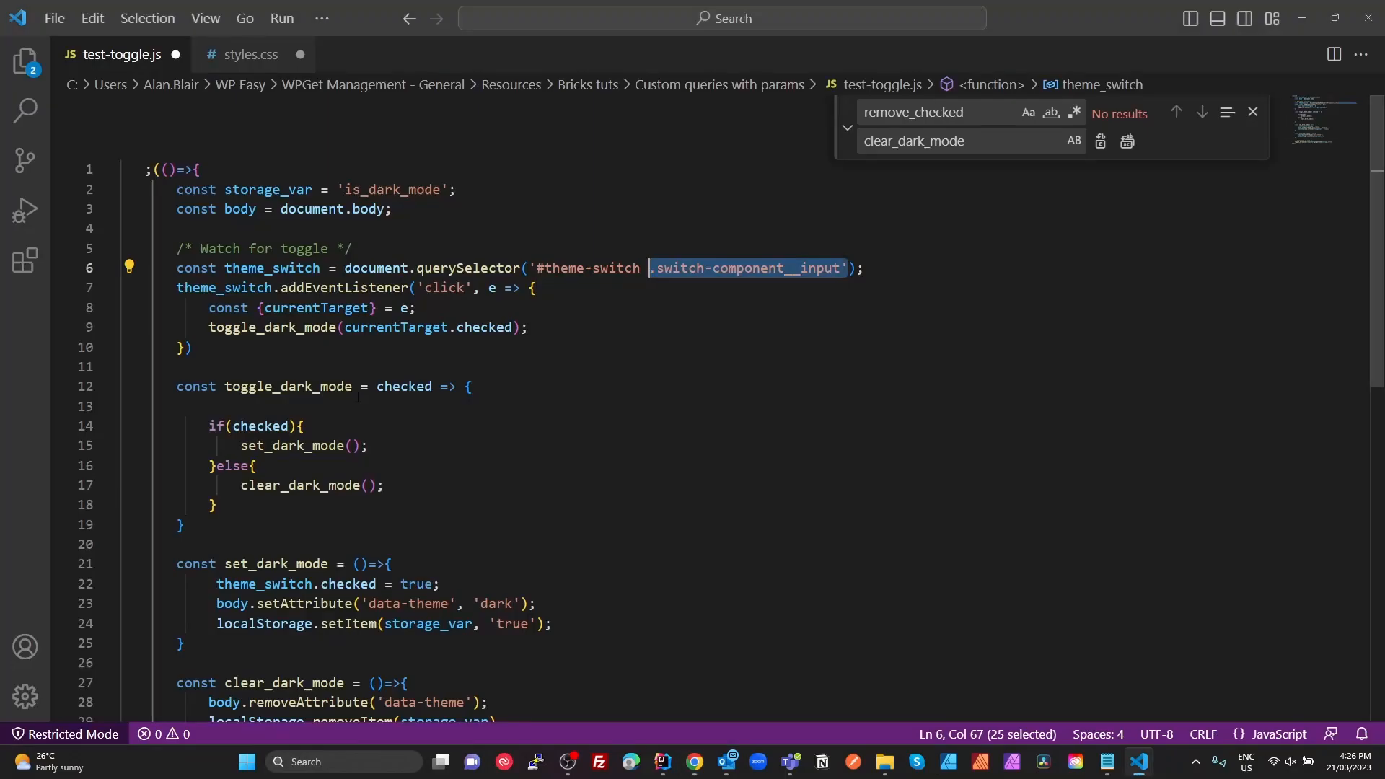
Step: Examine the click event listener on lines 7 and 8, highlighting addEventListener, its event parameter e and currentTarget
double_click(341, 287)
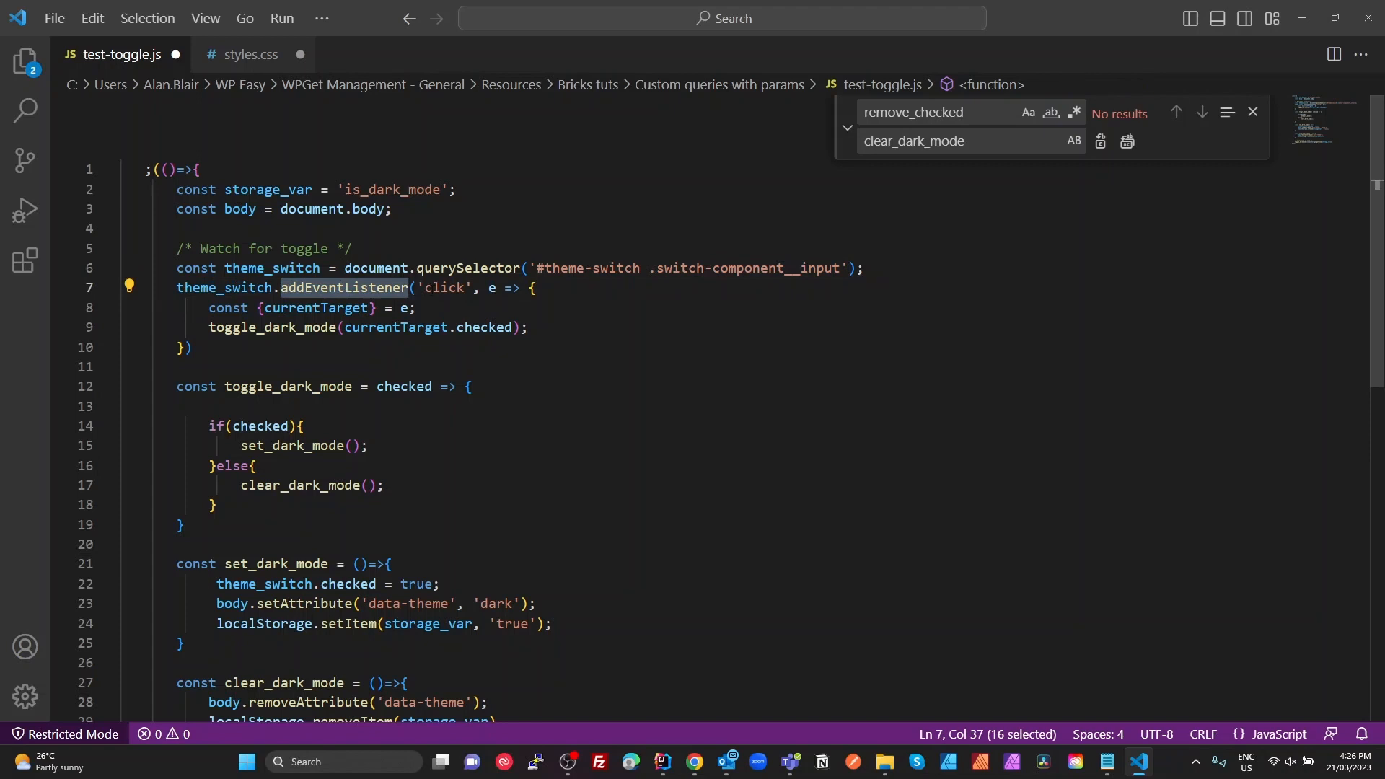
double_click(431, 289)
left_click(494, 288)
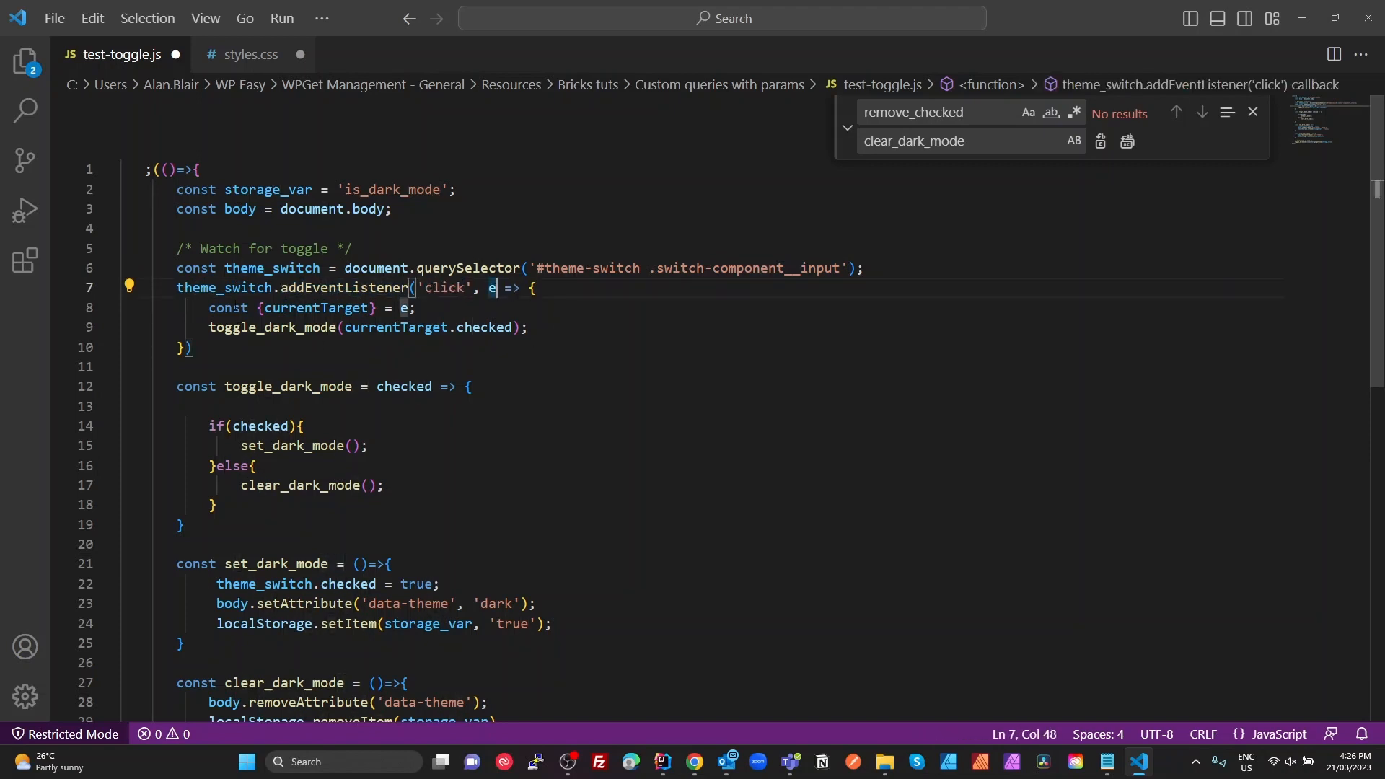
double_click(317, 308)
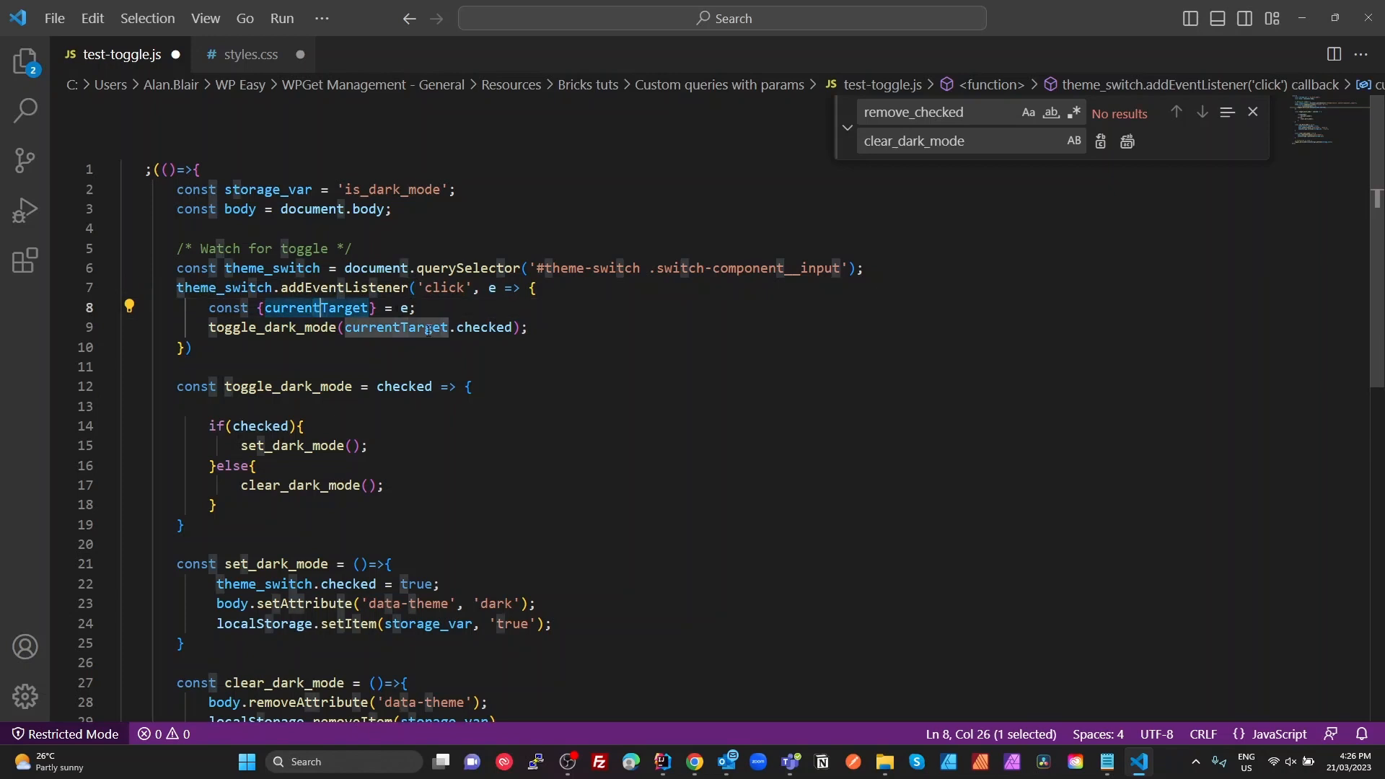
mouse_move(429, 329)
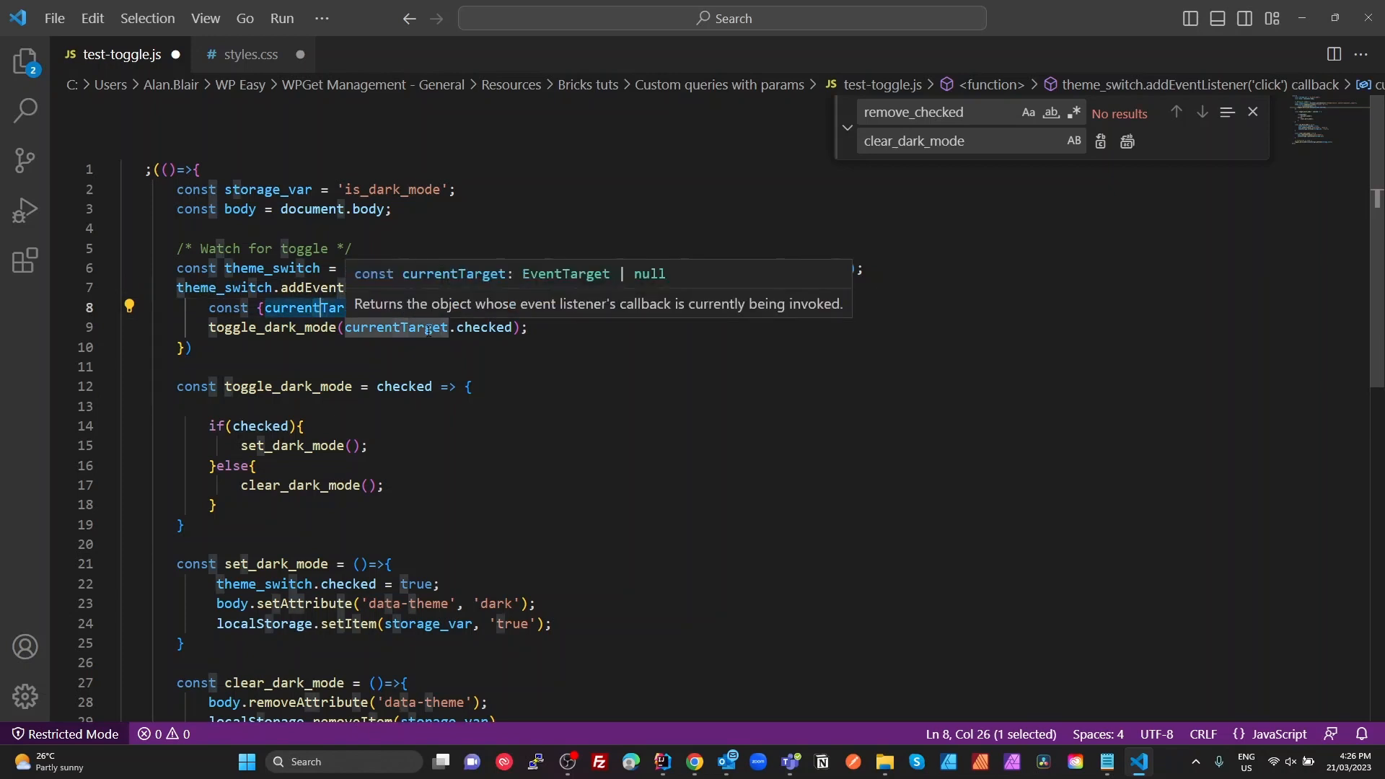
Step: Examine the toggle_dark_mode call on line 9 and its currentTarget.checked argument
left_click(328, 327)
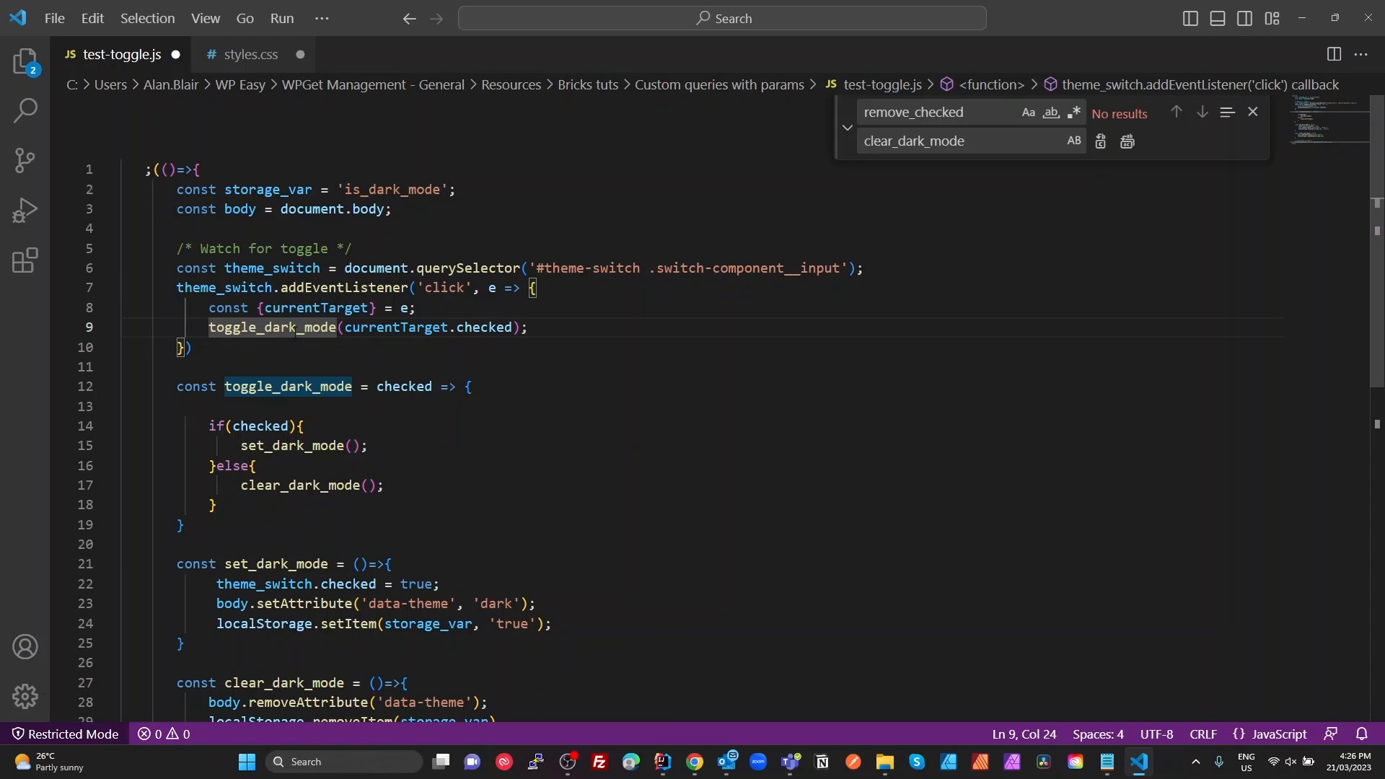
left_click(387, 328)
left_click(489, 328)
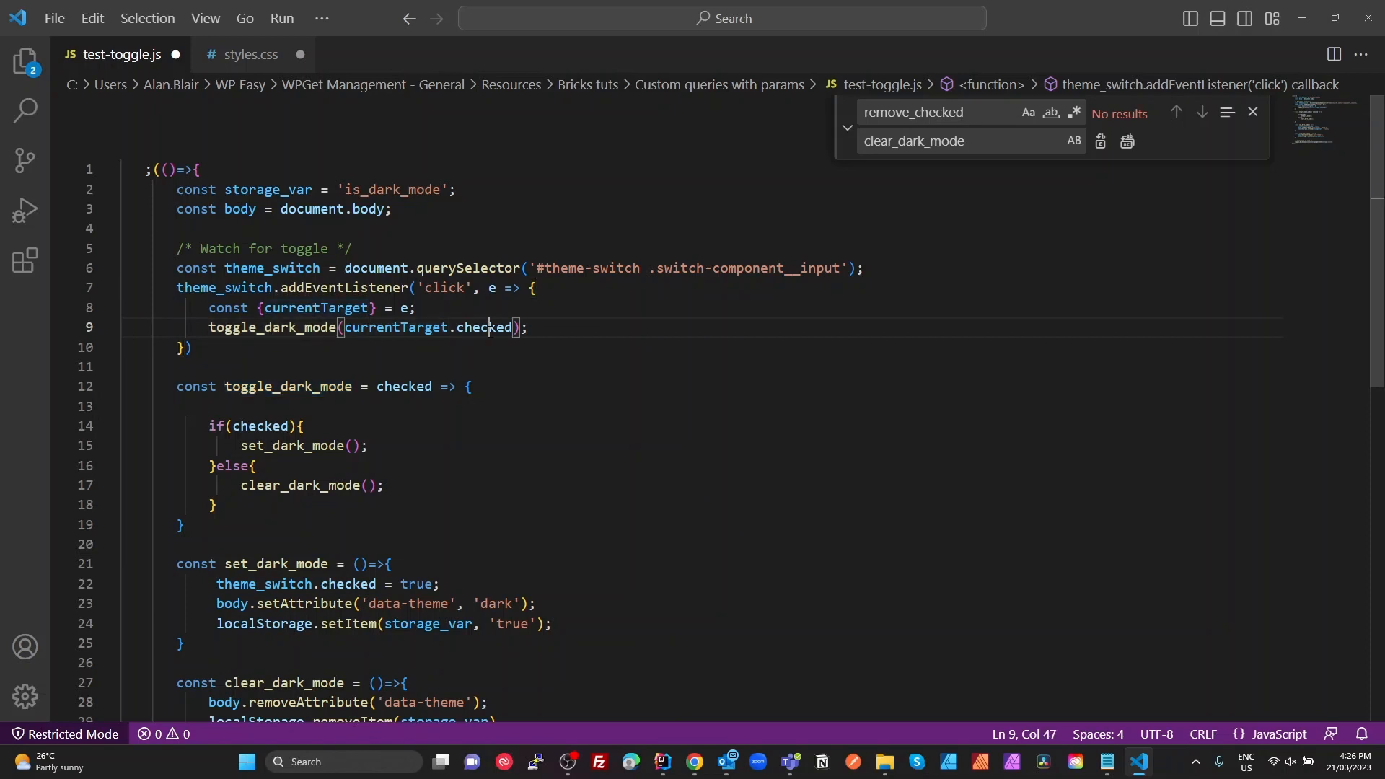
left_click(408, 328)
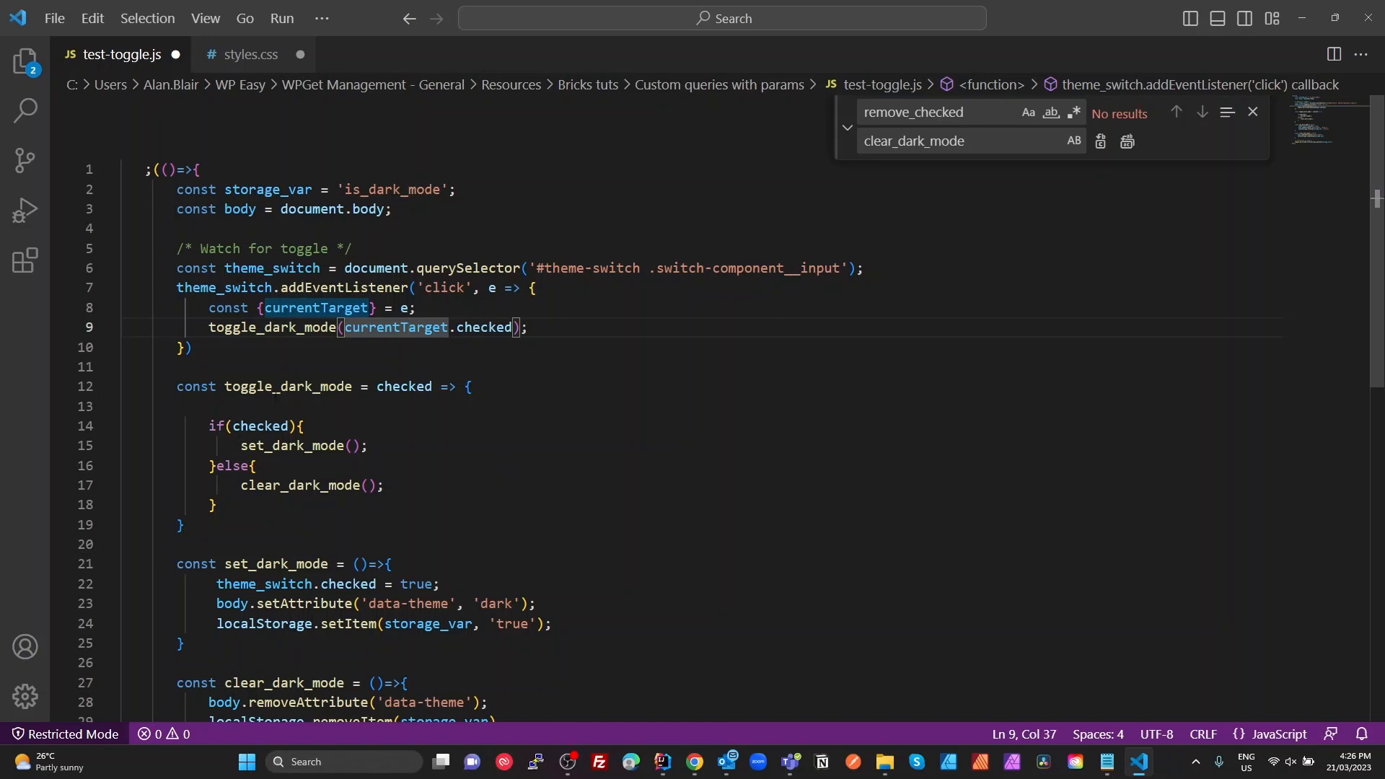
Step: Examine the toggle_dark_mode function from line 12, including its checked parameter and the set_dark_mode and clear_dark_mode branches
left_click(201, 386)
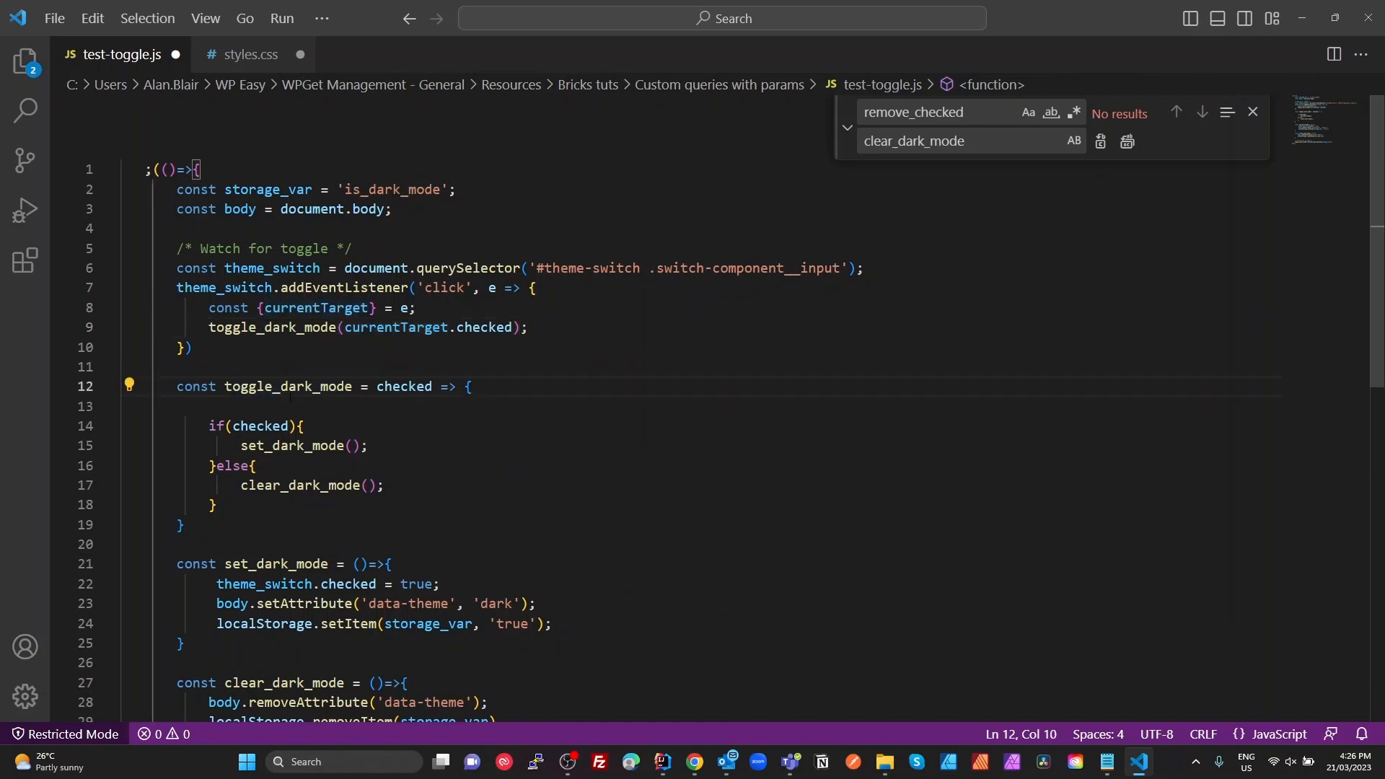
double_click(347, 387)
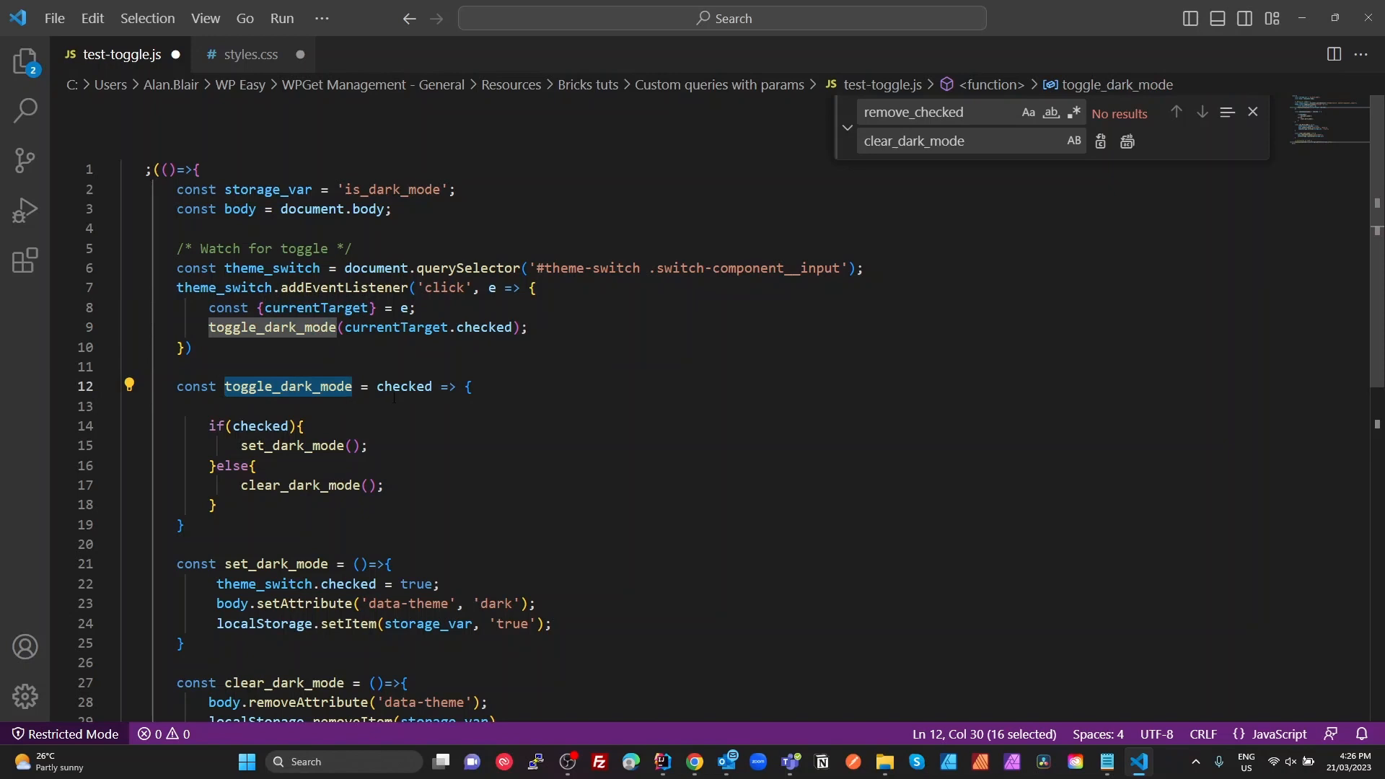
left_click(400, 388)
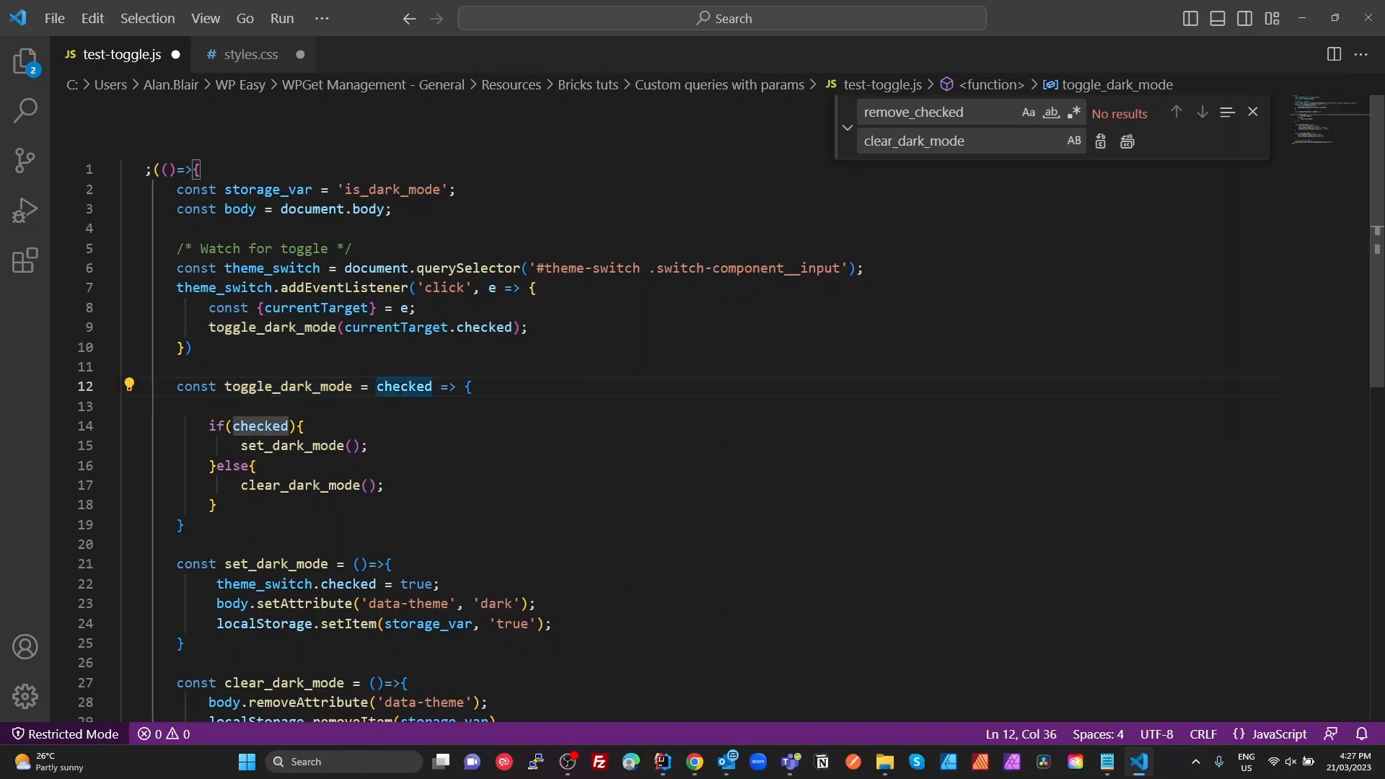
left_click(253, 425)
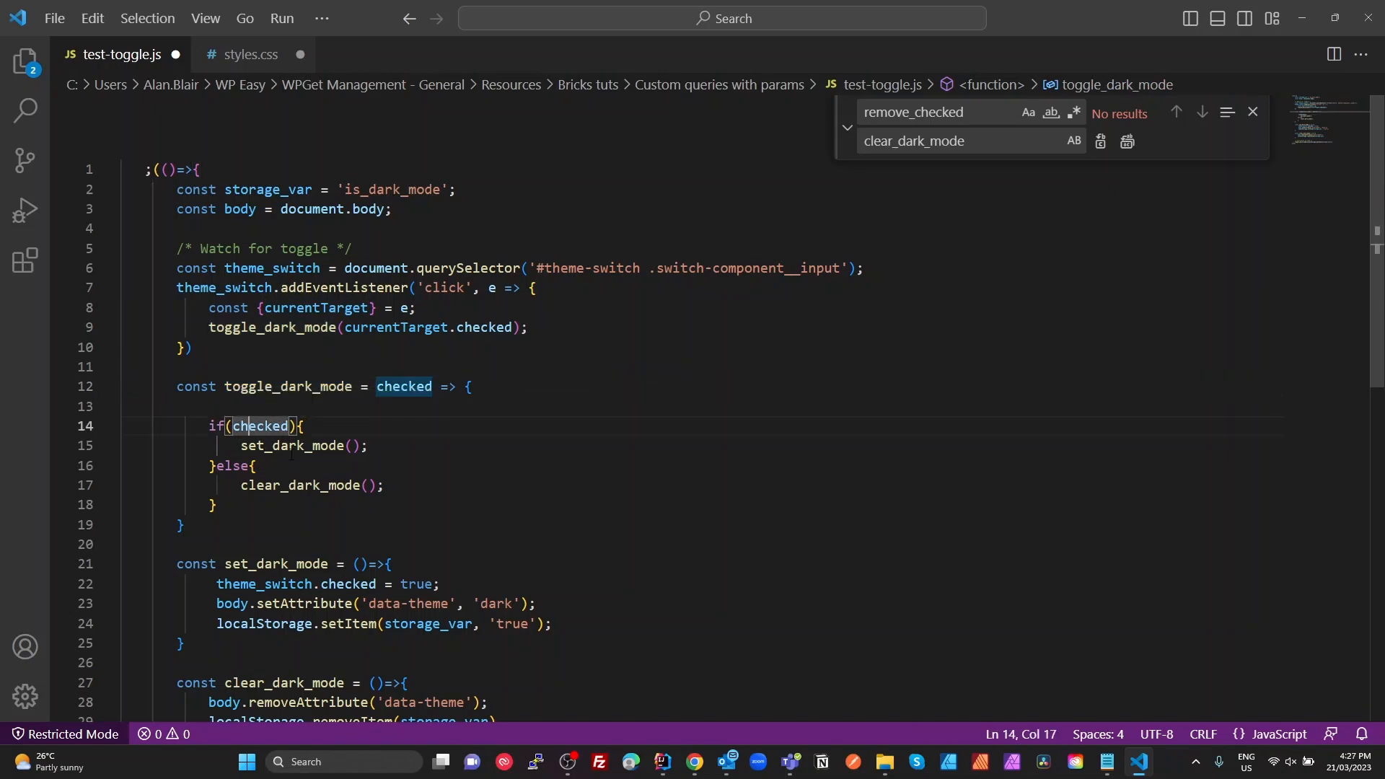
left_click(290, 447)
left_click(306, 487)
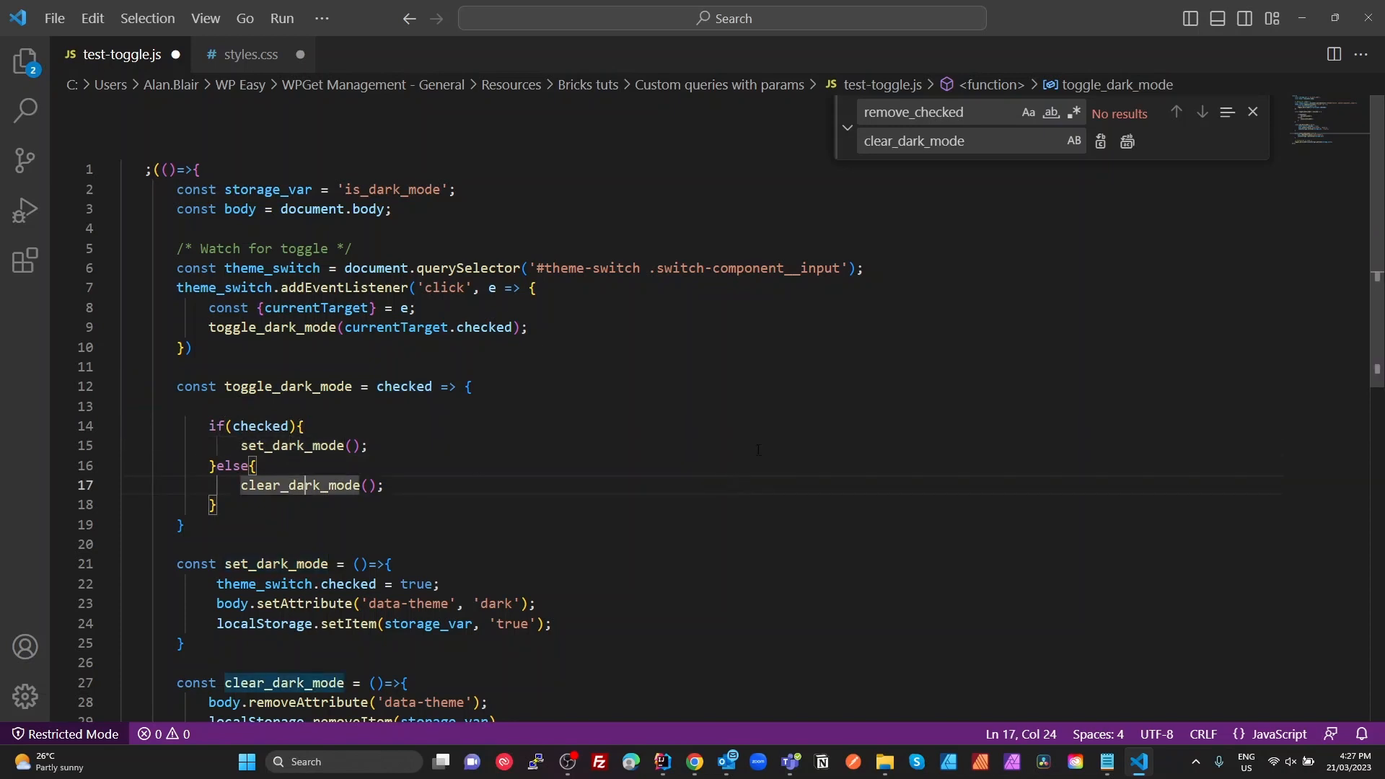
scroll(757, 450, "down", 3)
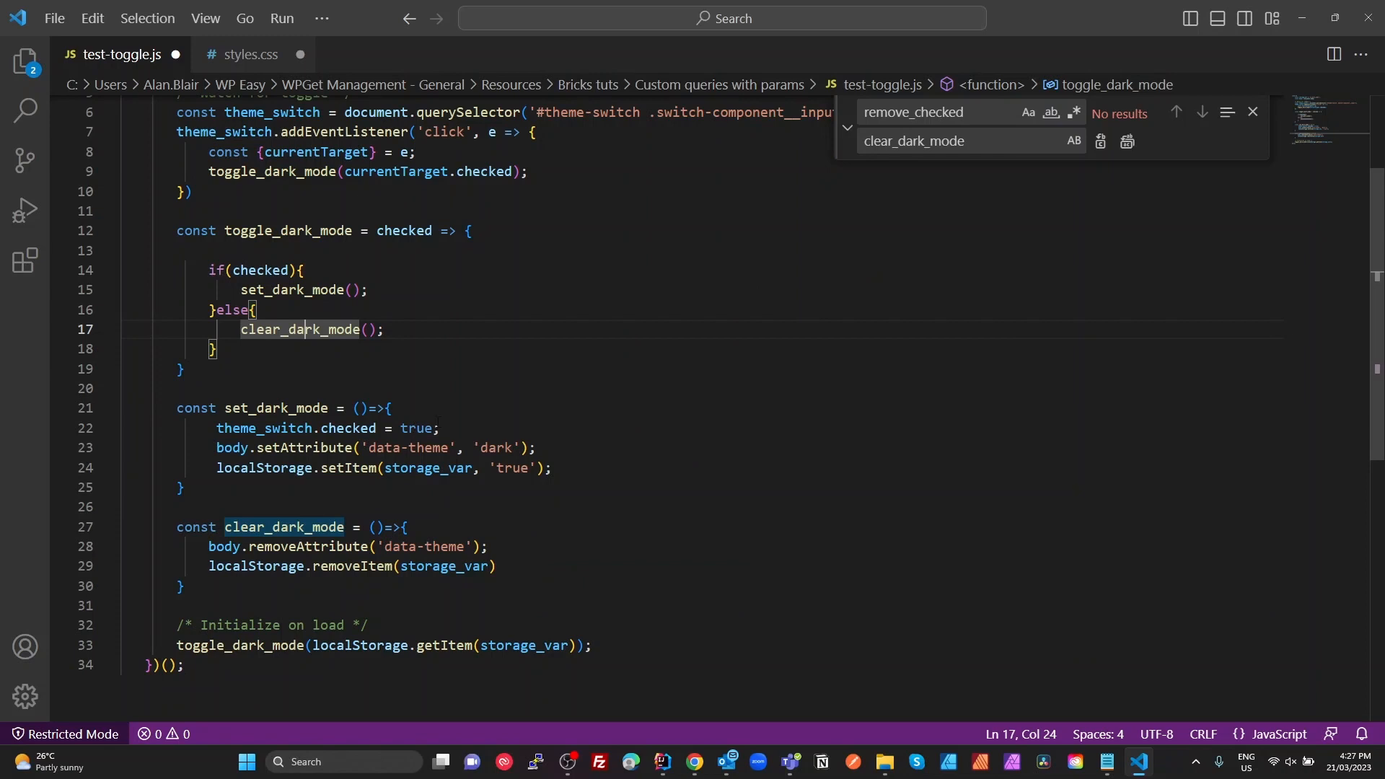
Step: Examine the theme_switch.checked = true statement on line 22, checking the Test Theme Switch page in Chrome and returning to Visual Studio Code
left_click_drag(439, 427, 215, 428)
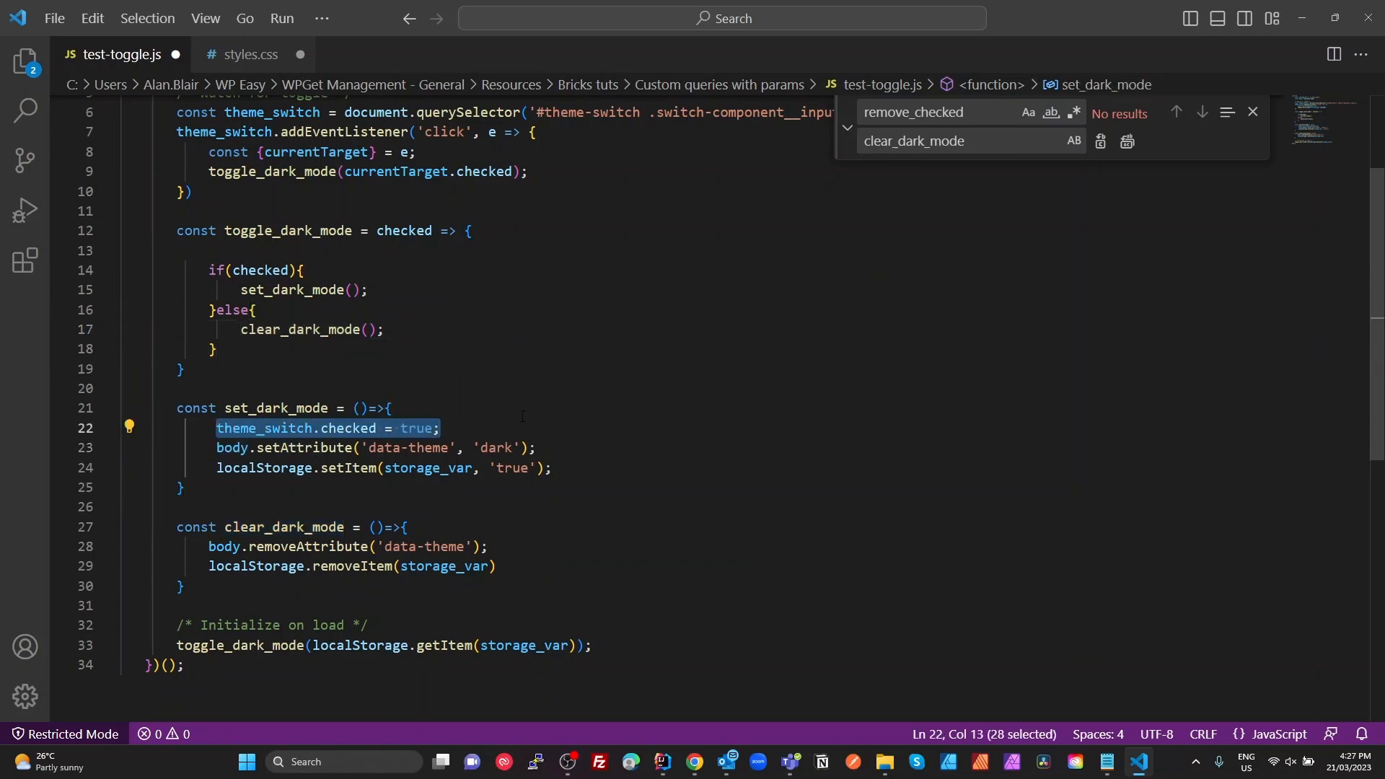
left_click(464, 424)
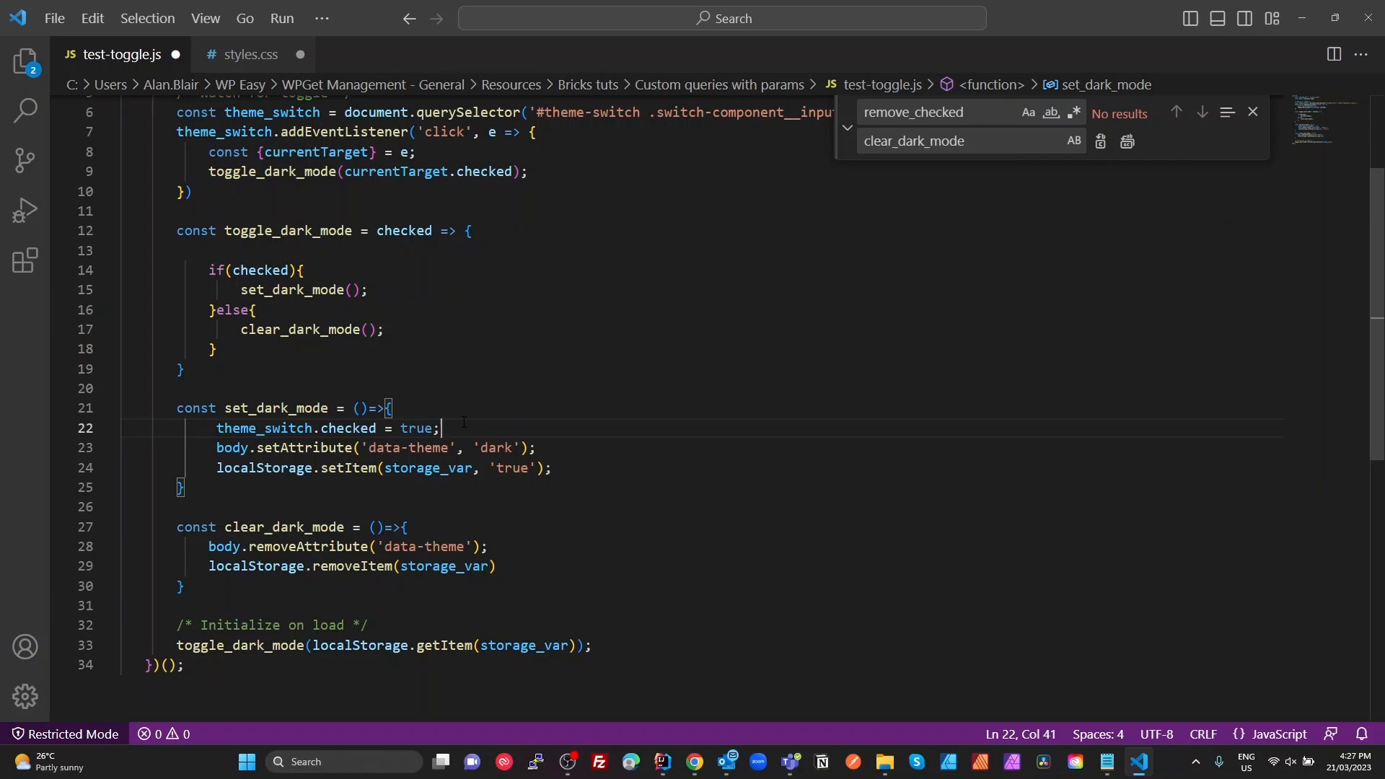
key("alt+Tab")
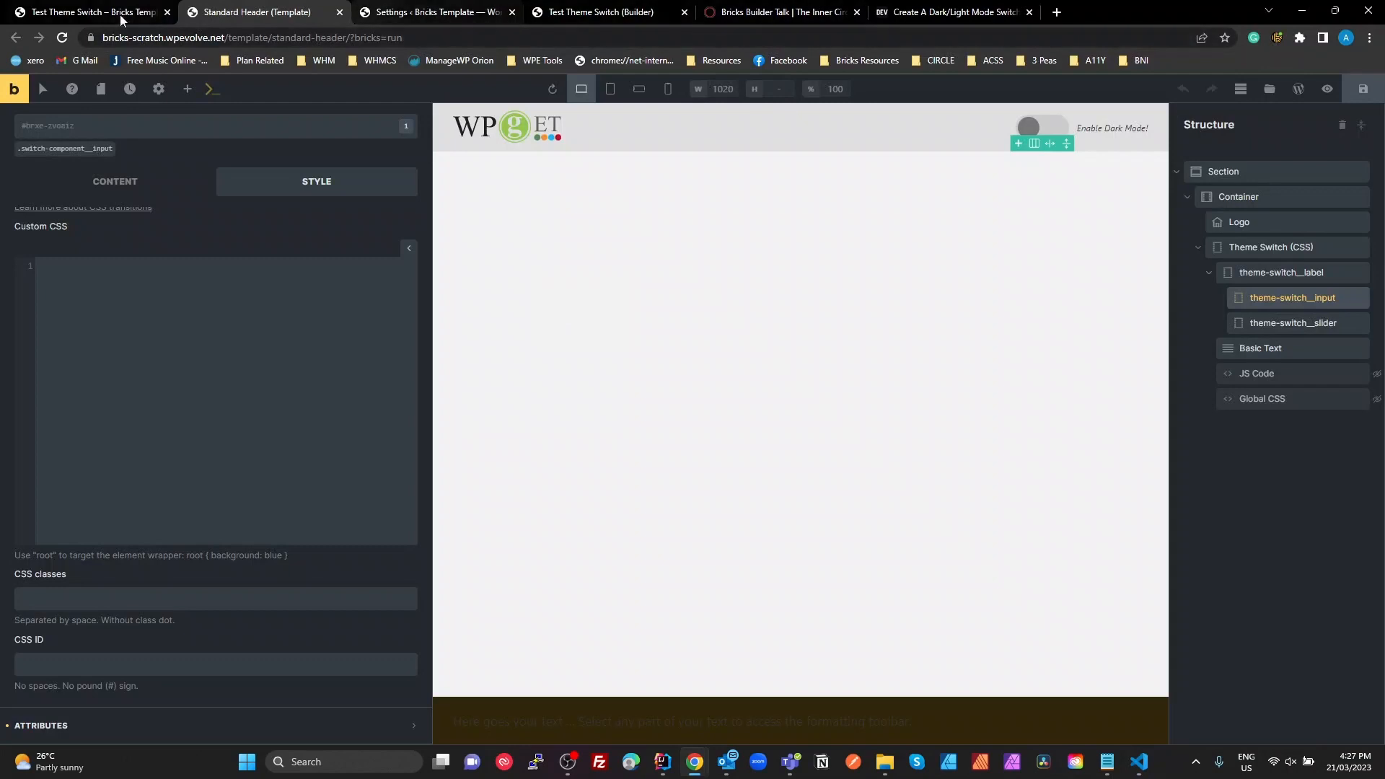
left_click(91, 11)
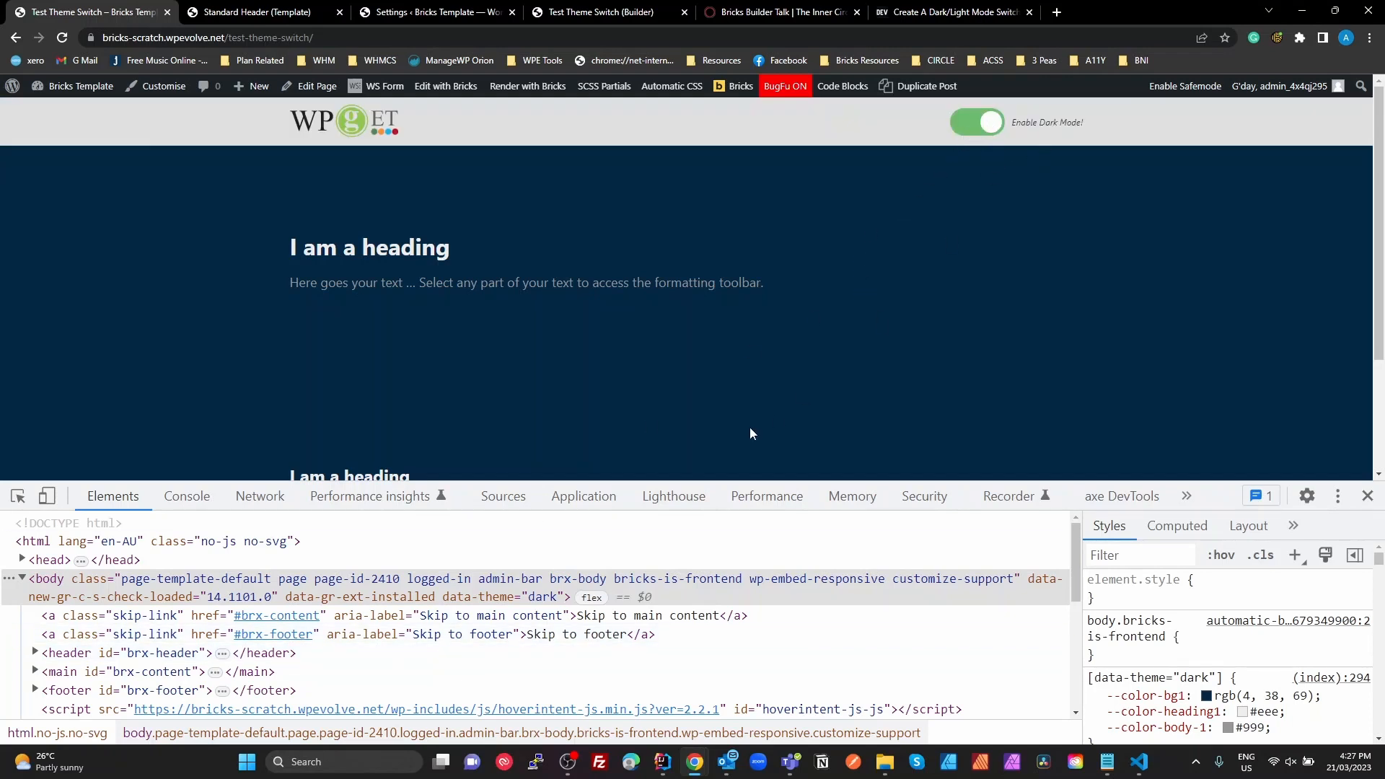
key("alt+Tab")
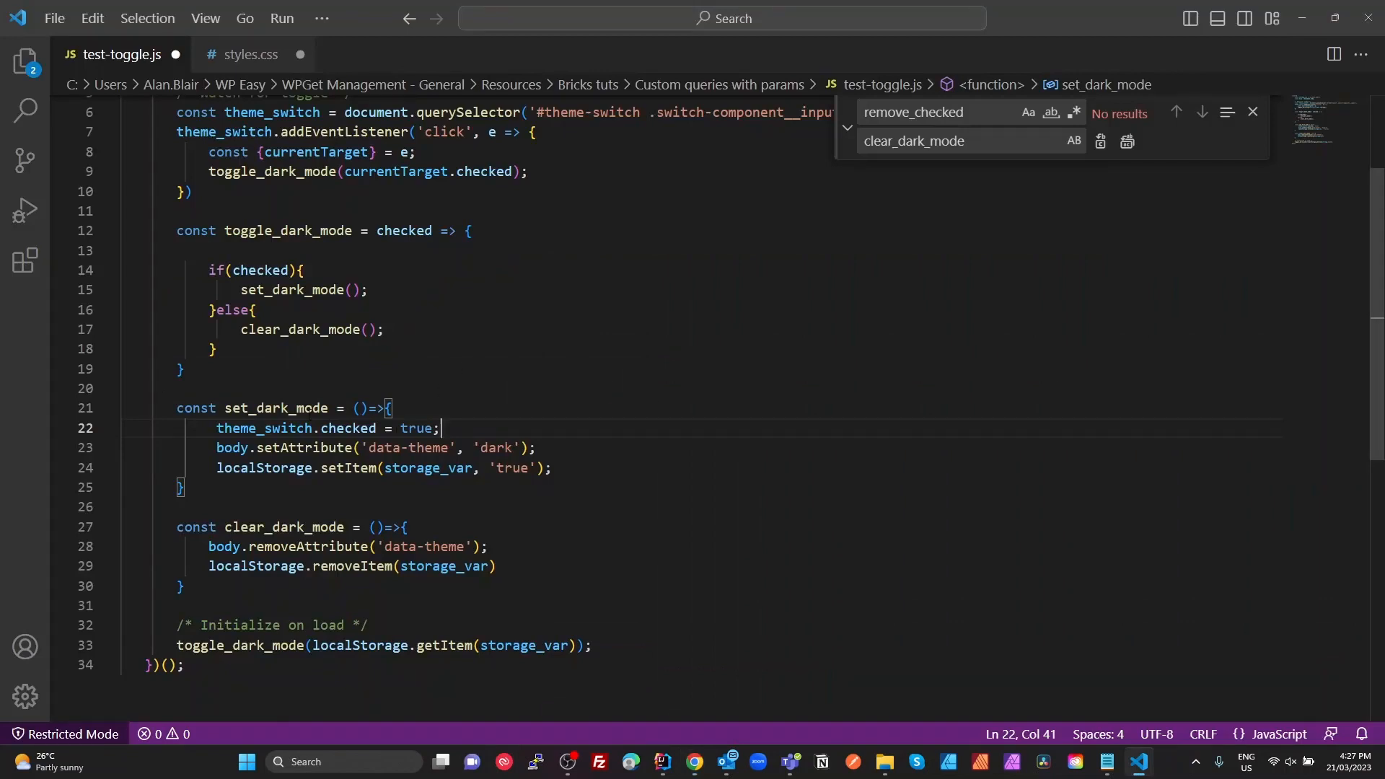
left_click(225, 429)
left_click_drag(225, 429, 376, 429)
left_click(417, 428)
double_click(417, 428)
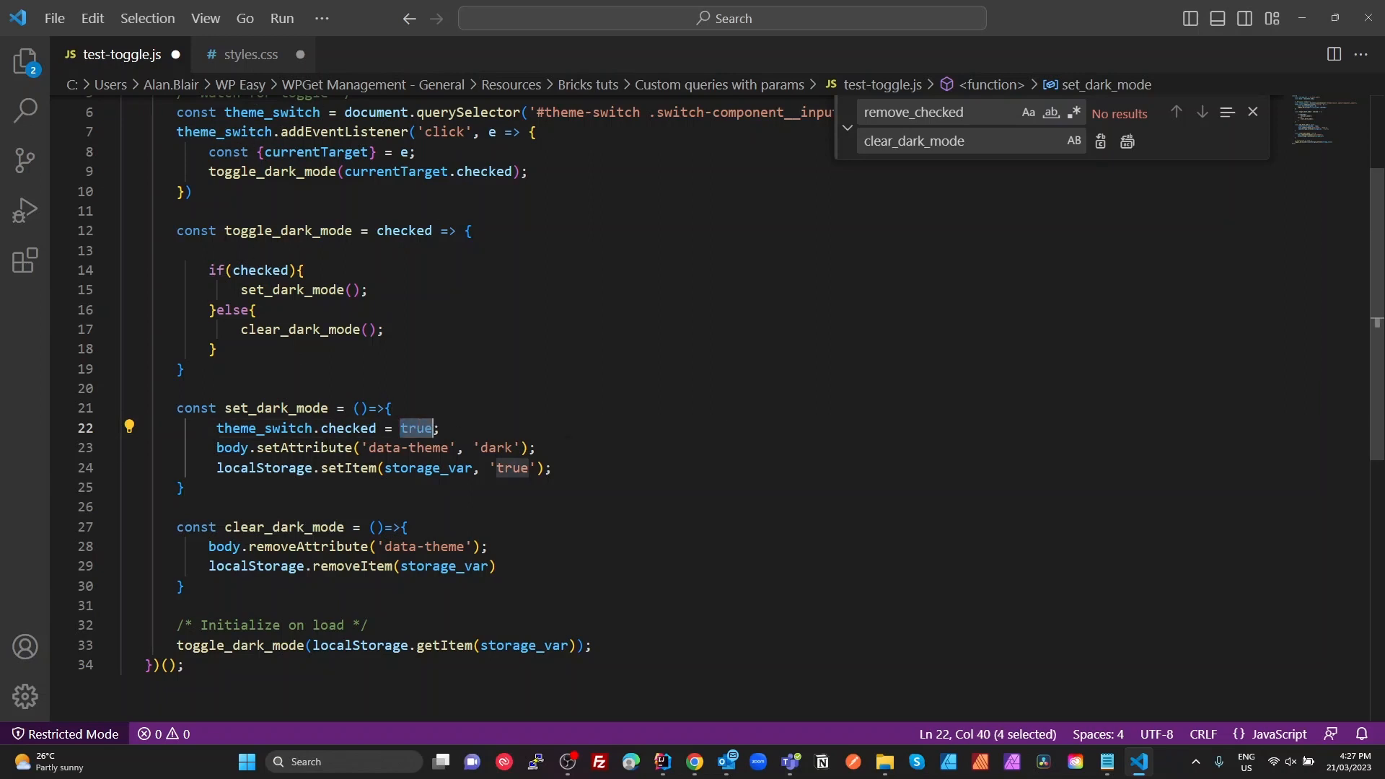
Step: Examine the body.setAttribute call on line 23 with its 'data-theme' and 'dark' arguments, comparing it with removeAttribute
left_click(329, 447)
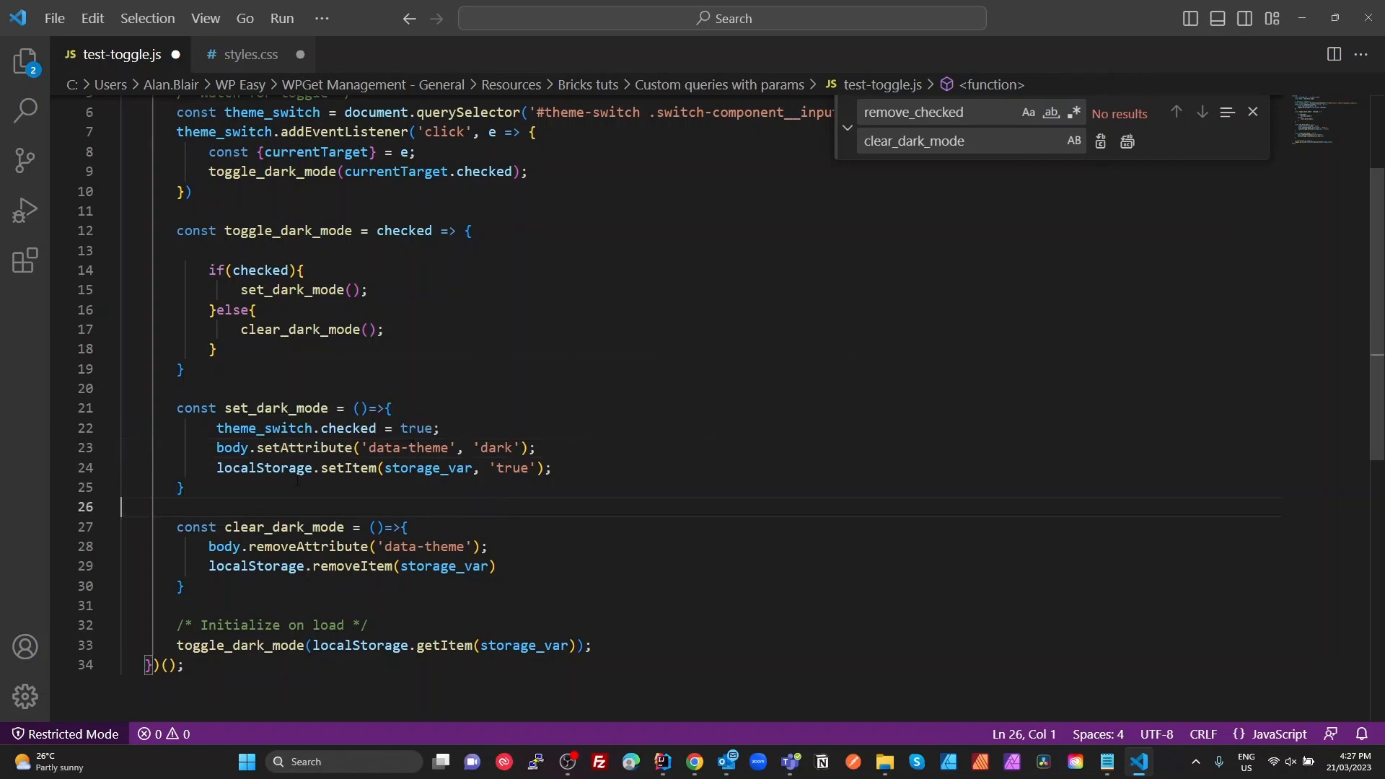
key("ctrl+d")
double_click(233, 448)
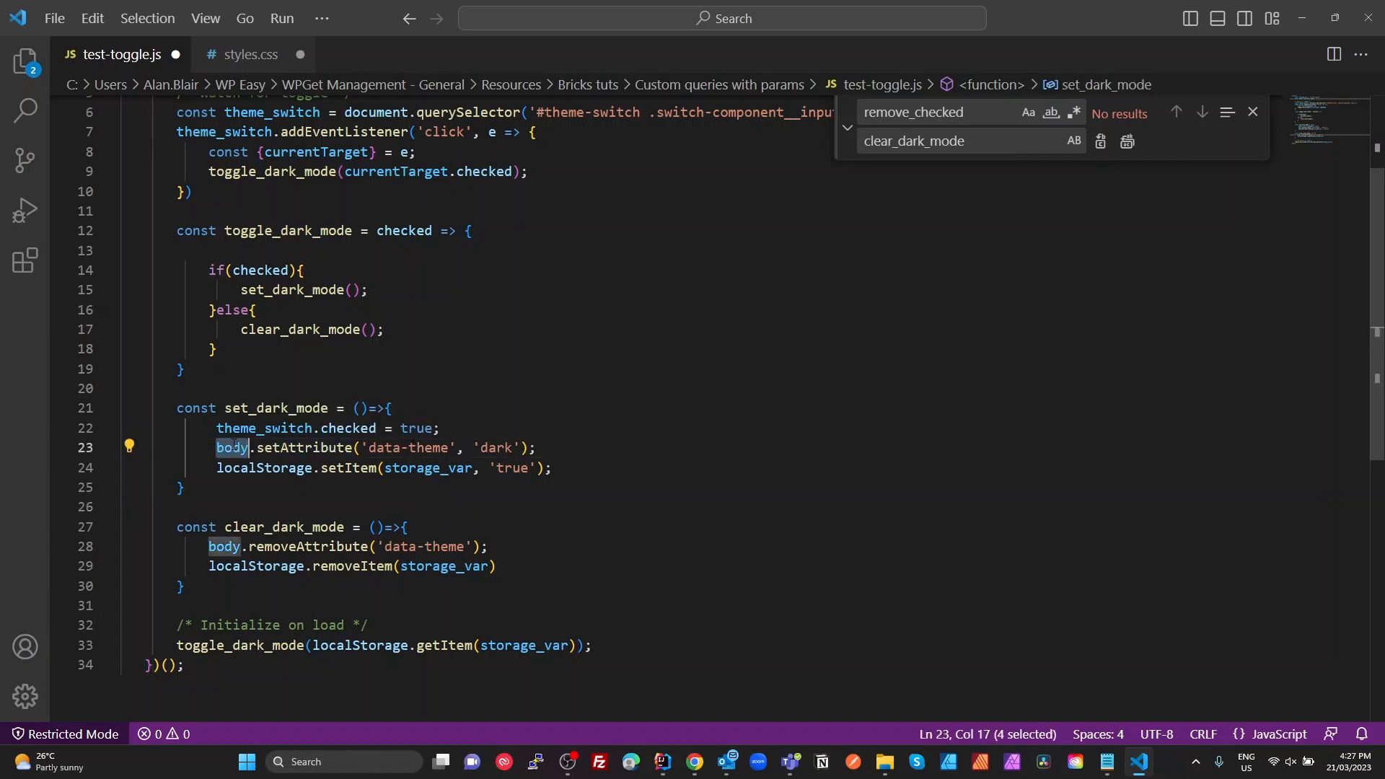
scroll(289, 389, "up", 3)
scroll(288, 388, "down", 6)
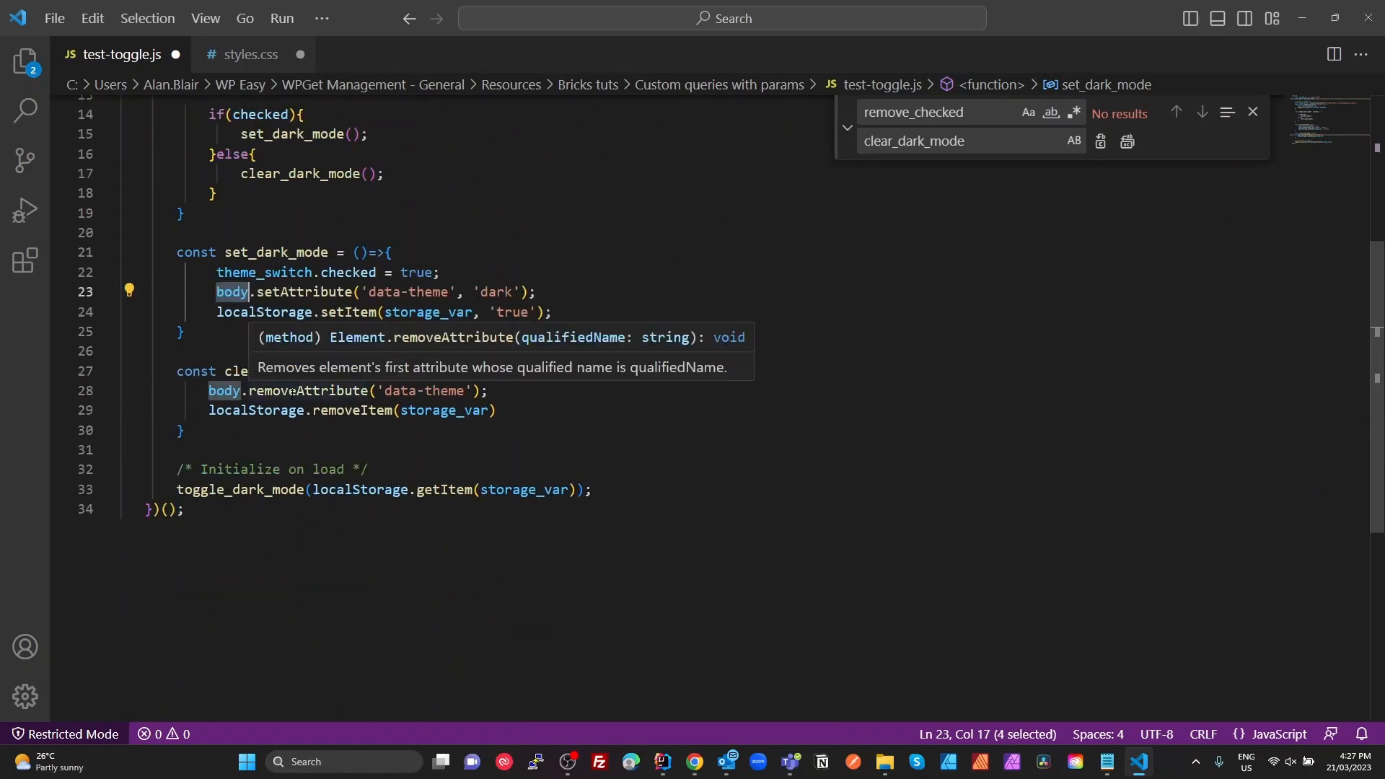
double_click(296, 390)
left_click(296, 291)
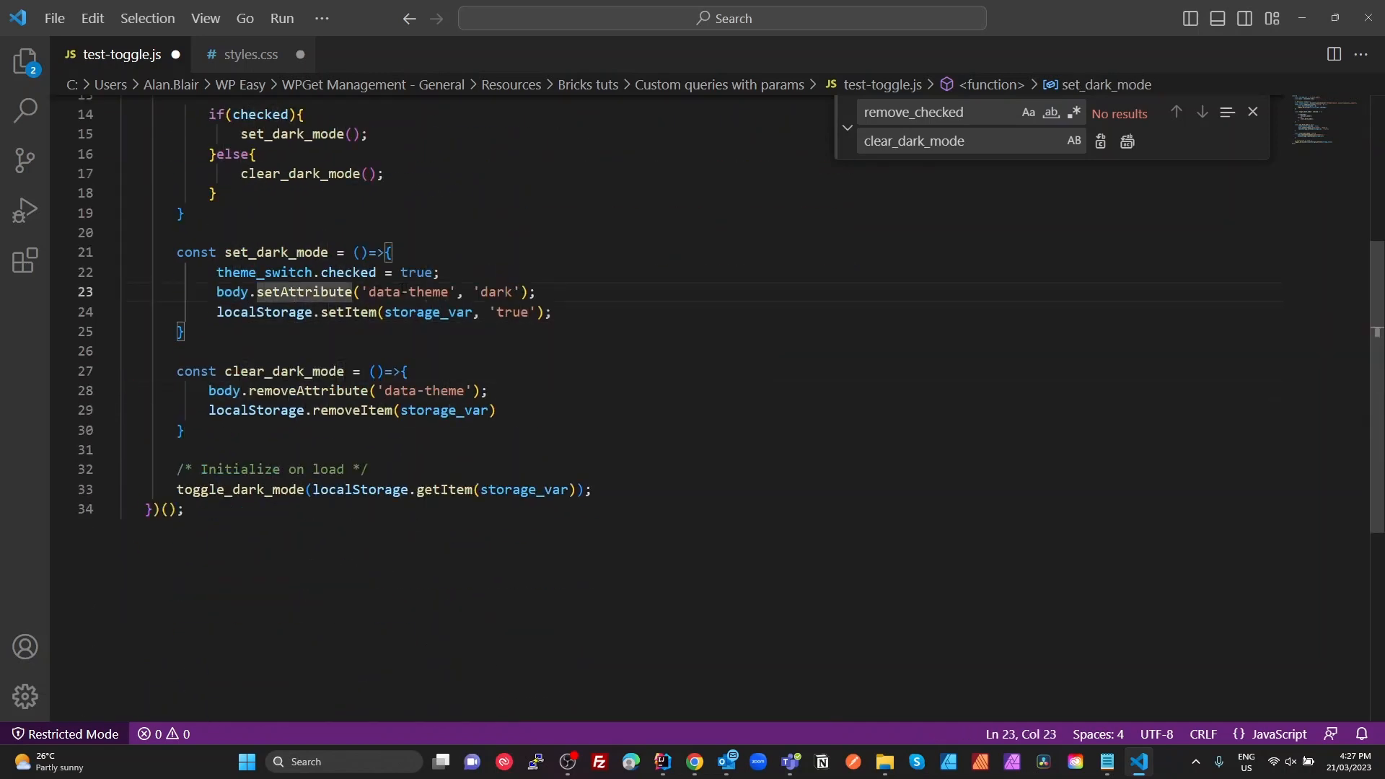
left_click(497, 291)
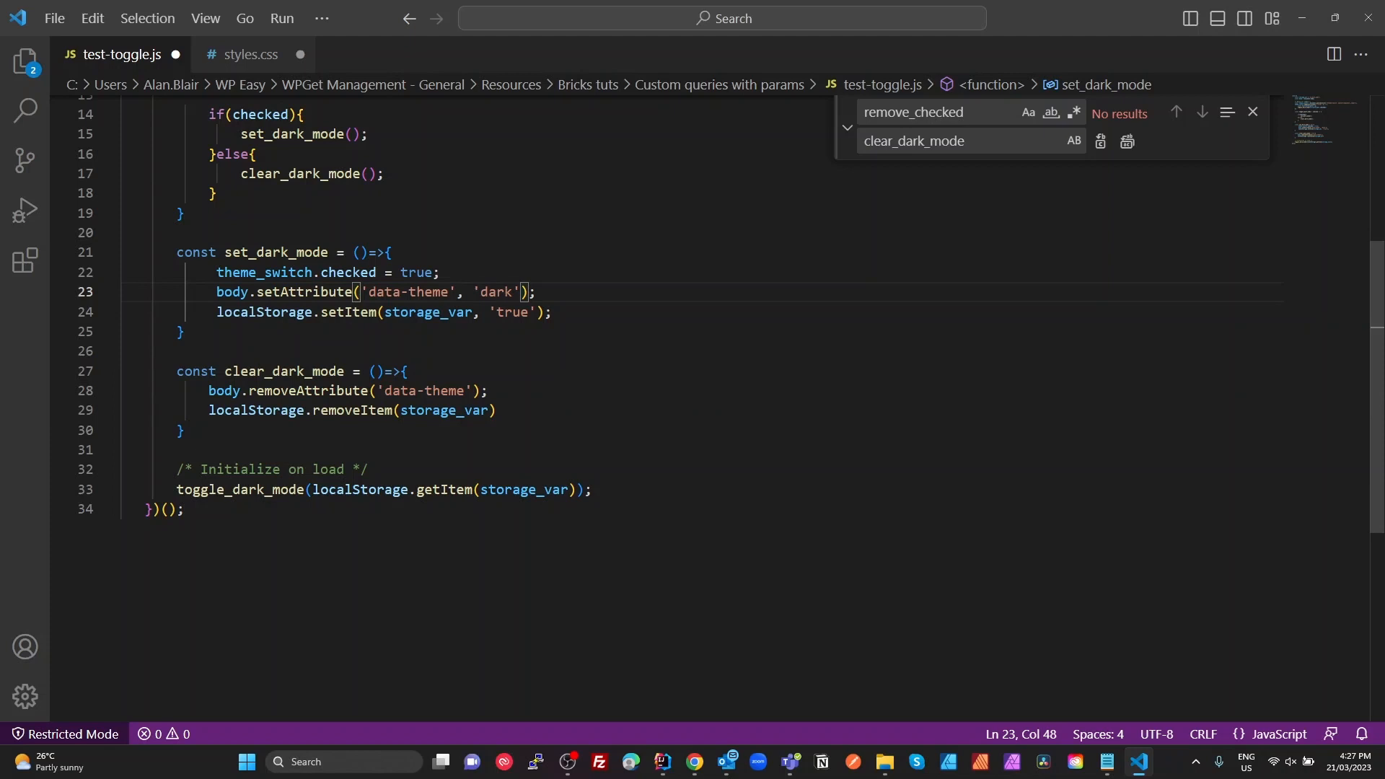
Step: Examine the localStorage.setItem call on line 24, tracing its storage_var argument to the declaration on line 2
double_click(271, 313)
double_click(351, 312)
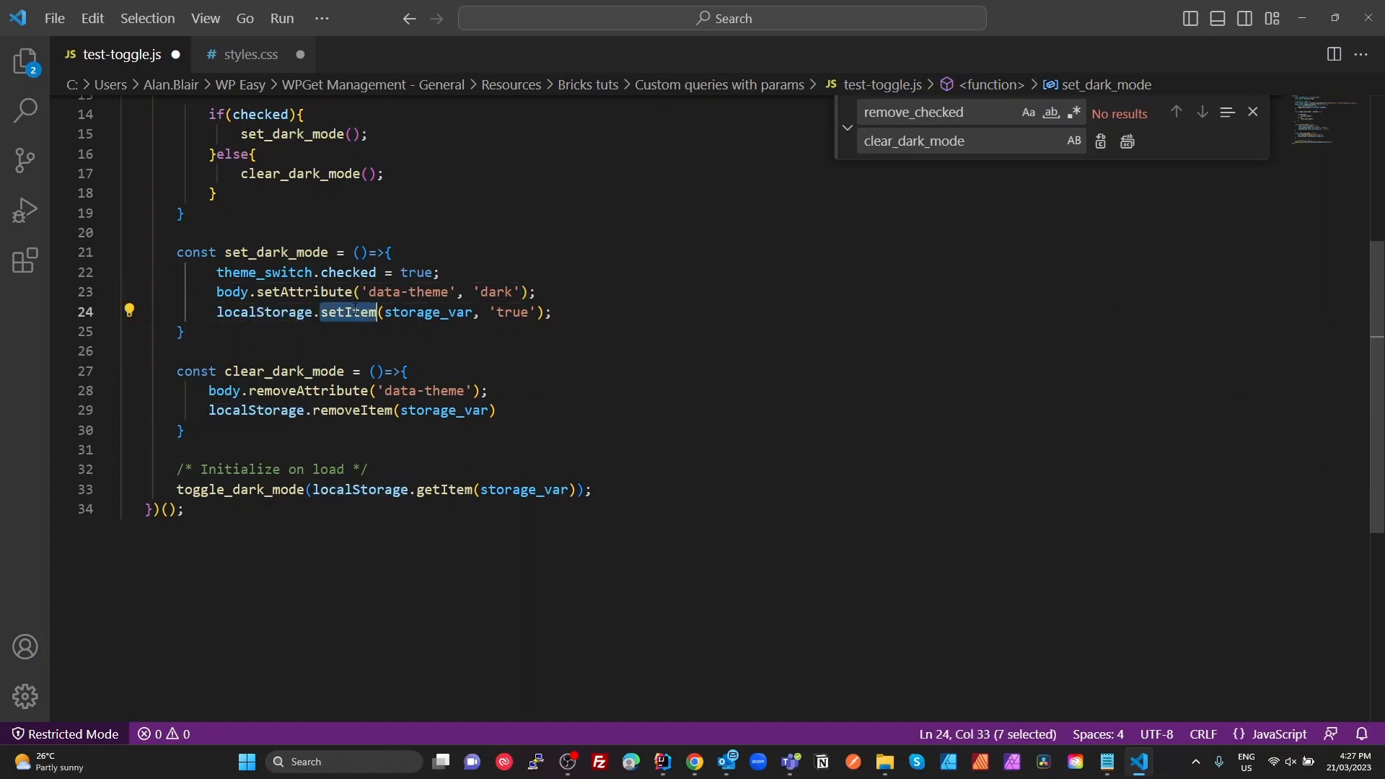
double_click(428, 312)
scroll(428, 312, "up", 5)
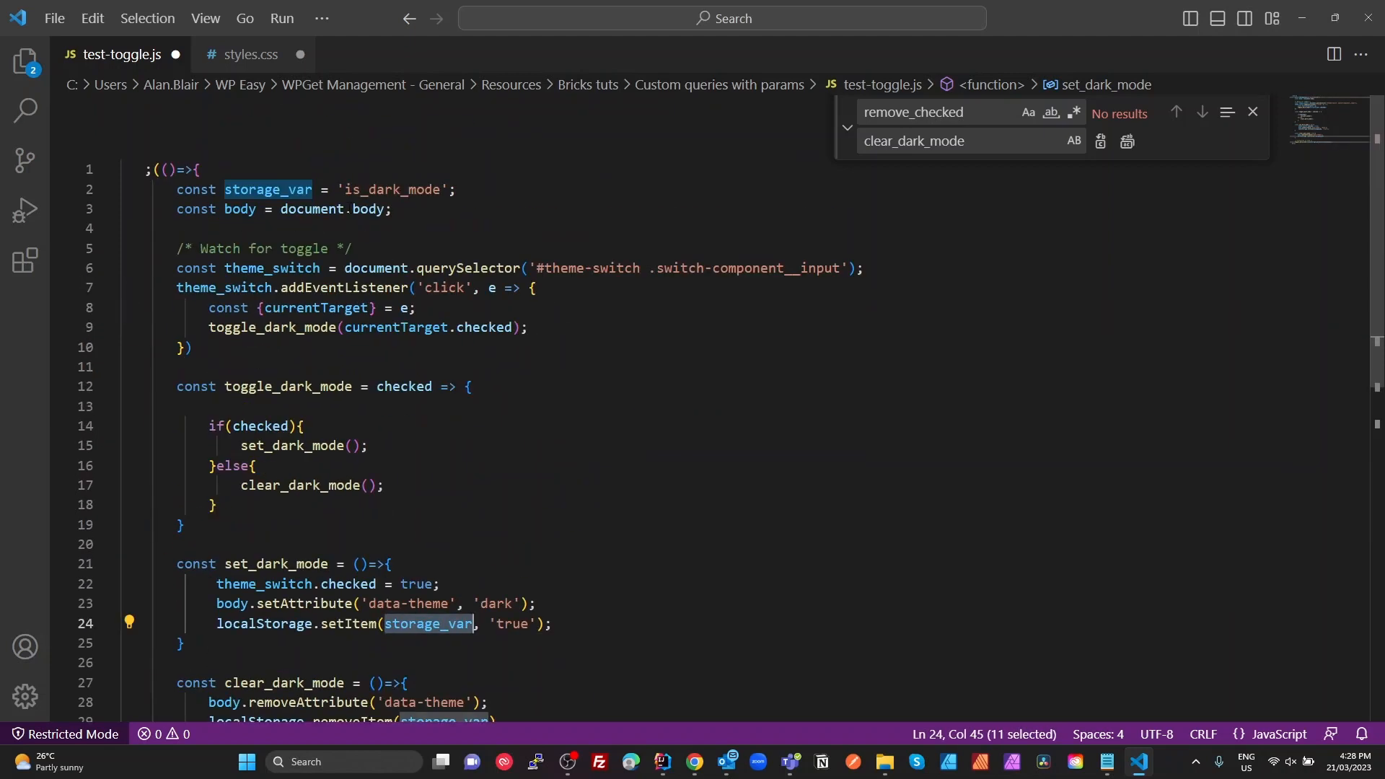
scroll(570, 411, "down", 3)
left_click(508, 365)
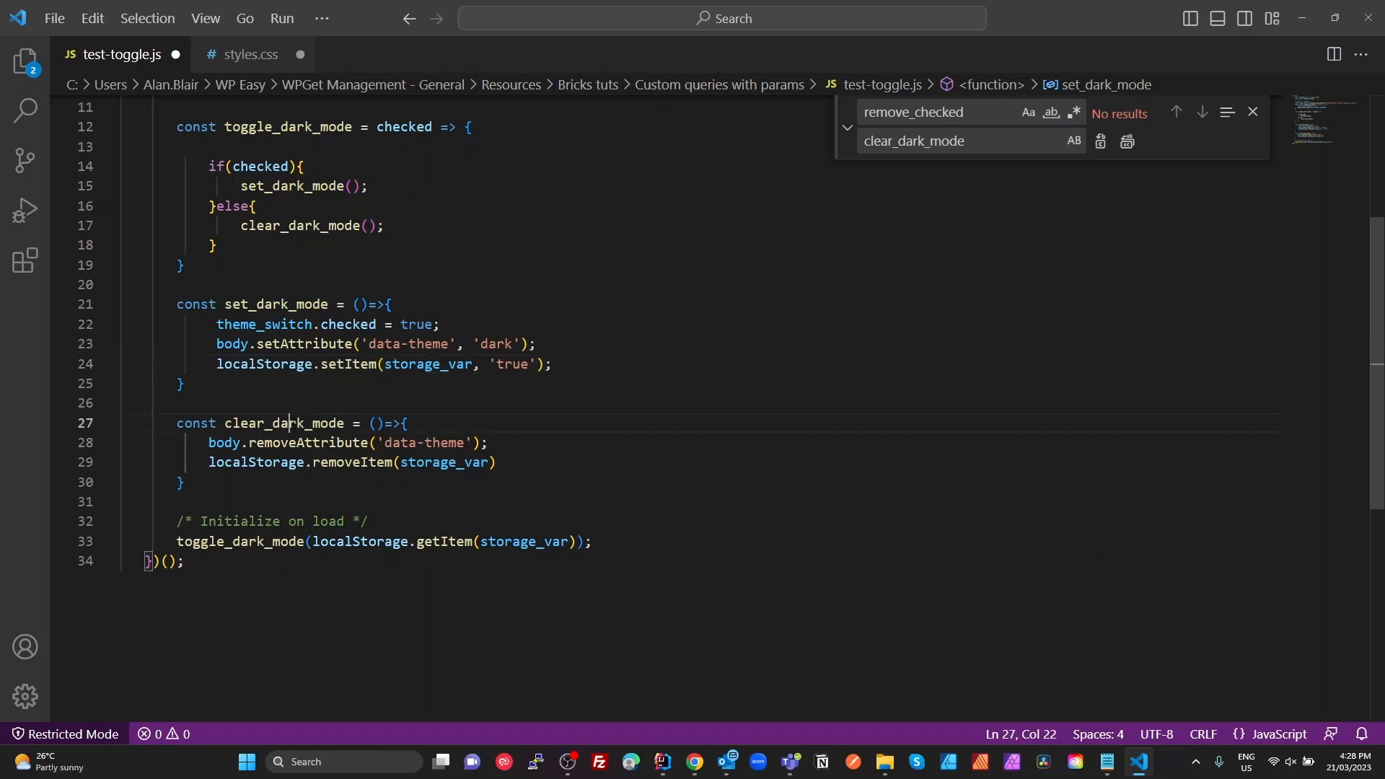
Step: Examine the clear_dark_mode function, checking the switch in Chrome and highlighting its removeAttribute('data-theme') and localStorage.removeItem(storage_var) calls in Visual Studio Code
double_click(285, 423)
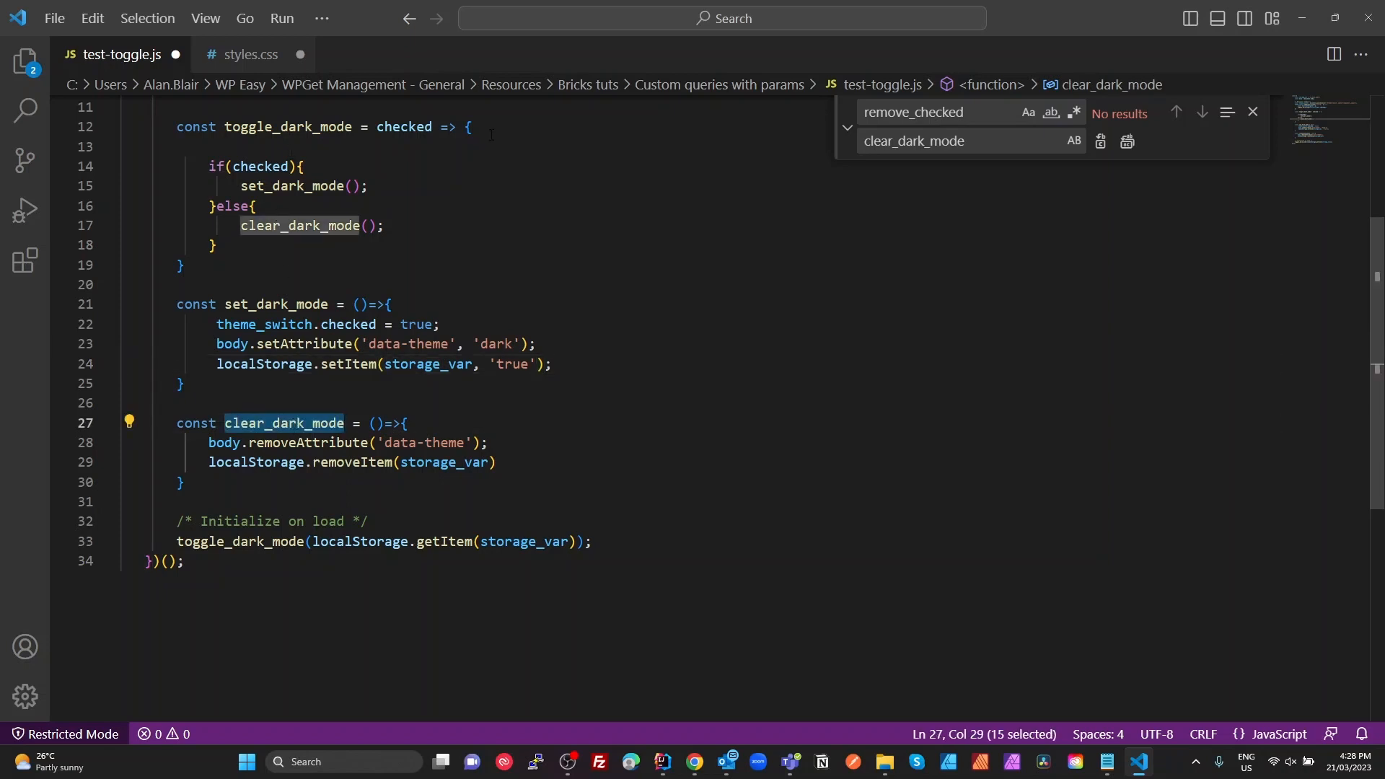
key("alt+Tab")
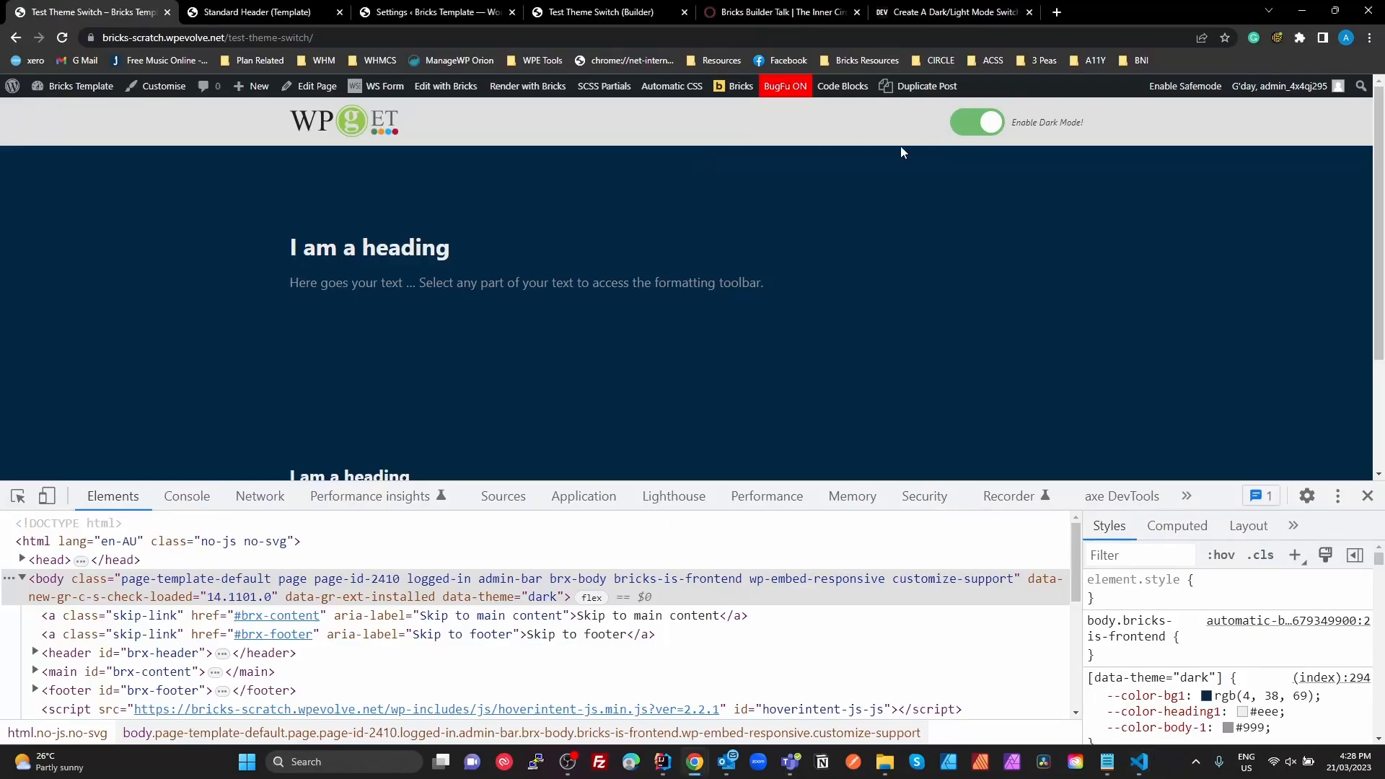
key("alt+Tab")
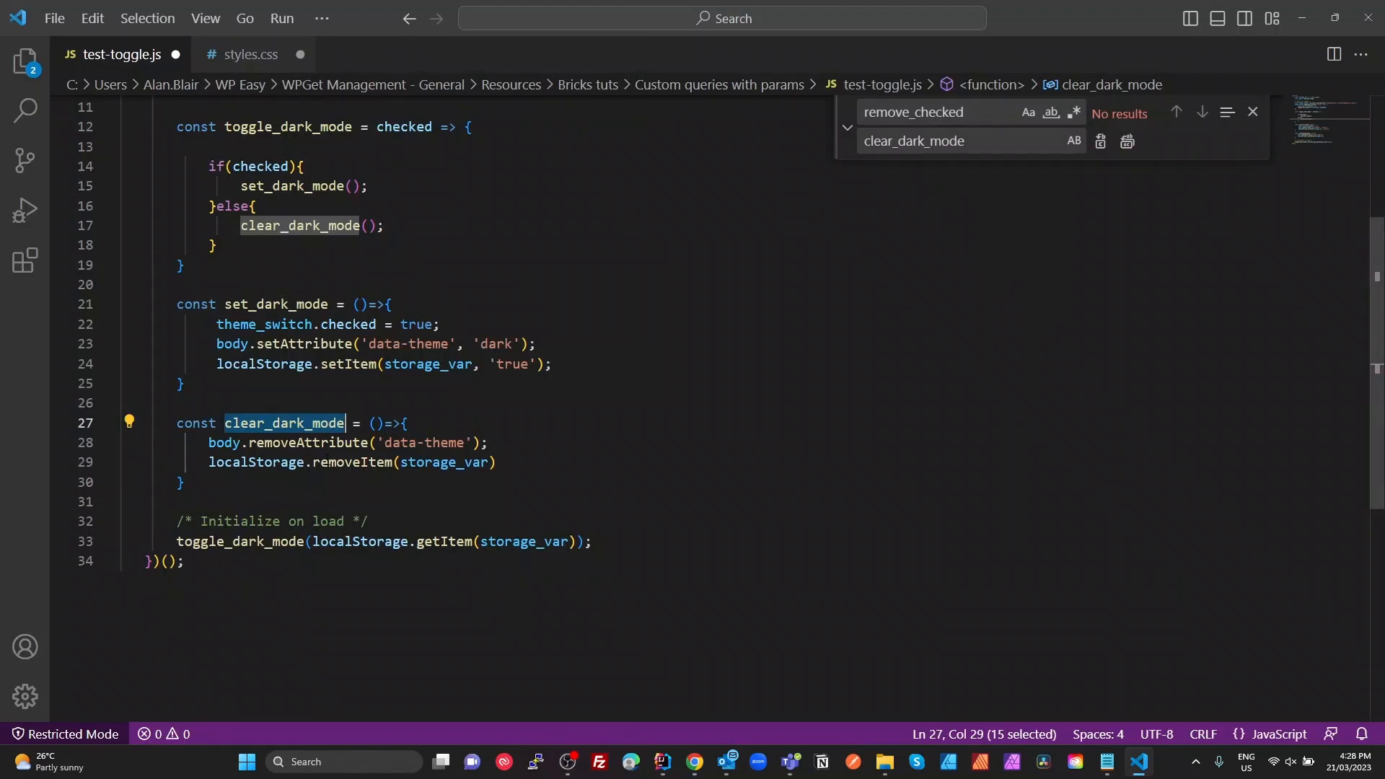
double_click(316, 442)
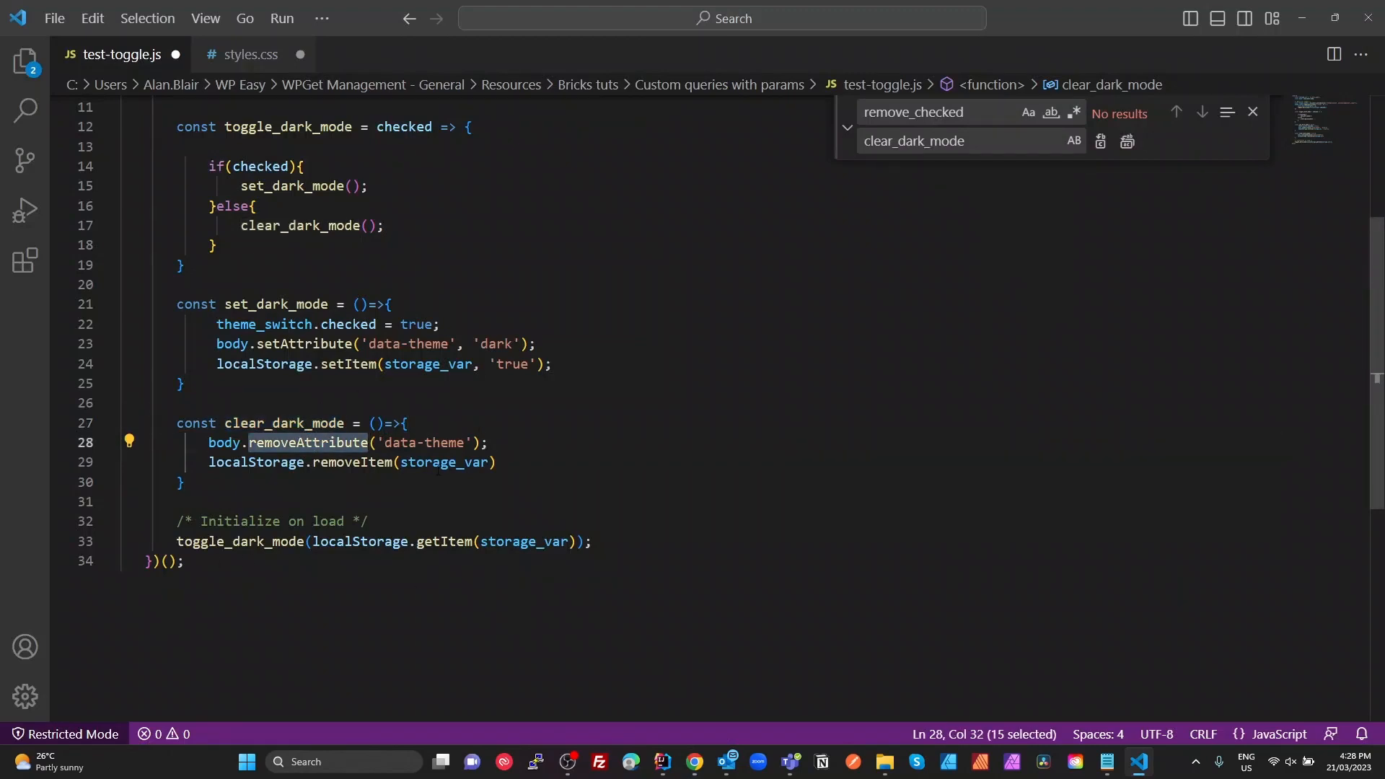
left_click_drag(482, 443, 376, 443)
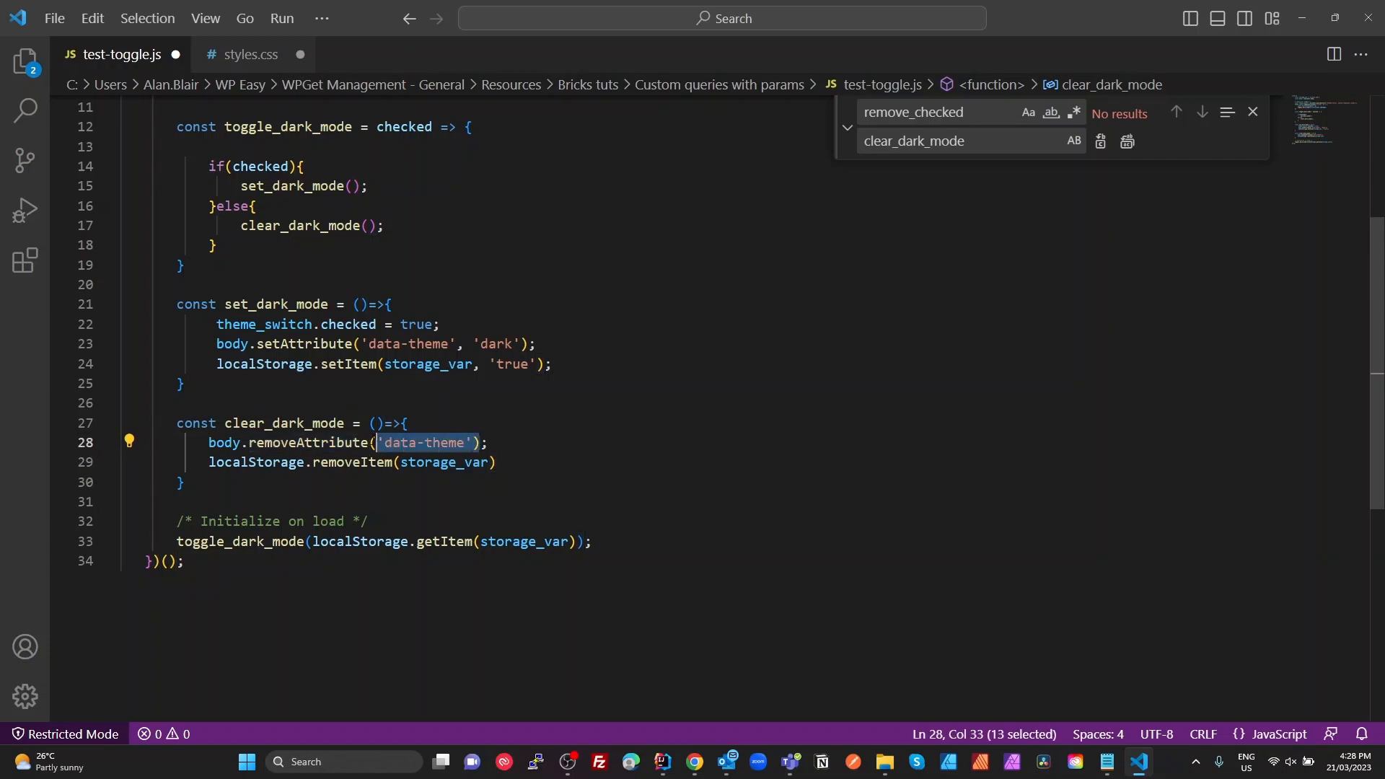
left_click(305, 461)
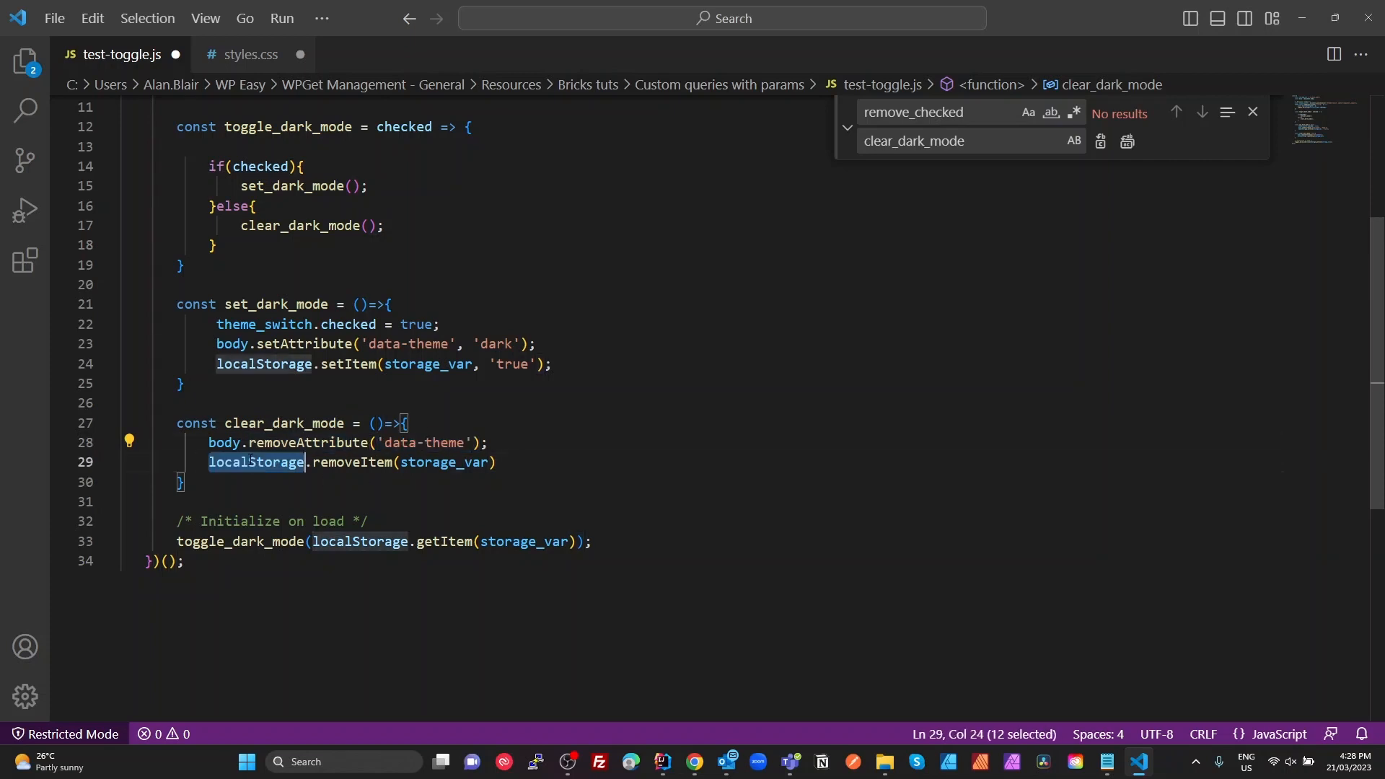
left_click(352, 462)
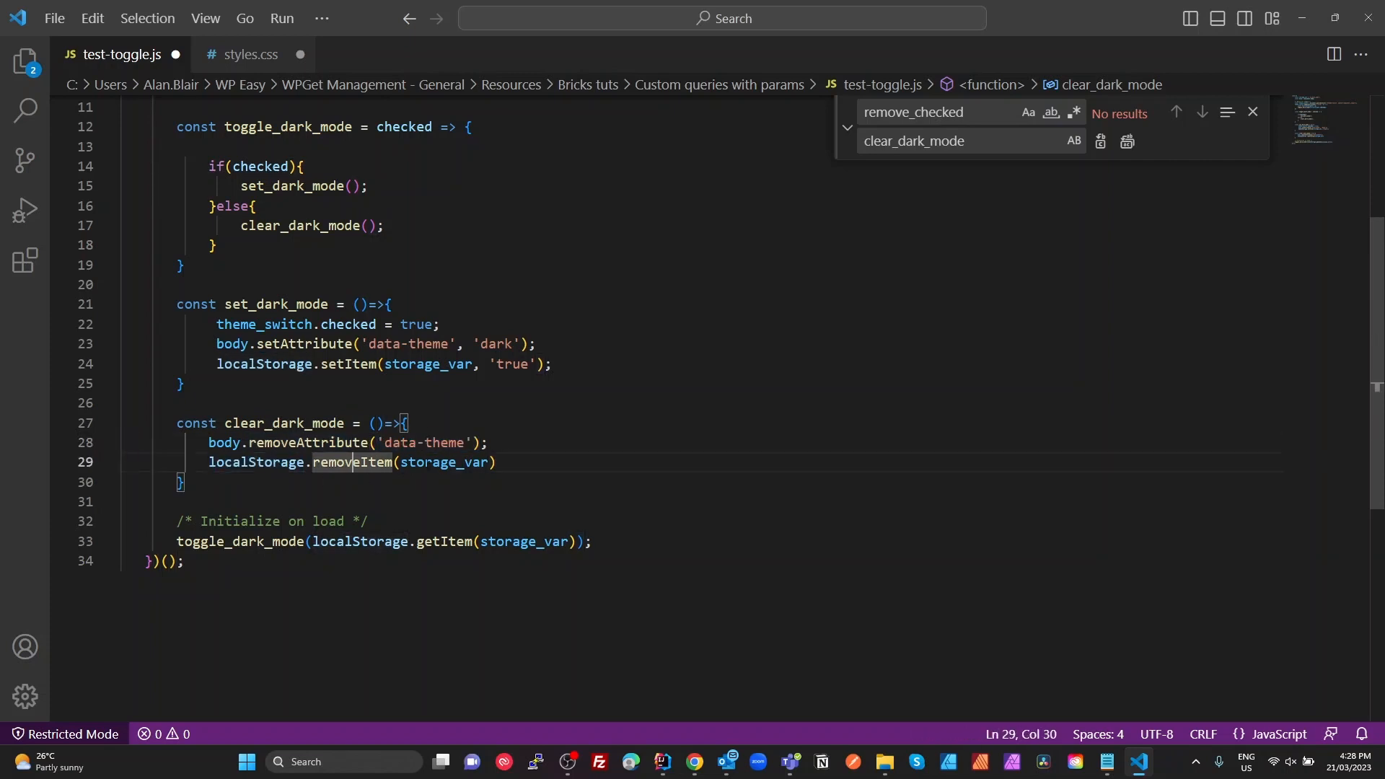
double_click(444, 461)
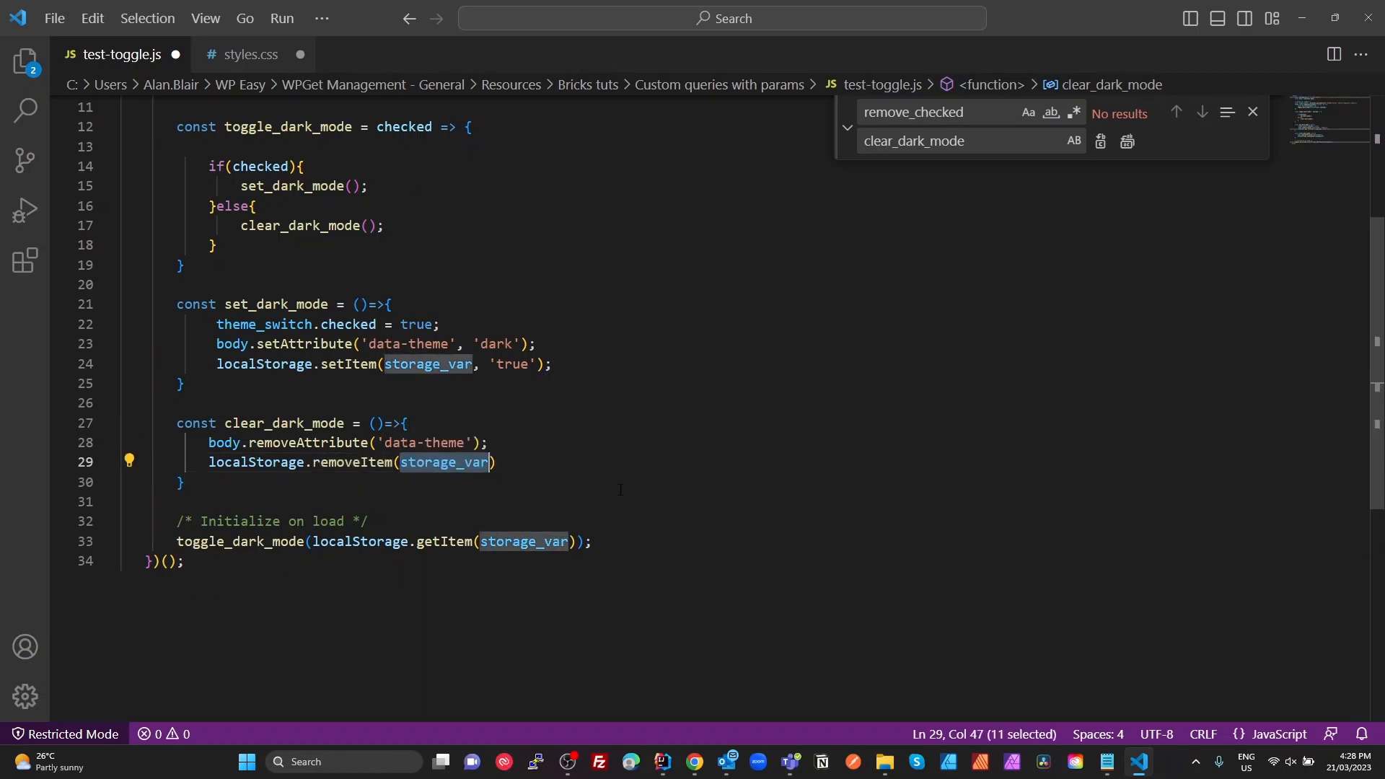
Step: Examine the initialize-on-load toggle_dark_mode call on line 33 and its localStorage.getItem(storage_var) argument against the function definition on line 12
left_click(235, 542)
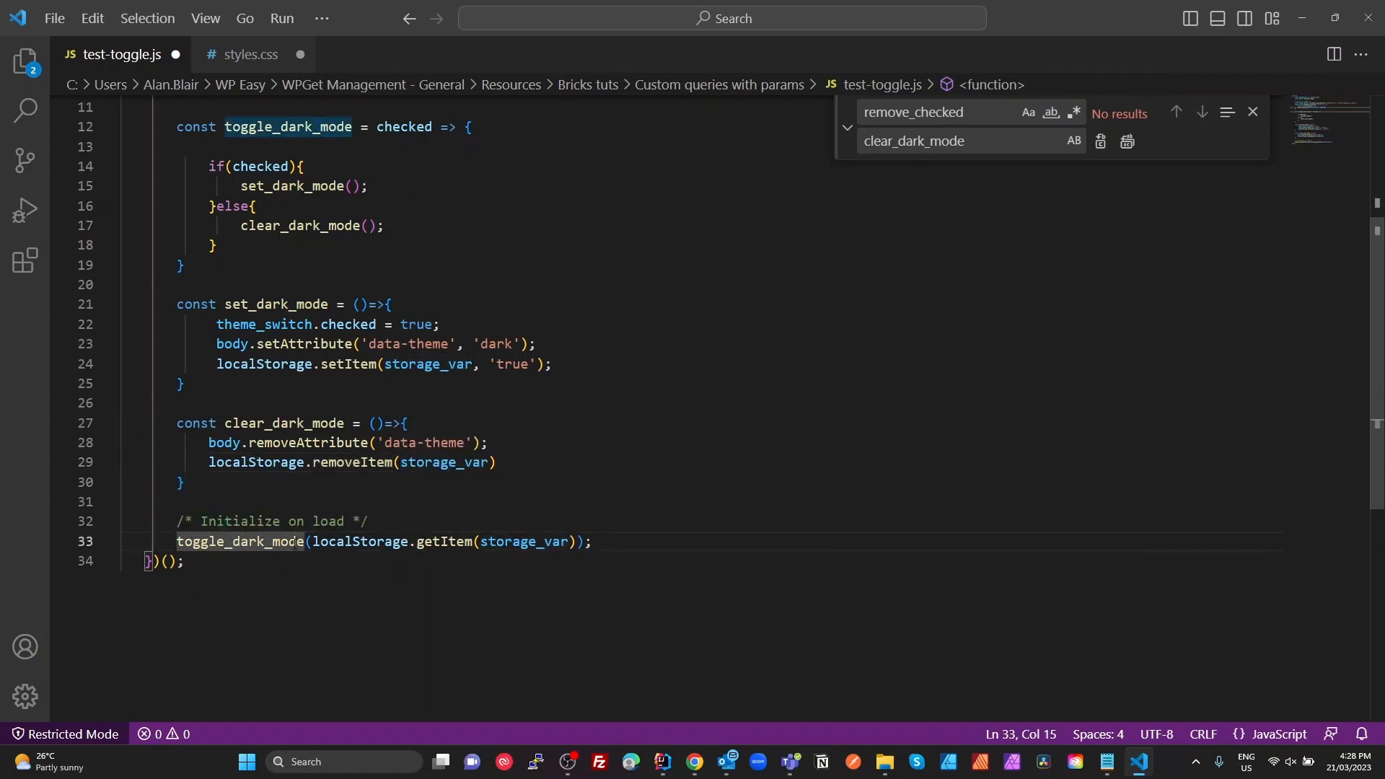
left_click(255, 543)
scroll(256, 543, "up", 5)
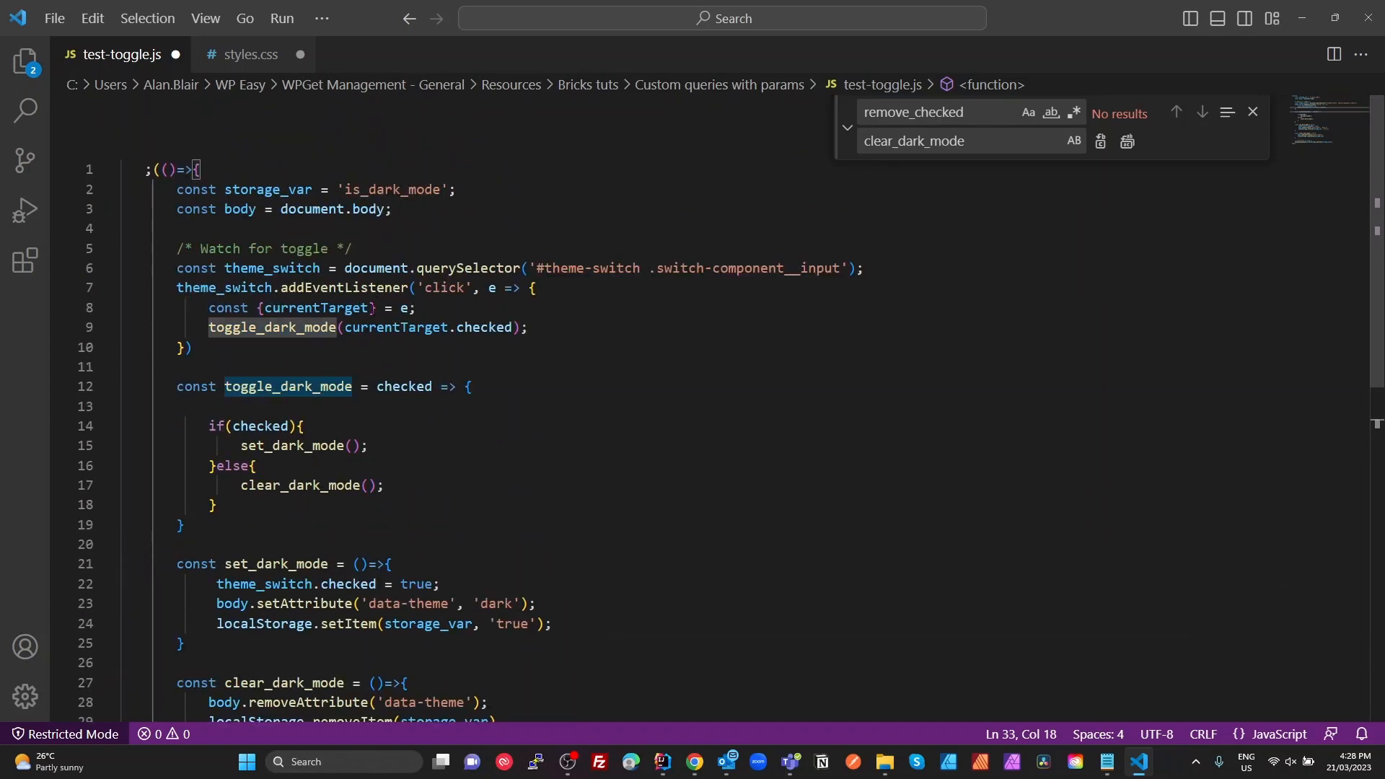
scroll(399, 357, "down", 5)
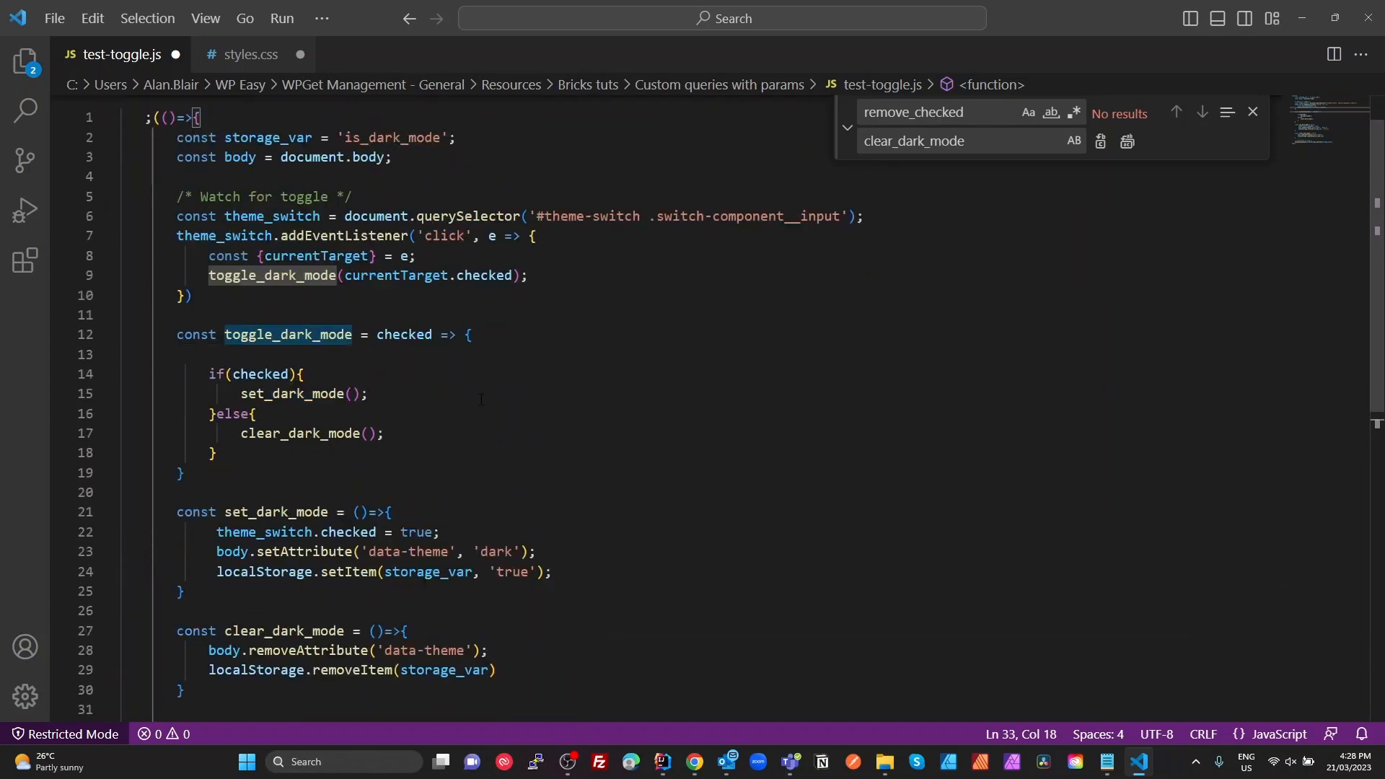
left_click(336, 542)
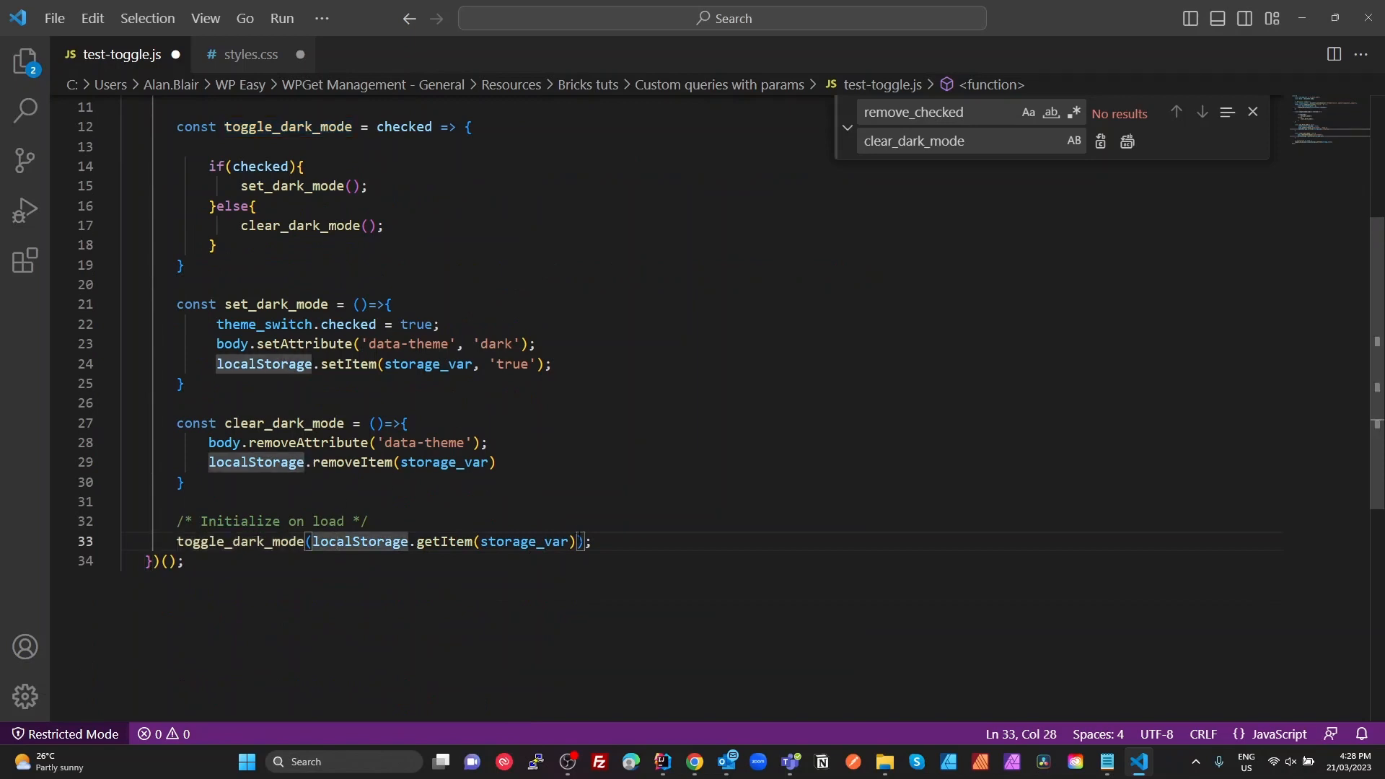
left_click_drag(577, 541, 313, 542)
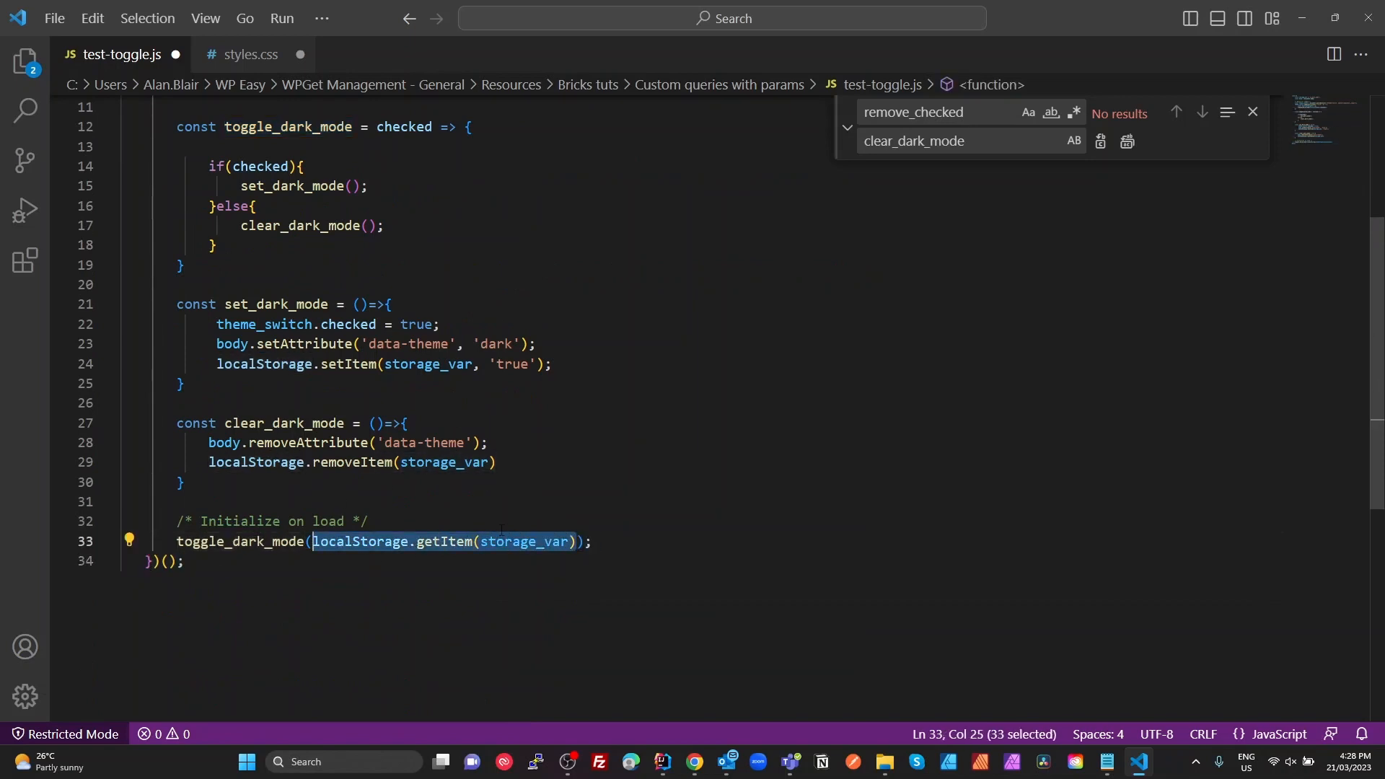
double_click(301, 542)
scroll(312, 534, "up", 4)
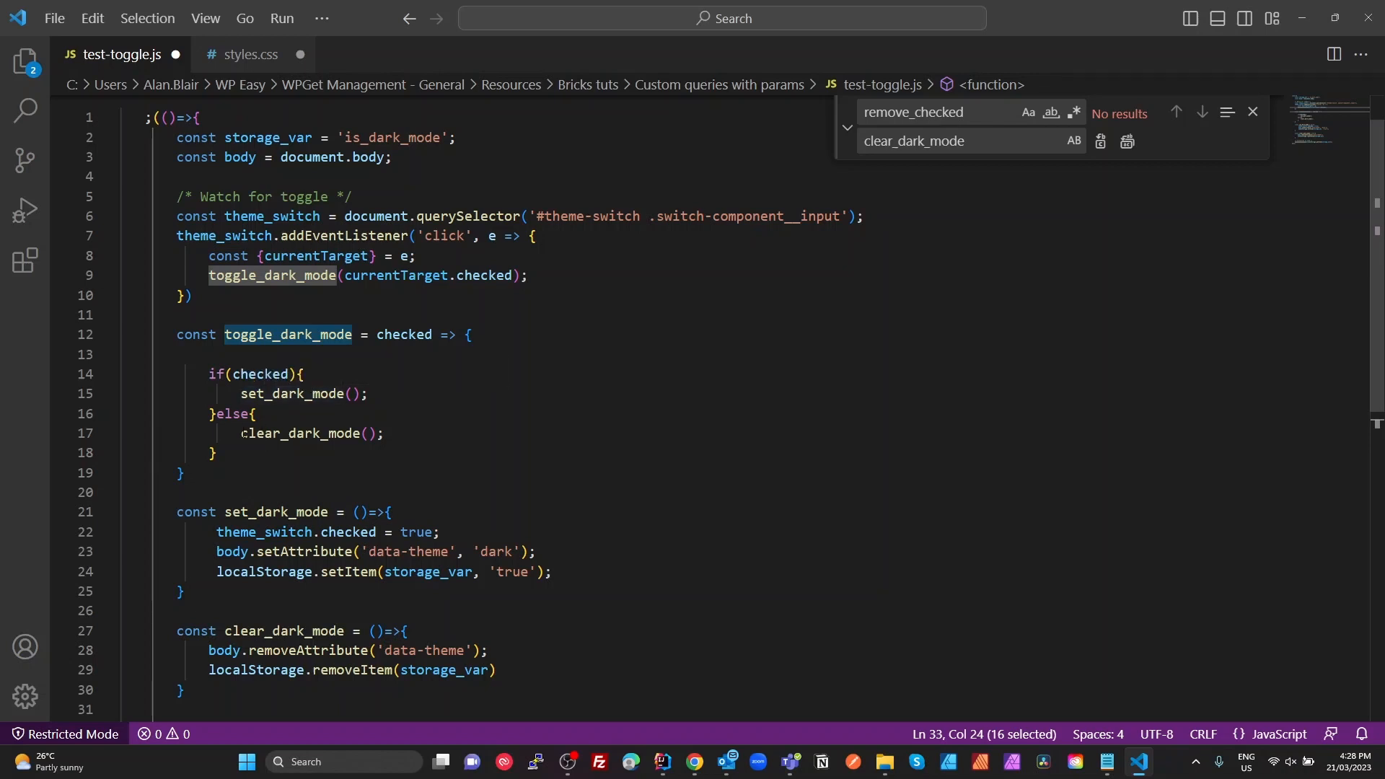
scroll(393, 454, "down", 5)
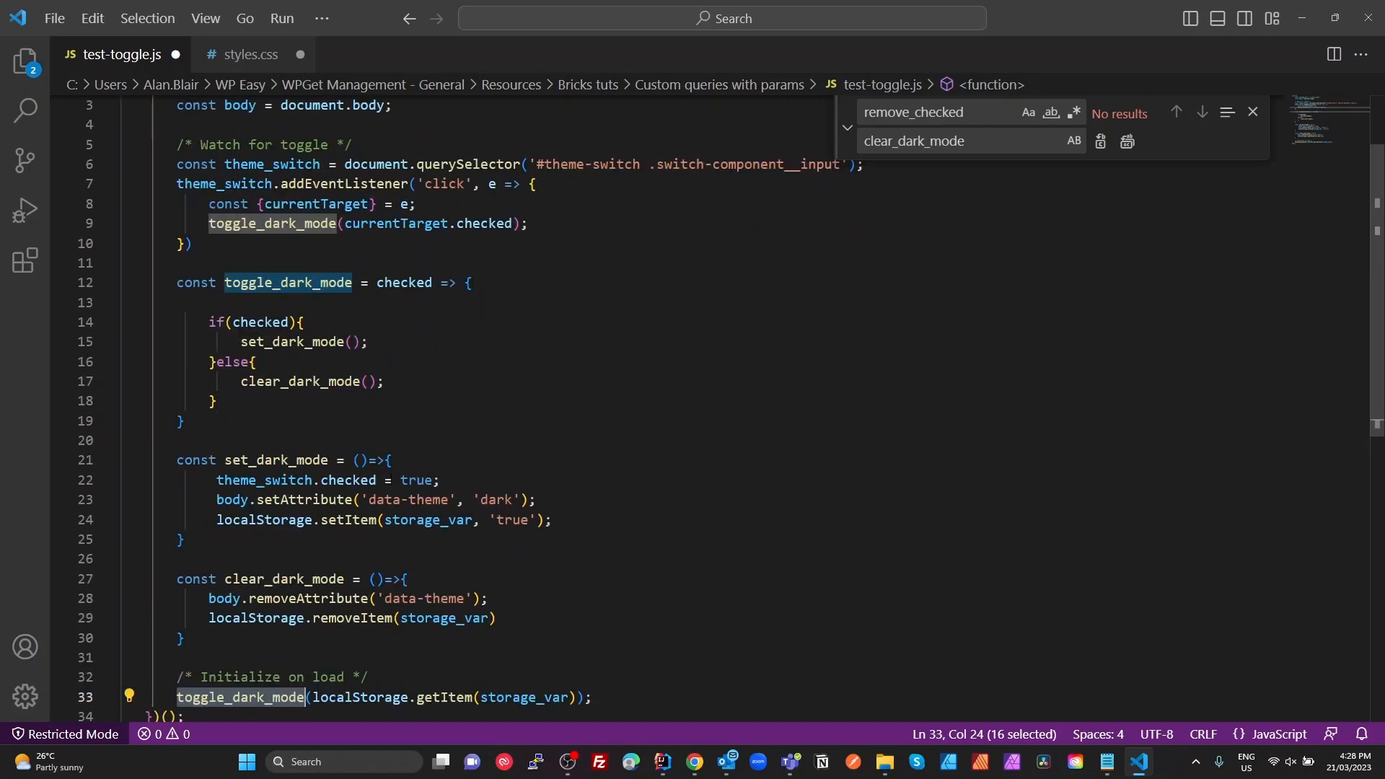
left_click(323, 591)
Step: Turn dark mode off on the Test Theme Switch page in Chrome and inspect the body tag's attributes
key("alt+Tab")
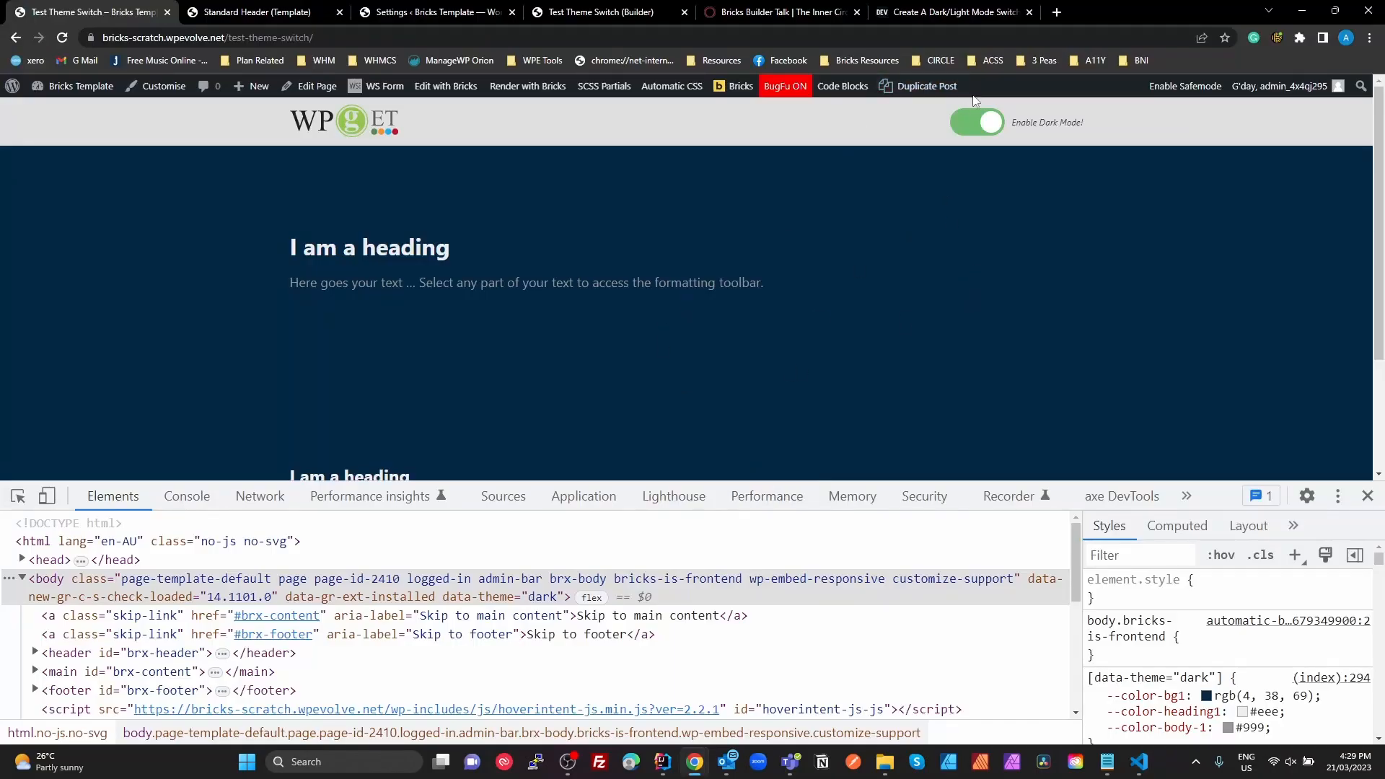
left_click(989, 125)
left_click(989, 125)
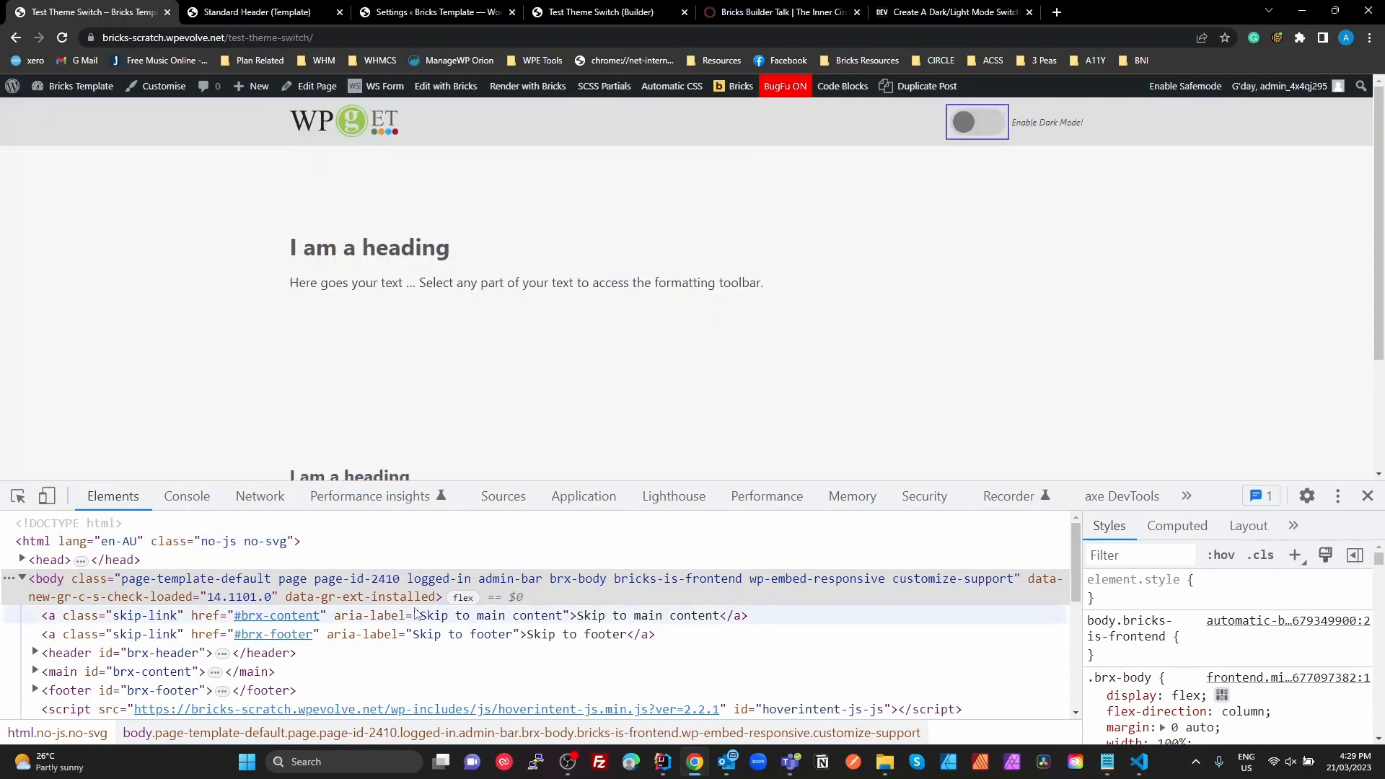
left_click(373, 603)
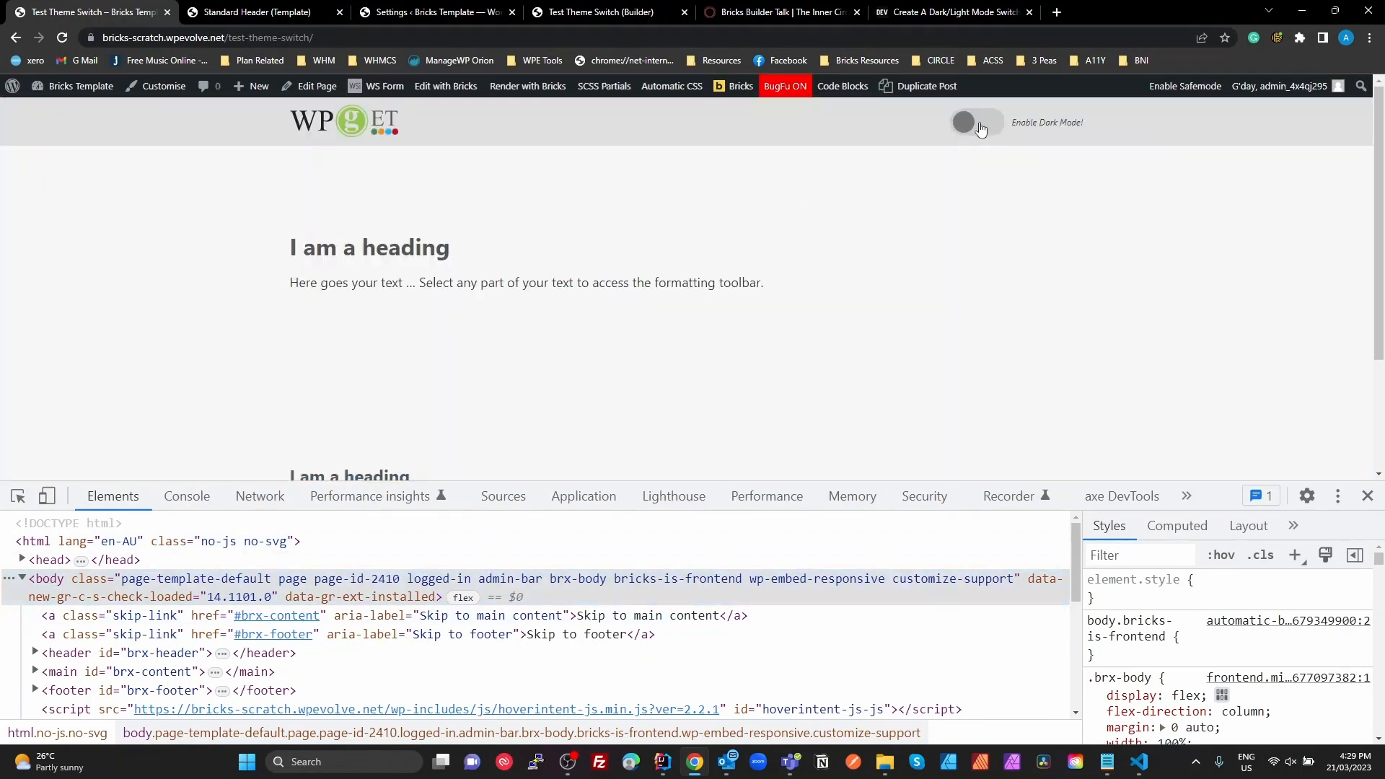
Step: Turn dark mode on, enlarge DevTools, and toggle the switch off and on to compare the body's data-theme attribute and [data-theme="dark"] styles
left_click(980, 127)
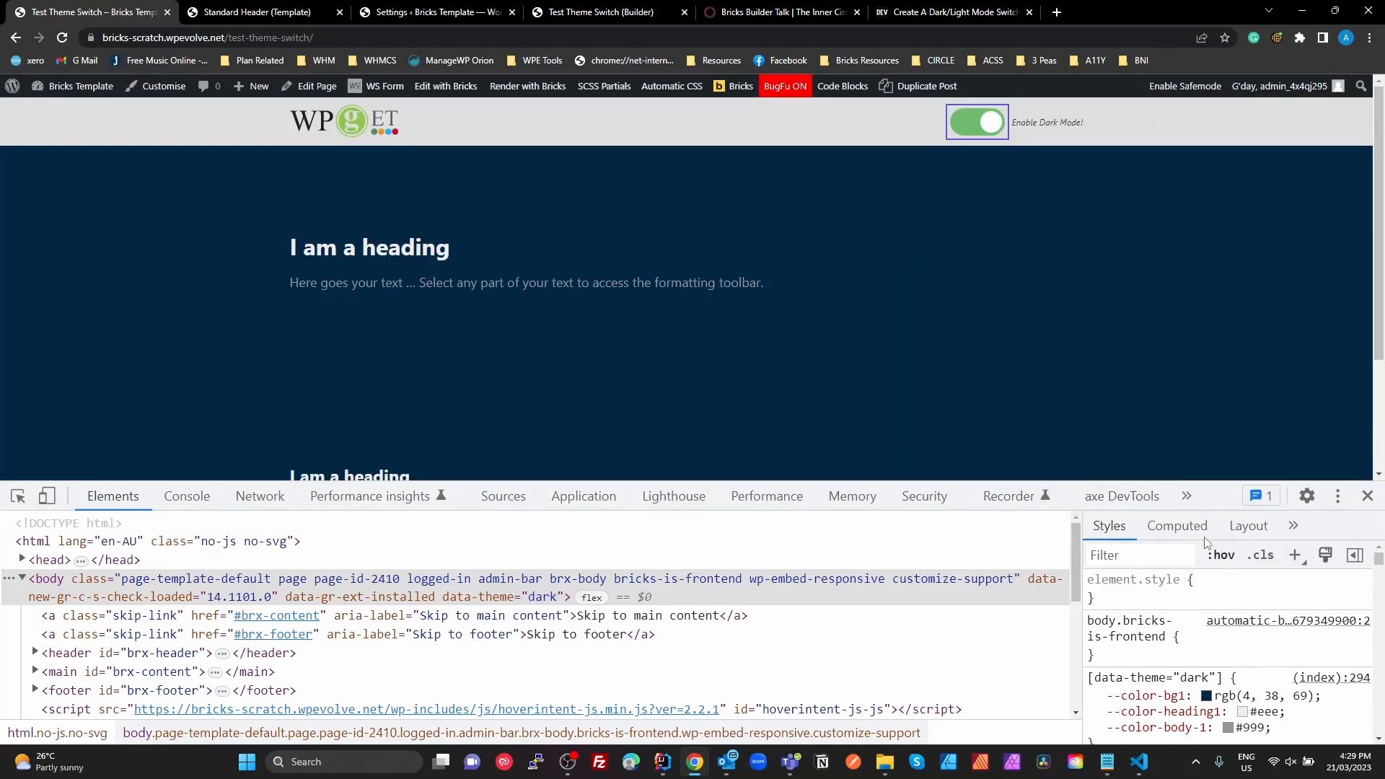
left_click_drag(1229, 481, 1233, 334)
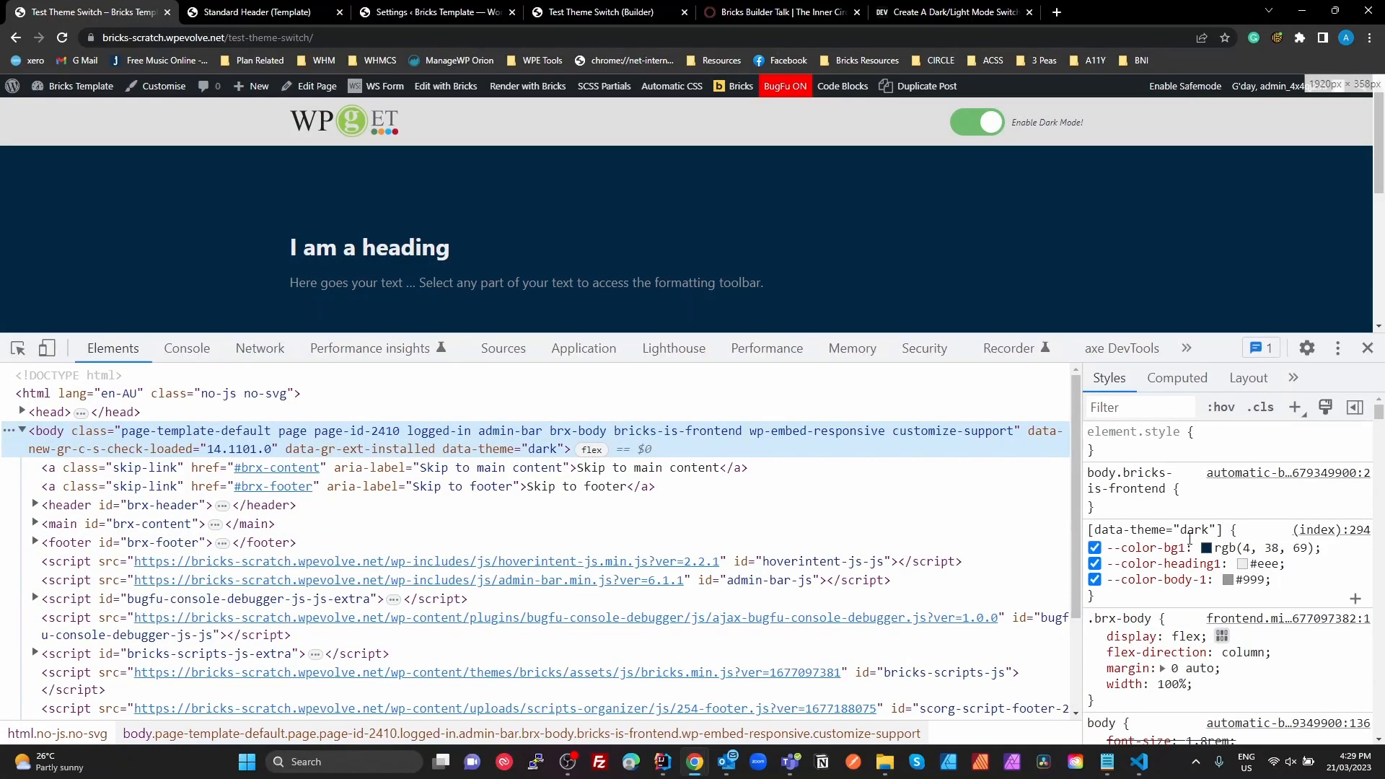
left_click(985, 124)
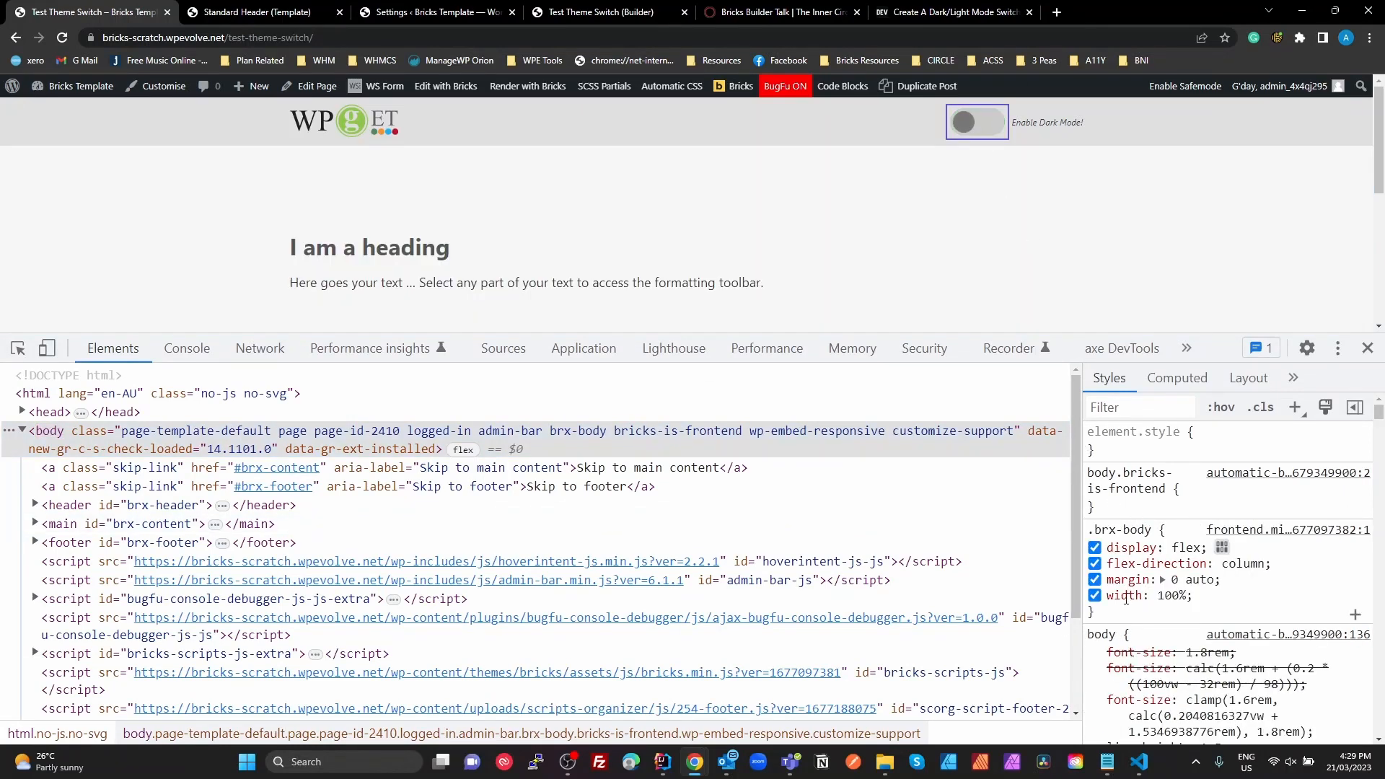
left_click(962, 124)
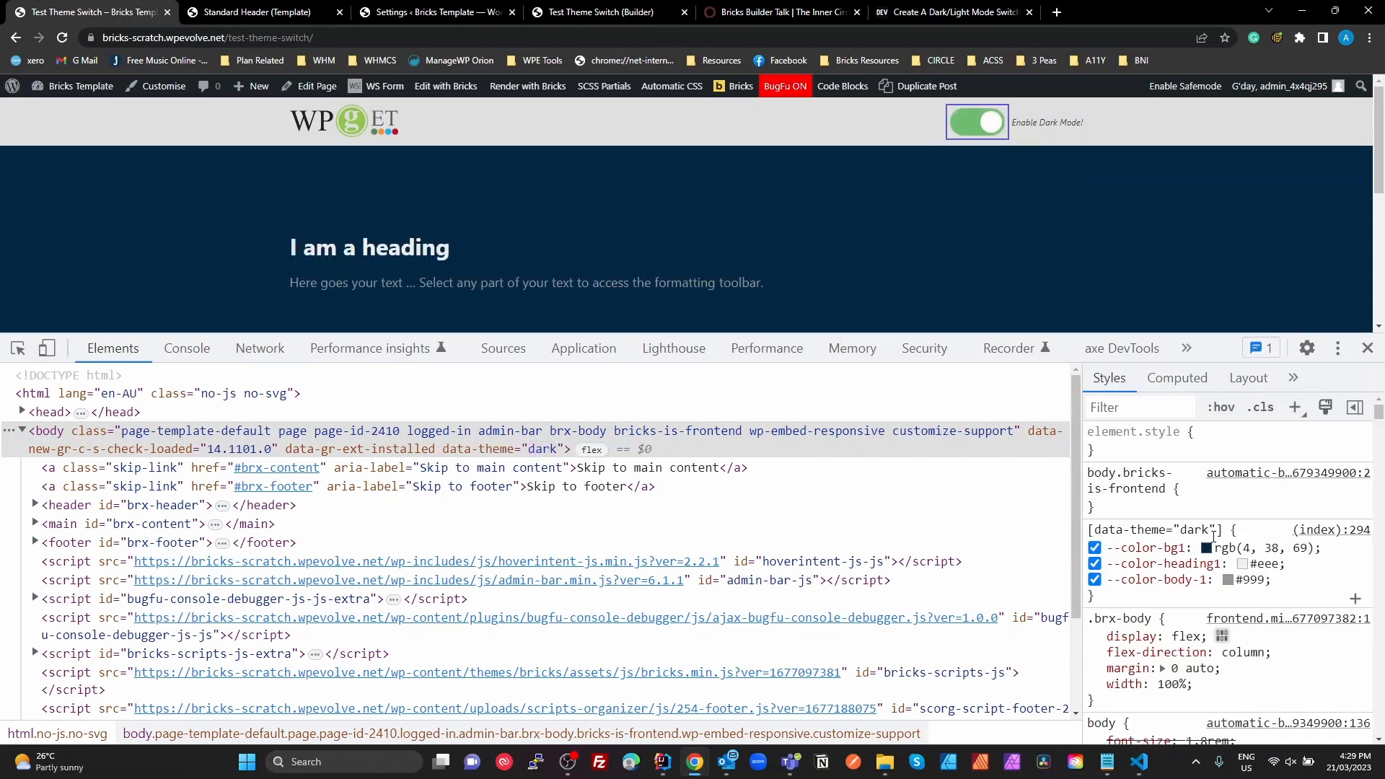